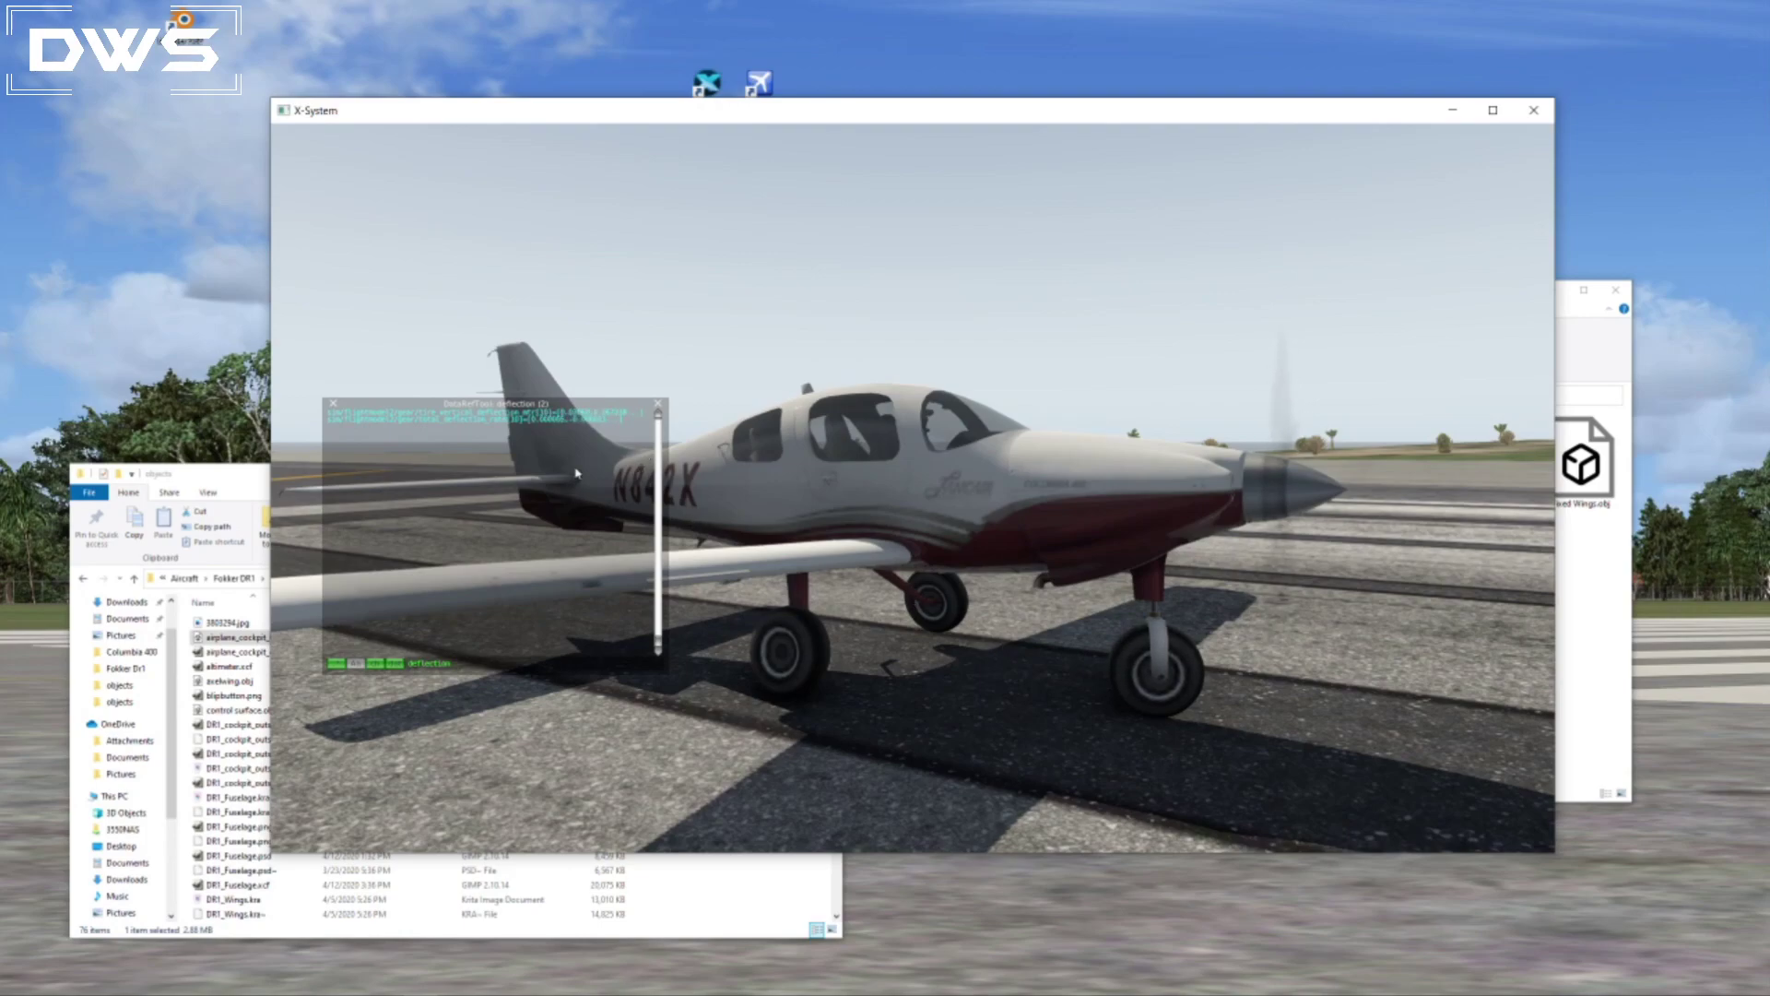
Pause the simulation and examine the parked aircraft's landing gear from several angles and distances.
key(p)
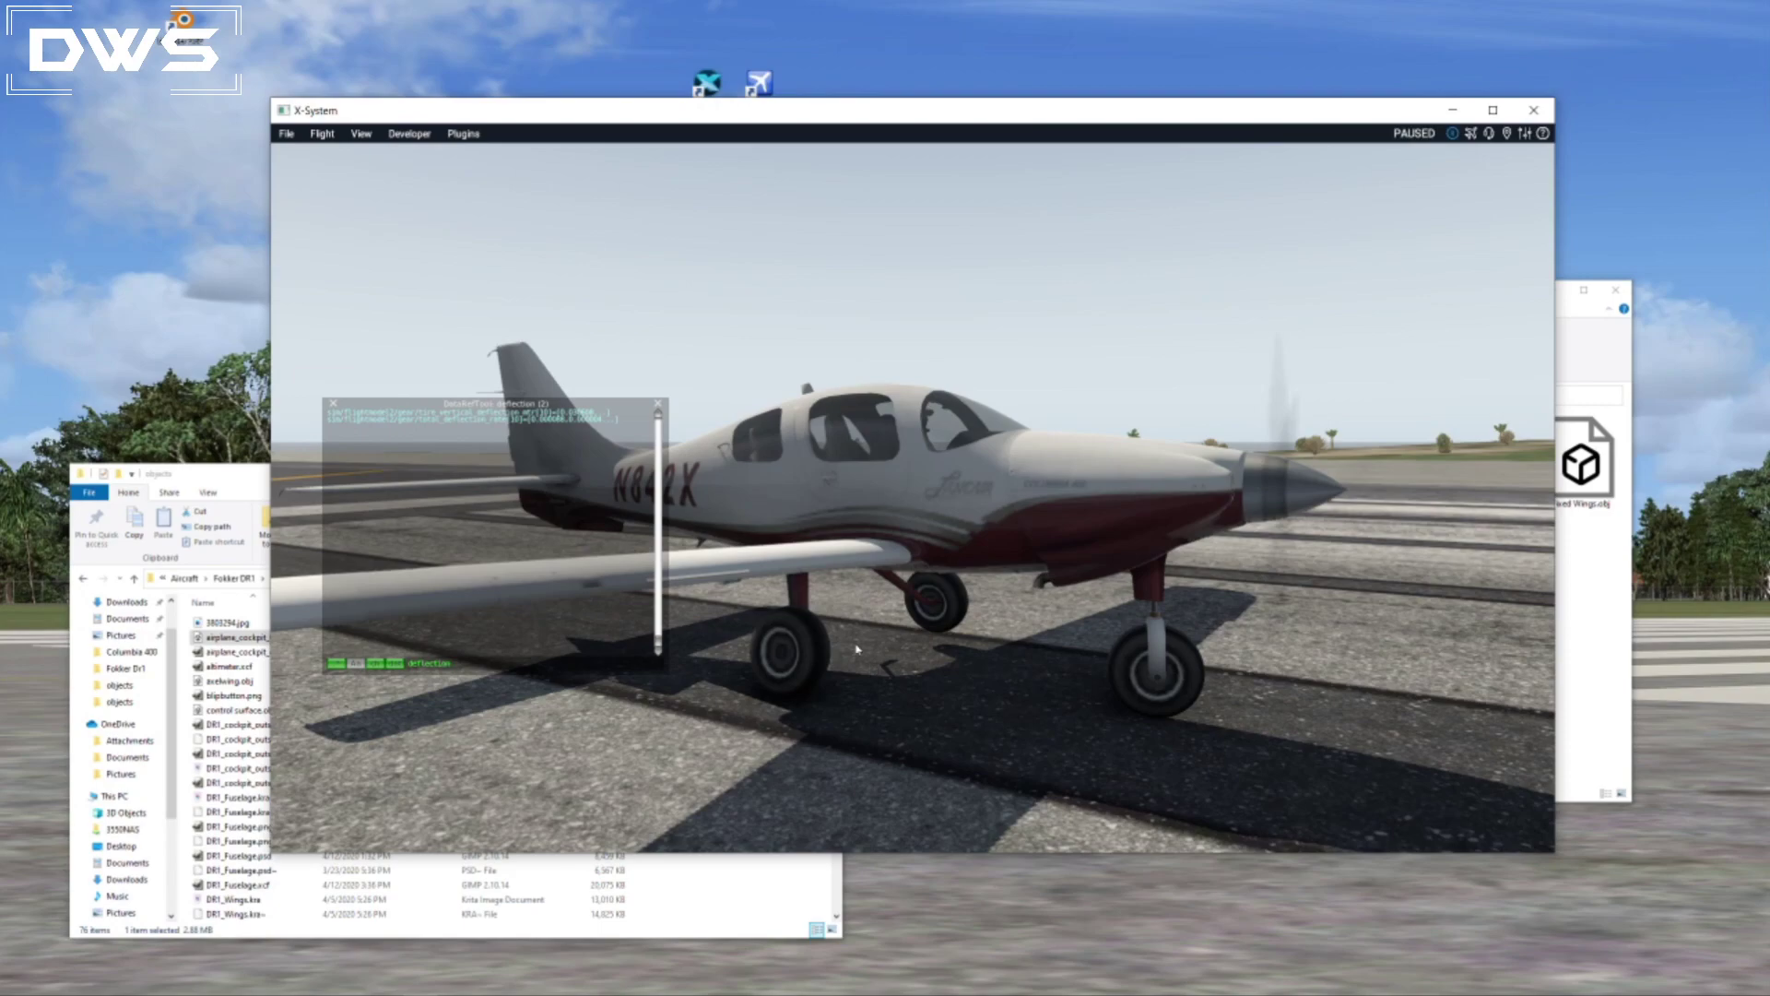
right_drag(866, 649, 782, 731)
scroll(1106, 573, up, 5)
scroll(1106, 572, down, 7)
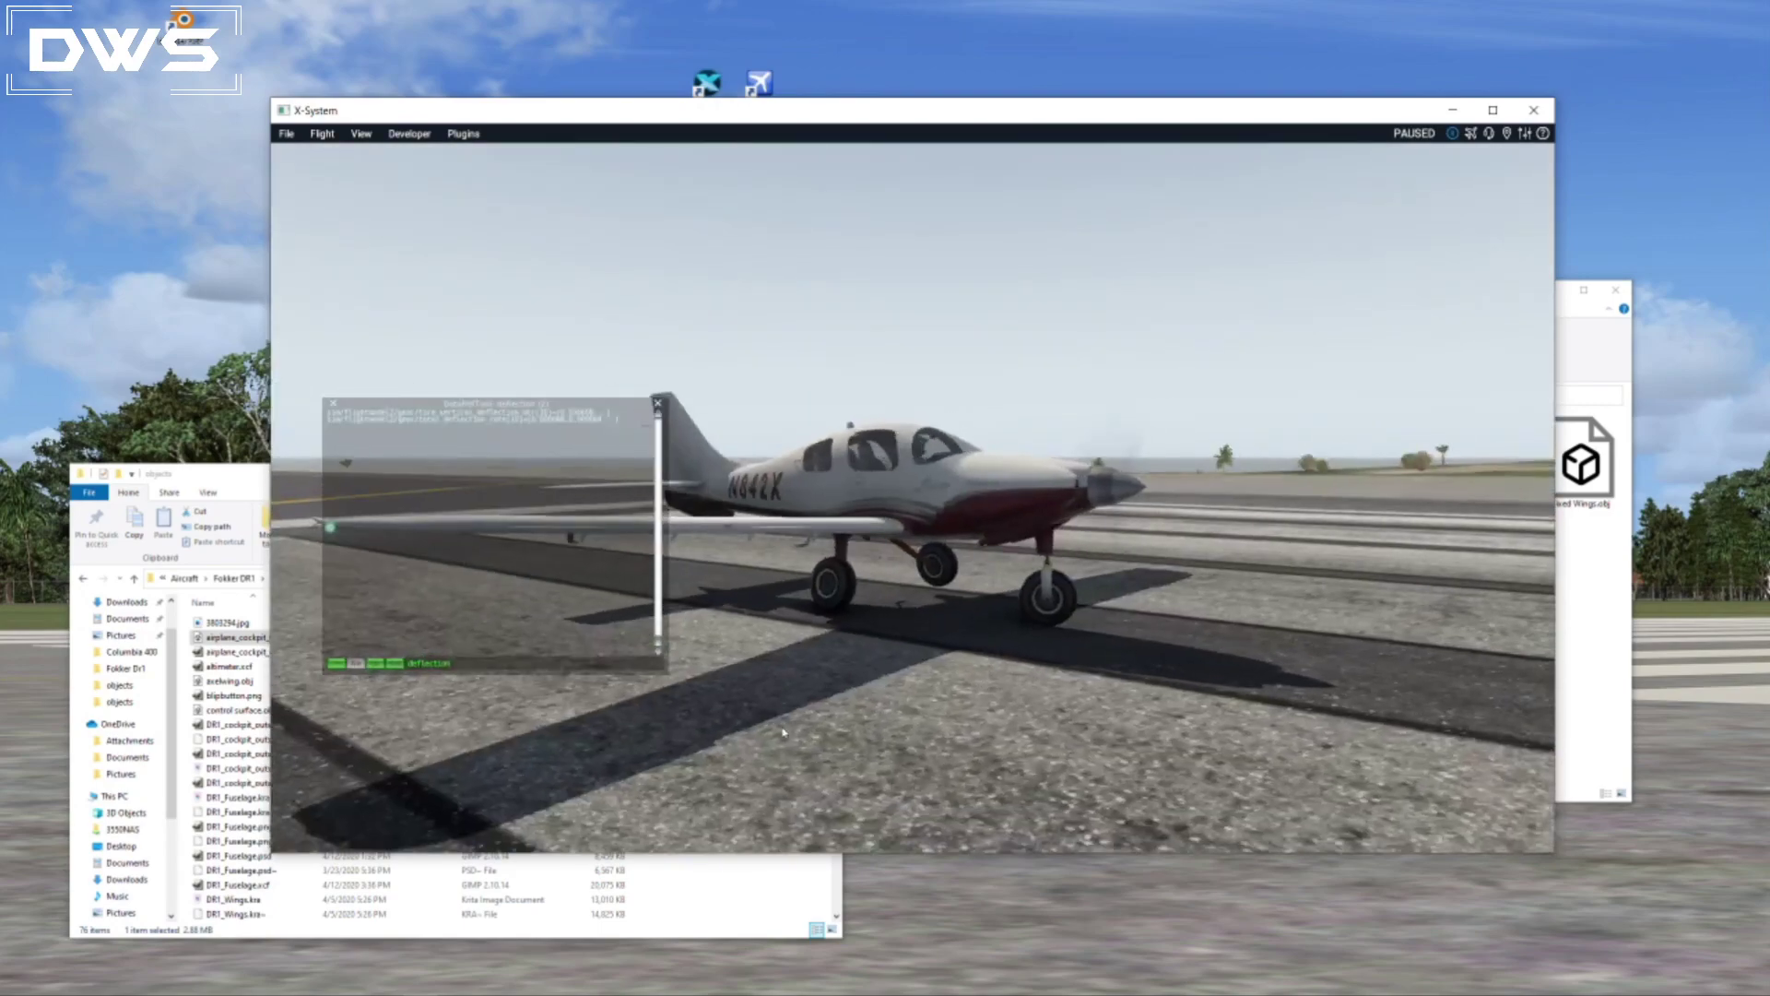
right_drag(918, 709, 782, 694)
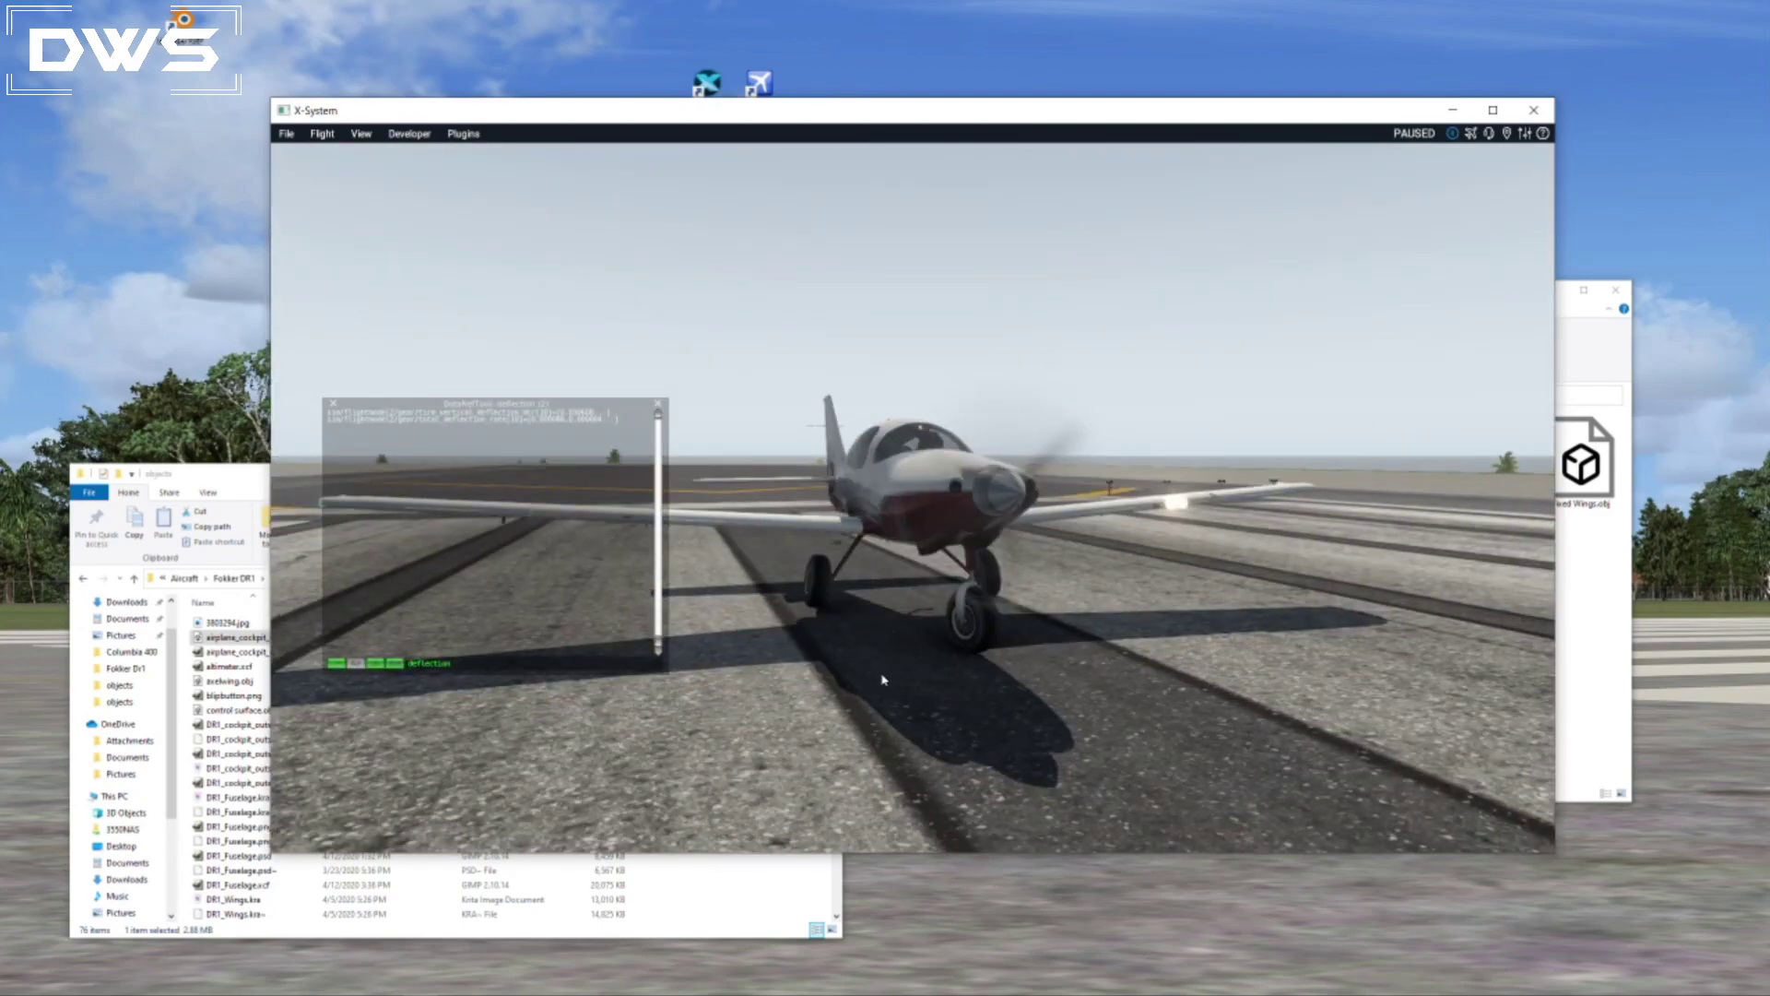
right_drag(924, 652, 1057, 658)
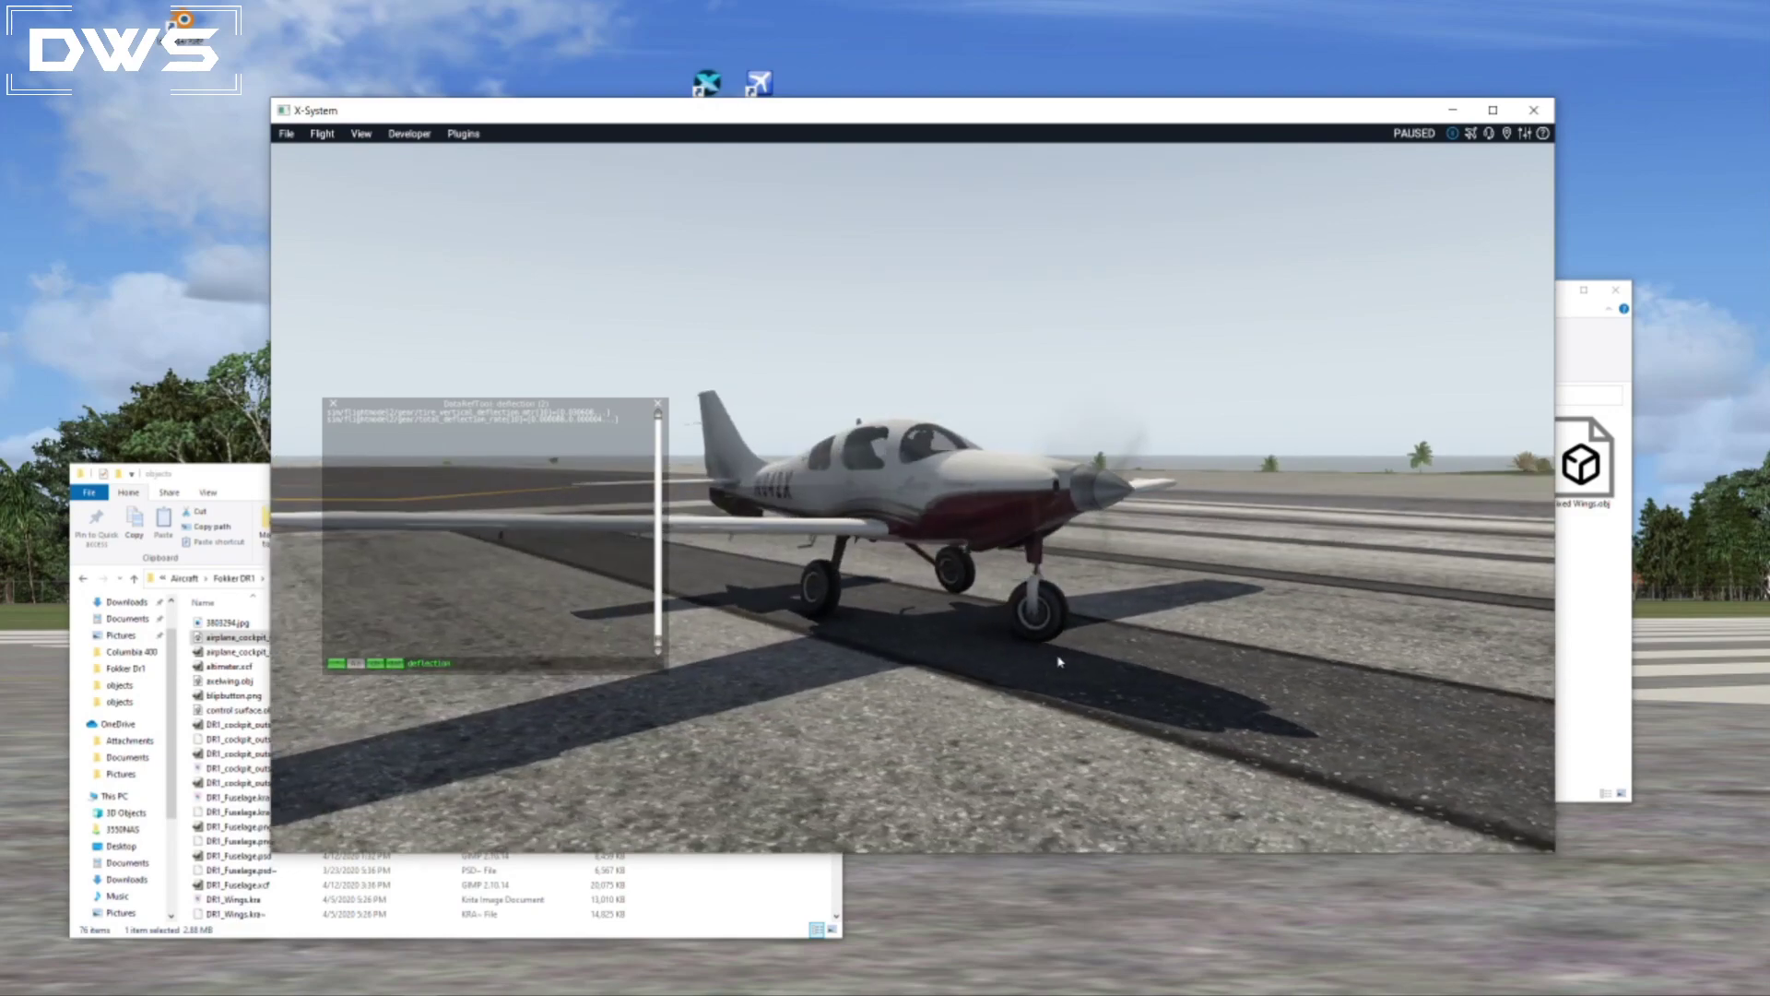
right_drag(1103, 599, 1098, 636)
scroll(1086, 568, up, 3)
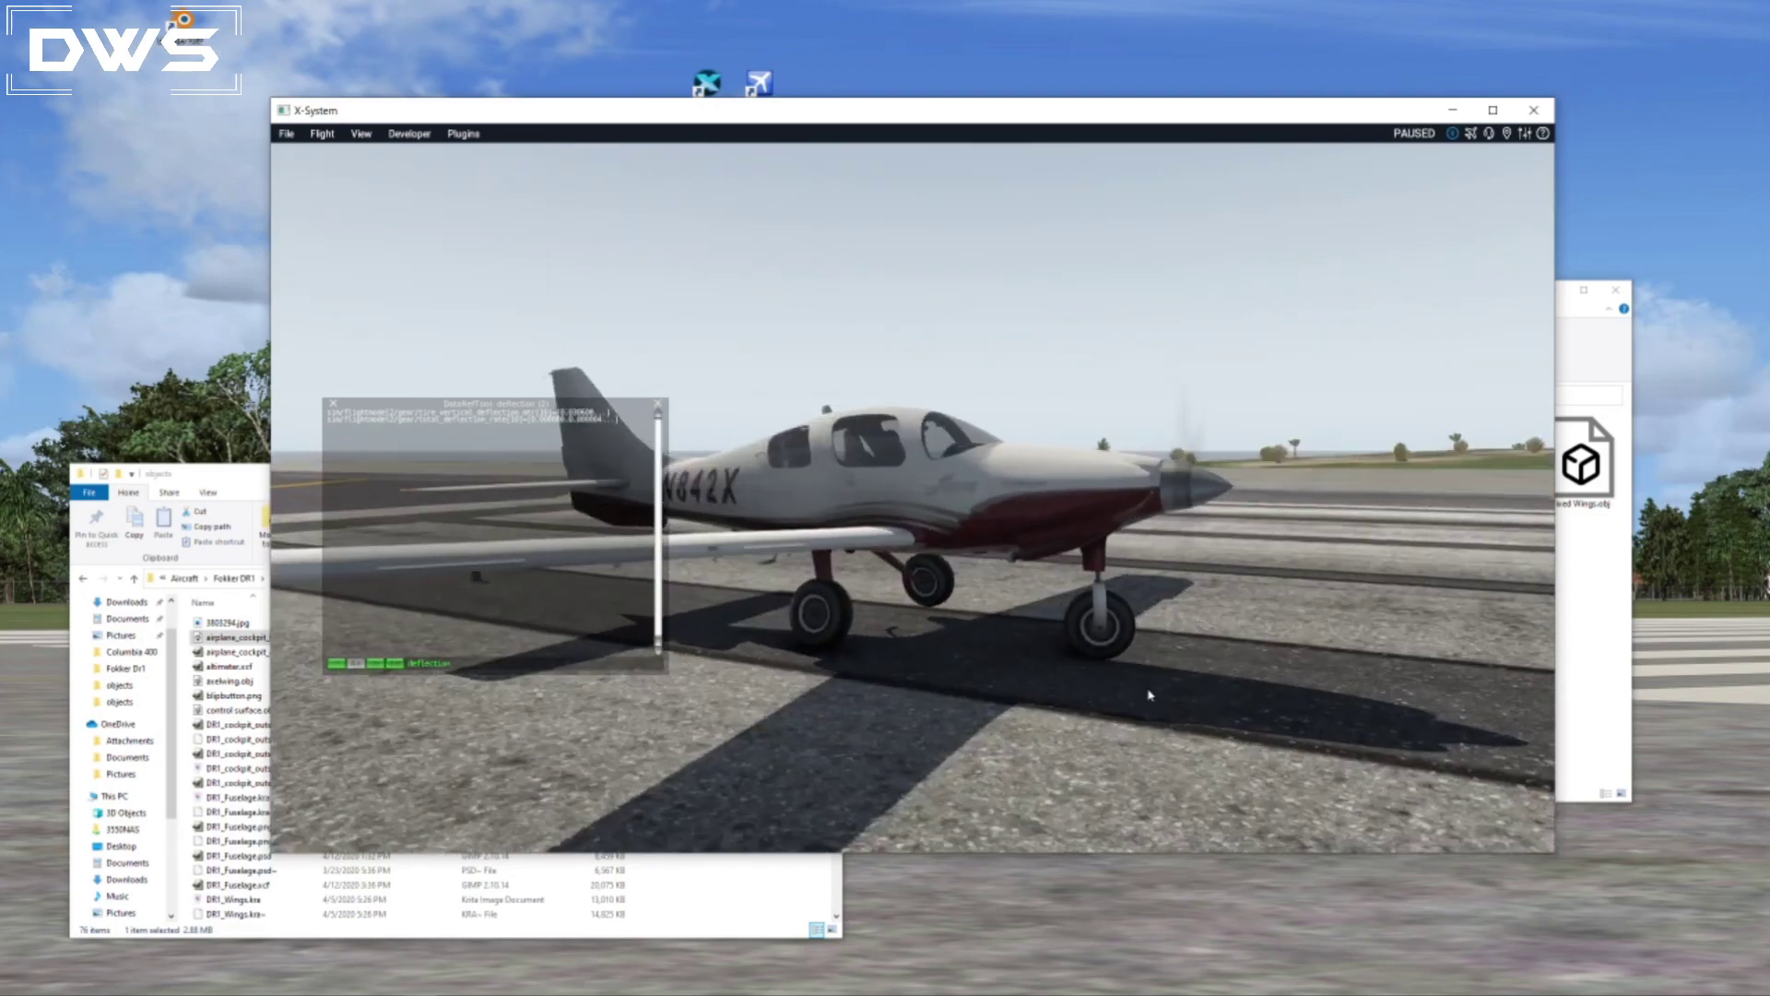
right_drag(1000, 652, 1016, 714)
key(XF86AudioLowerVolume)
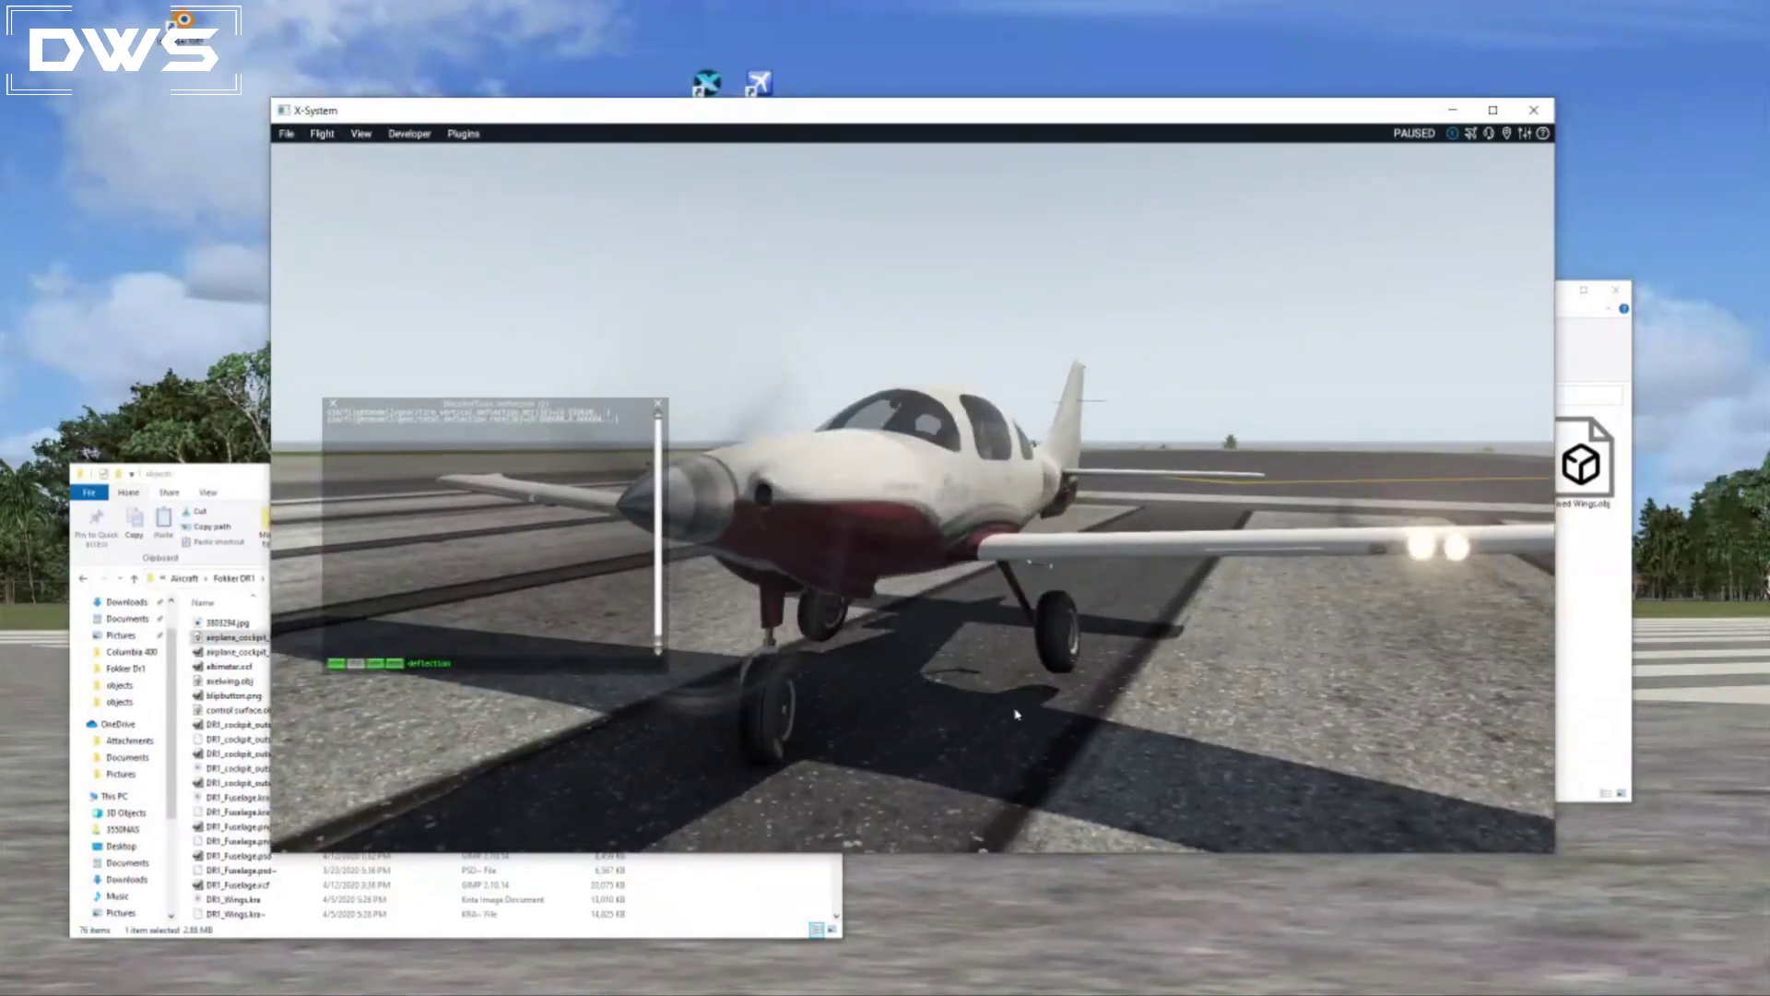
Switch to Blender and scrub the landing gear deflection animation forward and back near its first keyframe.
key(alt+Tab)
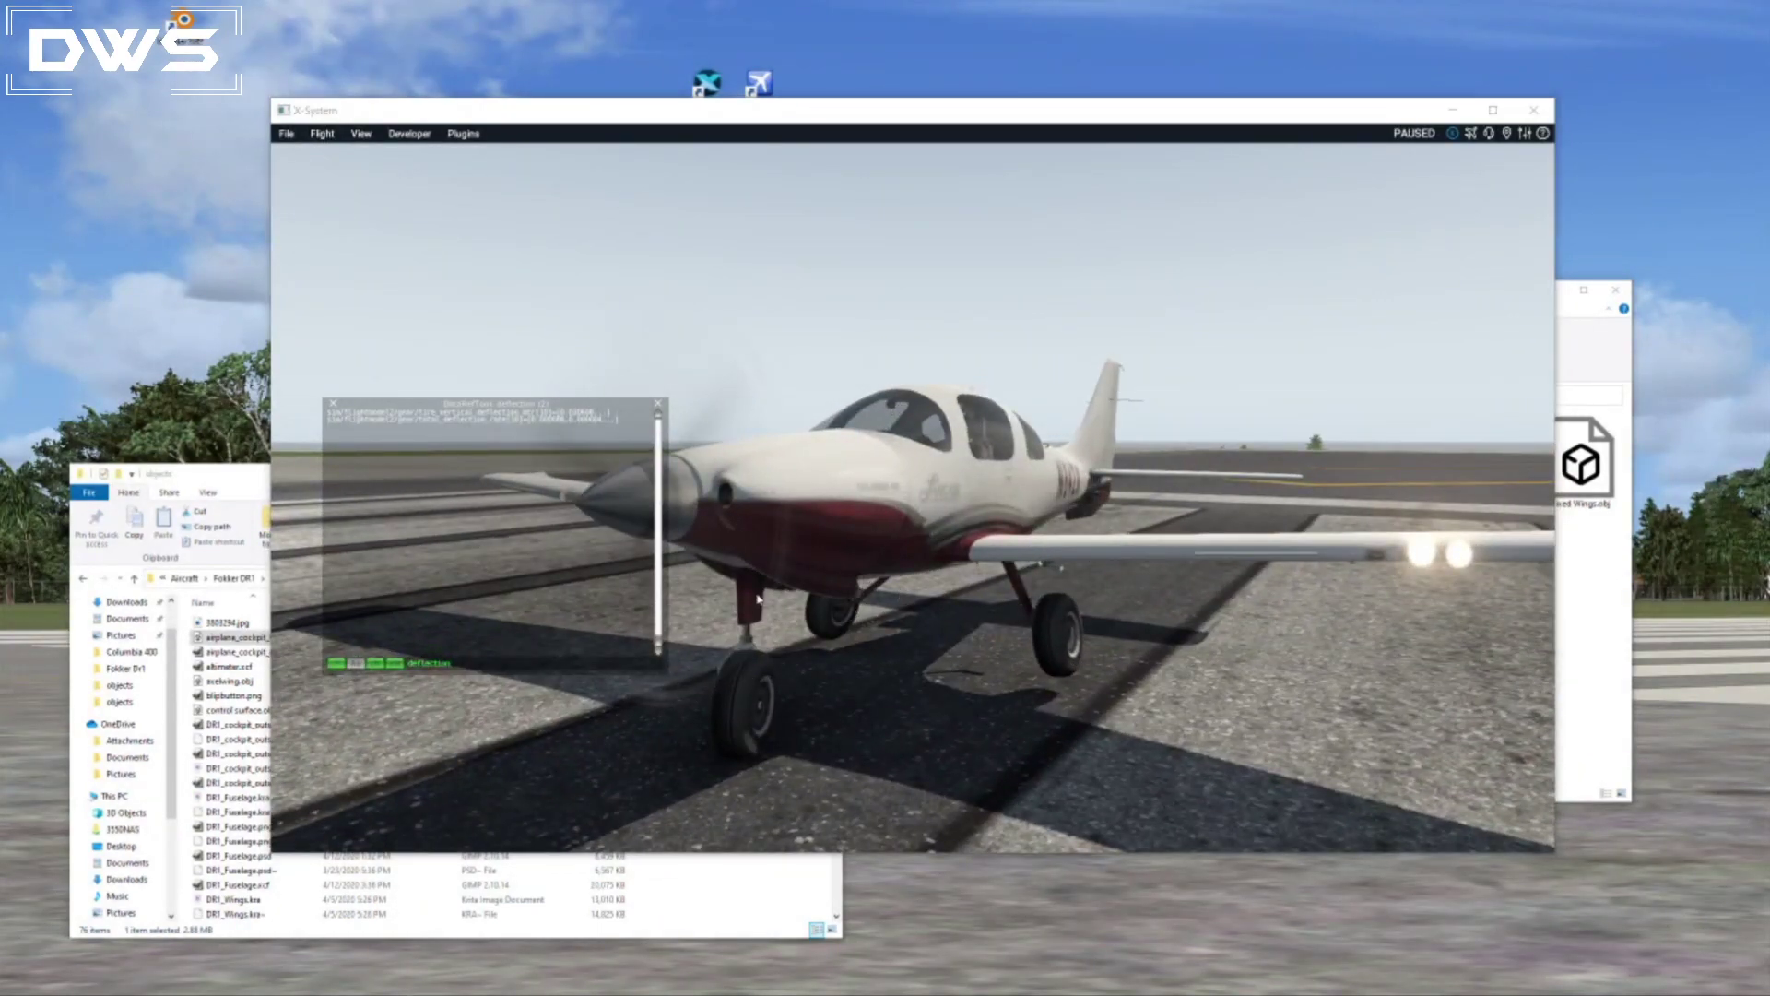
key(alt+Tab)
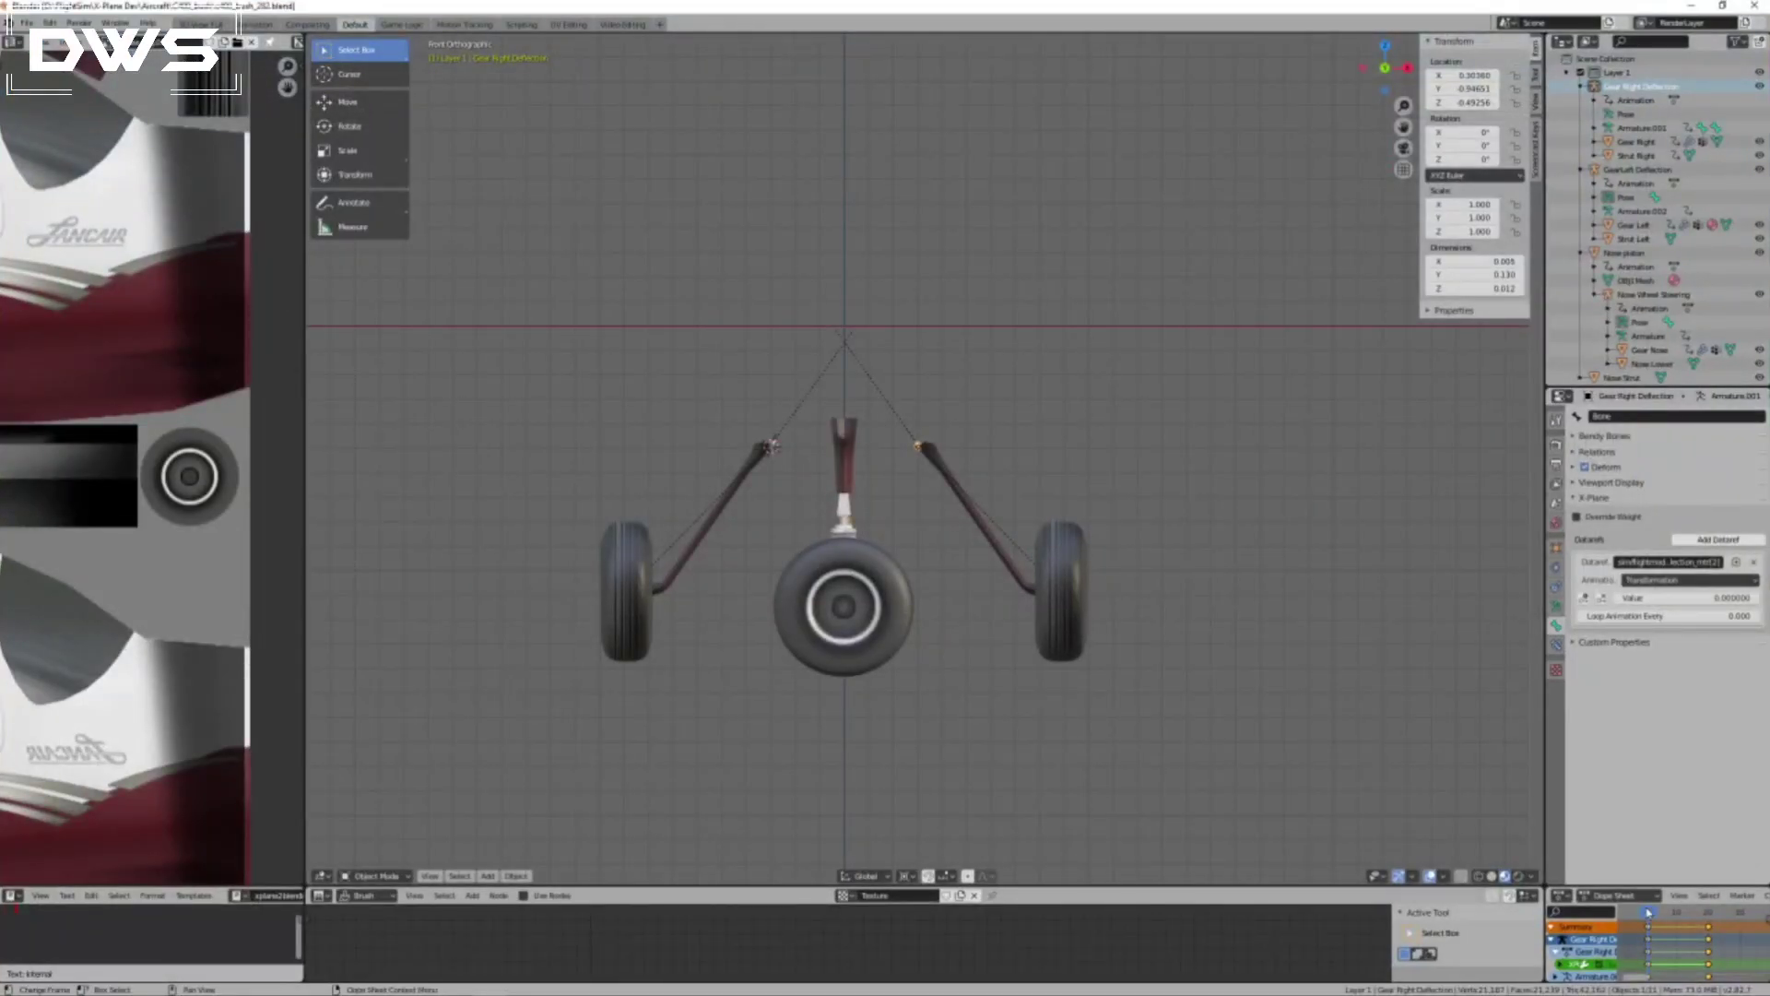
mouse_move(1649, 913)
mouse_down()
mouse_move(1720, 913)
mouse_move(1652, 916)
mouse_move(1674, 916)
mouse_up()
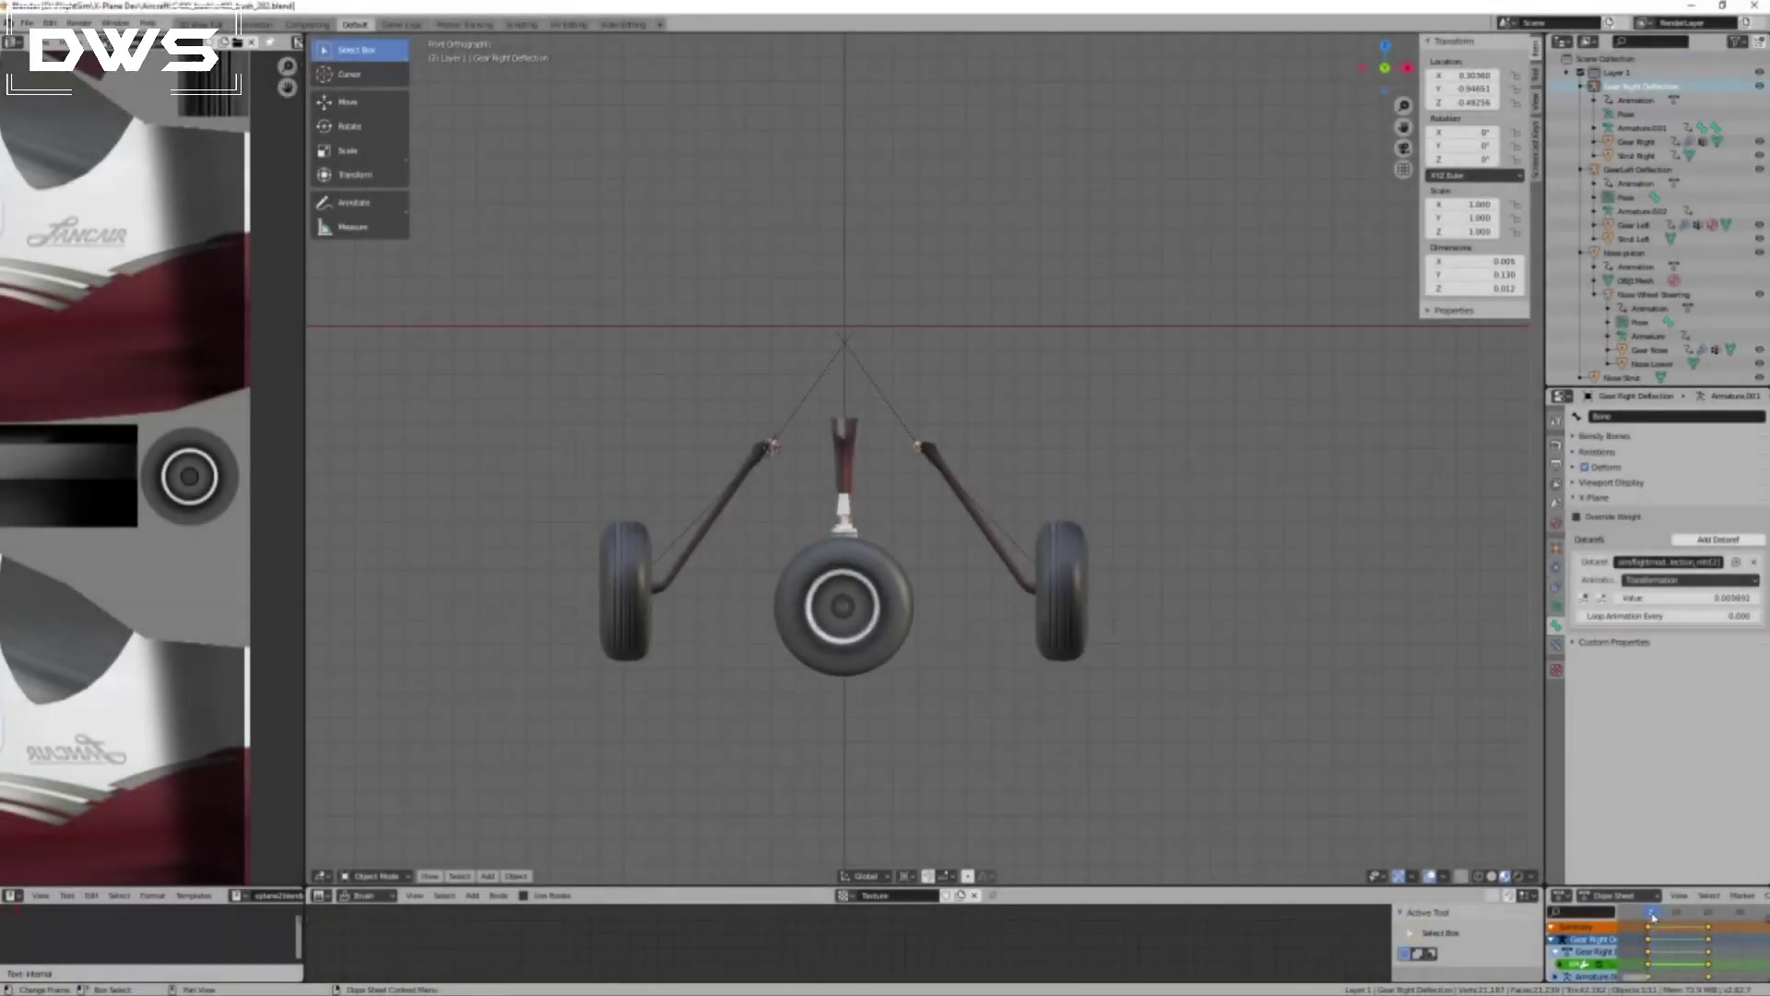
drag(1687, 915, 1648, 916)
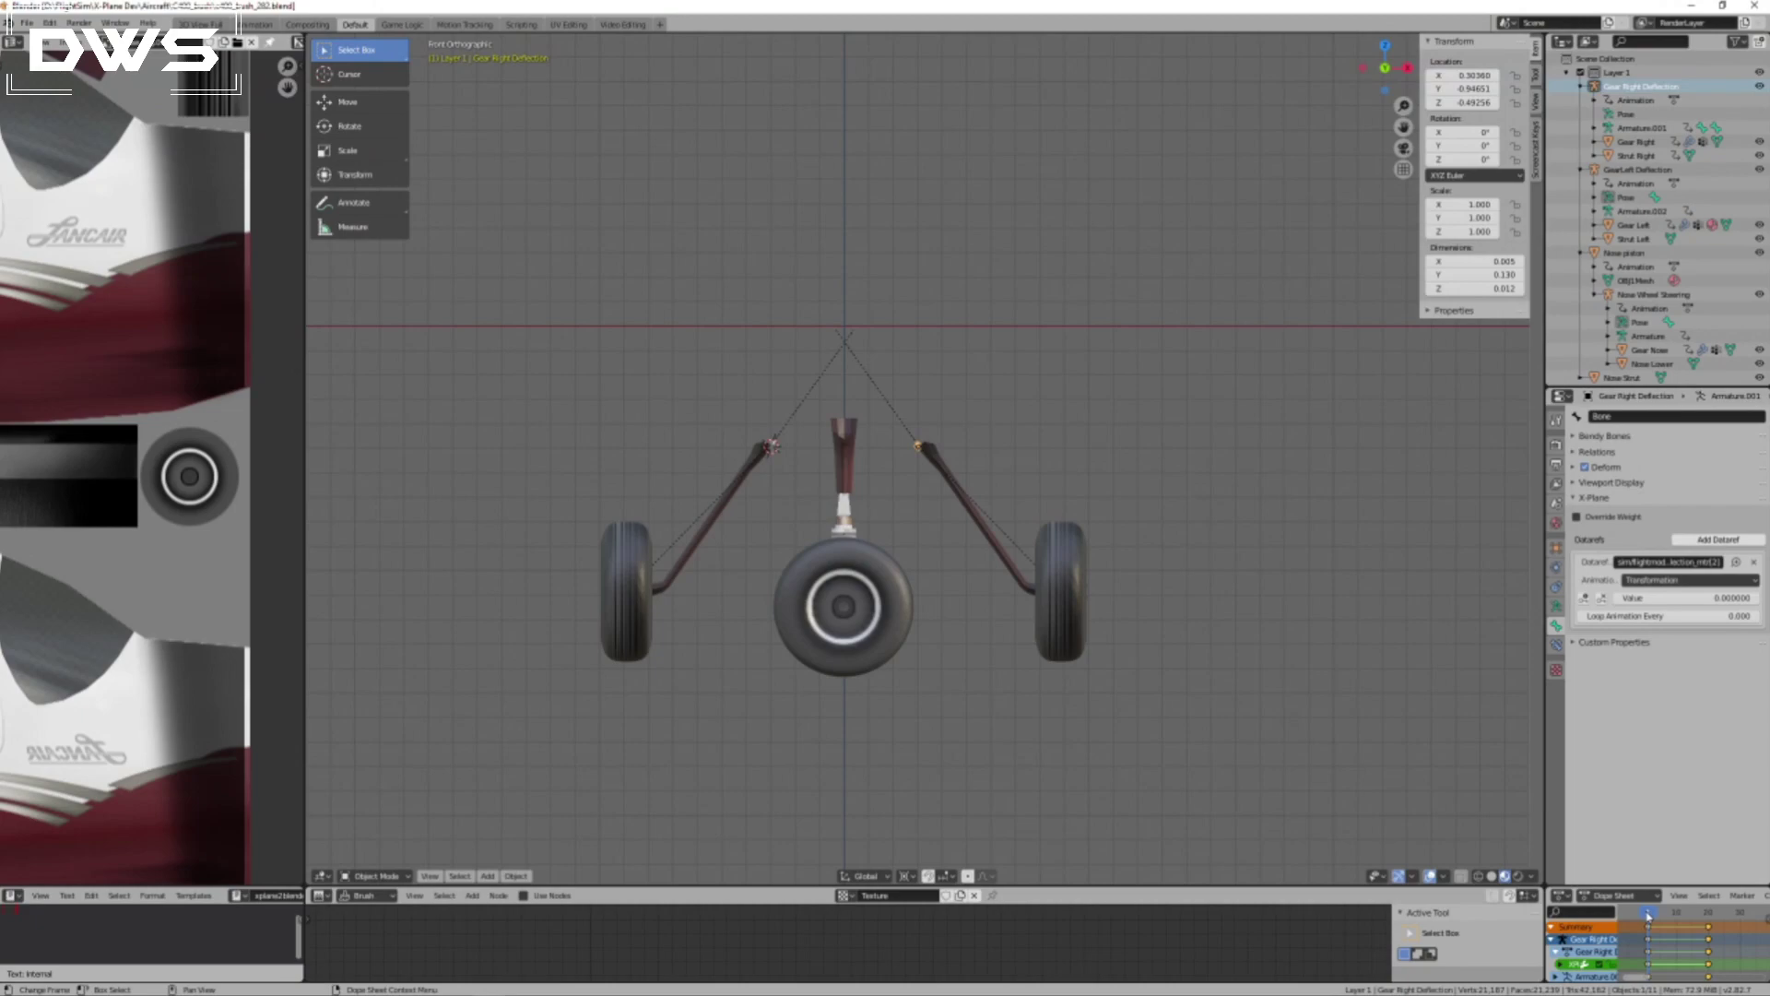
mouse_move(1648, 917)
mouse_down()
mouse_move(1665, 916)
mouse_move(1651, 912)
mouse_up()
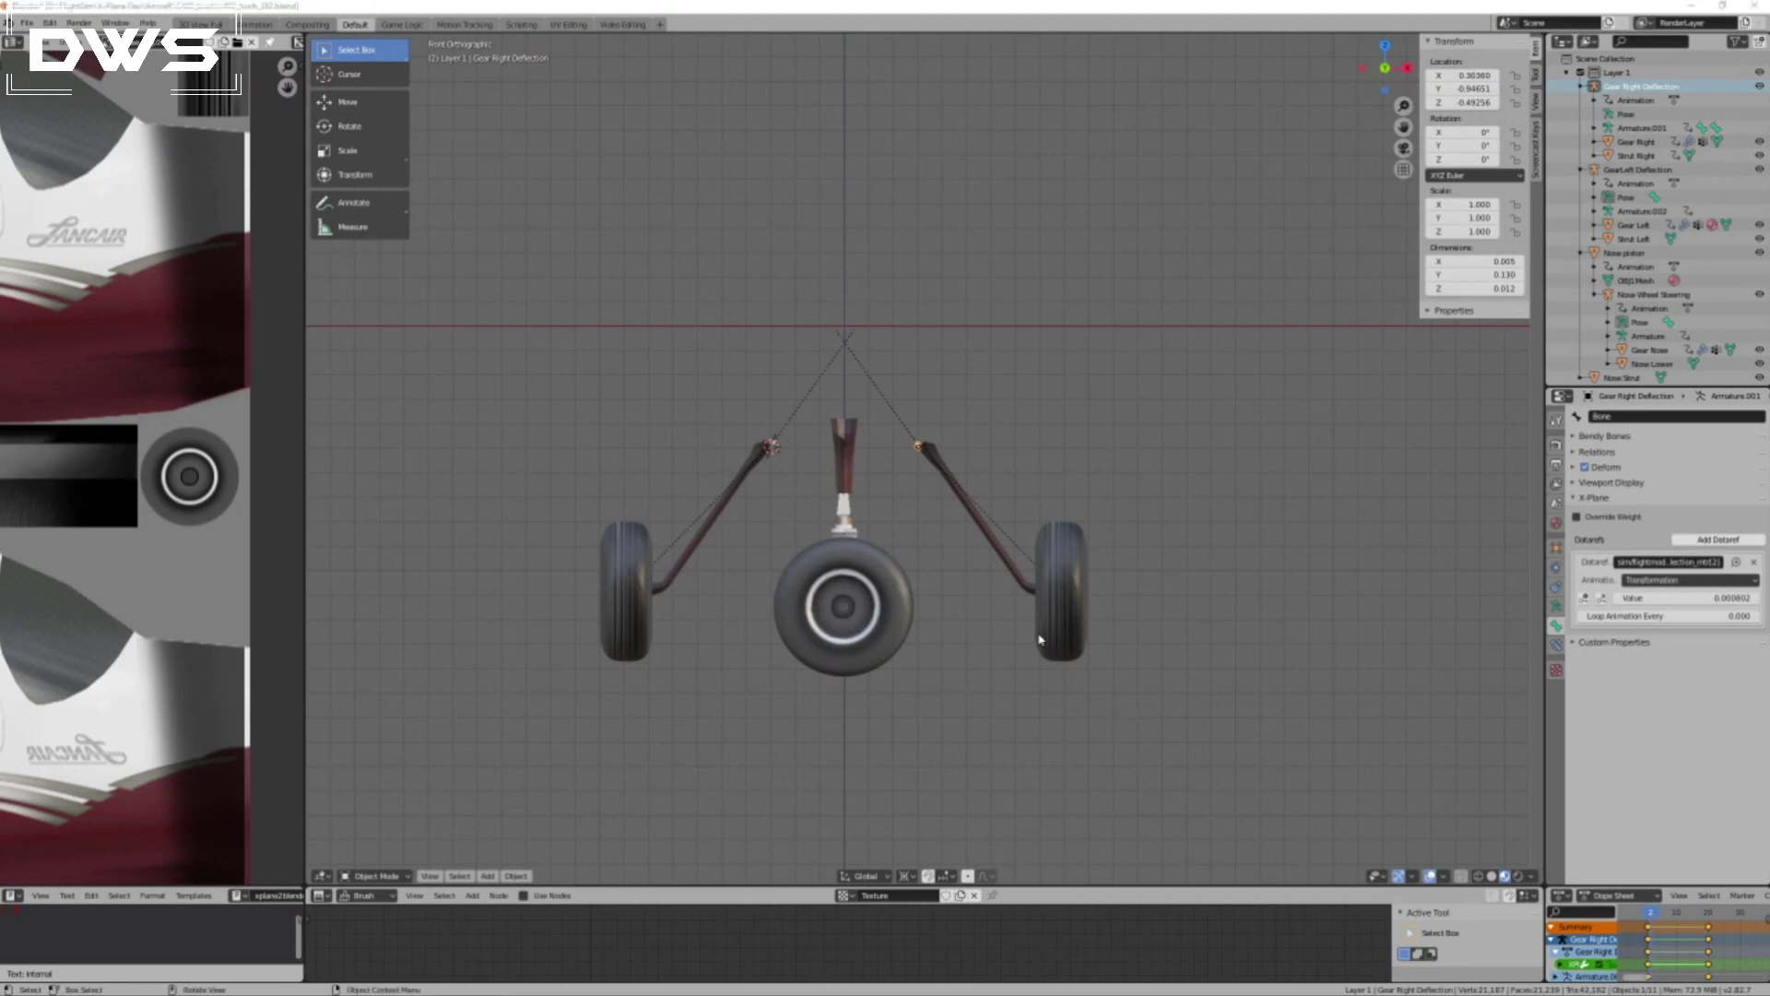
Switch to X-Plane and alternately run and pause the simulation to examine the gear deflection datarefs.
key(alt+Tab)
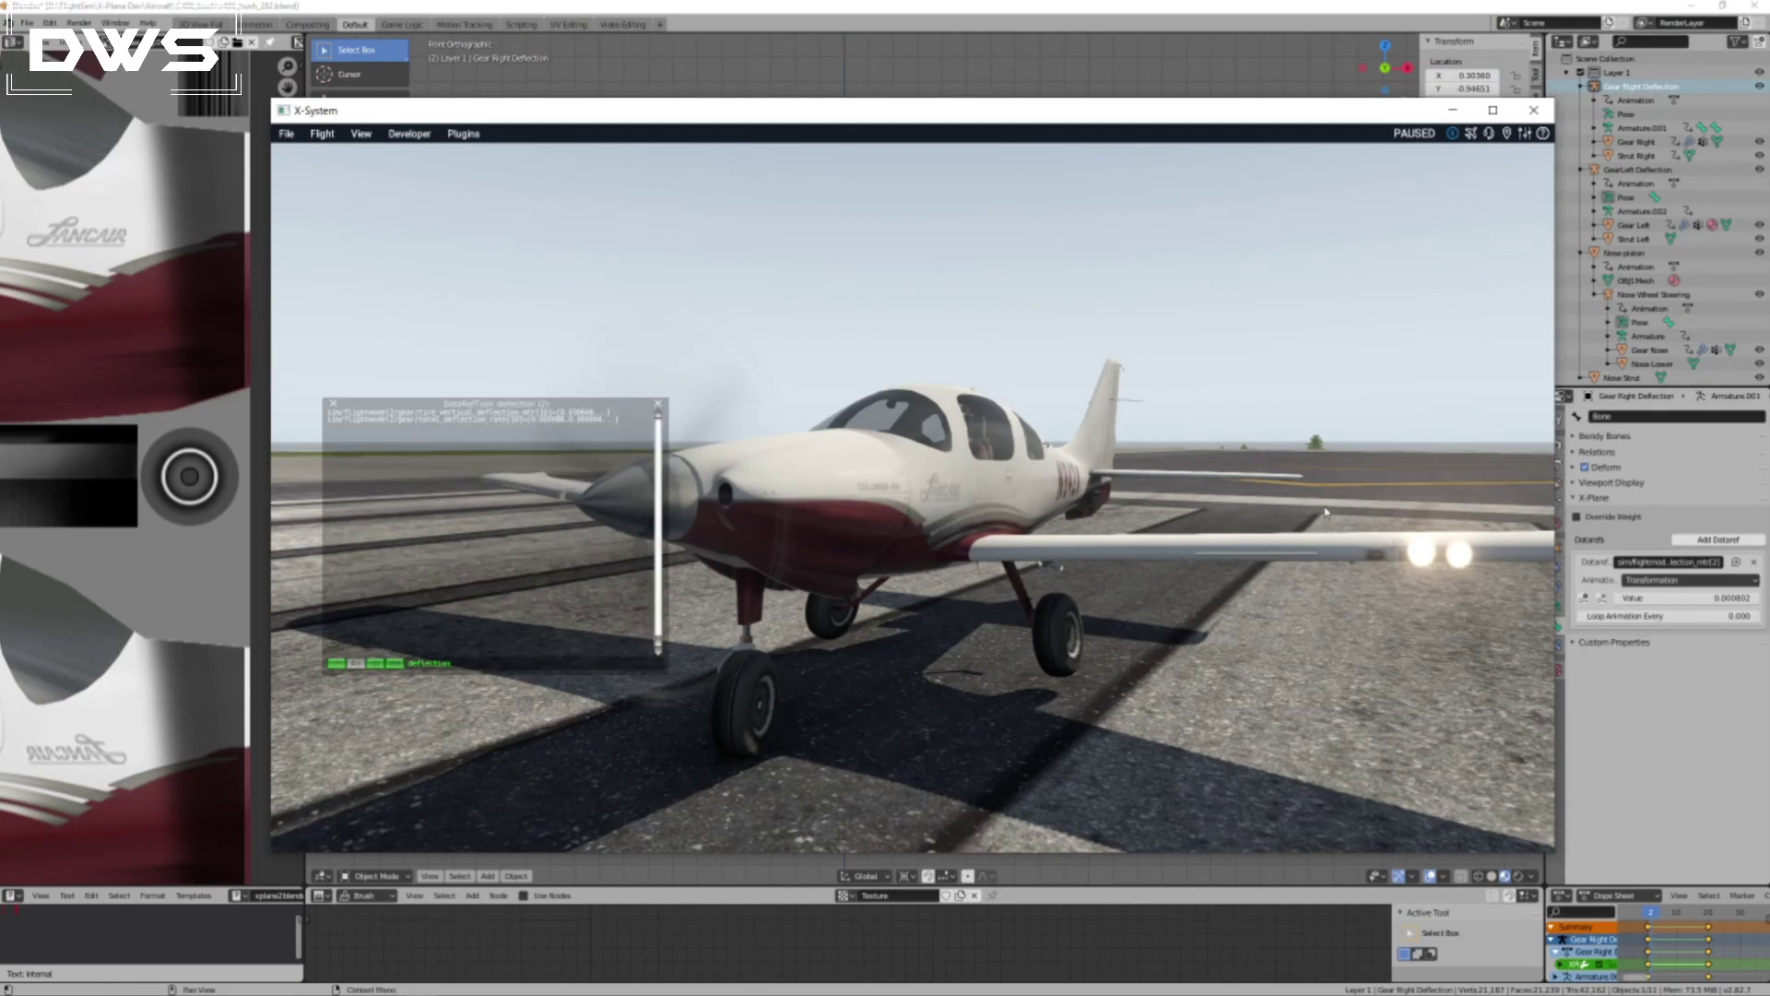
key(p)
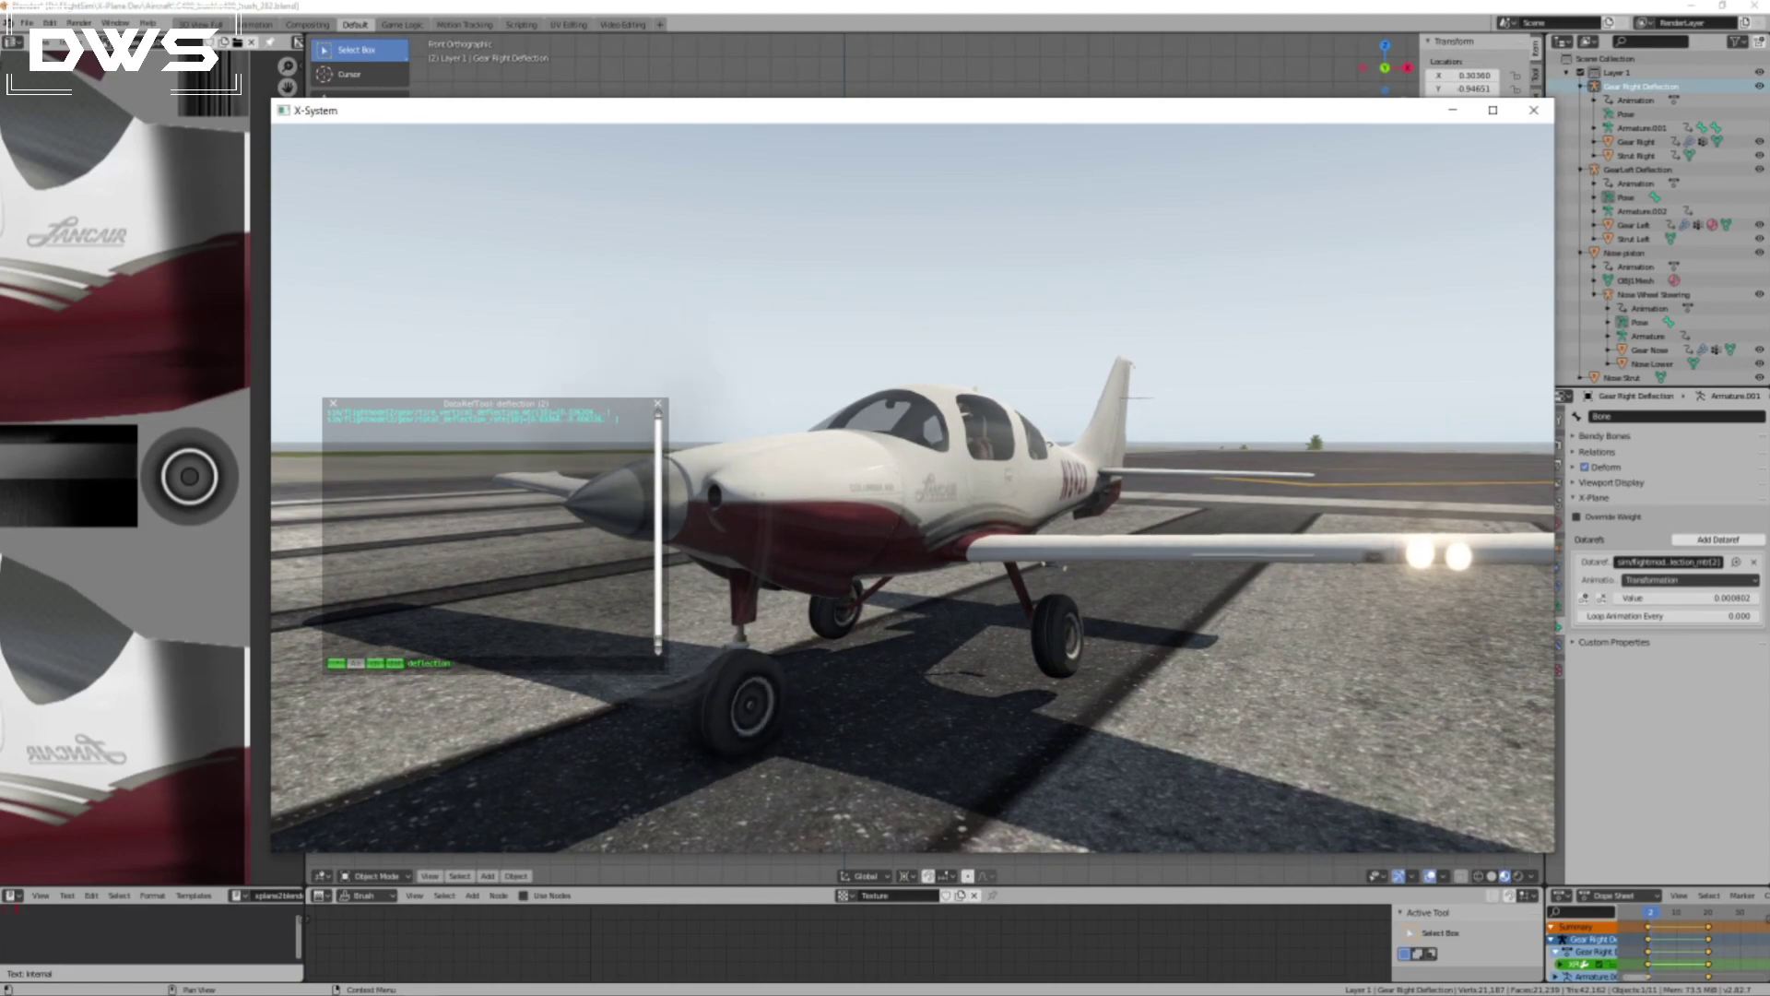
key(XF86AudioLowerVolume)
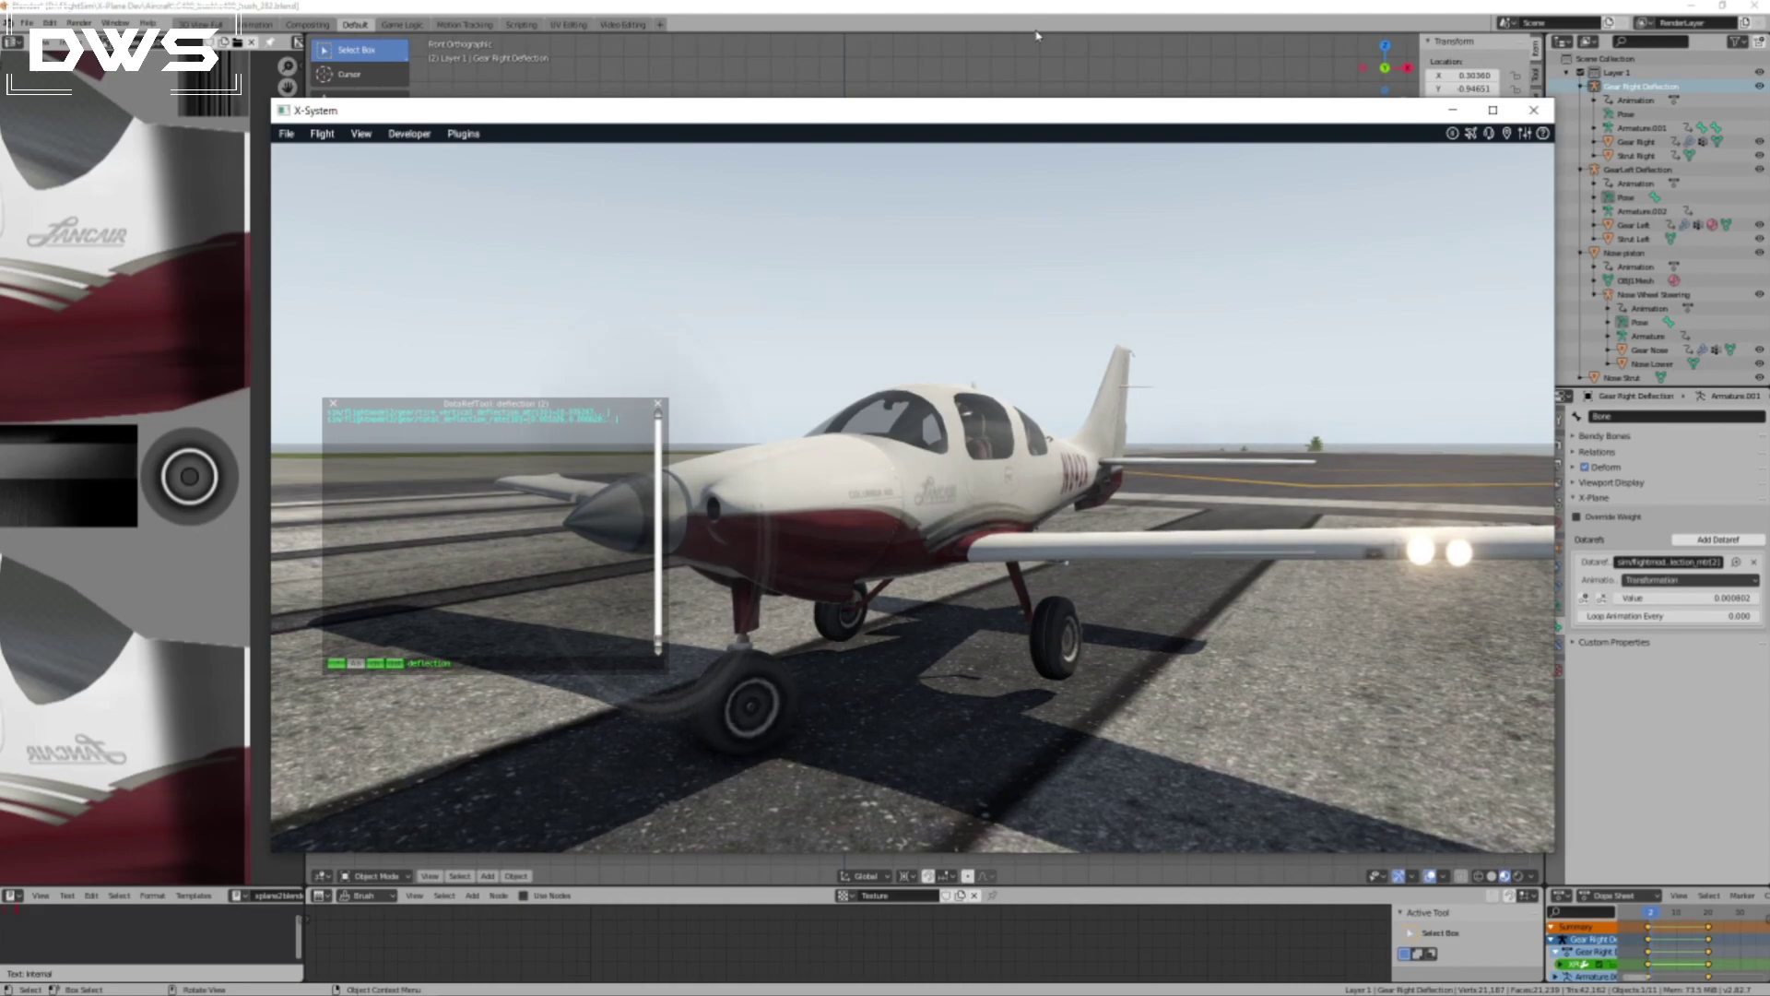
key(p)
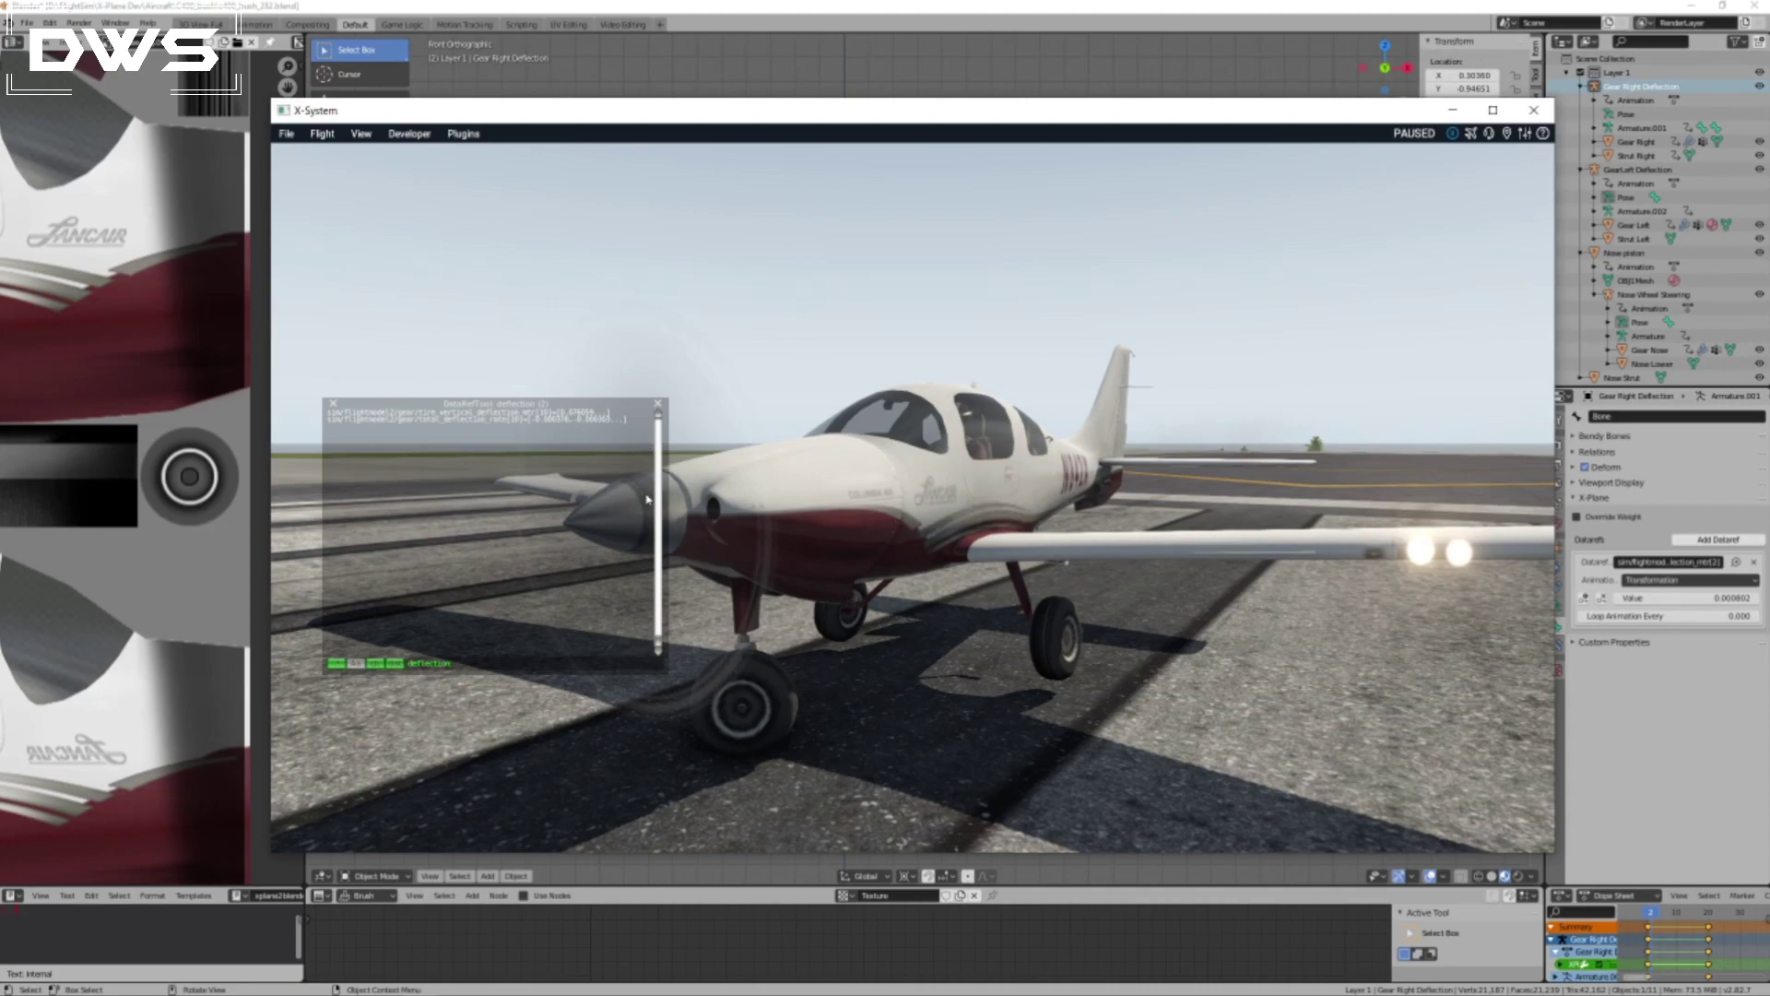
key(p)
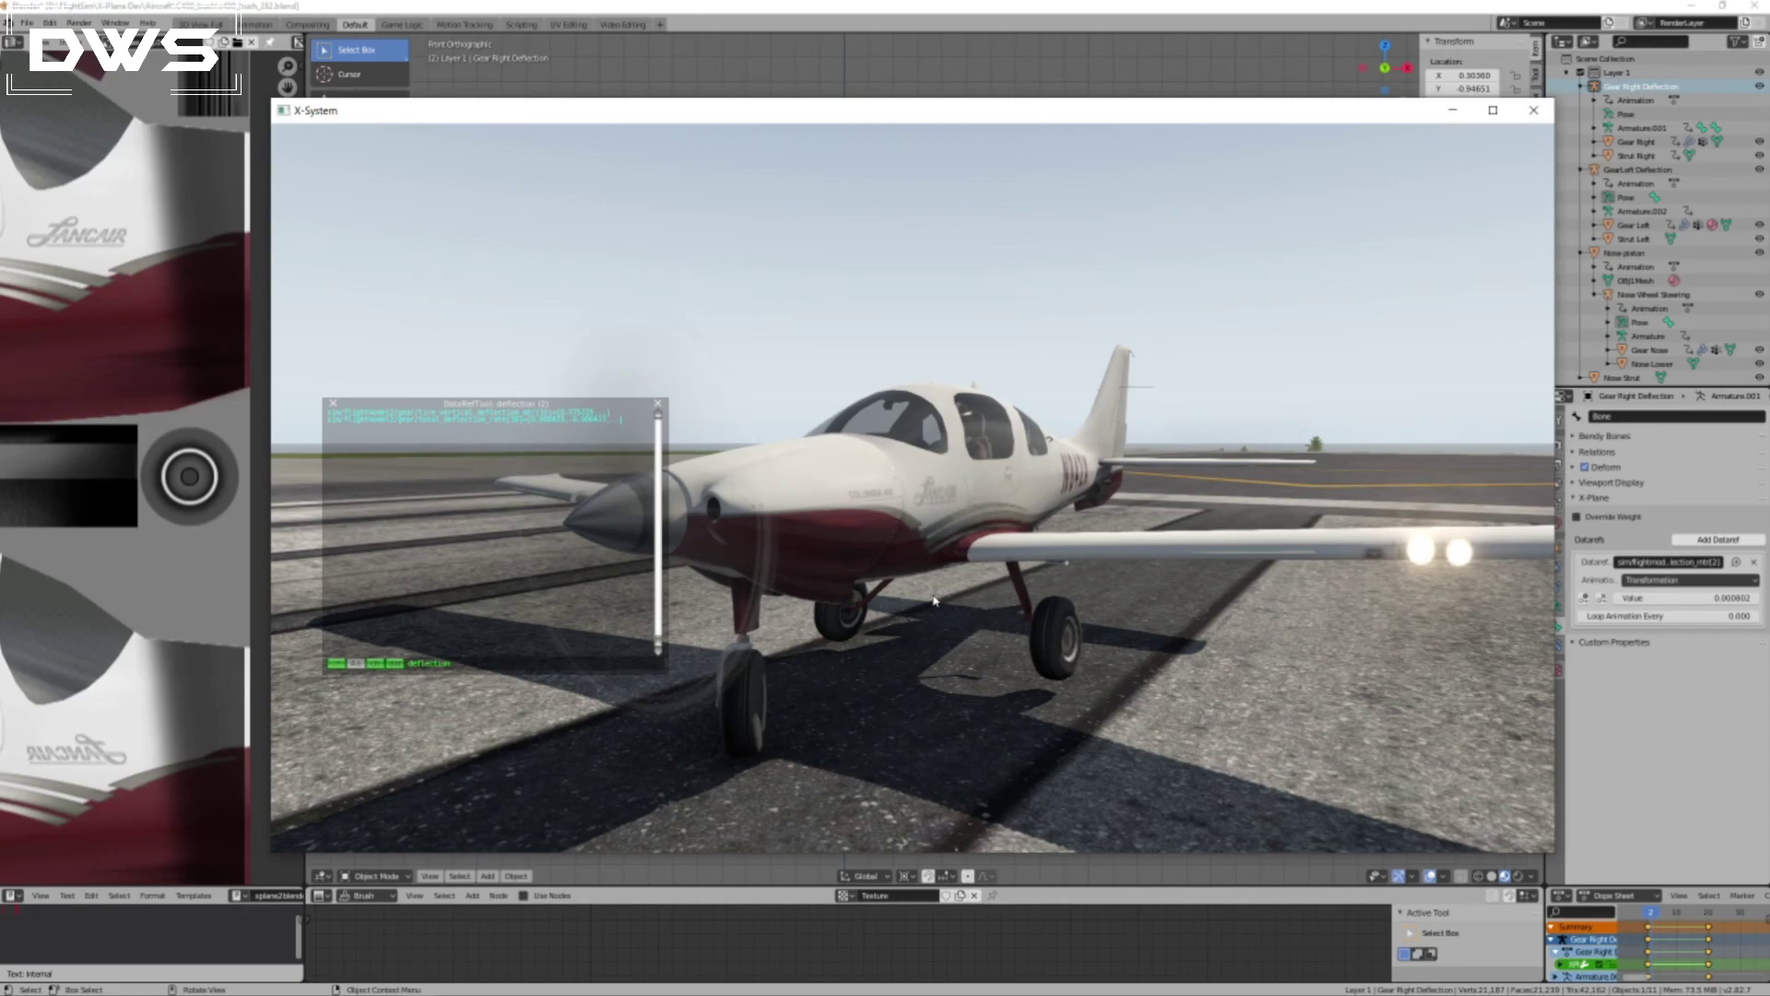
key(XF86AudioLowerVolume)
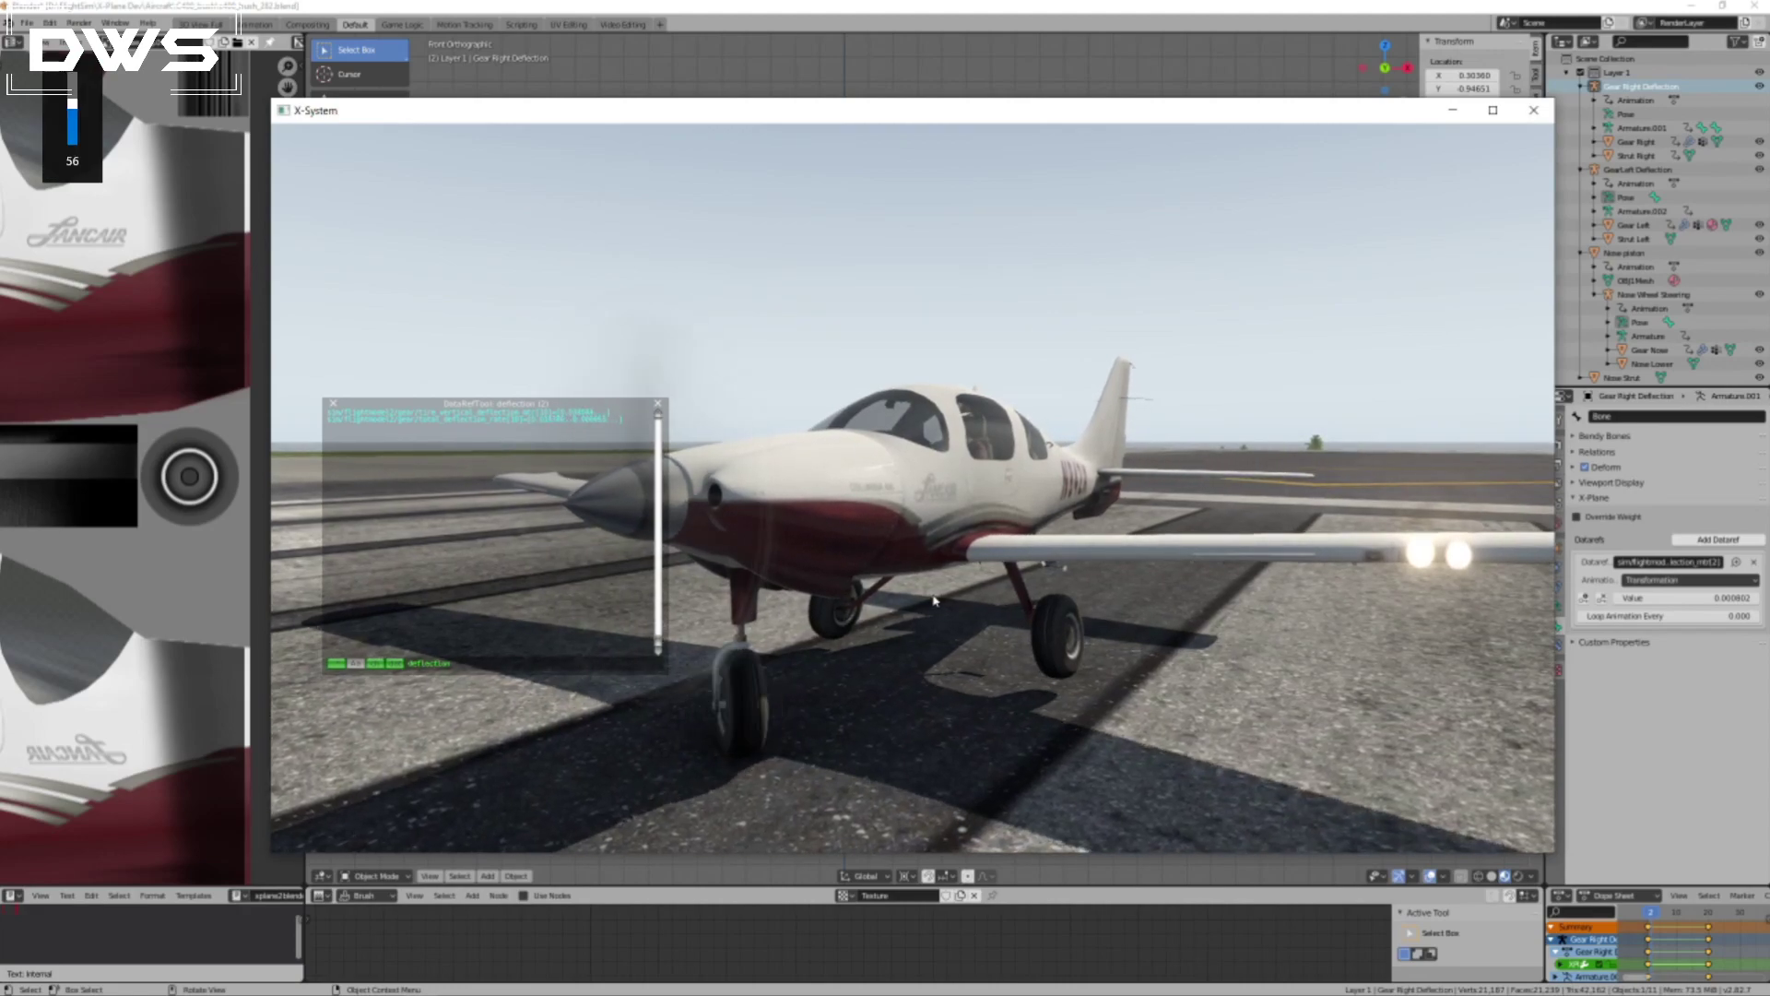
key(p)
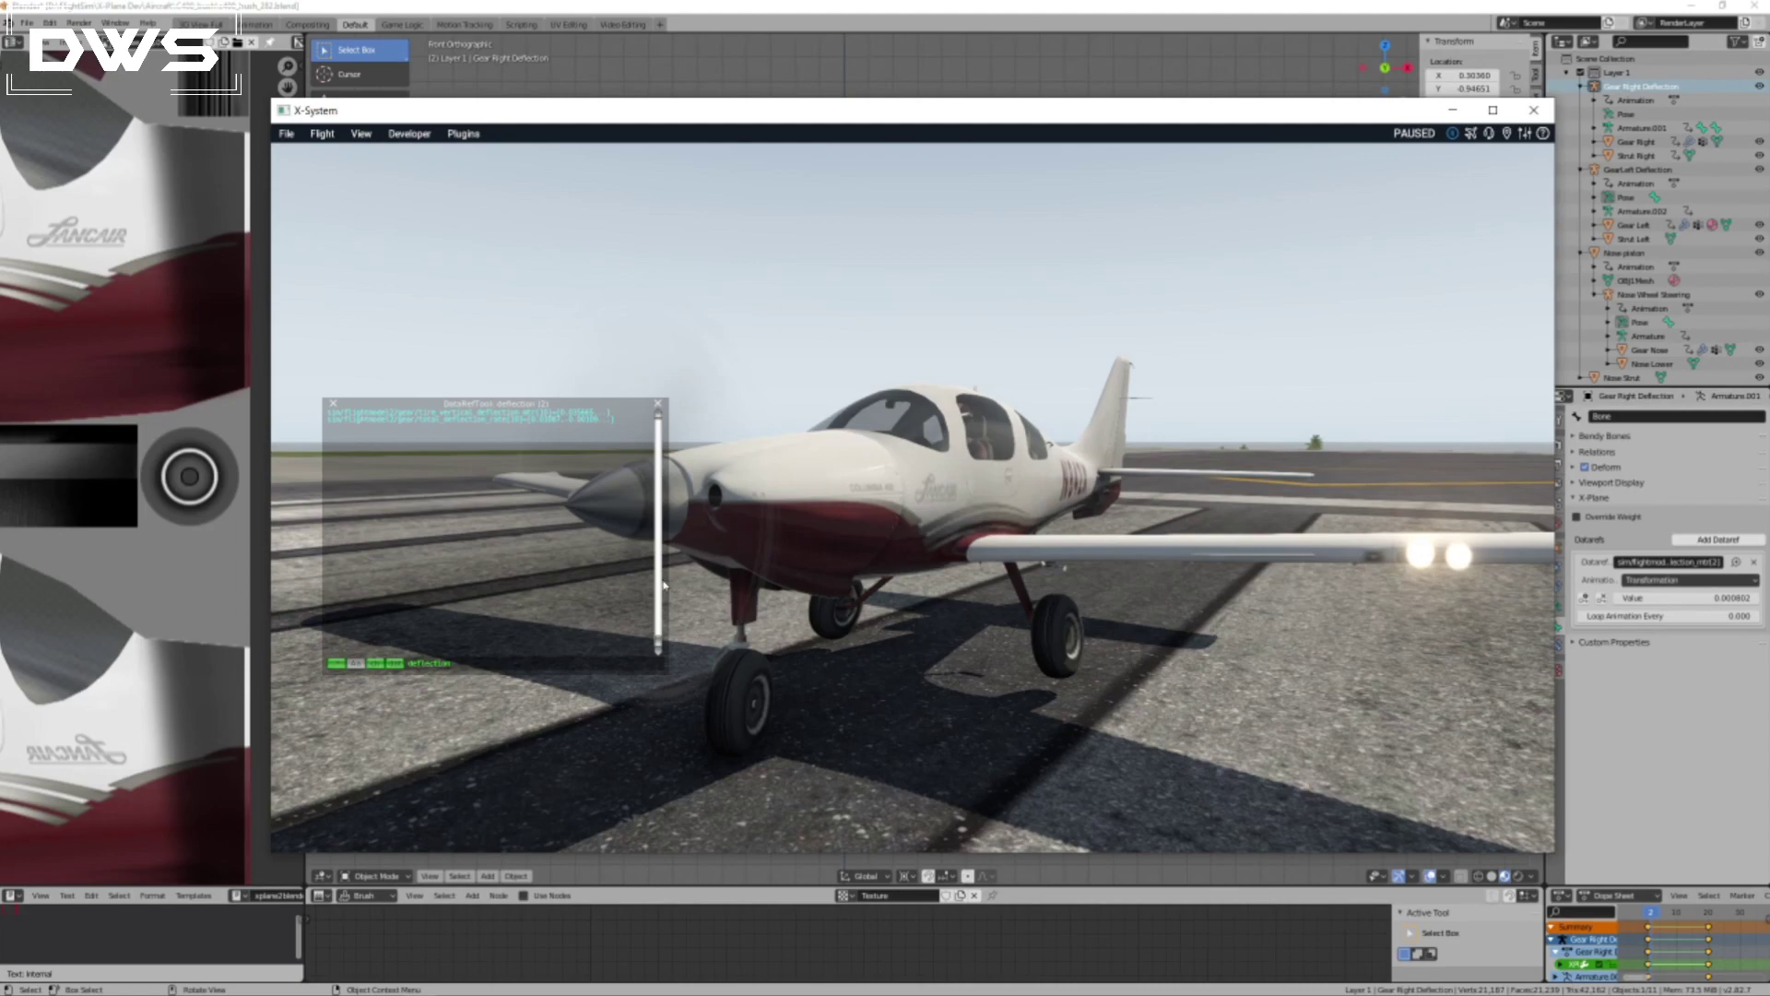
Widen the DataRefTool window to show more of the deflection arrays, then run and pause the simulation to examine them.
drag(666, 634, 781, 635)
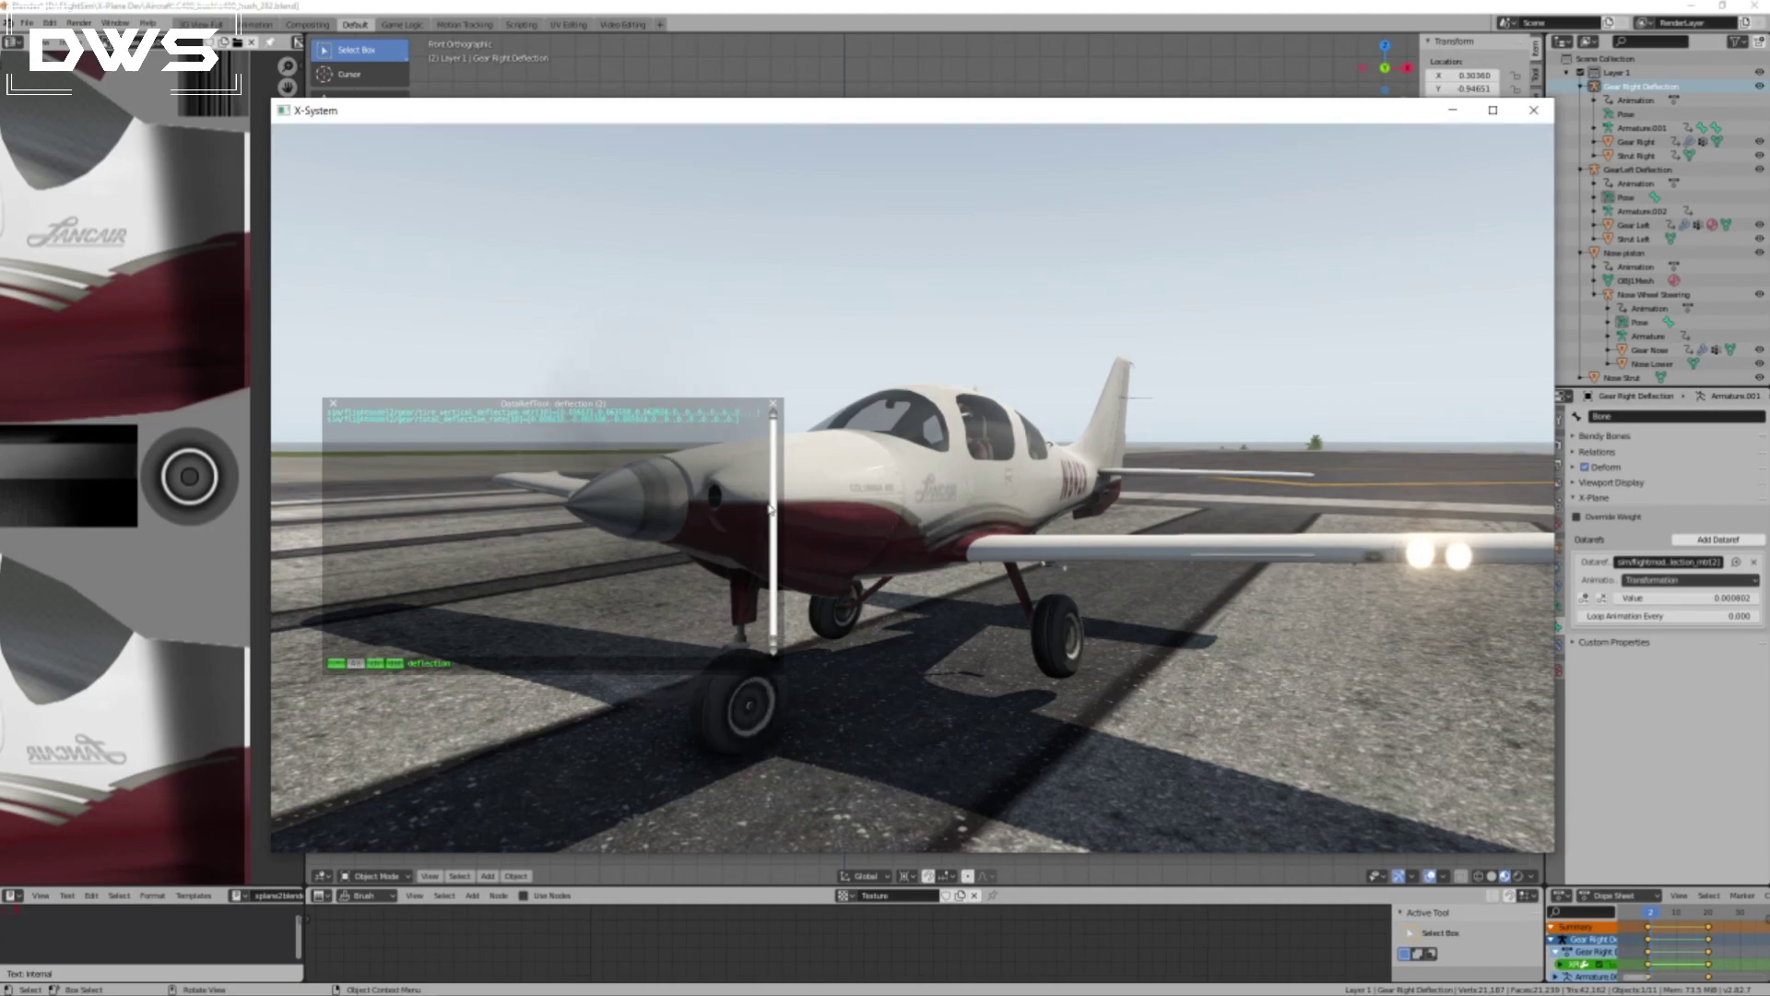
key(p)
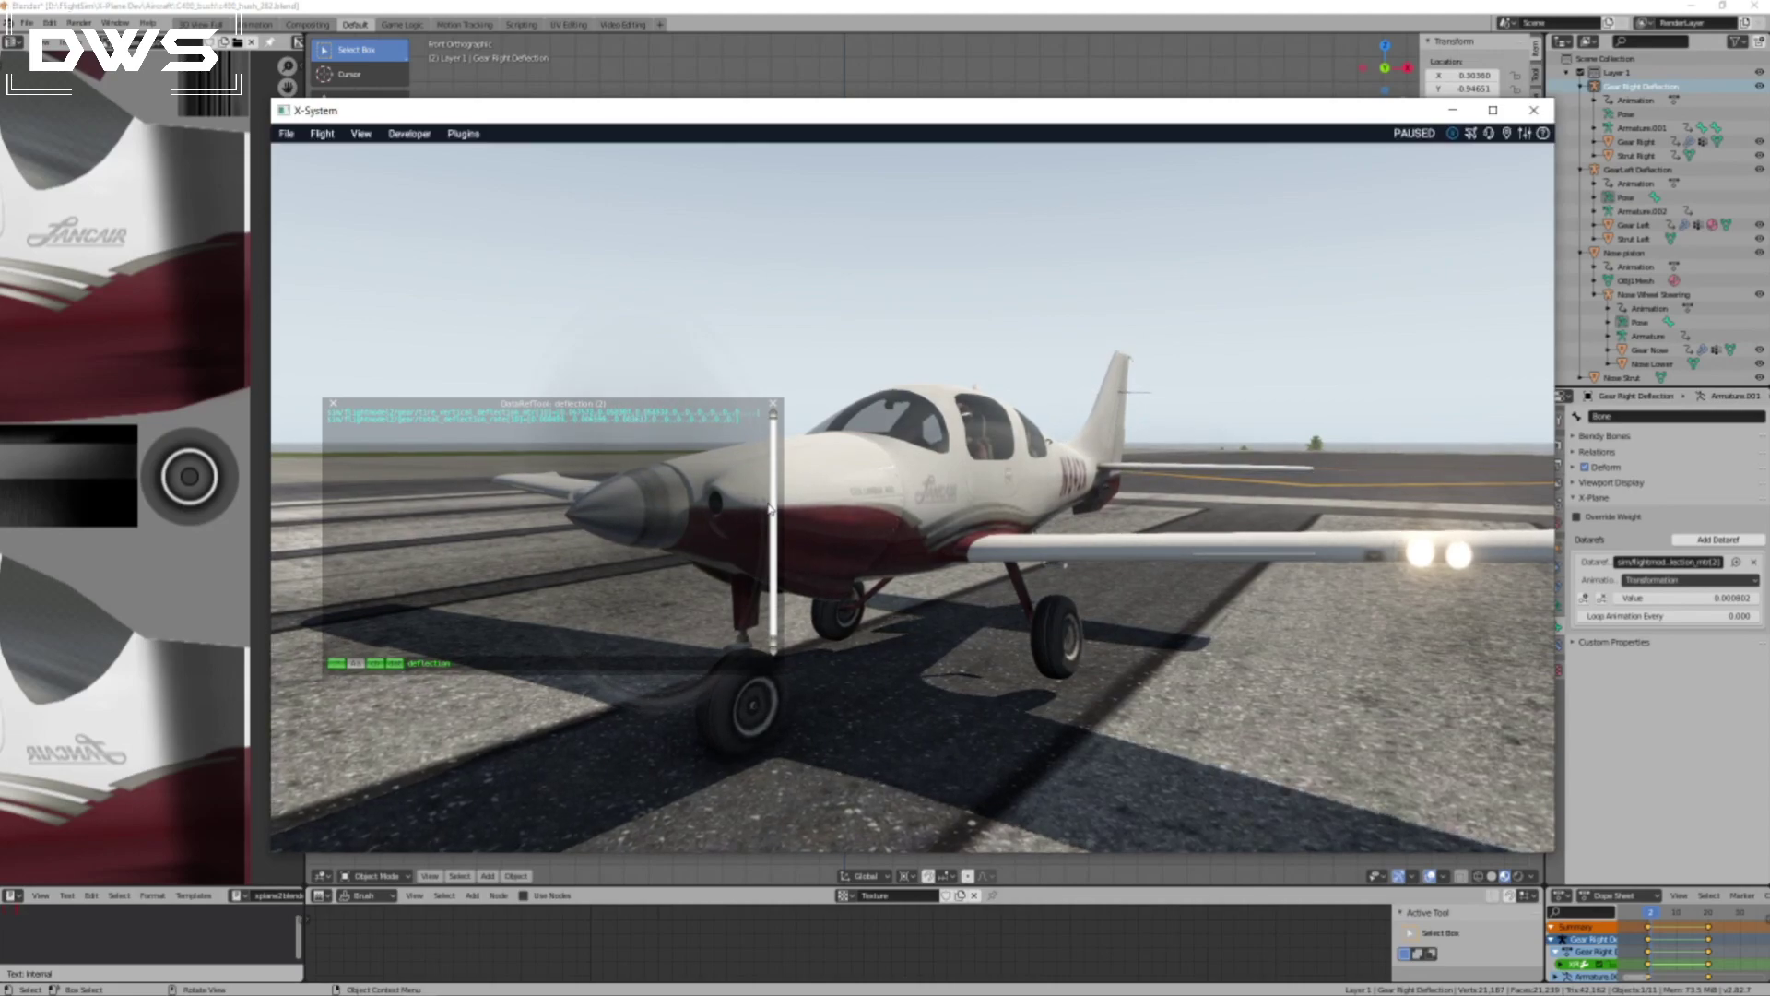
key(p)
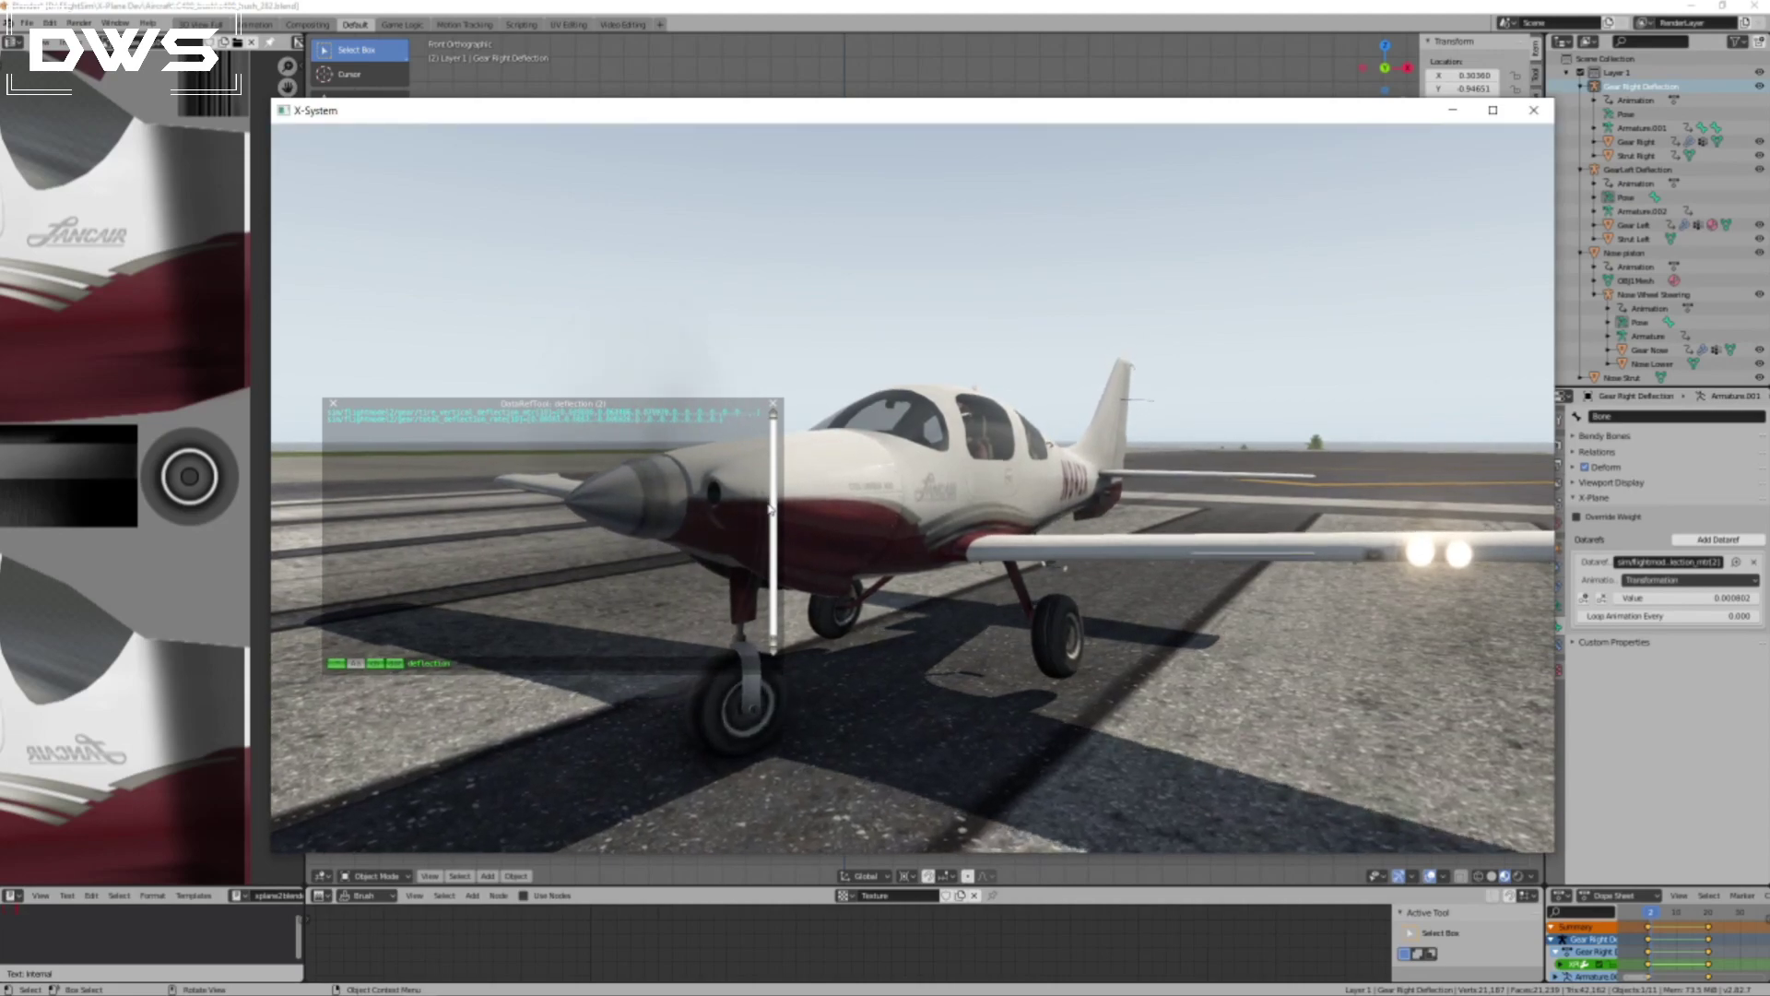
key(p)
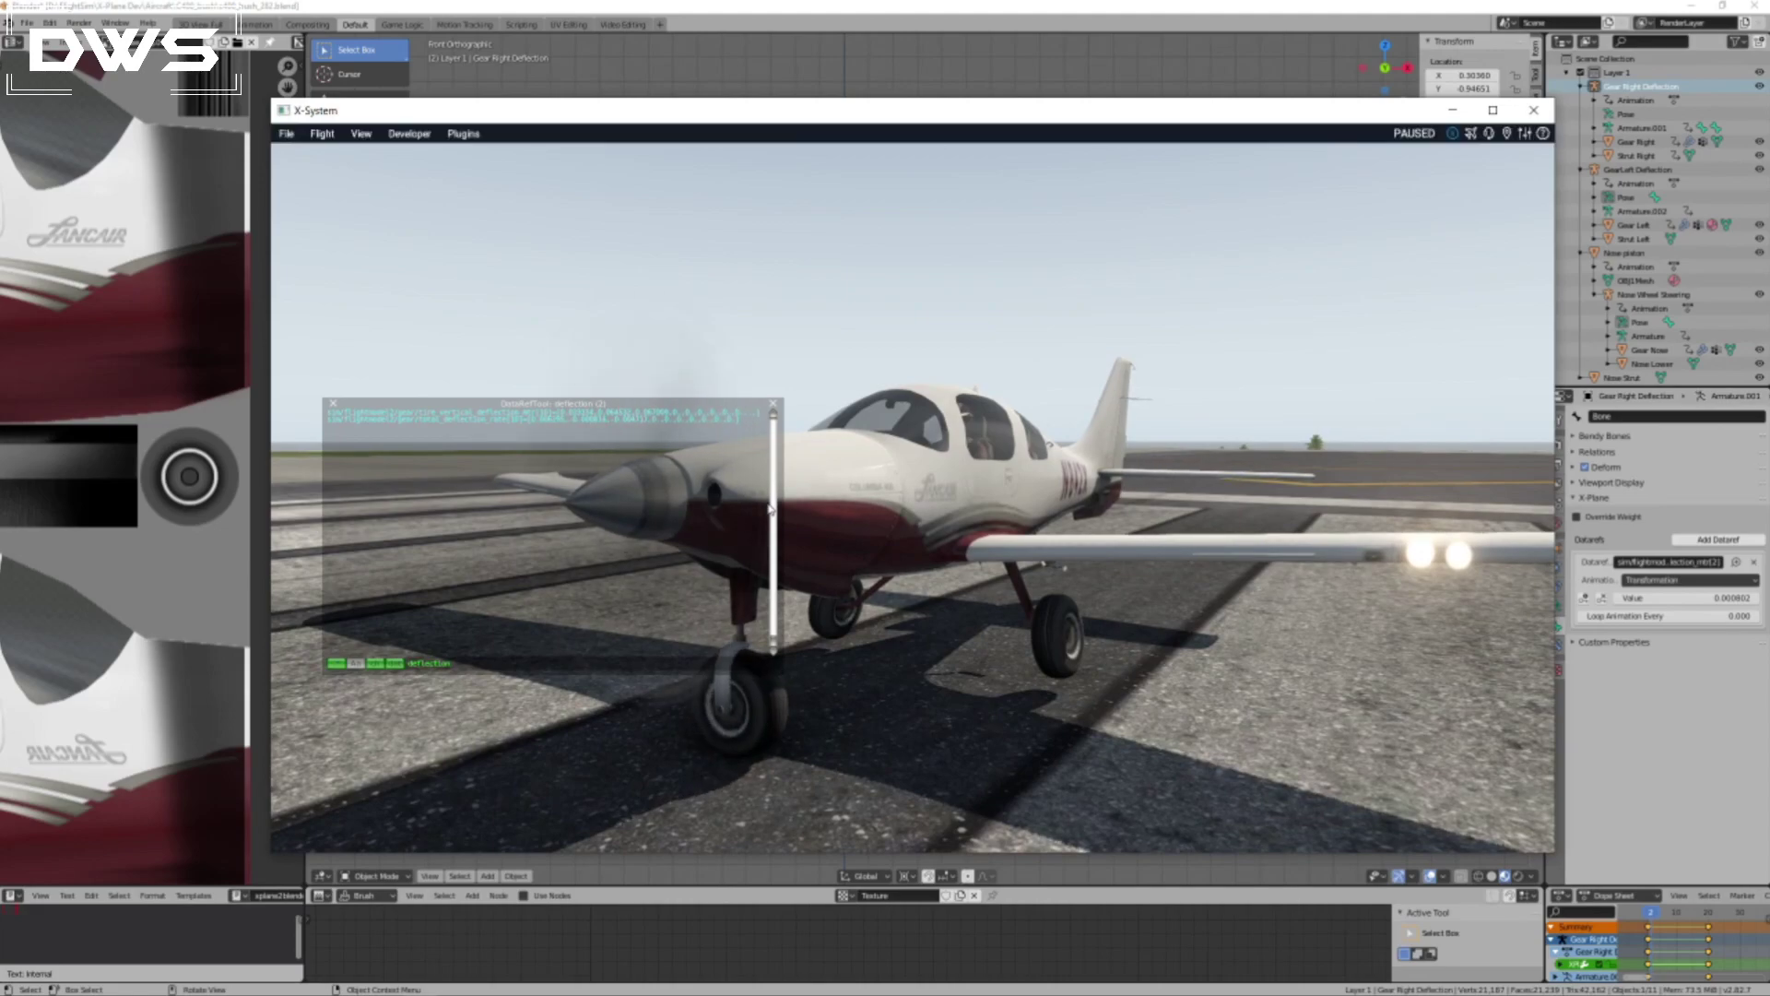
key(p)
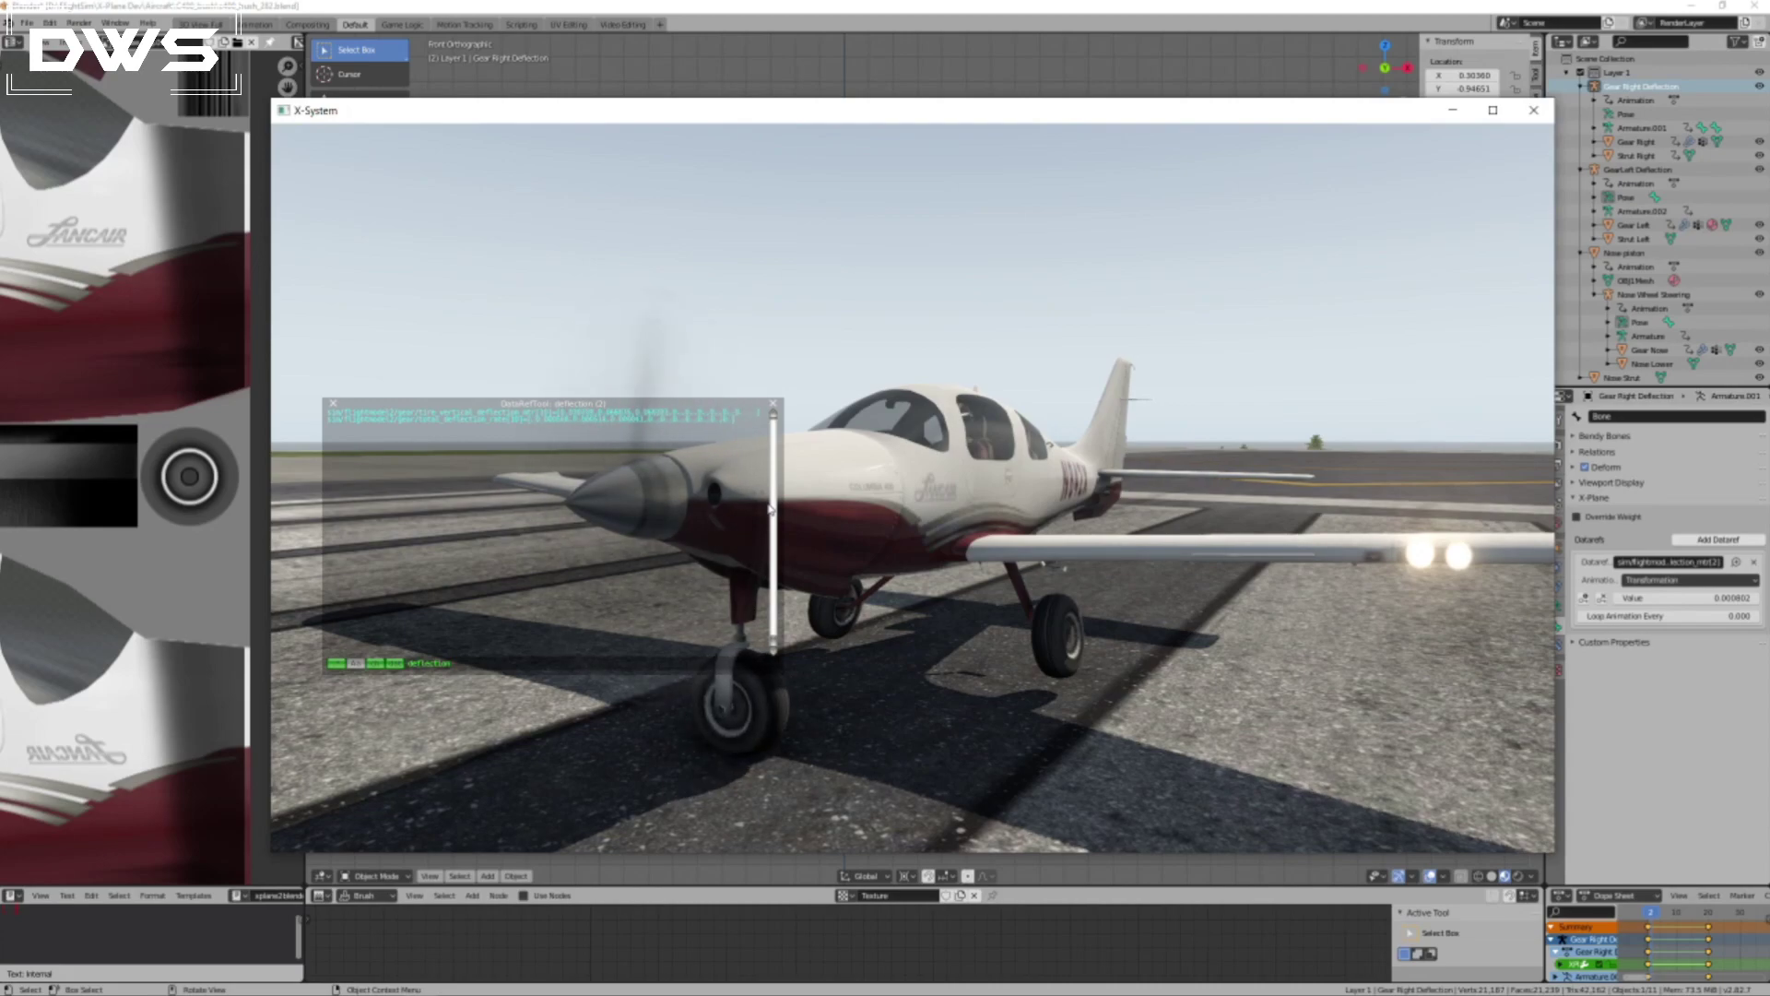
key(p)
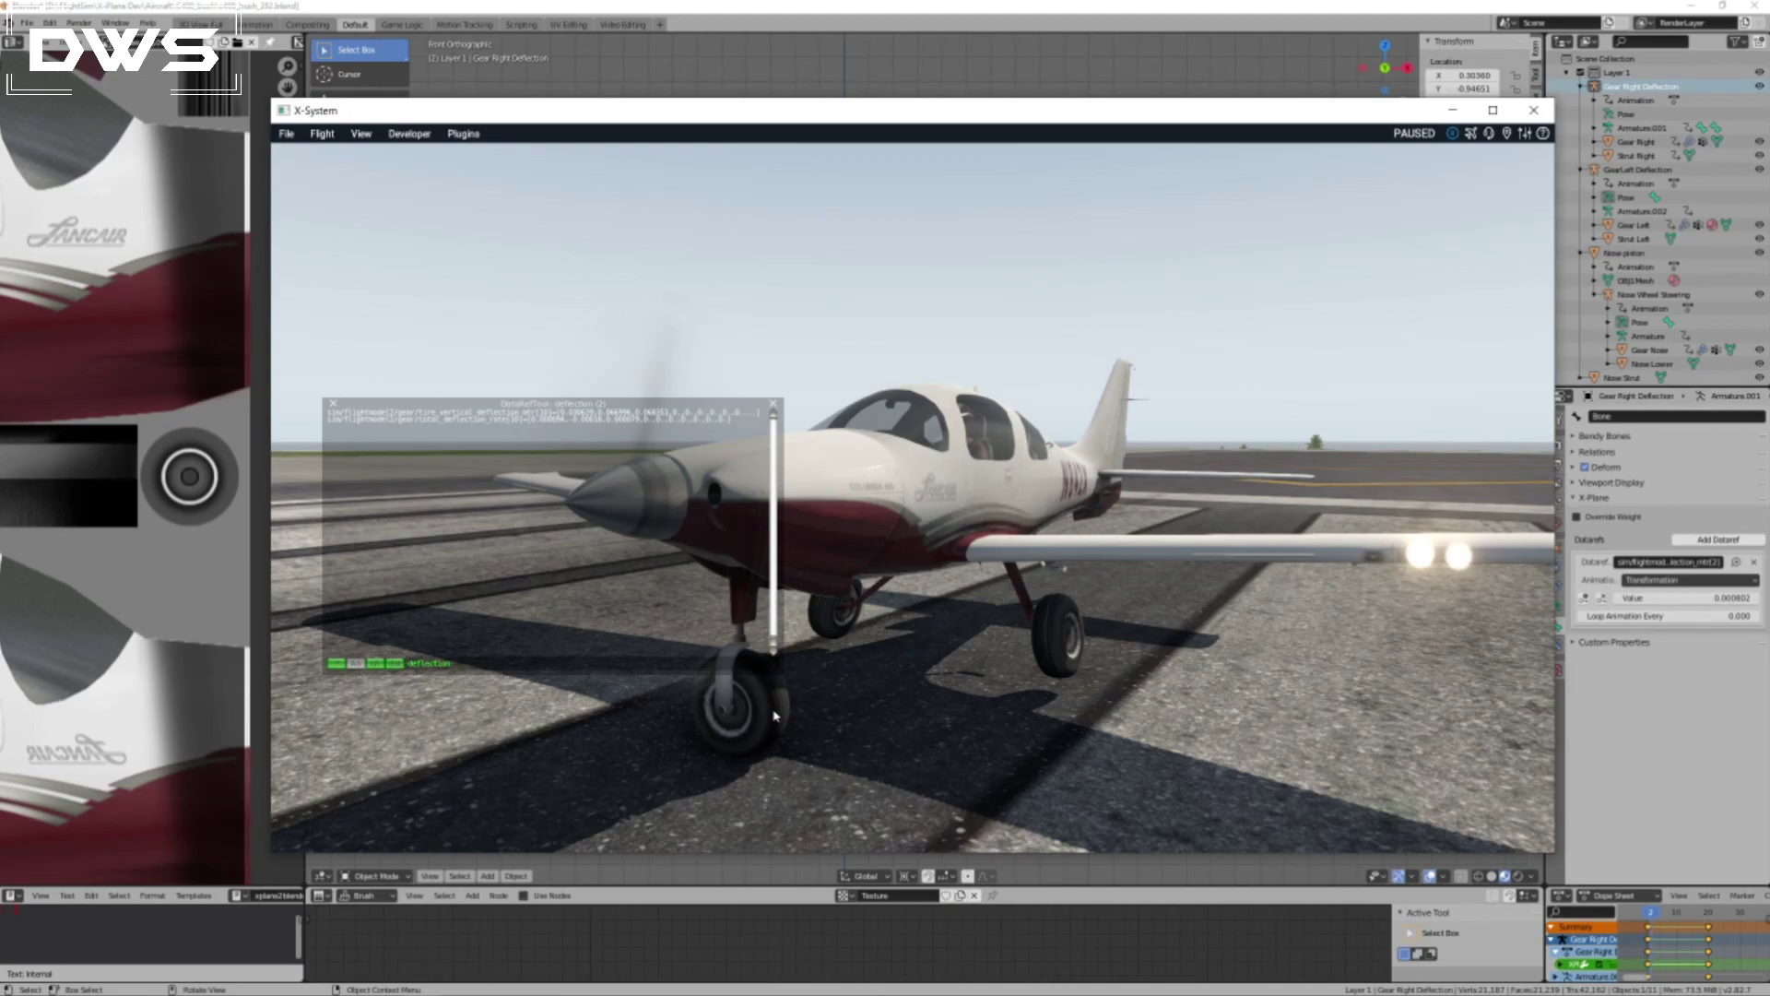
Switch to Blender and return the gear deflection animation to its first keyframe.
click(900, 7)
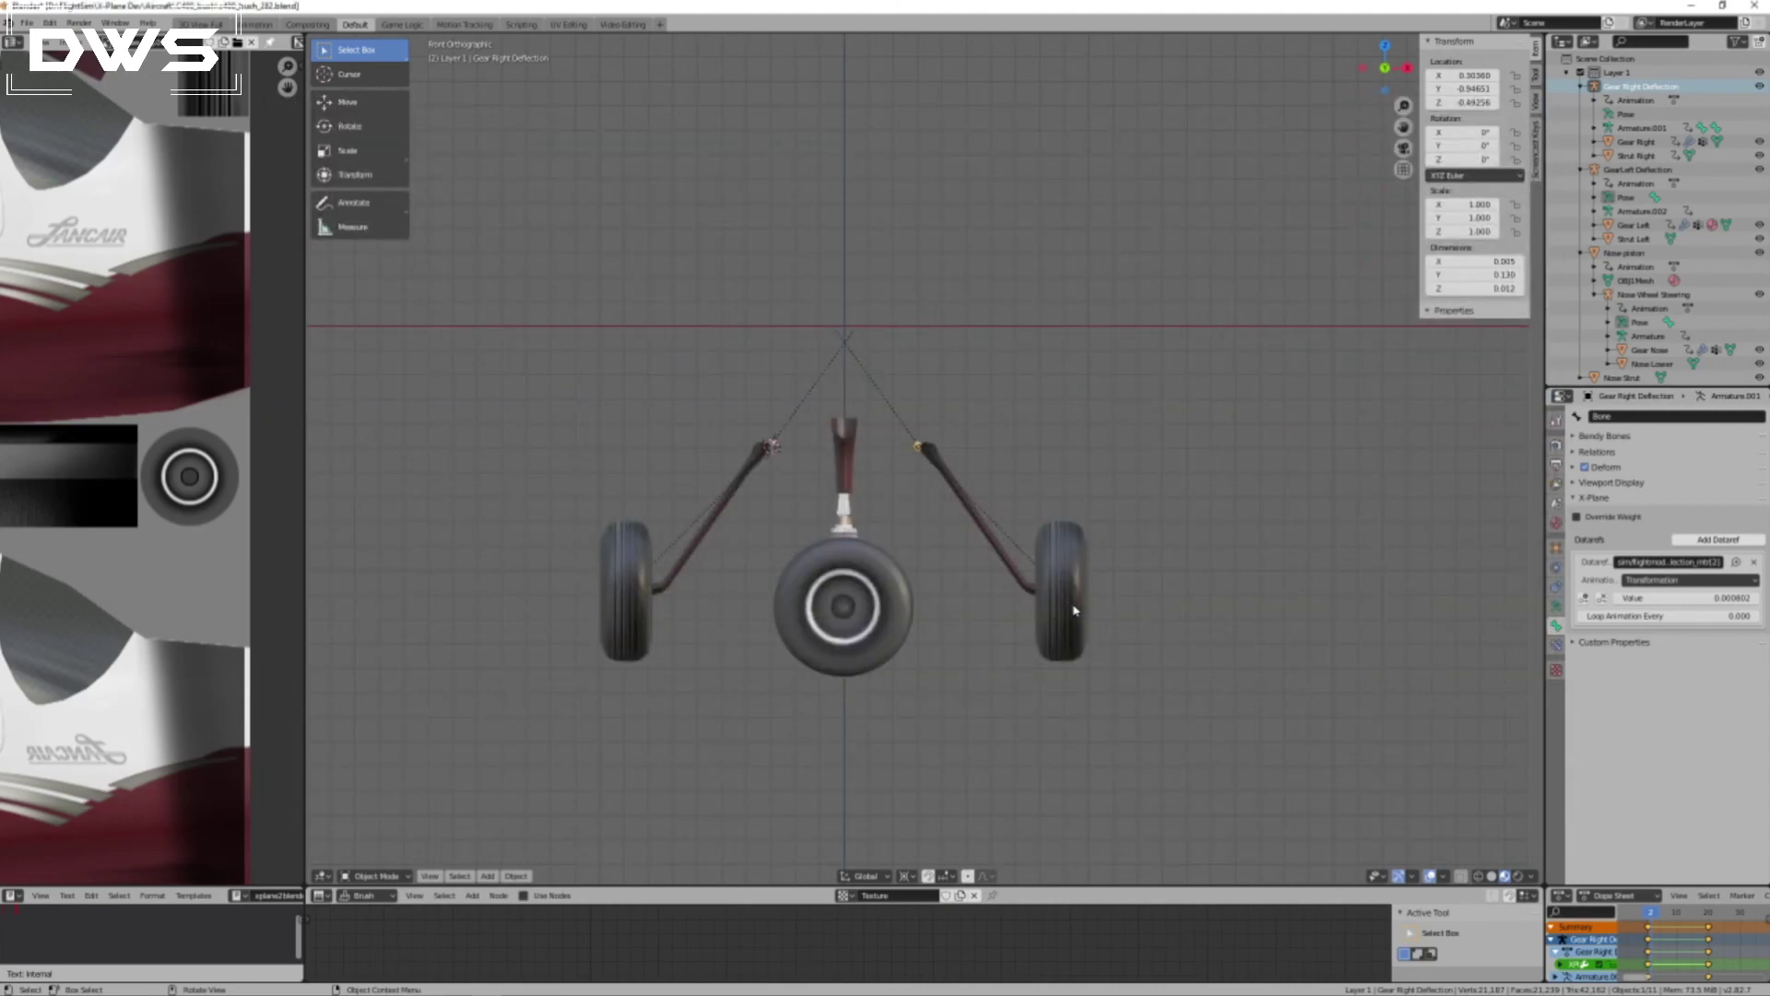
click(1649, 913)
mouse_move(1650, 913)
mouse_down()
mouse_move(1716, 925)
mouse_move(1648, 930)
mouse_up()
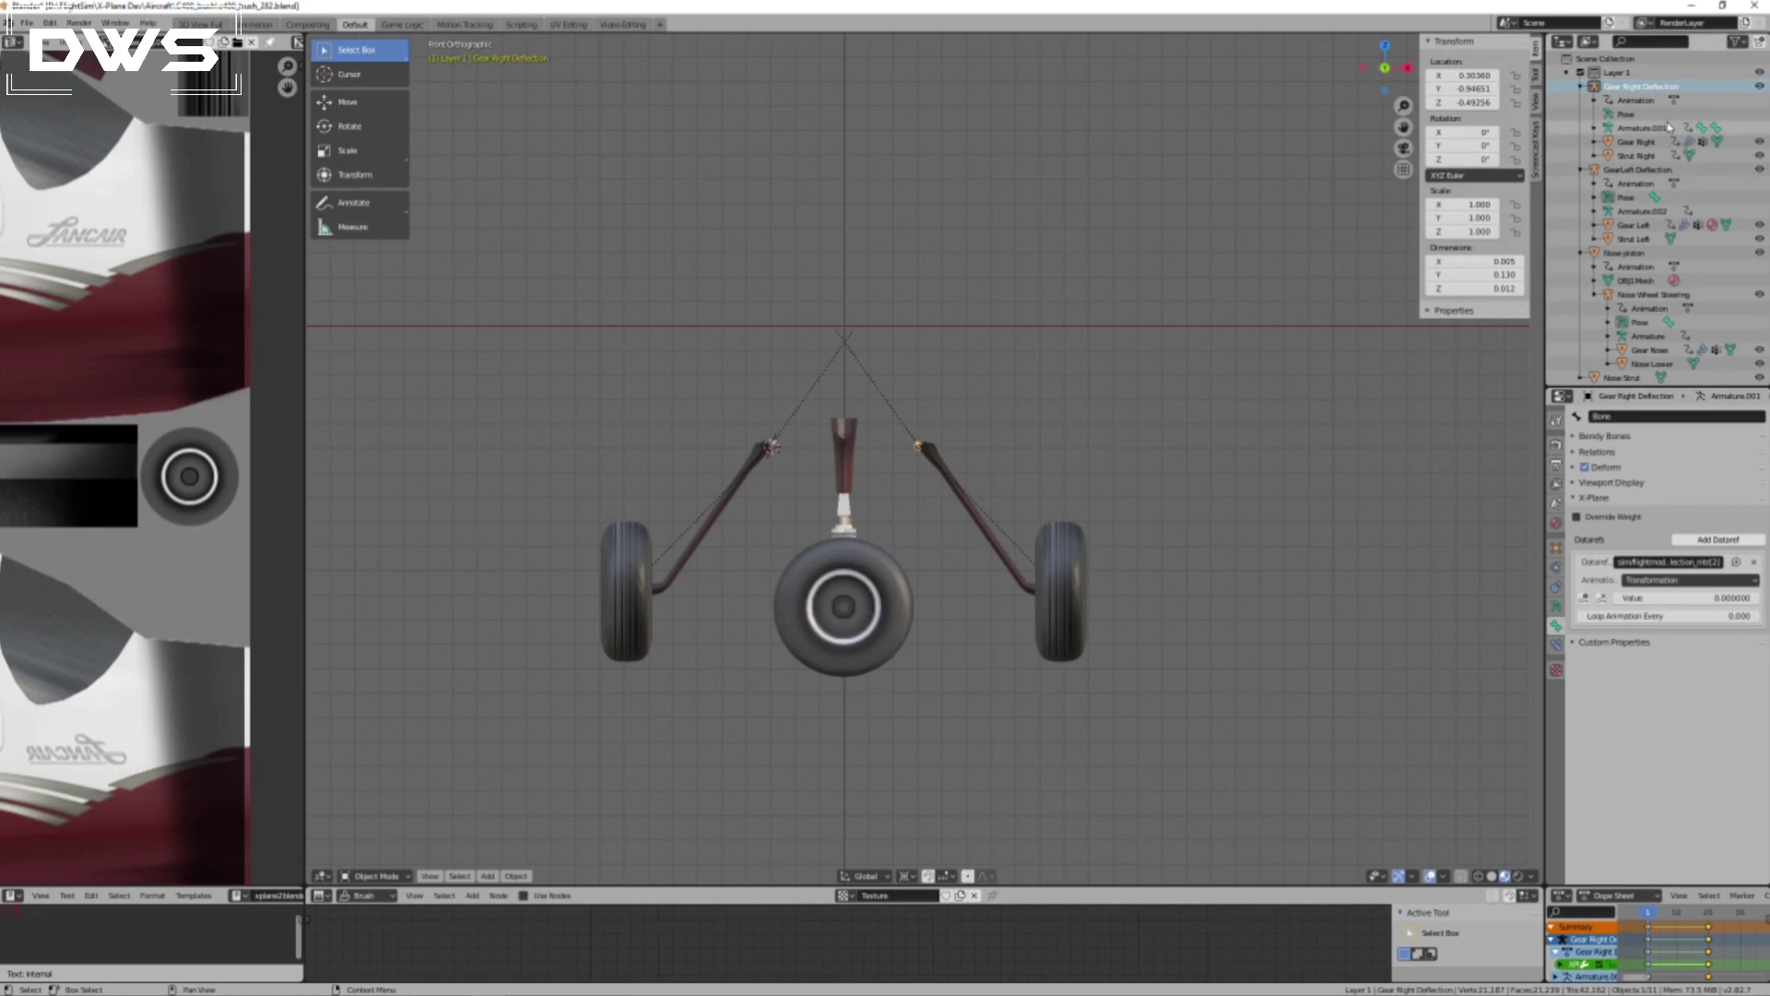
Show Collection 2 temporarily to examine how the landing gear fits the aircraft body from below, then hide it again.
scroll(1700, 274, down, 3)
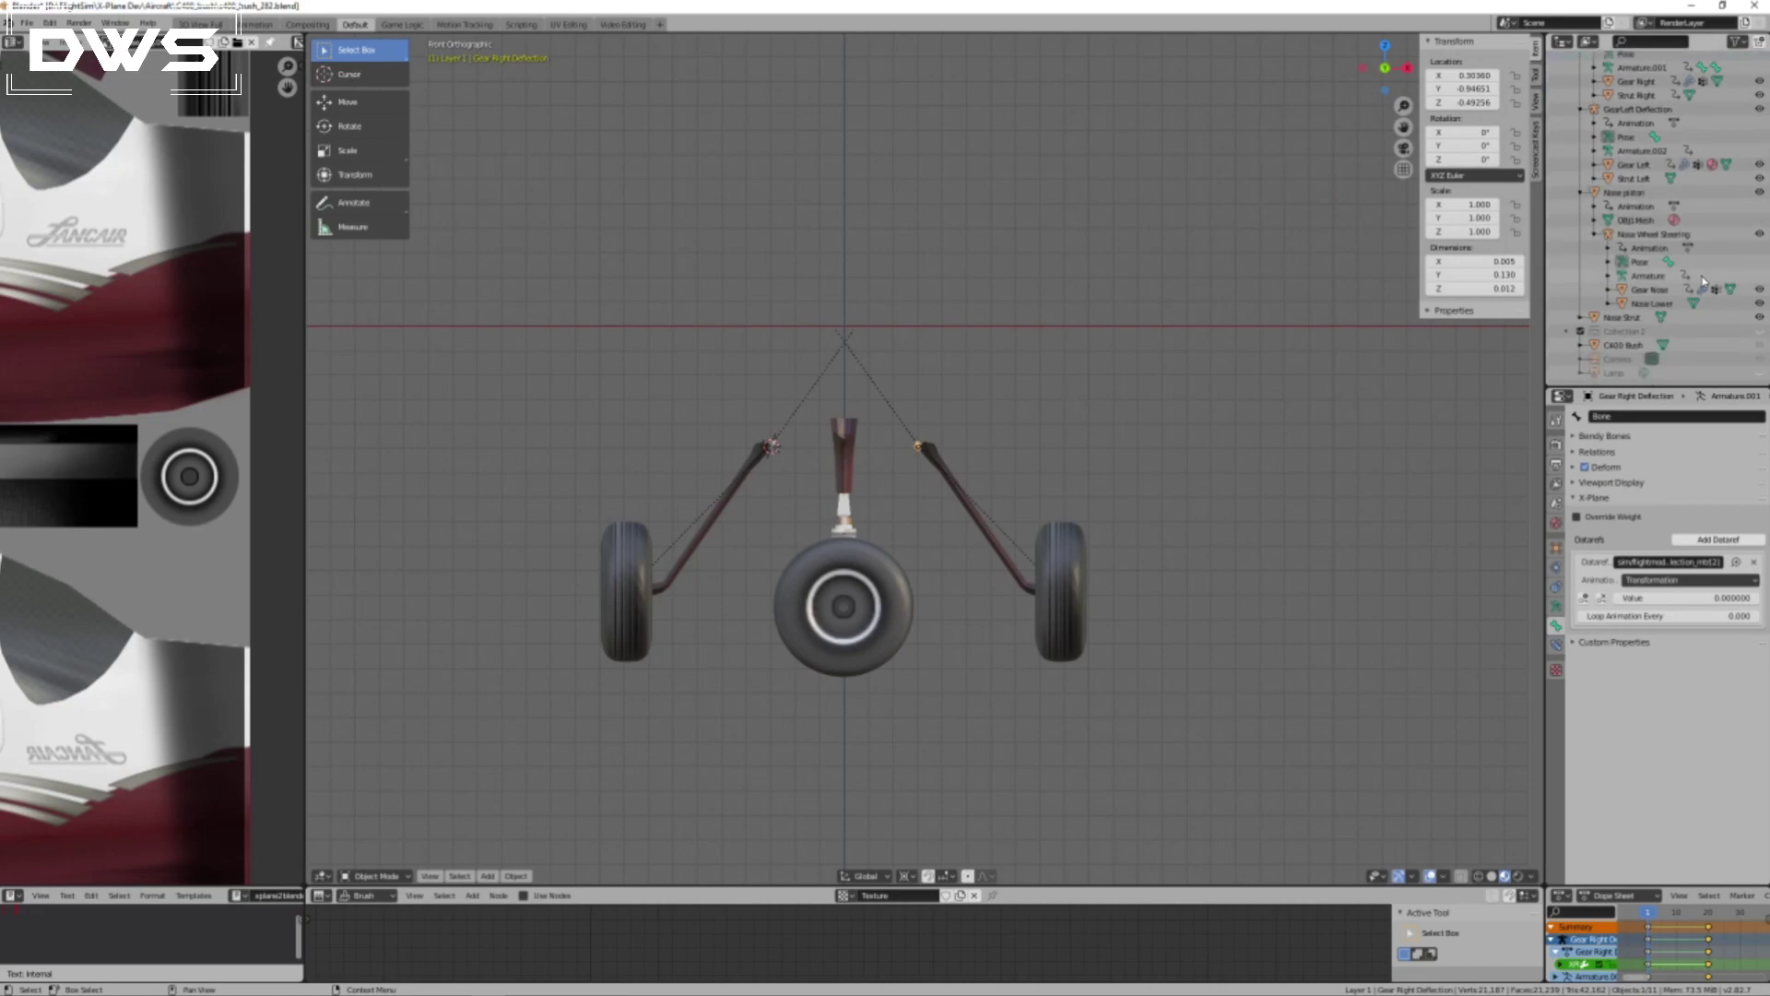
click(1761, 344)
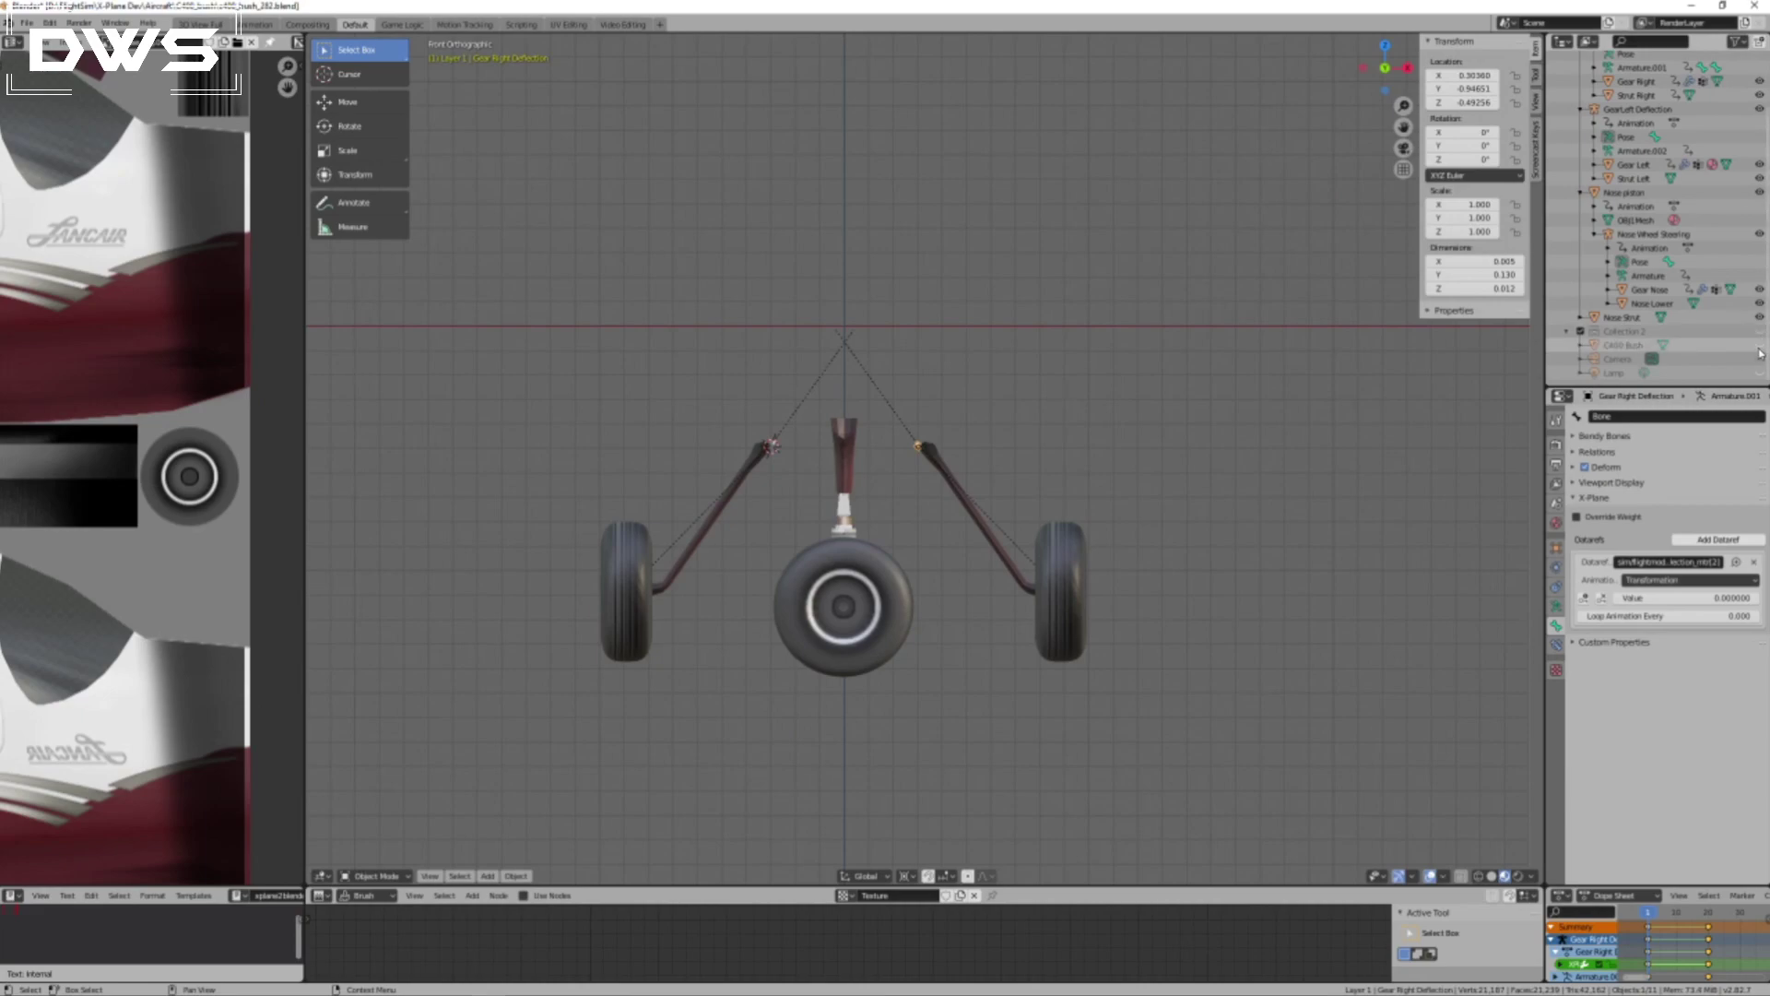
click(1761, 348)
scroll(1754, 295, up, 3)
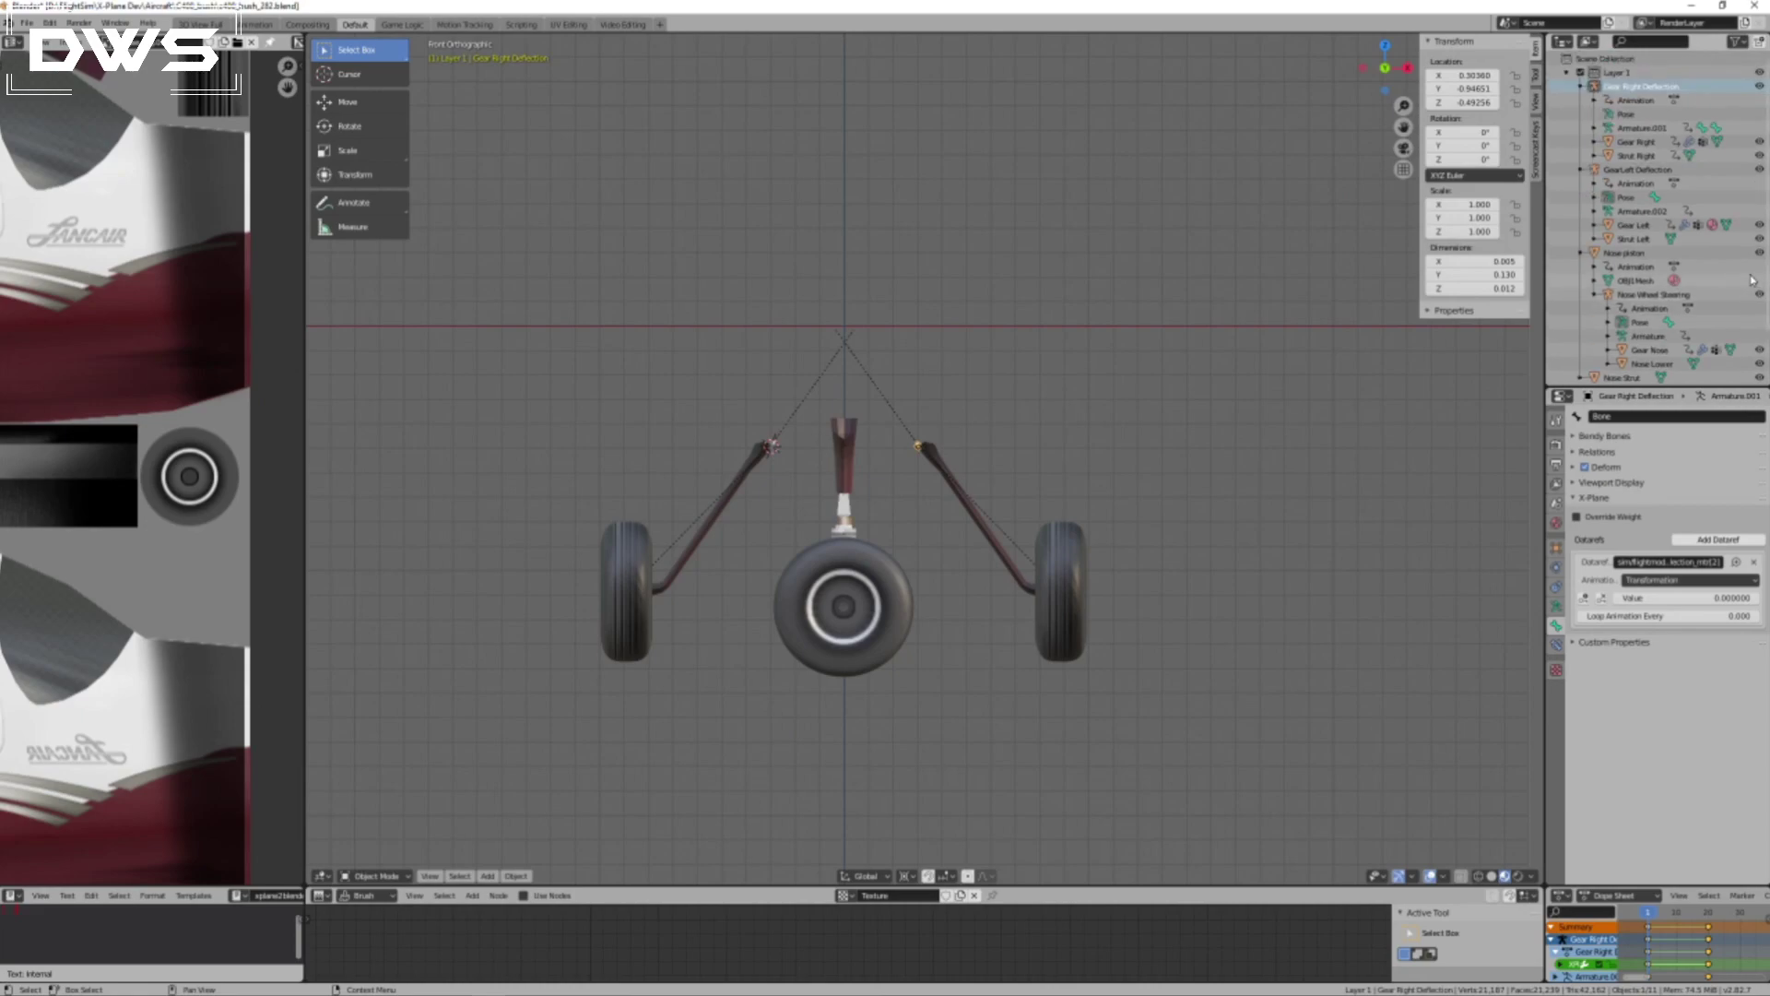
scroll(1729, 247, down, 3)
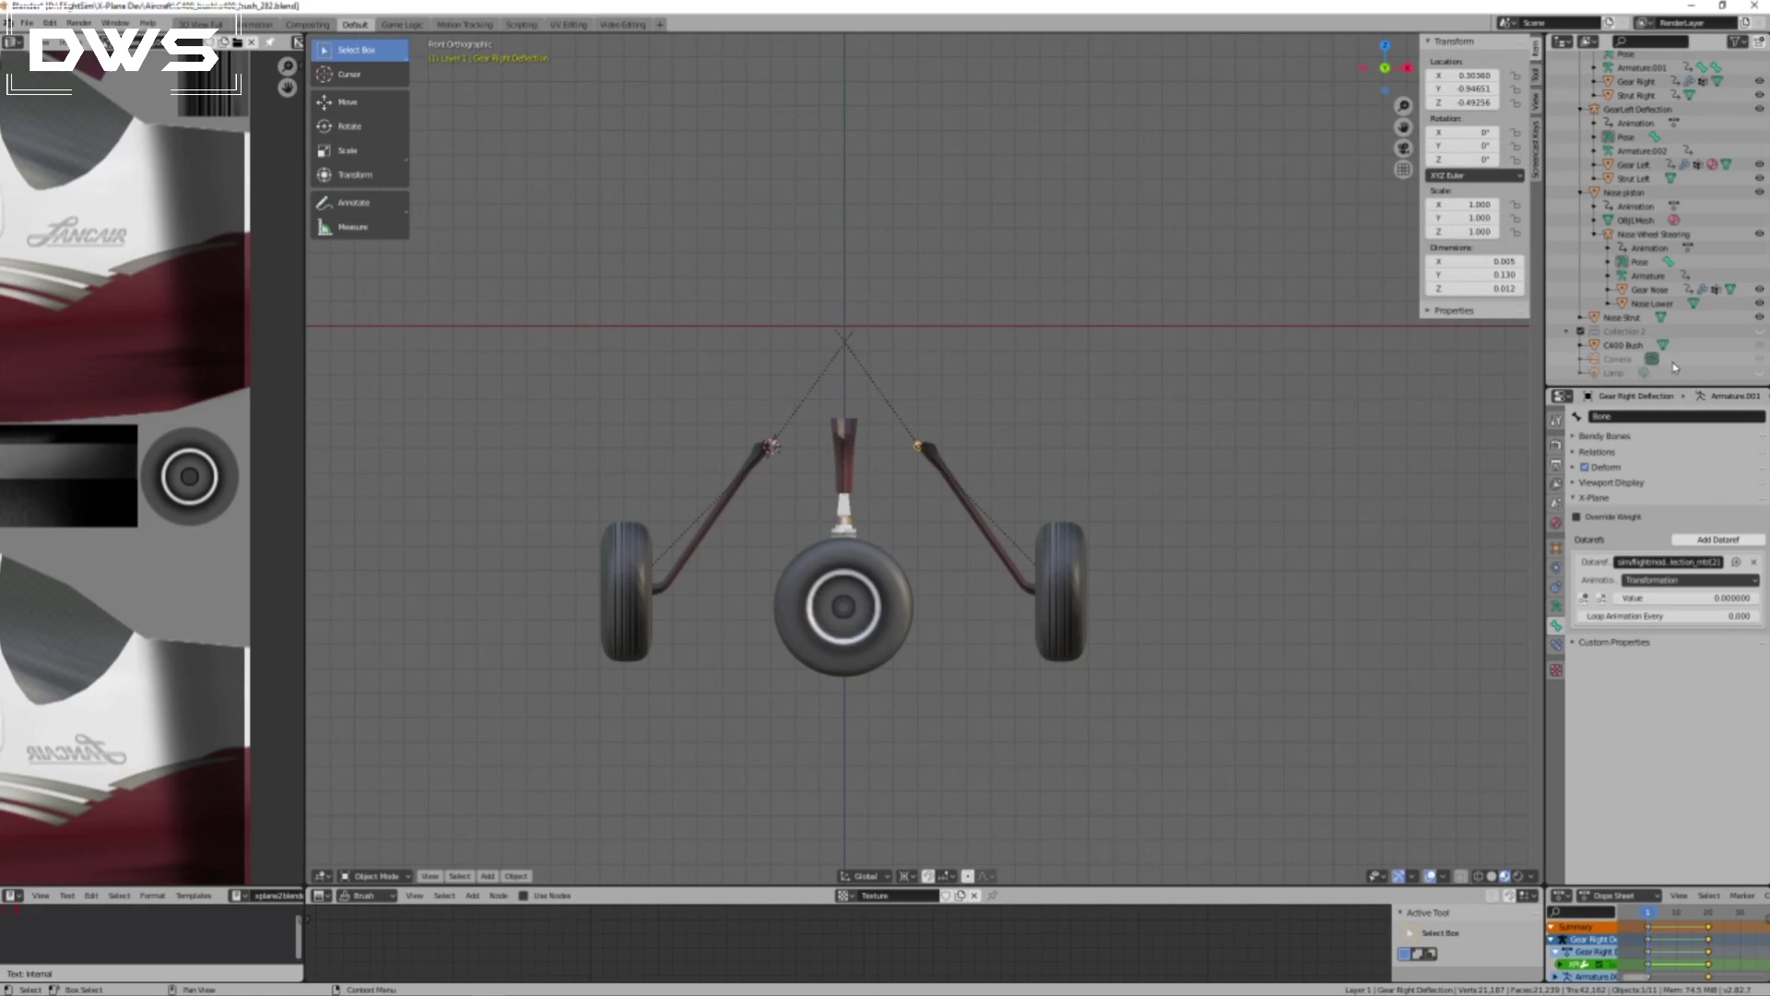
click(1761, 332)
middle_drag(1383, 462, 1588, 459)
middle_drag(793, 528, 943, 546)
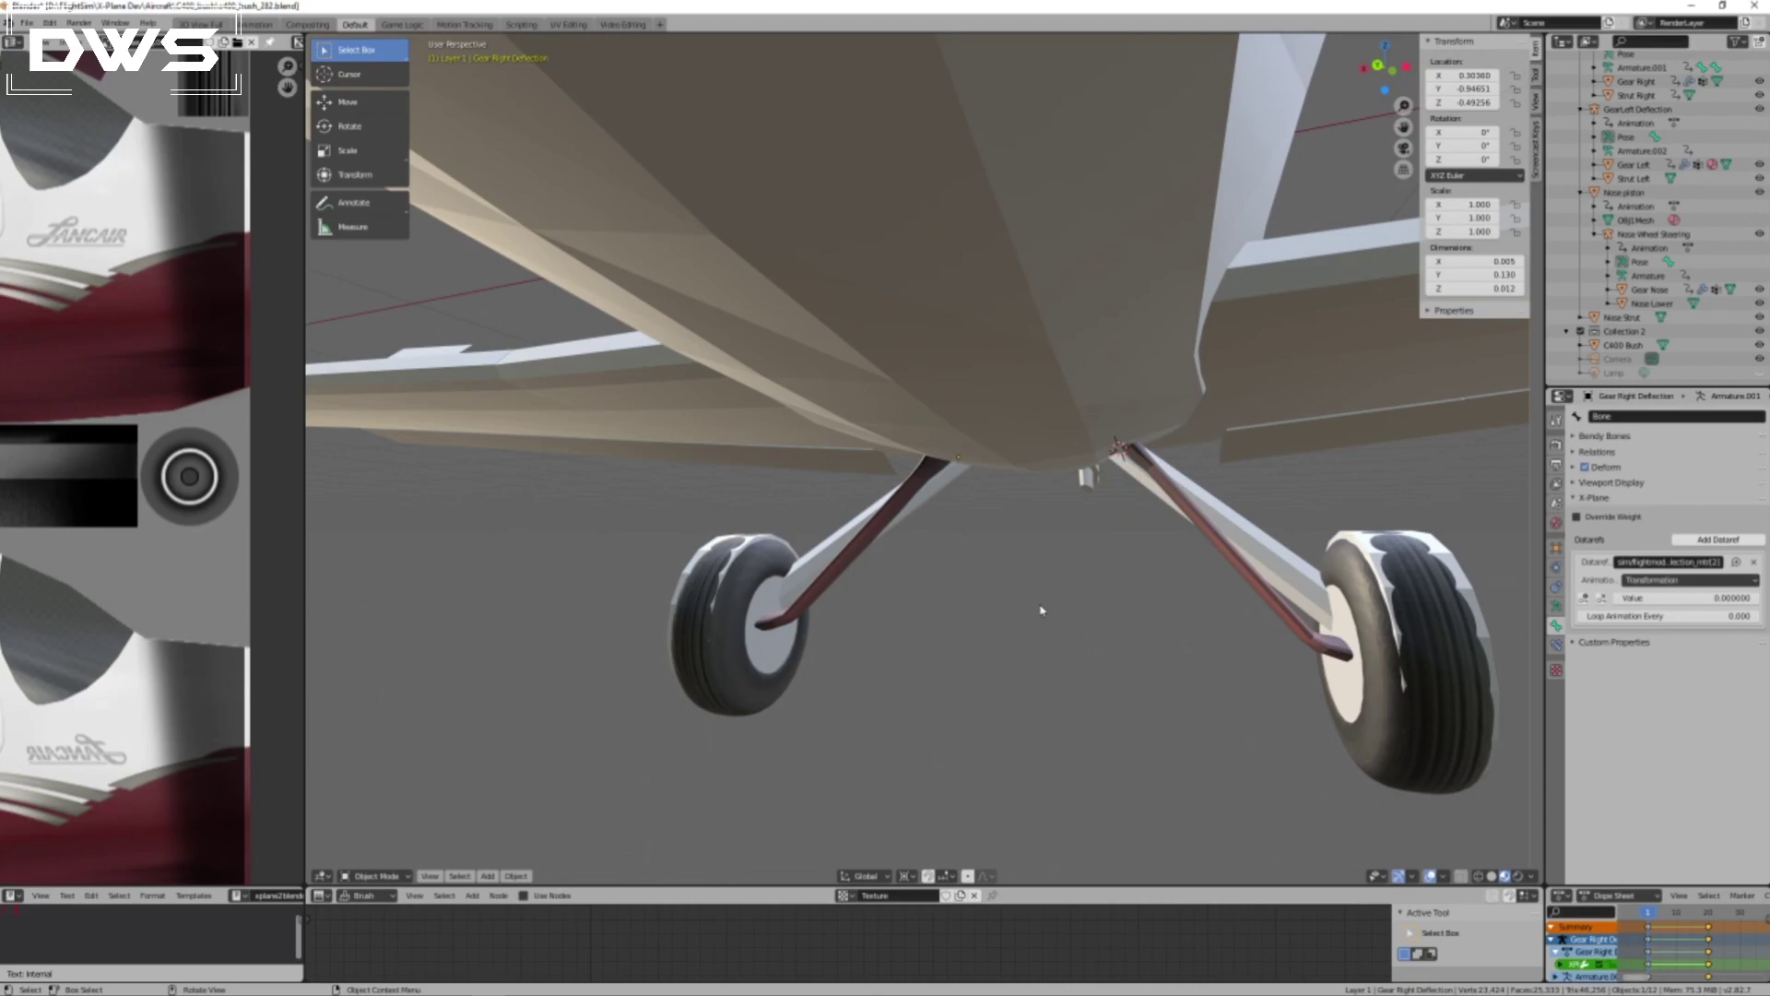
middle_drag(1166, 655, 944, 578)
middle_drag(826, 415, 888, 433)
click(1760, 332)
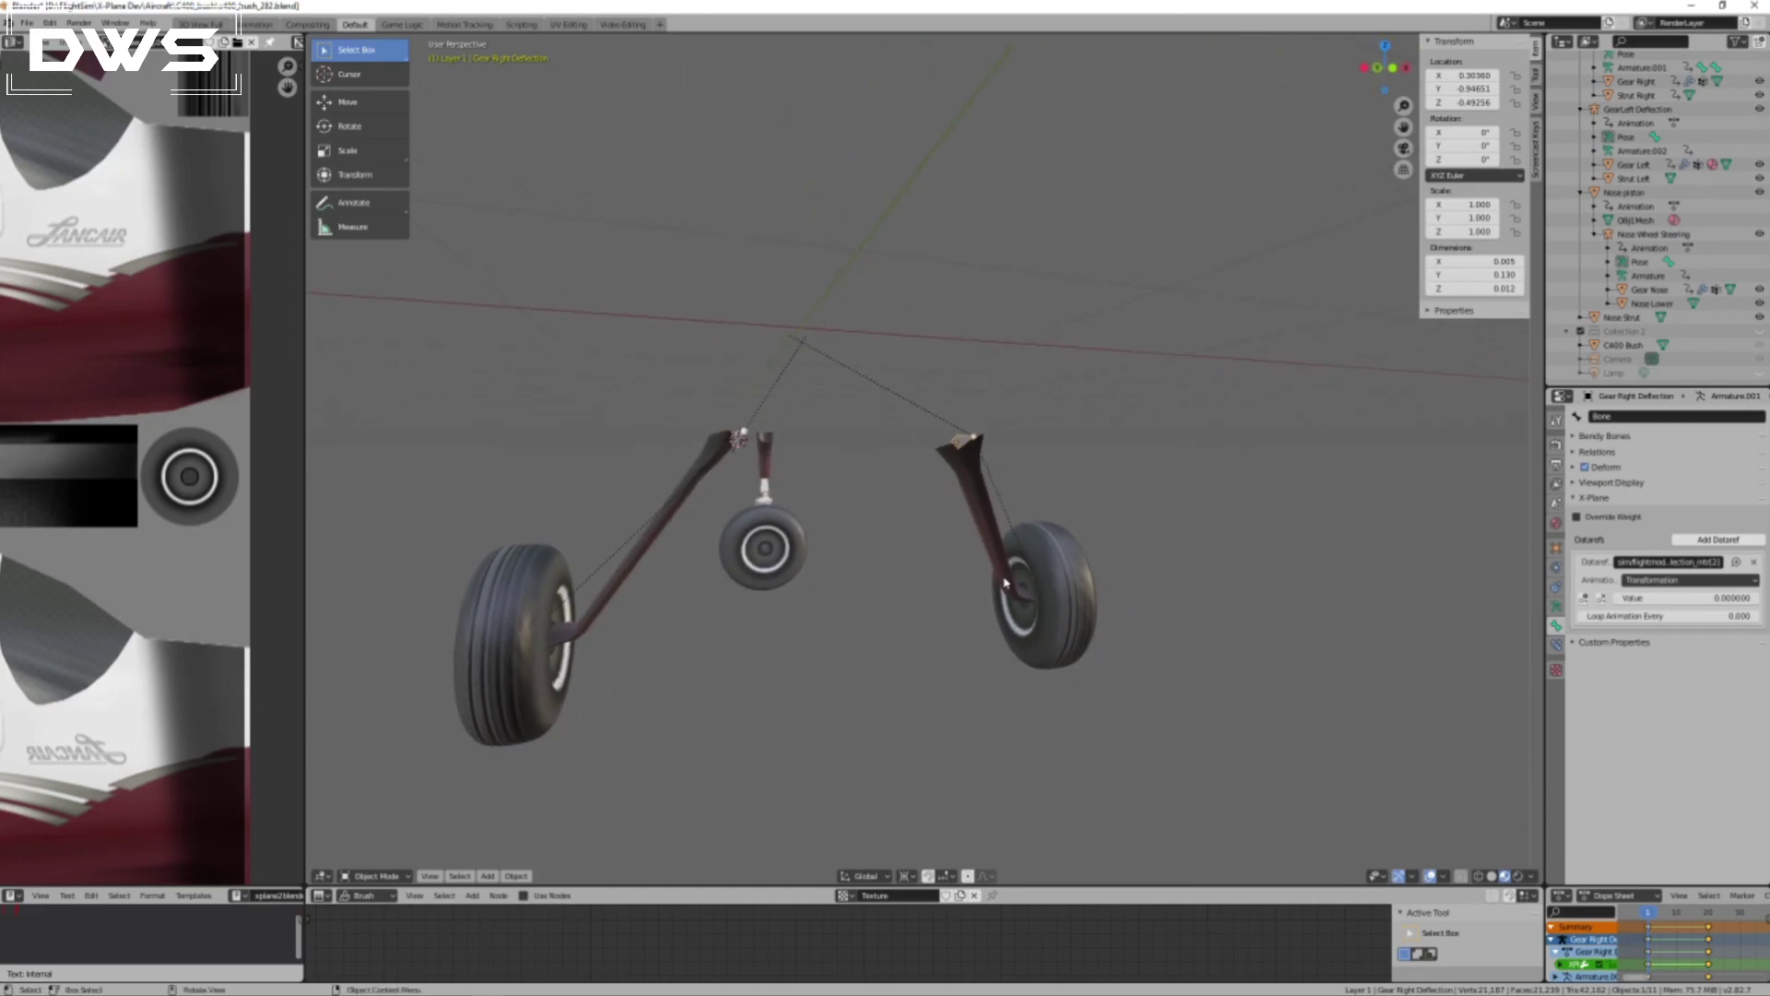
Switch to X-Plane, resume the simulation and examine the aircraft's landing gear from the front.
key(alt+Tab)
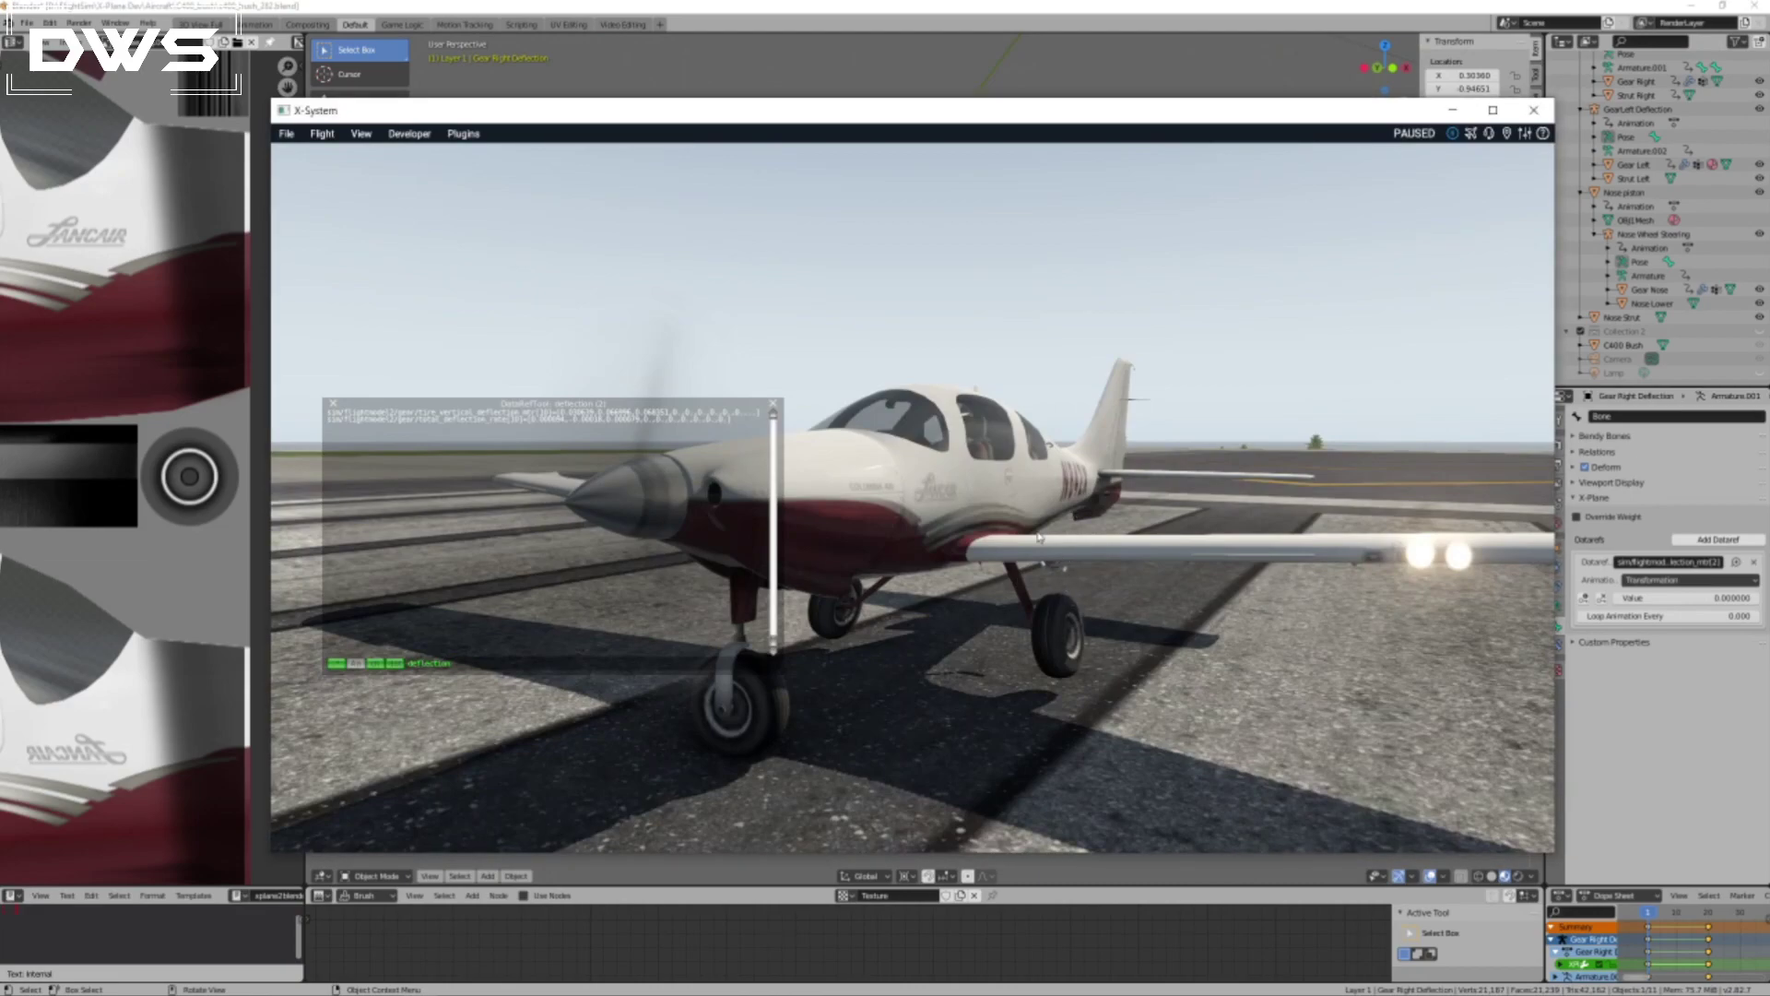
right_drag(1173, 626, 1279, 710)
scroll(1185, 634, up, 3)
scroll(1144, 660, down, 4)
key(p)
scroll(1083, 682, up, 3)
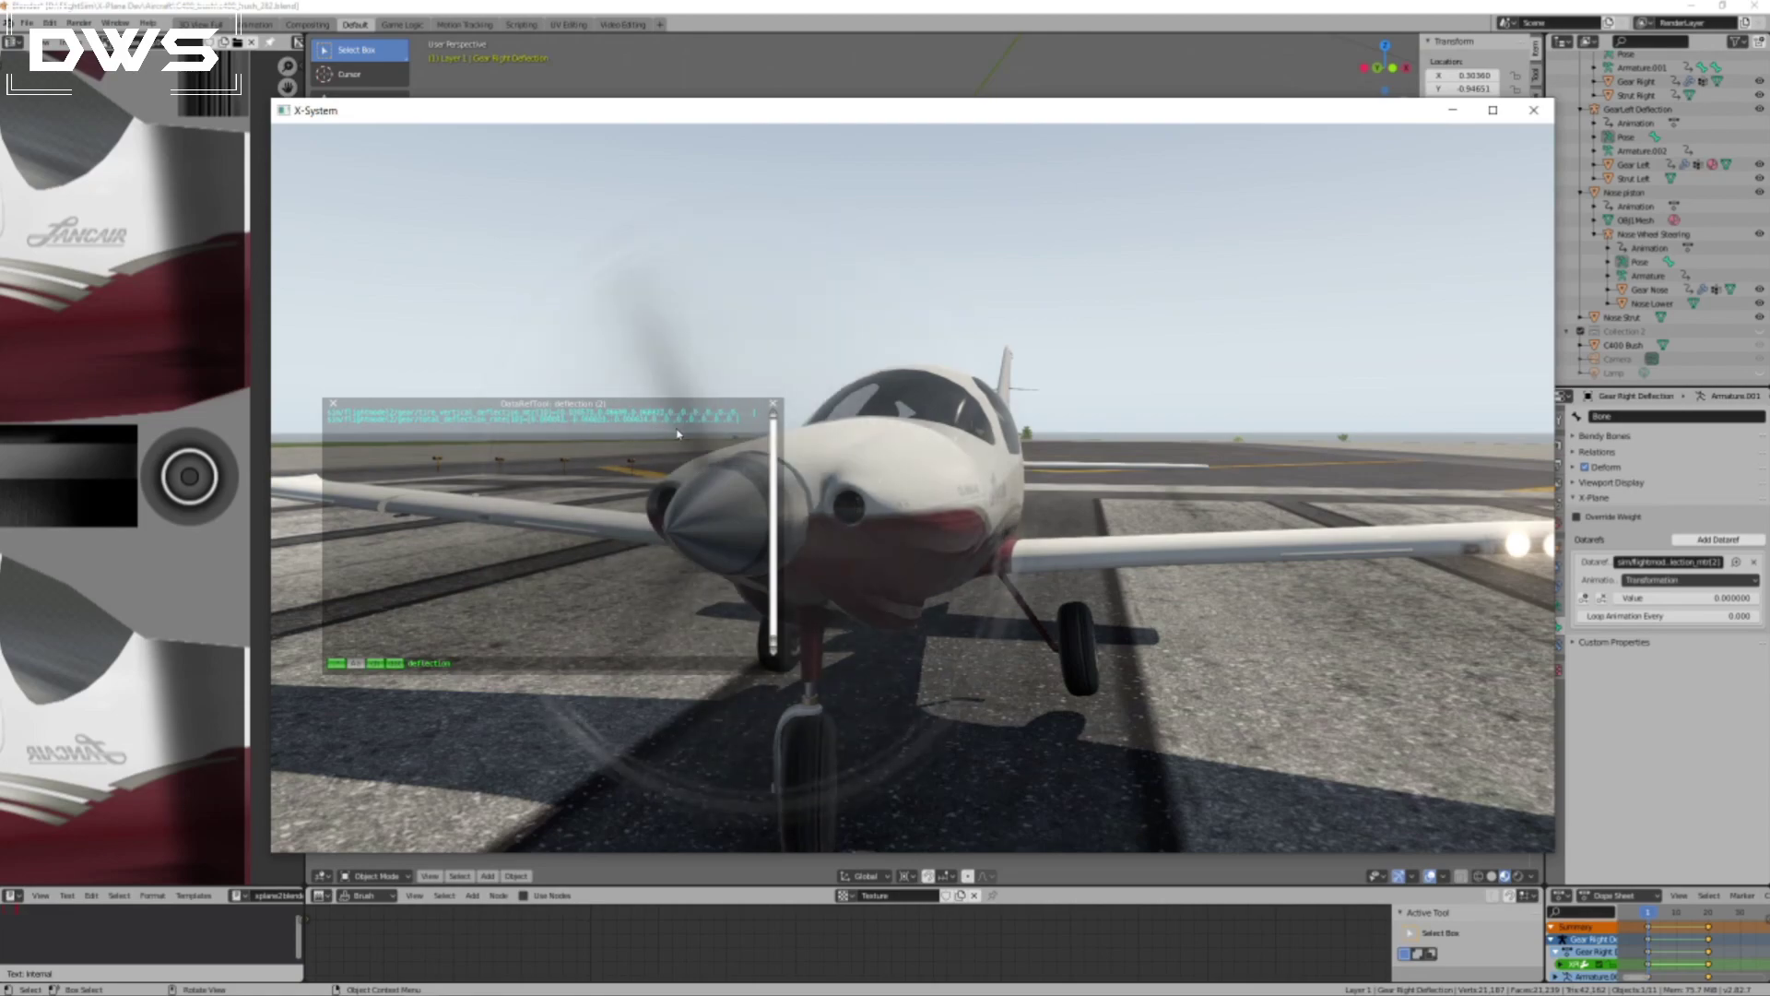
Switch to Blender, view the landing gear from the back and scrub the deflection animation to frame 20.
click(1389, 5)
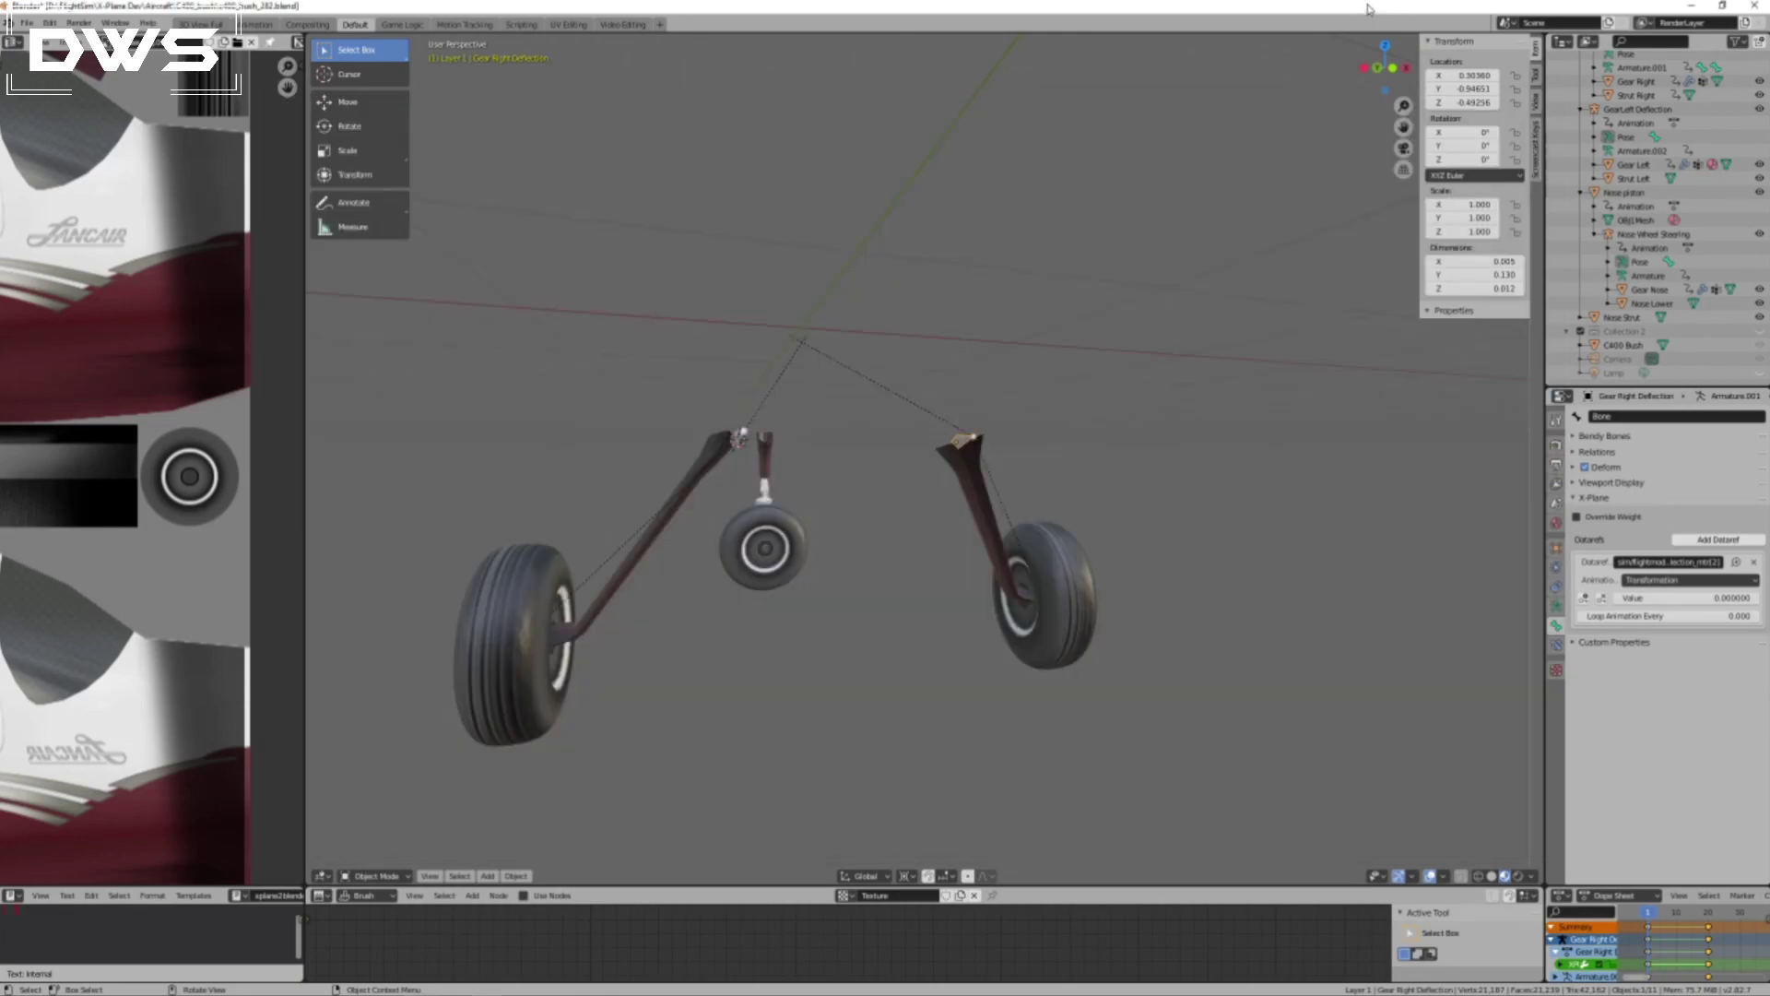
mouse_move(1342, 649)
middle_down()
mouse_move(1286, 652)
mouse_move(1321, 648)
middle_up()
key(KP_3)
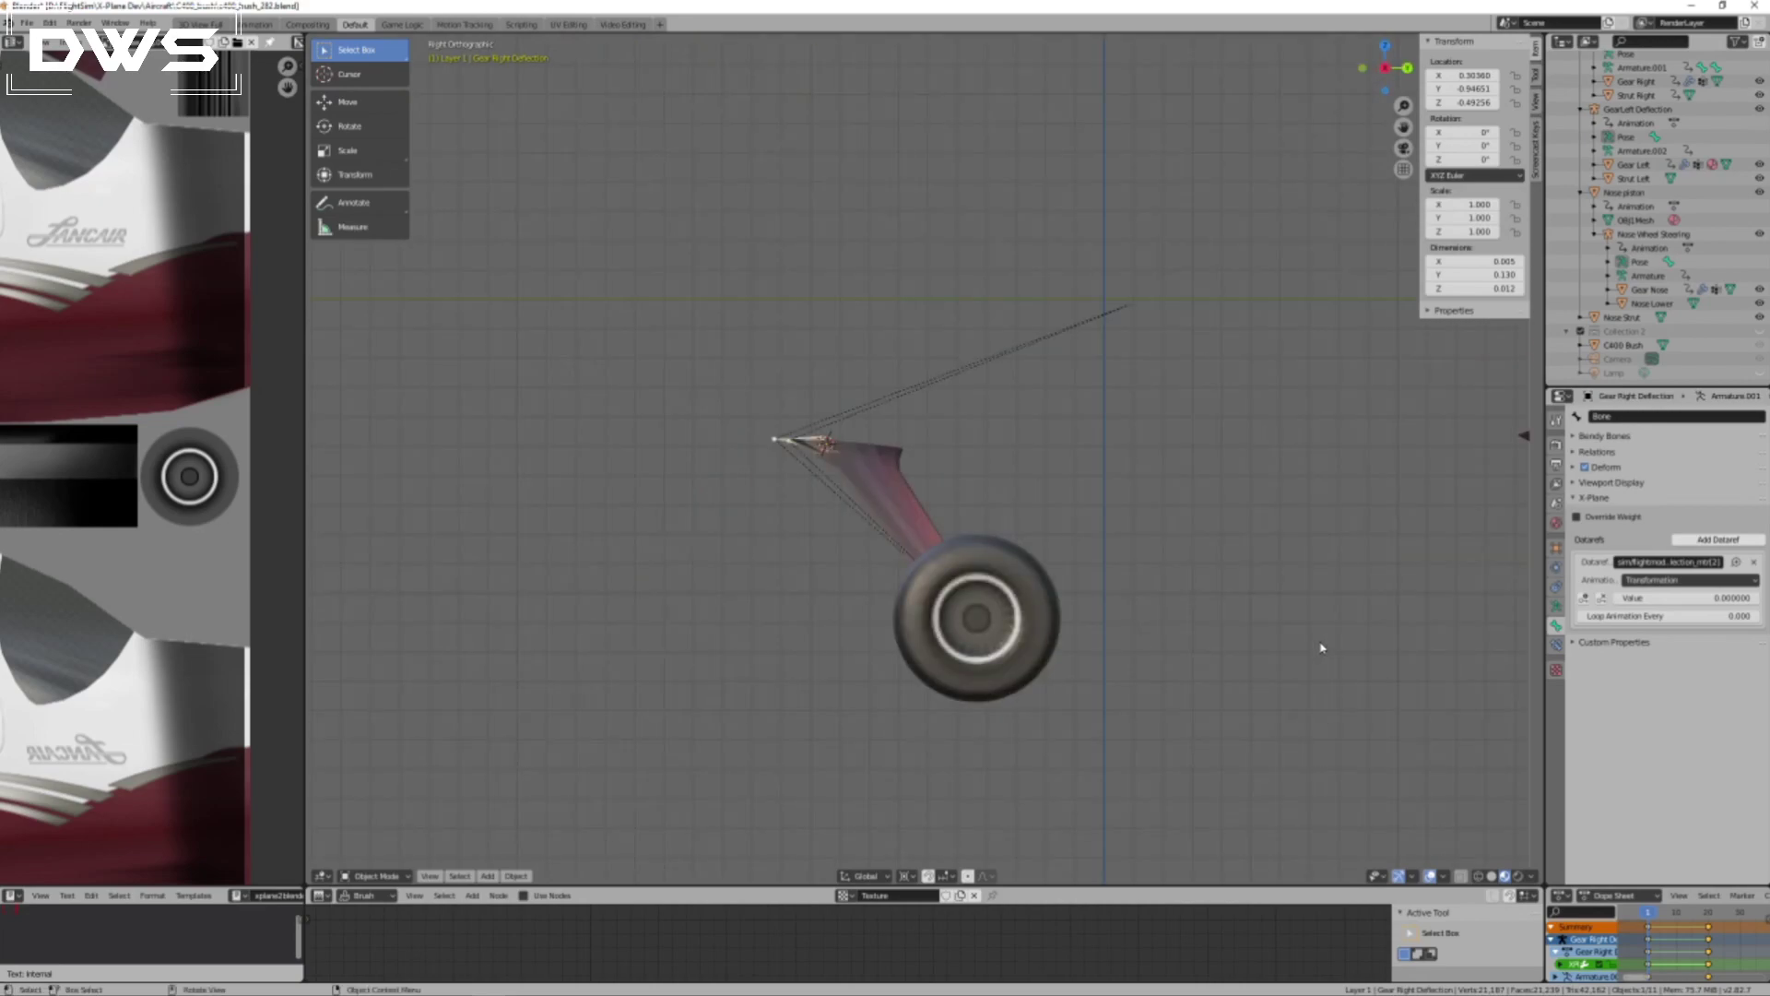
key(ctrl+KP_1)
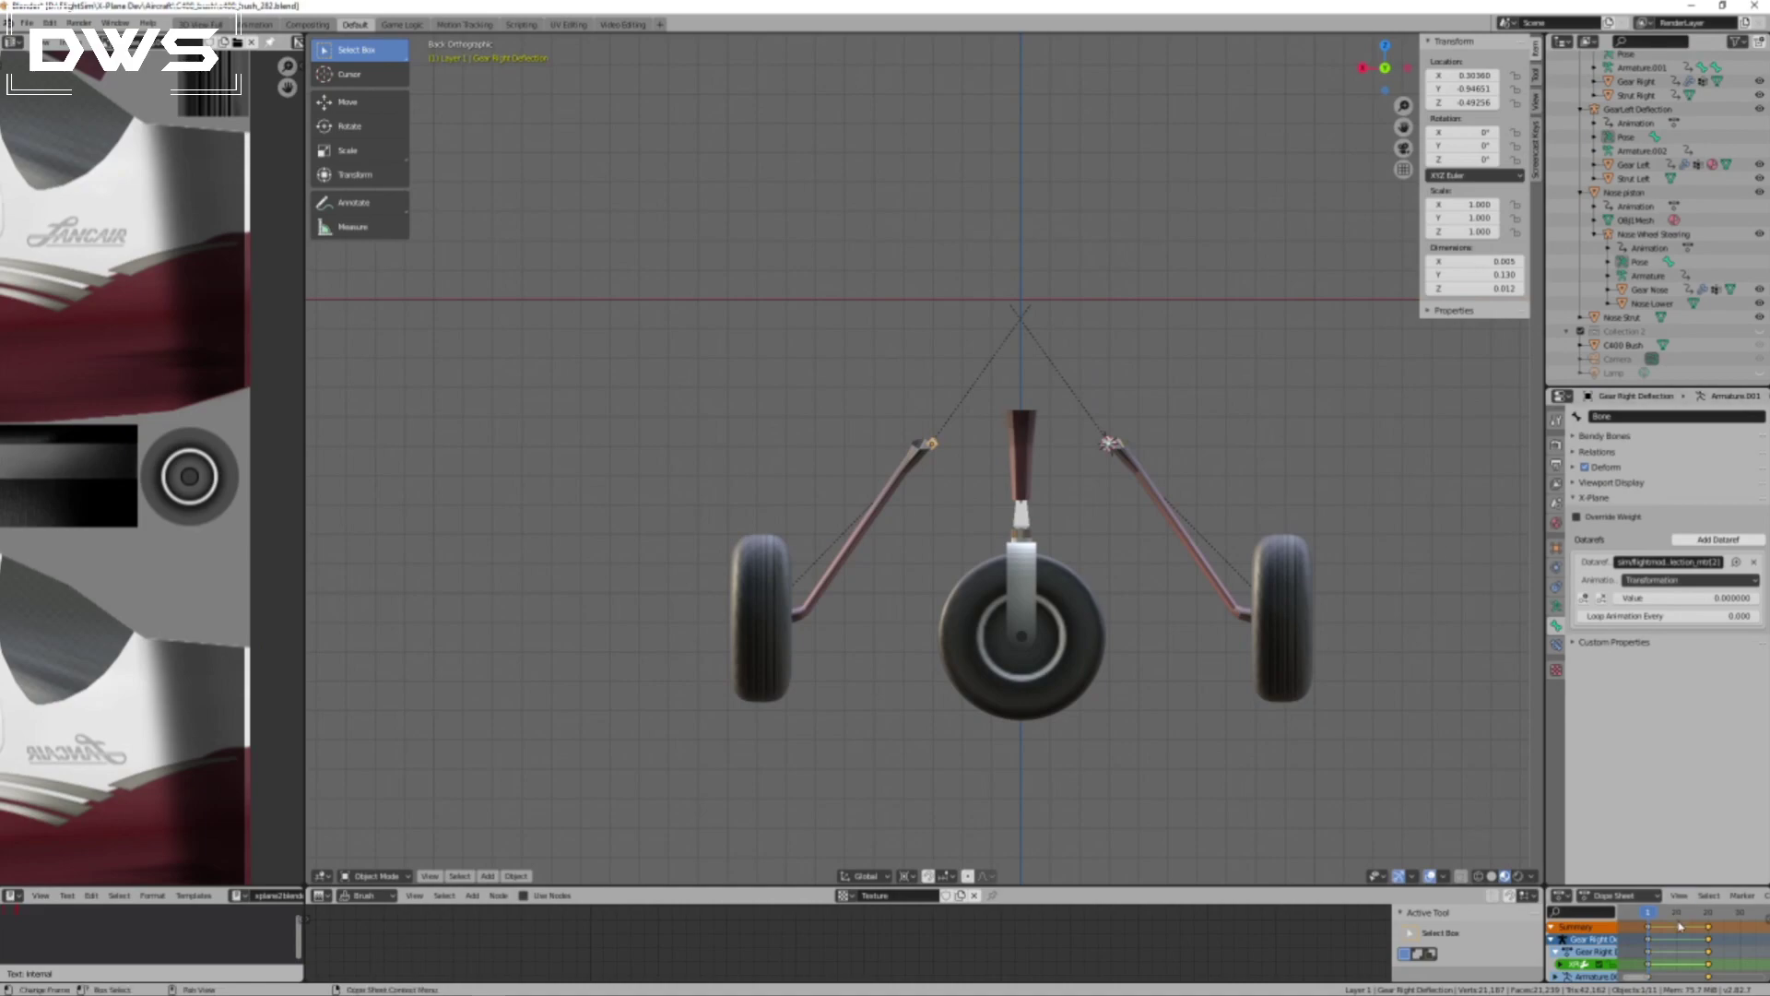
drag(1649, 917, 1712, 917)
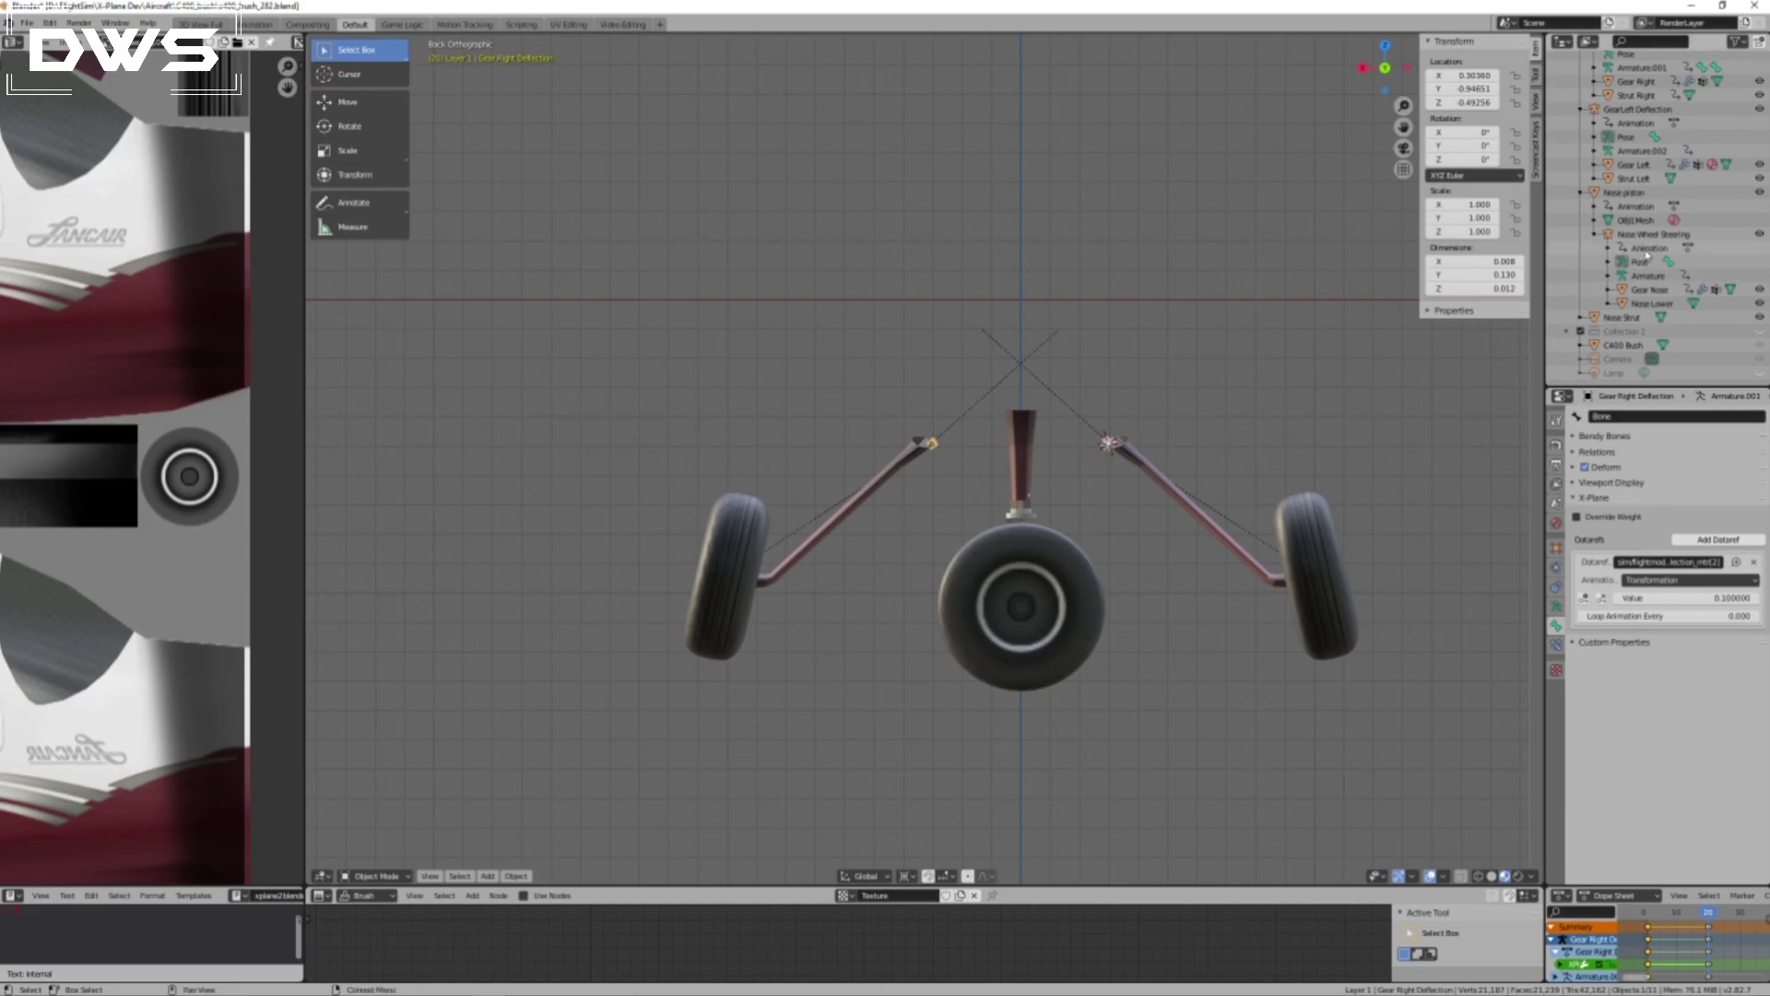
Rotate the left gear's deflection bone about 9.9° at frame 20 so its wheel stands nearly upright.
scroll(1672, 307, up, 3)
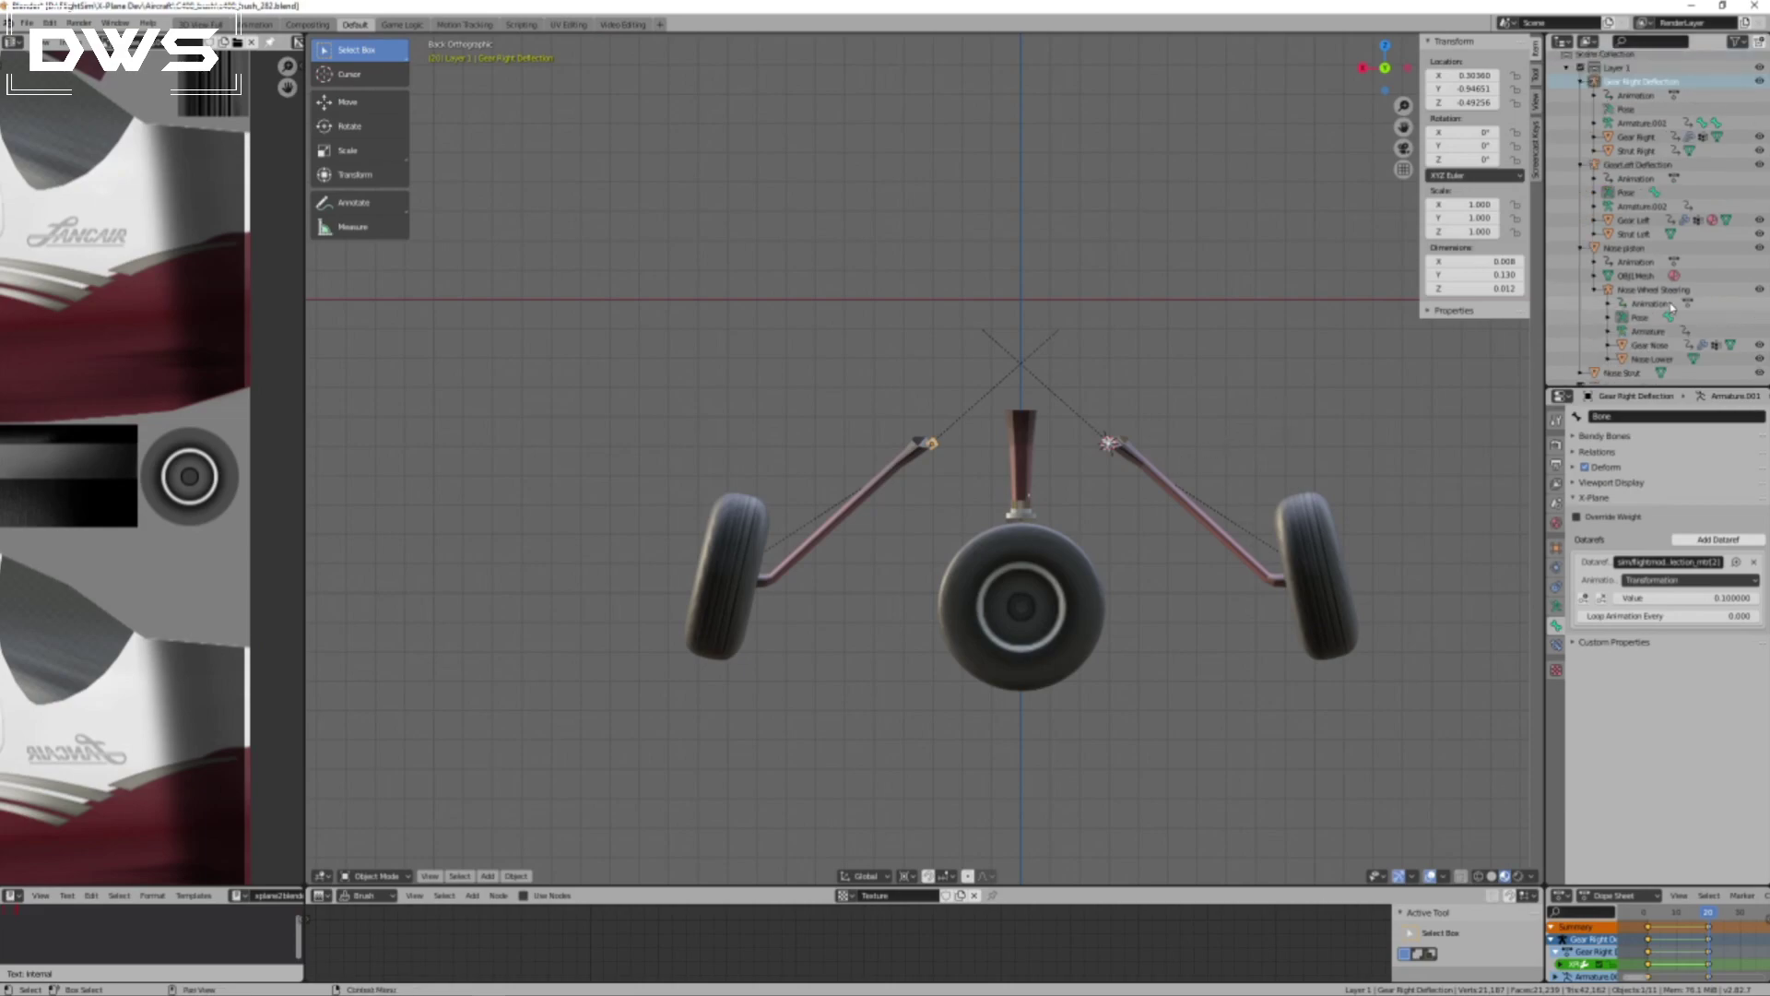
click(1244, 562)
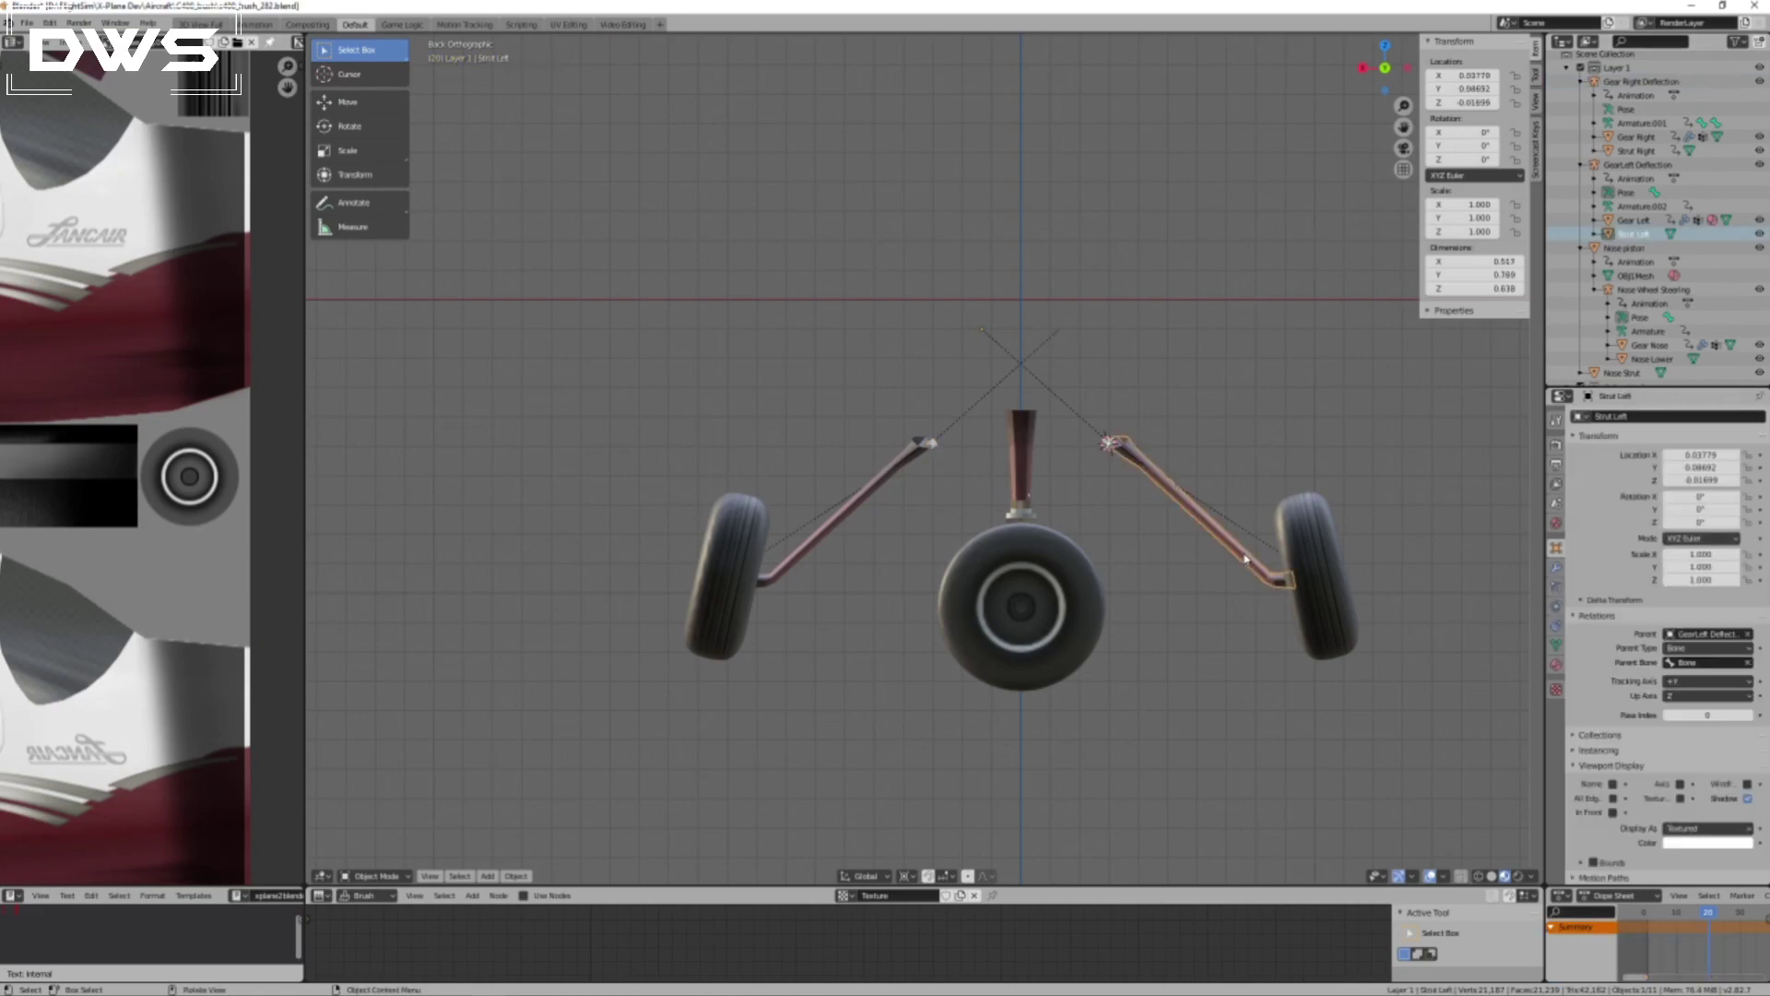
shift+click(1308, 579)
click(1108, 446)
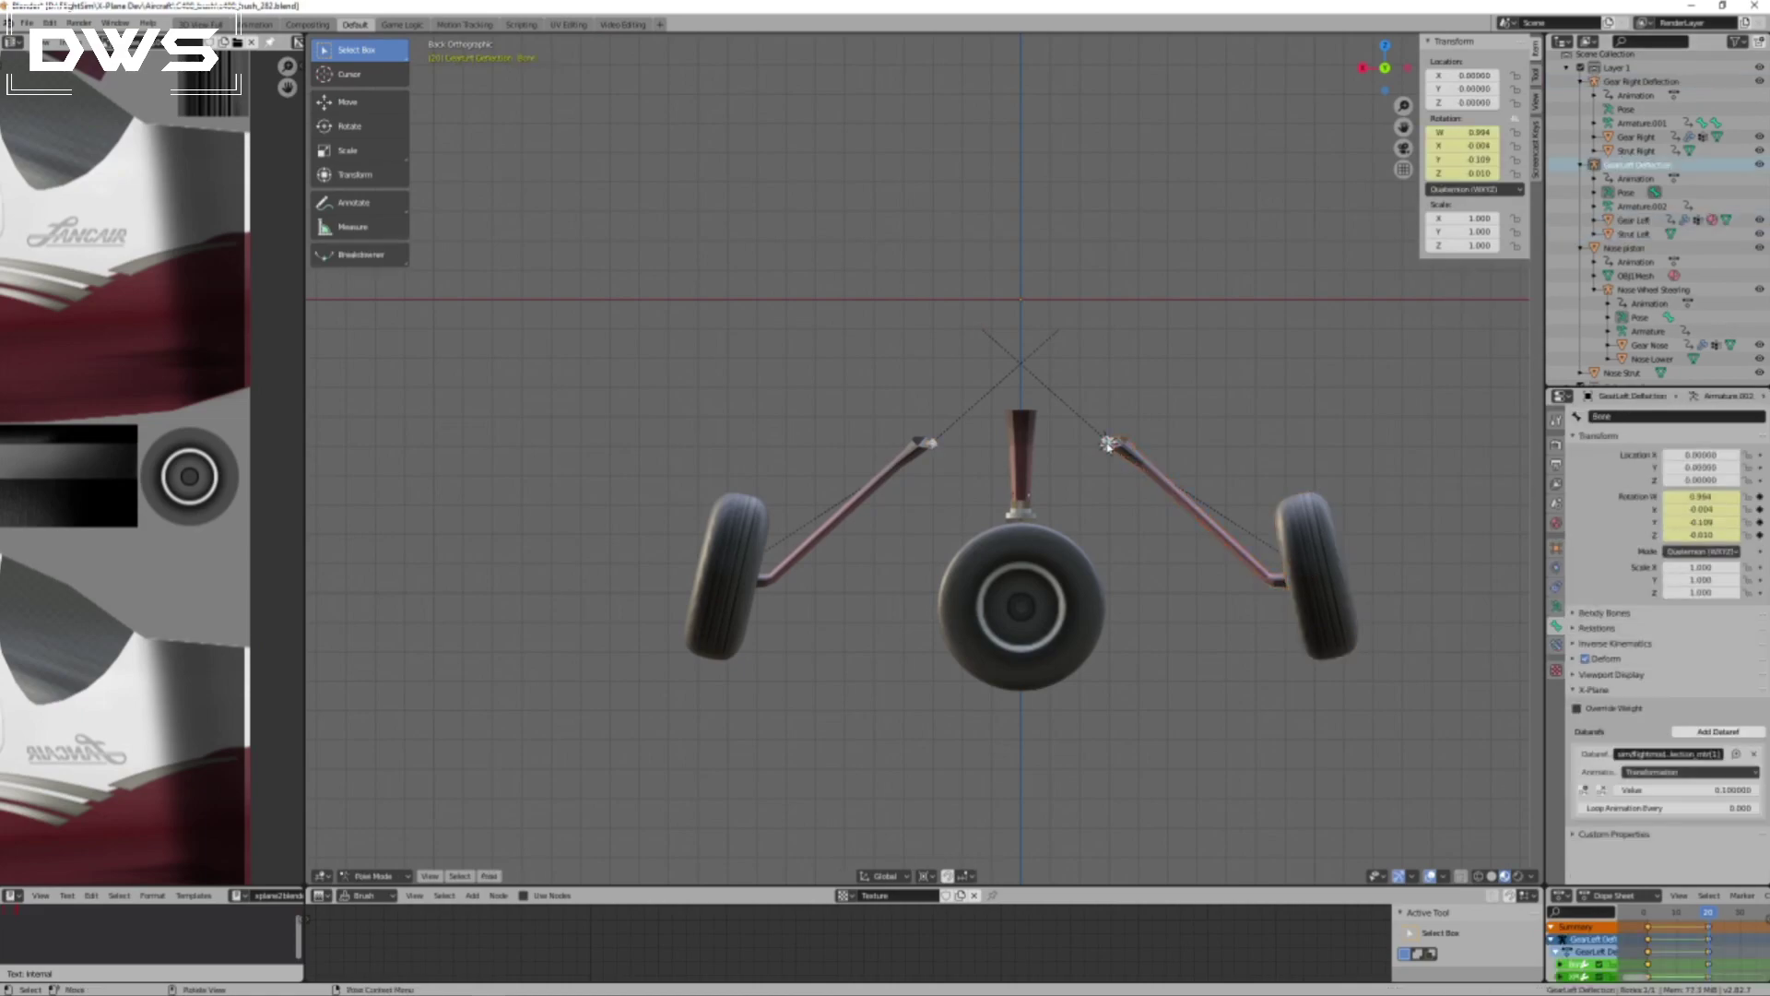
key(r)
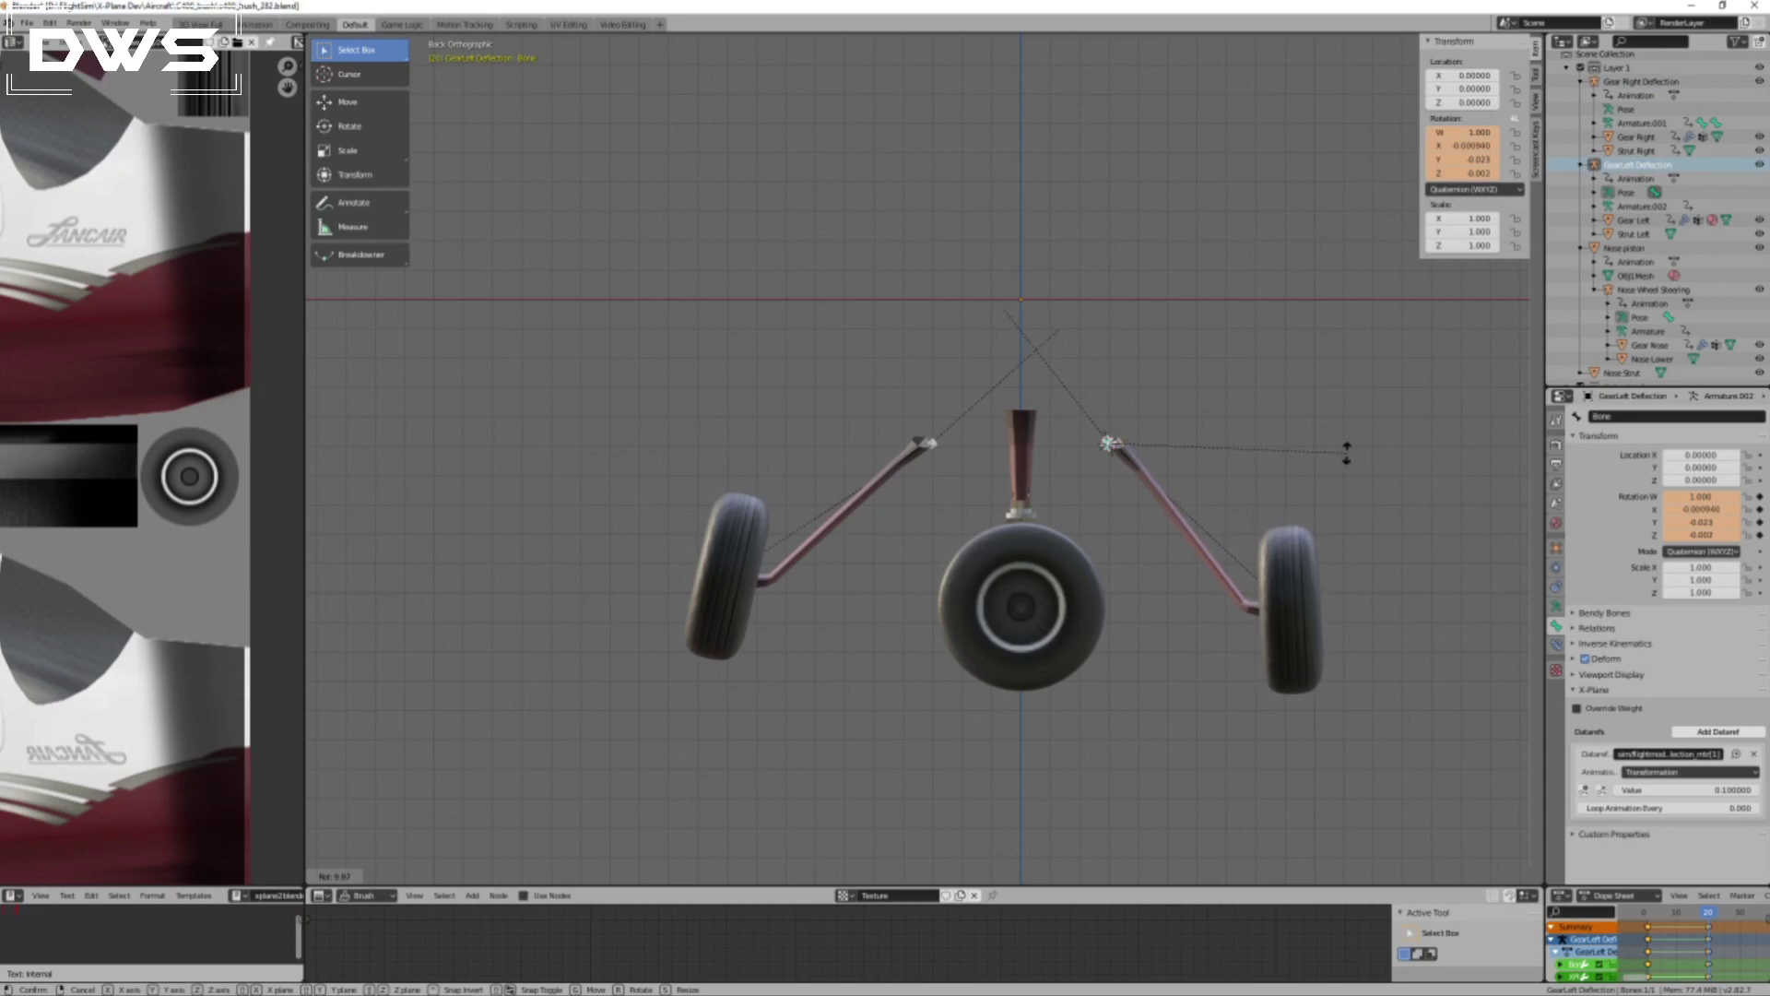
click(1344, 454)
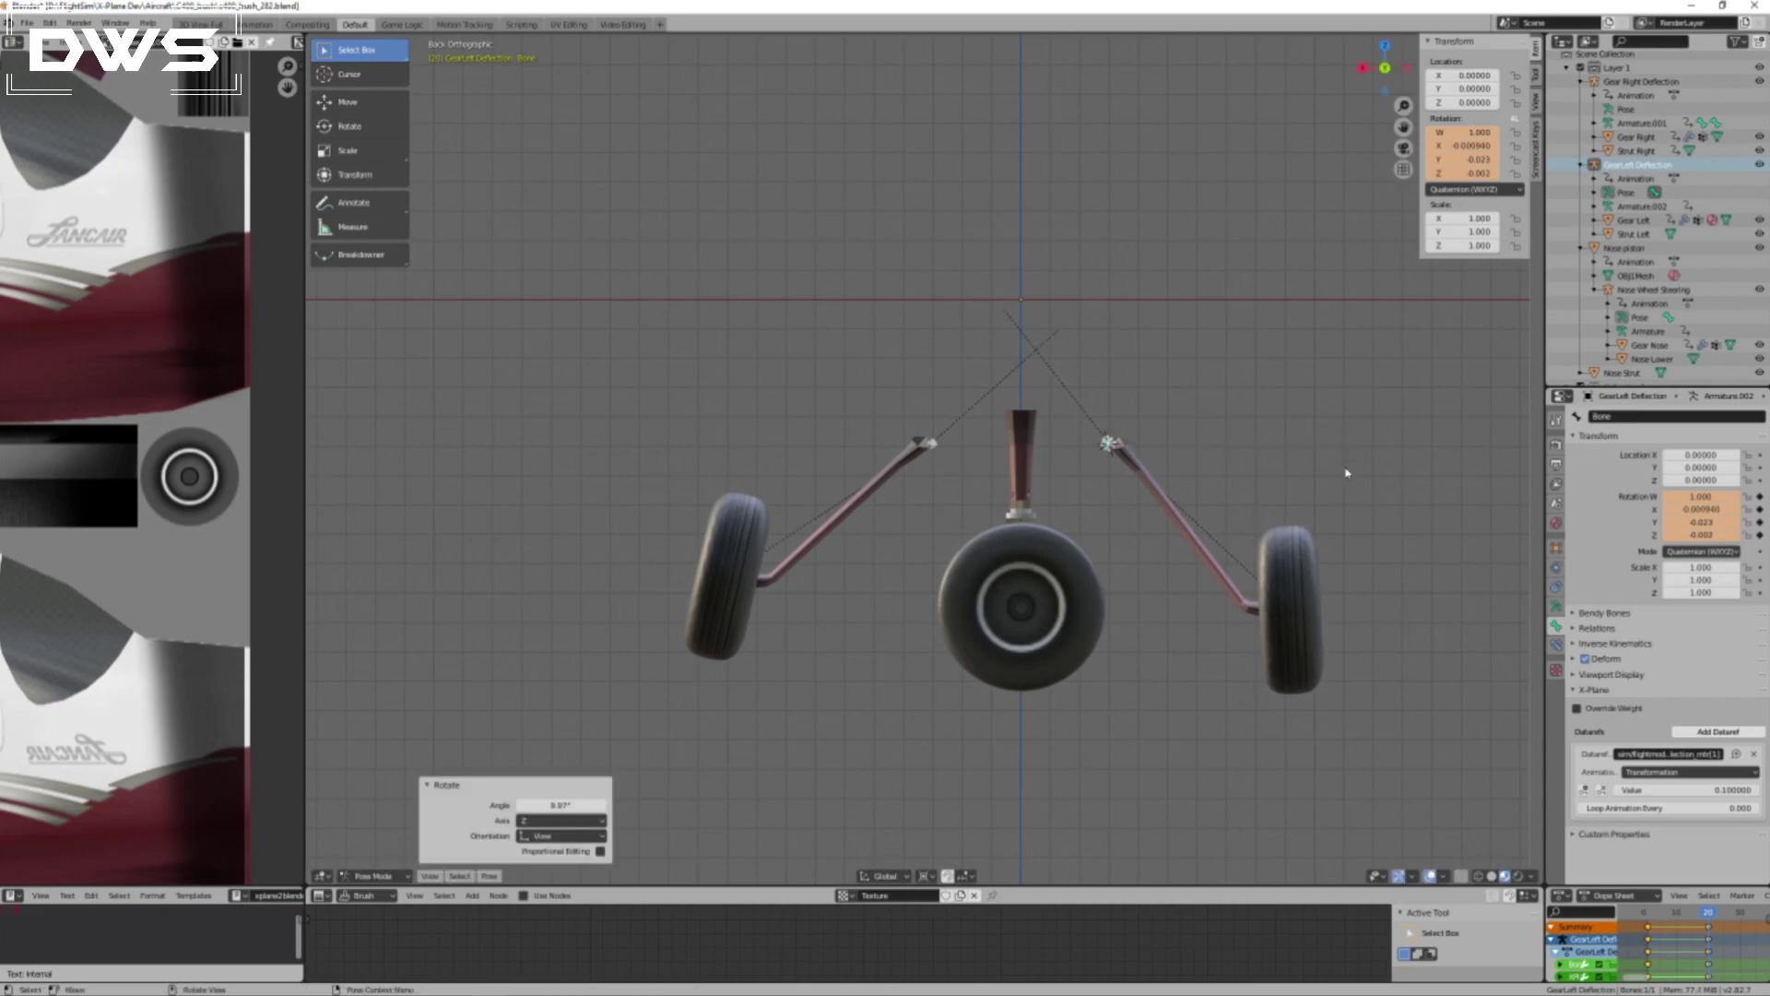
Leave Pose Mode and select the Gear Right Deflection armature at the top of the right strut.
key(ctrl+Tab)
click(790, 554)
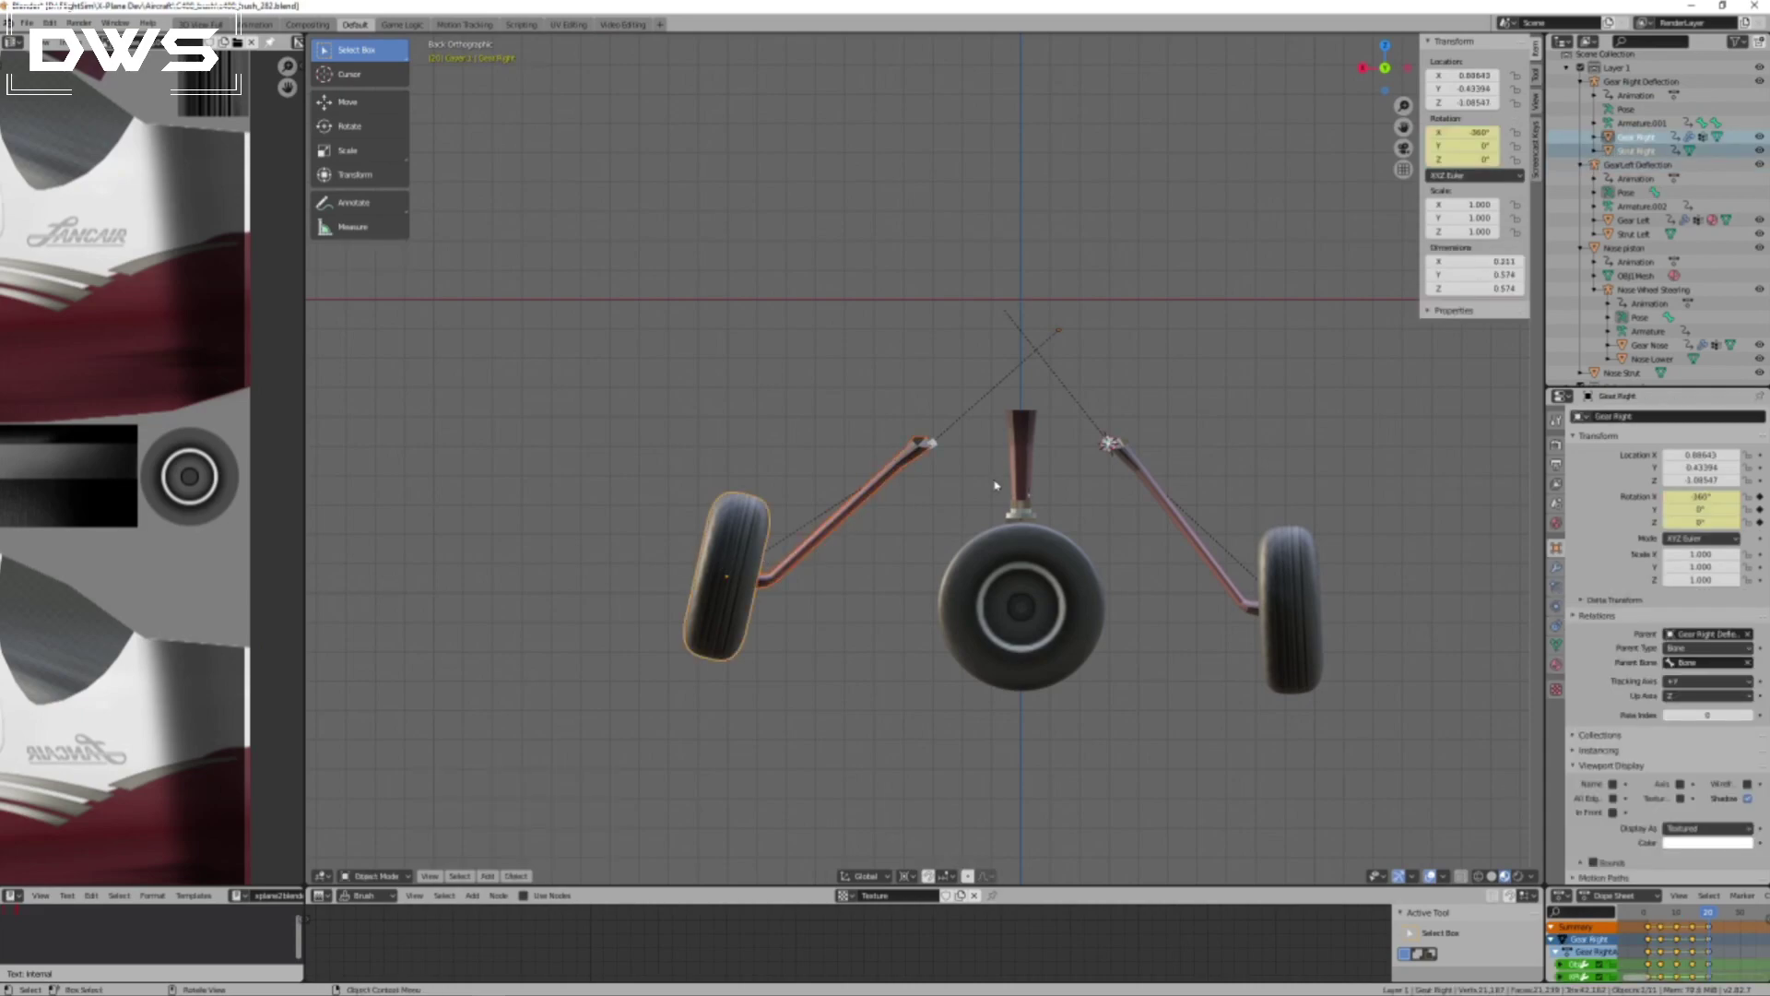
click(933, 447)
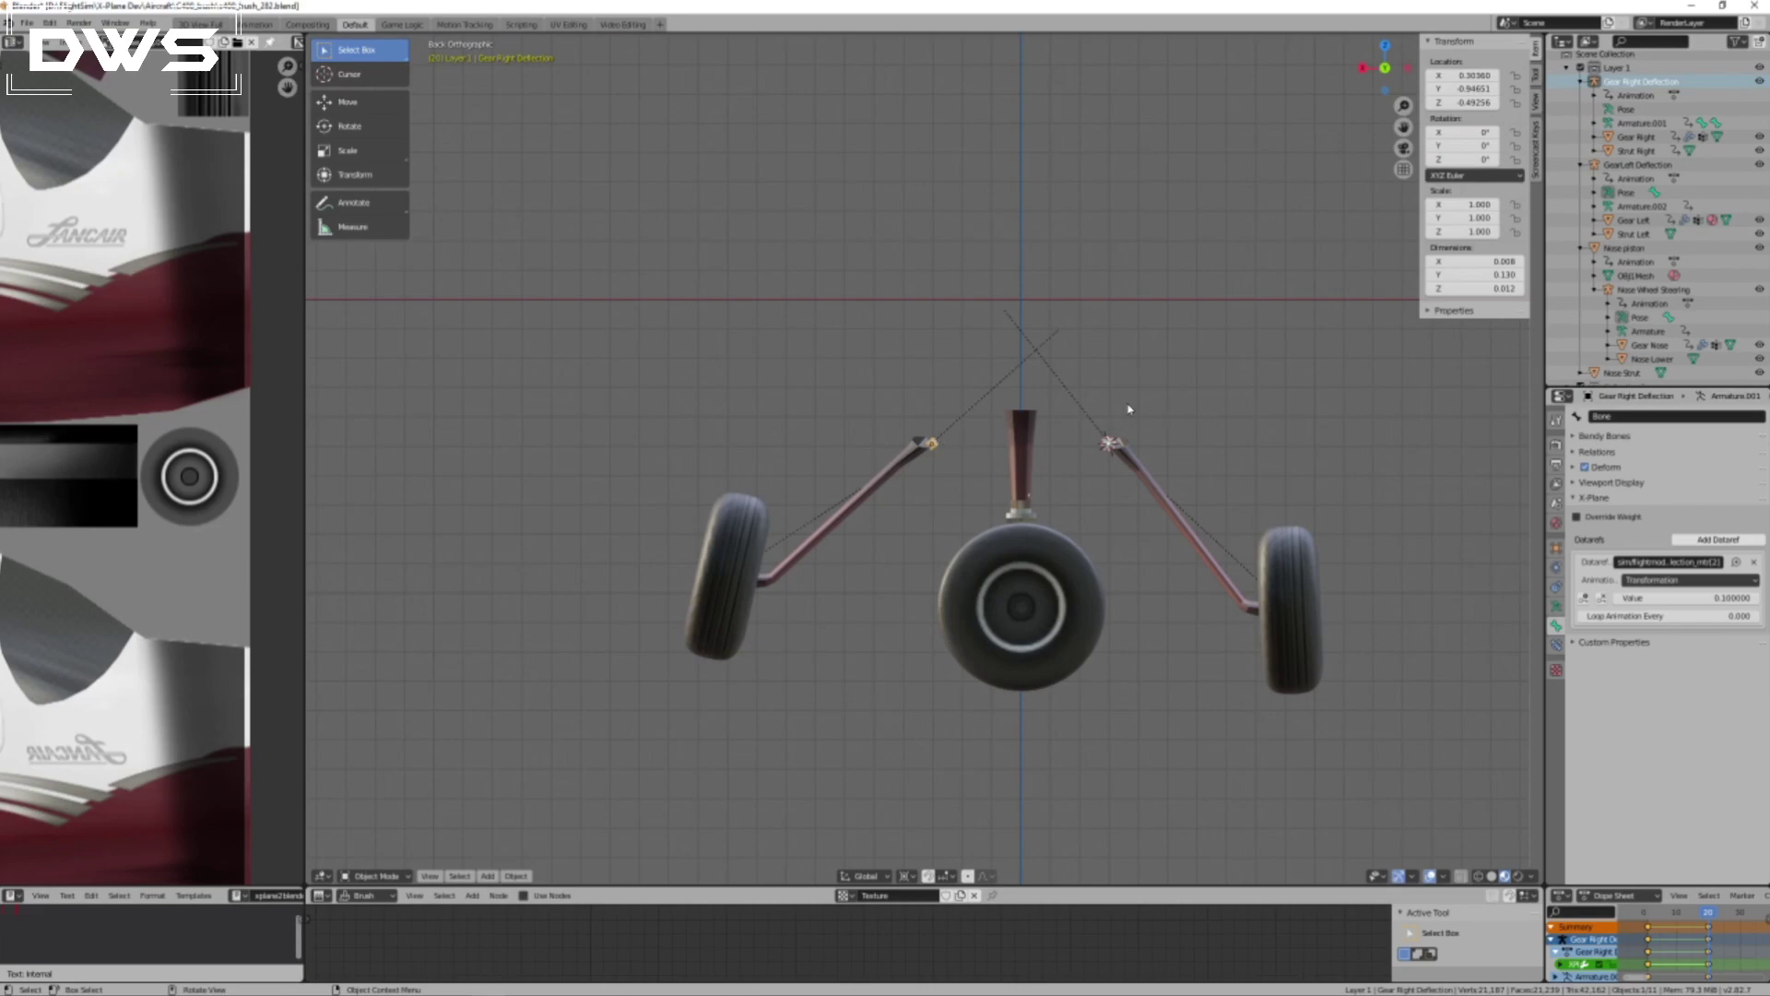
click(932, 447)
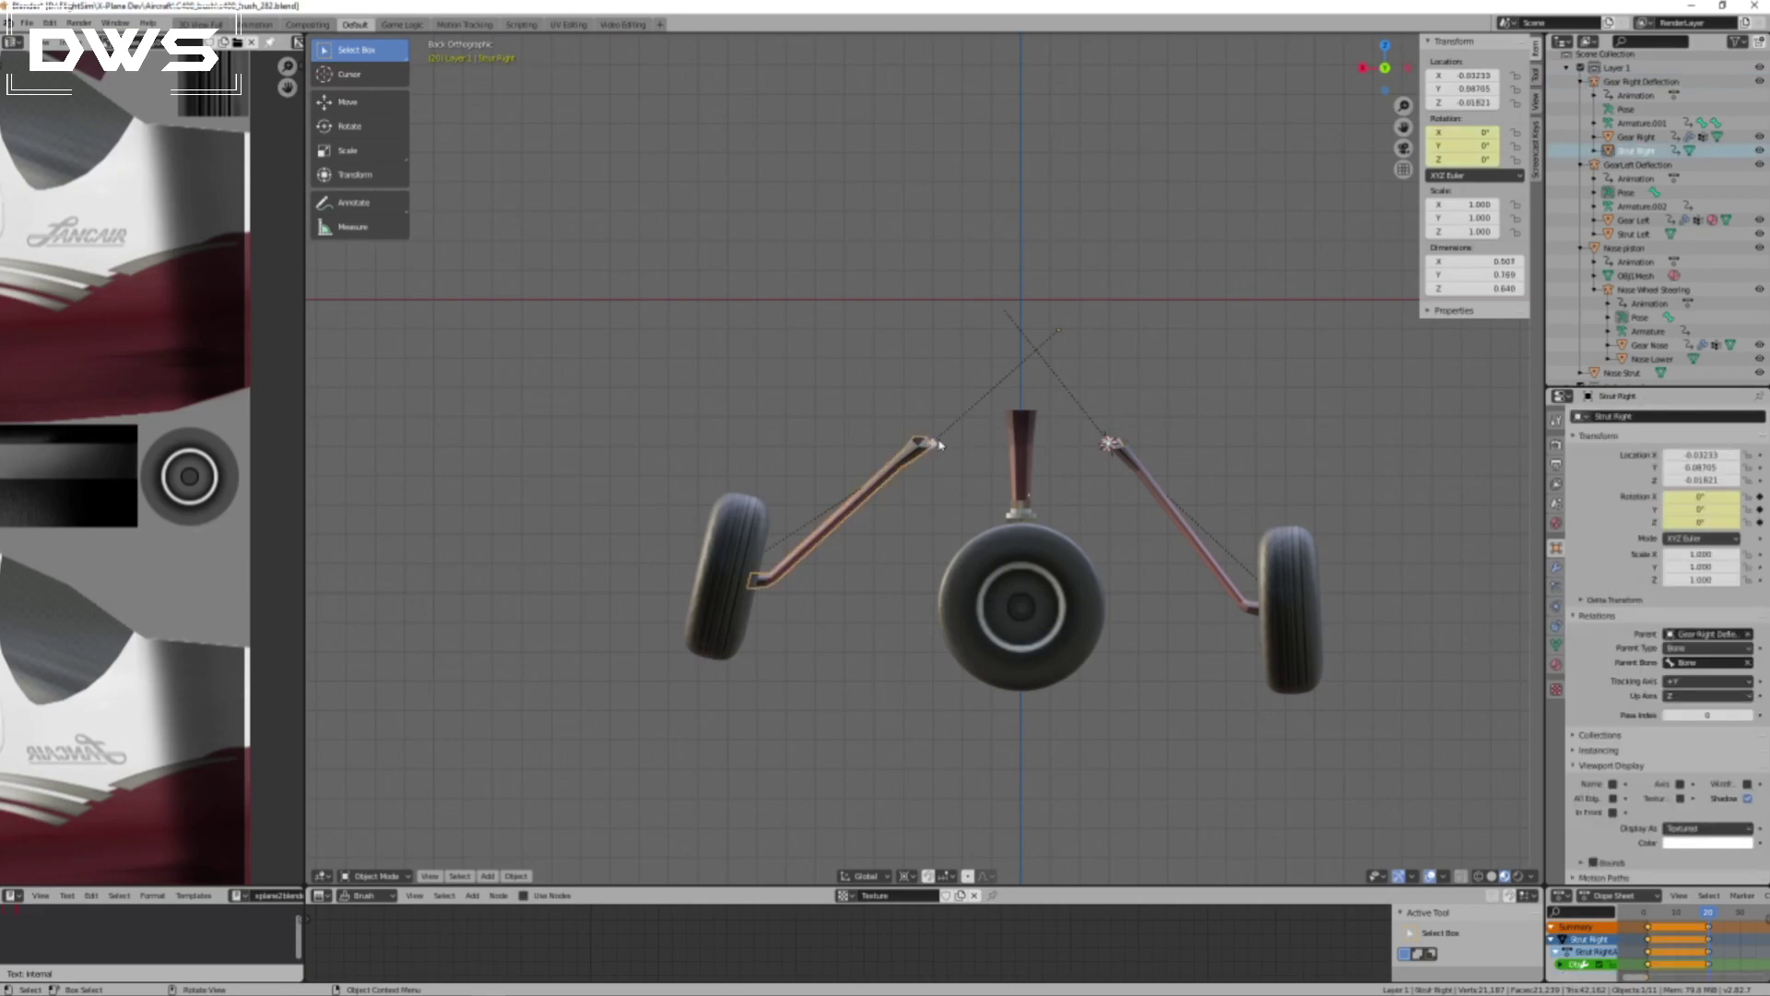
click(934, 445)
Snap the 3D cursor to the Gear Right Deflection armature and rotate the right gear about 11.2° until its wheel stands upright.
key(r)
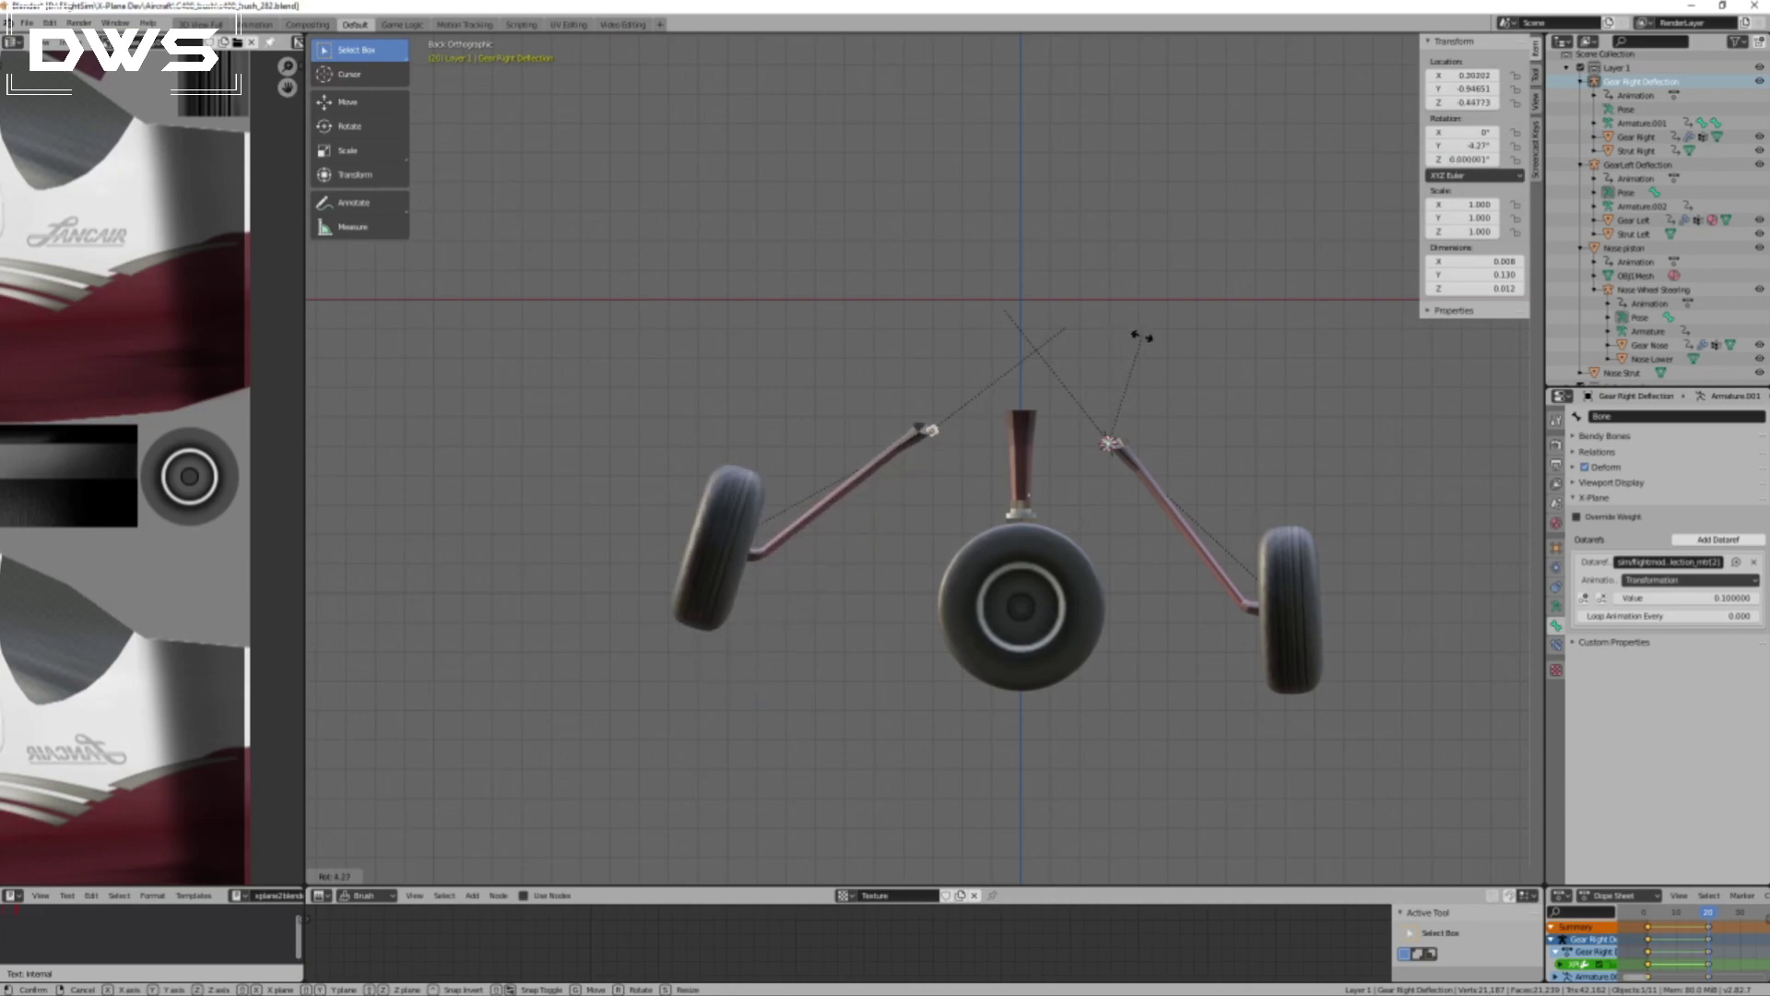
key(Escape)
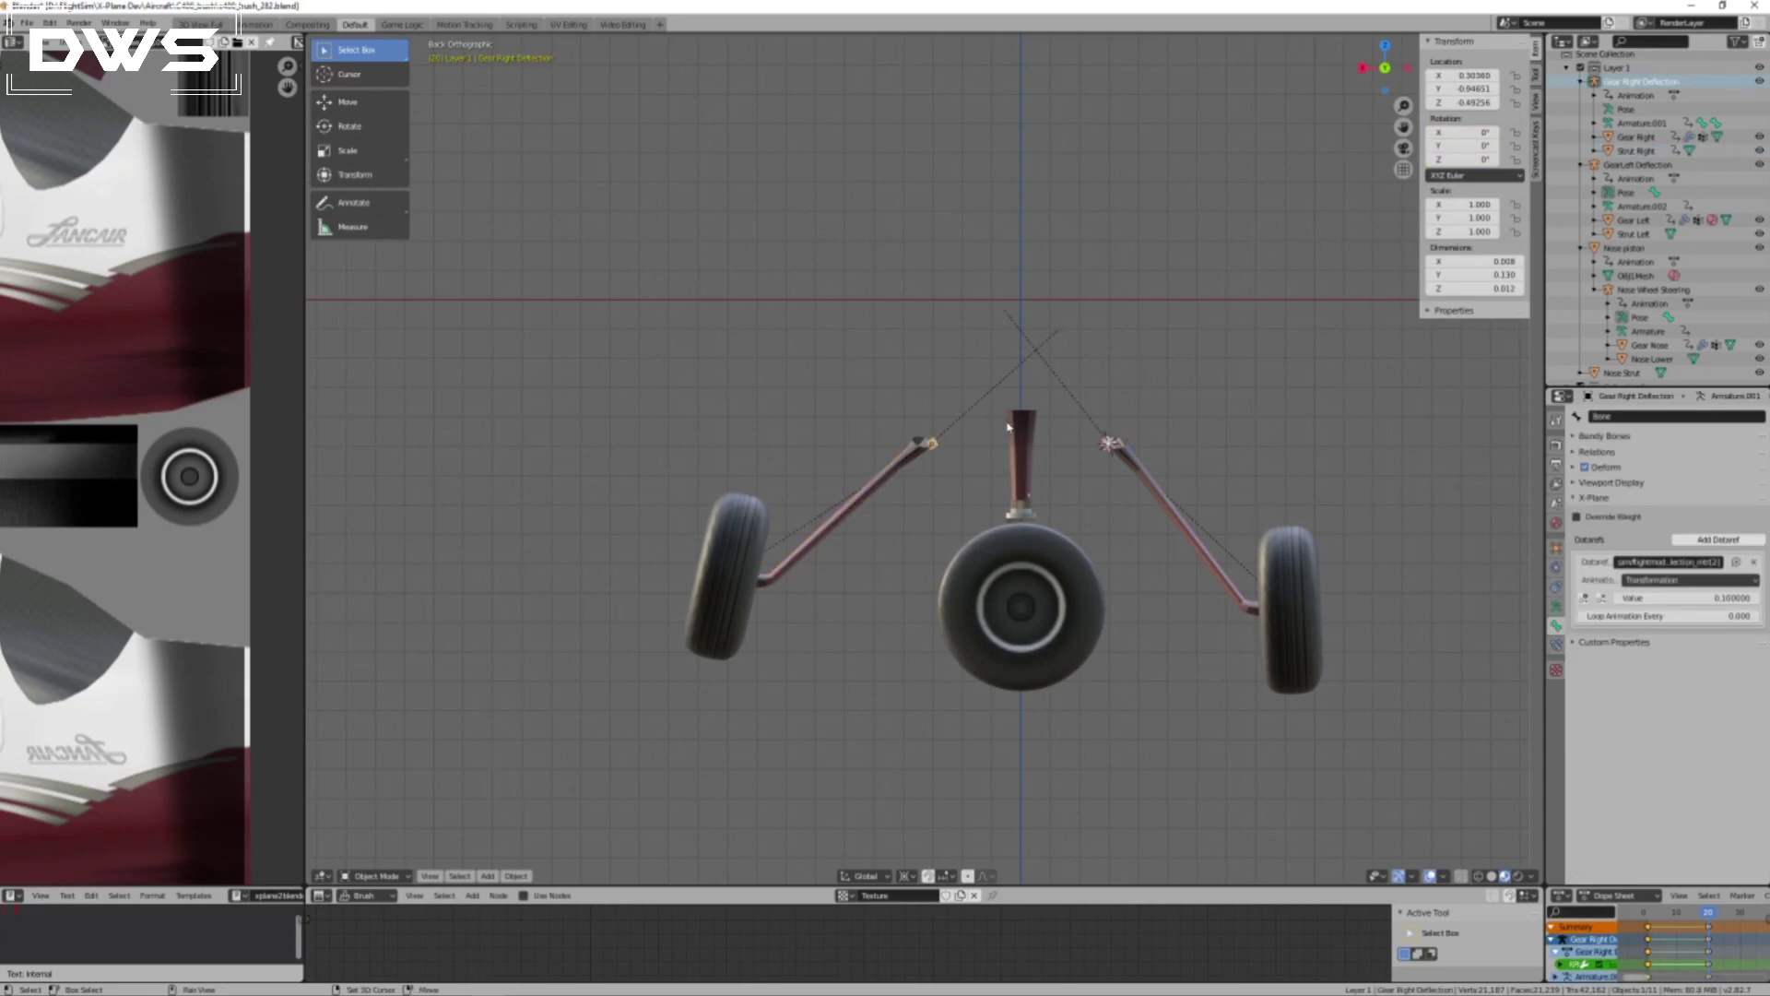
key(shift+s)
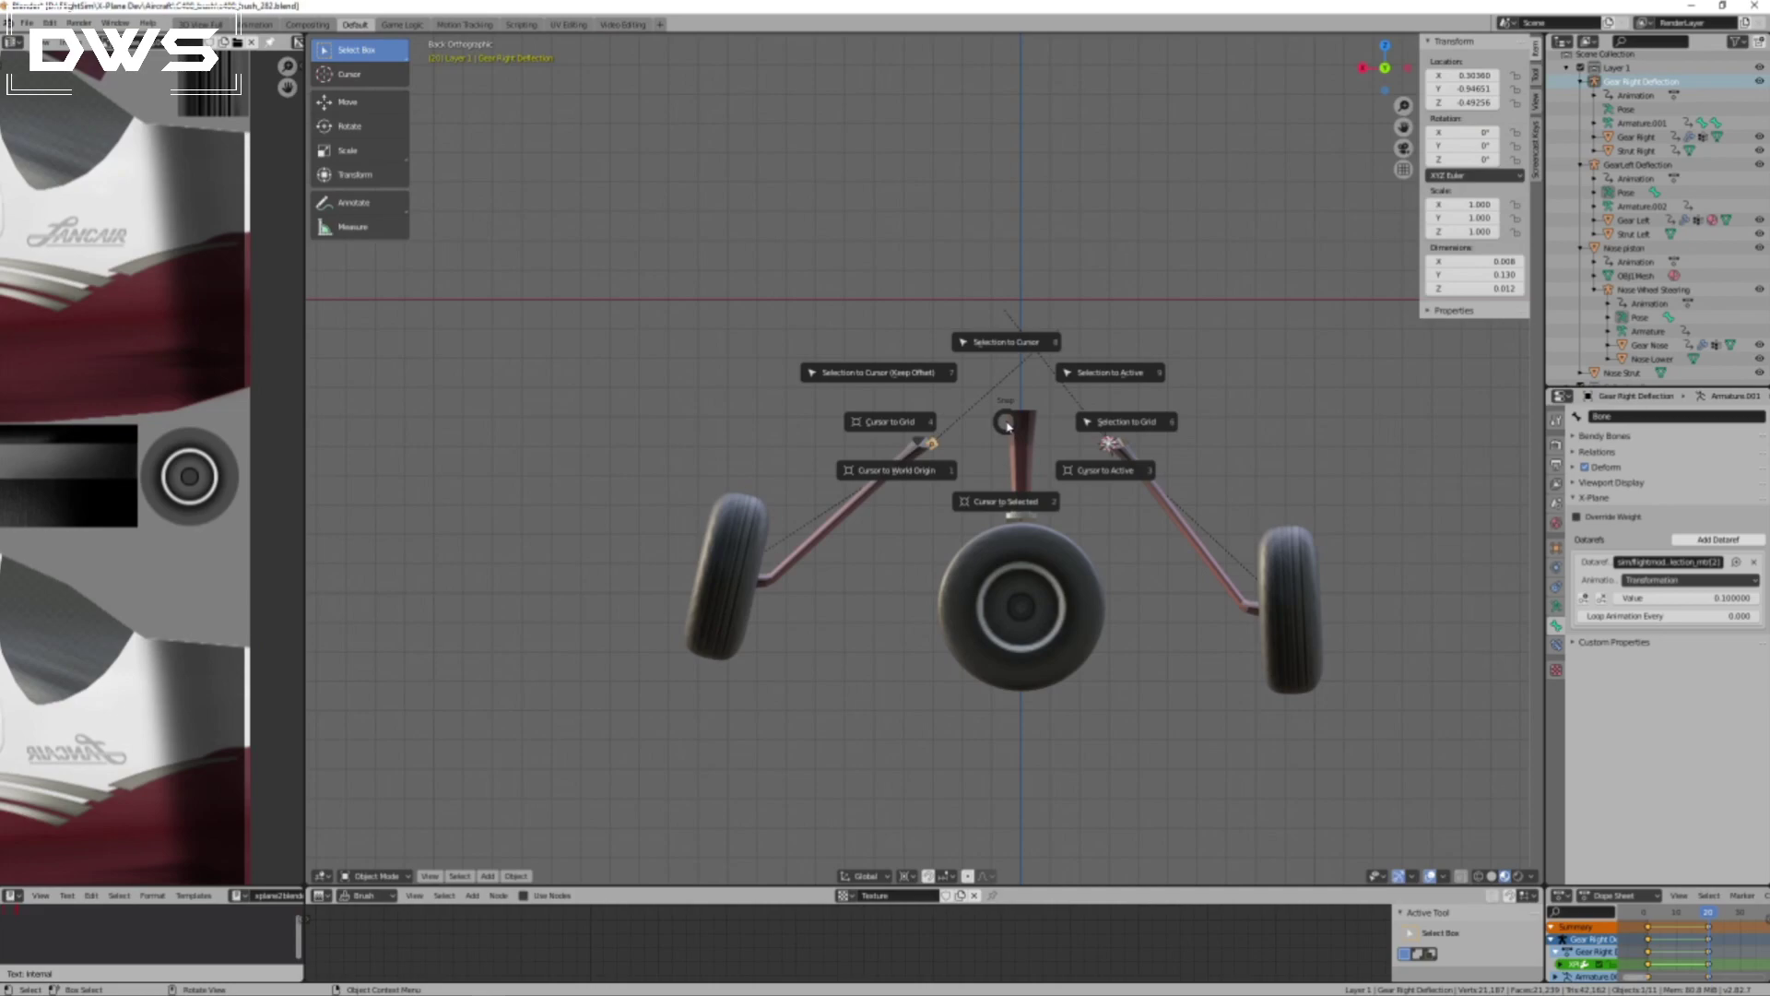
click(992, 499)
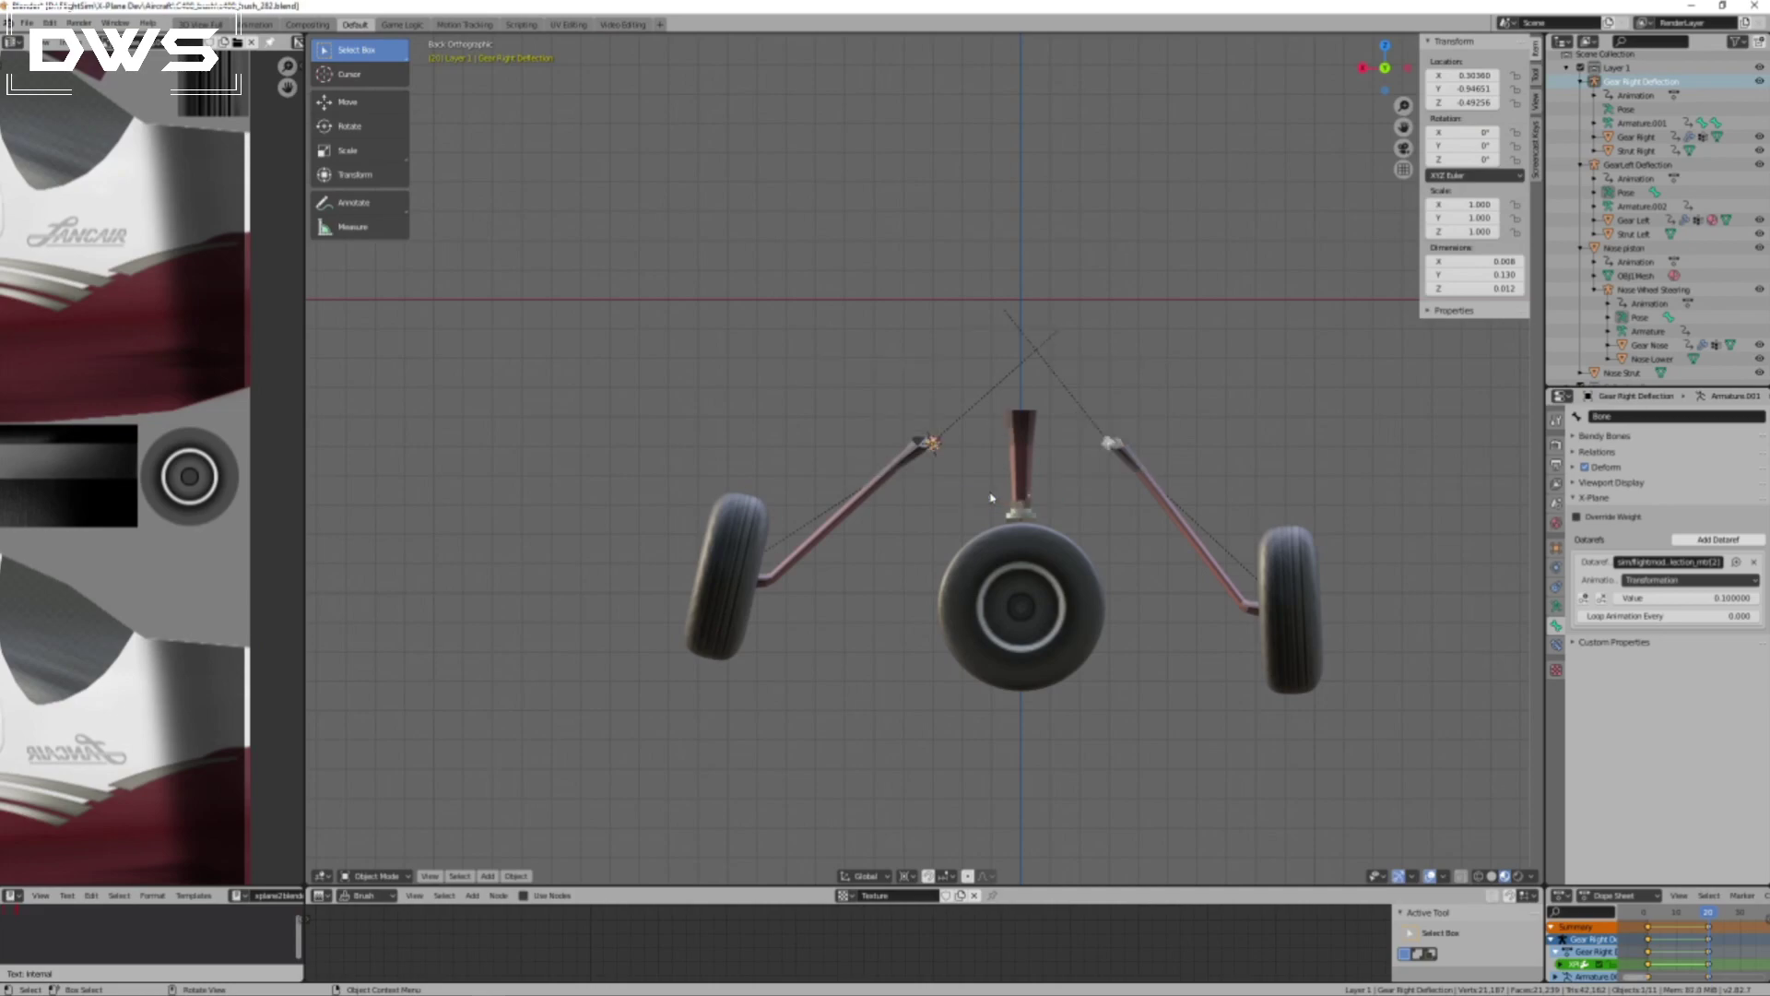
key(r)
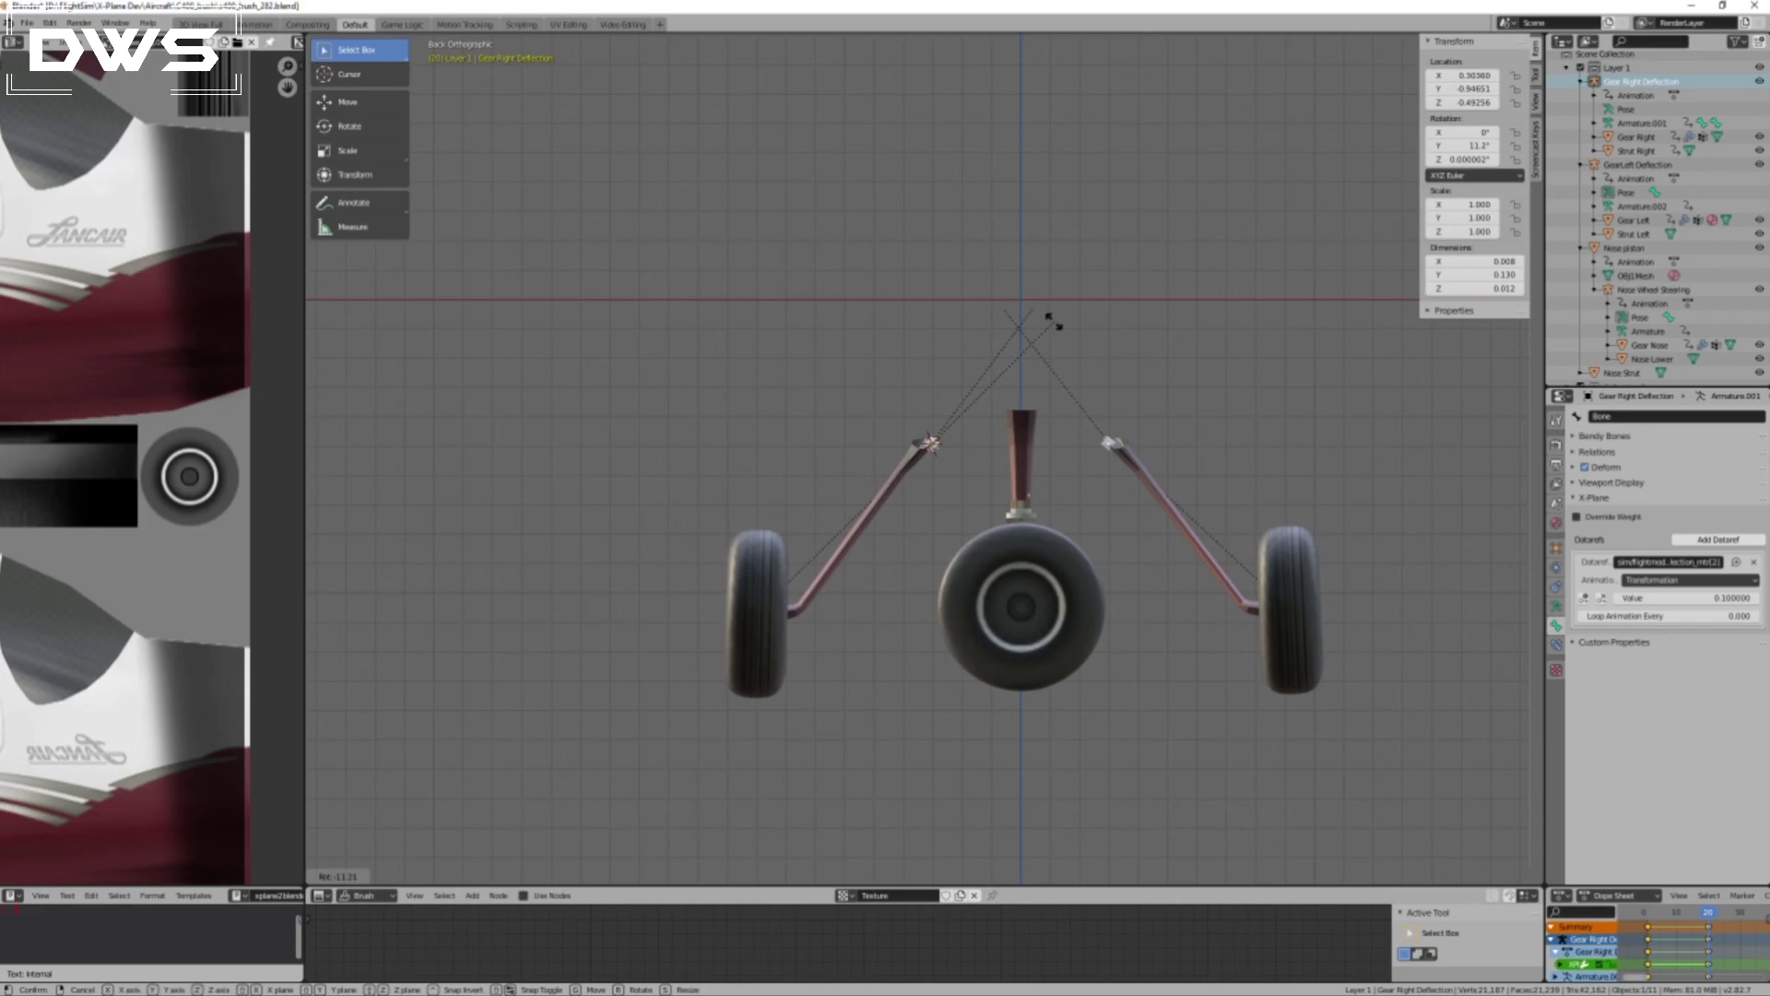
click(1053, 321)
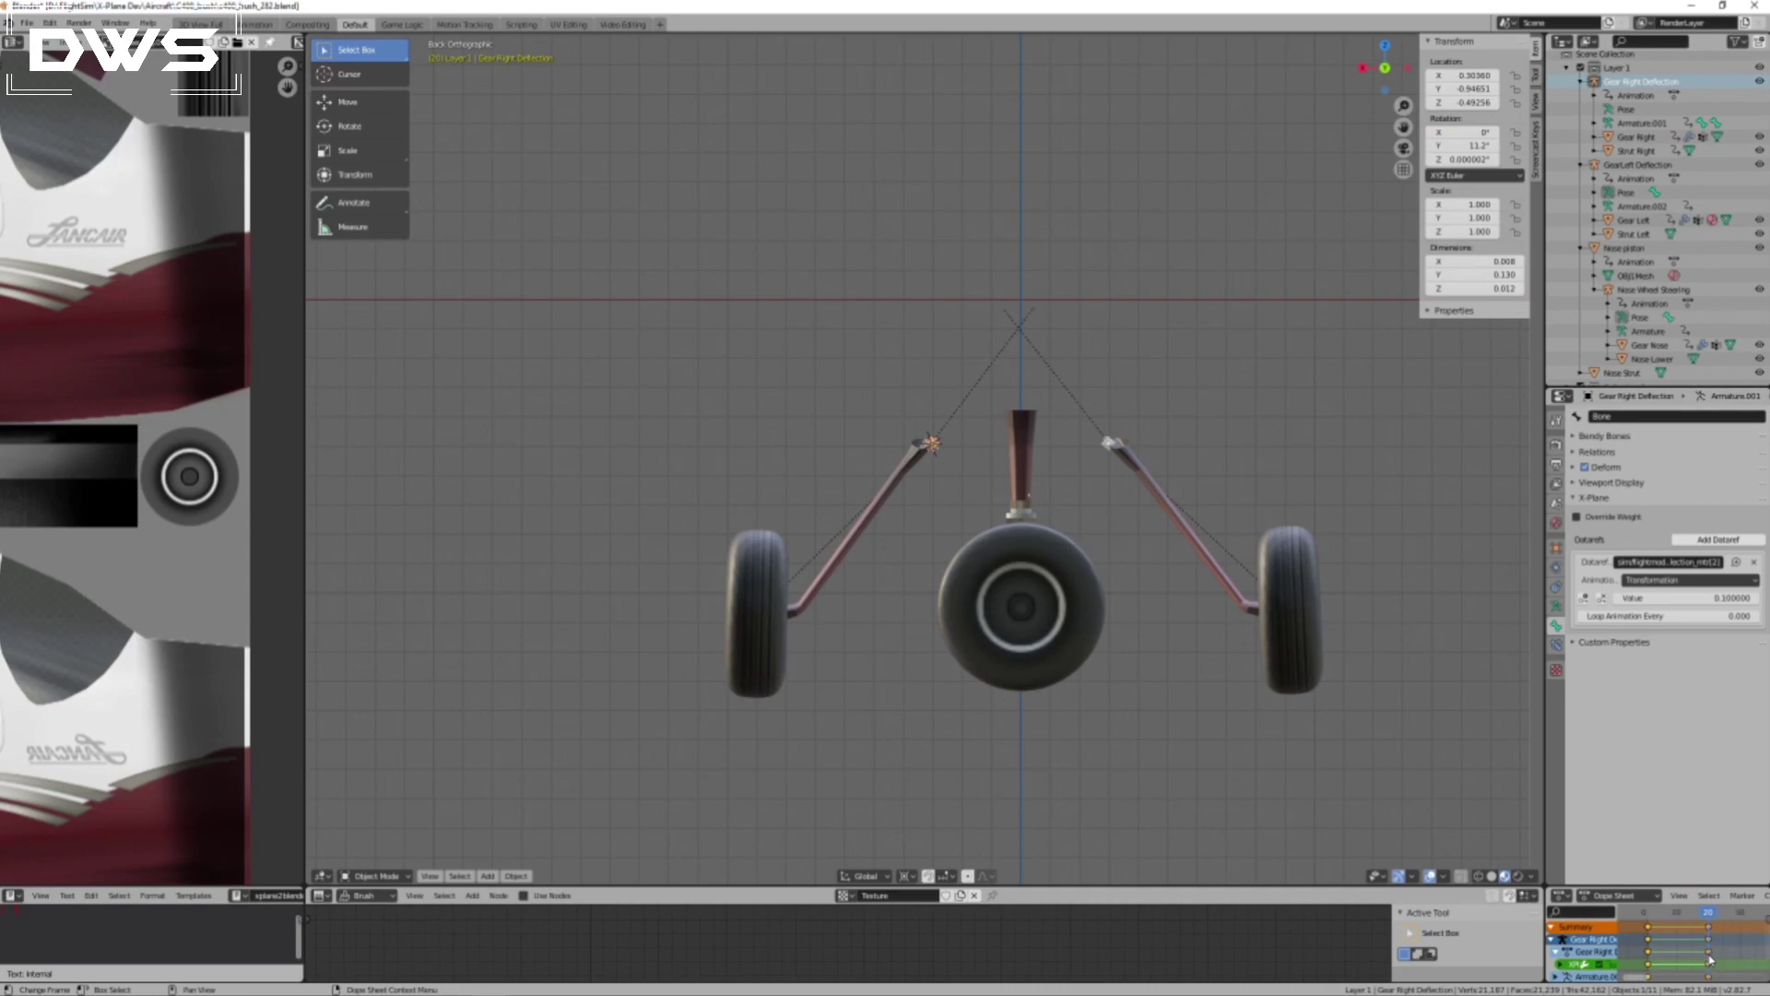
Enlarge the dope sheet area and insert a Rotation keyframe for the Gear Right Deflection armature at frame 20.
drag(1704, 887, 1704, 794)
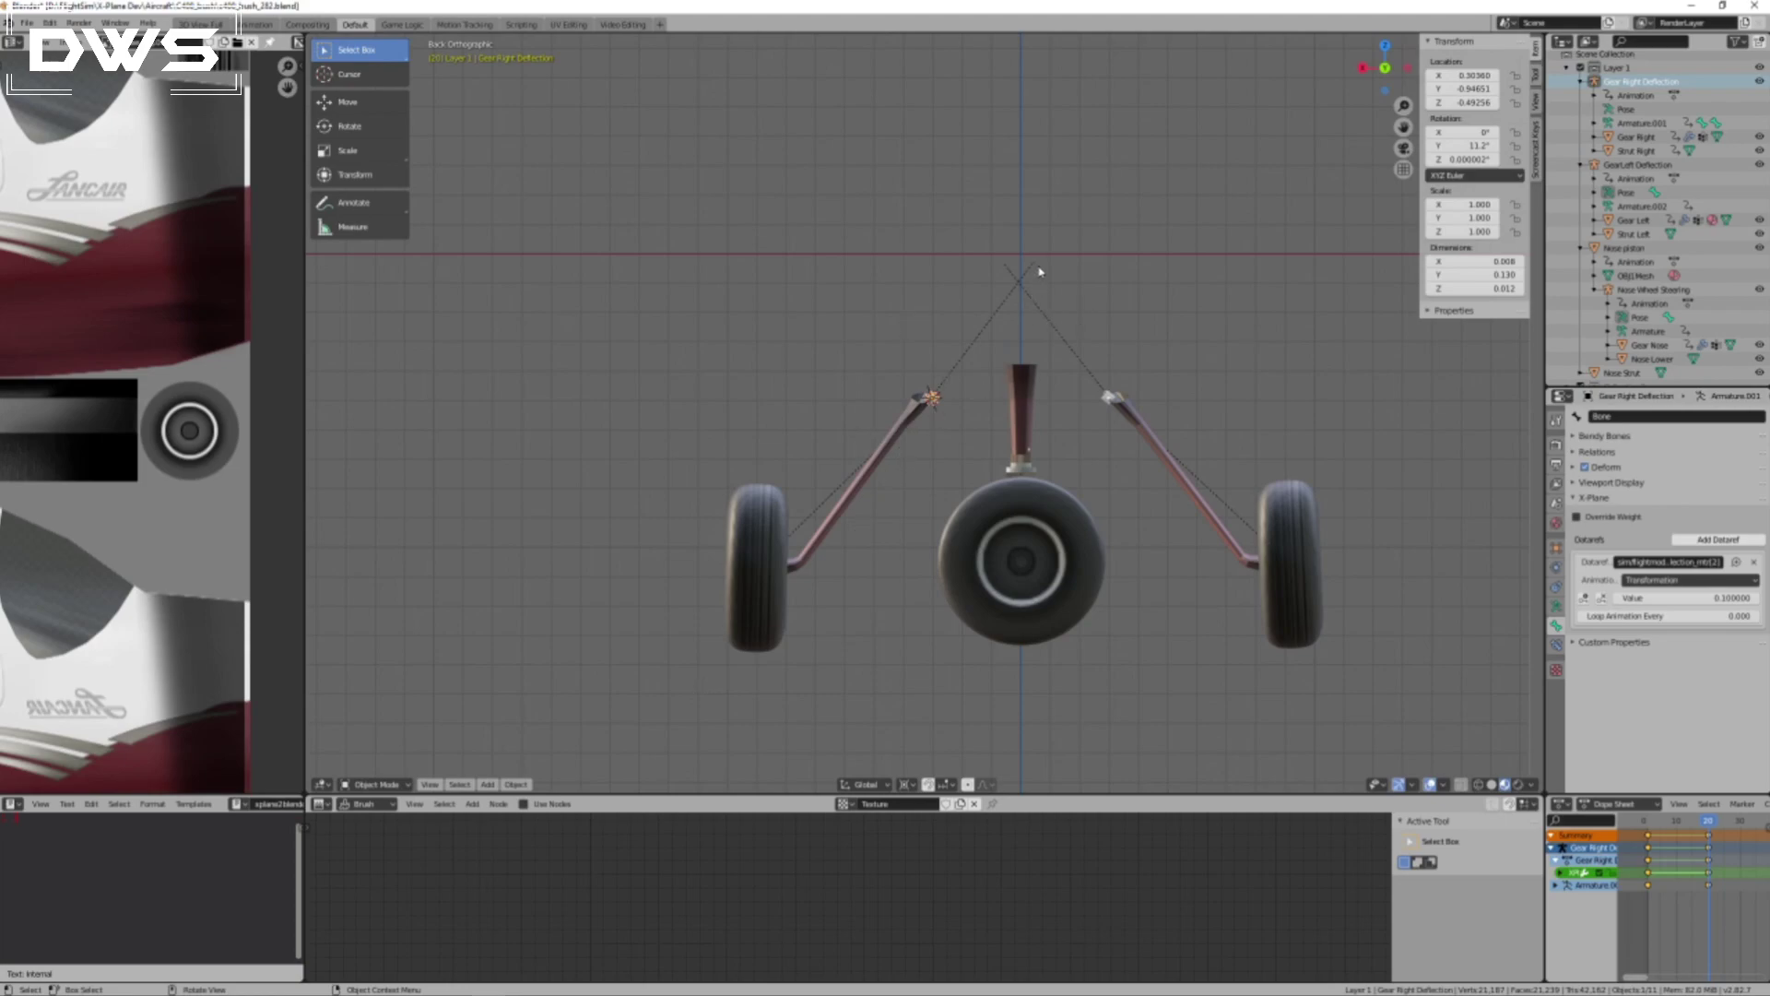
key(r)
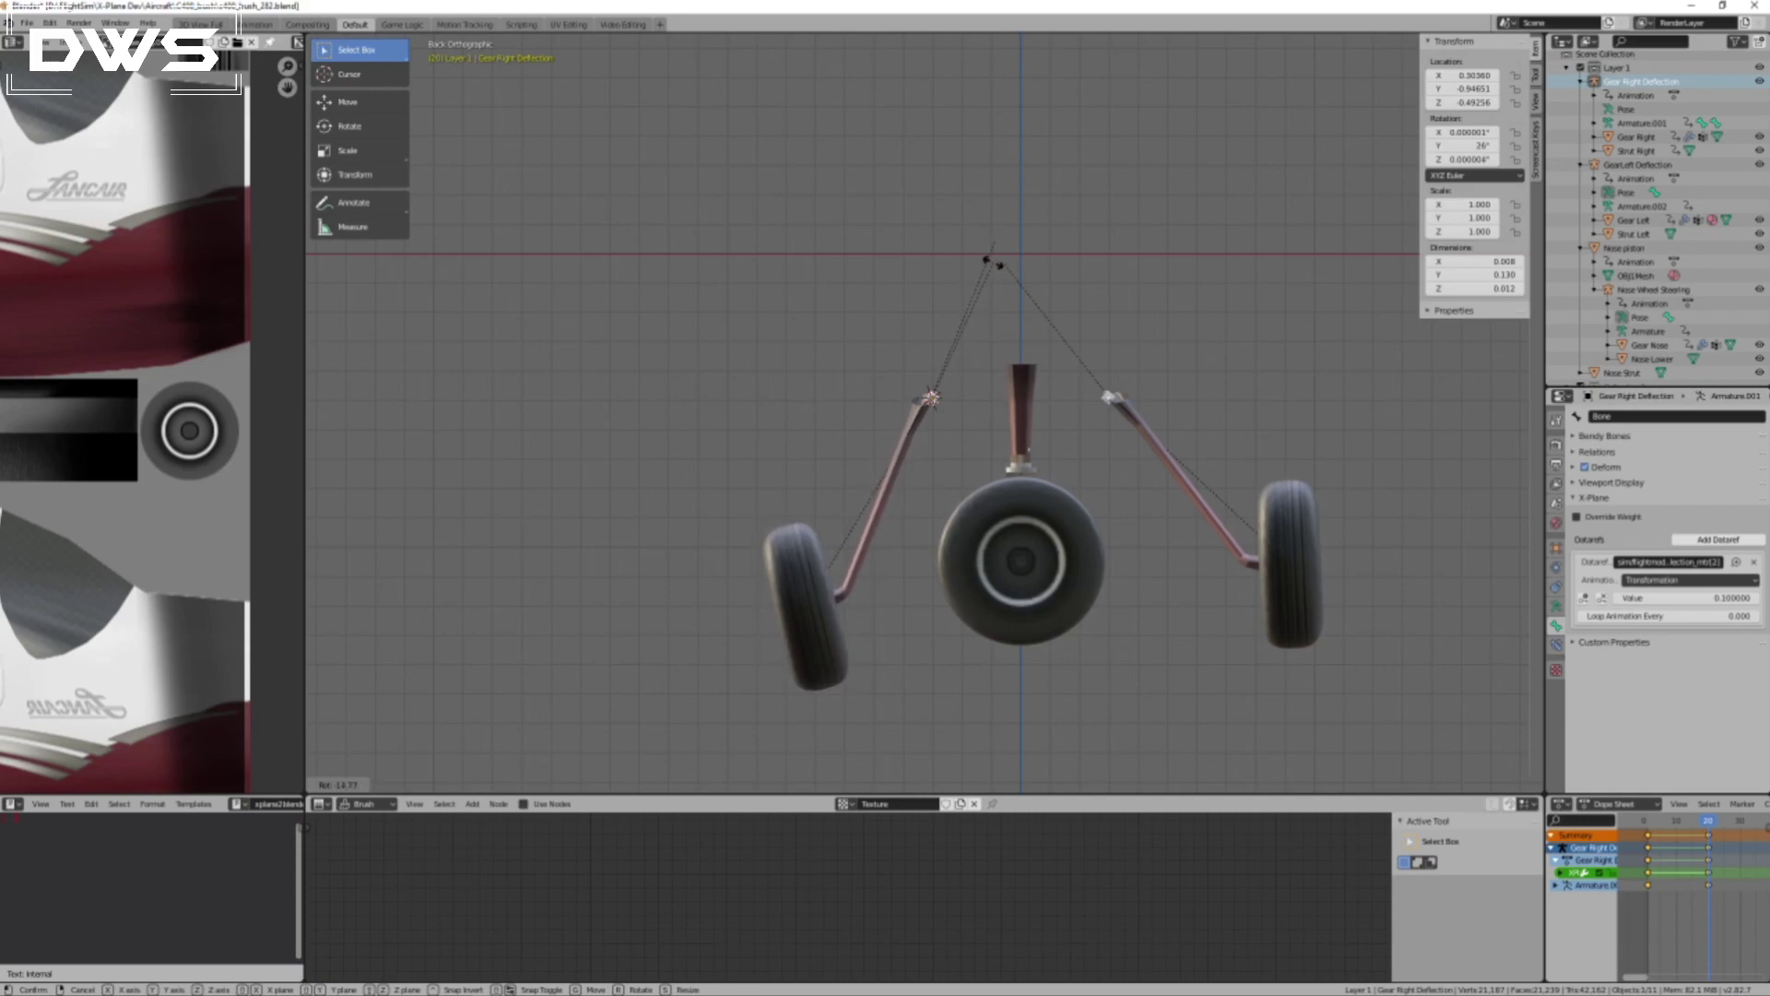
right_click(1030, 301)
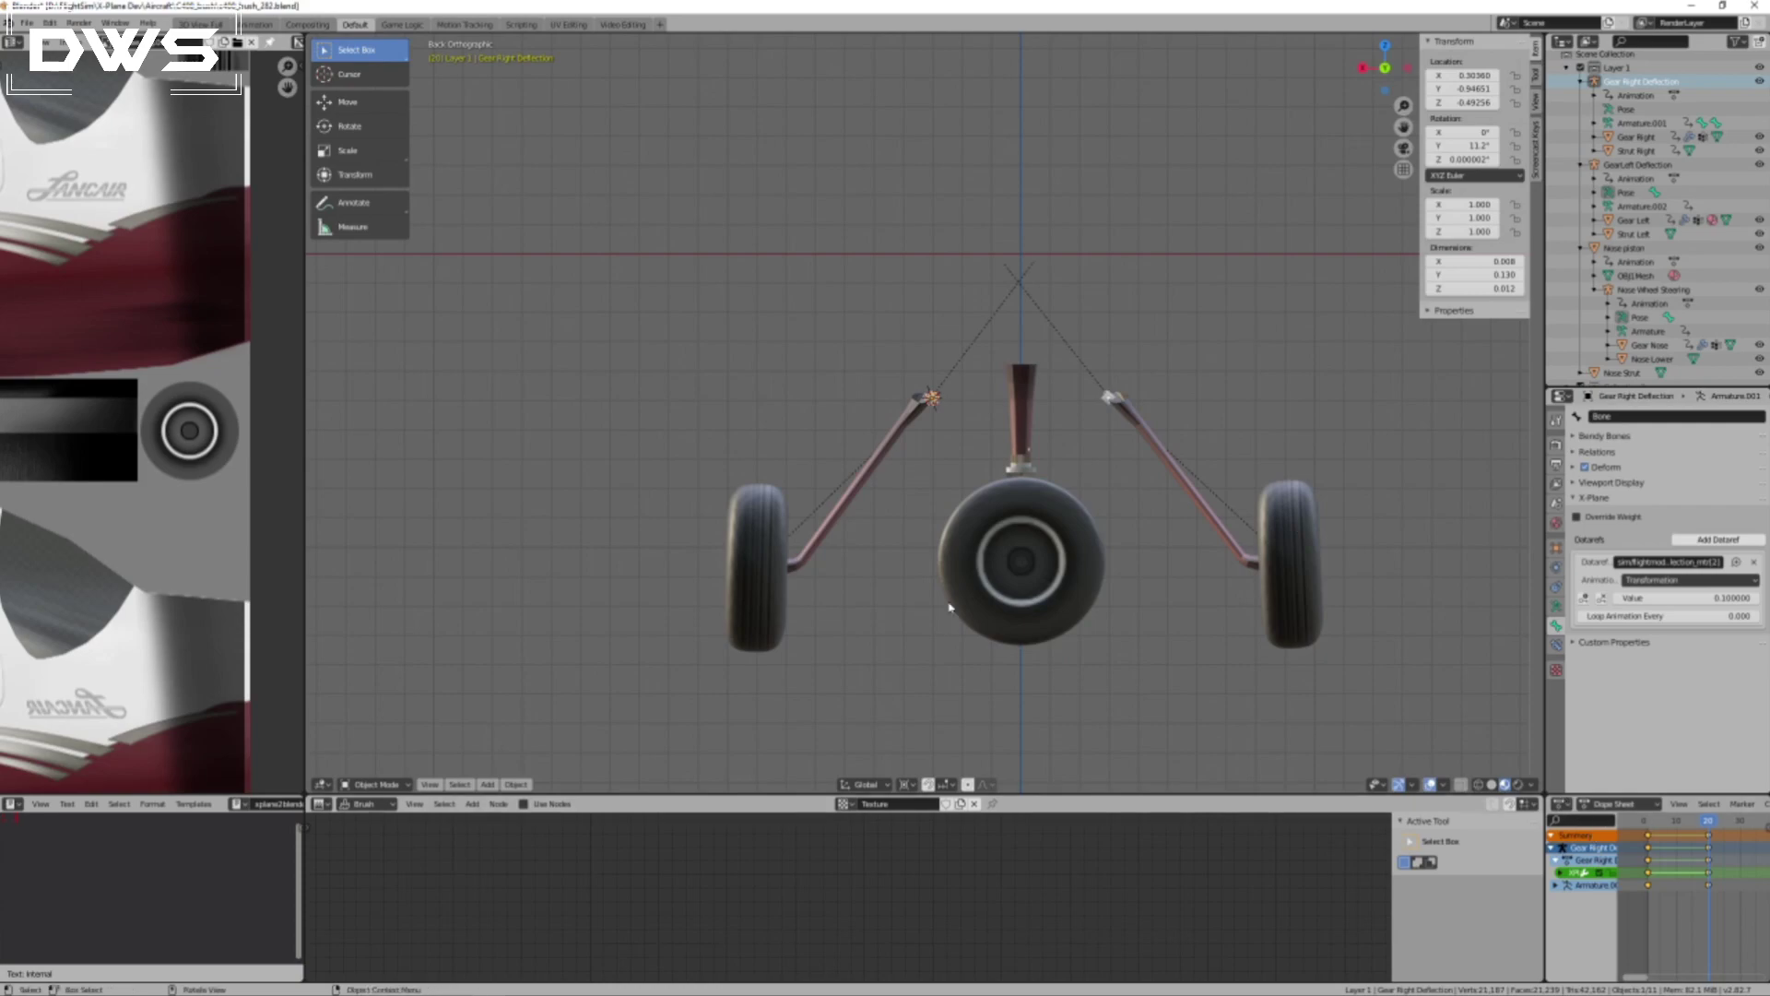
key(i)
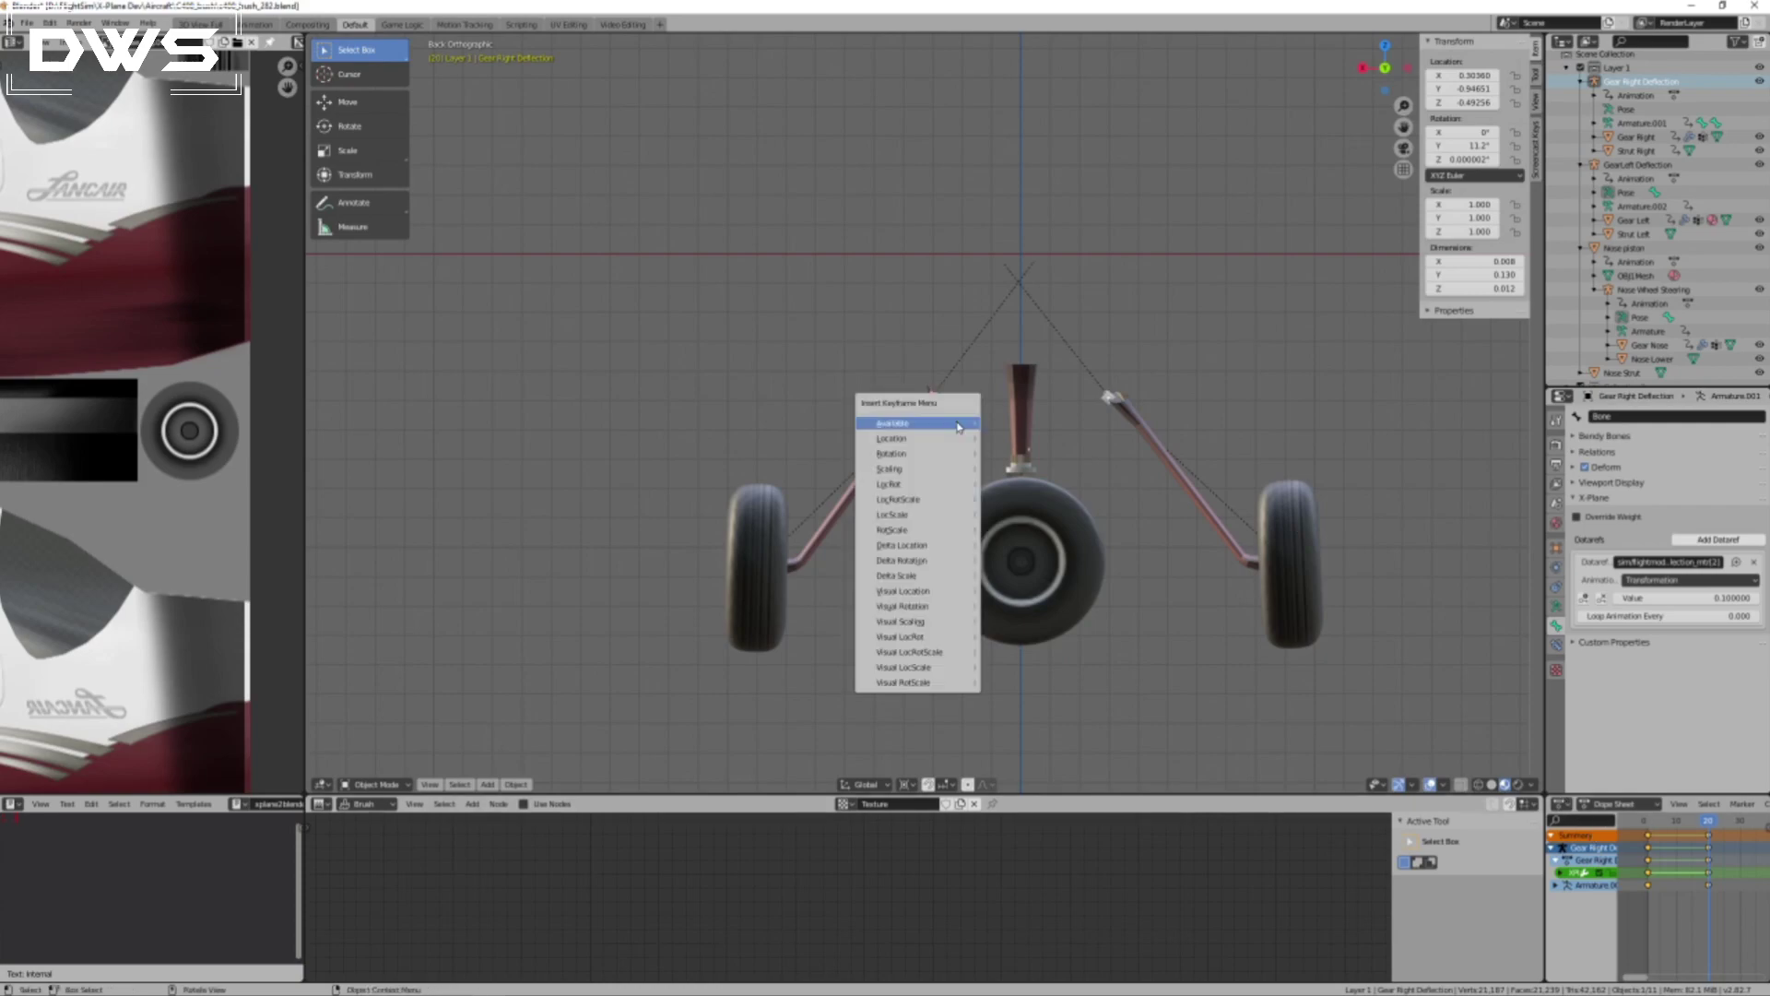
click(920, 454)
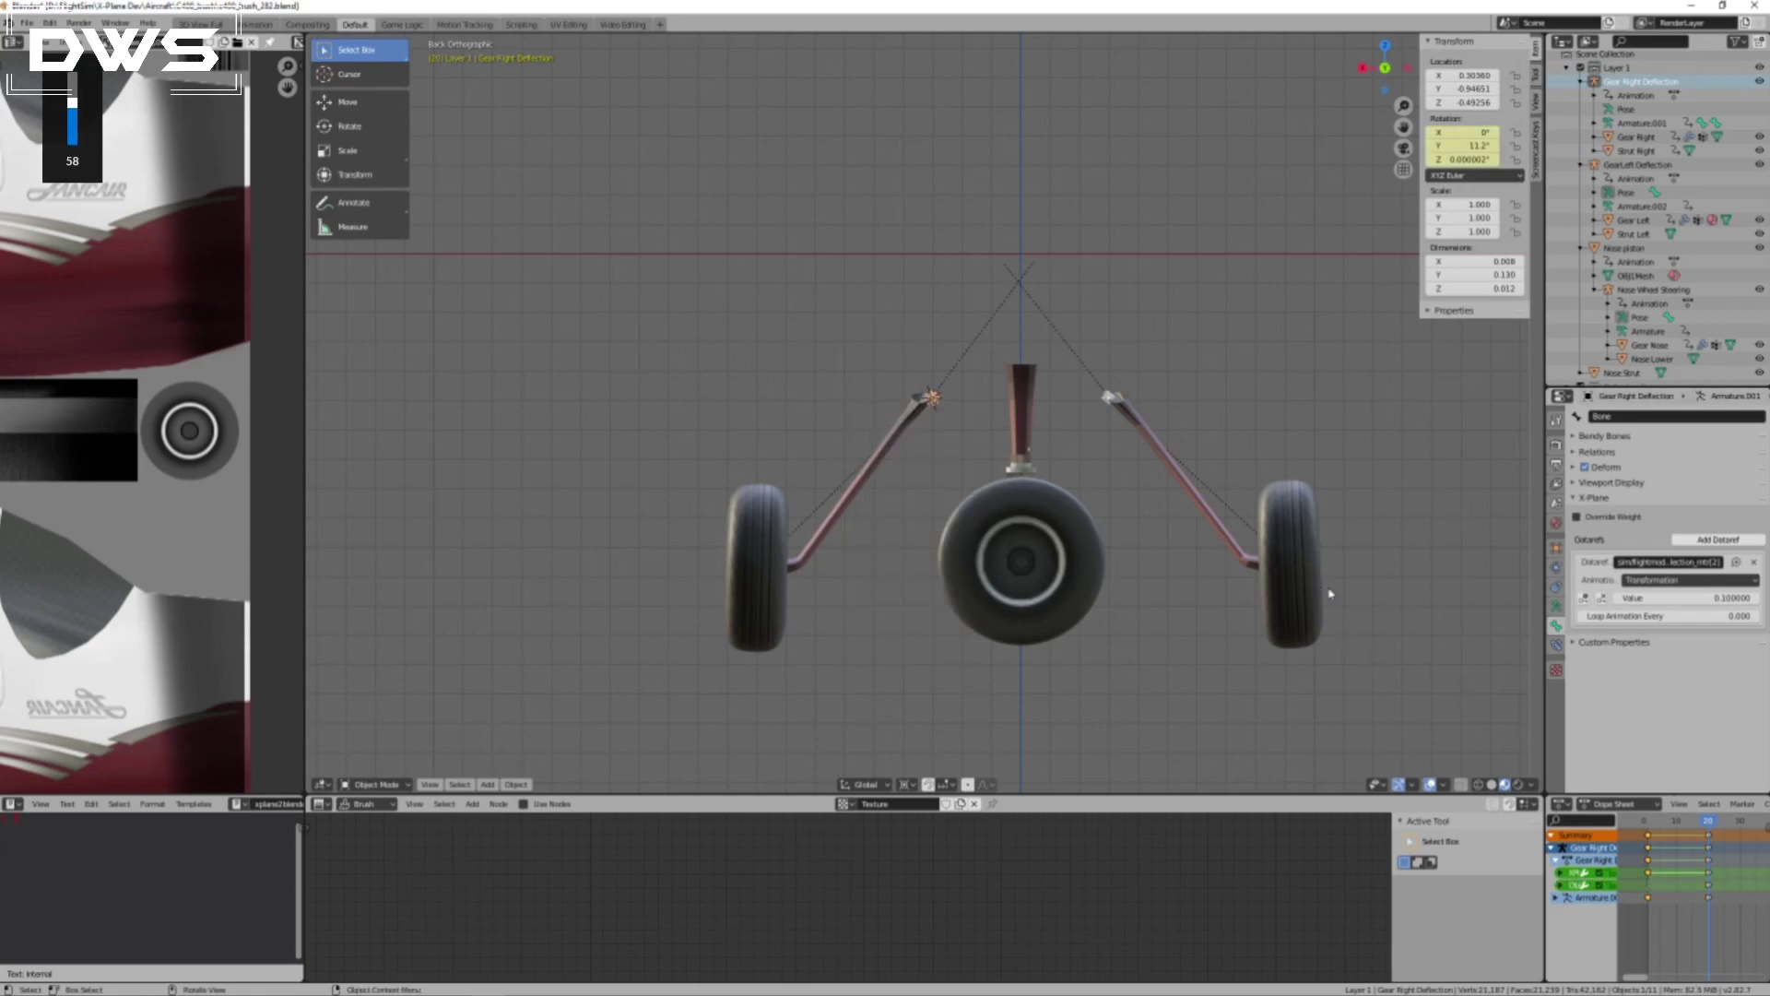
Insert a Rotation keyframe for the left gear's deflection bone at frame 20.
click(1109, 401)
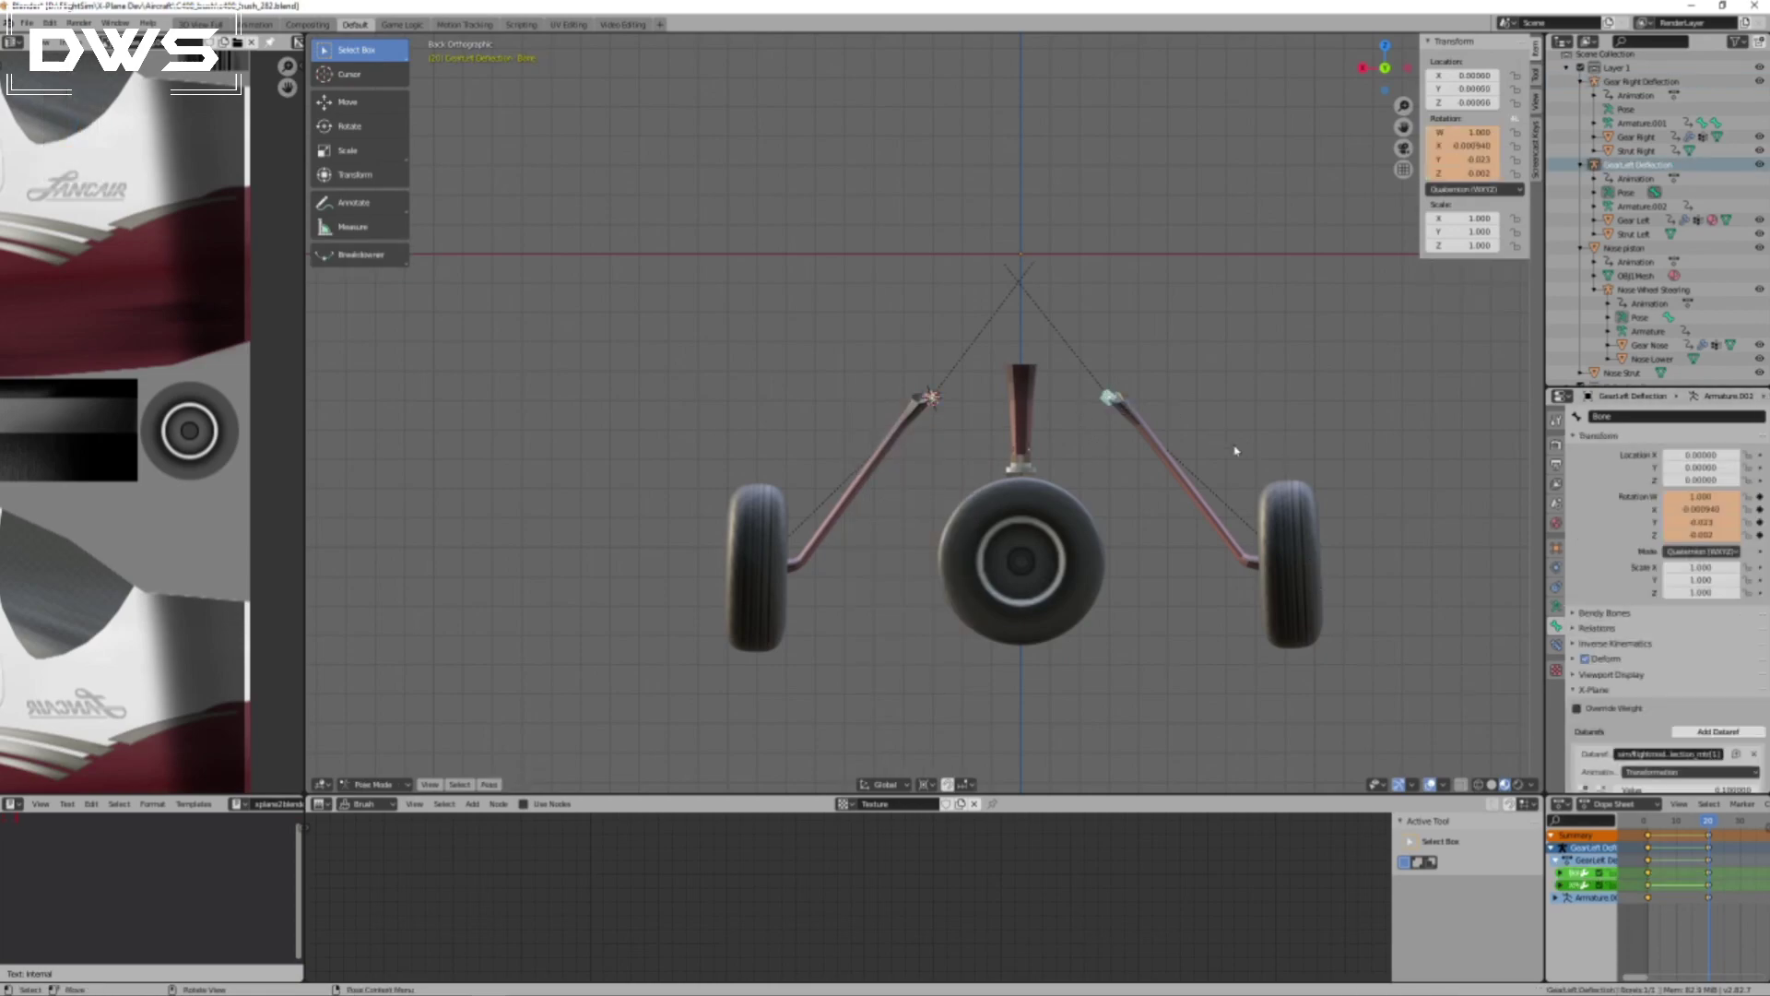
key(i)
click(1157, 366)
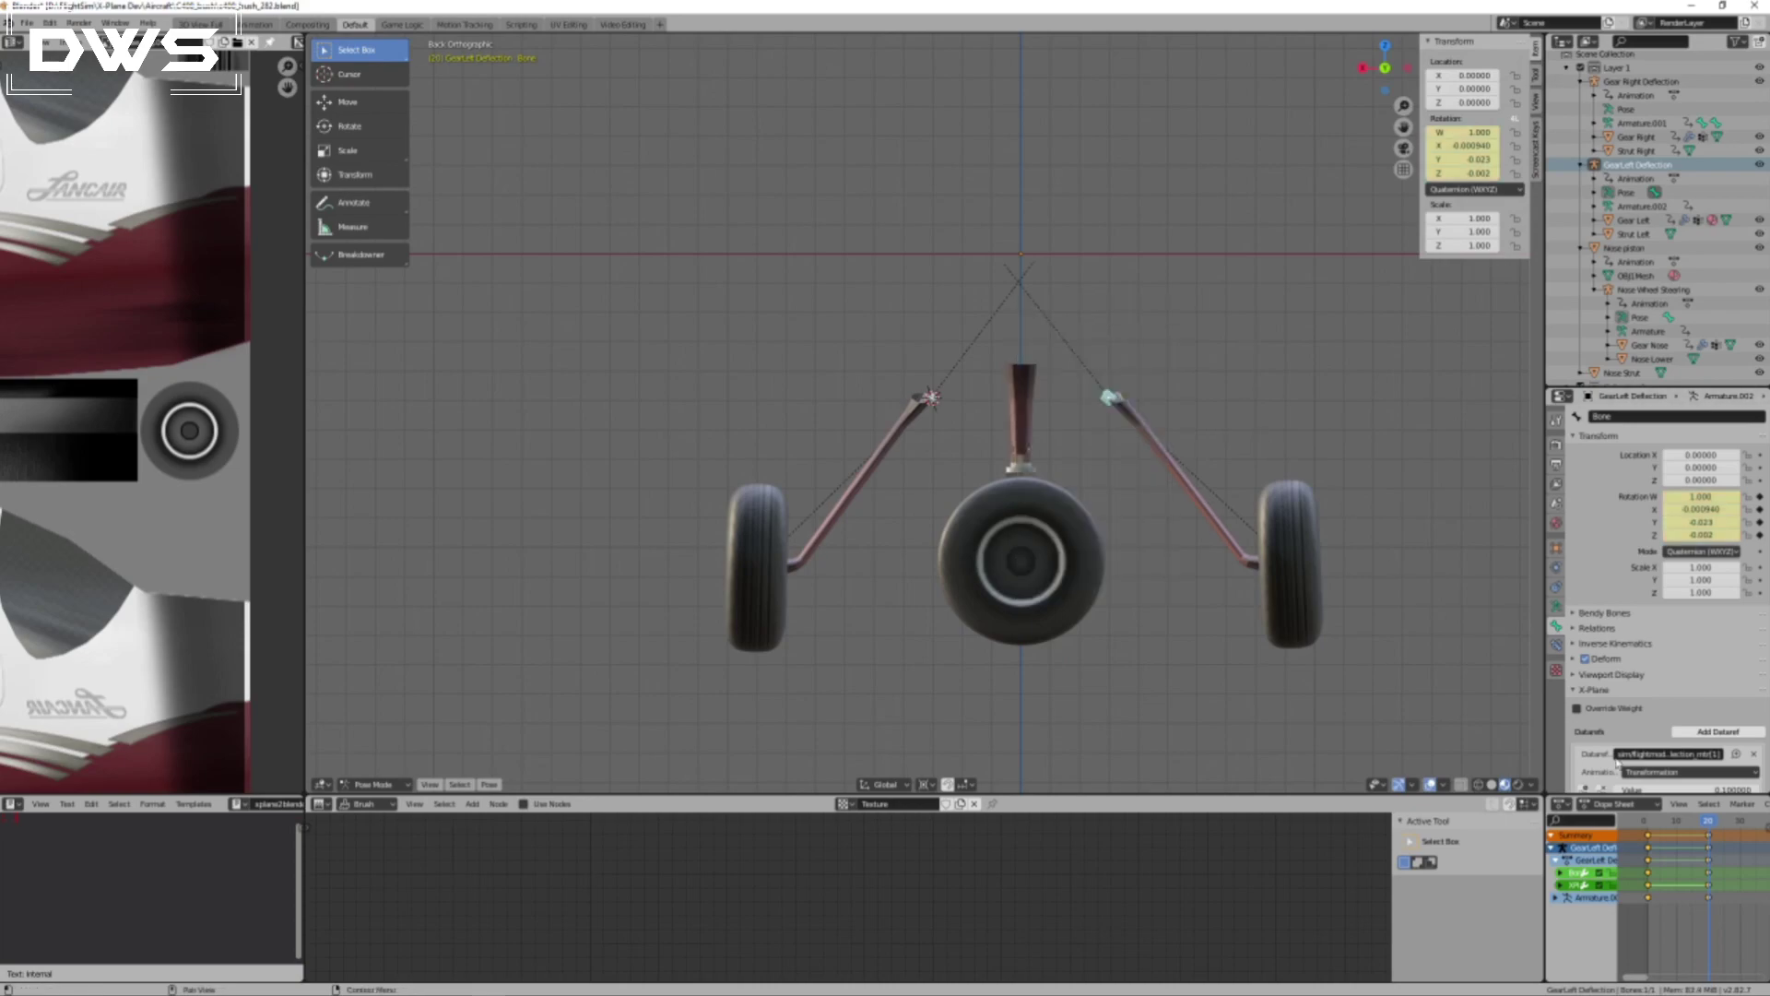
Snap the 3D cursor to the left gear's deflection bone, rotate the bone about 0.9° more and replace its Rotation keyframe at frame 20.
mouse_move(1708, 823)
mouse_down()
mouse_move(1645, 829)
mouse_move(1710, 839)
mouse_up()
key(shift+Left)
key(shift+s)
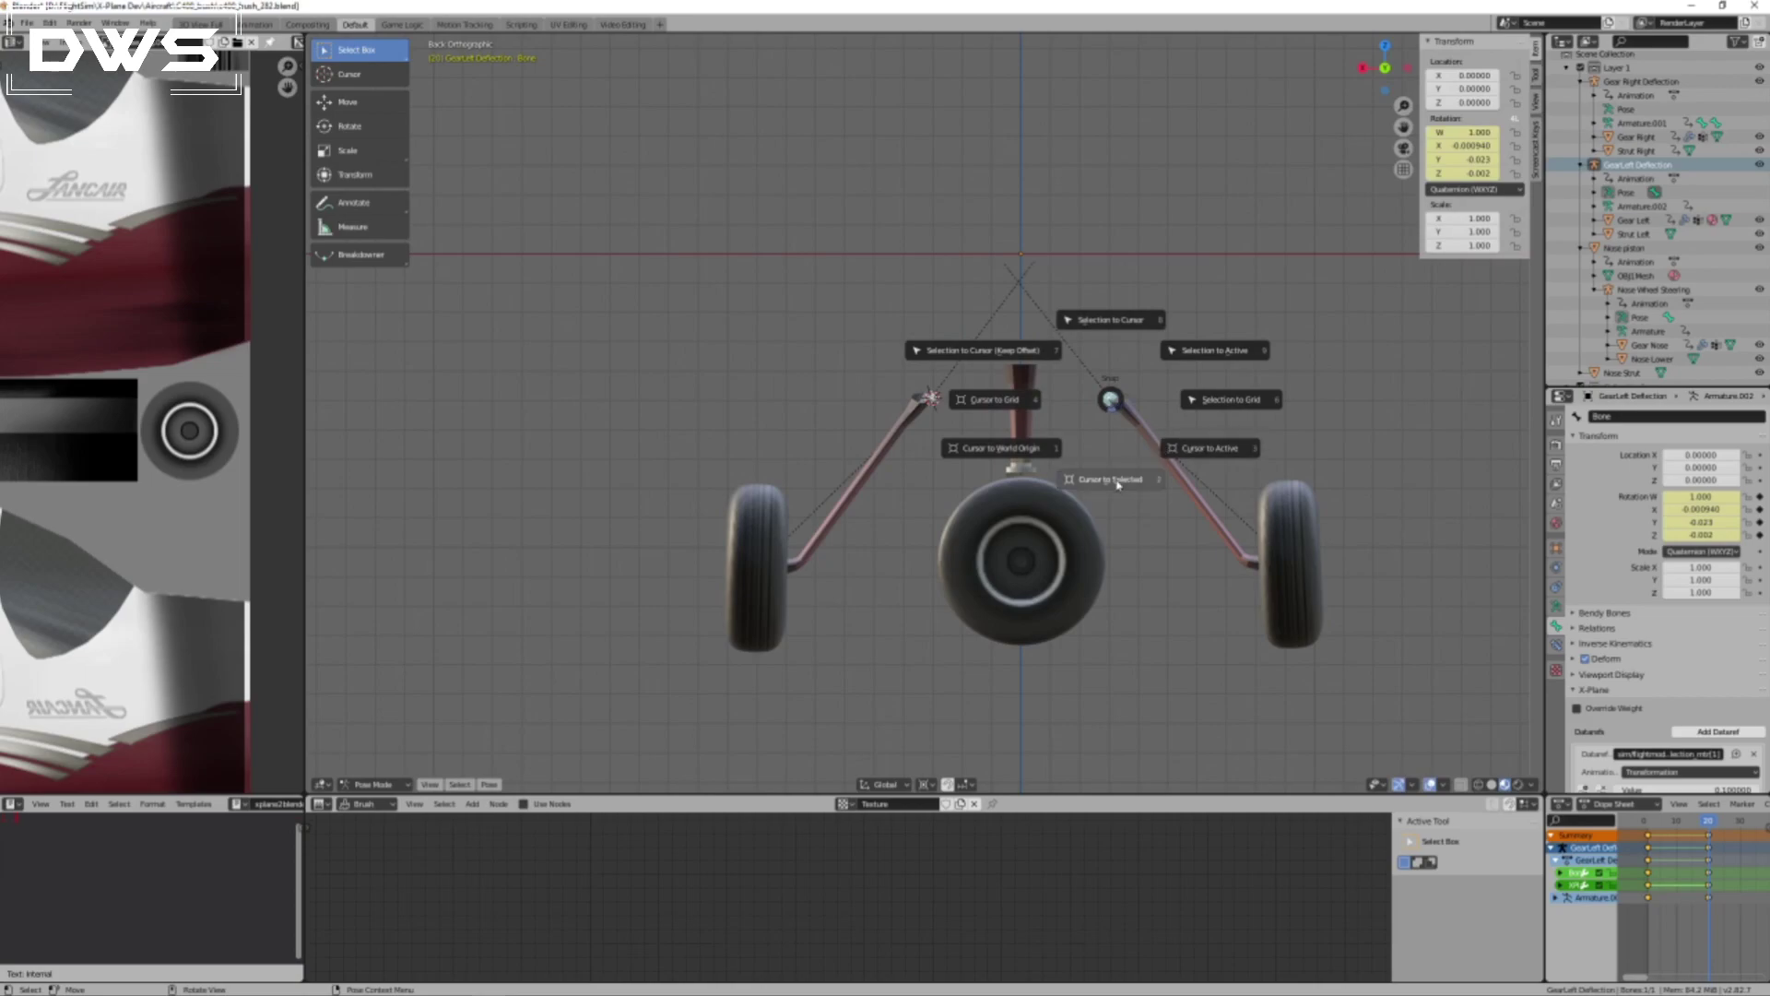
click(1208, 448)
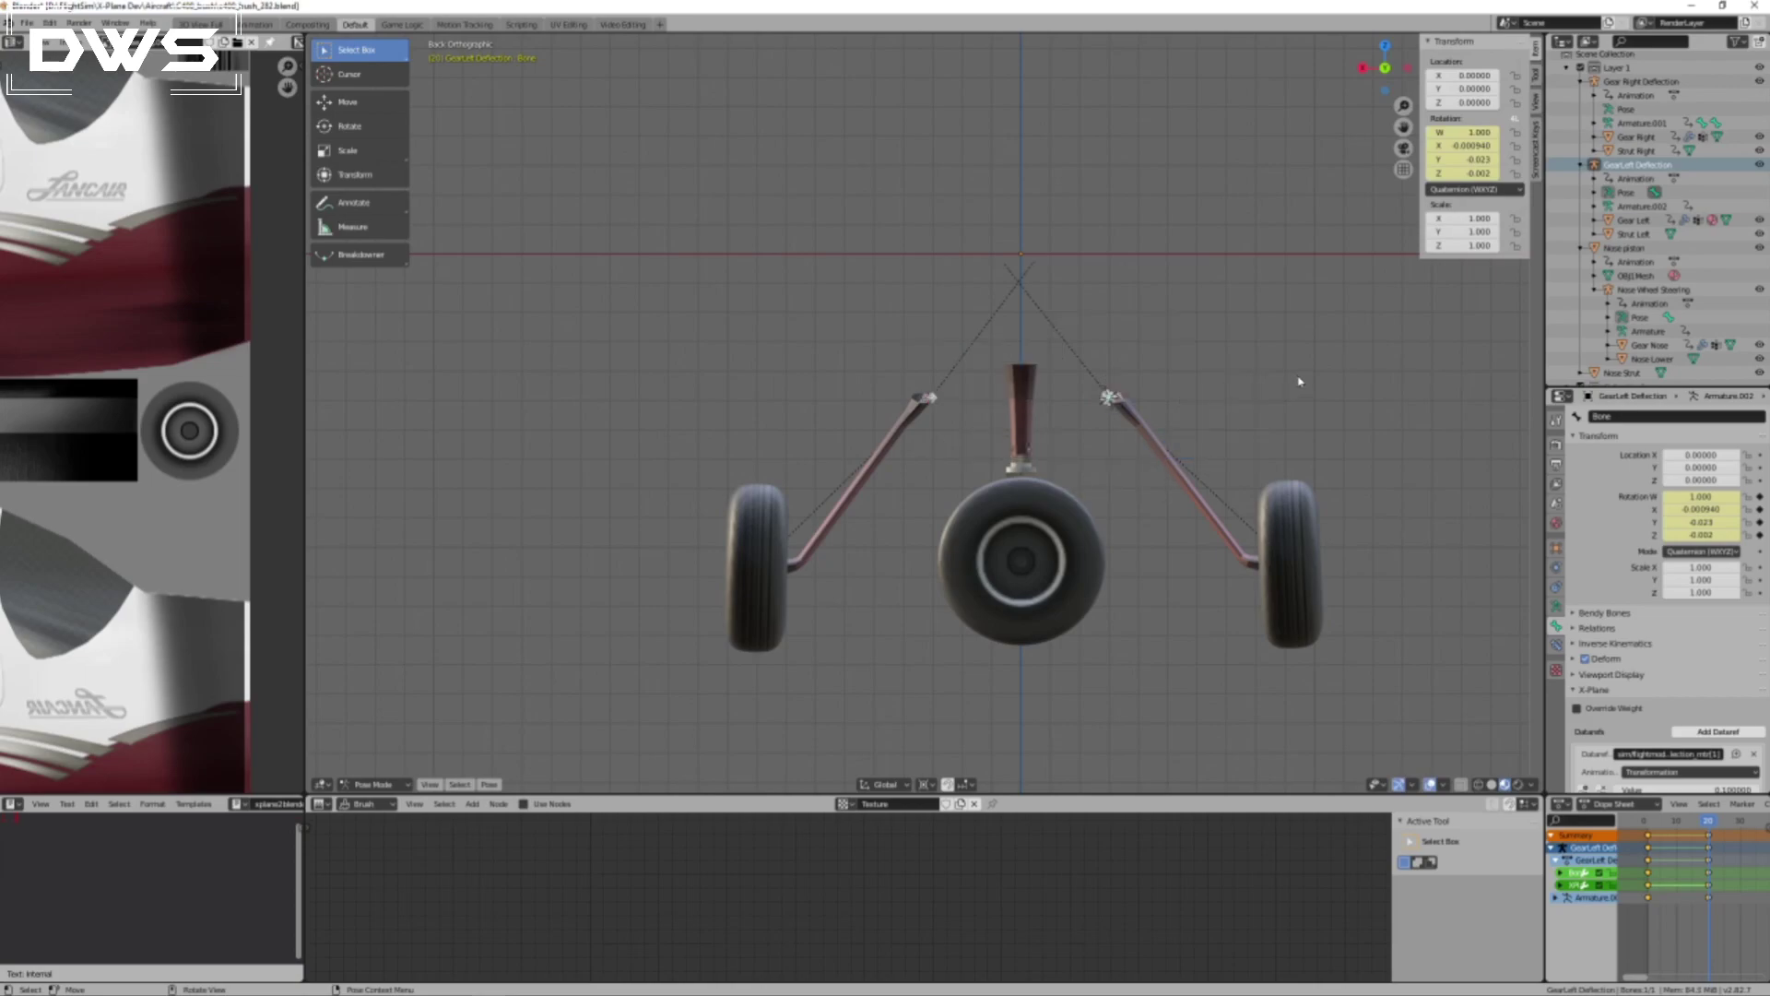
key(r)
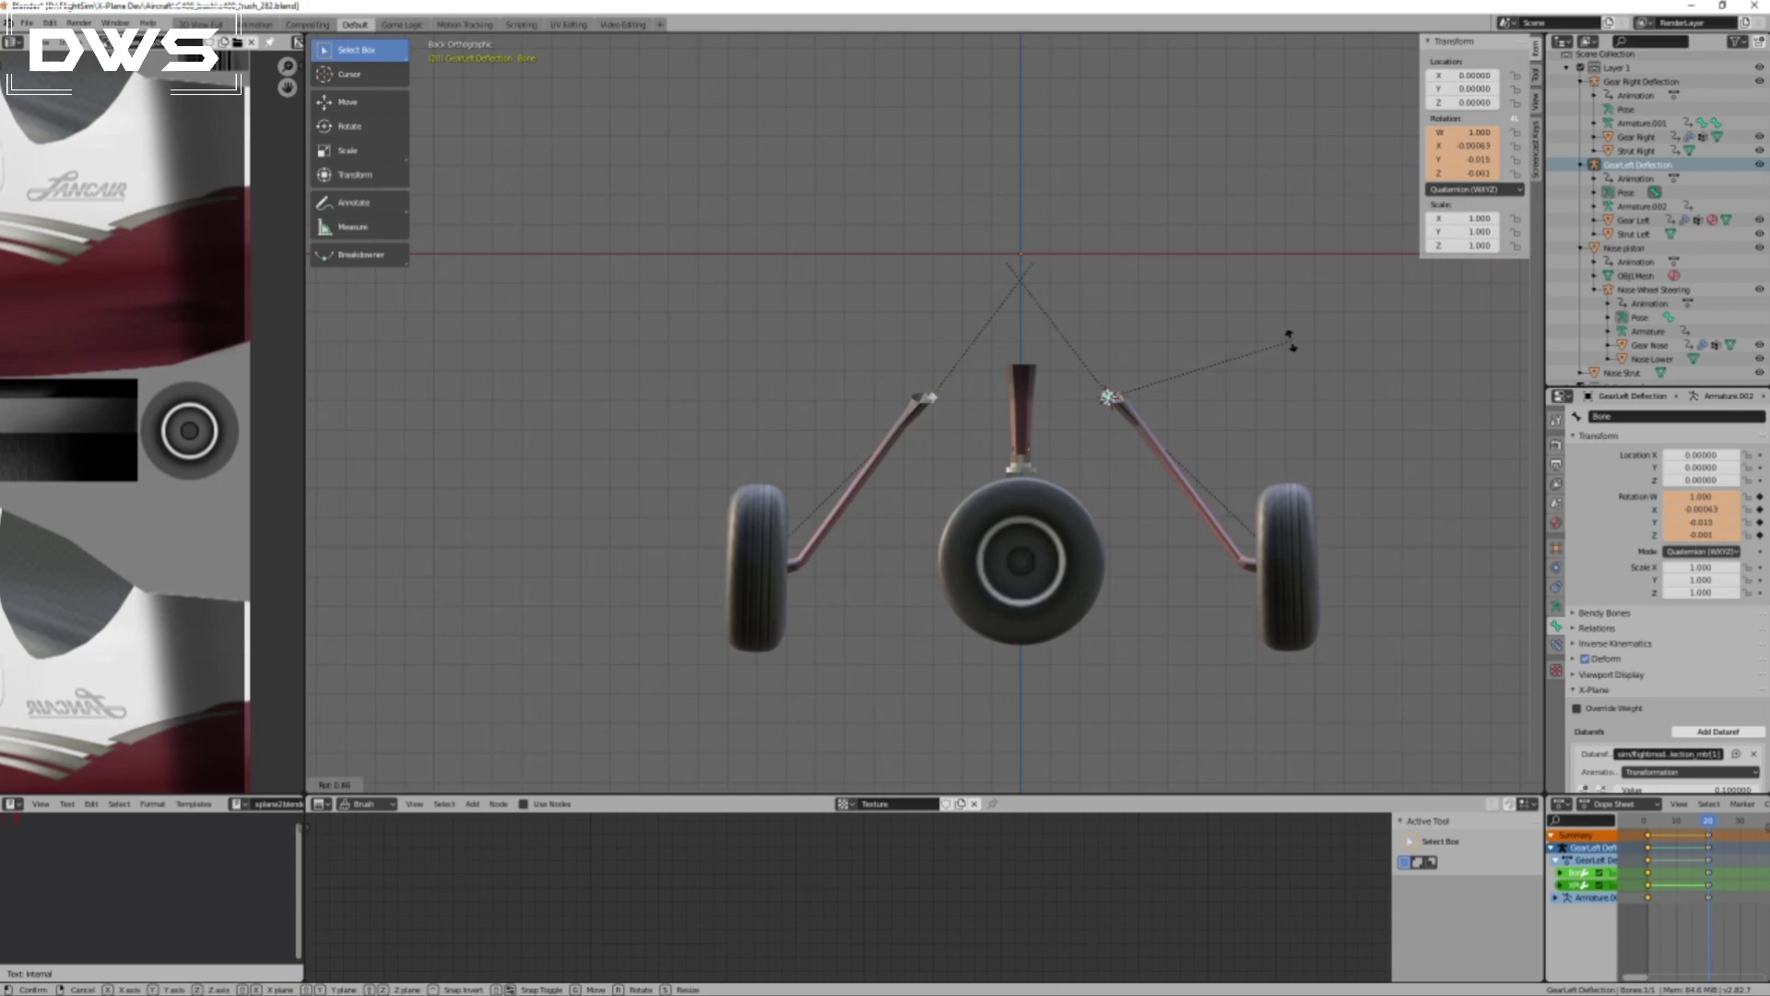
click(1291, 341)
key(i)
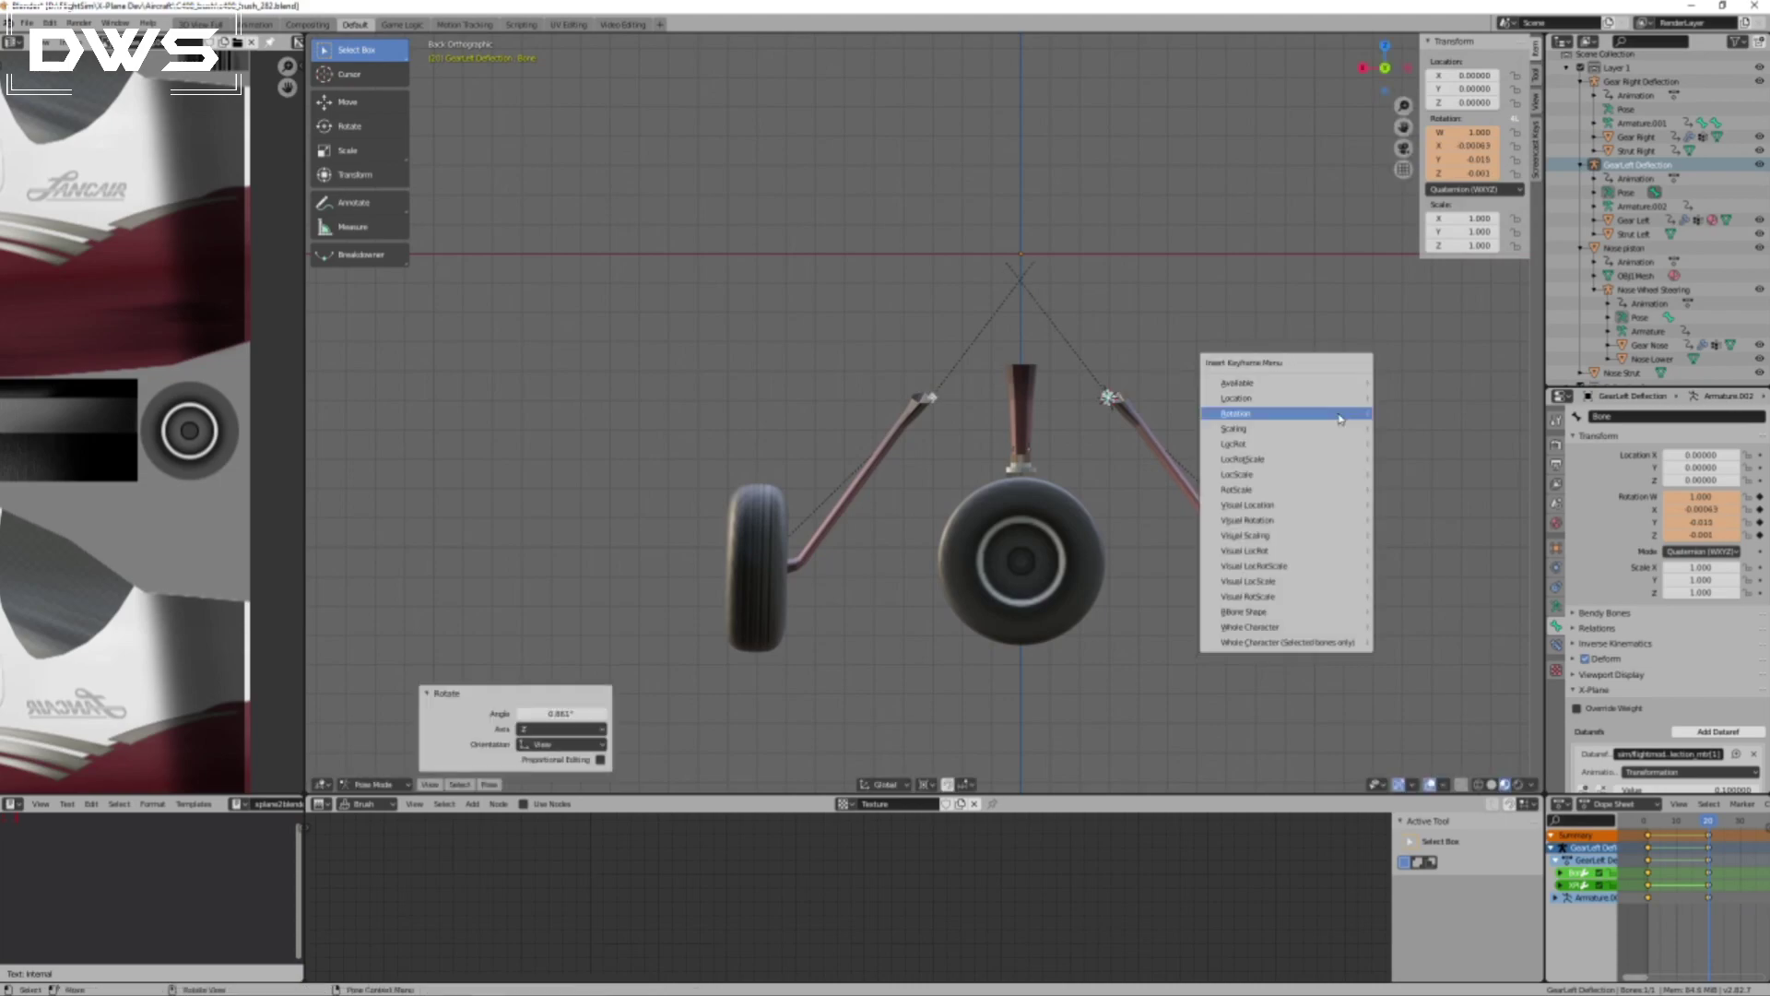
click(1328, 414)
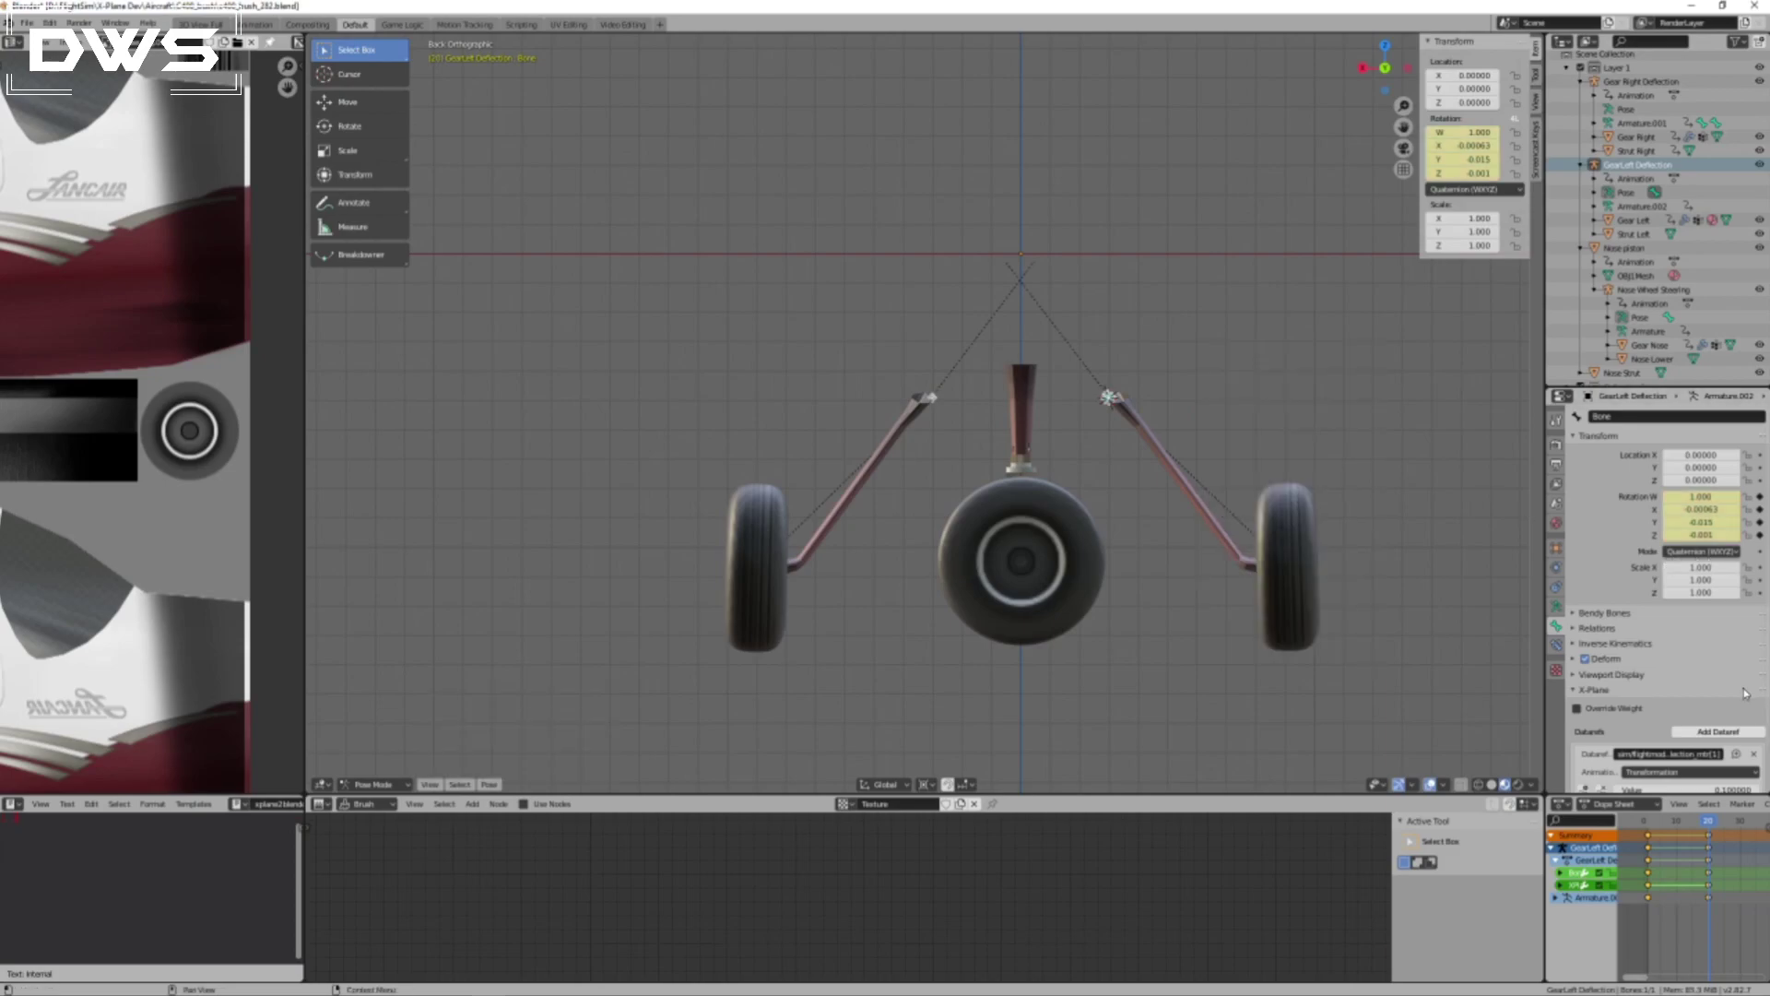
Set the left gear deflection dataref's value at frame 20 to 0.07.
scroll(1738, 701, down, 2)
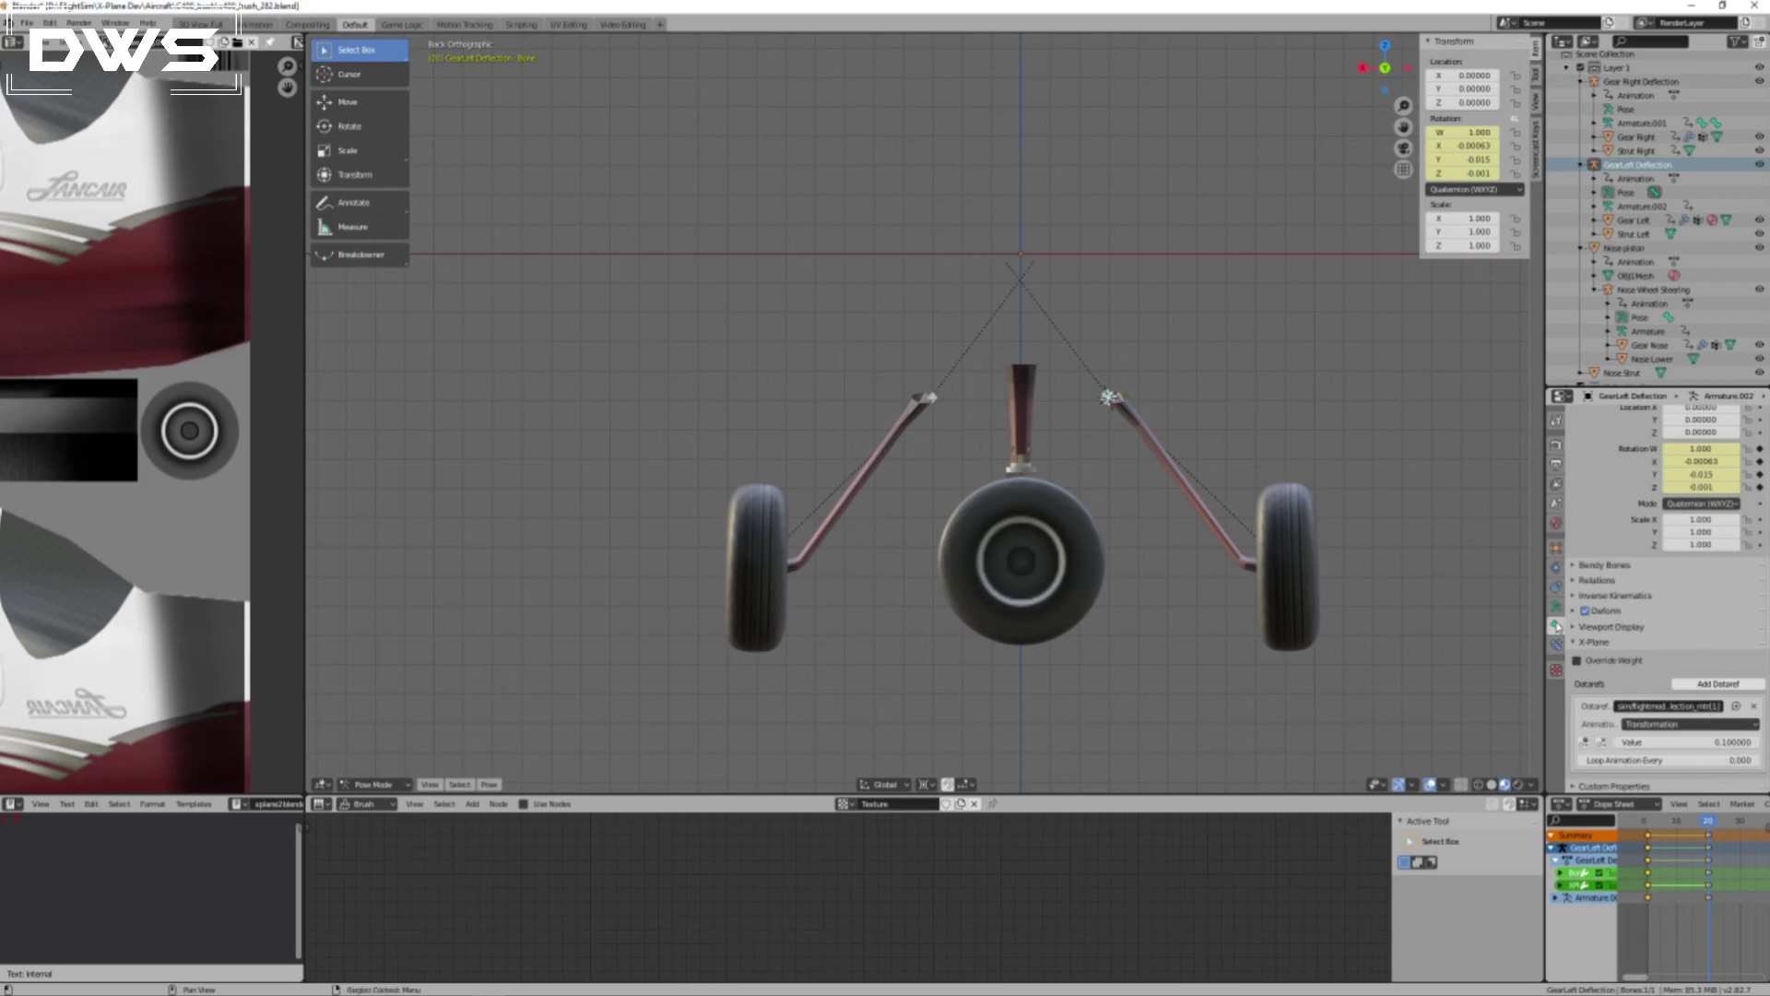
click(1699, 742)
key(BackSpace)
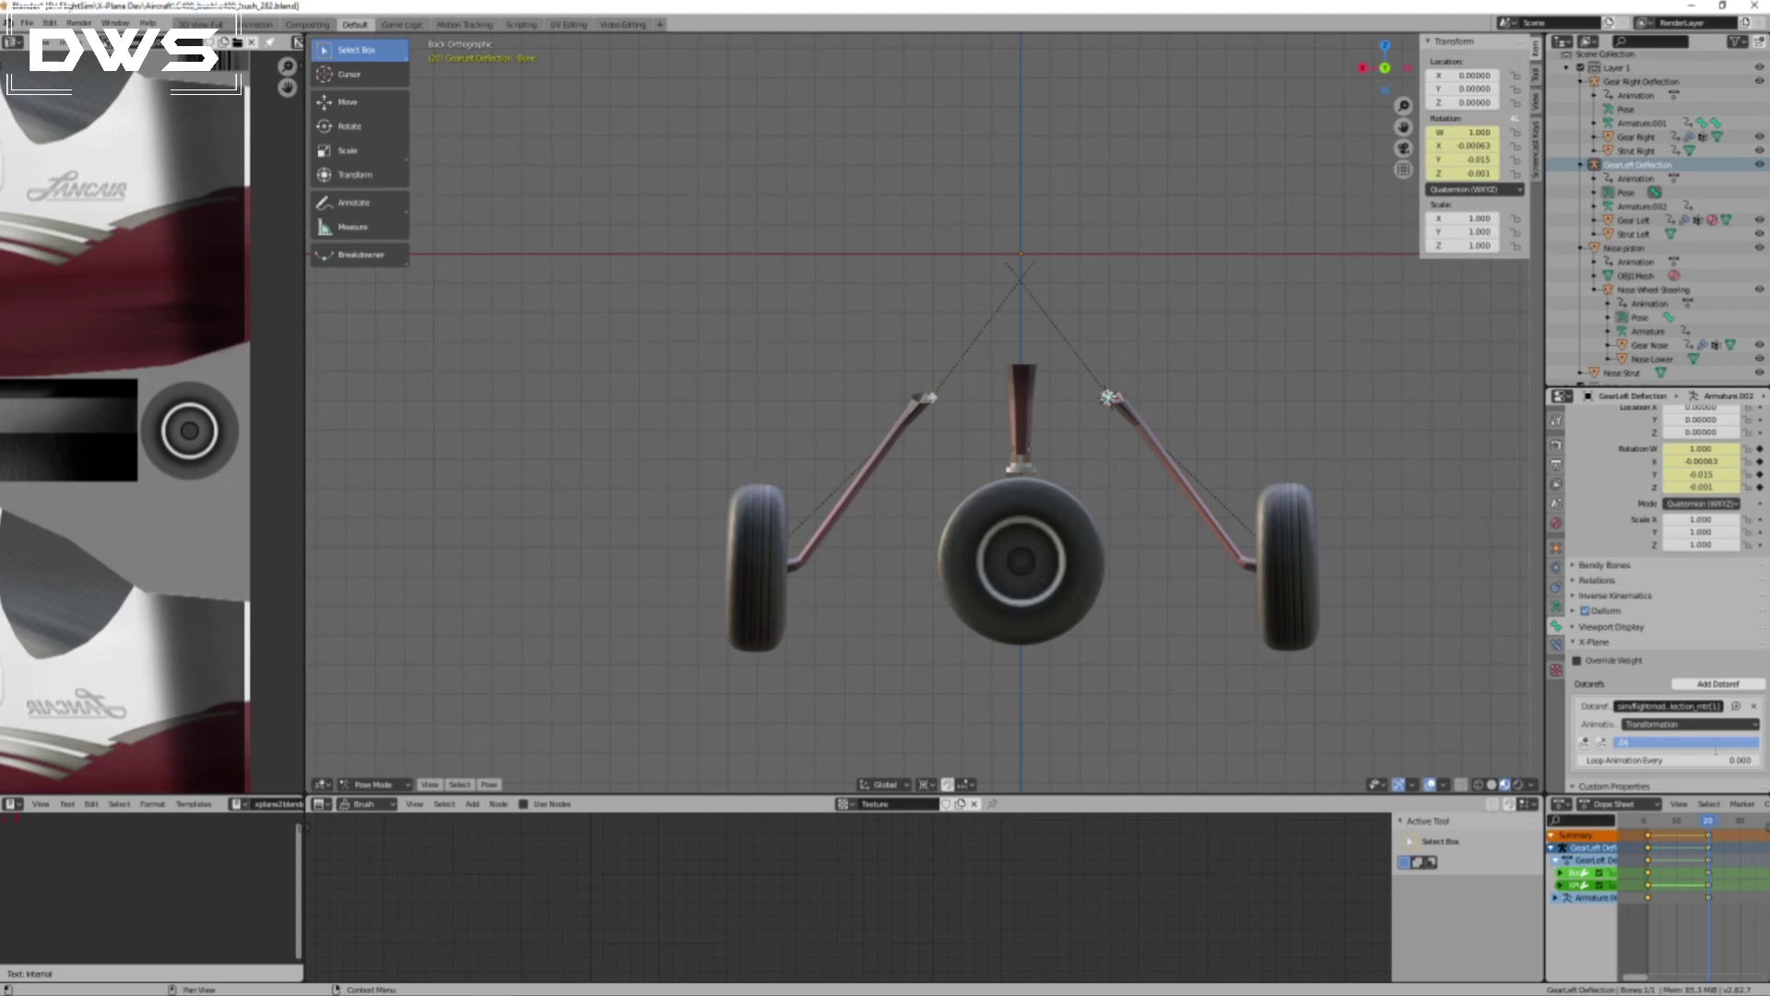
key(Return)
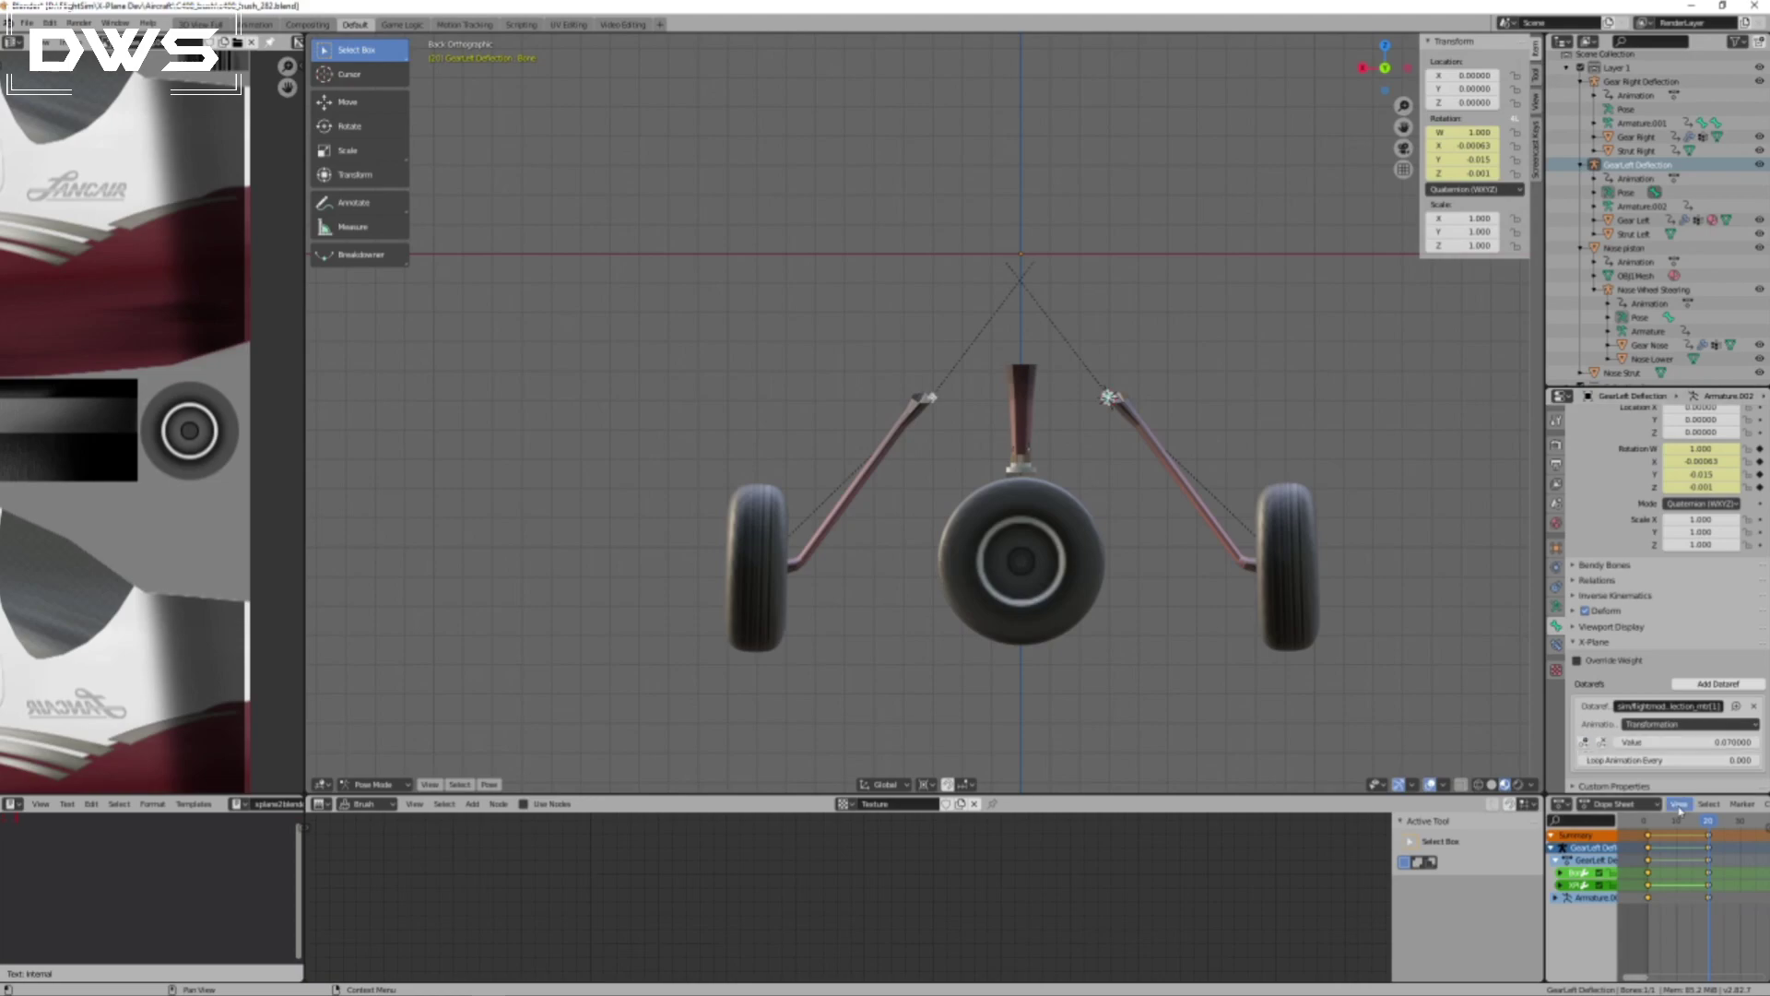
Set the right gear deflection dataref's value at frame 20 to 0.07.
click(933, 397)
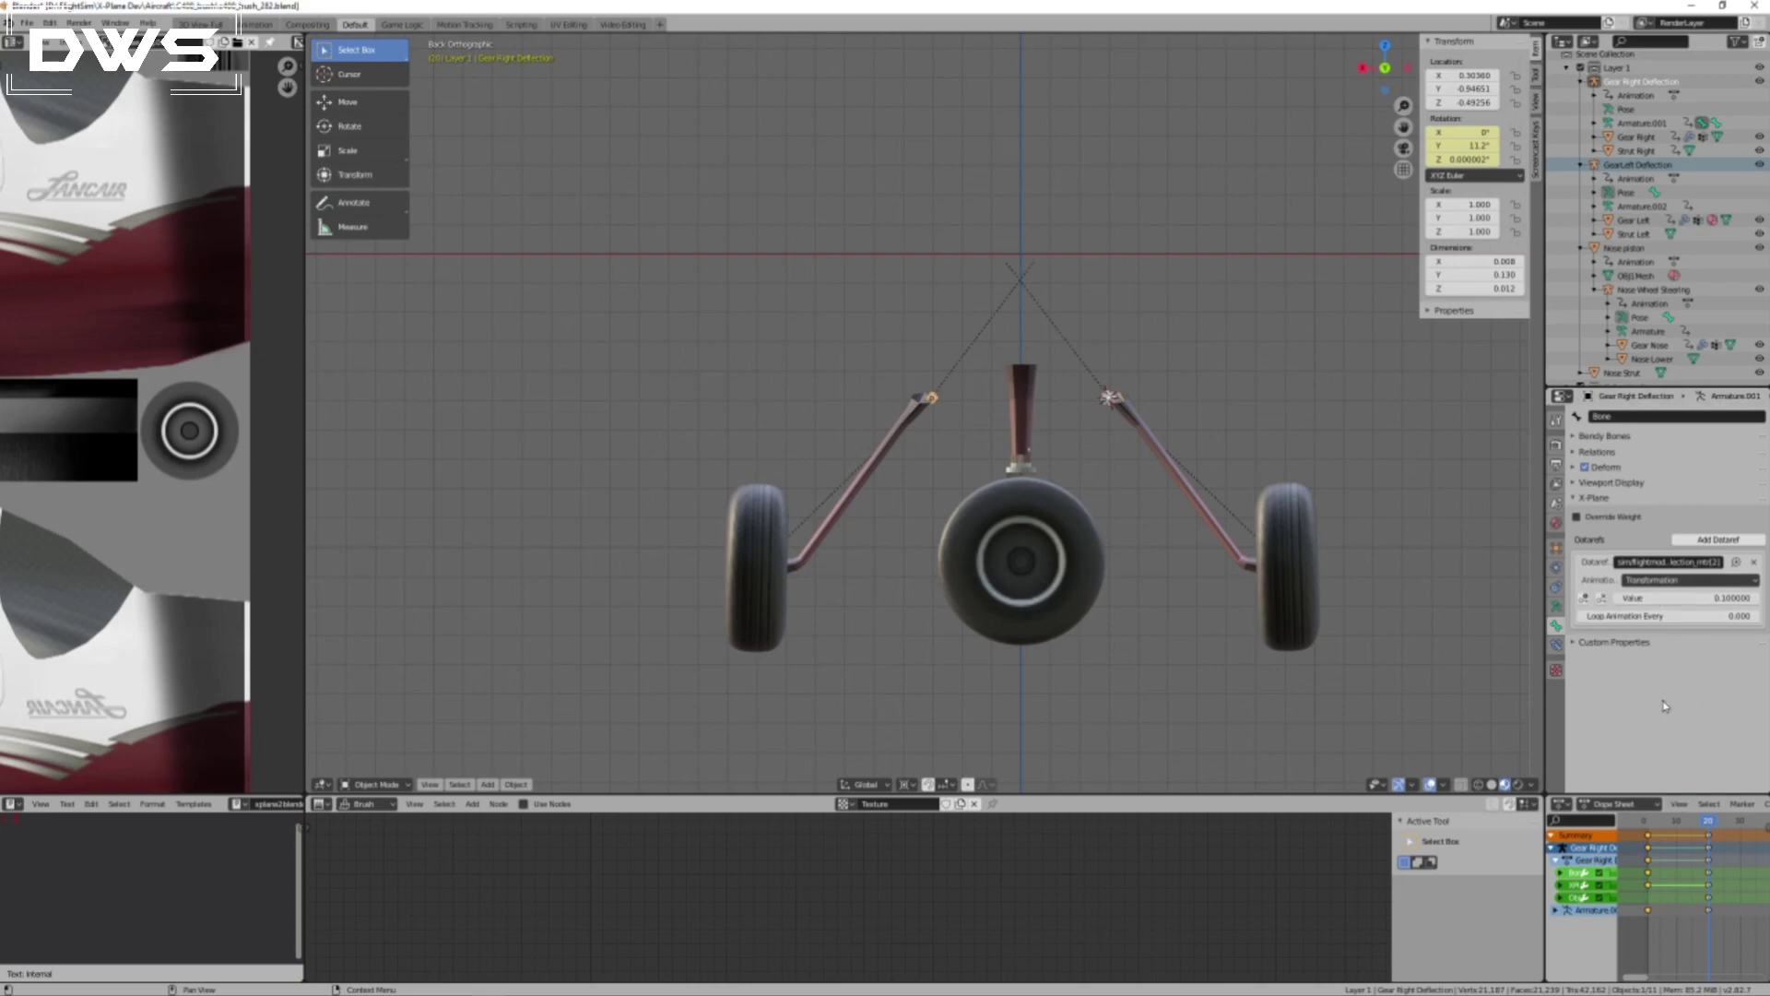
click(1704, 598)
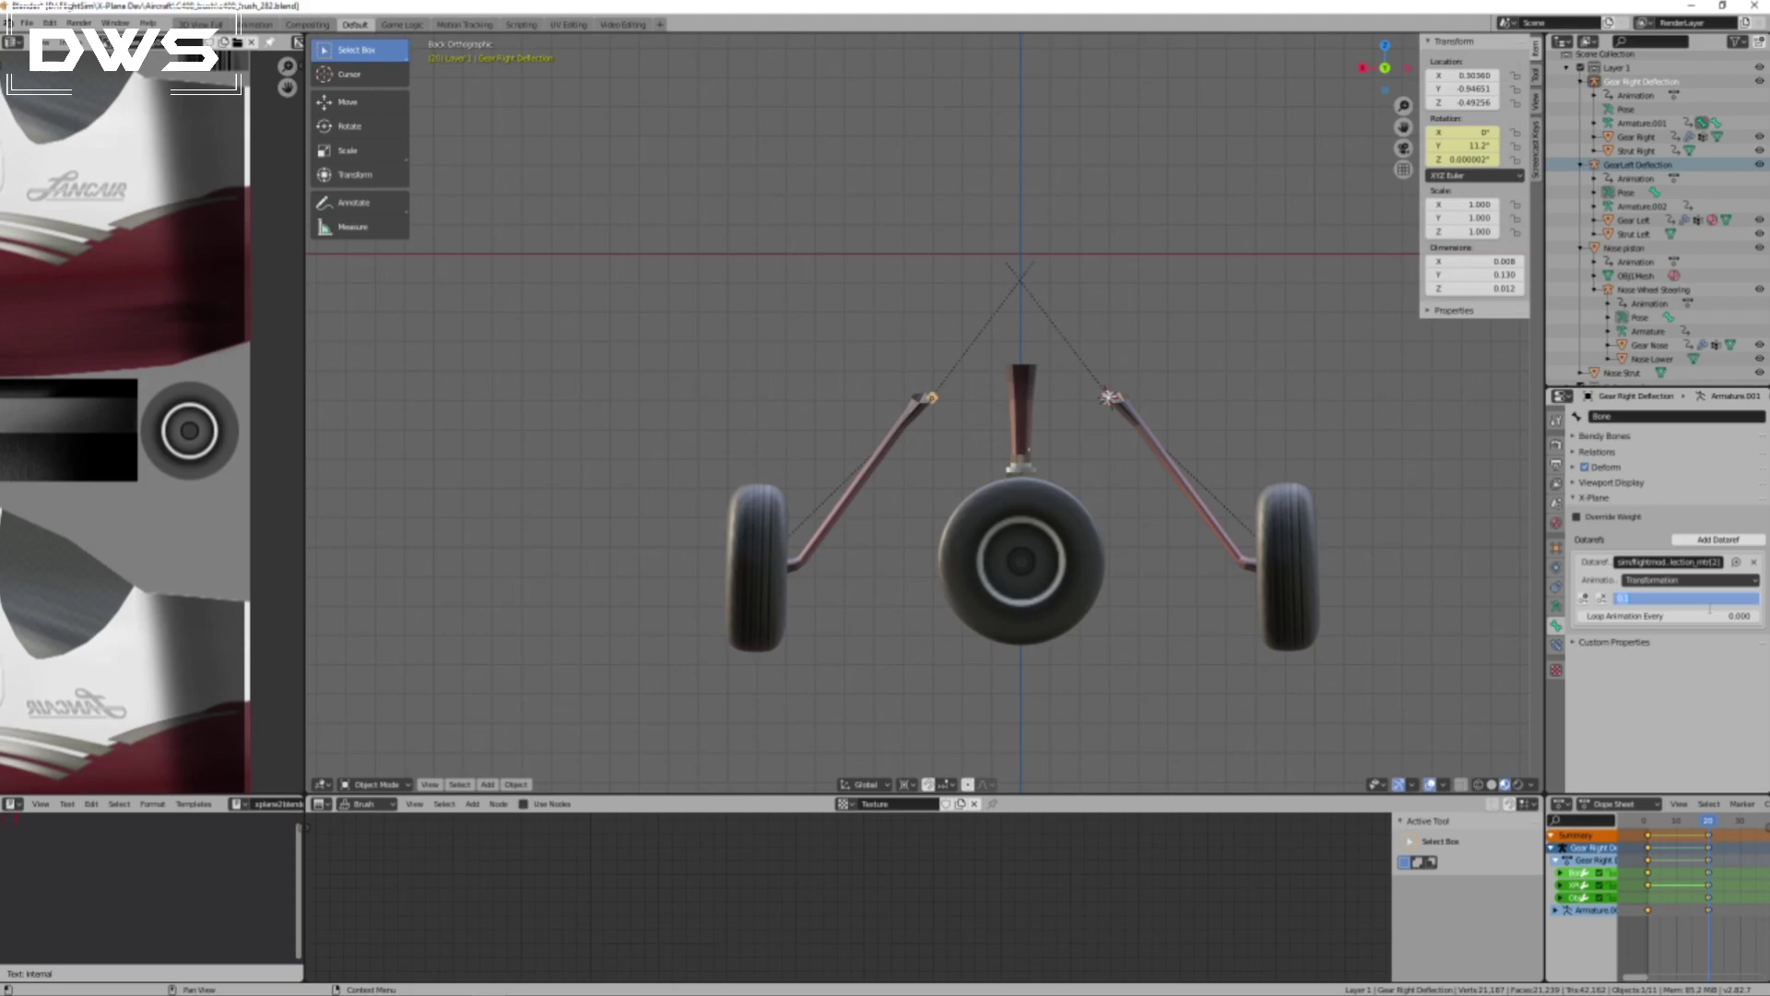
text(0.07)
key(Return)
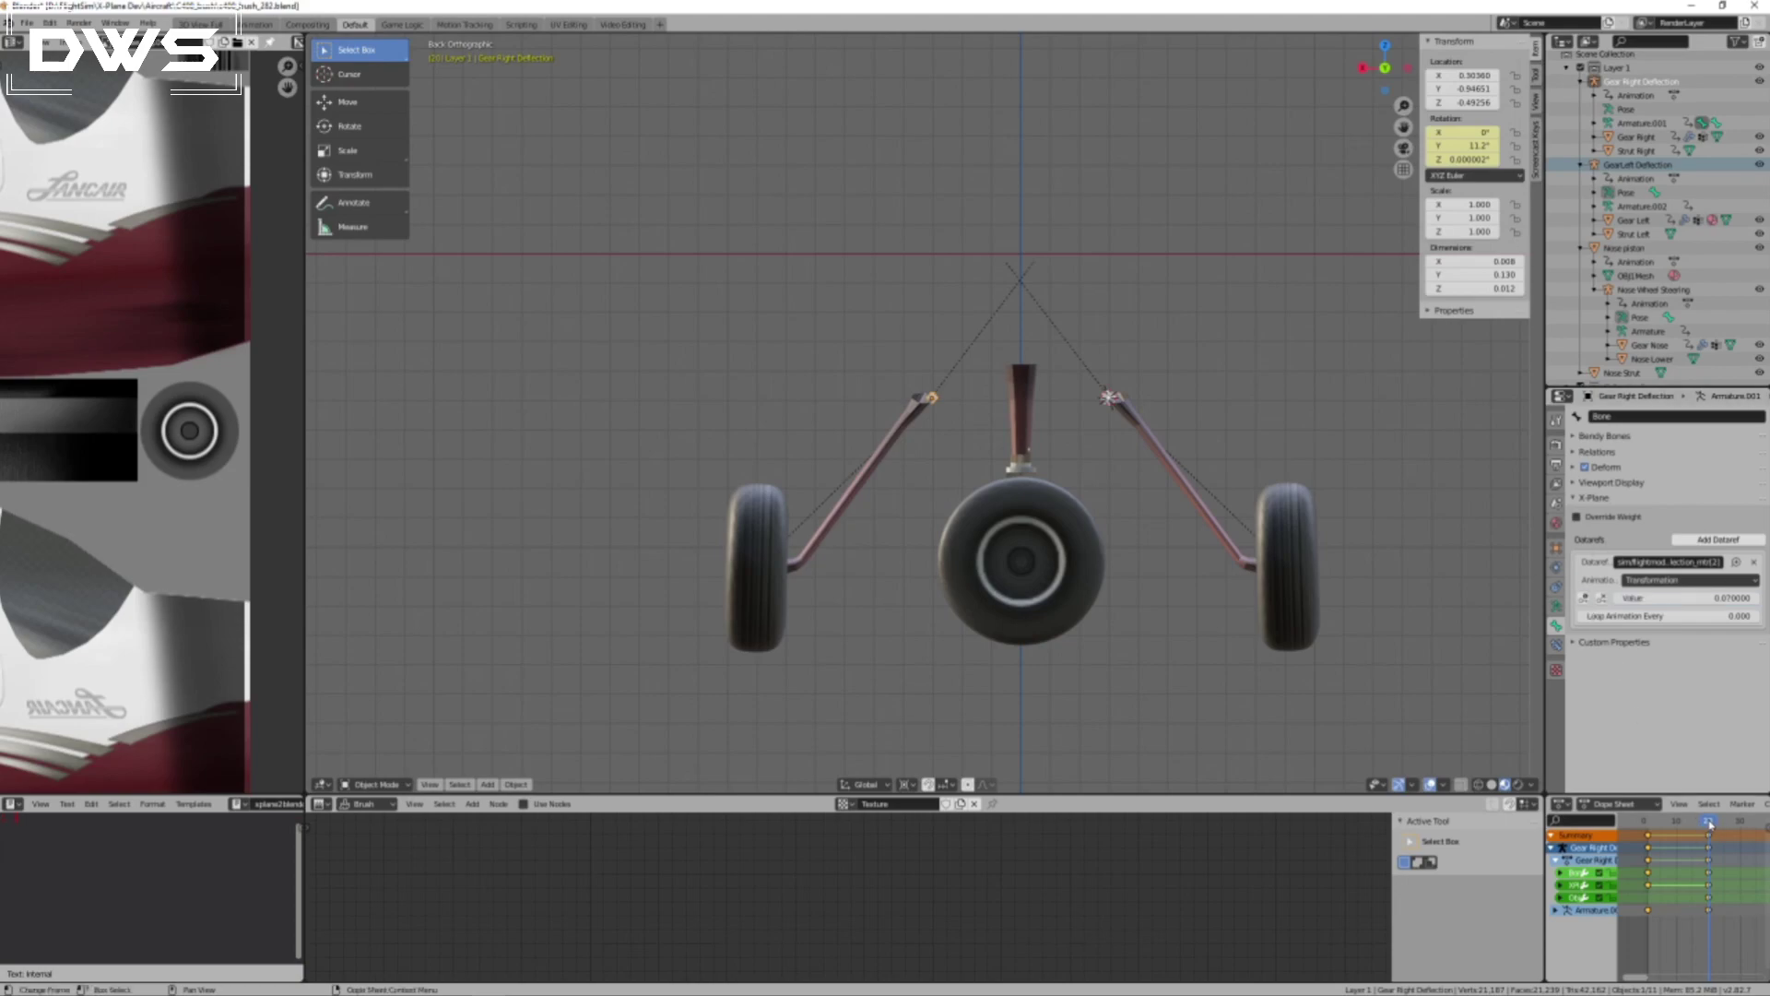
At frame 1, rotate the left gear's deflection bone about 11.4° inward and insert a Rotation keyframe for it.
drag(1711, 823, 1647, 827)
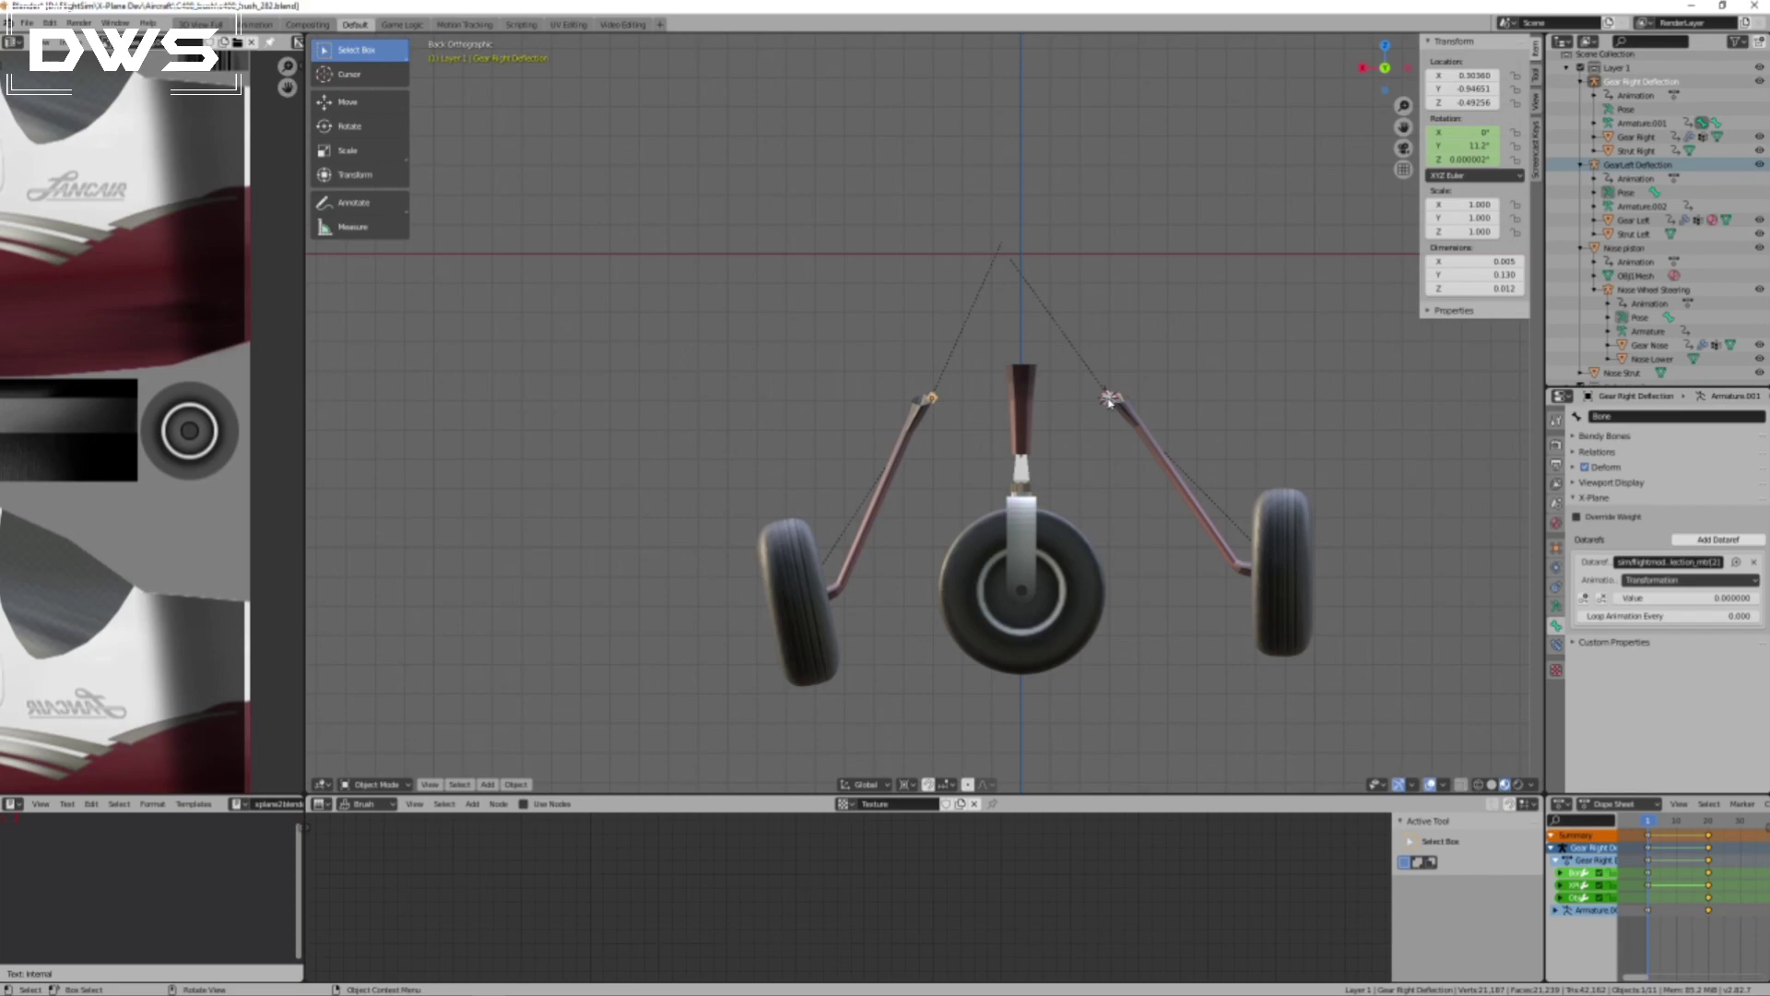
key(r)
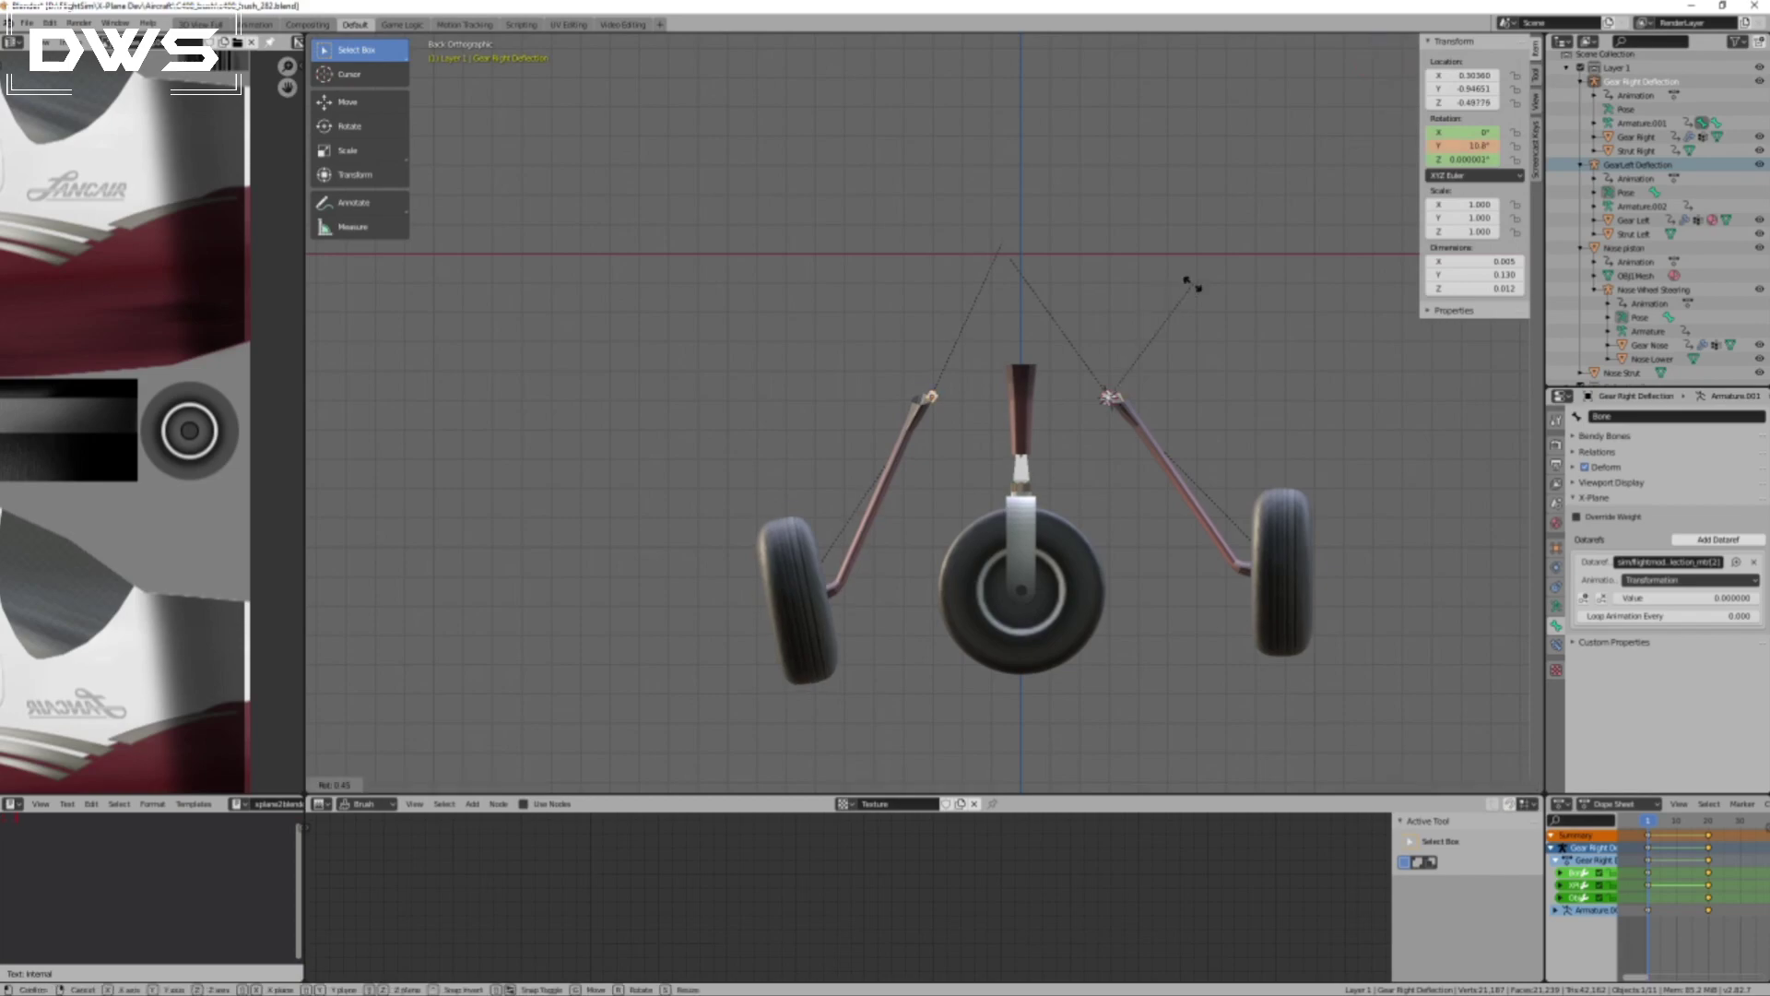
right_click(1180, 304)
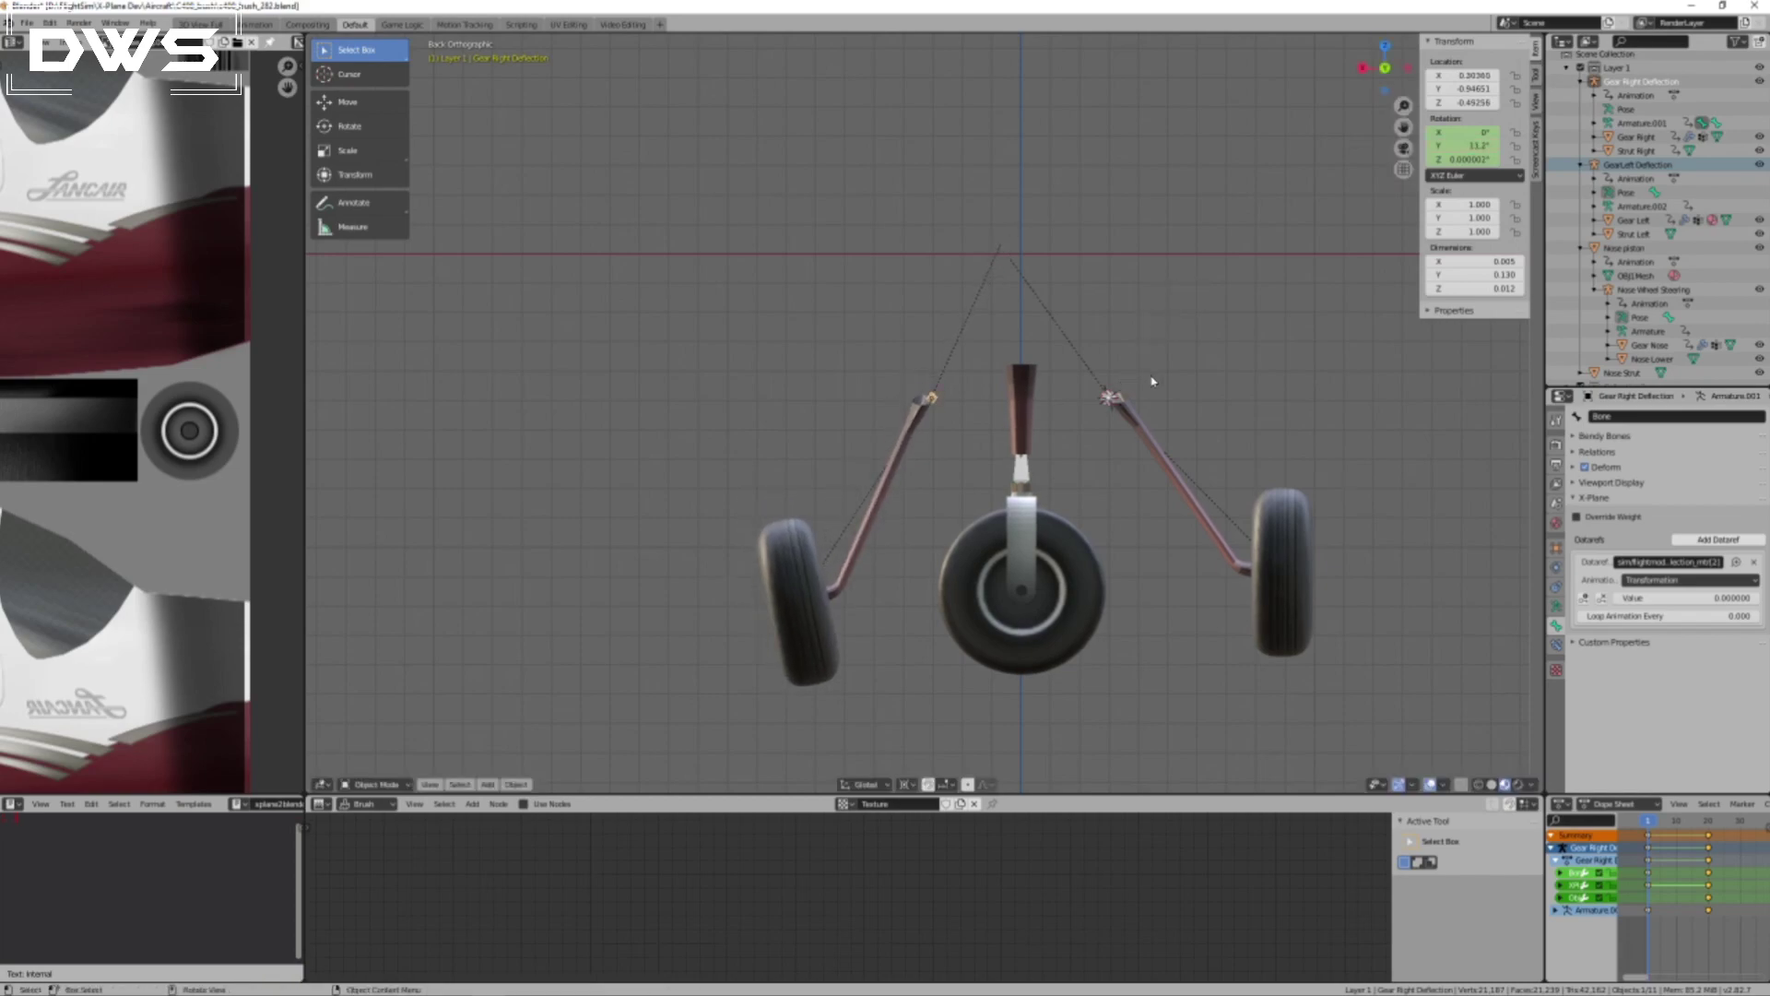
click(1109, 398)
key(r)
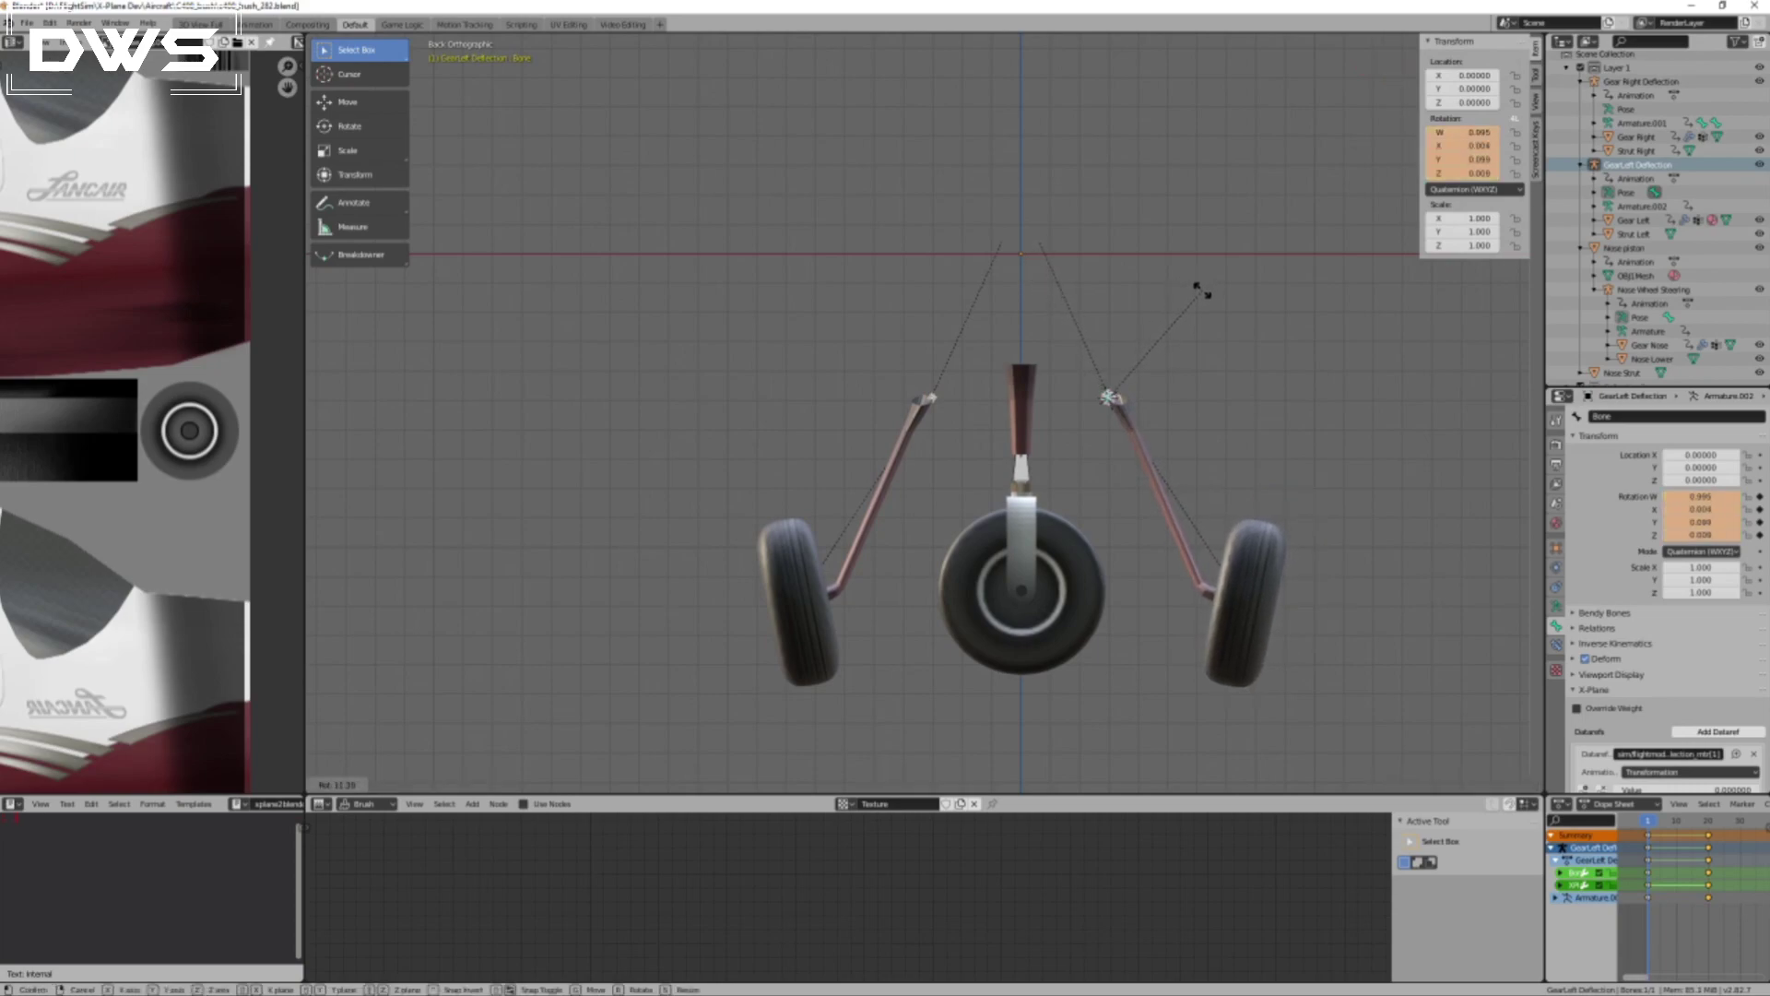
click(1203, 295)
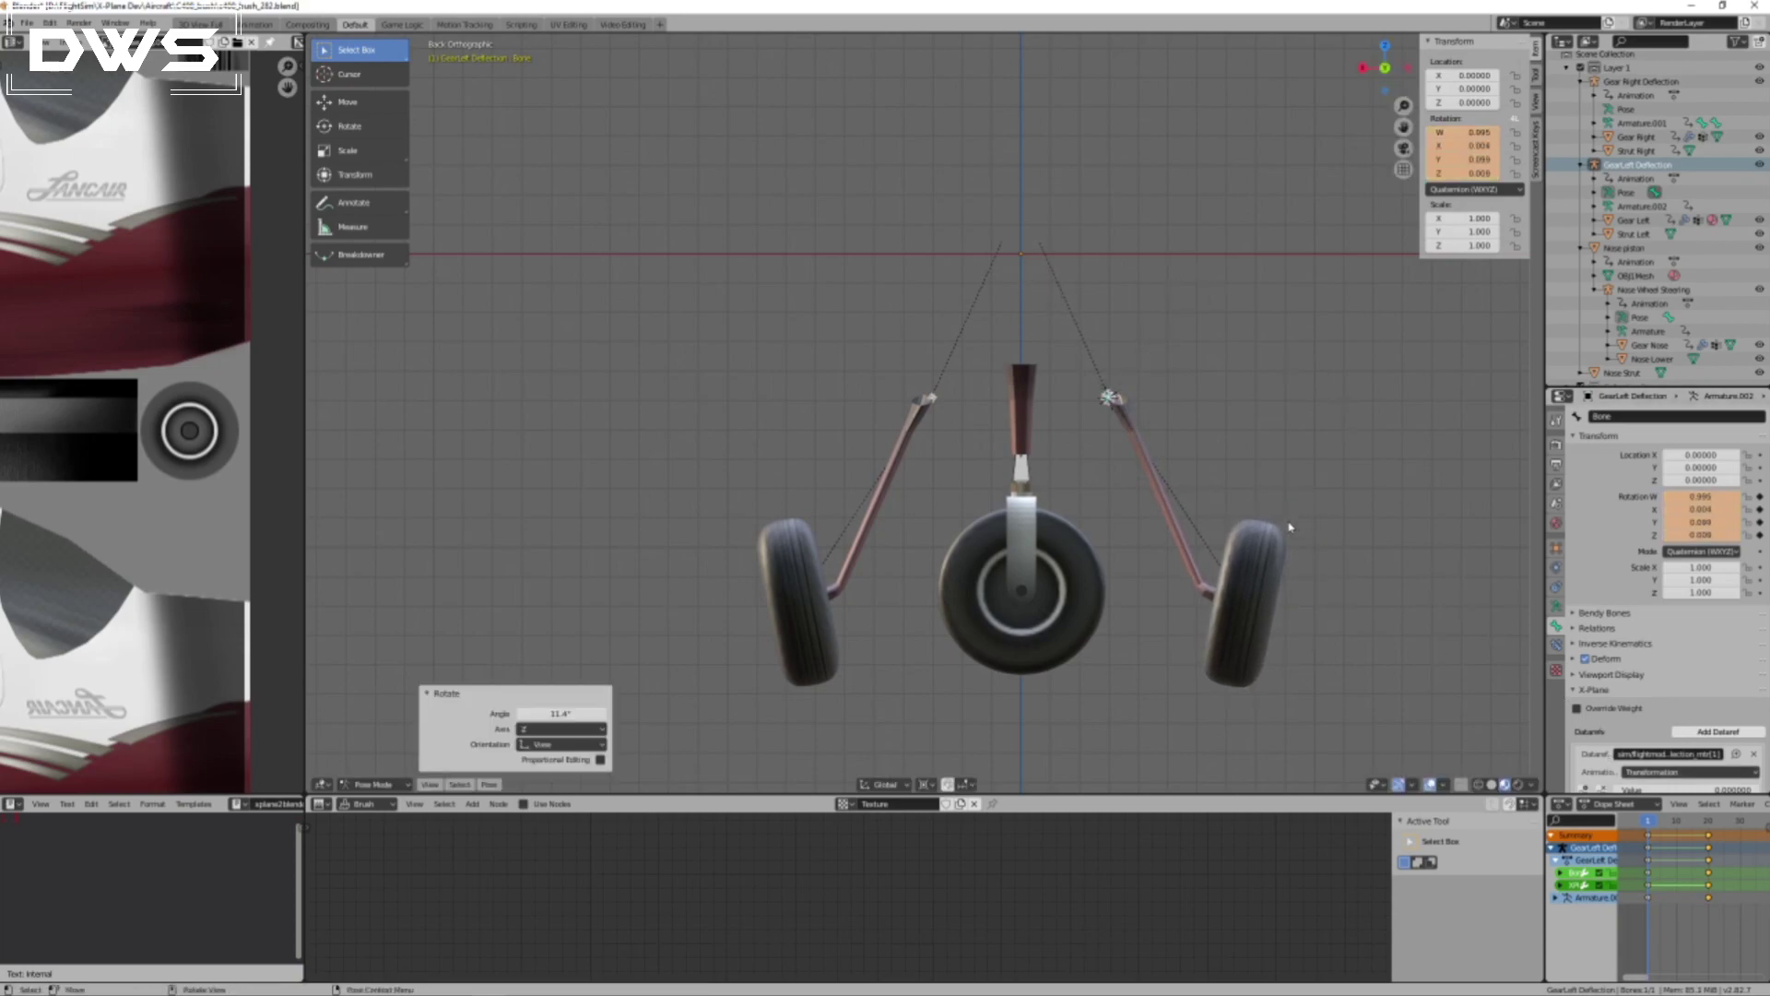
key(i)
click(1225, 448)
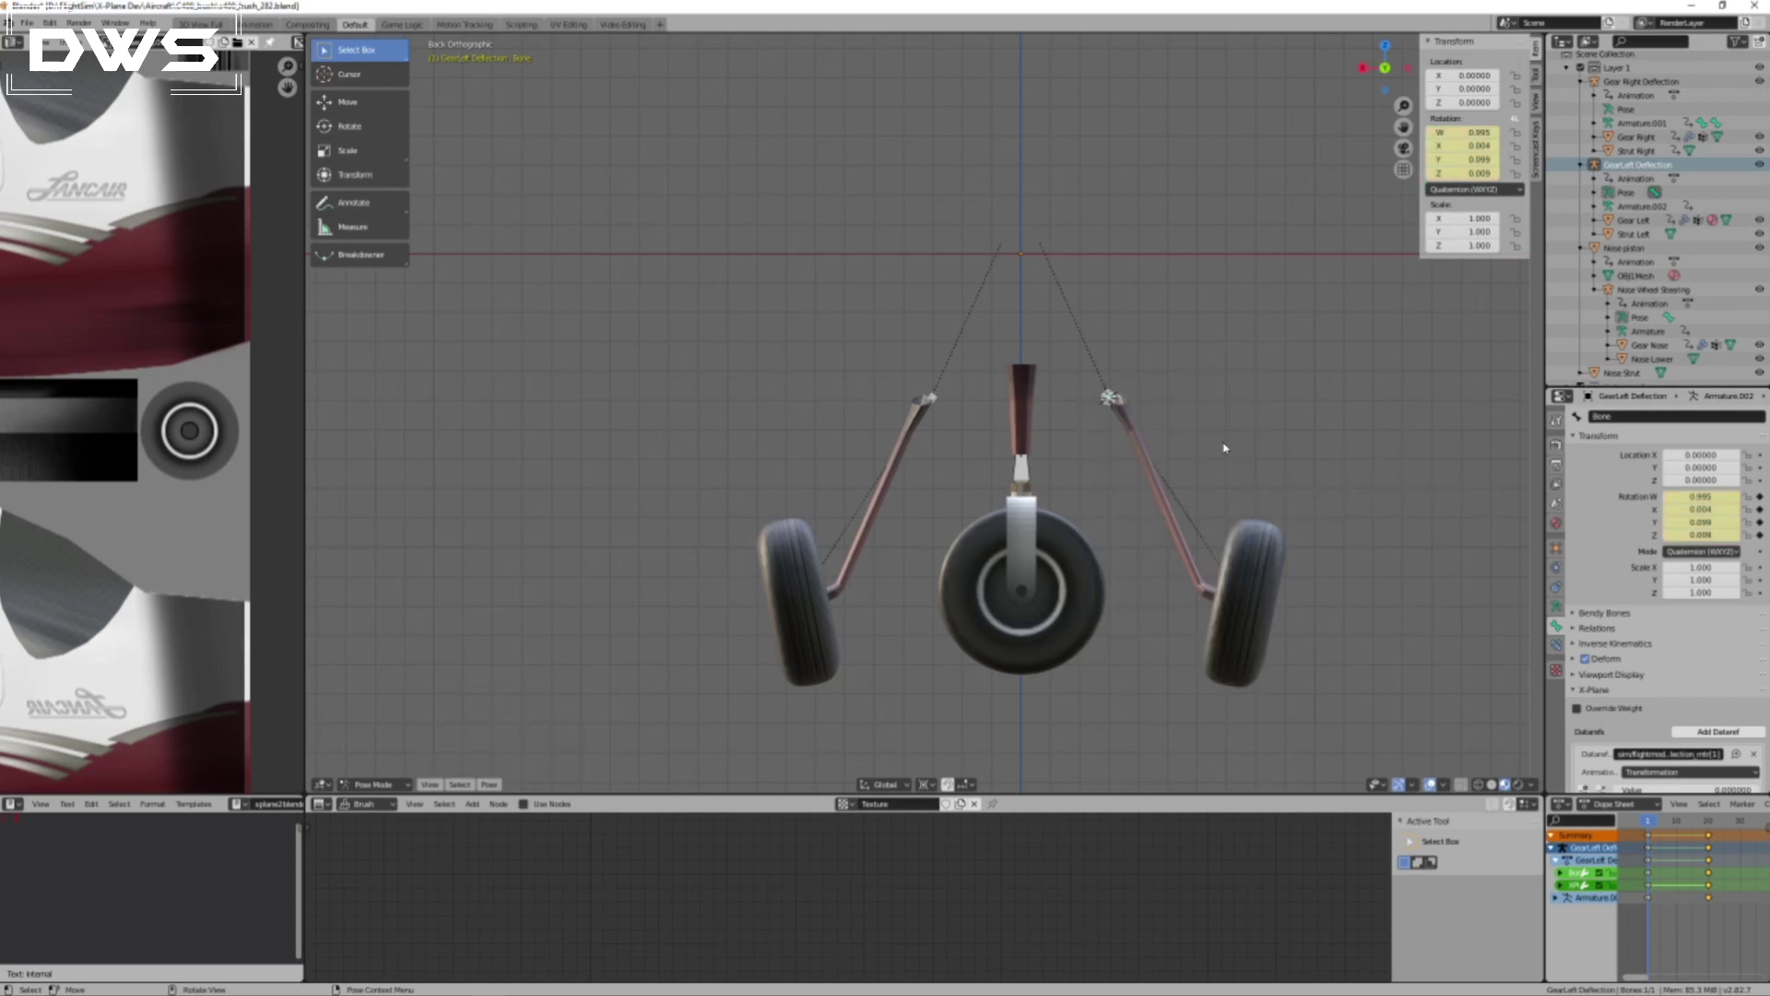
Insert a Rotation keyframe for the Gear Right Deflection armature at frame 1.
click(934, 398)
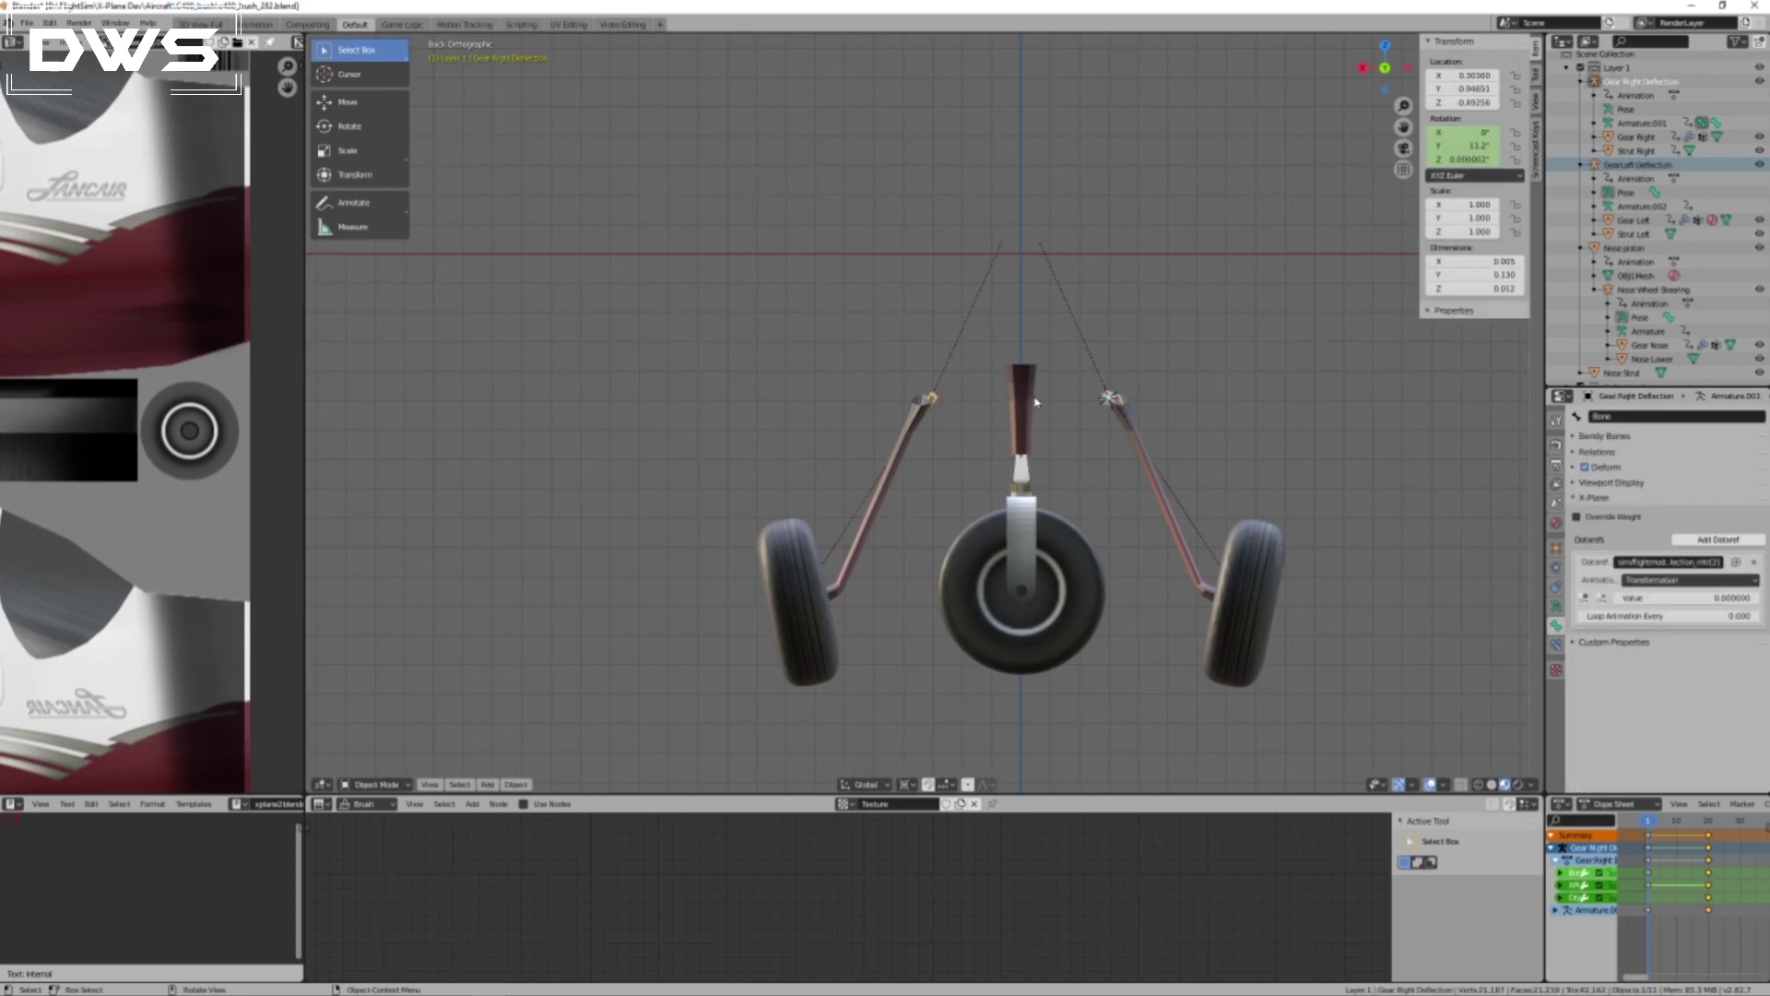
key(i)
click(1003, 400)
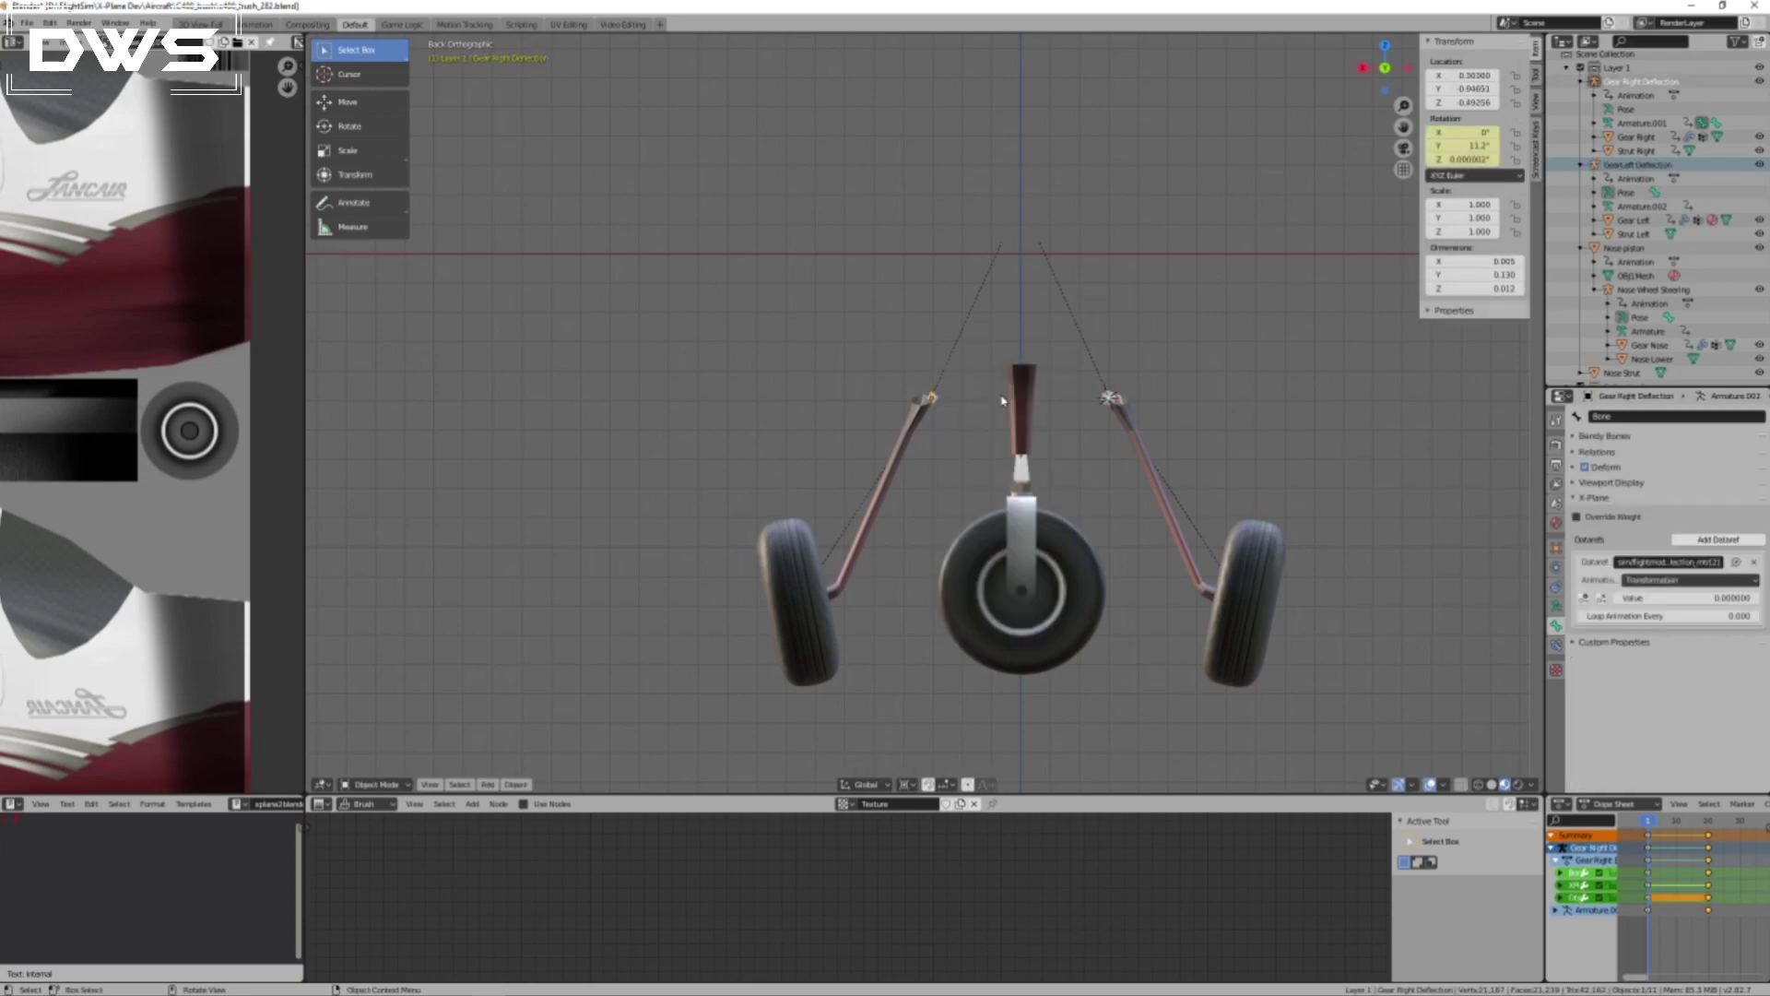
Scrub between frames 1 and 20 to check the gear deflection and the left gear's dataref values.
drag(1650, 823, 1710, 831)
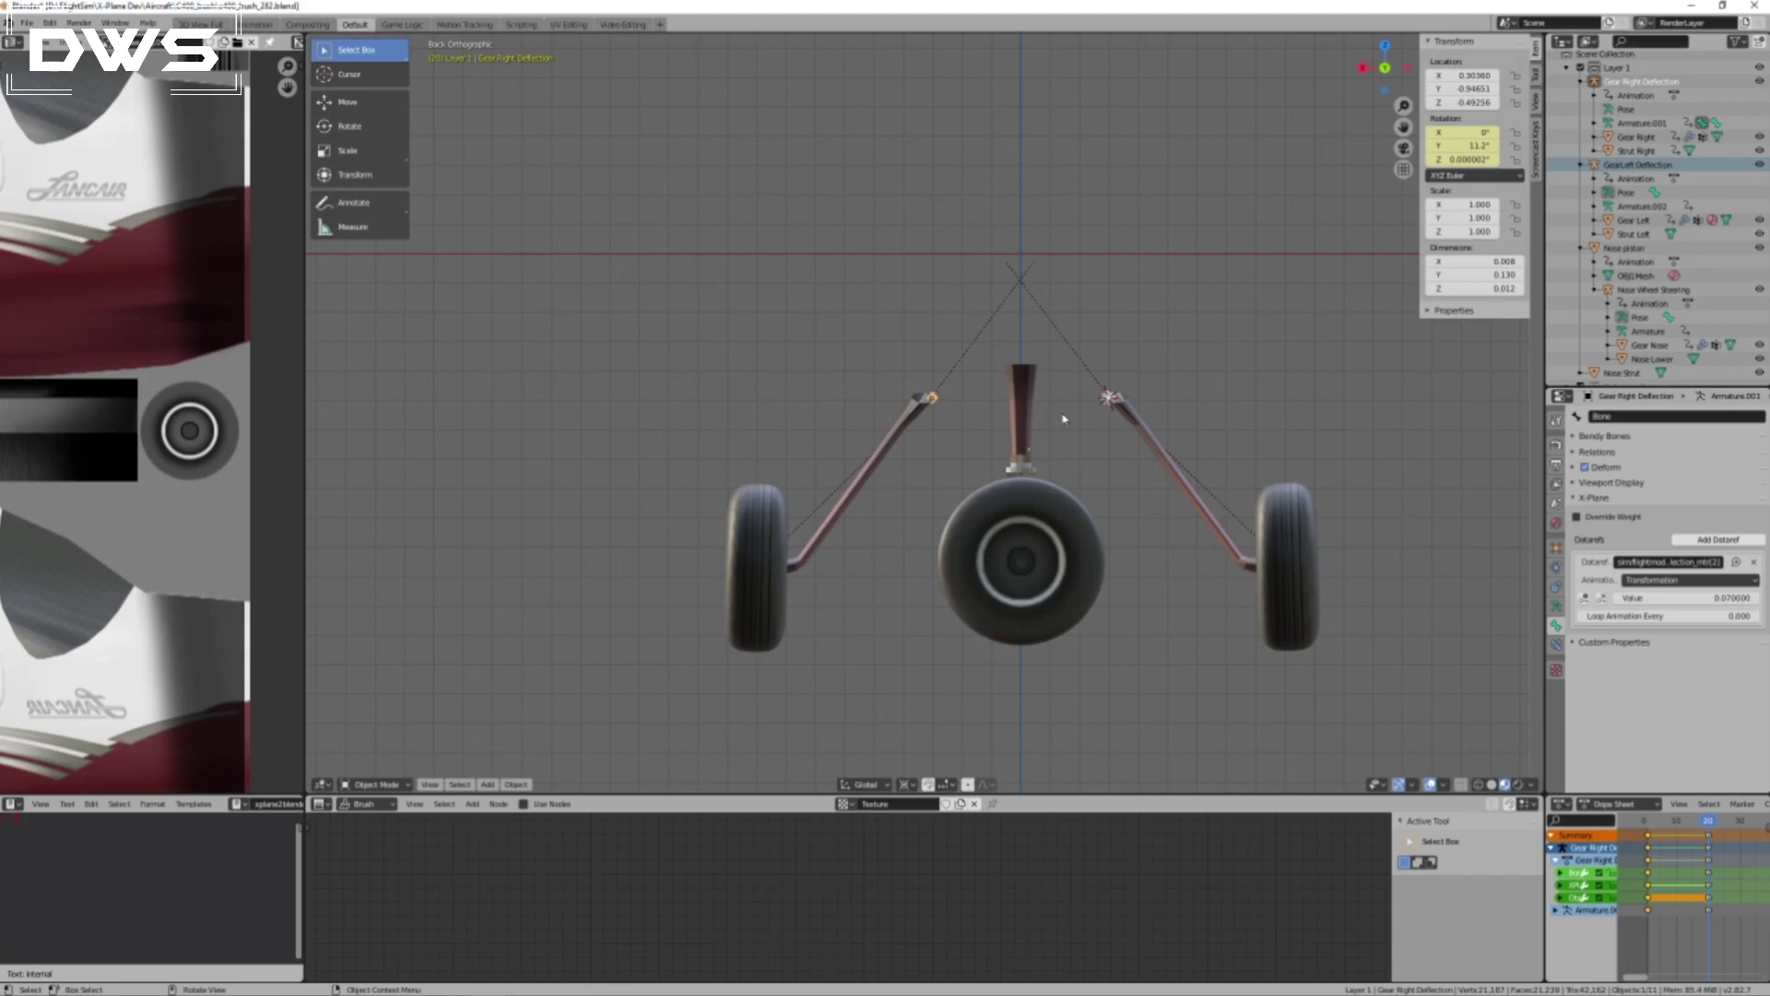
click(1109, 400)
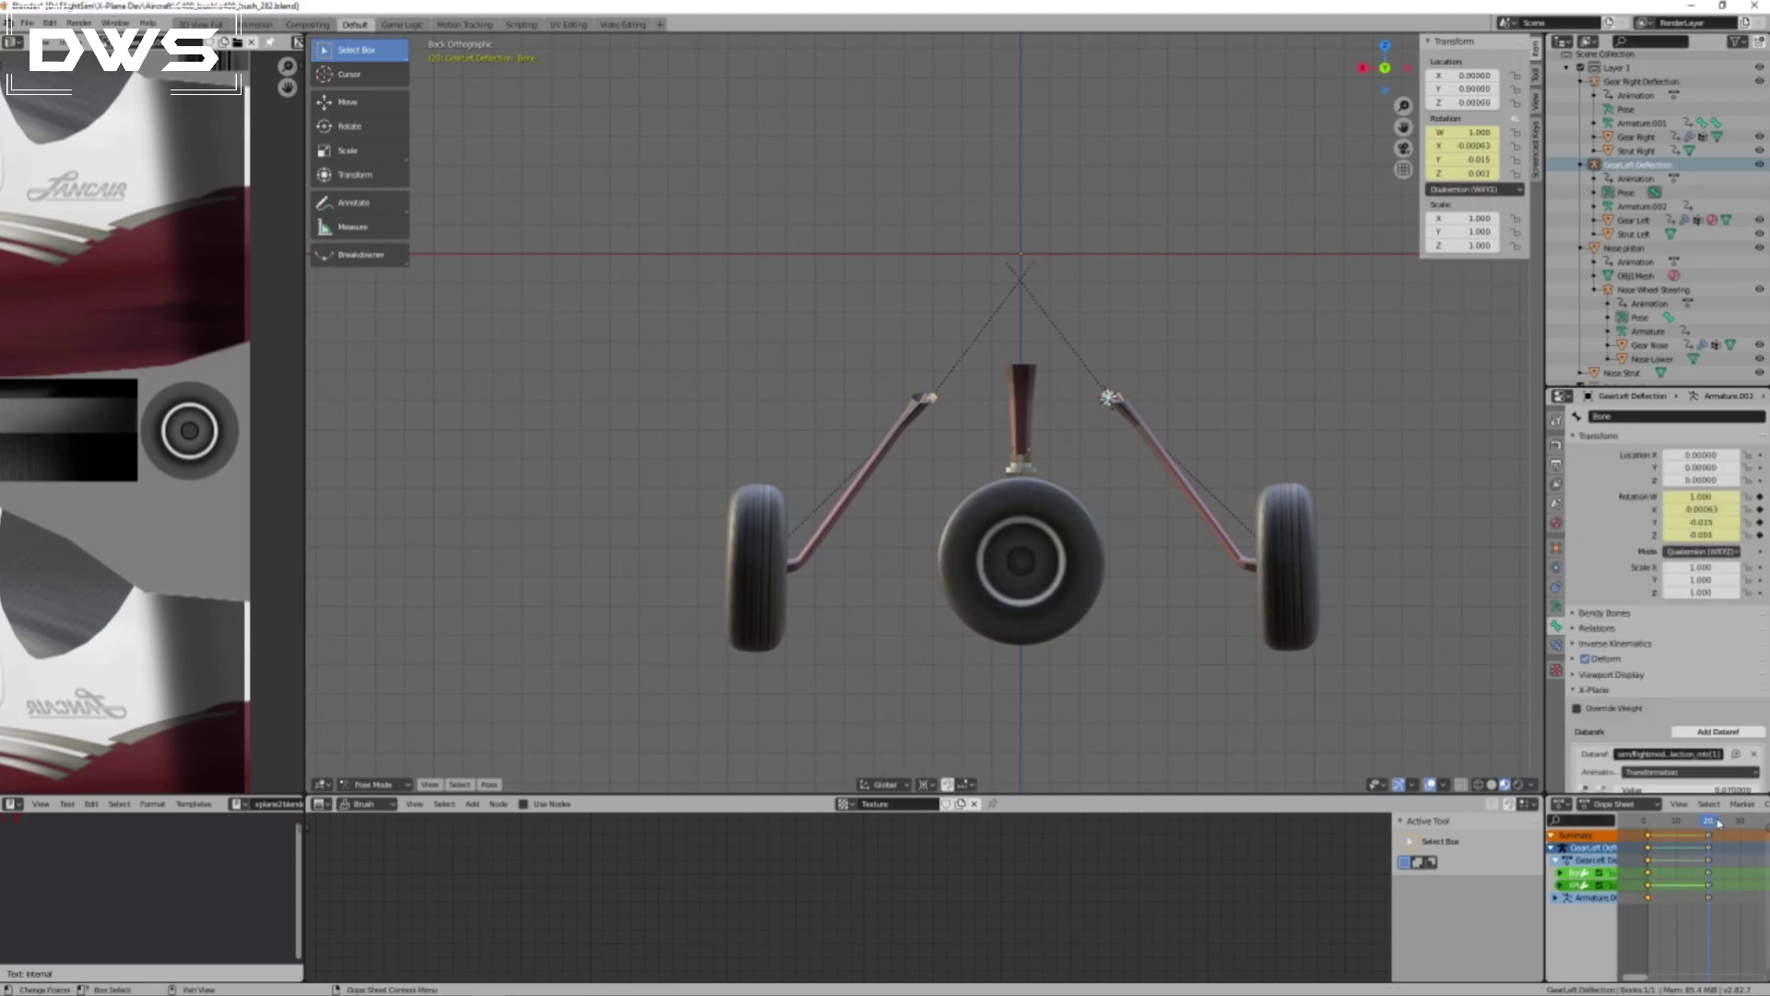
drag(1711, 824, 1652, 822)
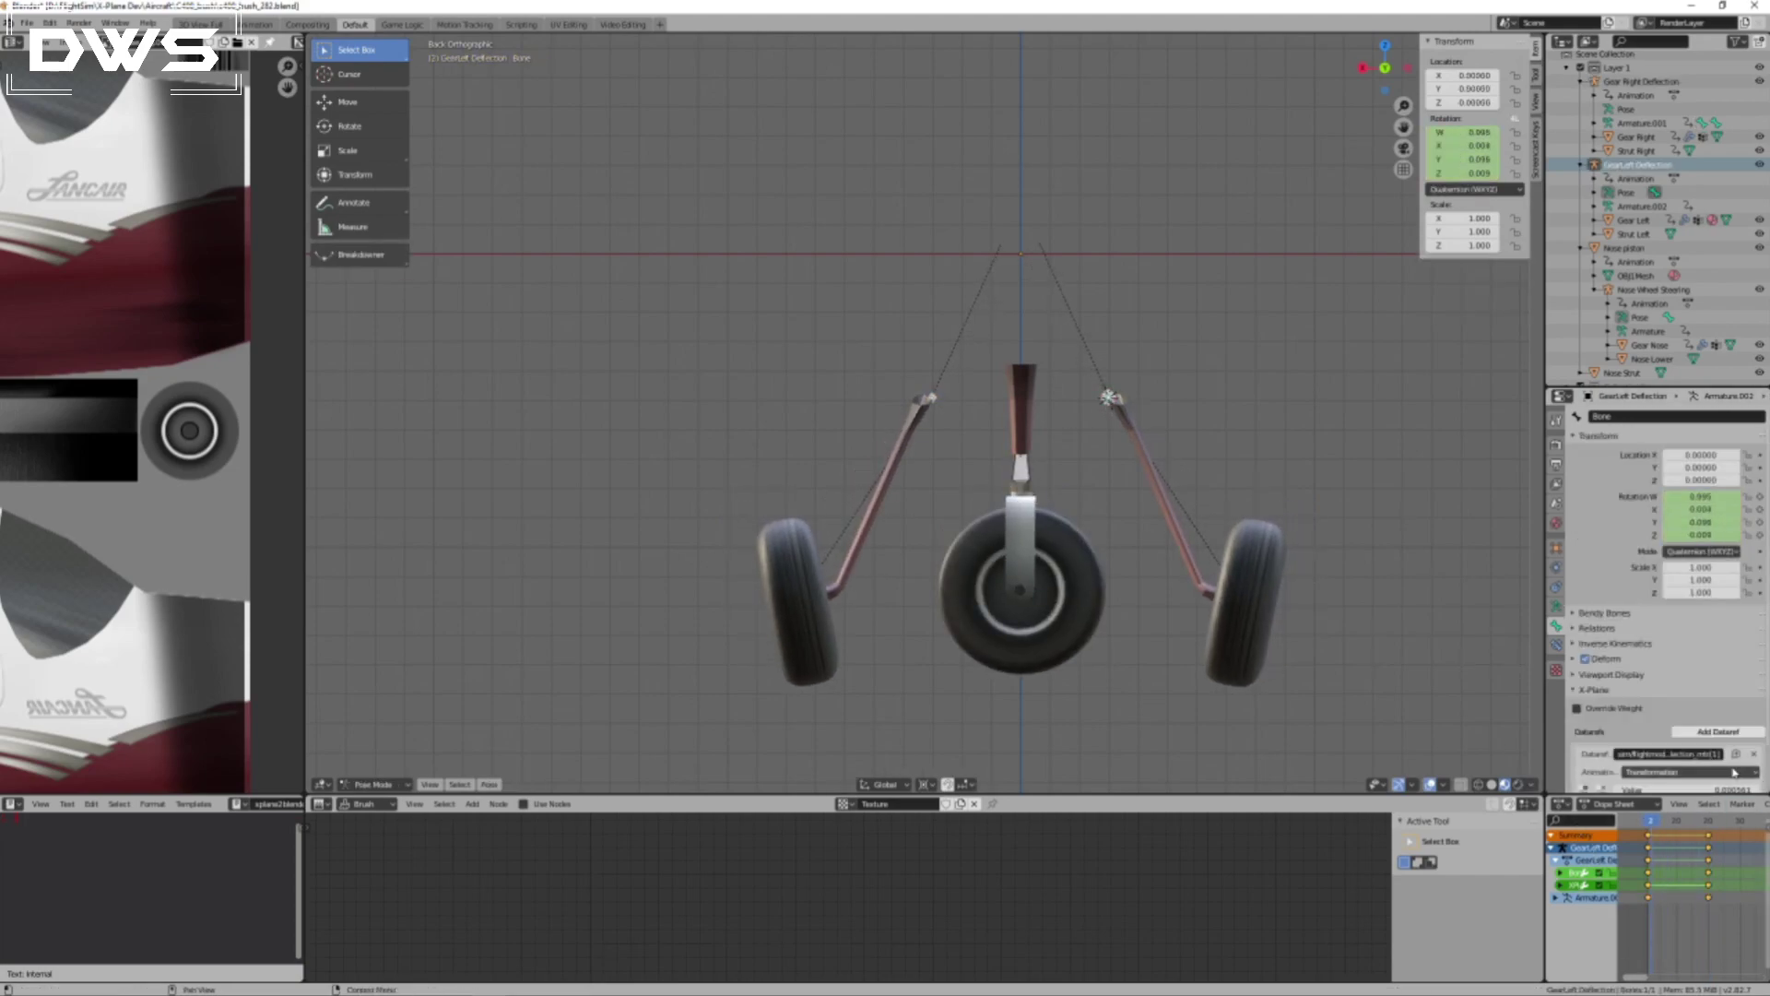
scroll(1625, 609, down, 2)
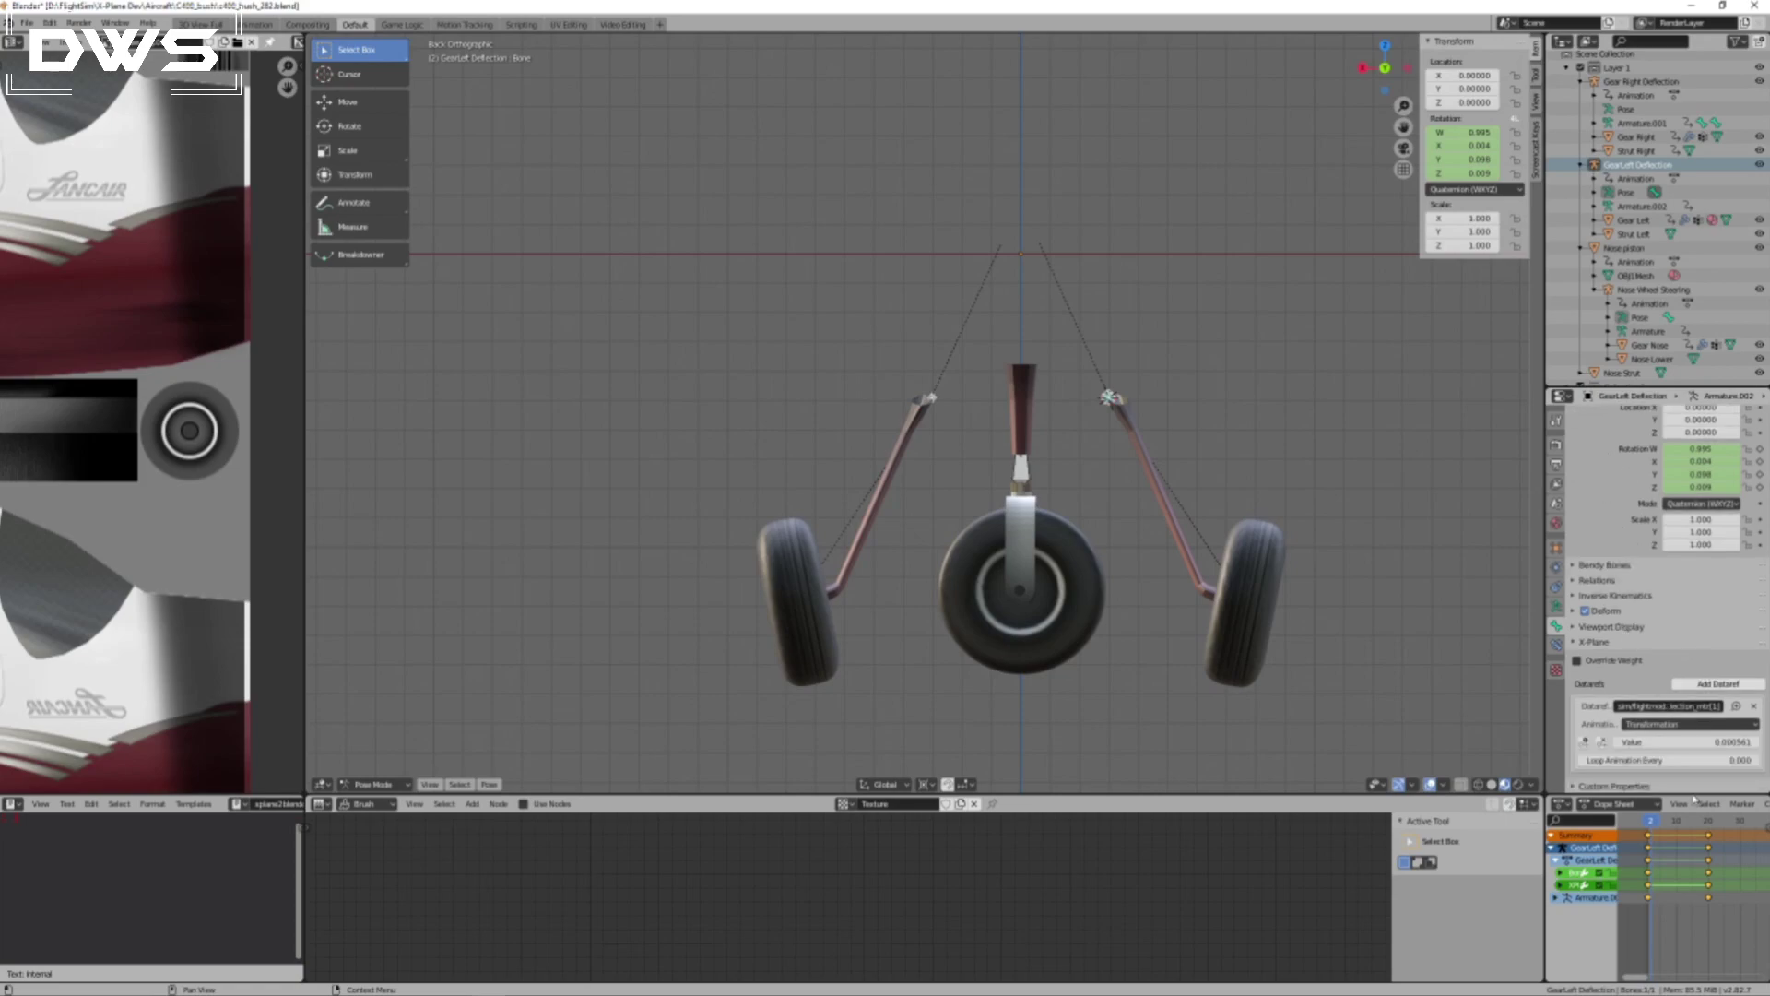
drag(1655, 825, 1709, 824)
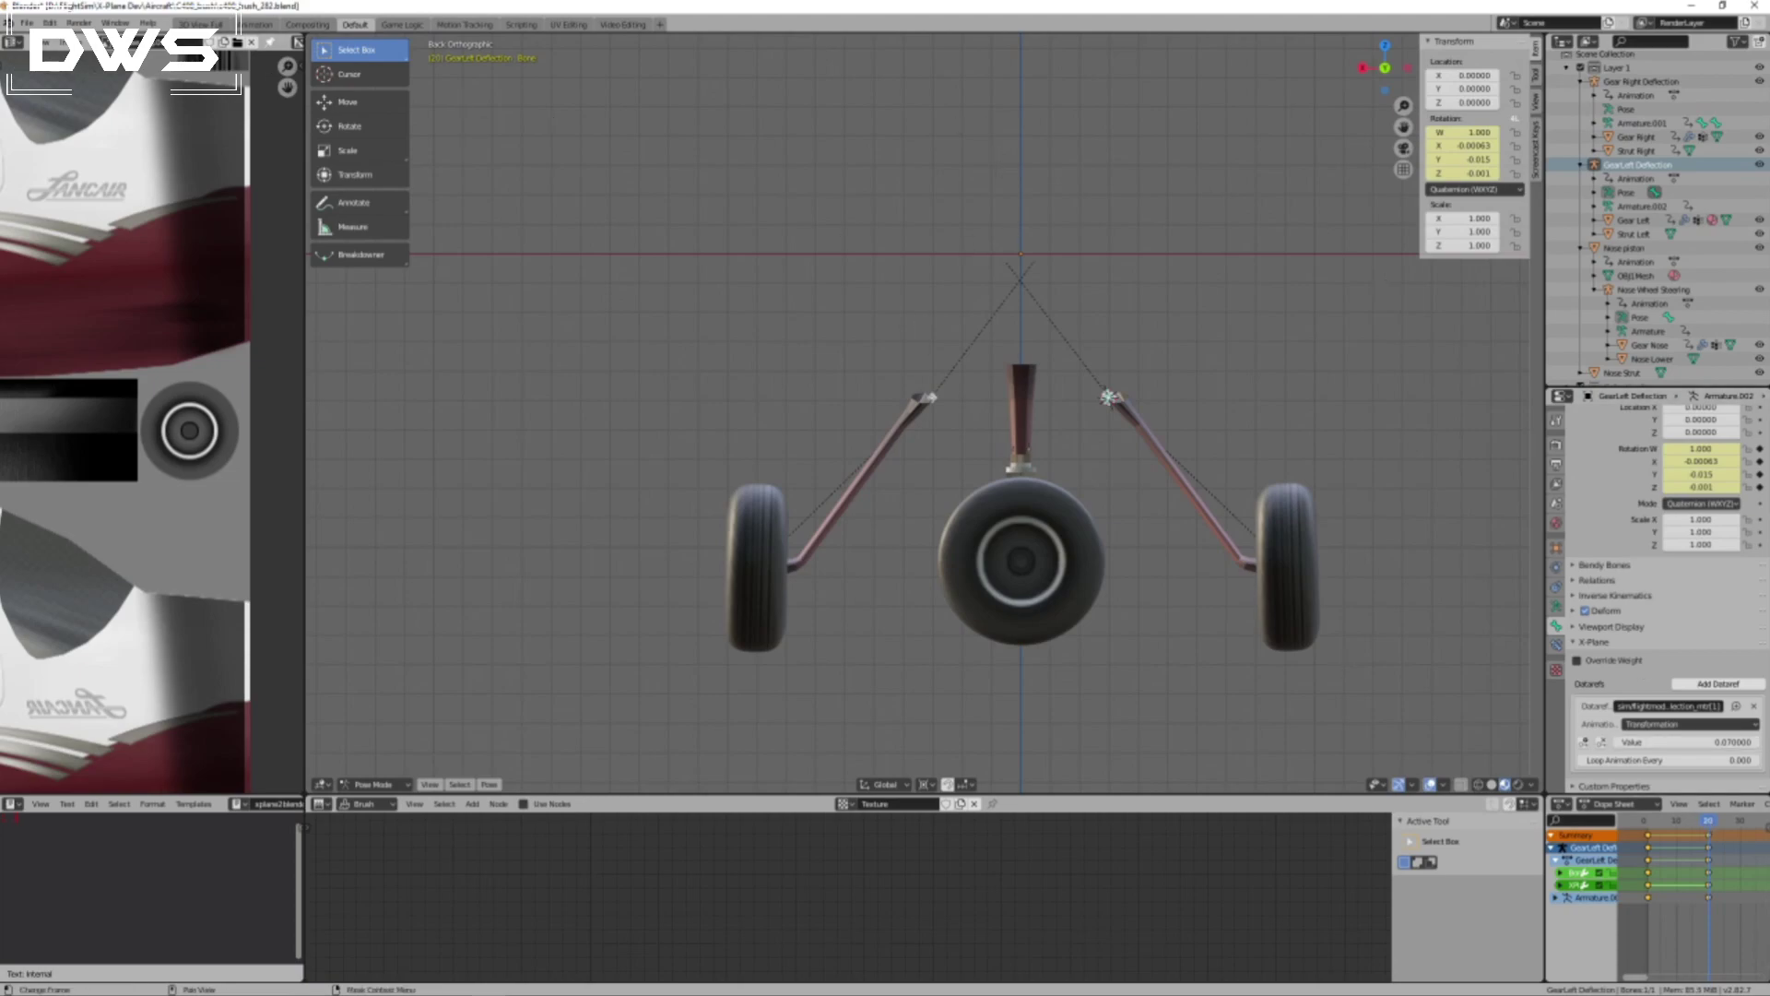
Save the Blender file and export the gear_bush collection as an X-Plane OBJ from the scene settings.
click(26, 22)
scroll(1644, 544, up, 2)
click(1556, 504)
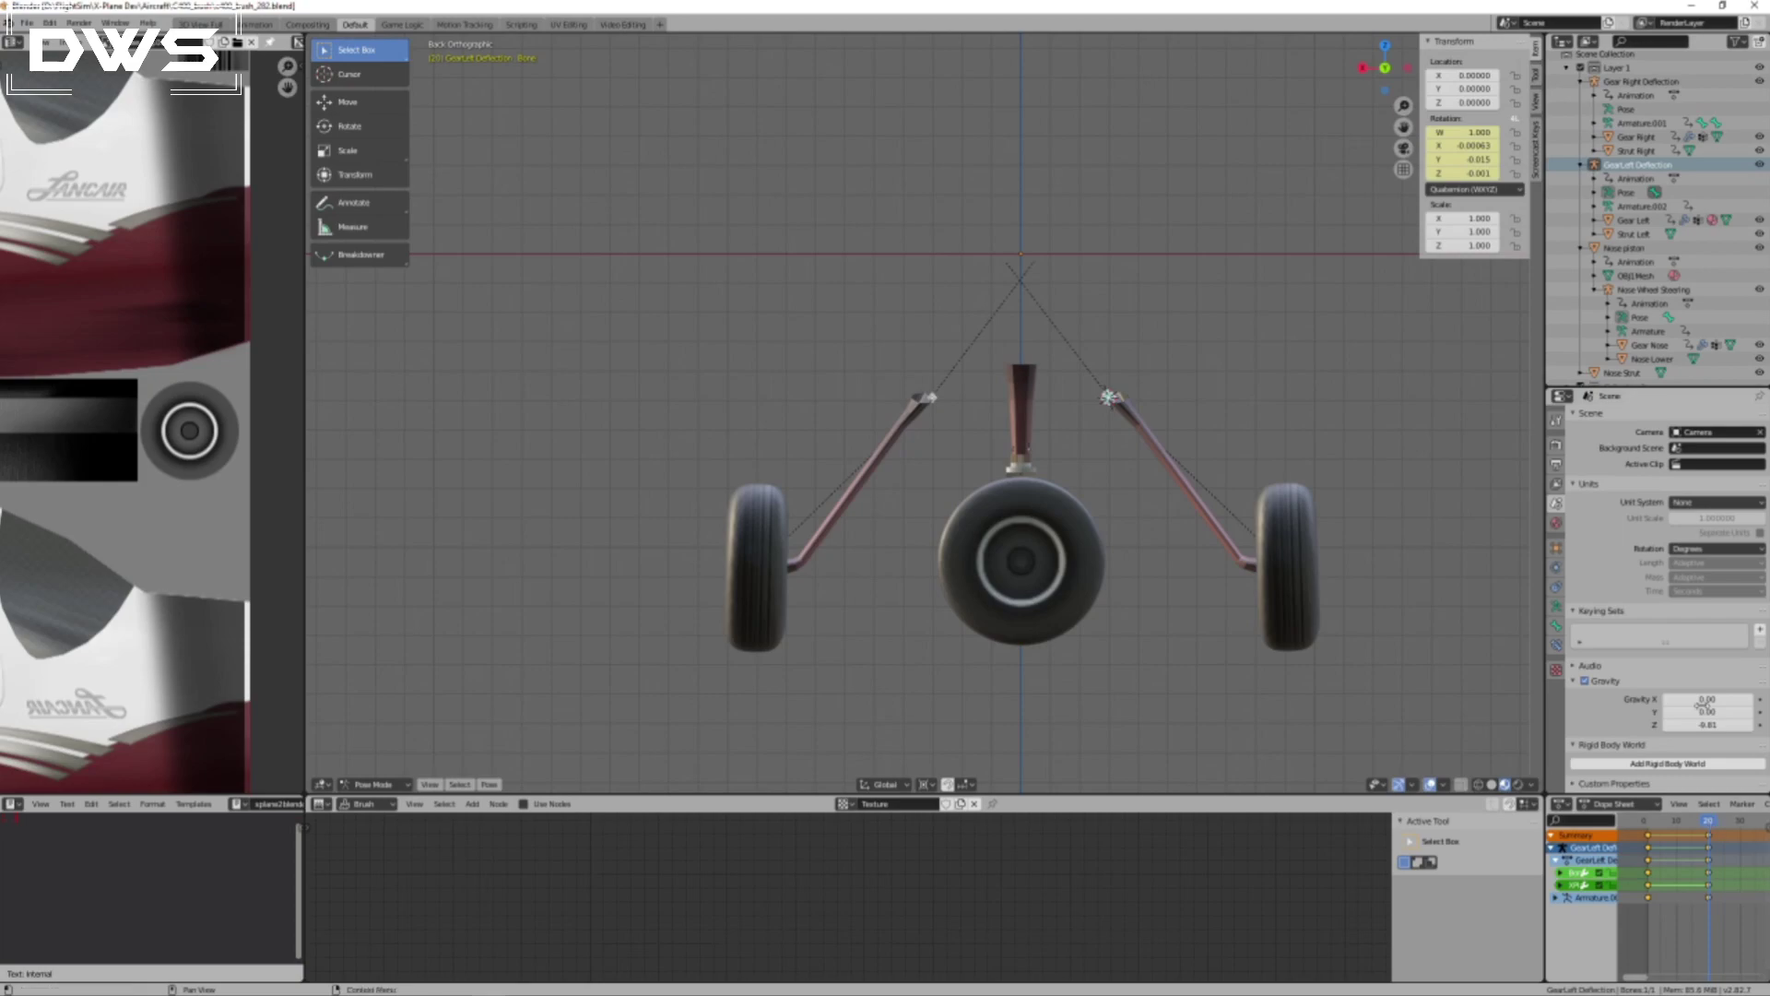
scroll(1674, 614, down, 10)
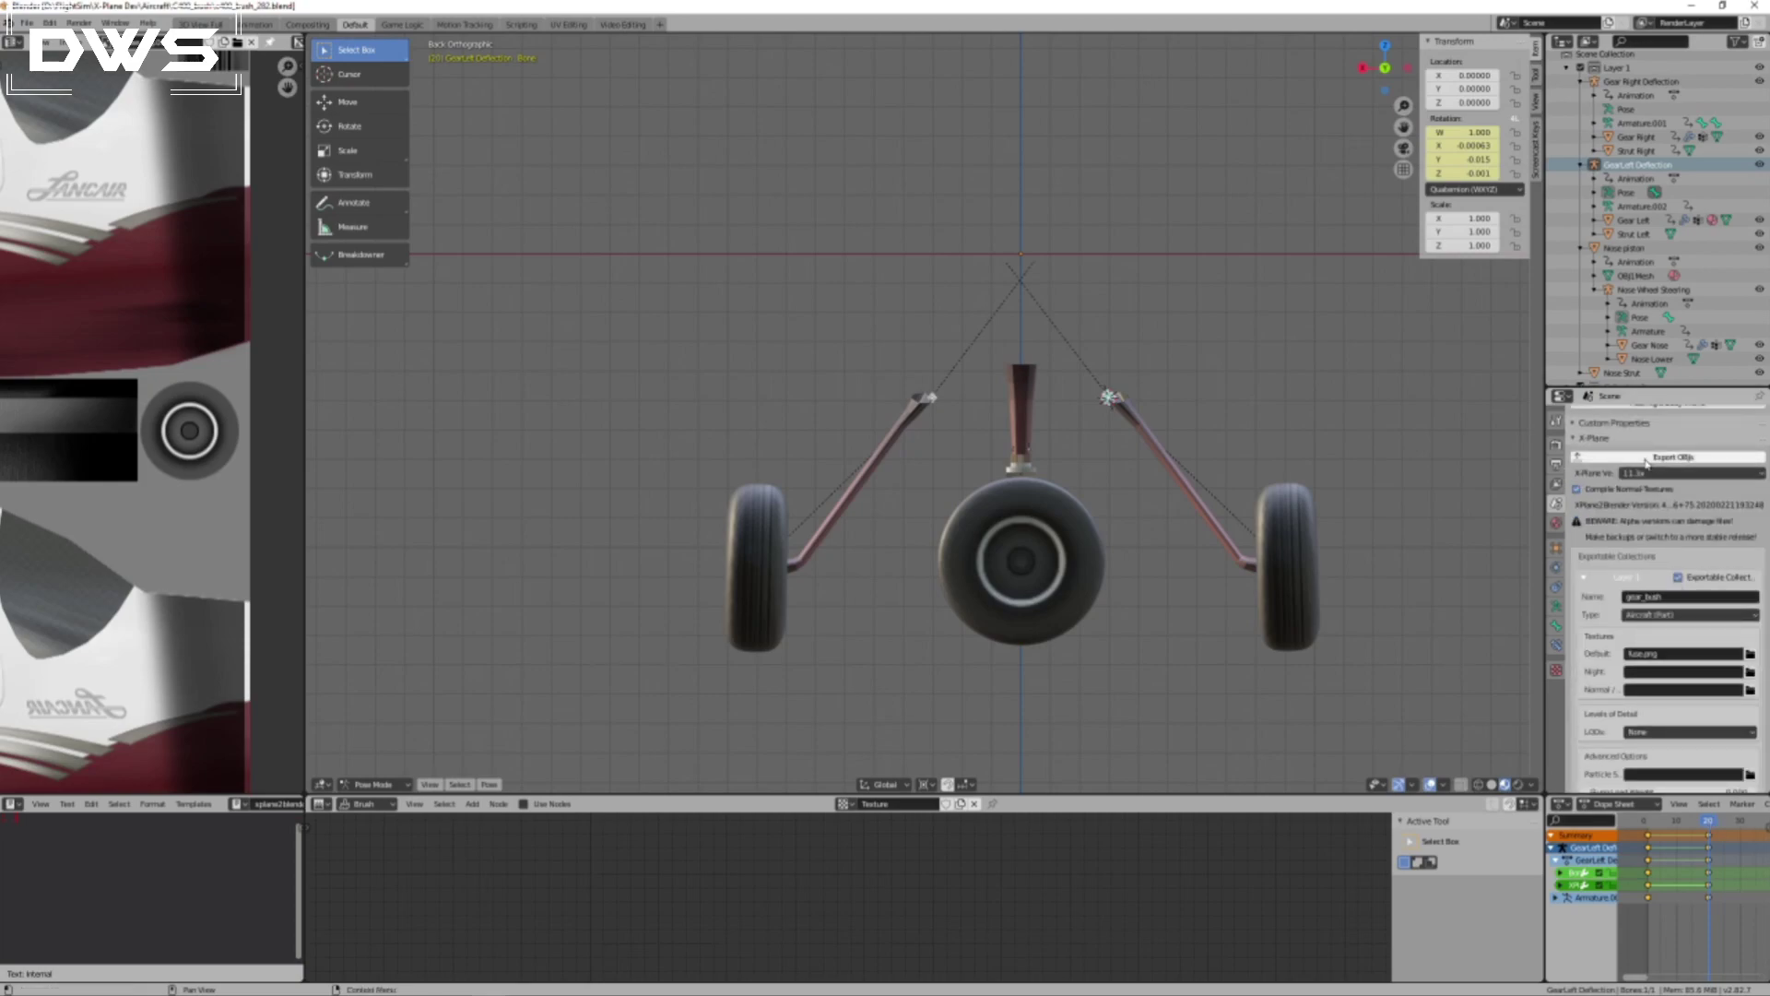
scroll(1704, 585, down, 3)
scroll(1702, 581, up, 3)
click(1677, 458)
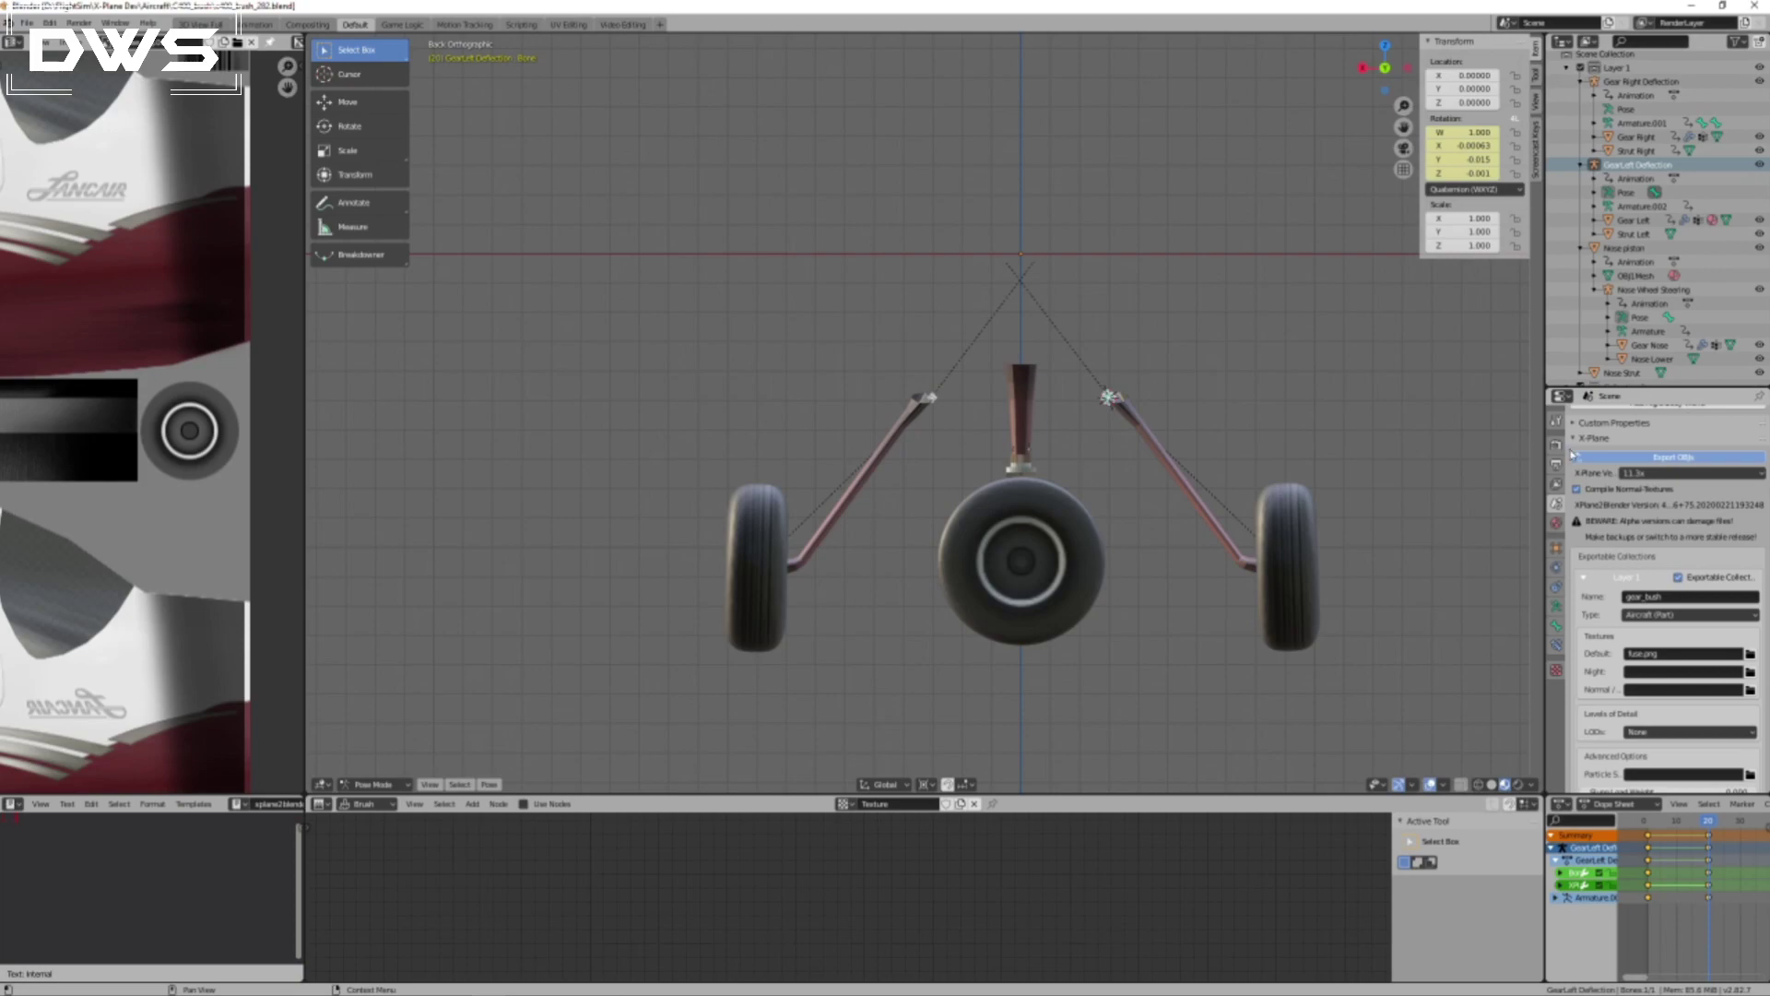
scroll(1615, 432, down, 3)
scroll(1616, 464, up, 5)
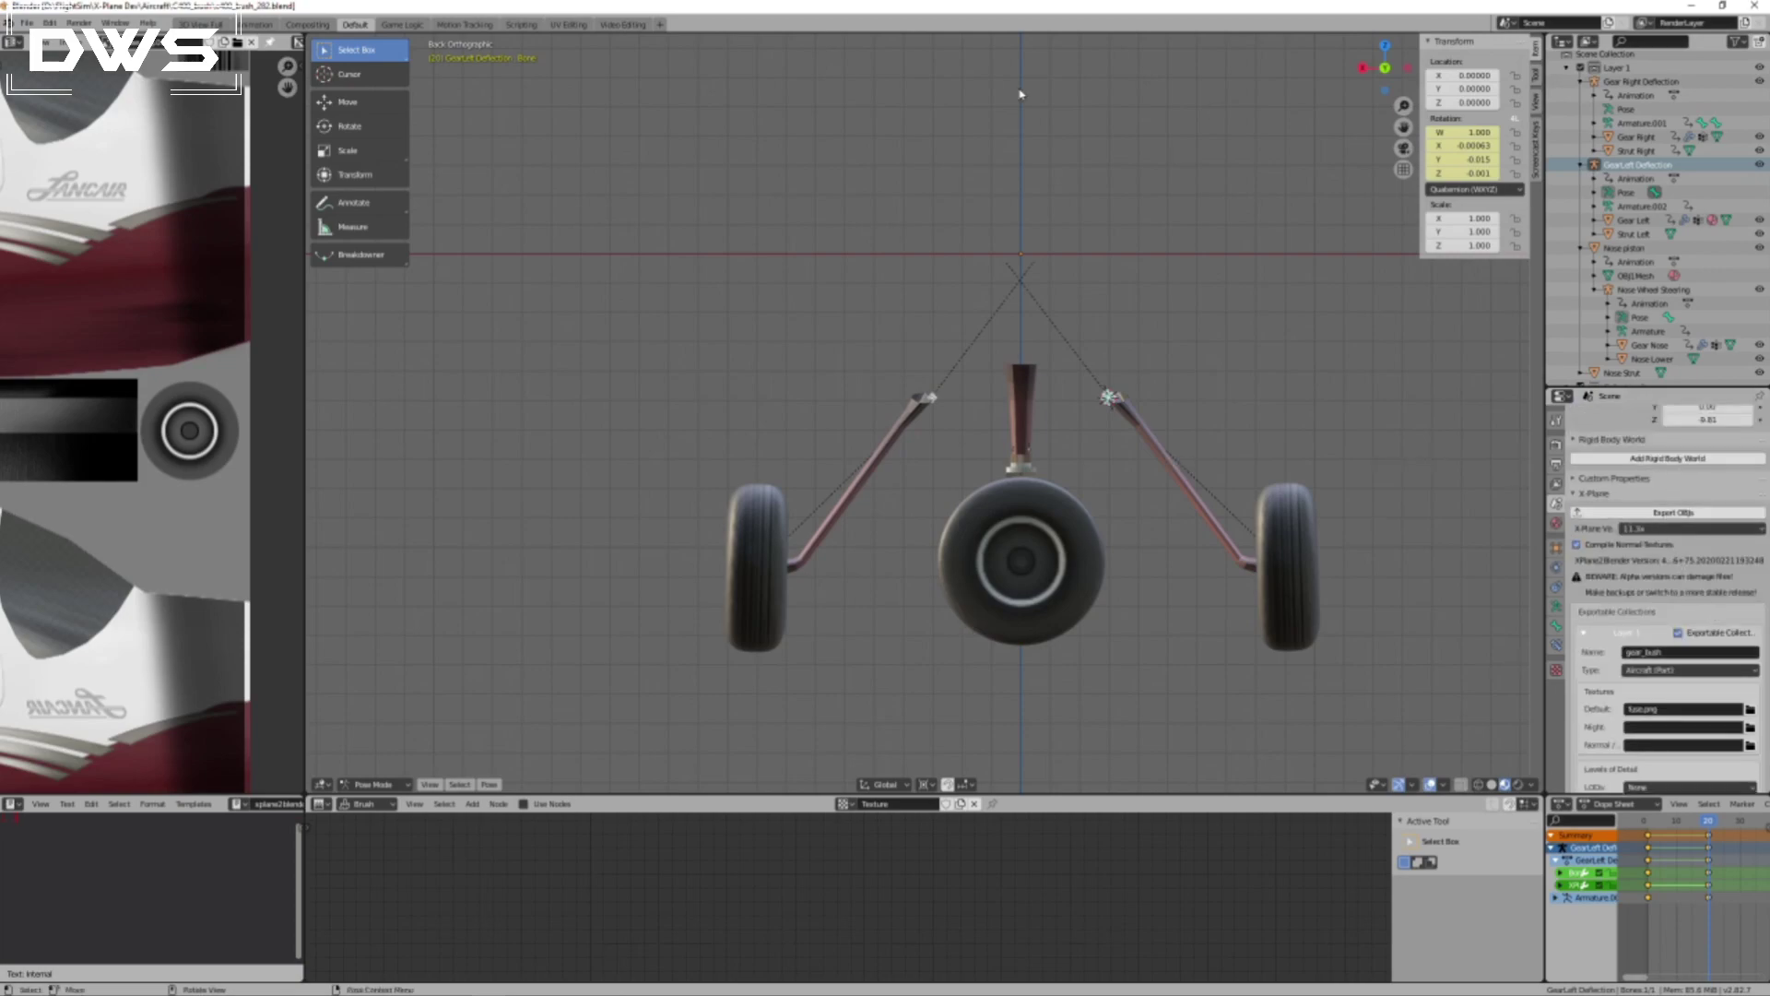
Switch to File Explorer and open the Columbia 400 folder under X-Plane 11's Aircraft/Extra Aircraft directory.
click(1694, 5)
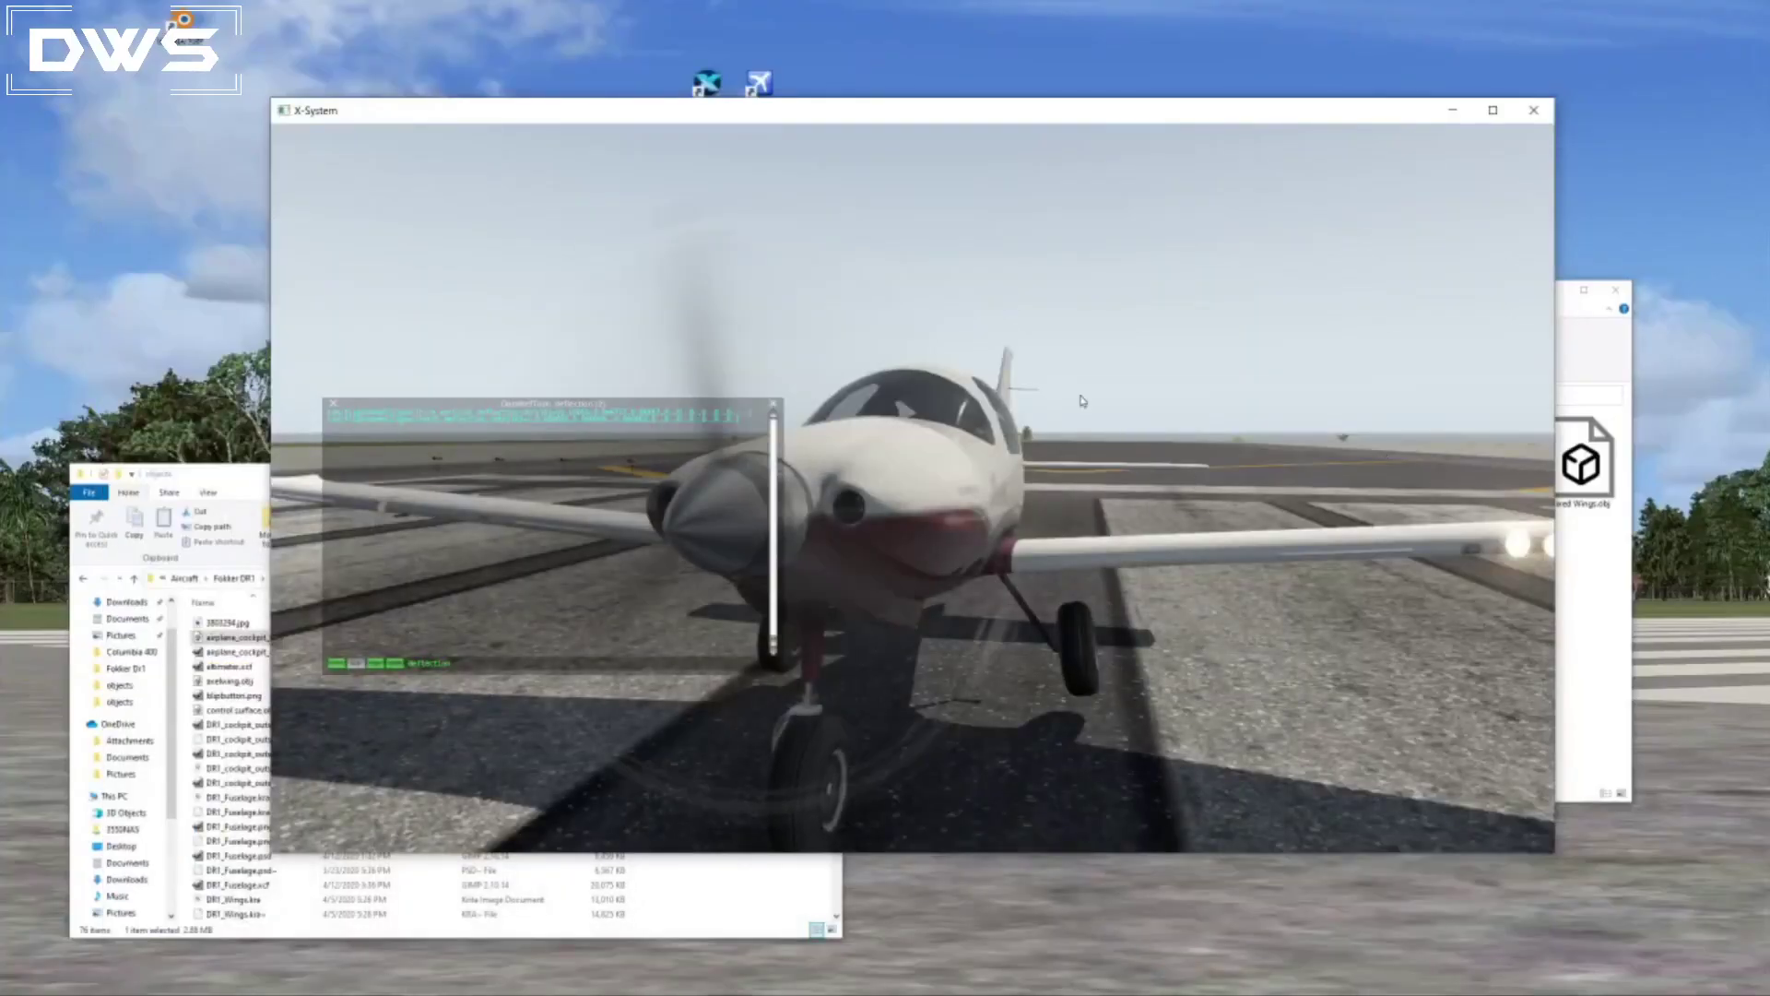
click(729, 939)
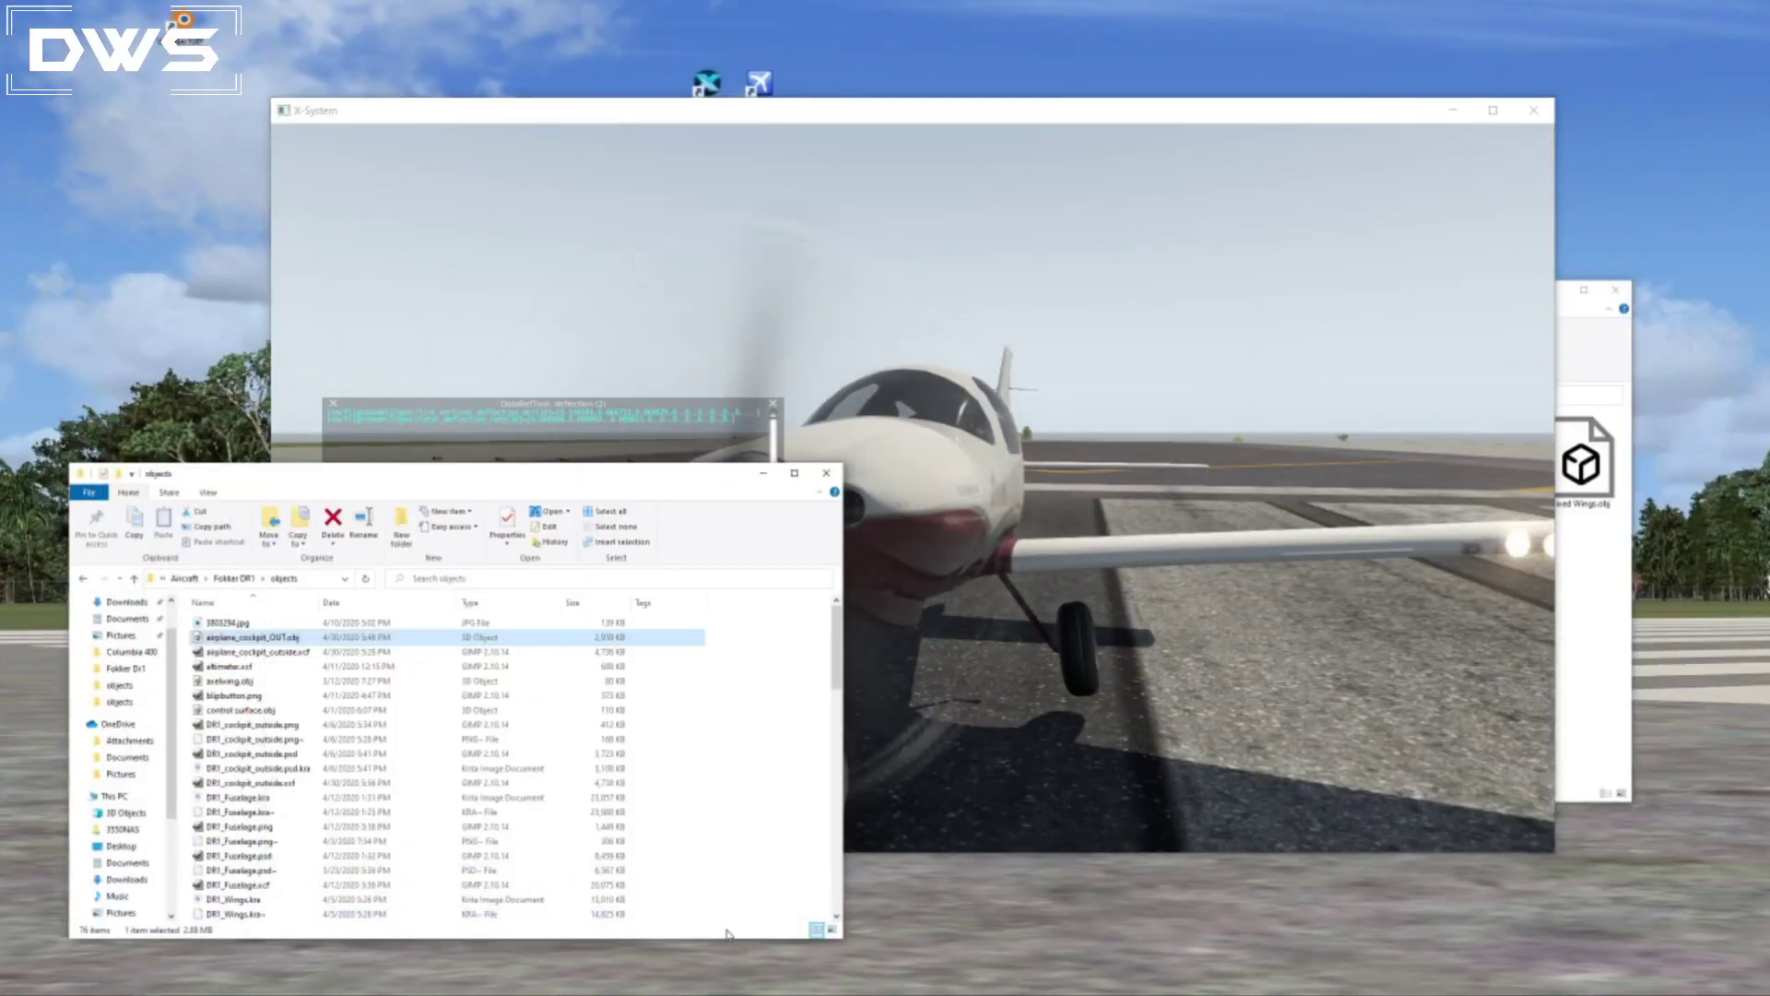
click(1630, 669)
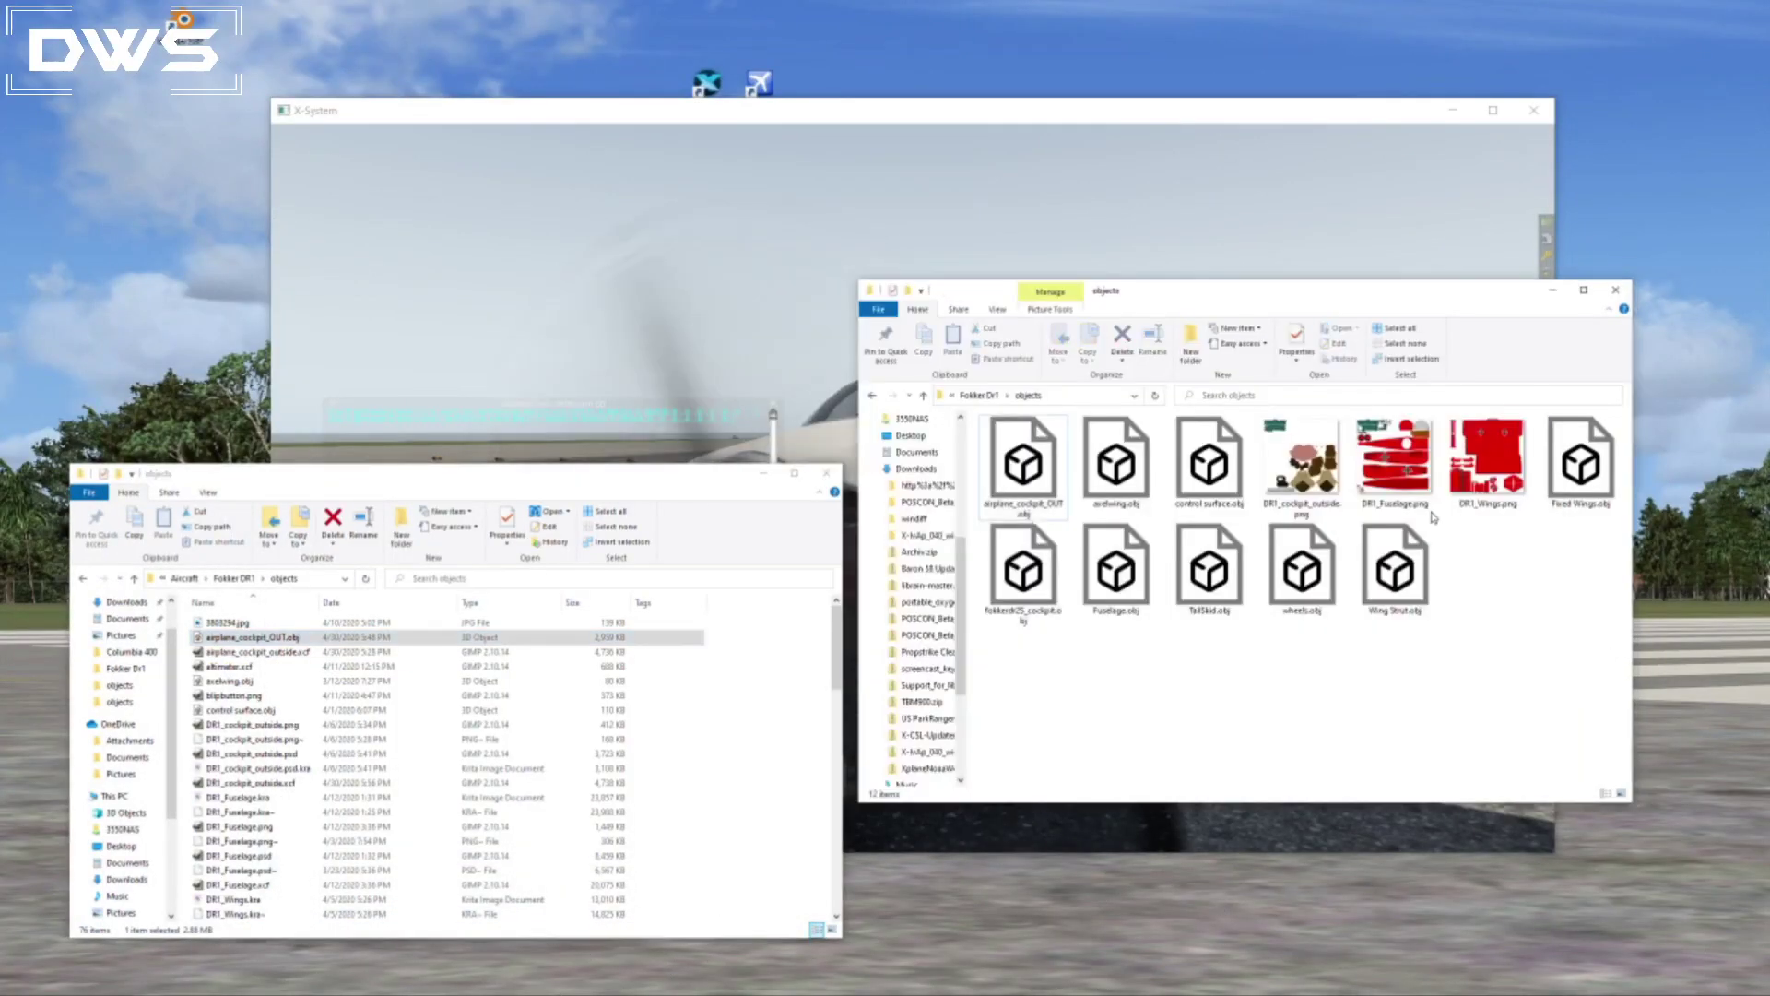
click(973, 397)
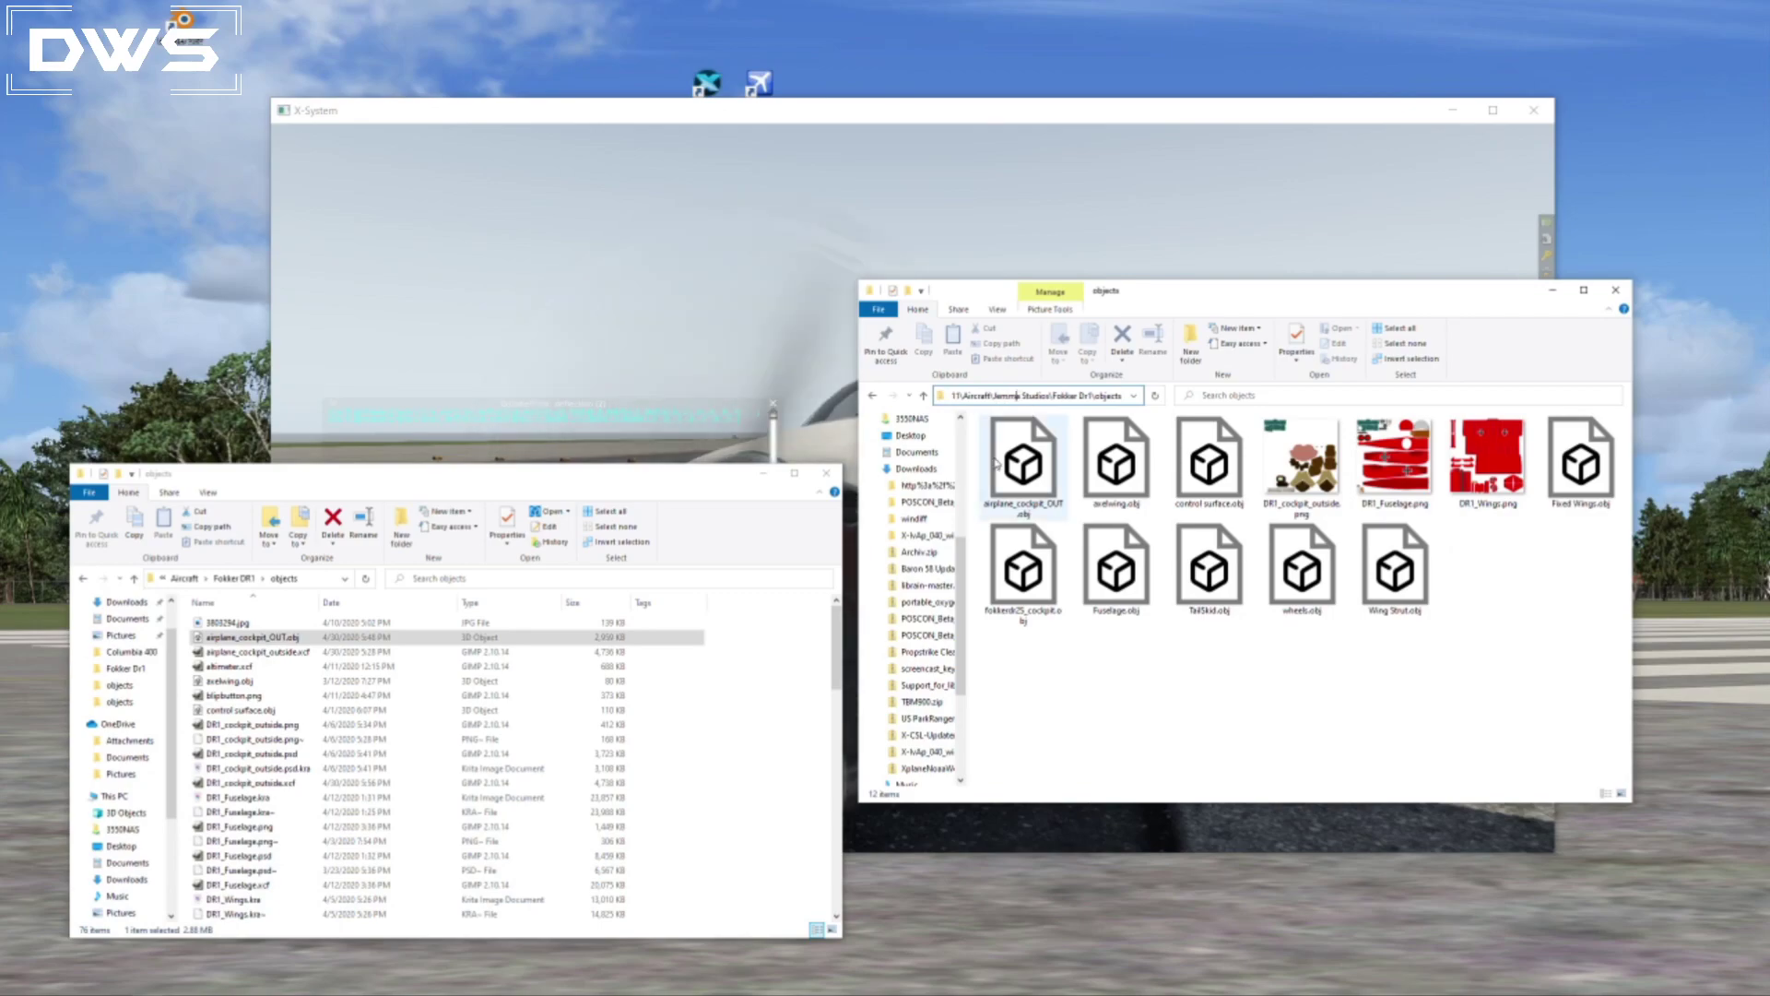
scroll(913, 719, down, 3)
drag(987, 643, 994, 659)
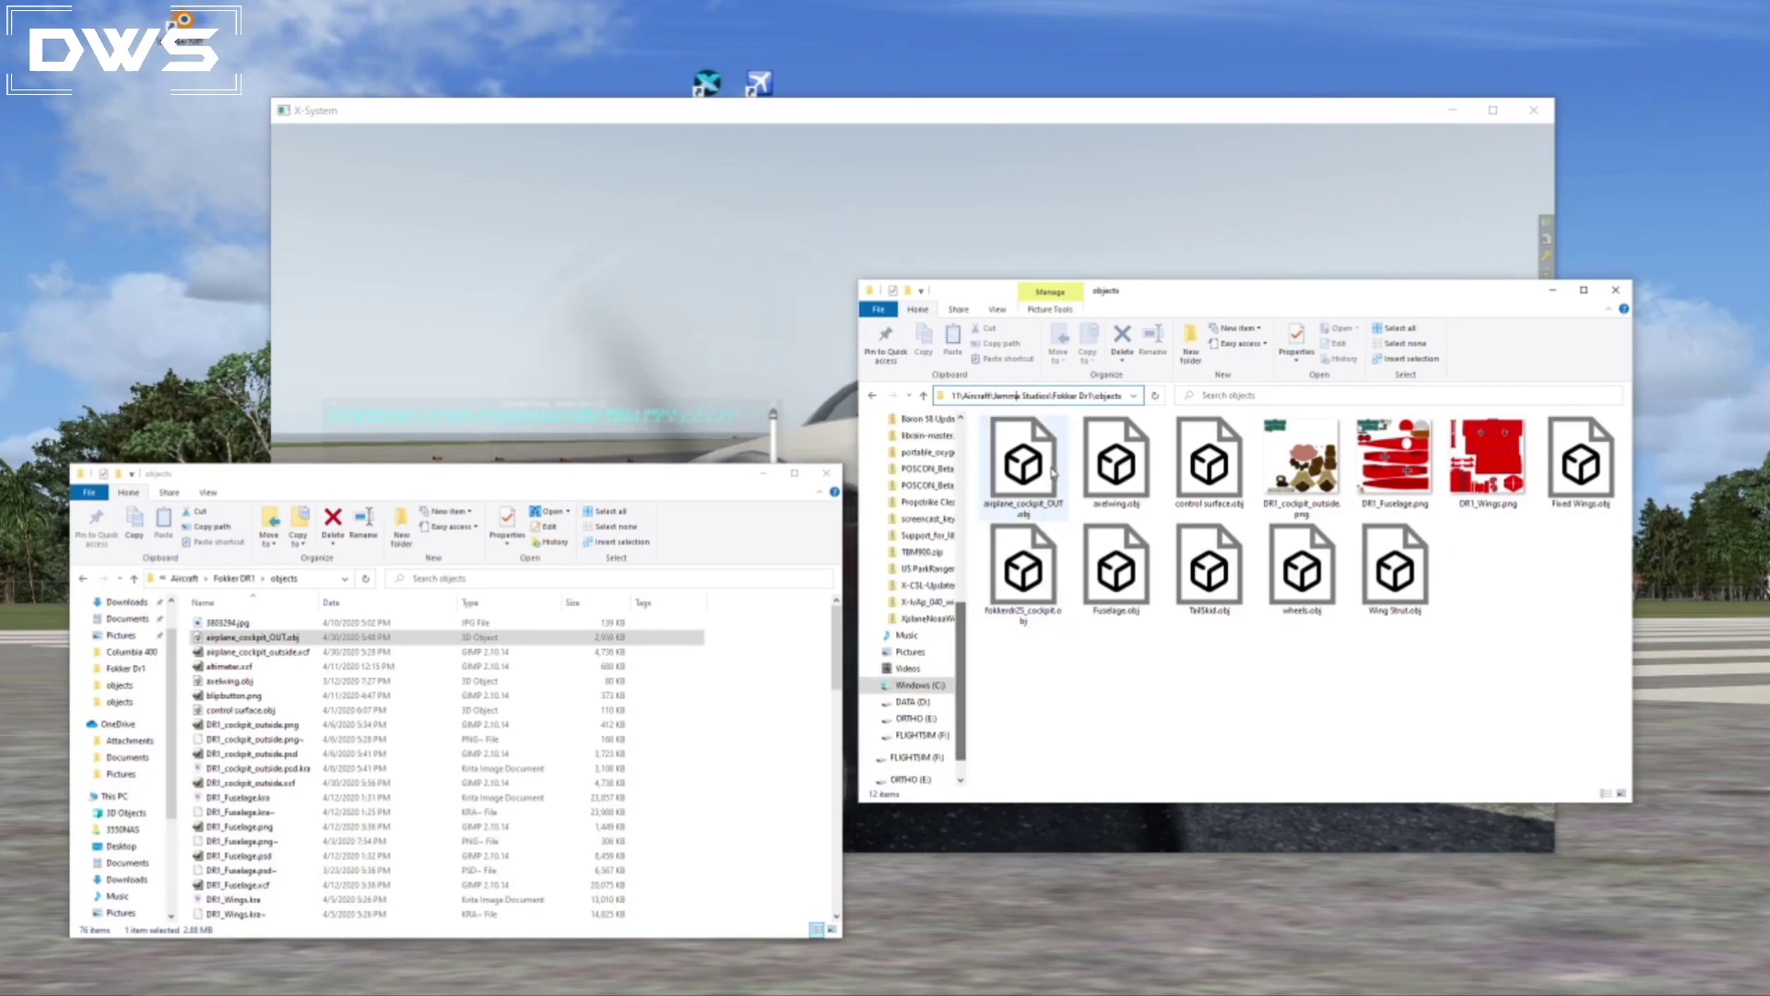
click(925, 396)
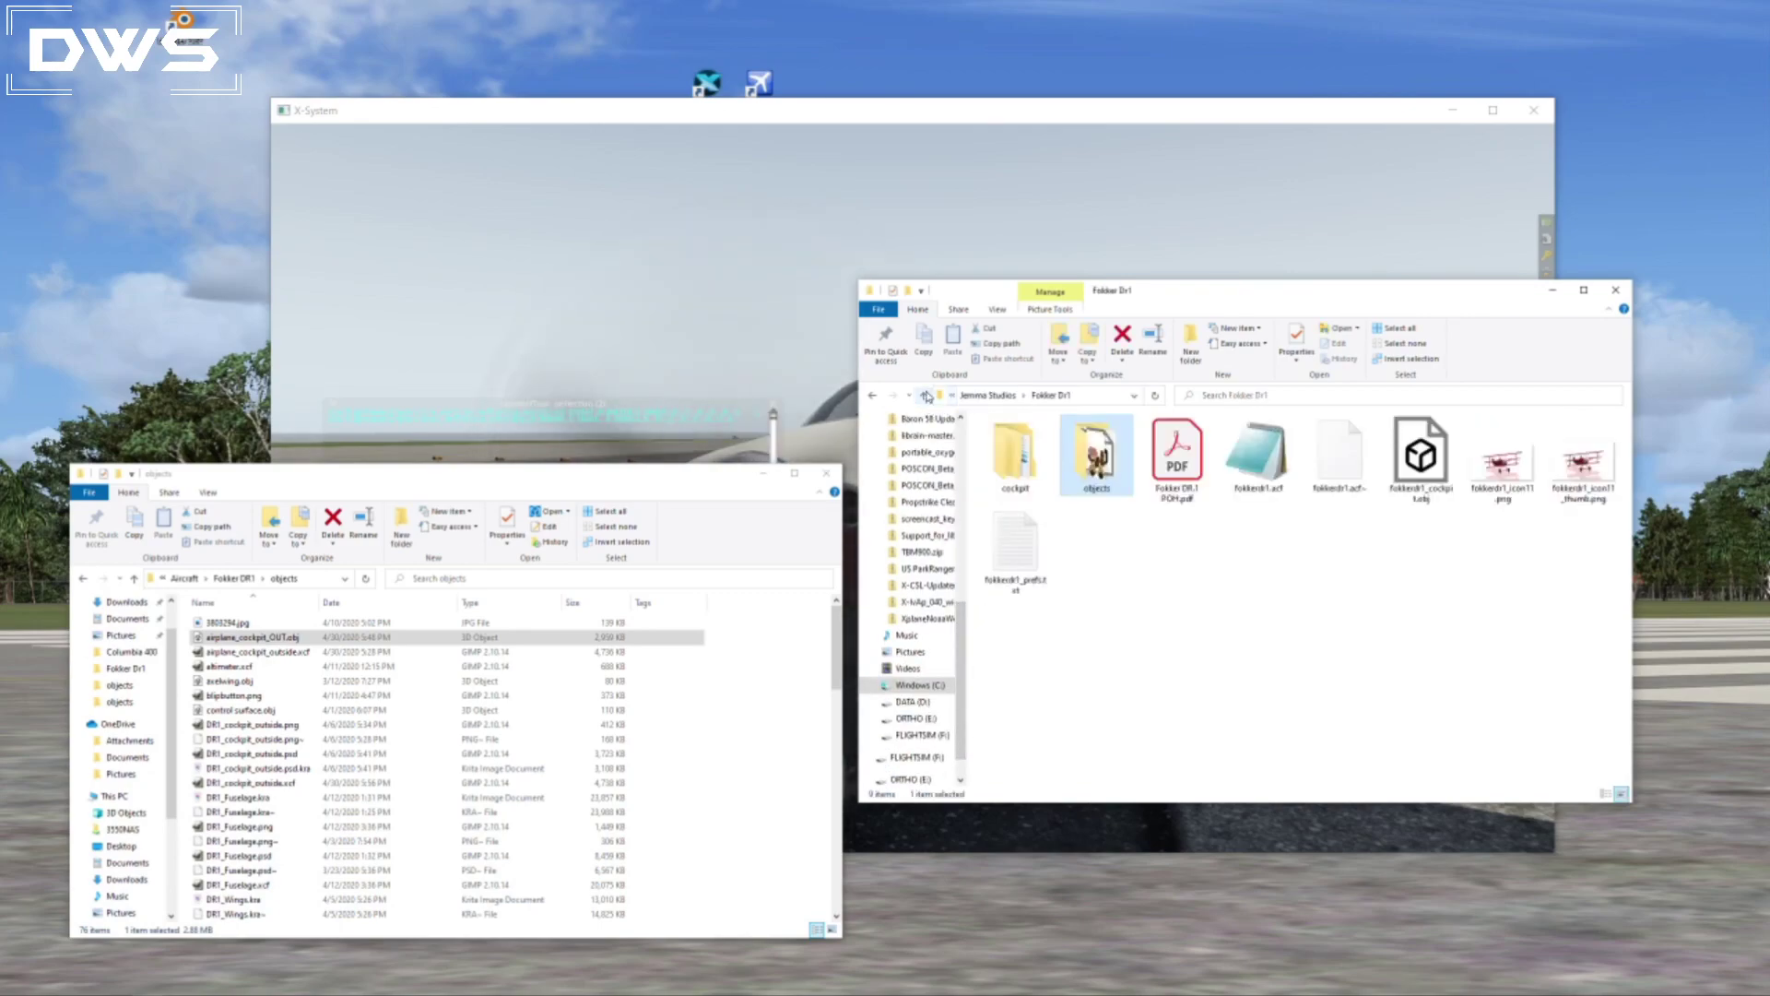
click(924, 397)
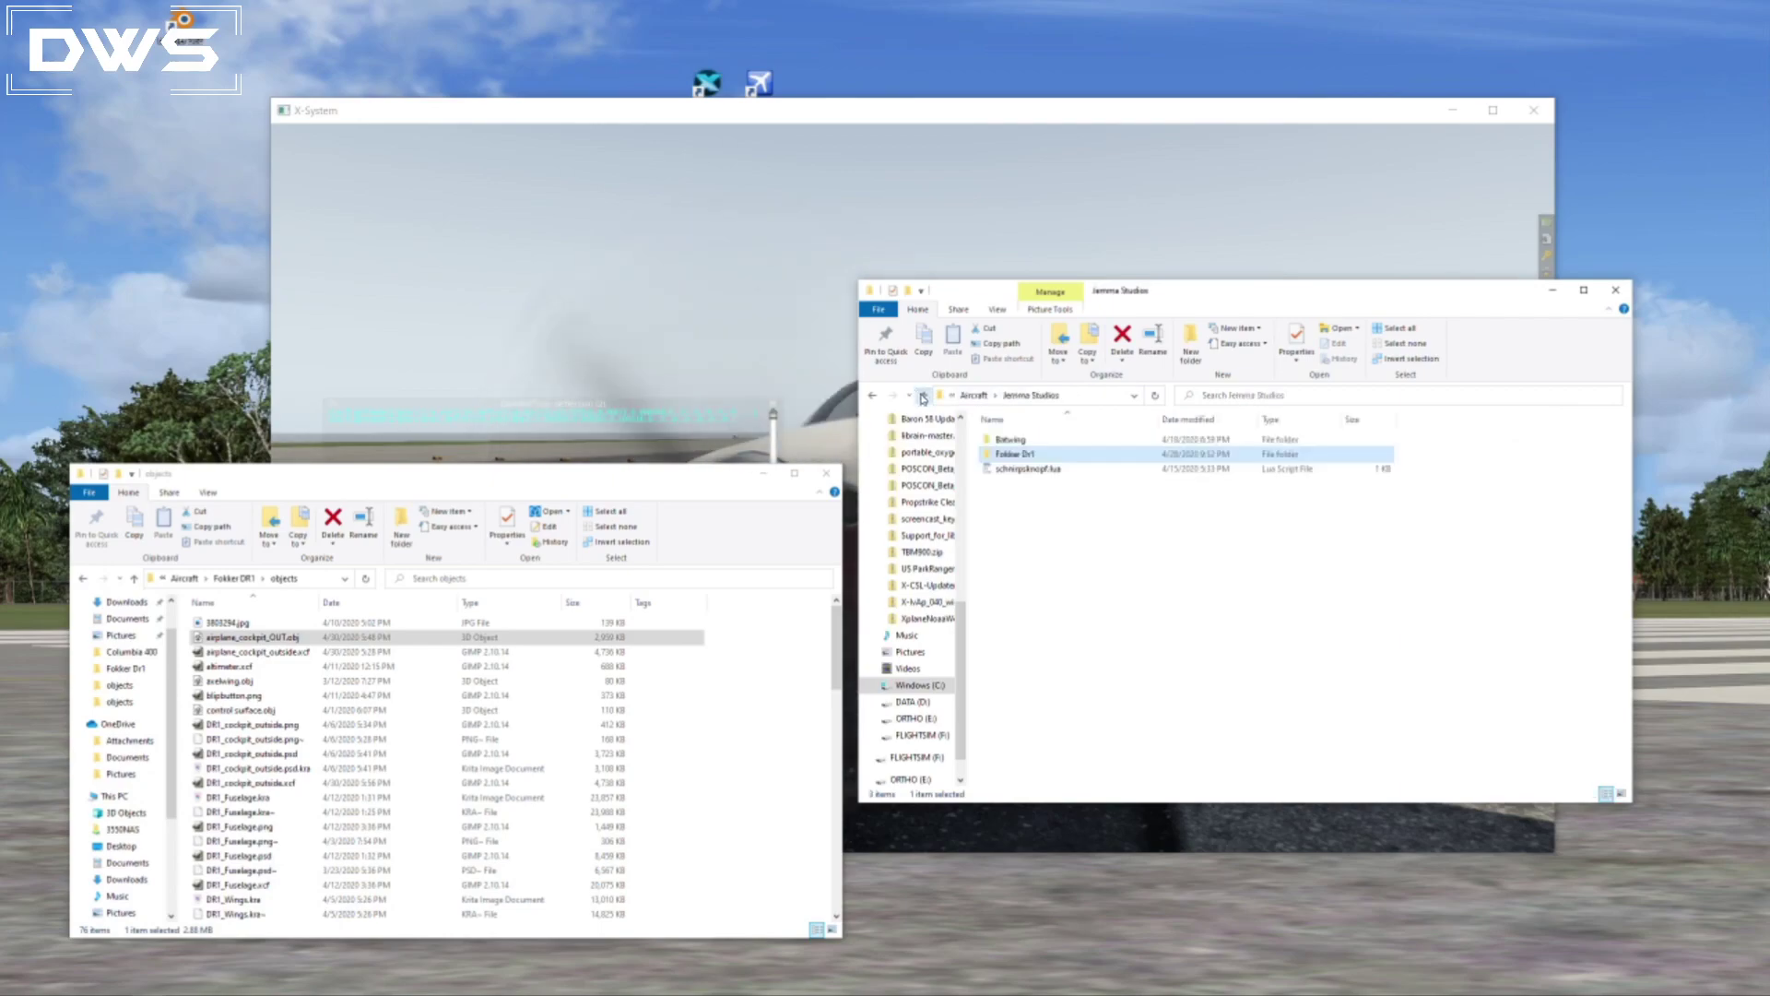
click(926, 397)
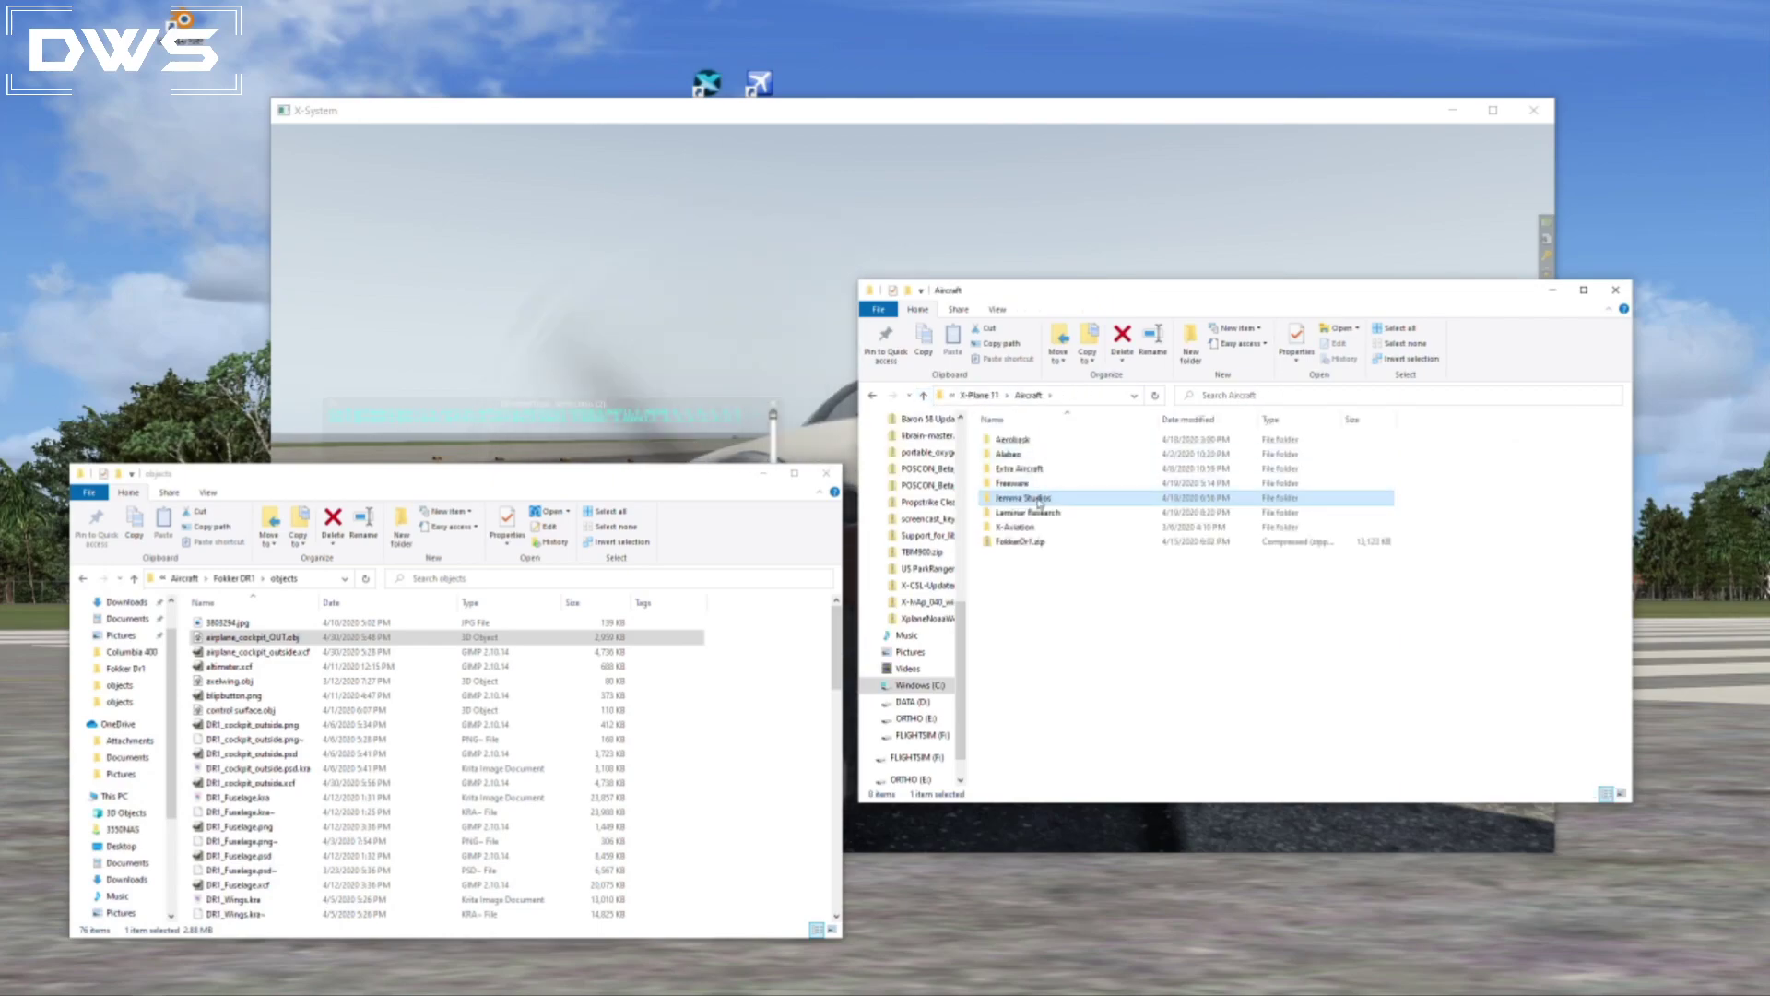
double_click(1024, 470)
double_click(1101, 472)
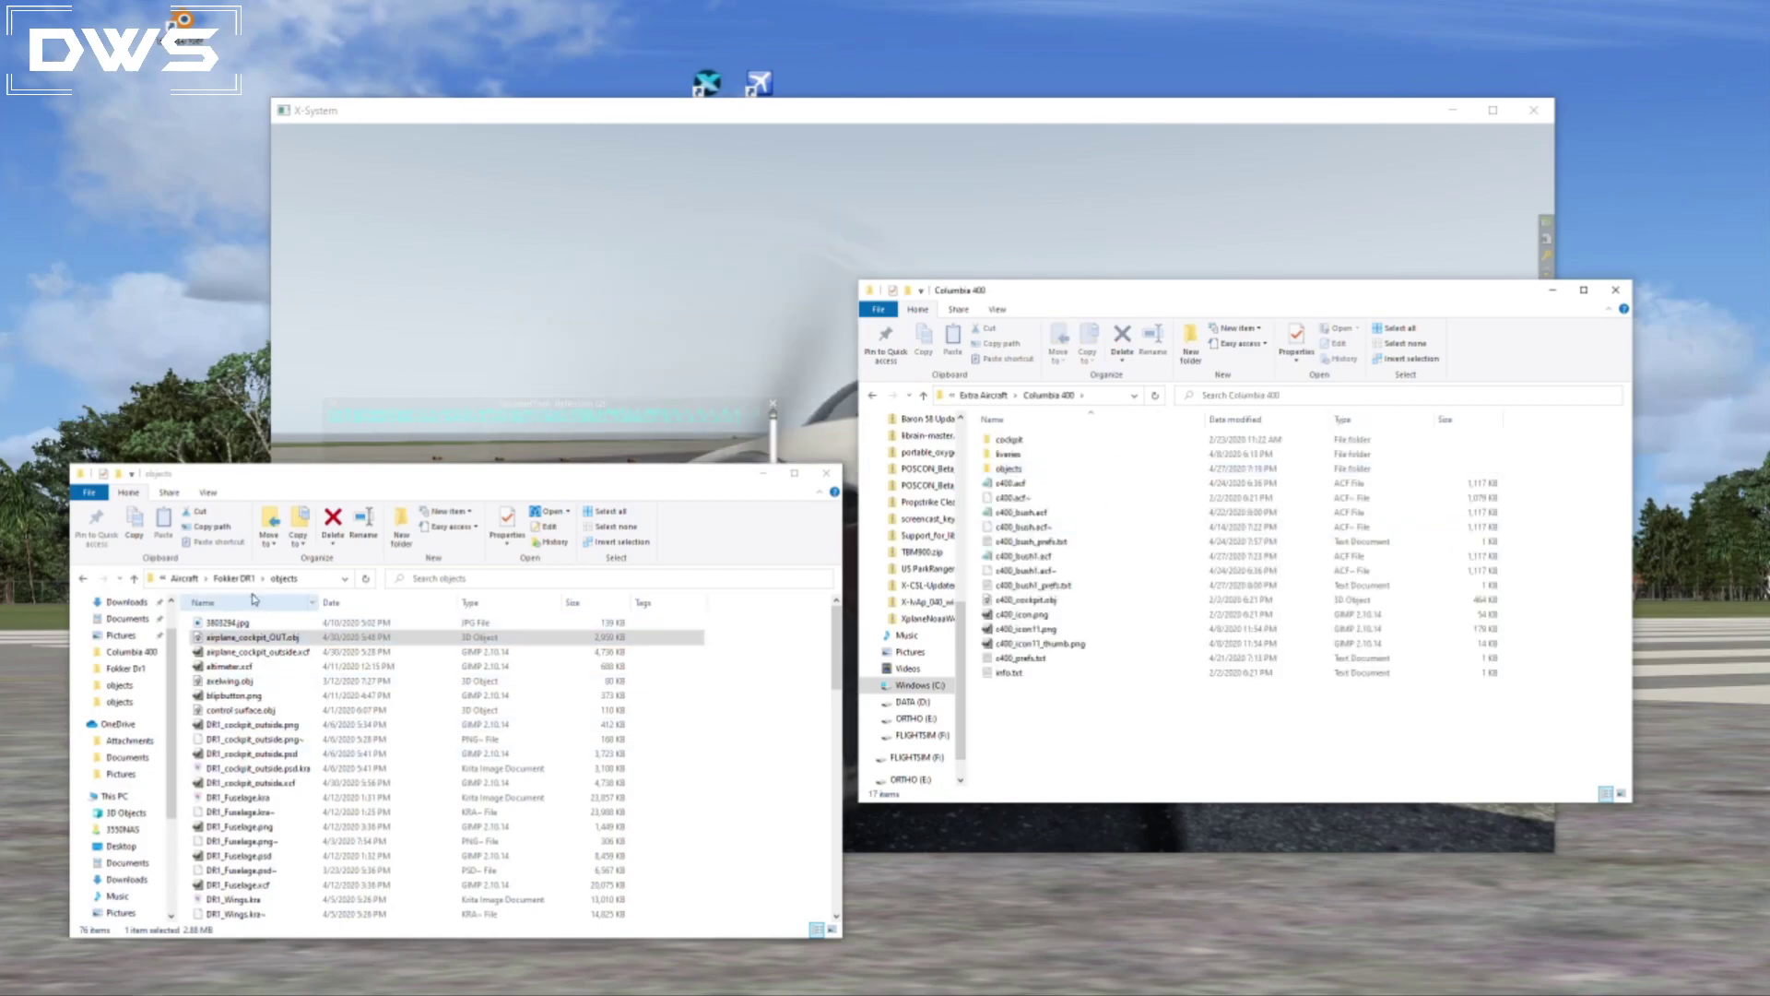
Copy gear_bush.obj from the C400_bush development folder into the Columbia 400 objects folder, replacing the existing file.
click(185, 579)
double_click(267, 666)
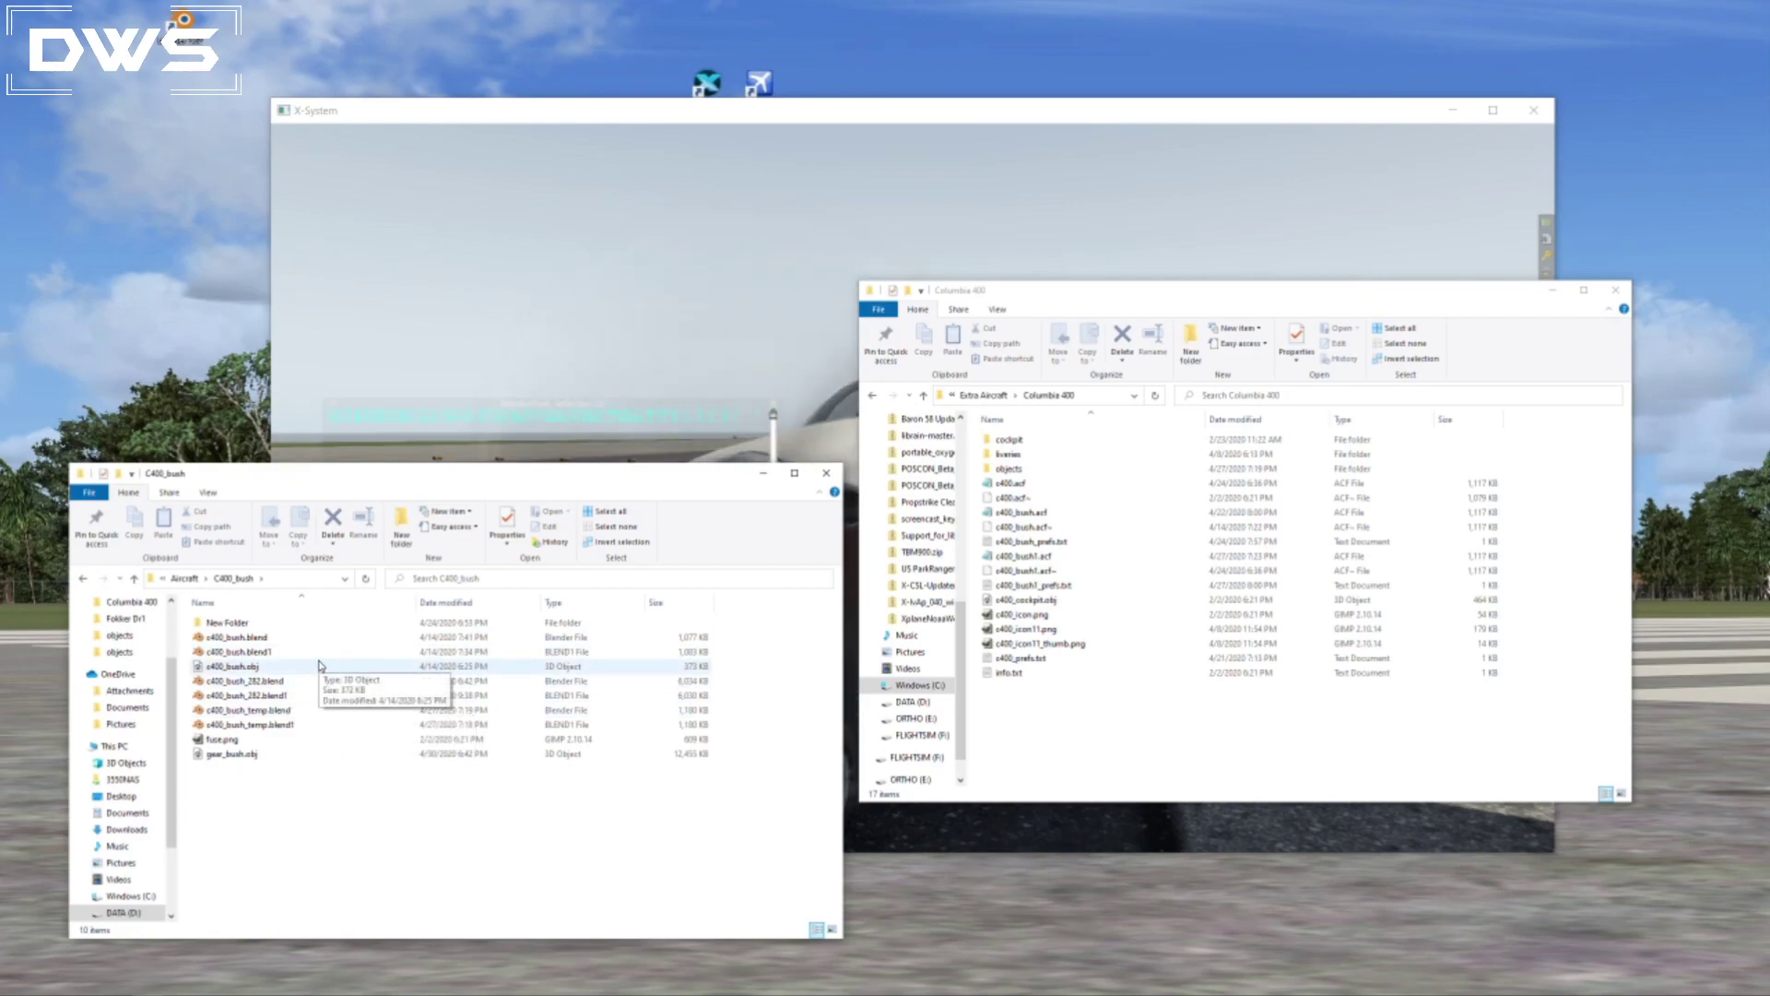
drag(254, 757, 1015, 472)
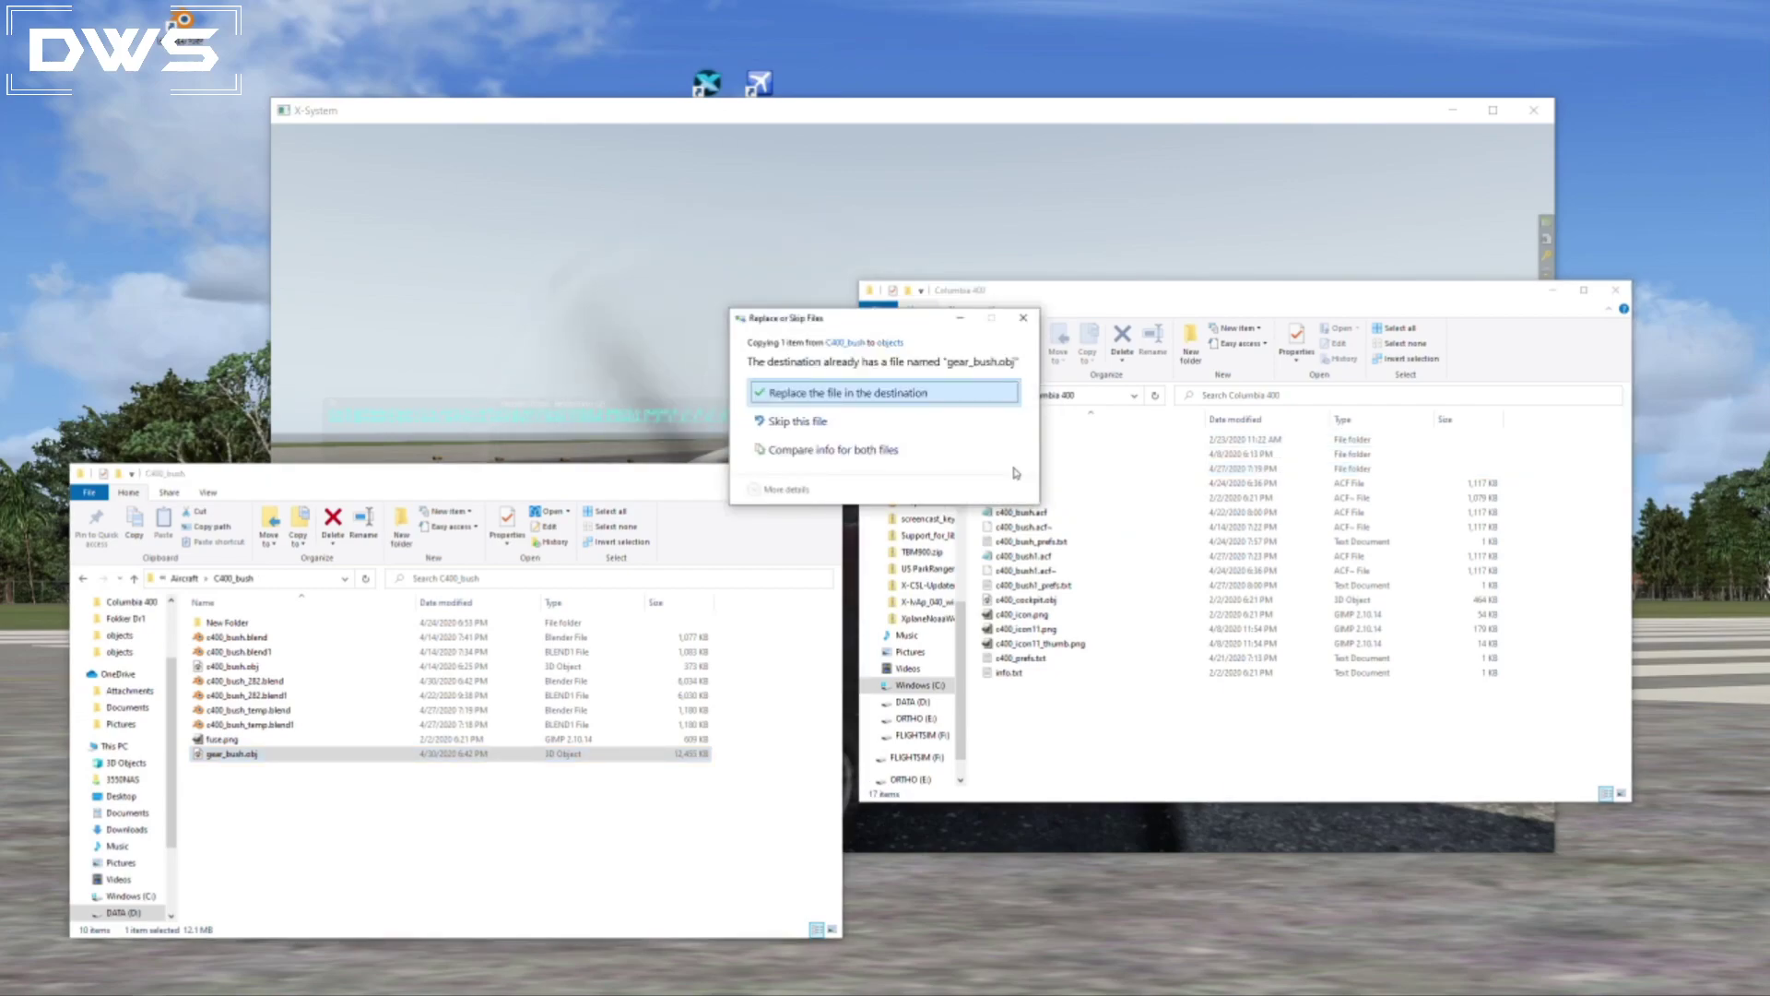
click(876, 395)
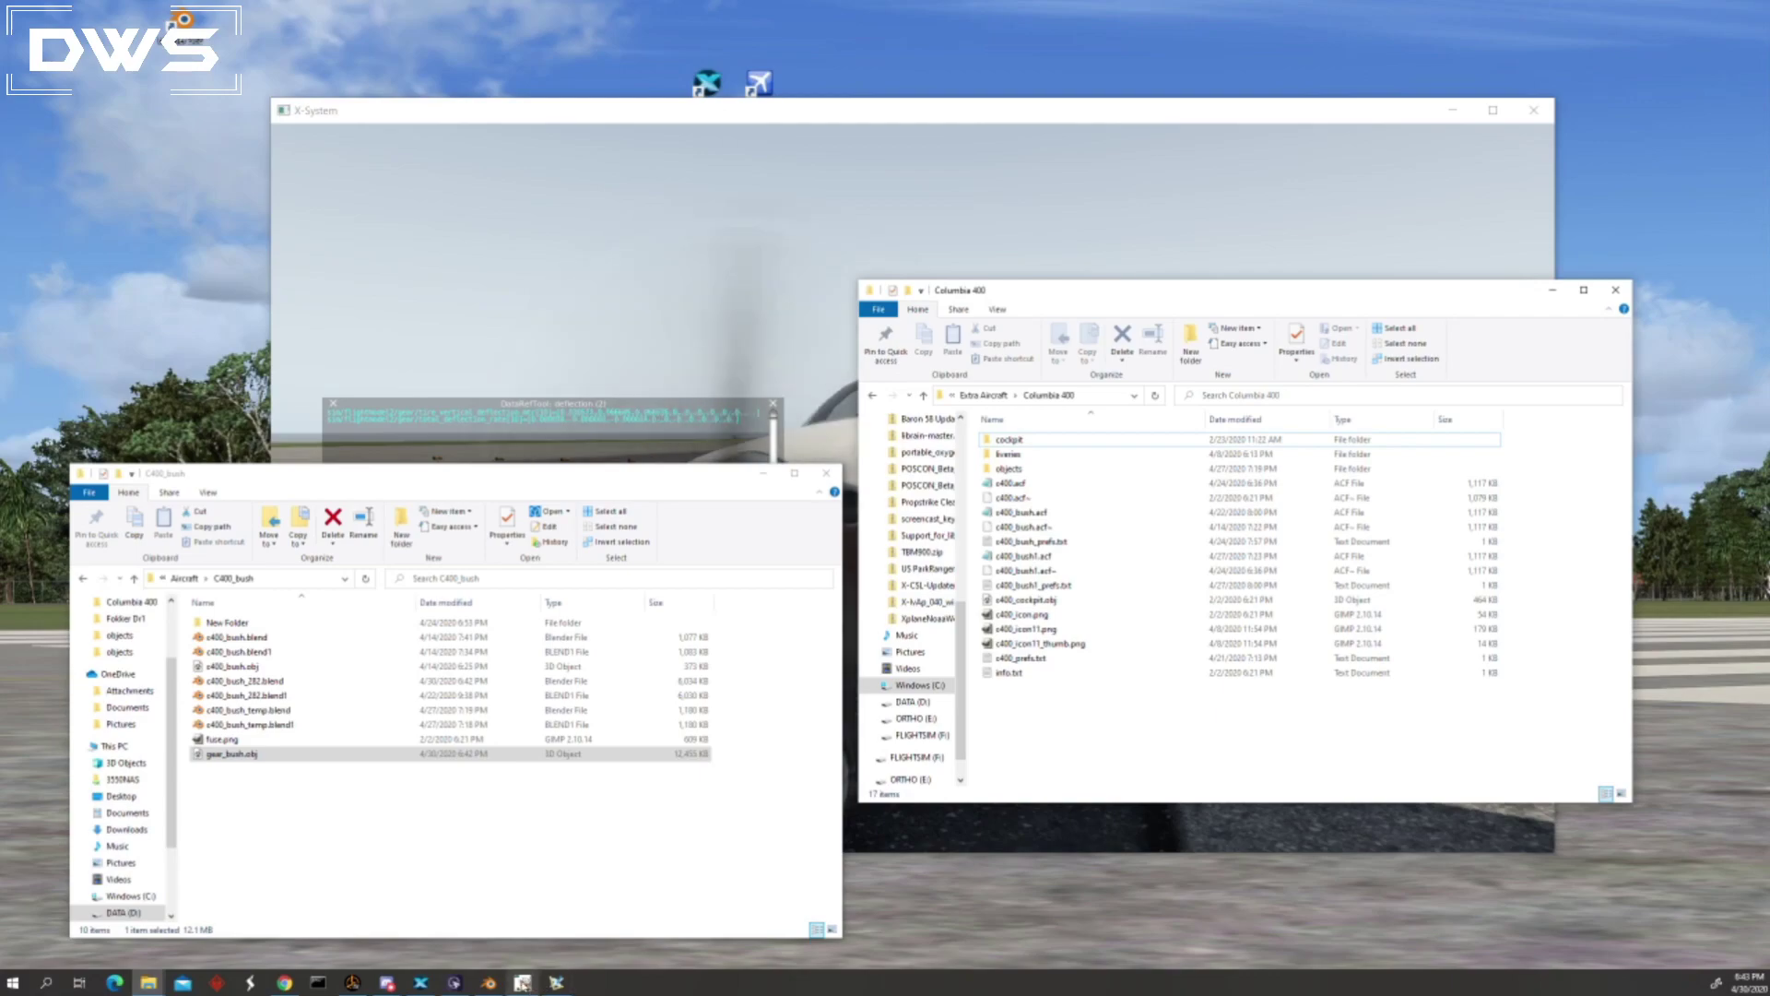
Switch to Plane Maker and open c400_bush.acf from the Columbia 400 folder.
click(522, 983)
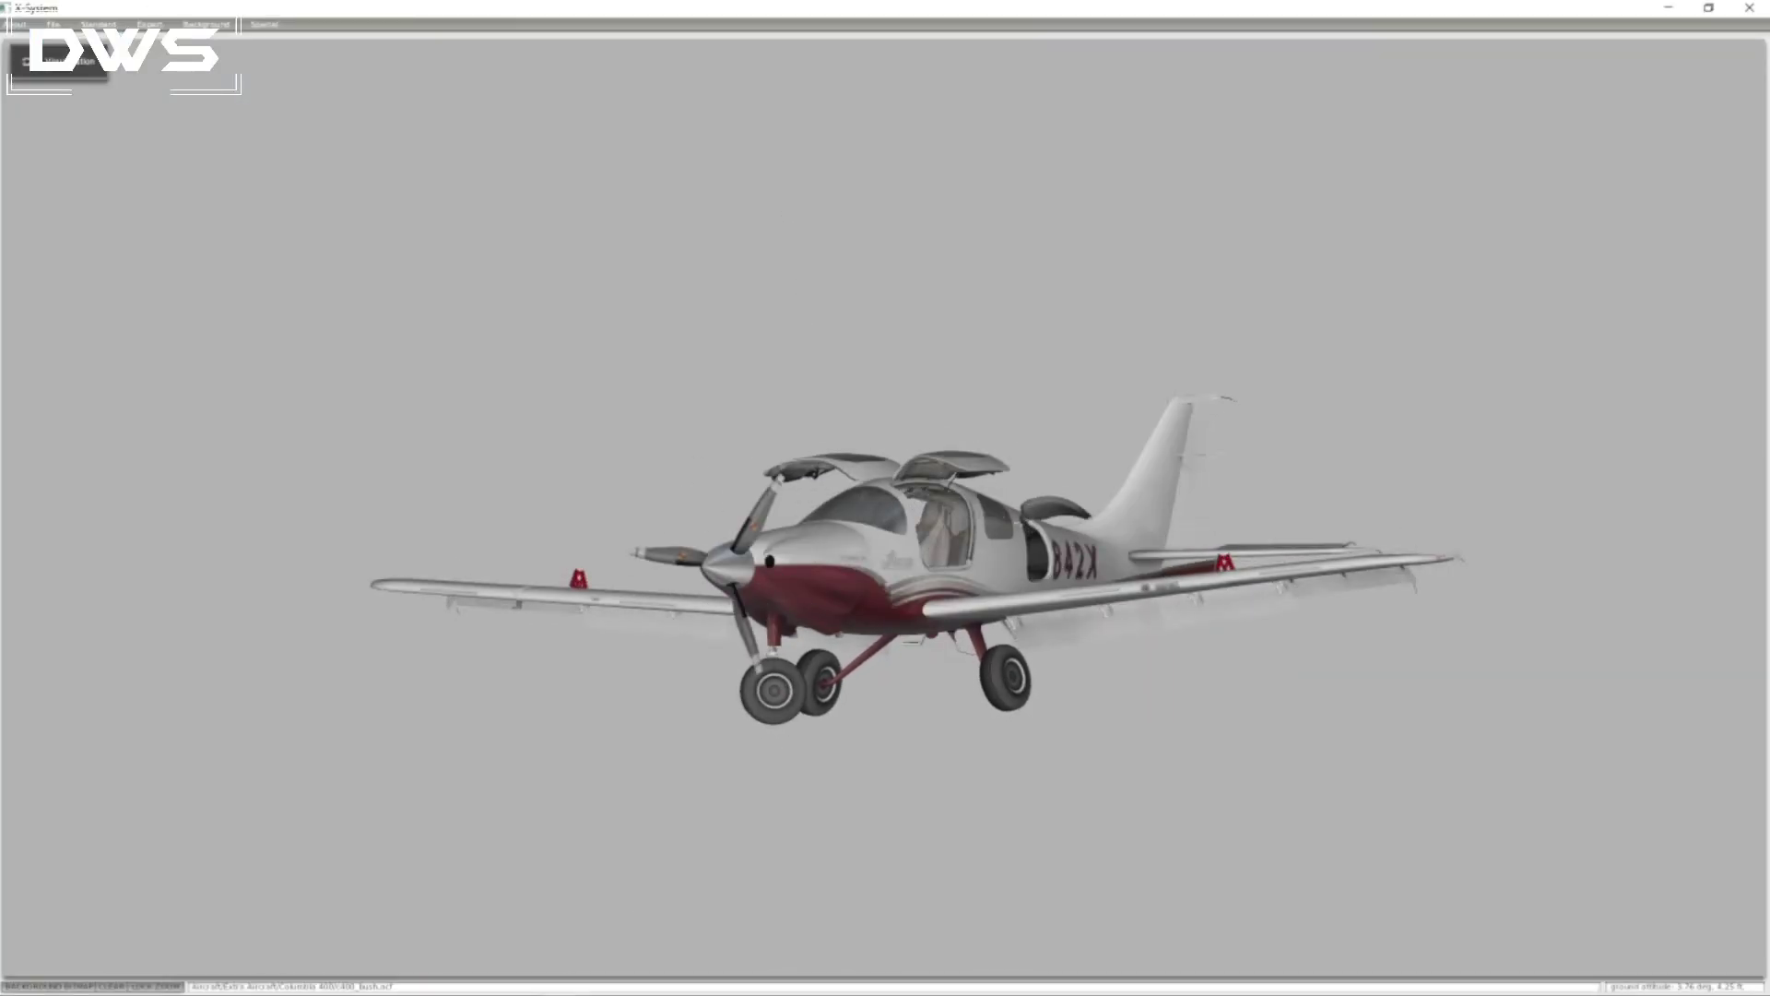
click(83, 25)
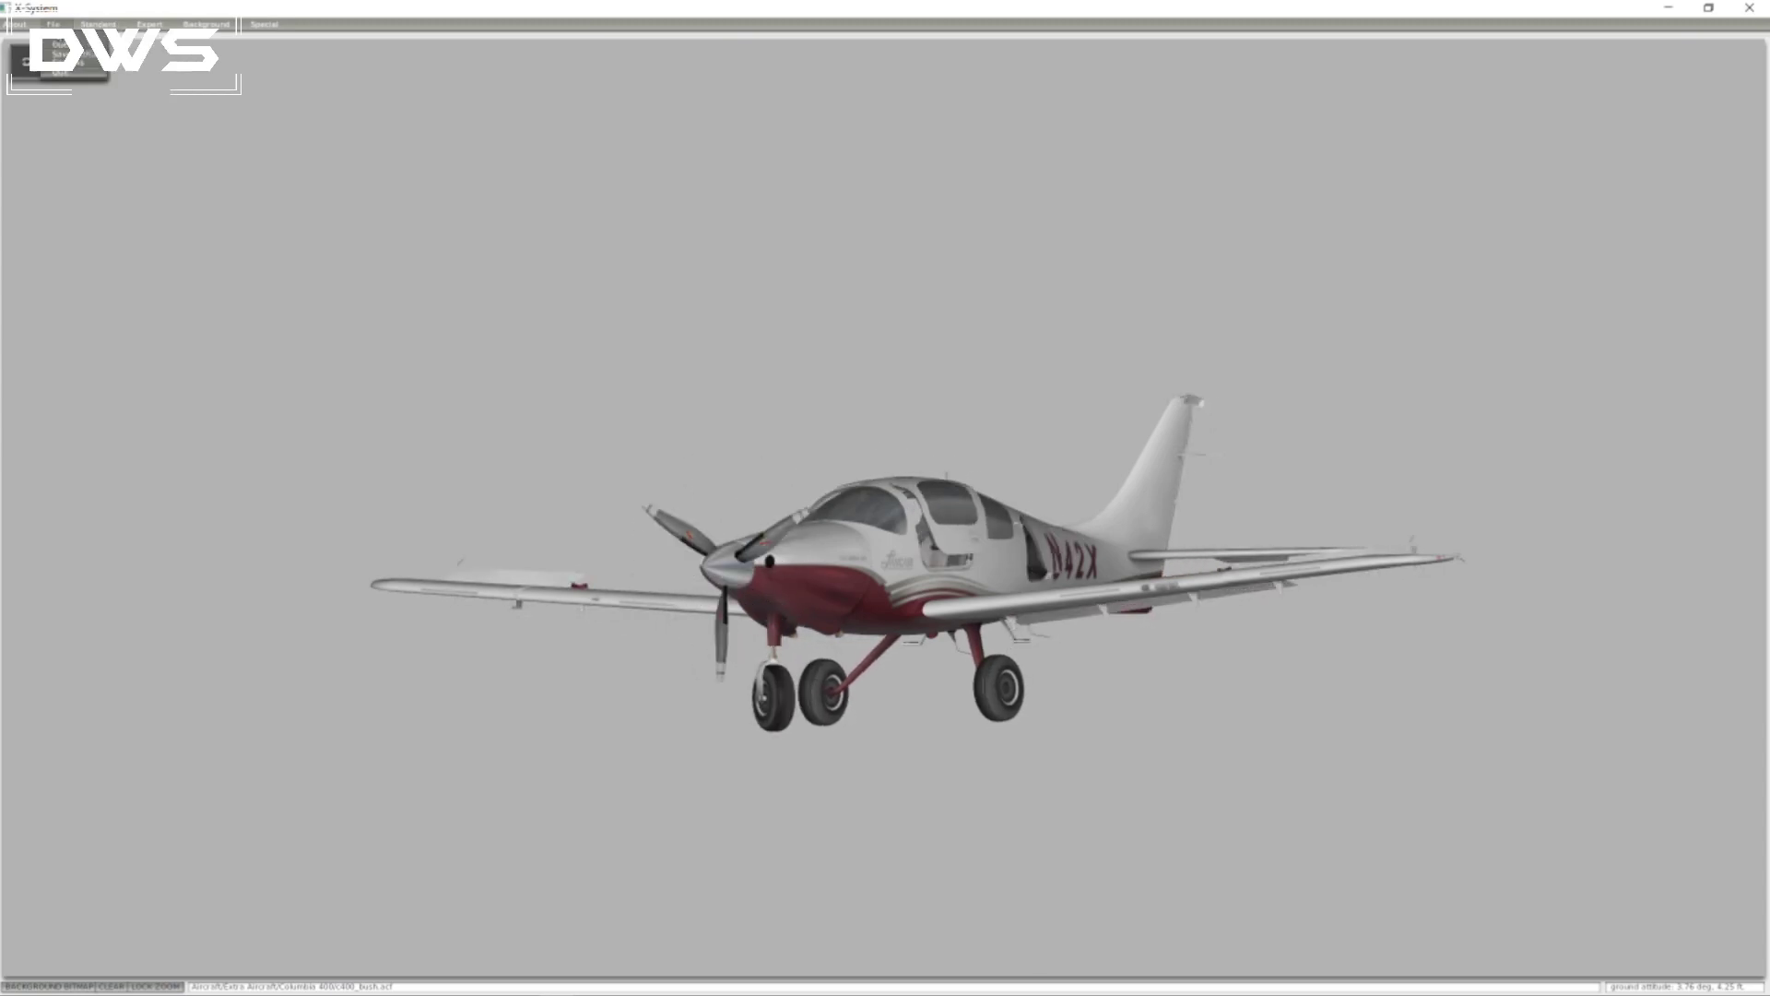
click(60, 44)
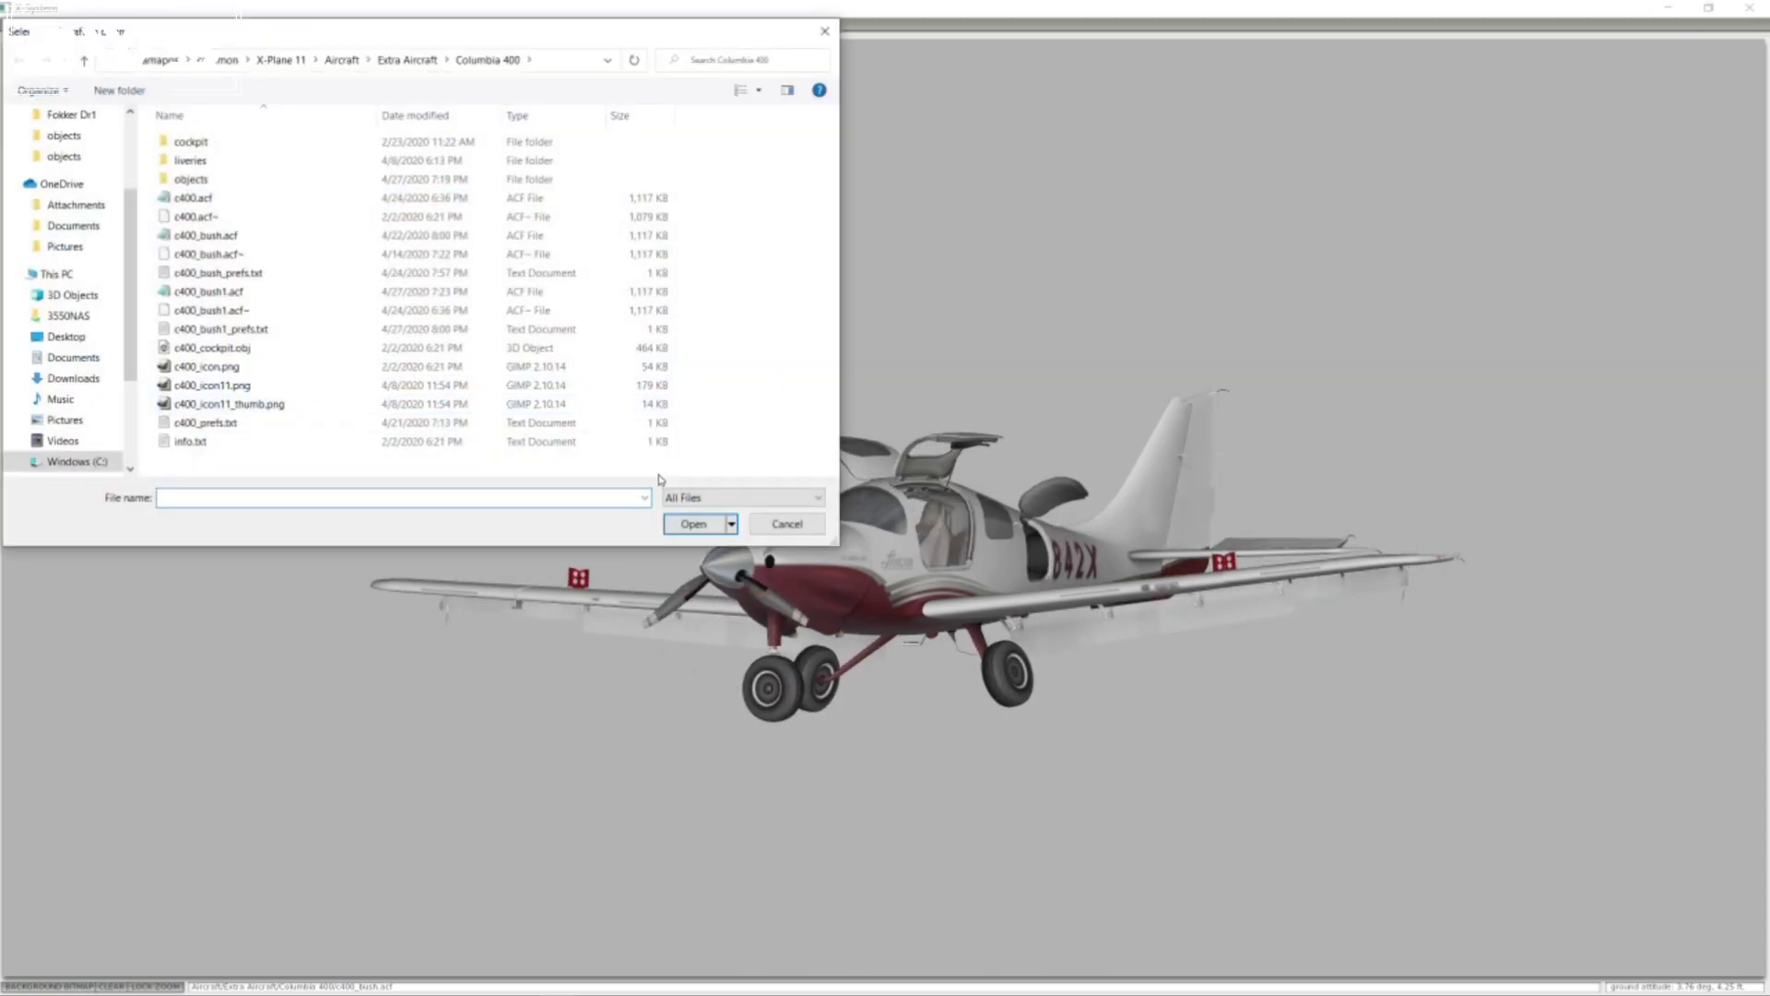
click(215, 238)
double_click(215, 238)
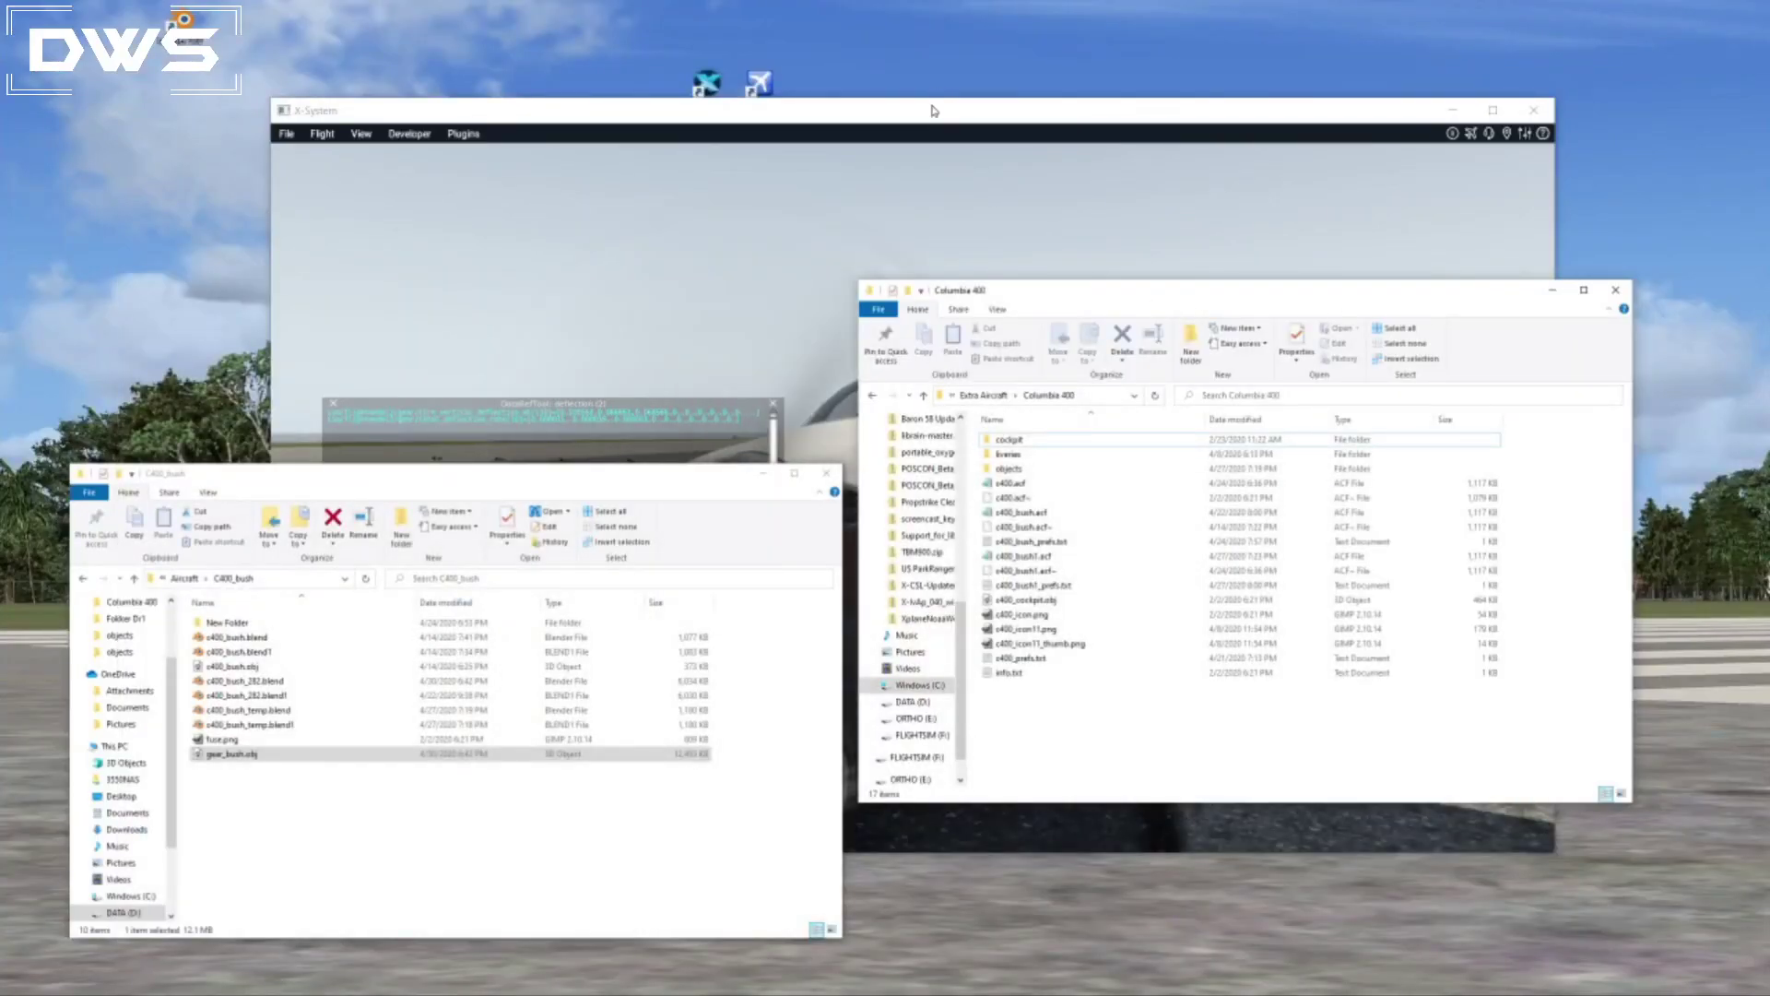
Switch to X-Plane and reload the current aircraft and its art.
click(938, 105)
click(409, 134)
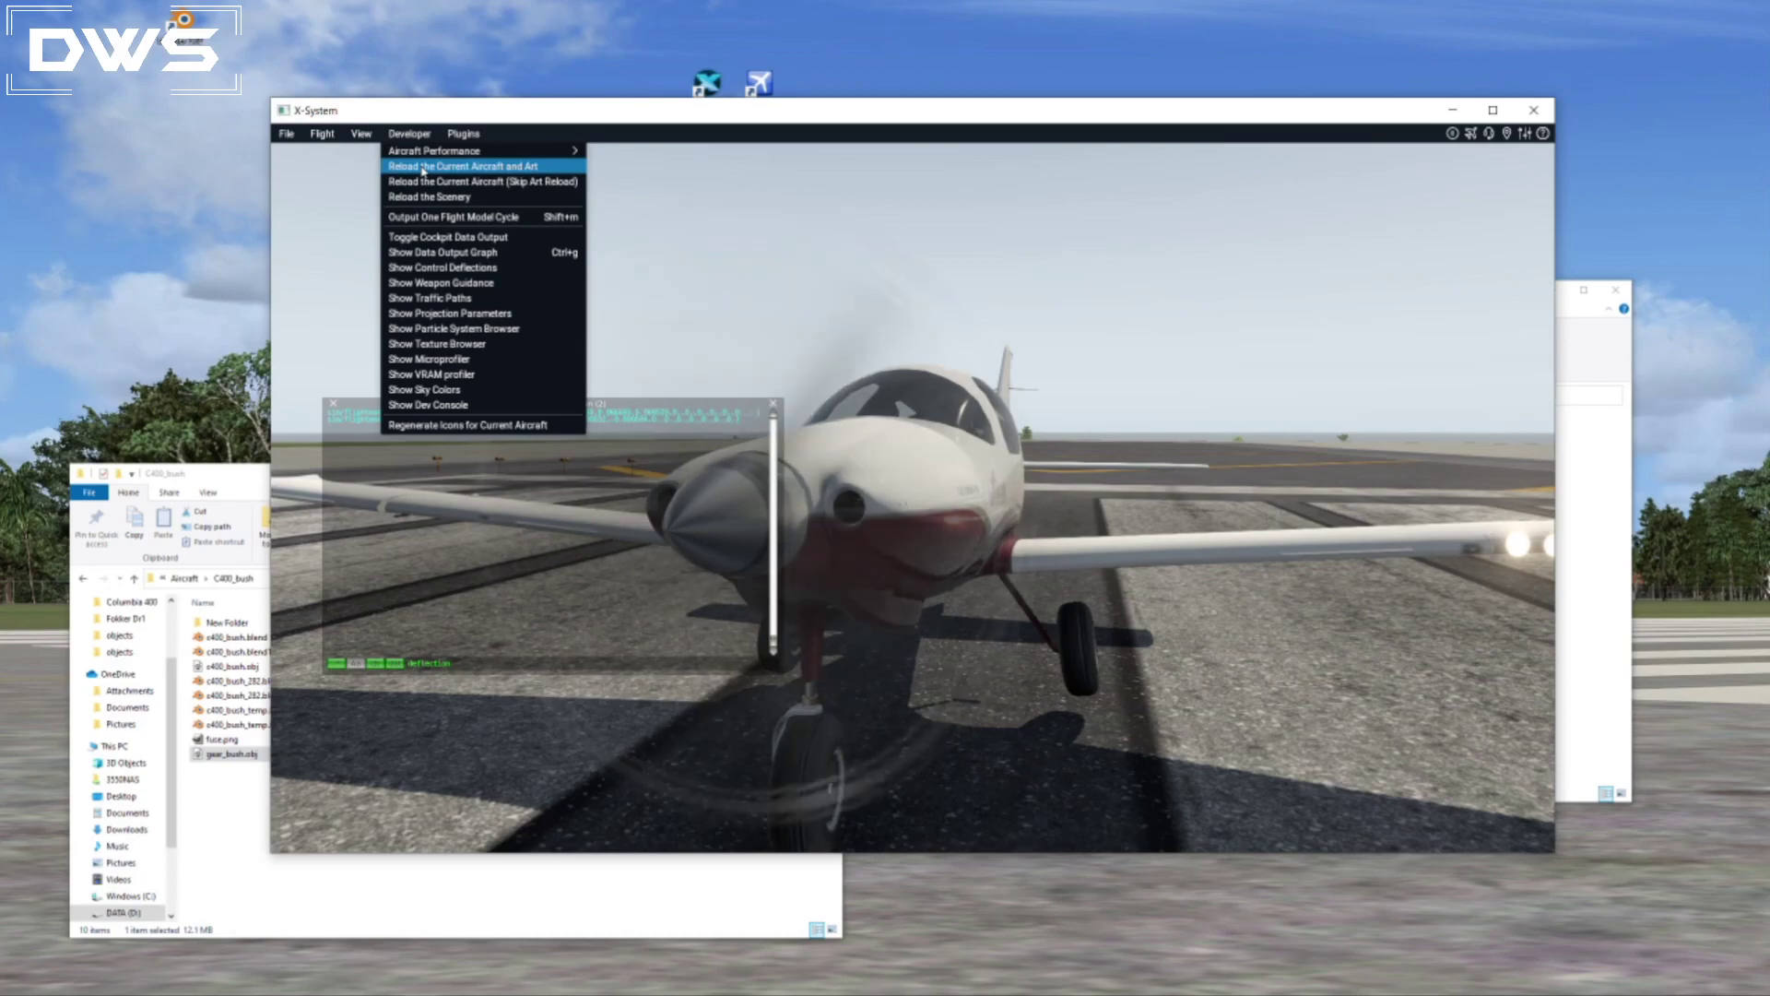
click(423, 167)
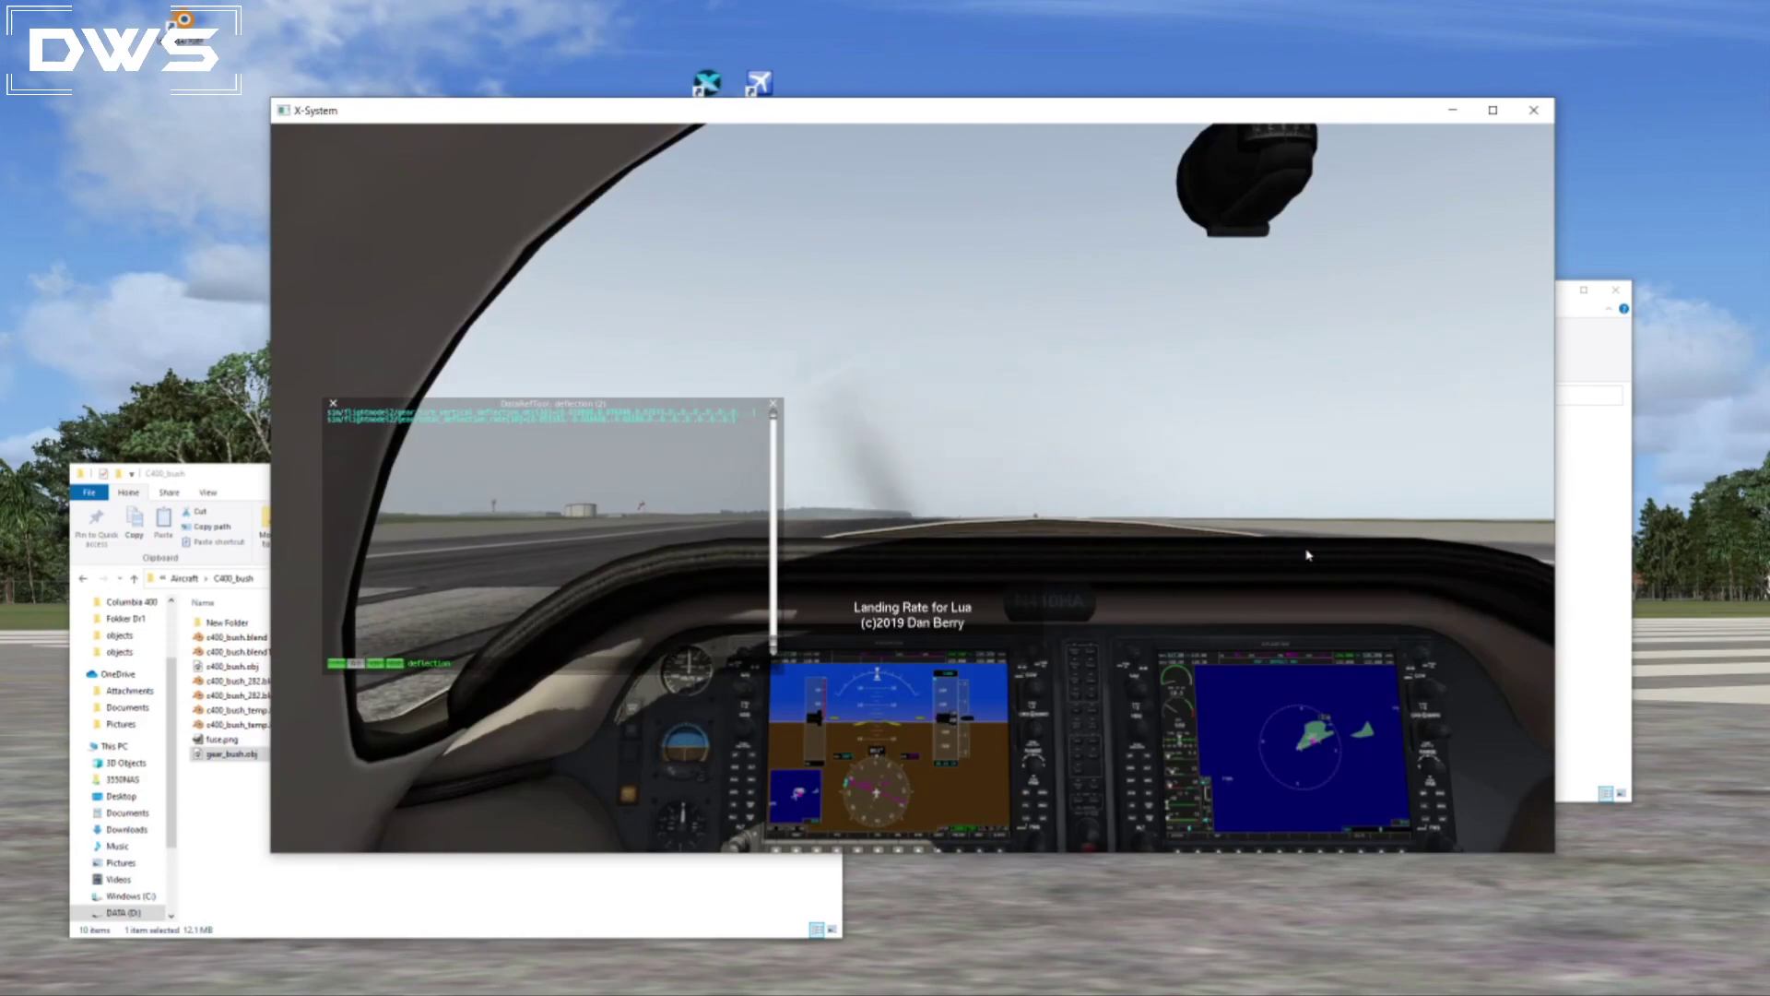
View the Lancair on the runway in the external view and examine its landing gear deflection from the side and behind.
key(m)
key(shift+4)
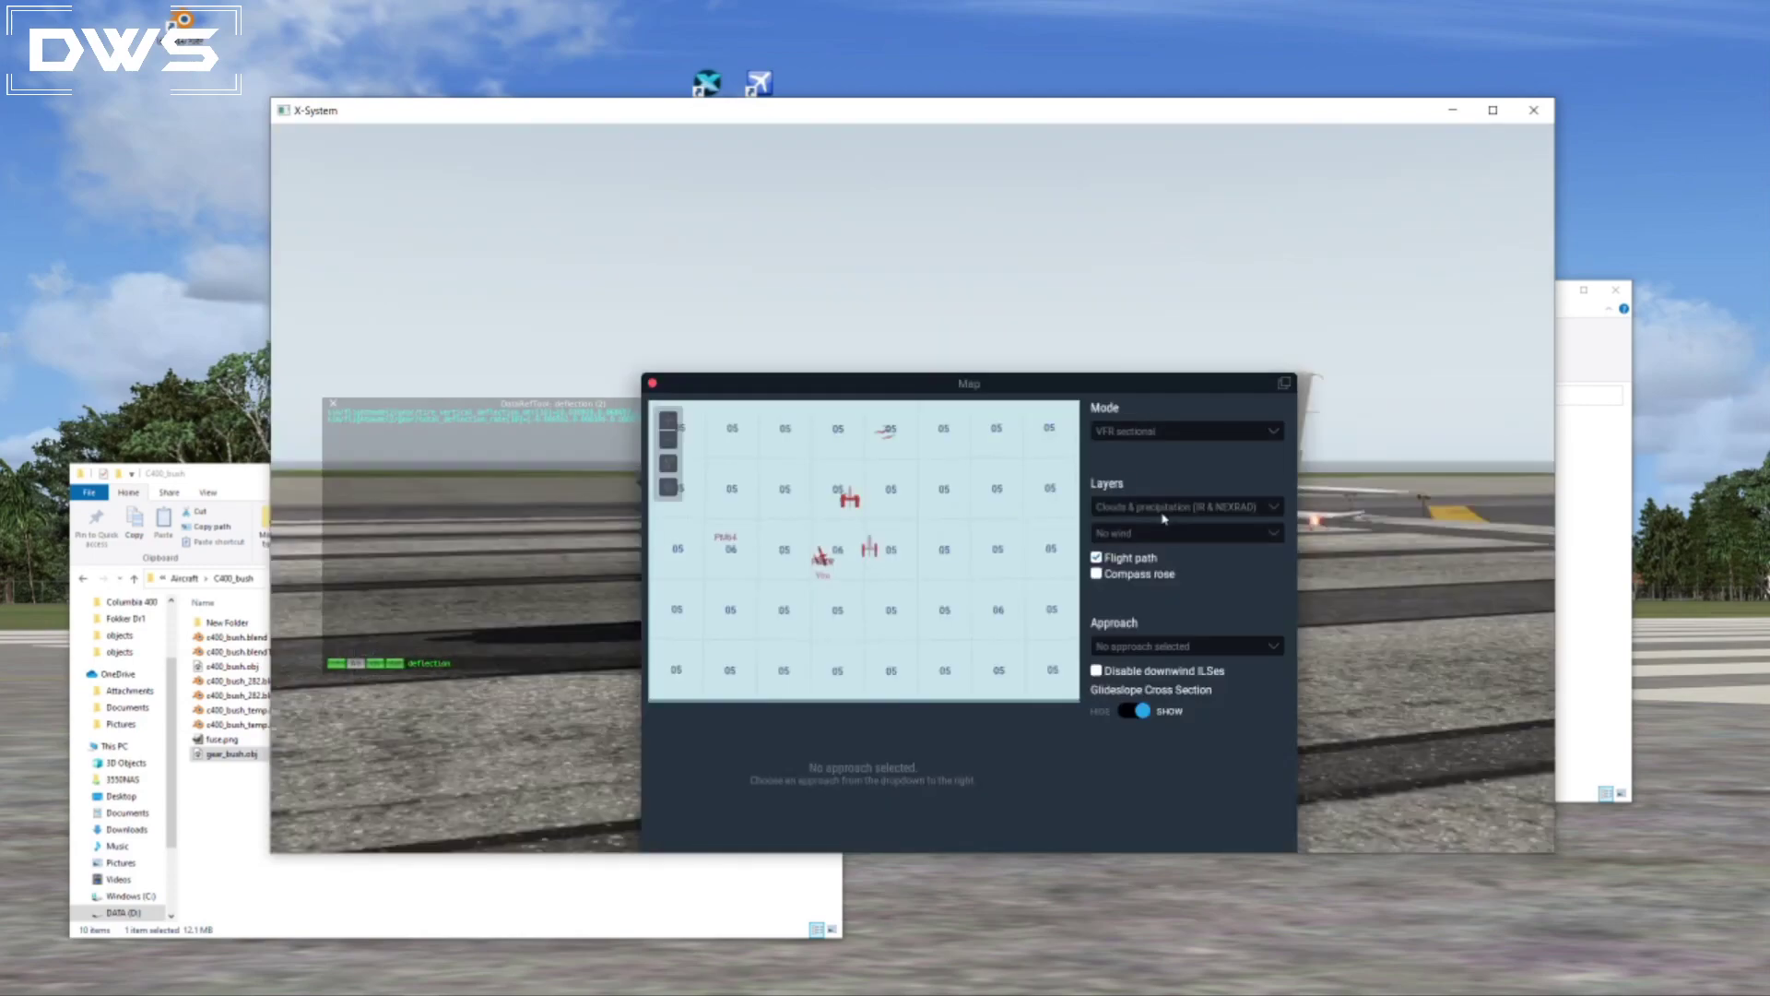
key(m)
right_drag(985, 709, 927, 666)
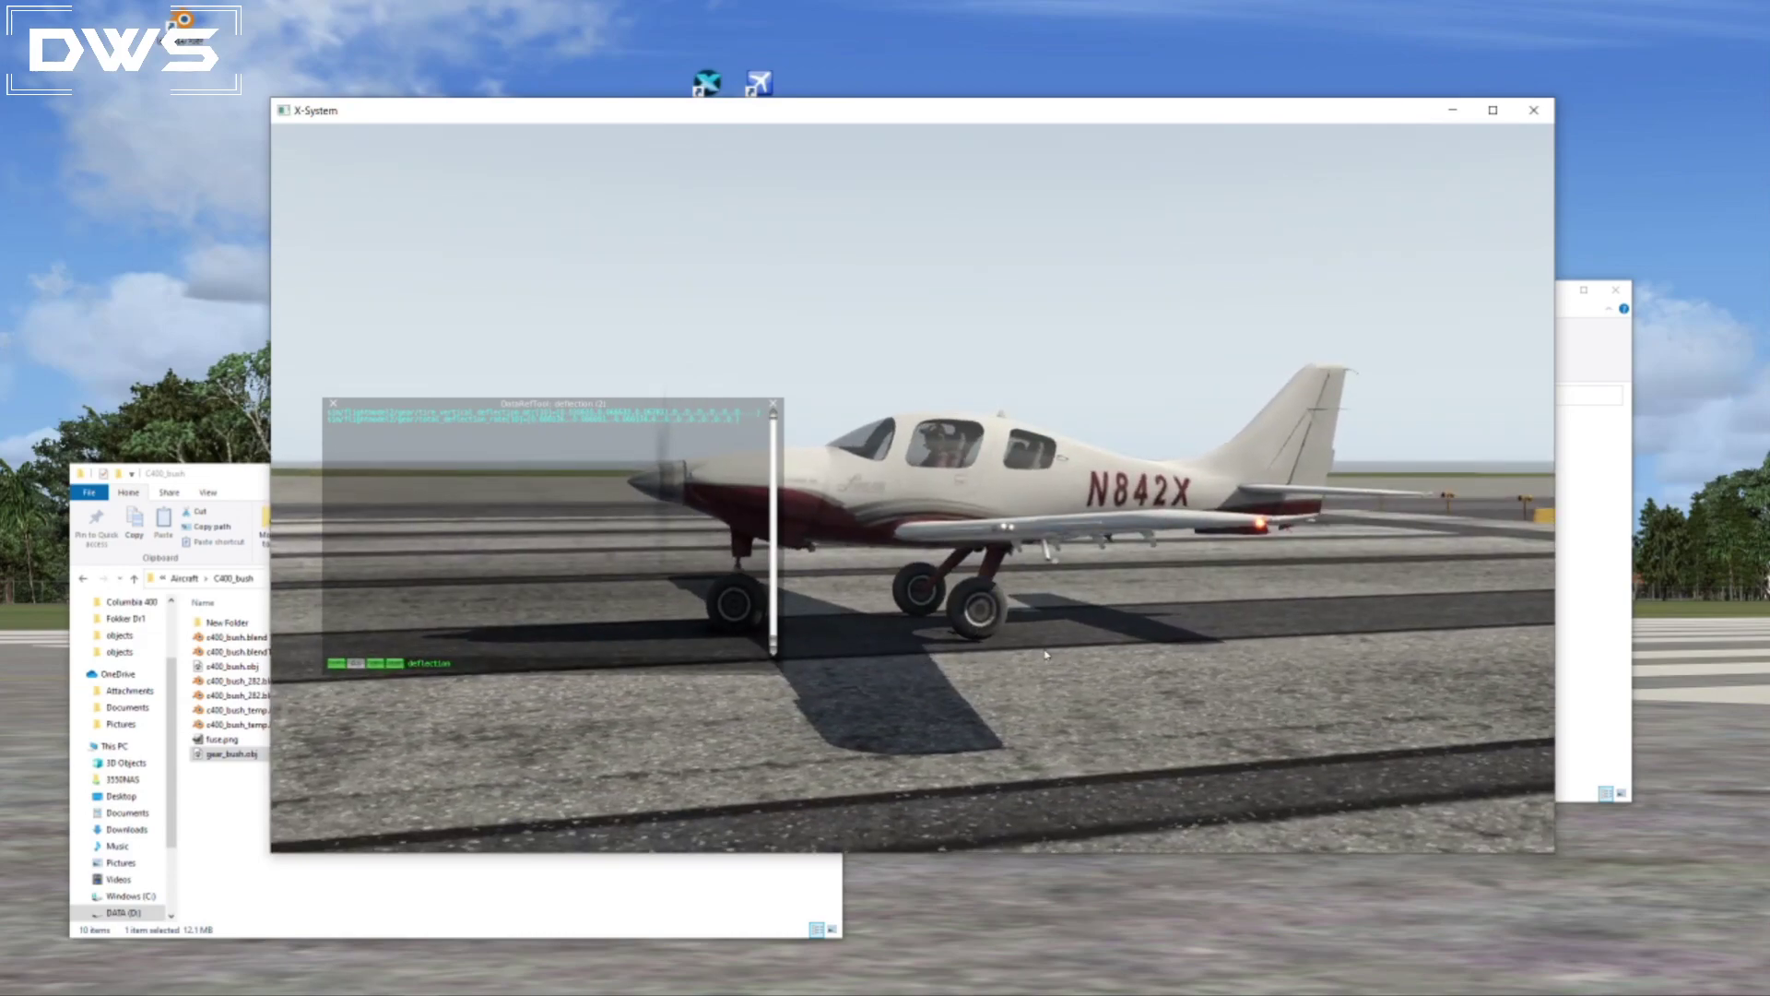
scroll(1069, 674, up, 4)
right_drag(830, 748, 1156, 681)
right_drag(1089, 475, 955, 486)
right_drag(892, 805, 1224, 685)
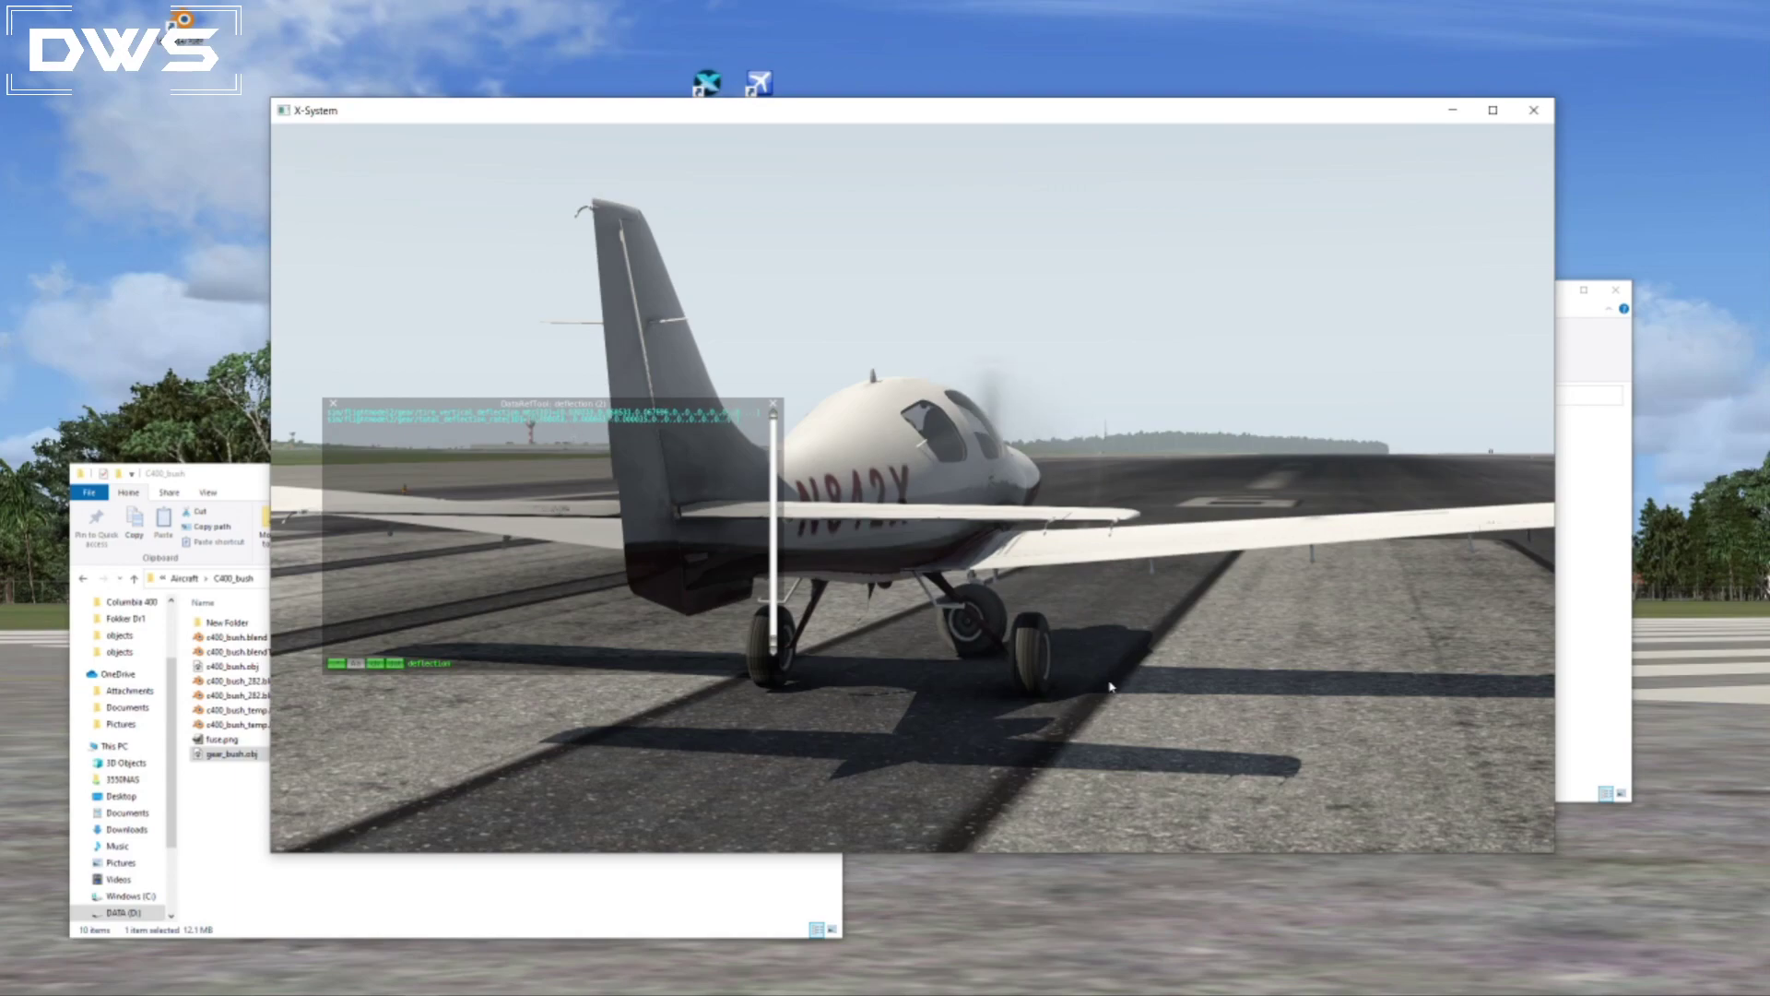
scroll(1079, 692, up, 1)
scroll(1095, 704, up, 1)
key(Left)
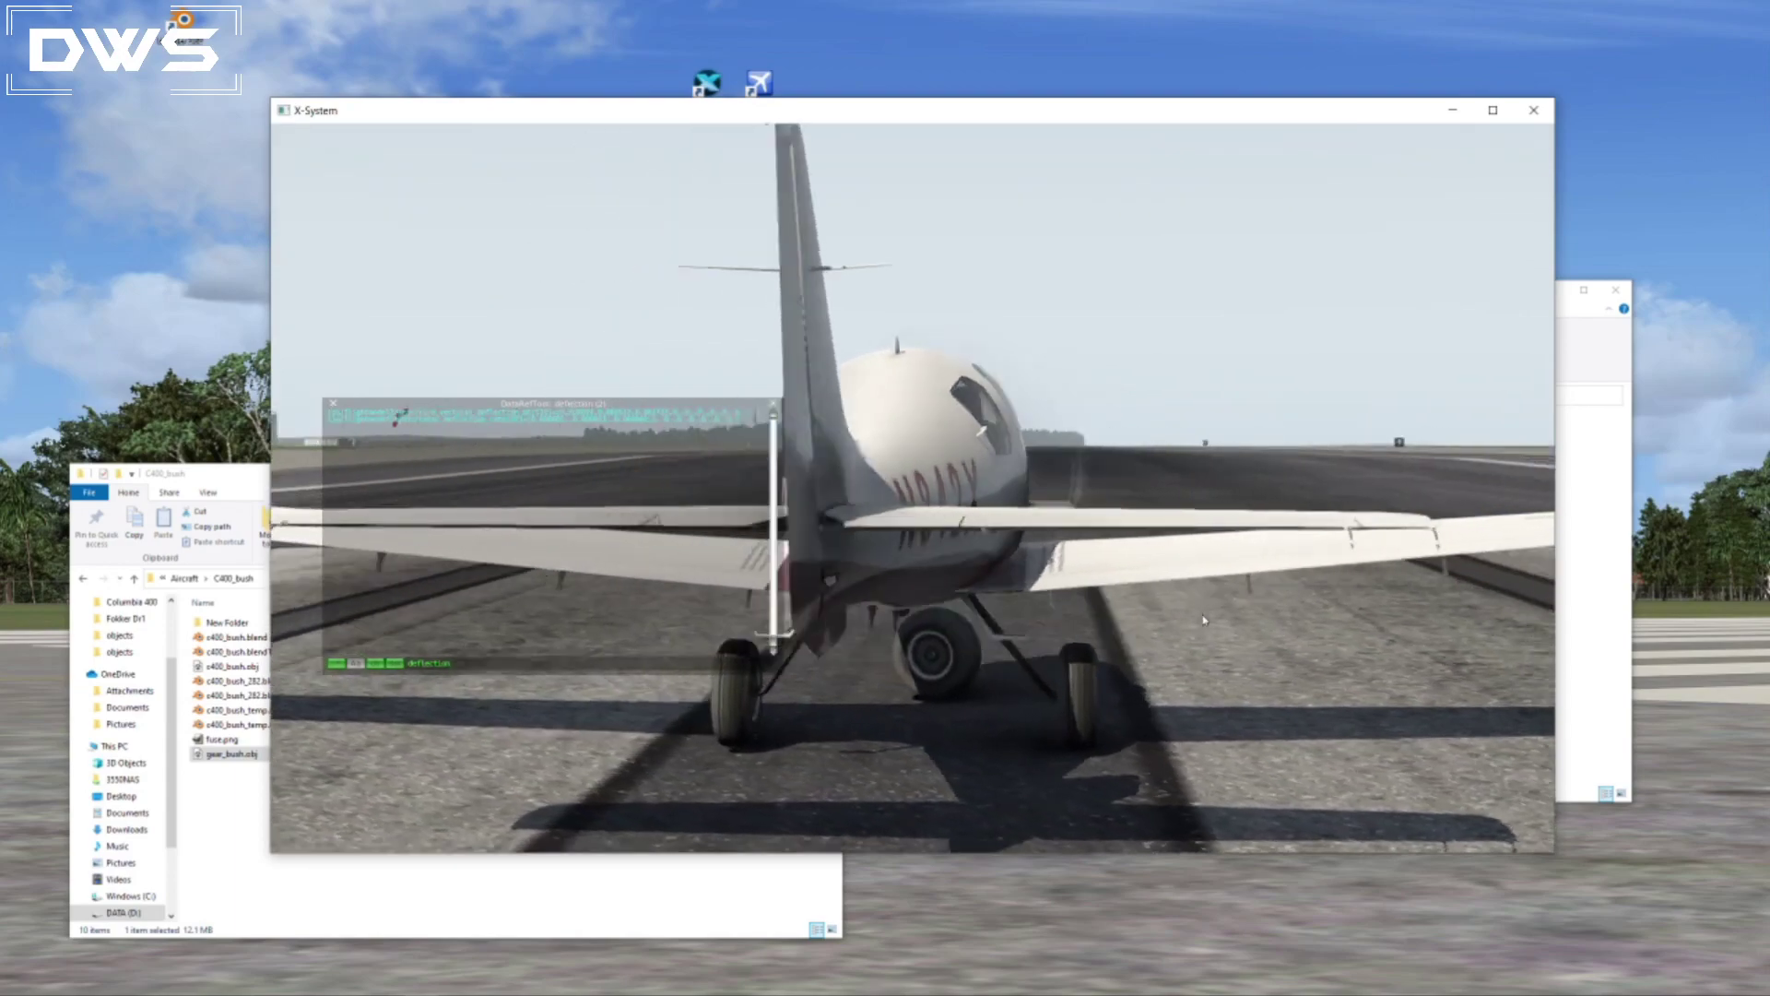
key(Left)
Switch to Blender and inspect the X-Plane dataref settings of the GearLeft Deflection armature at the deflected keyframe.
key(alt+Tab)
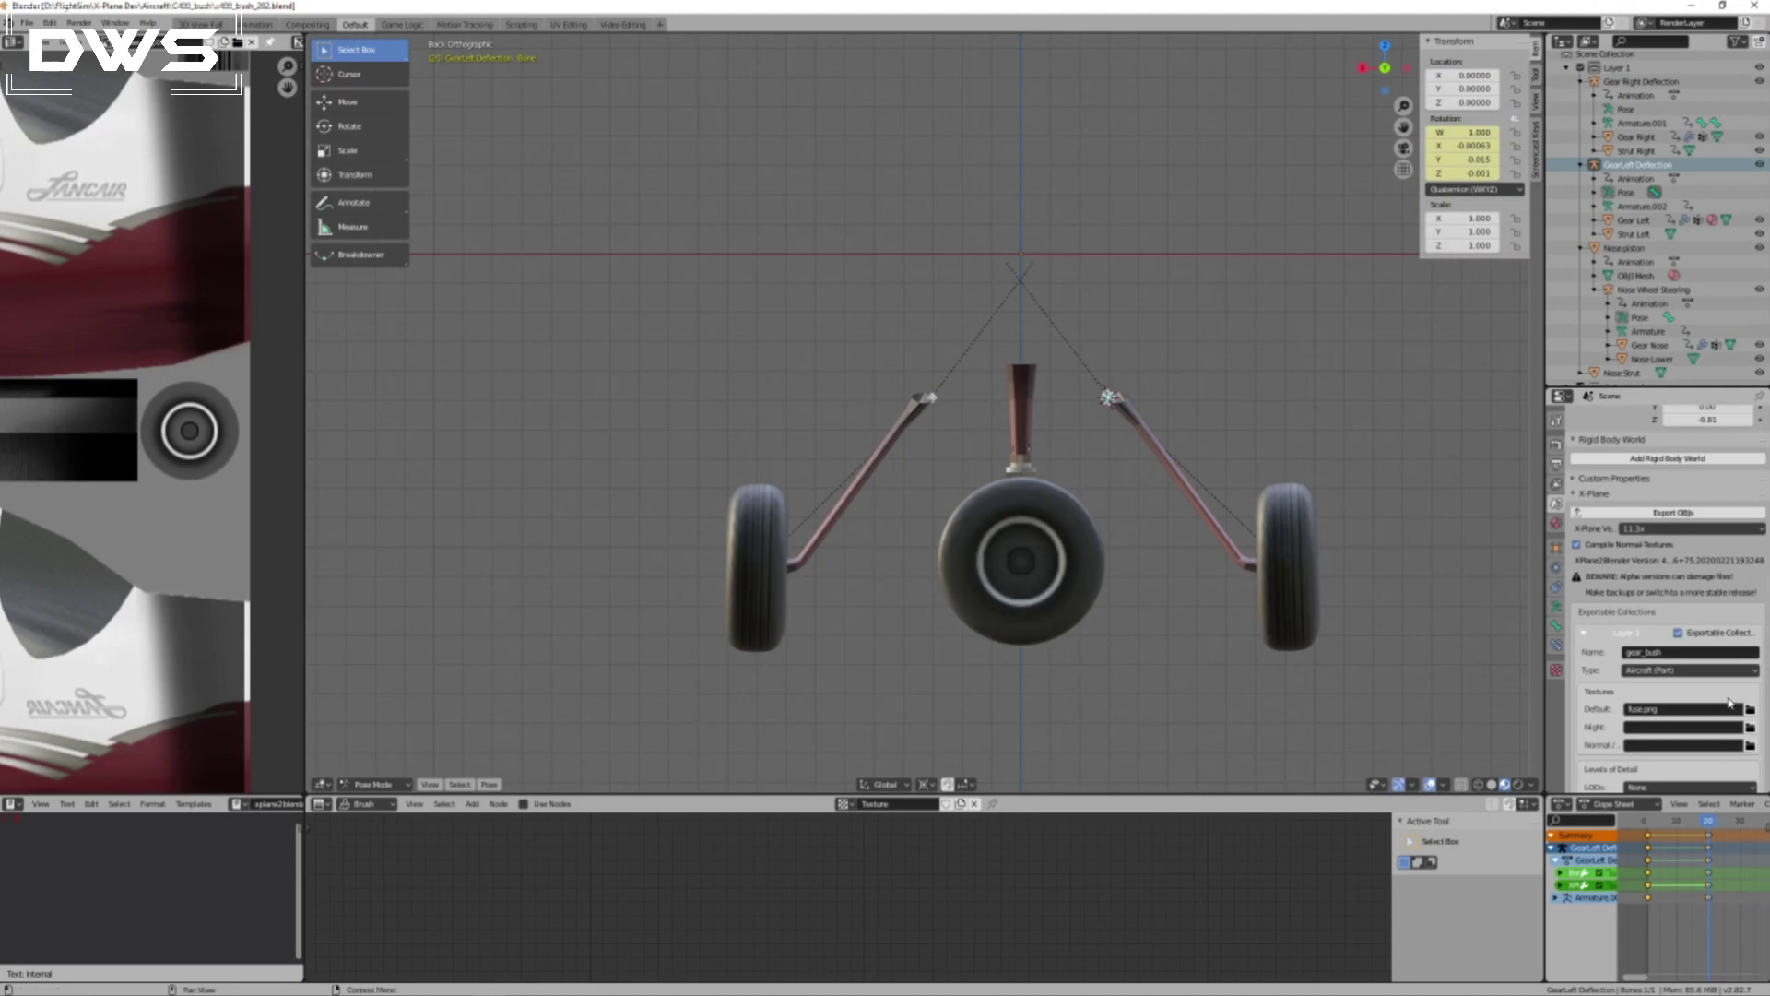
scroll(1729, 703, down, 5)
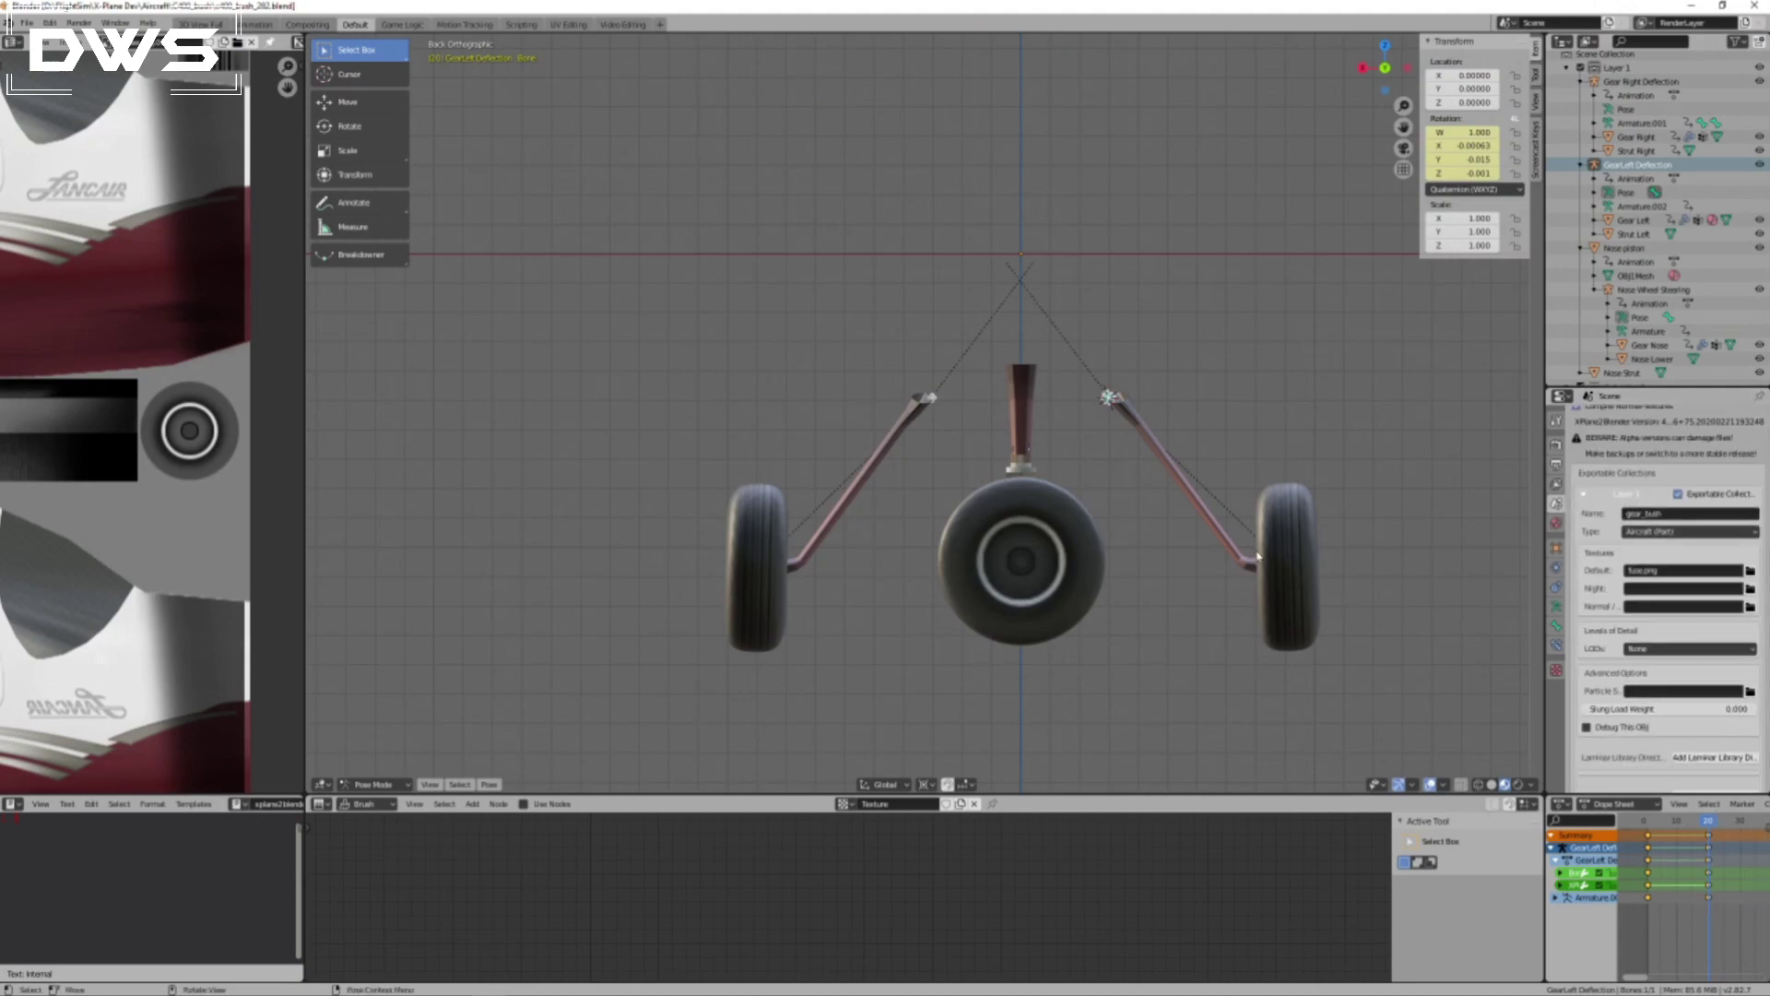
click(1557, 547)
scroll(1727, 724, up, 5)
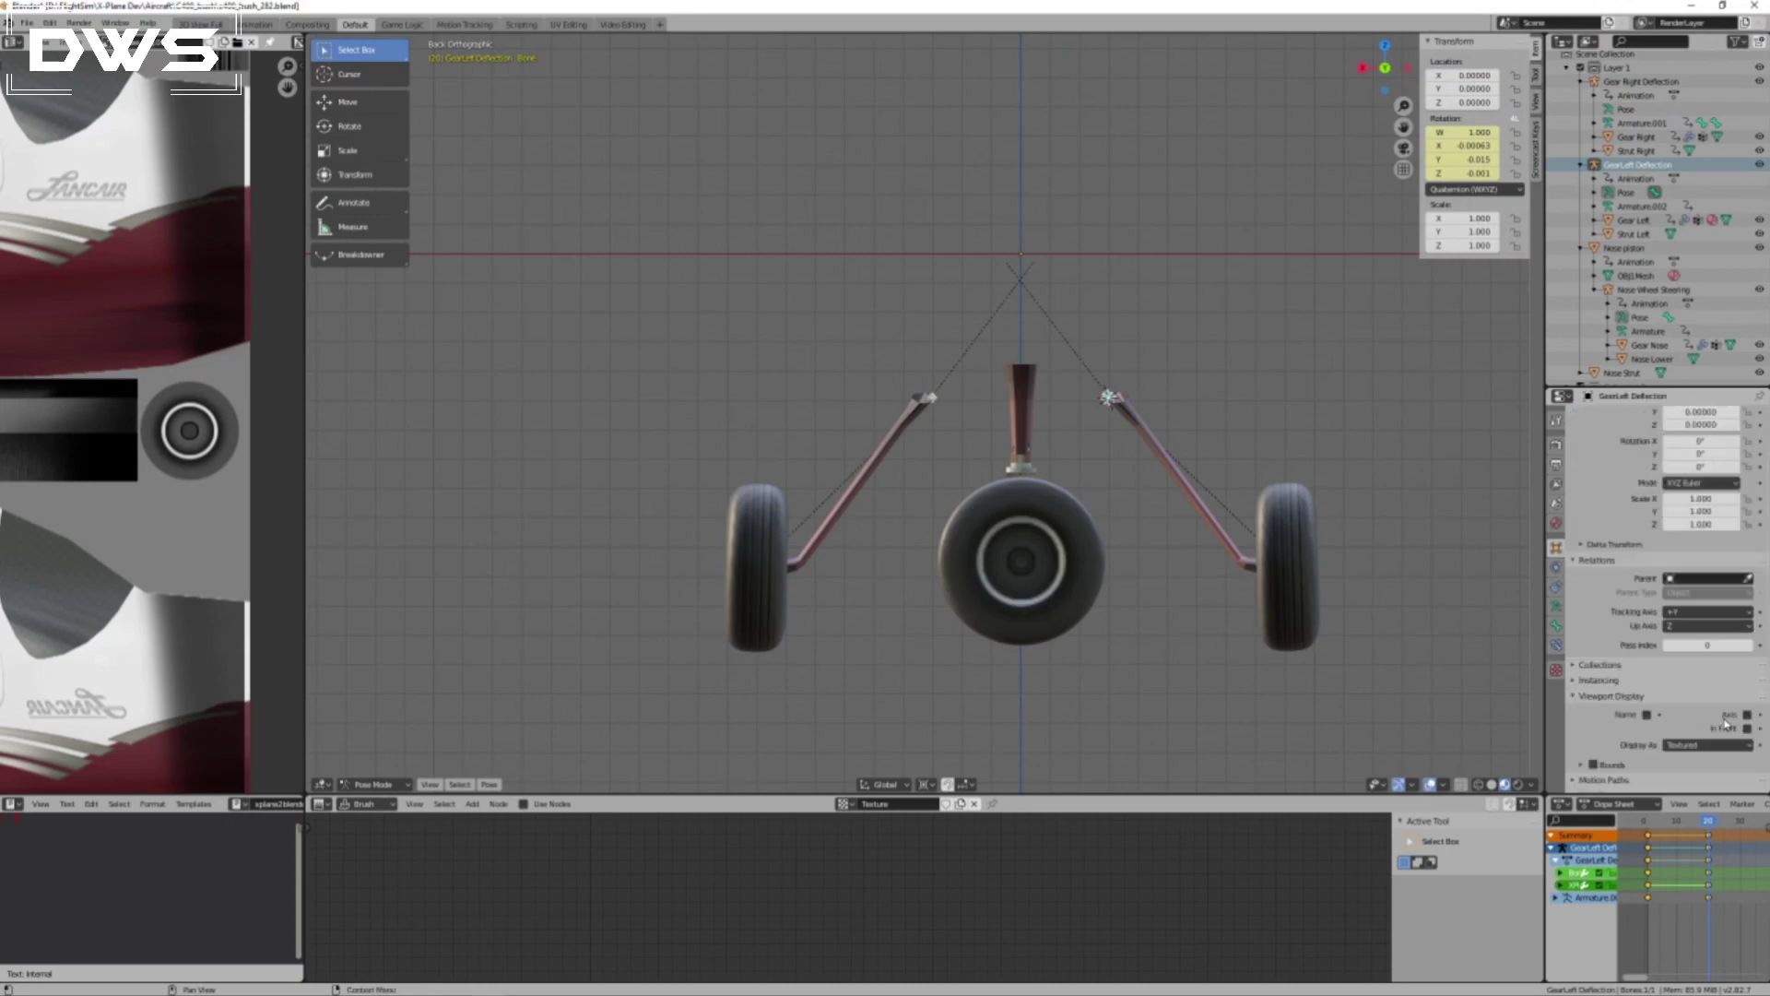
scroll(1727, 724, down, 10)
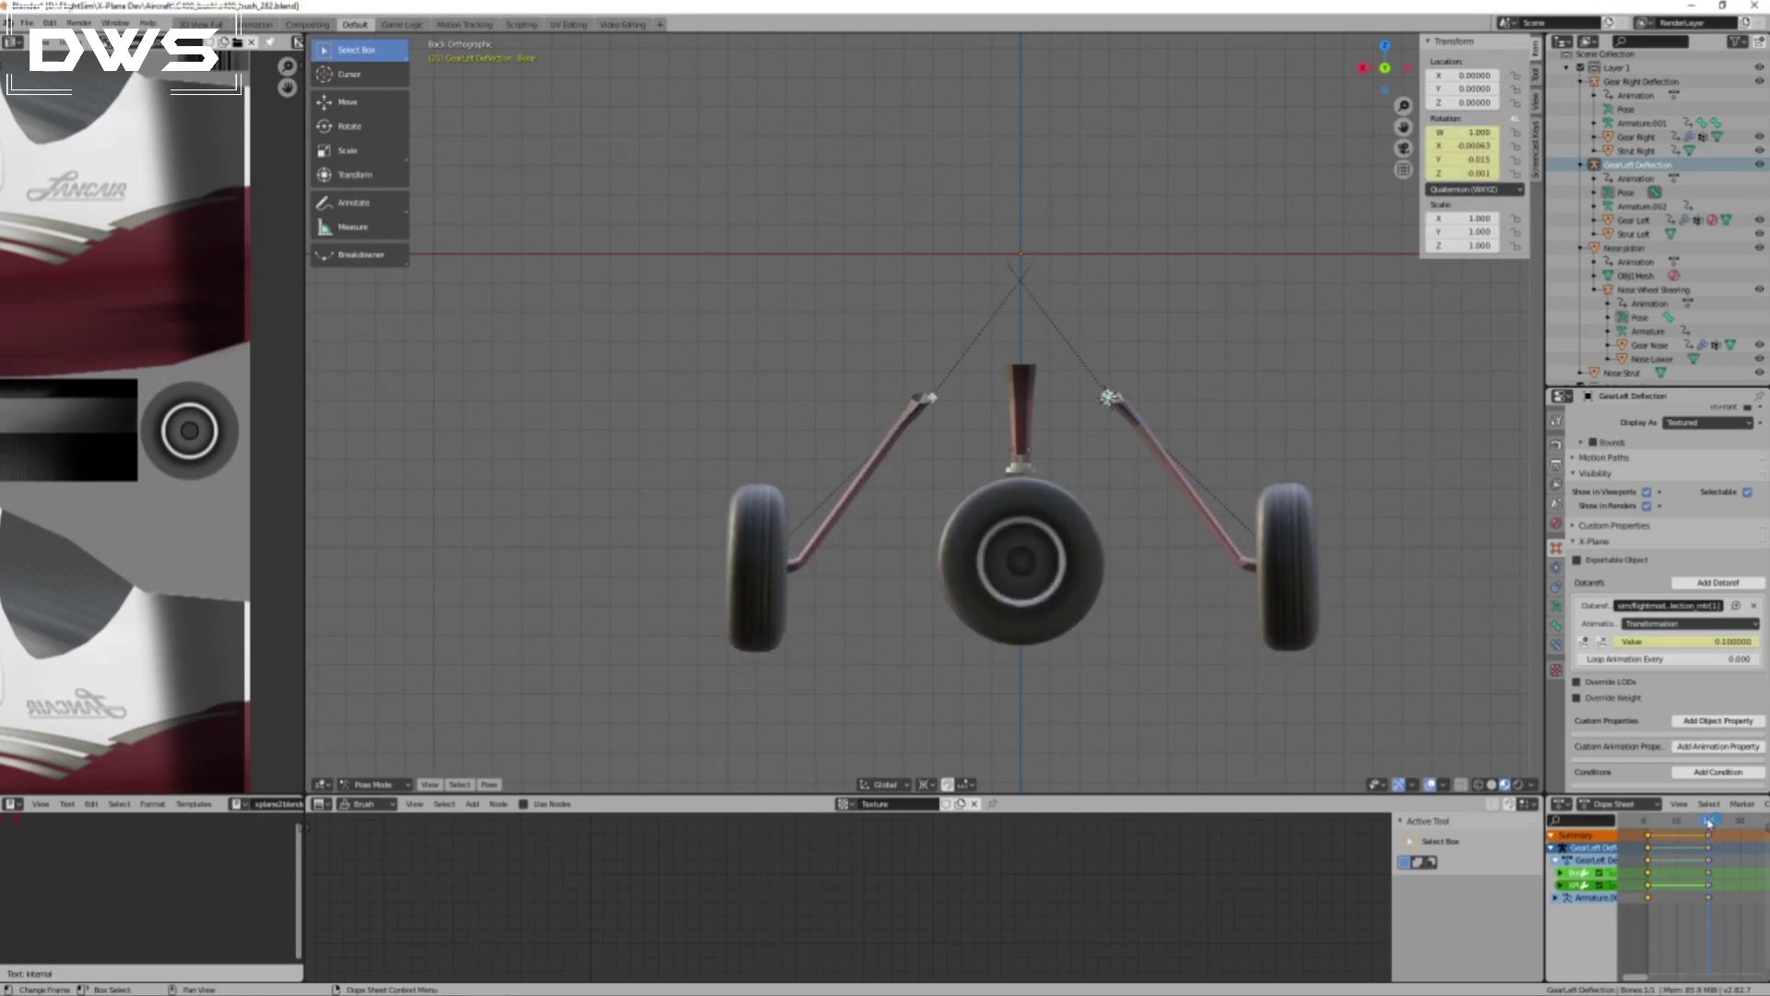
mouse_move(1711, 820)
mouse_down()
mouse_move(1651, 836)
mouse_move(1707, 821)
mouse_up()
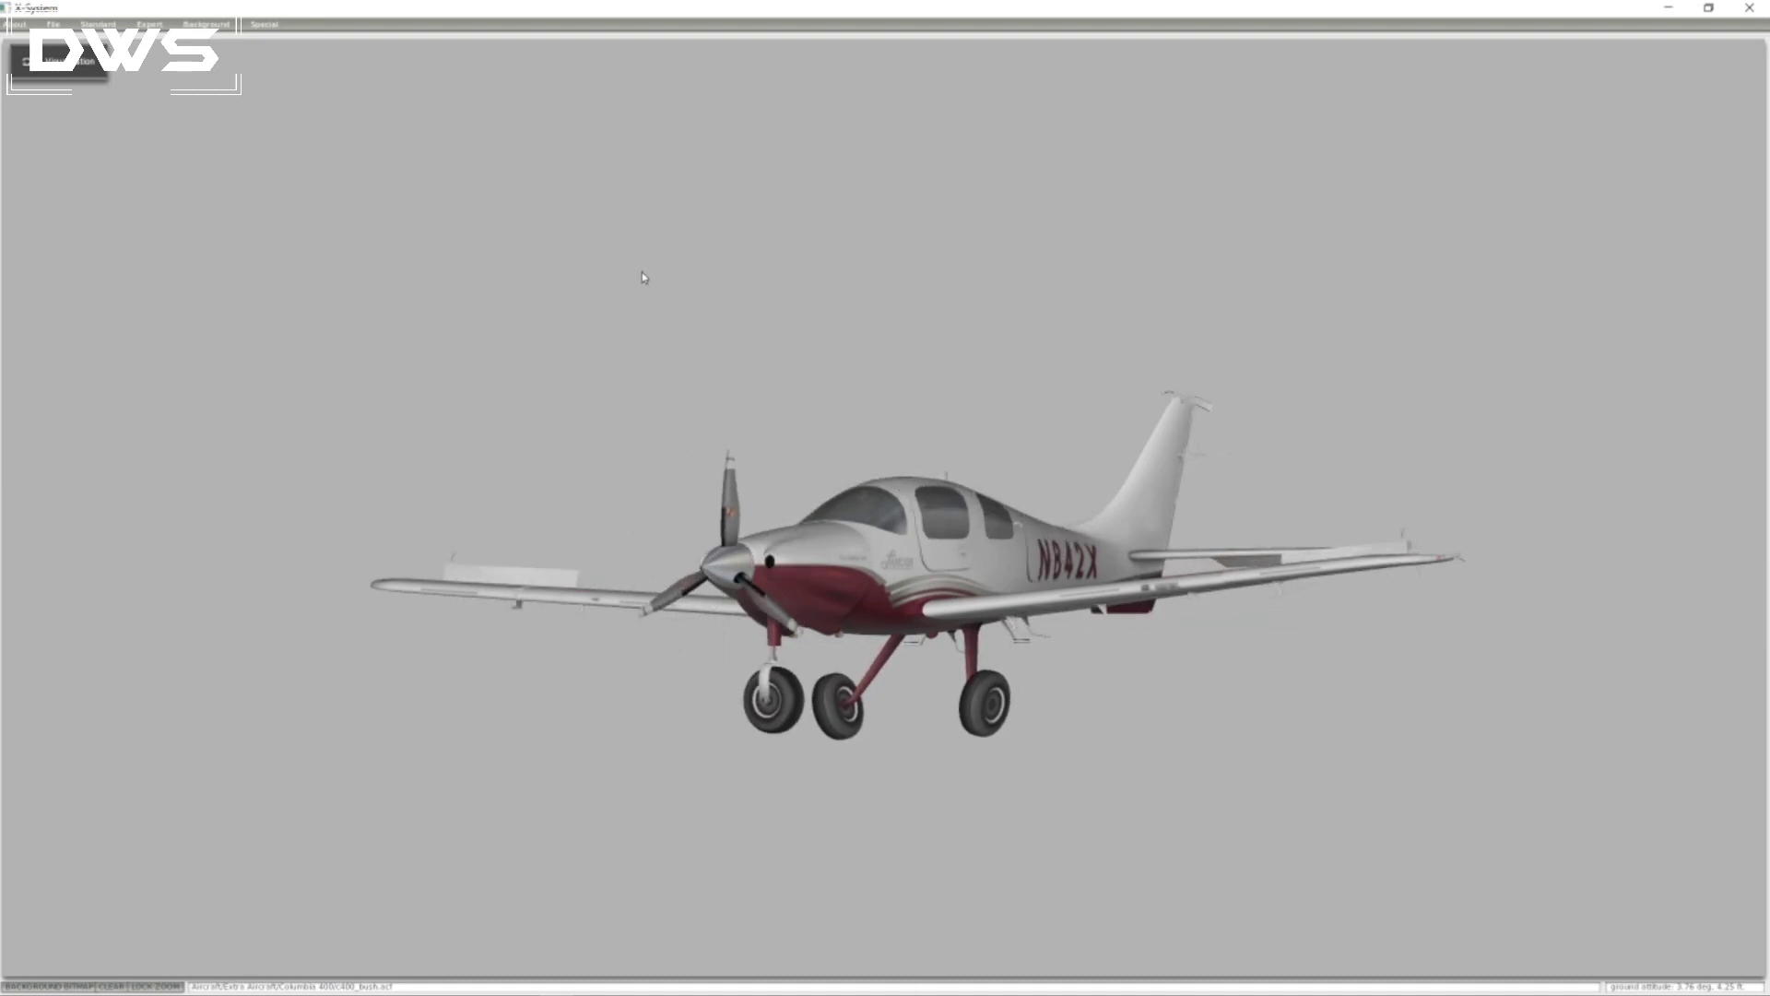
Switch to Plane Maker and look into the aircraft's landing gear settings.
click(98, 24)
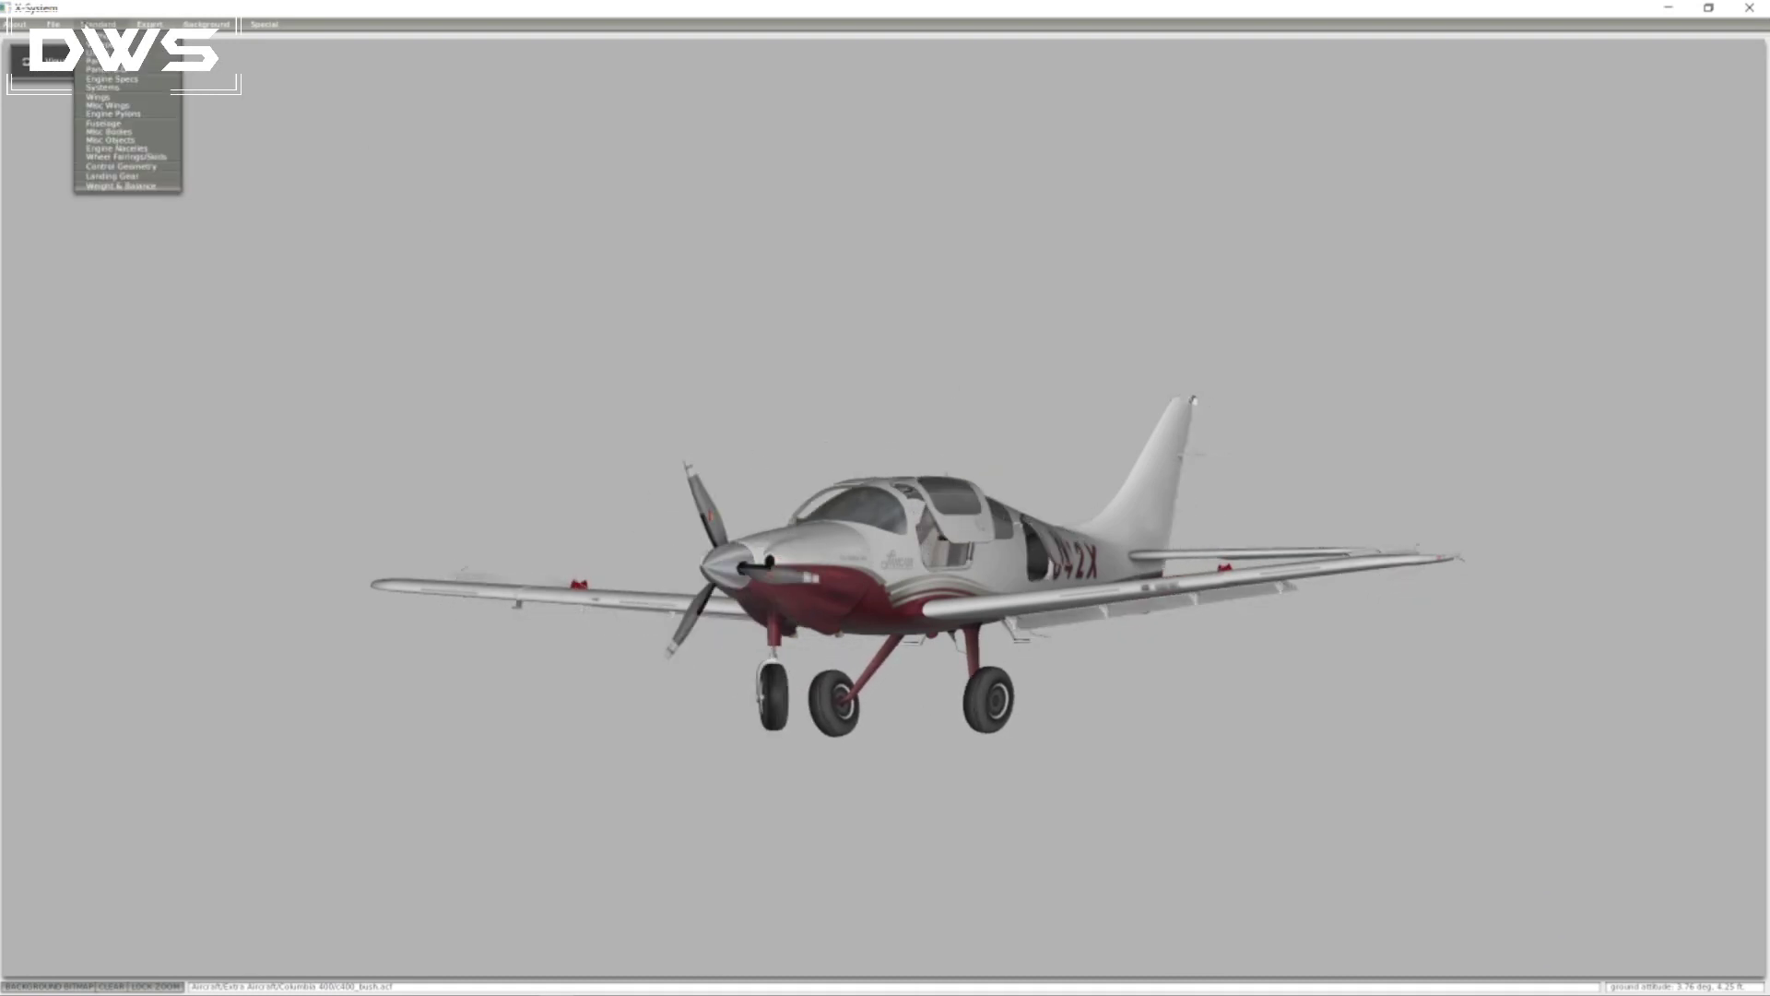
mouse_move(166, 27)
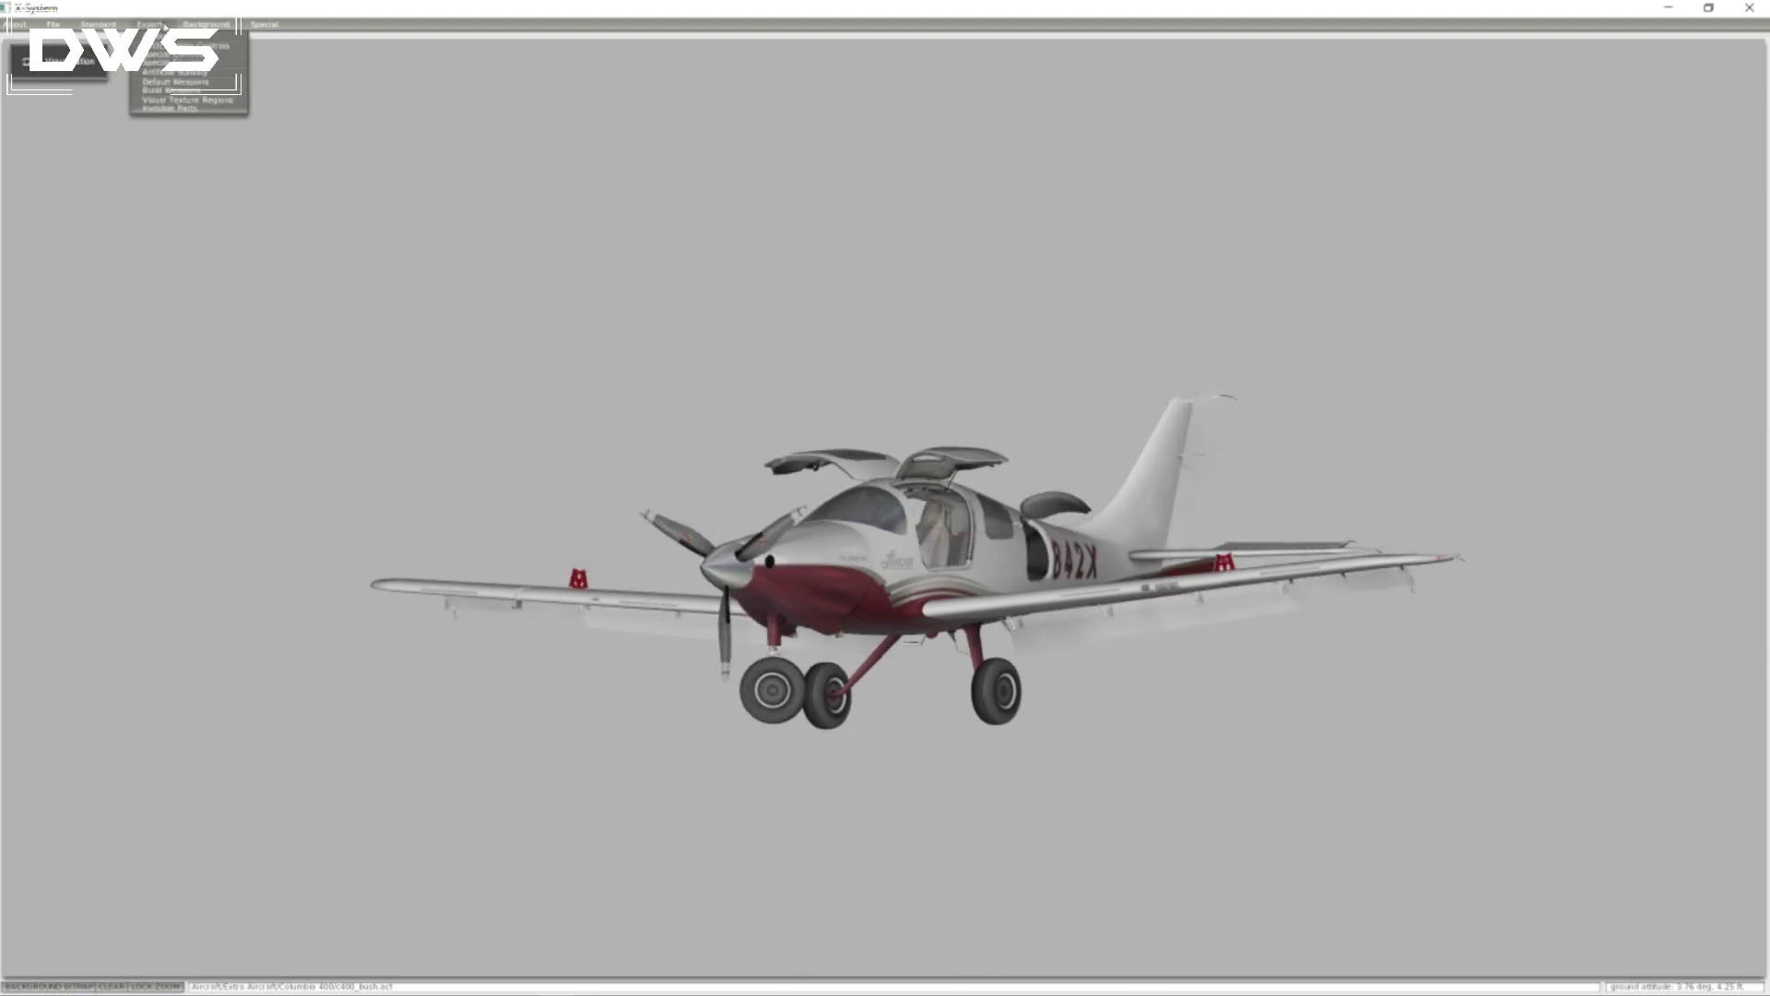
click(102, 24)
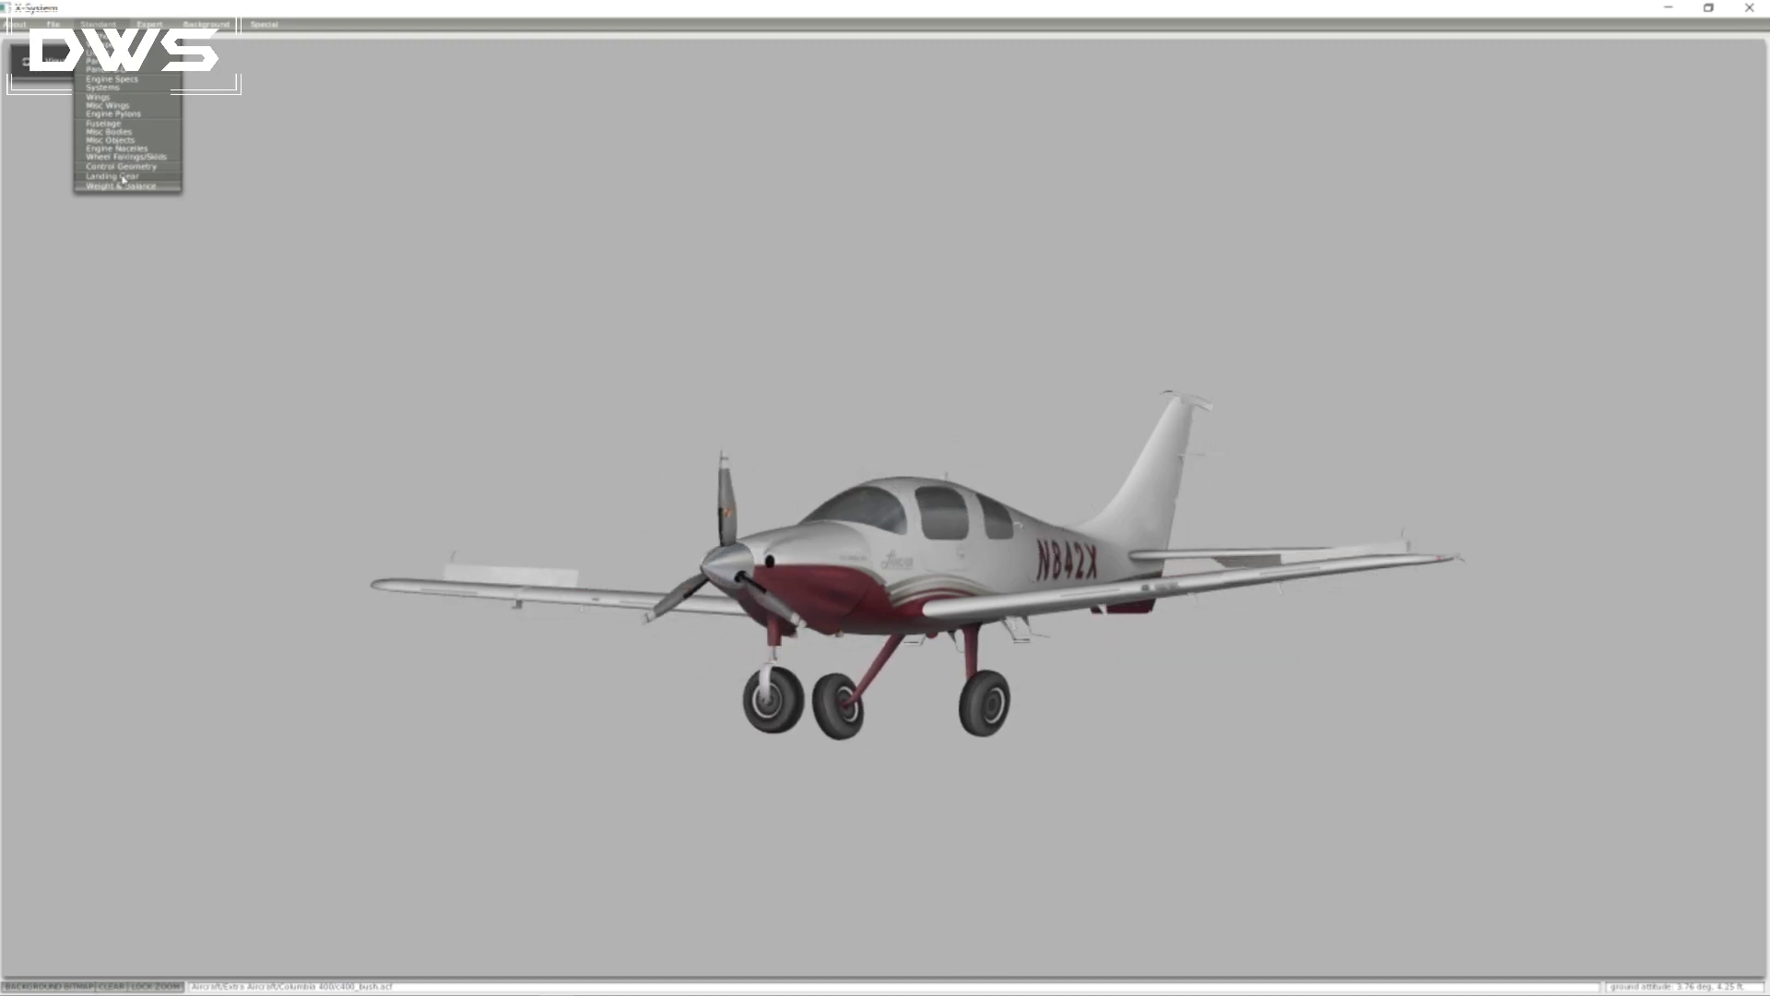
click(122, 177)
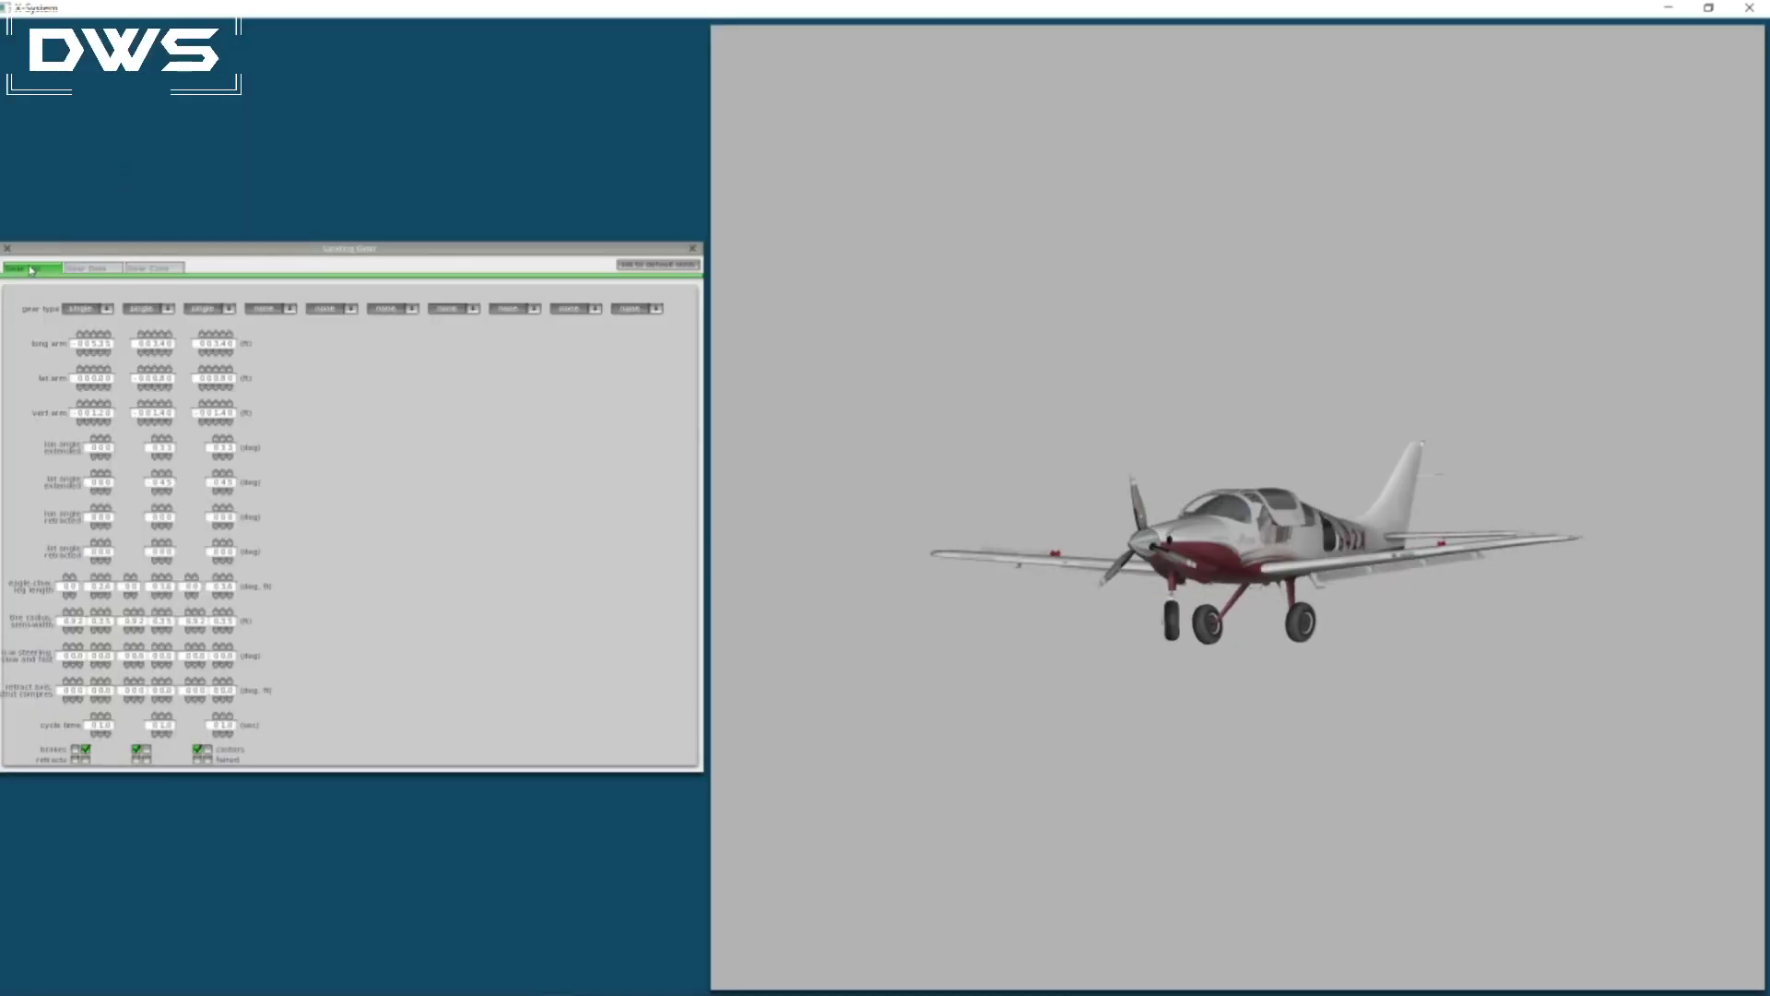
click(8, 248)
Make Wheels & W-Fairing 1, 2 and 3 visible in the part visibility settings to compare them with the modelled gear.
click(150, 24)
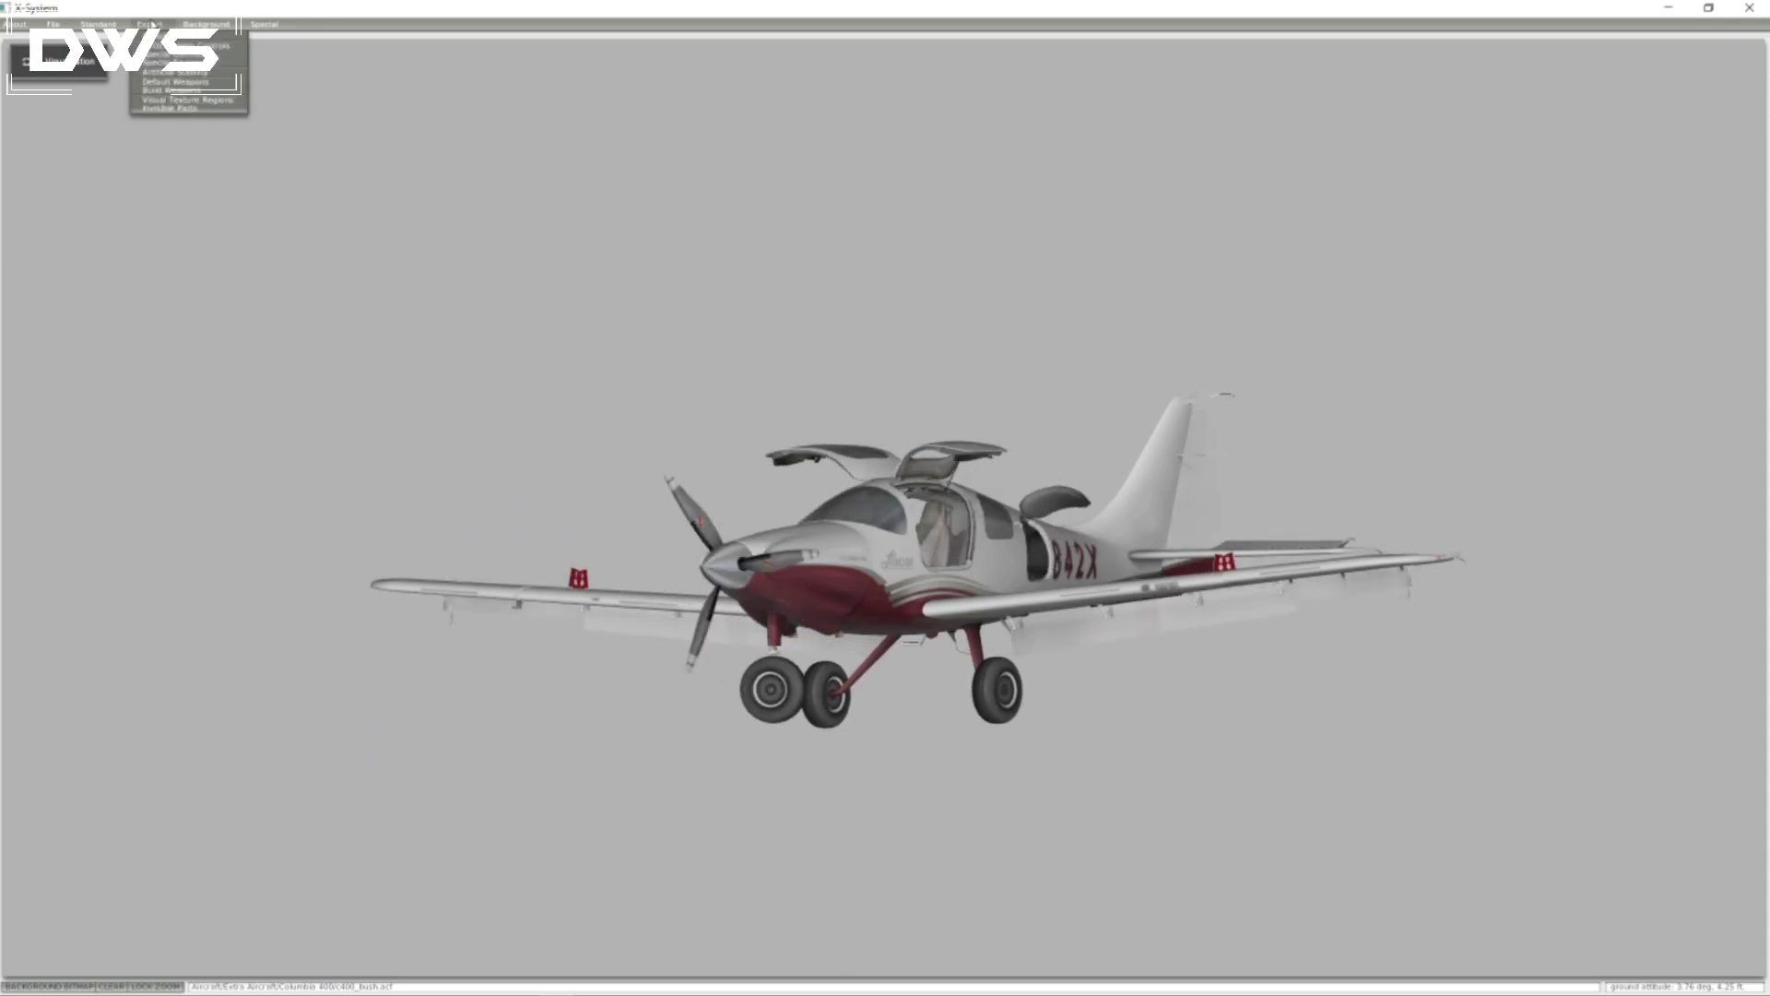
click(152, 110)
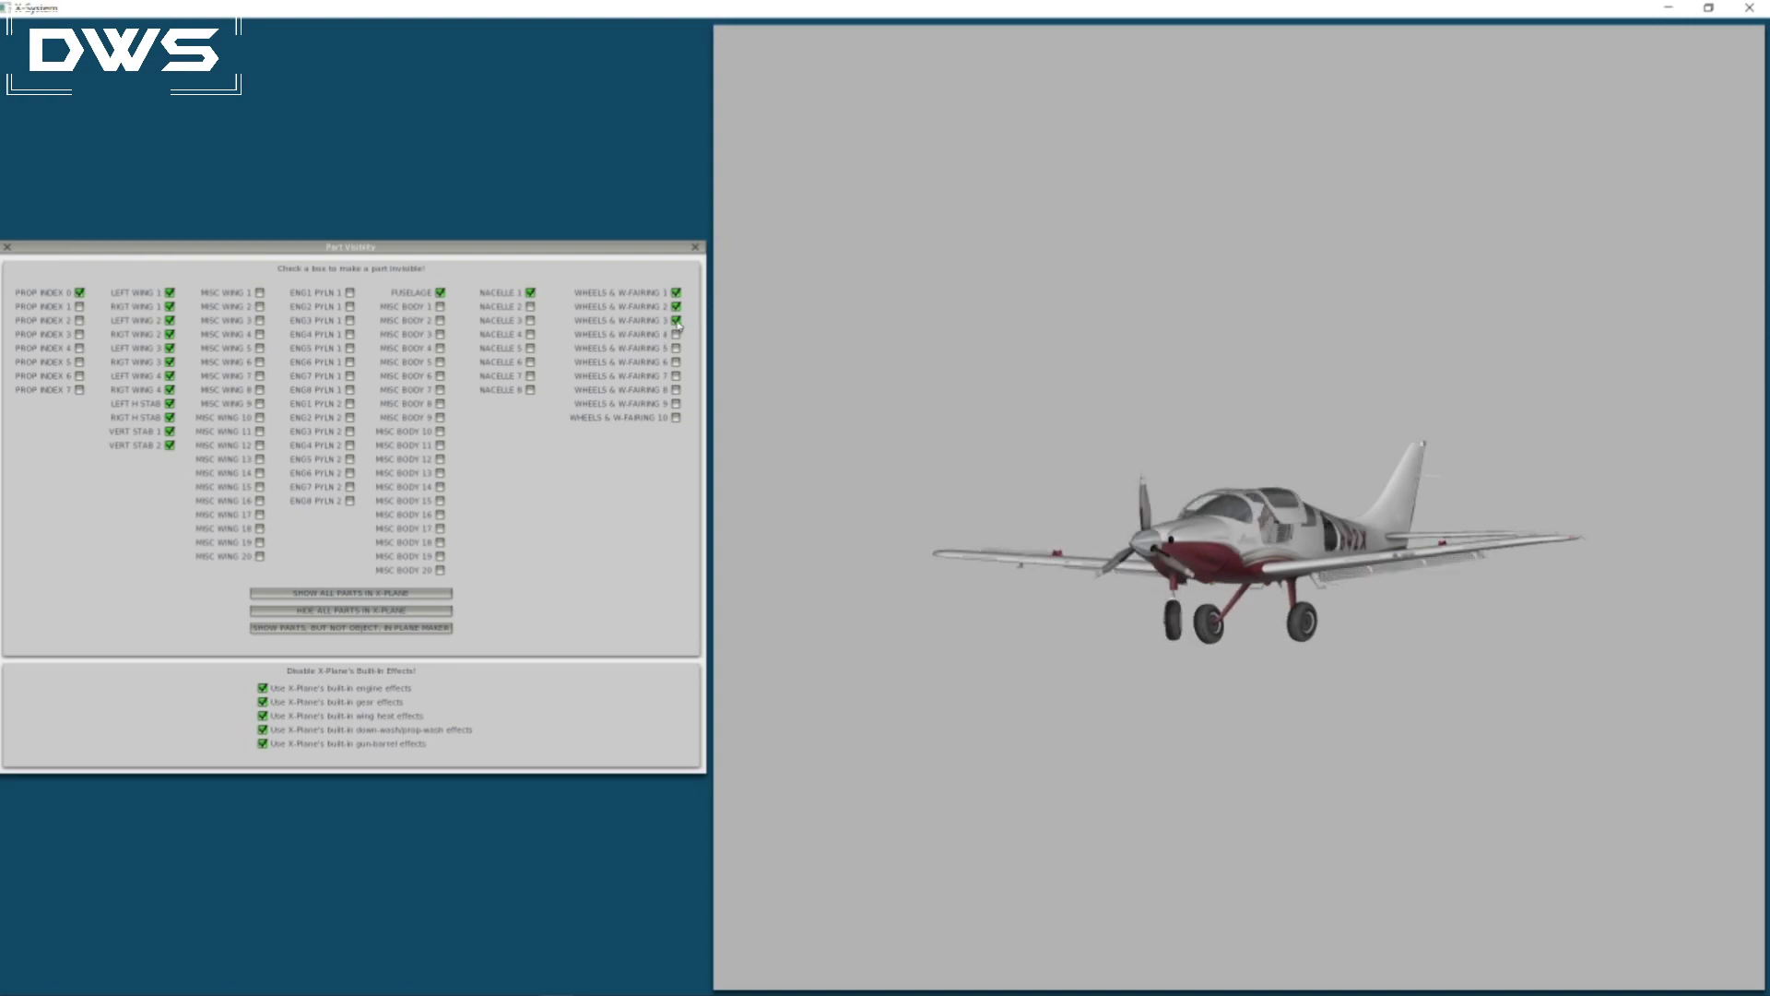
click(676, 320)
click(676, 306)
click(676, 293)
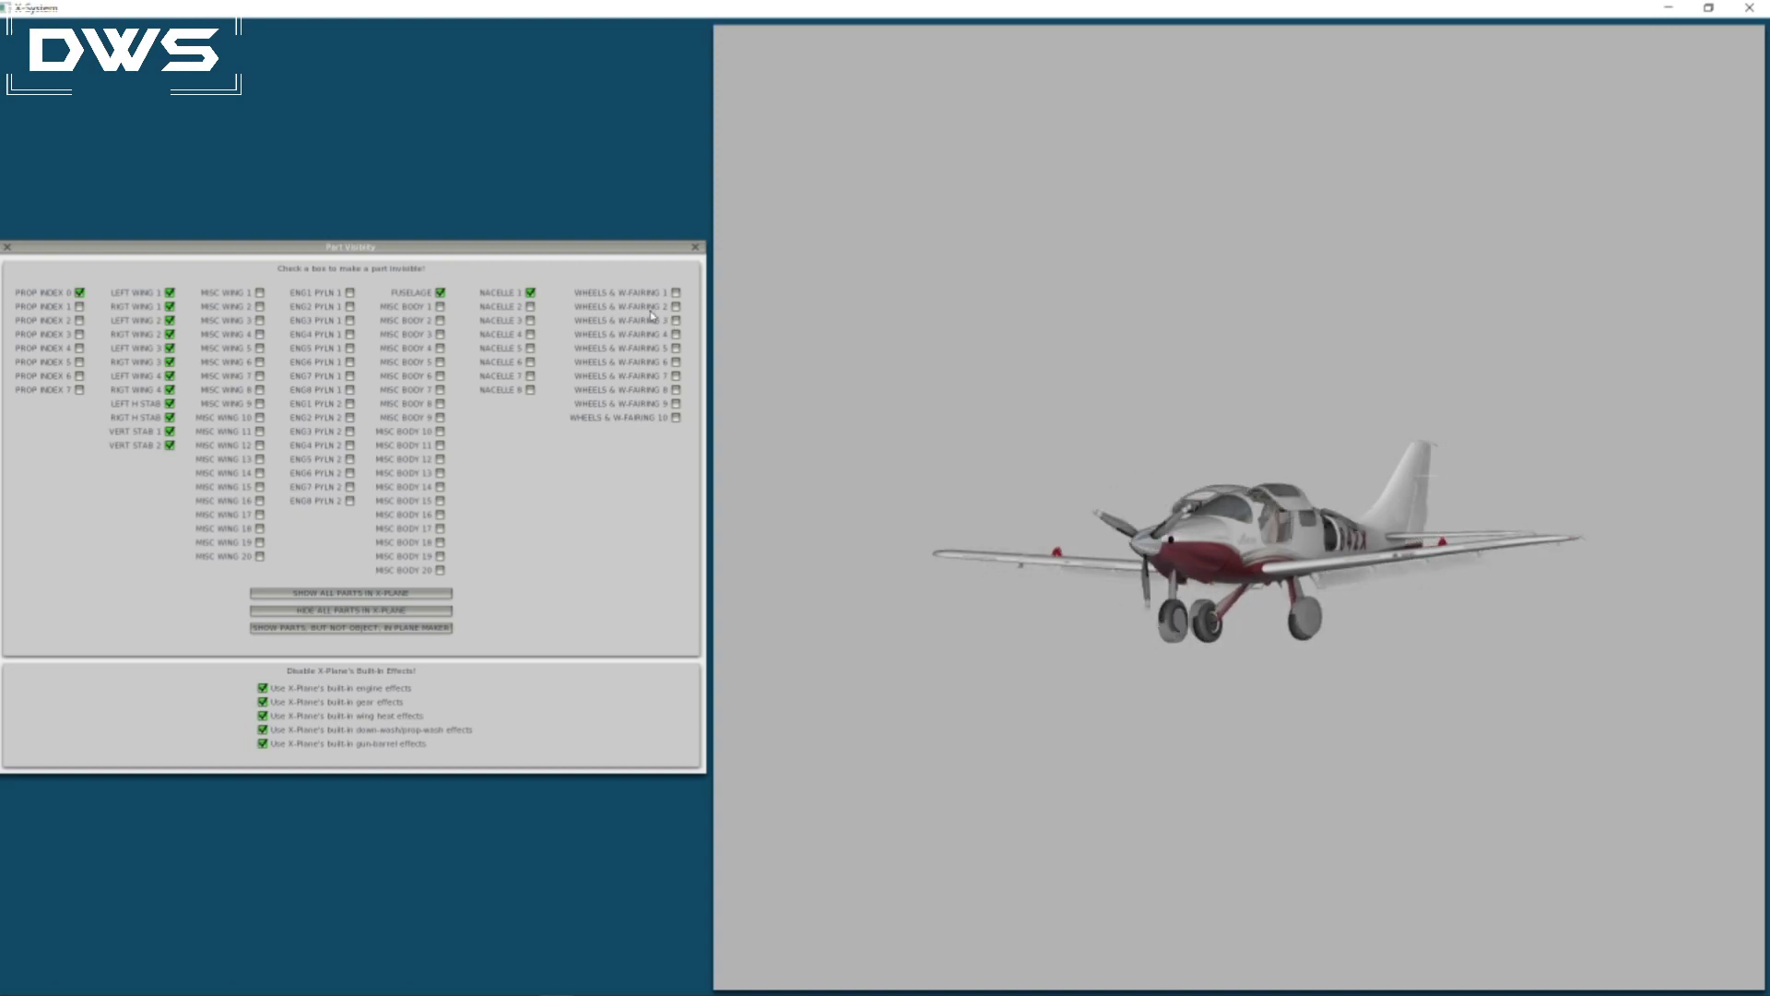
click(676, 320)
click(676, 306)
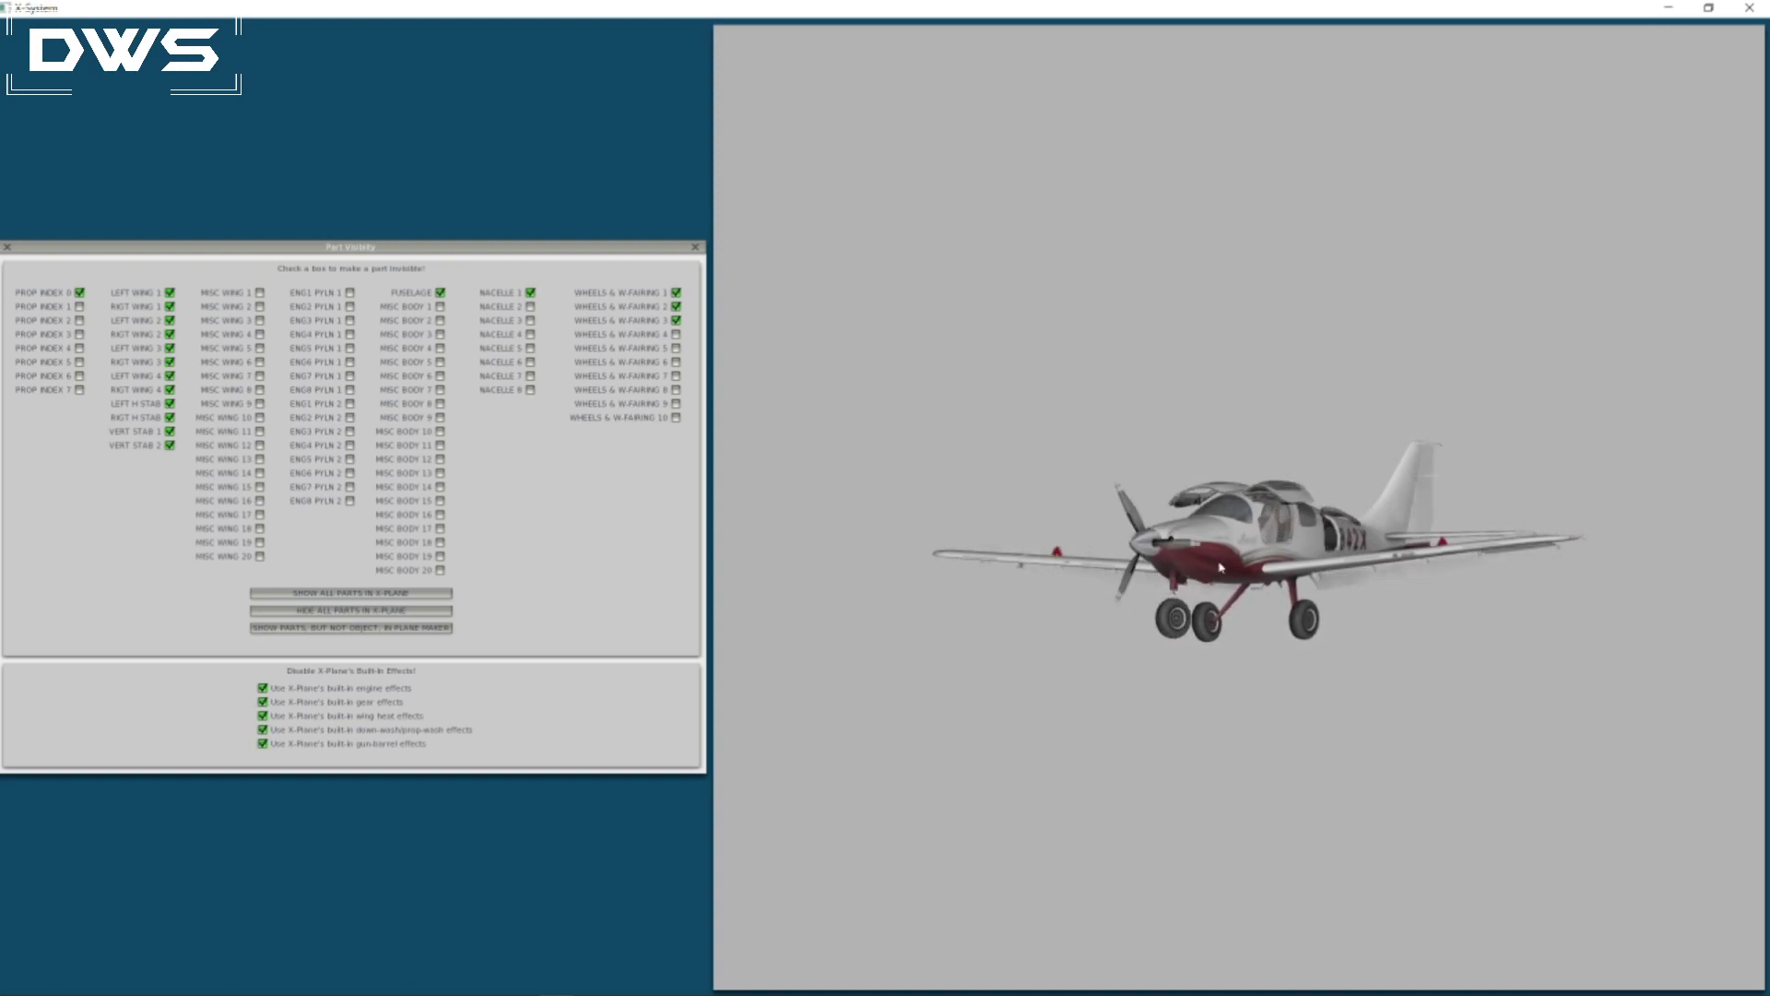
click(677, 320)
click(677, 306)
click(677, 293)
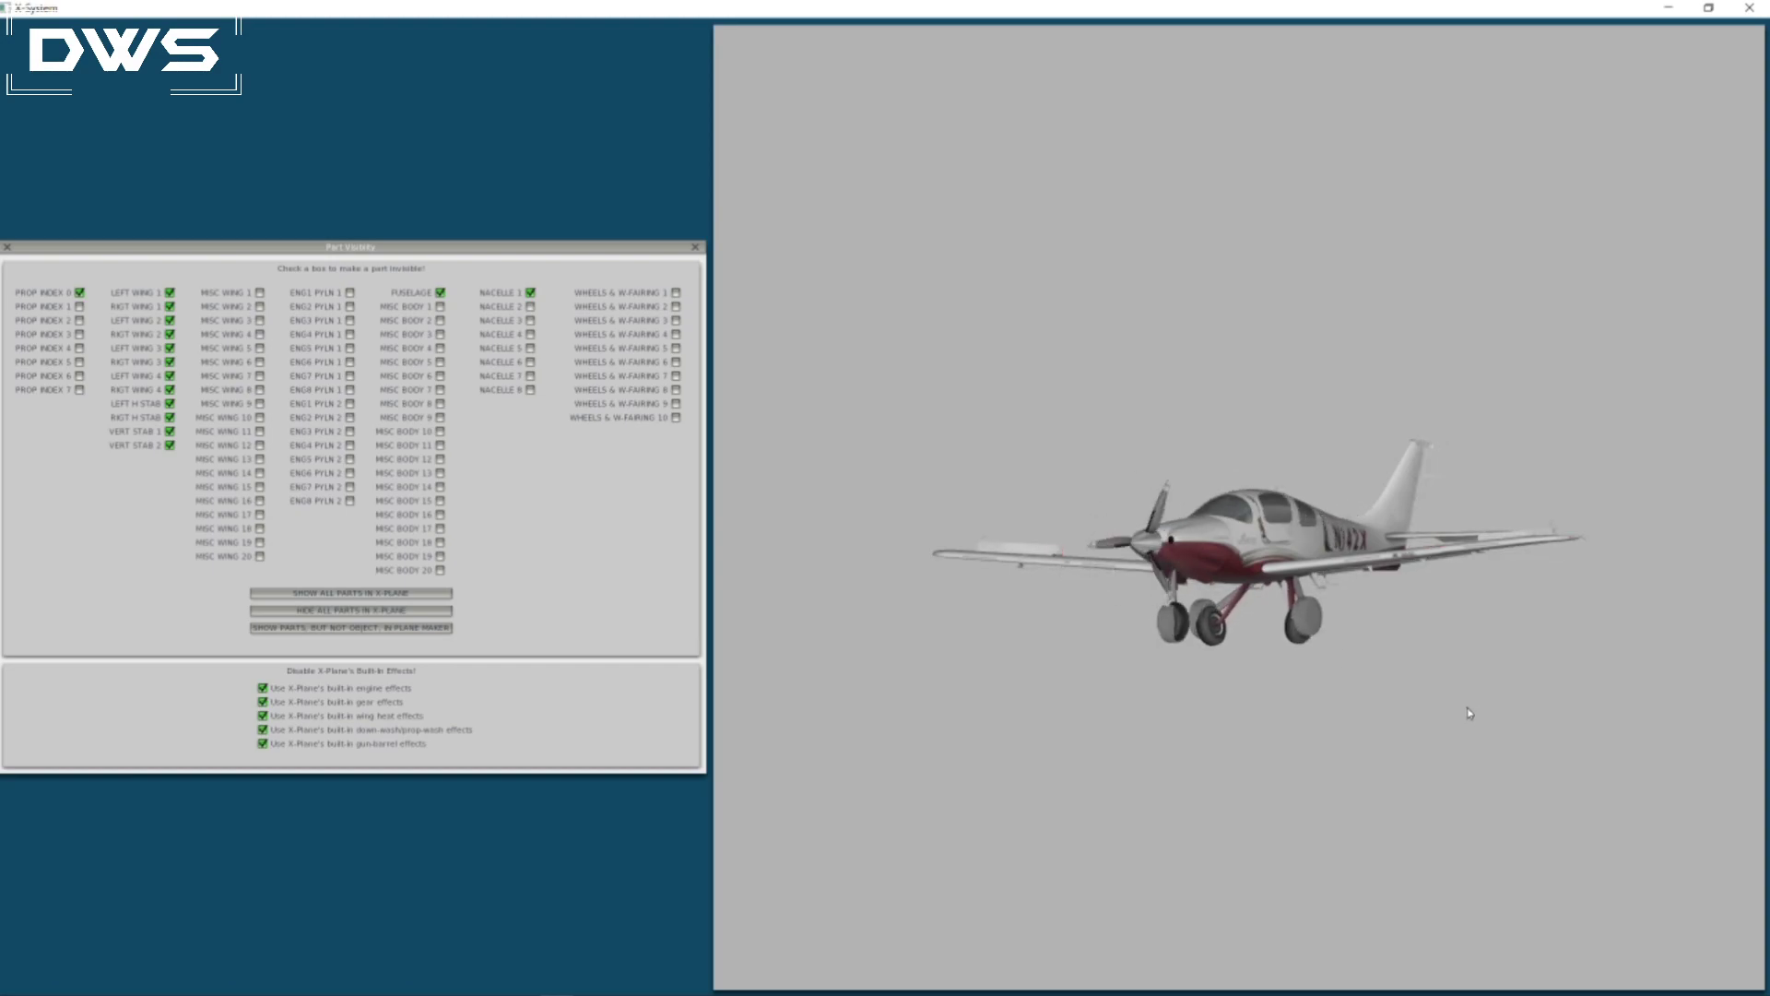
click(8, 247)
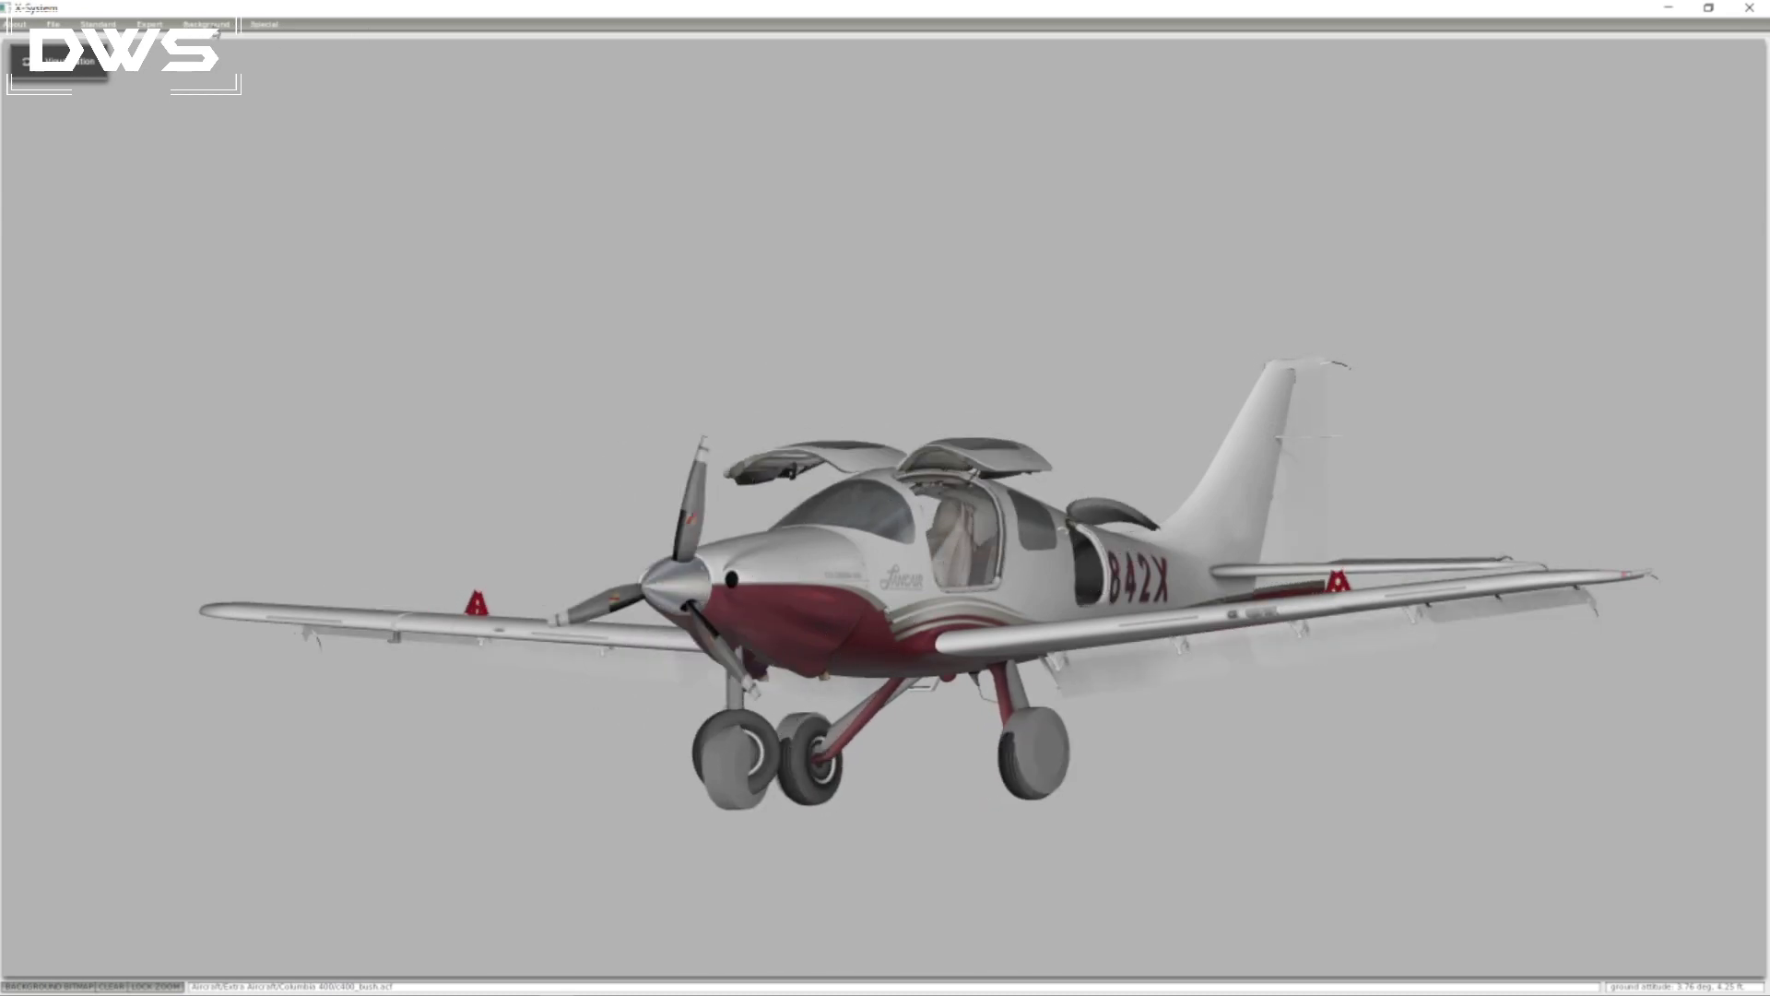
Make Wheels & W-Fairing 1, 2 and 3 invisible again in the part visibility settings.
click(213, 26)
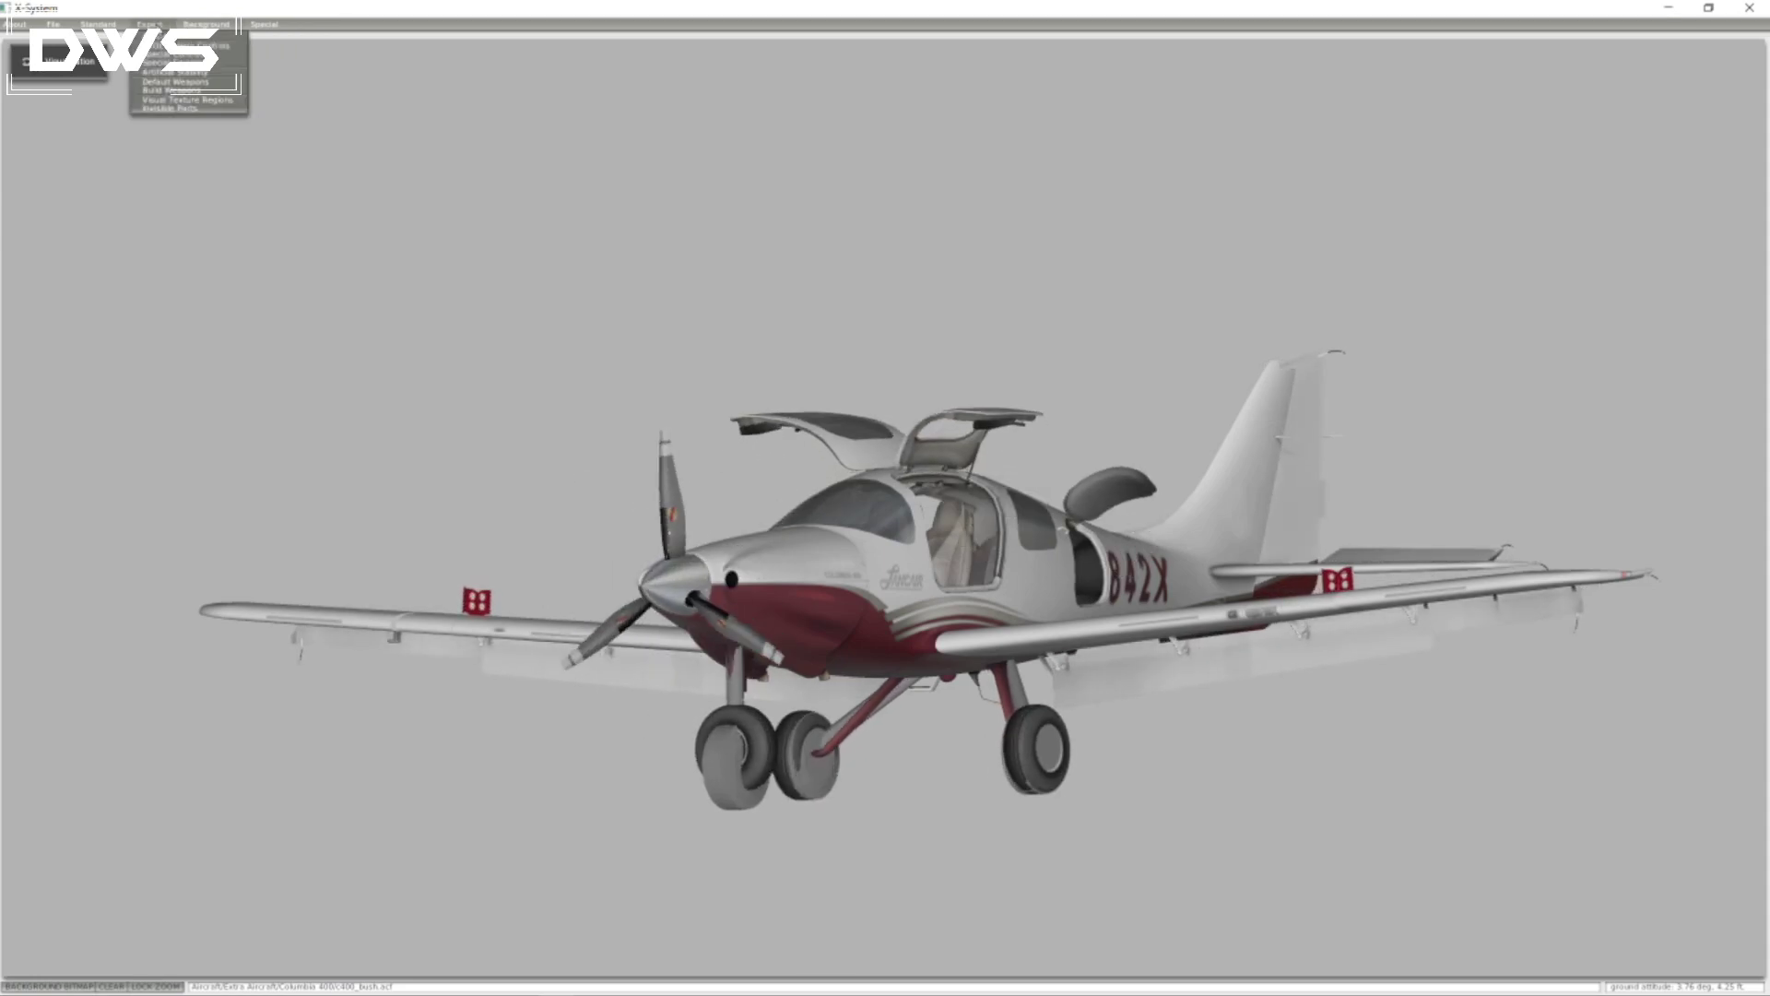
mouse_move(127, 25)
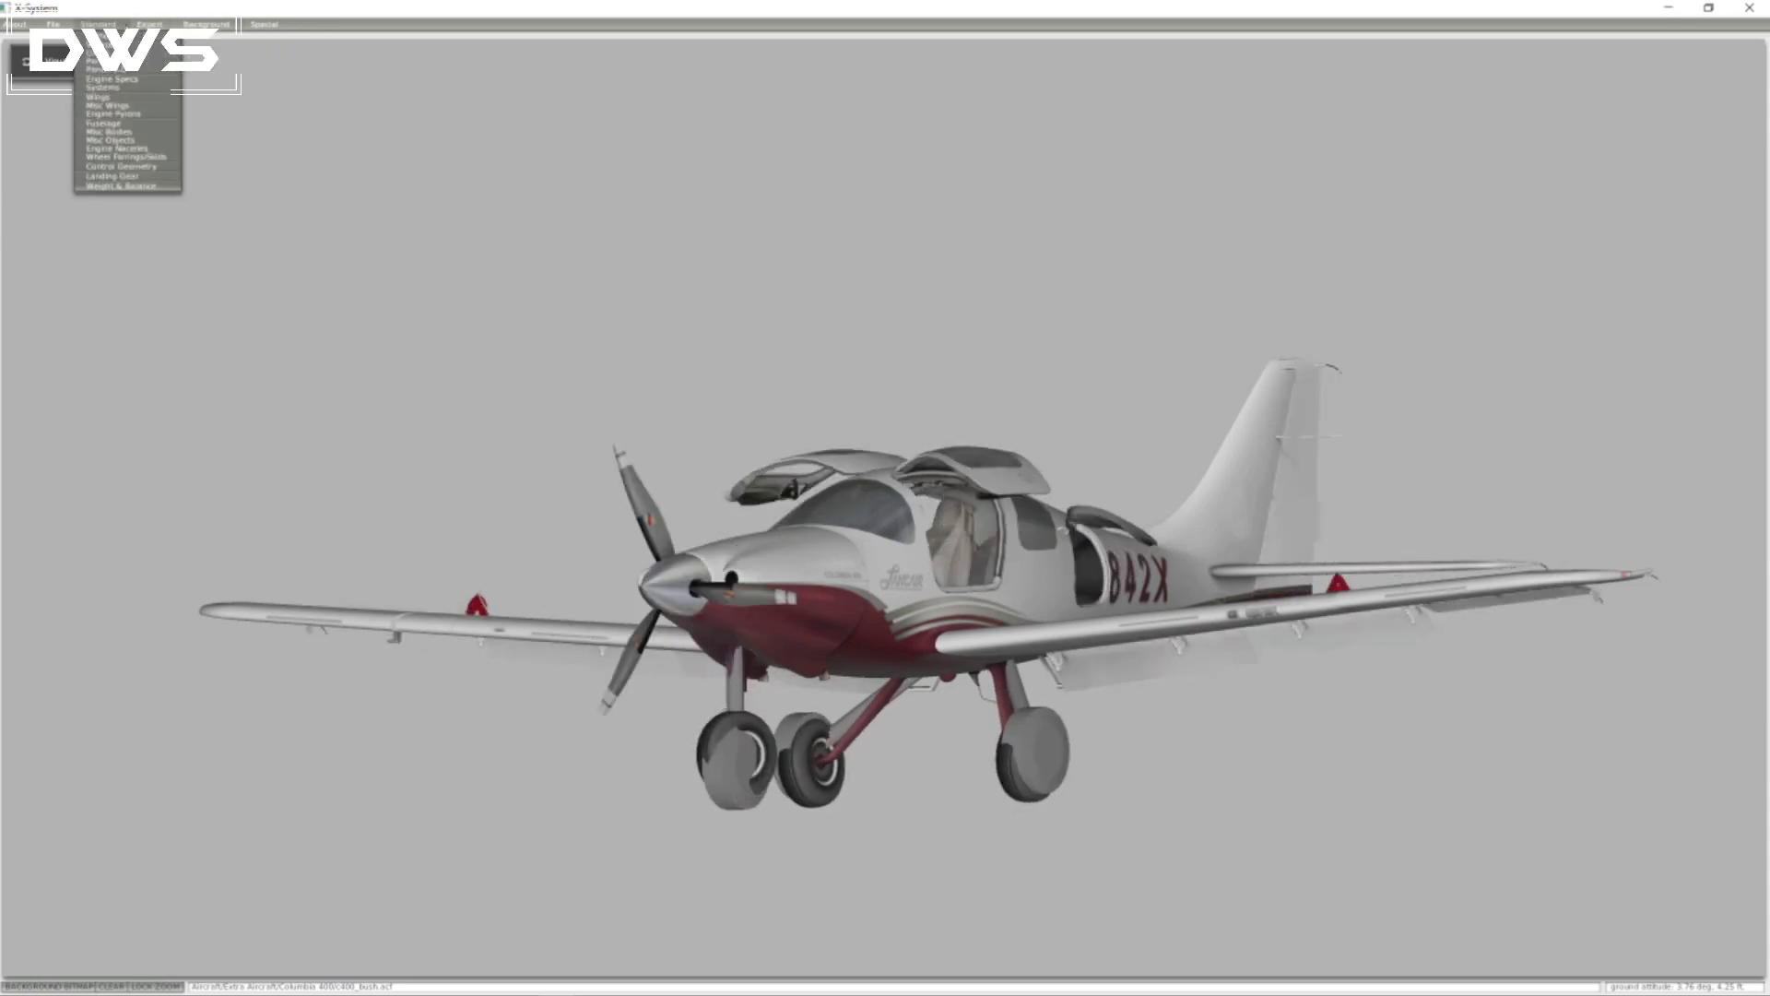
click(210, 27)
click(151, 26)
click(174, 113)
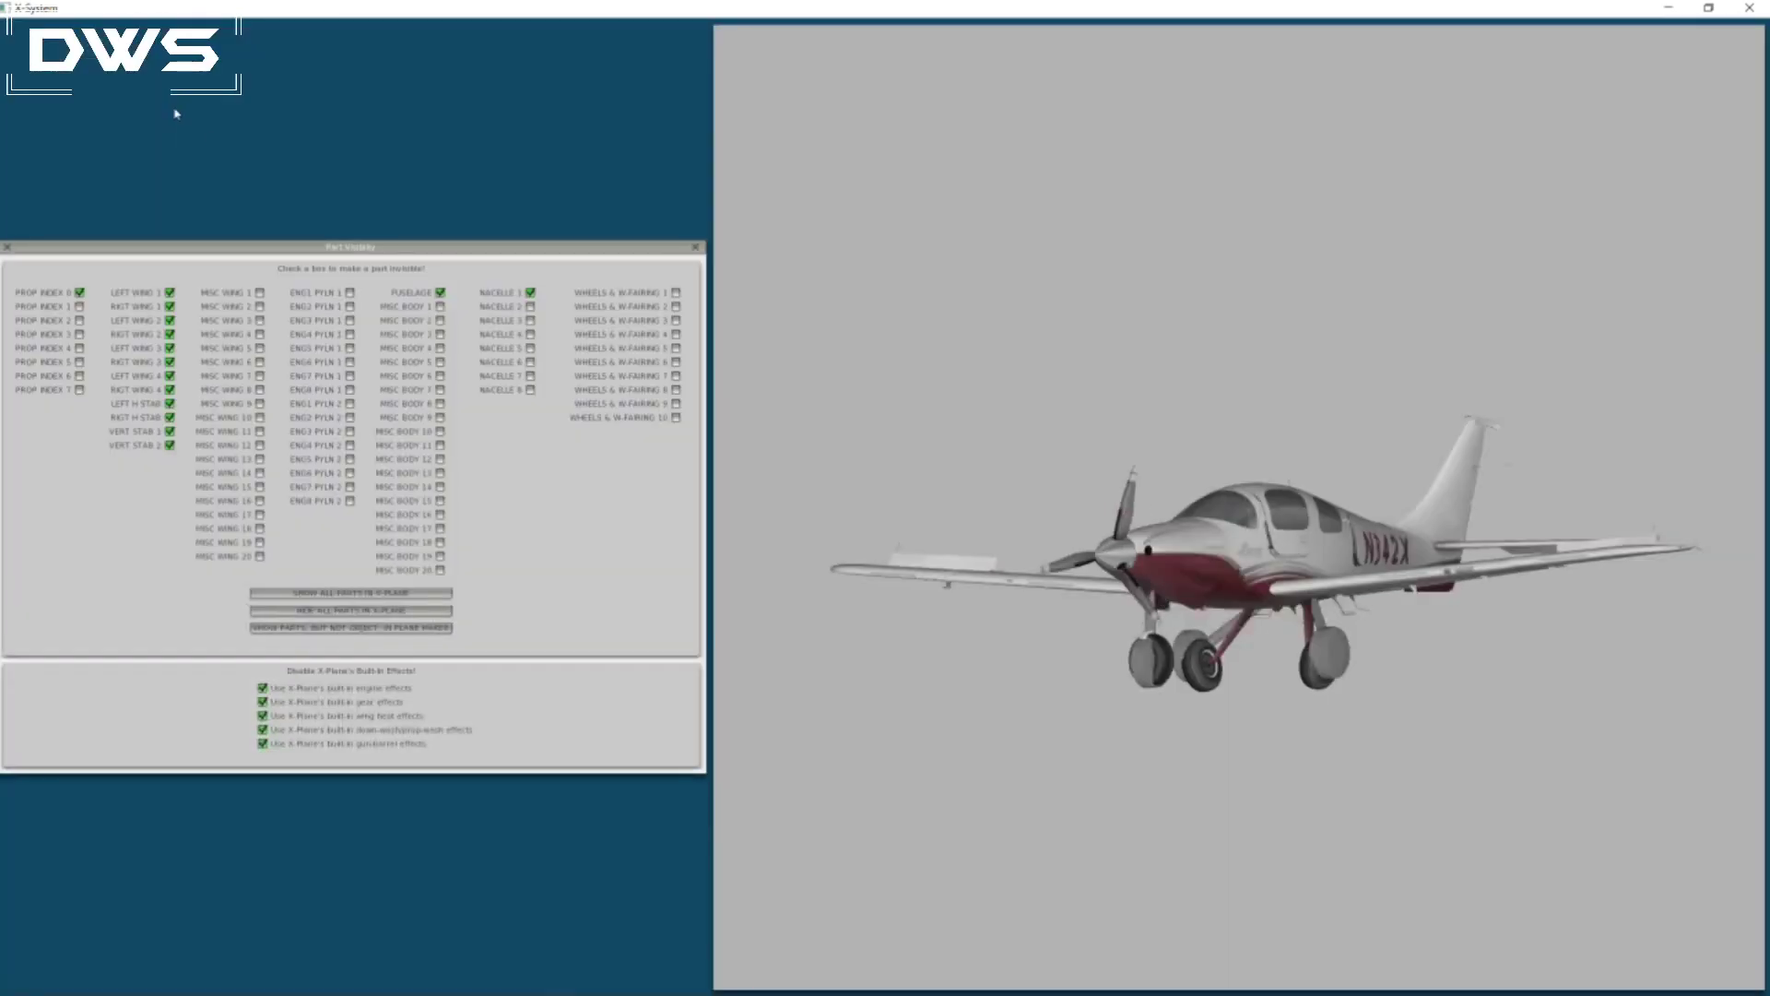
click(676, 292)
click(676, 306)
click(675, 320)
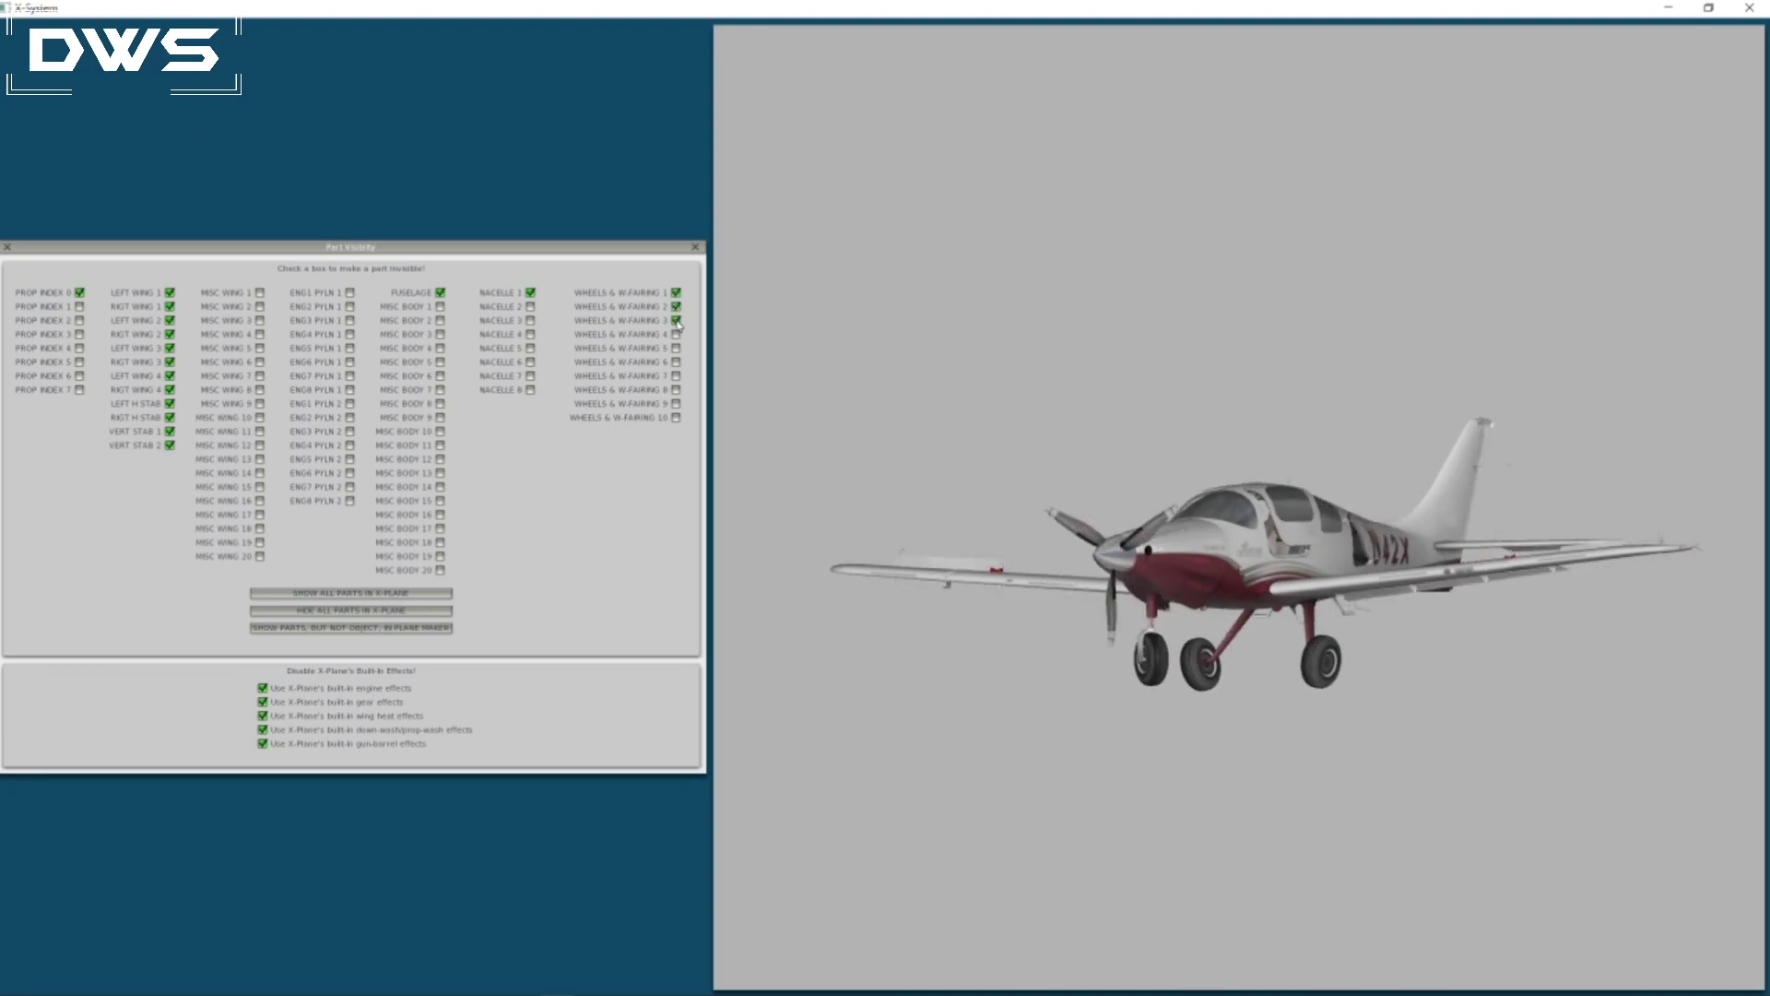
click(7, 247)
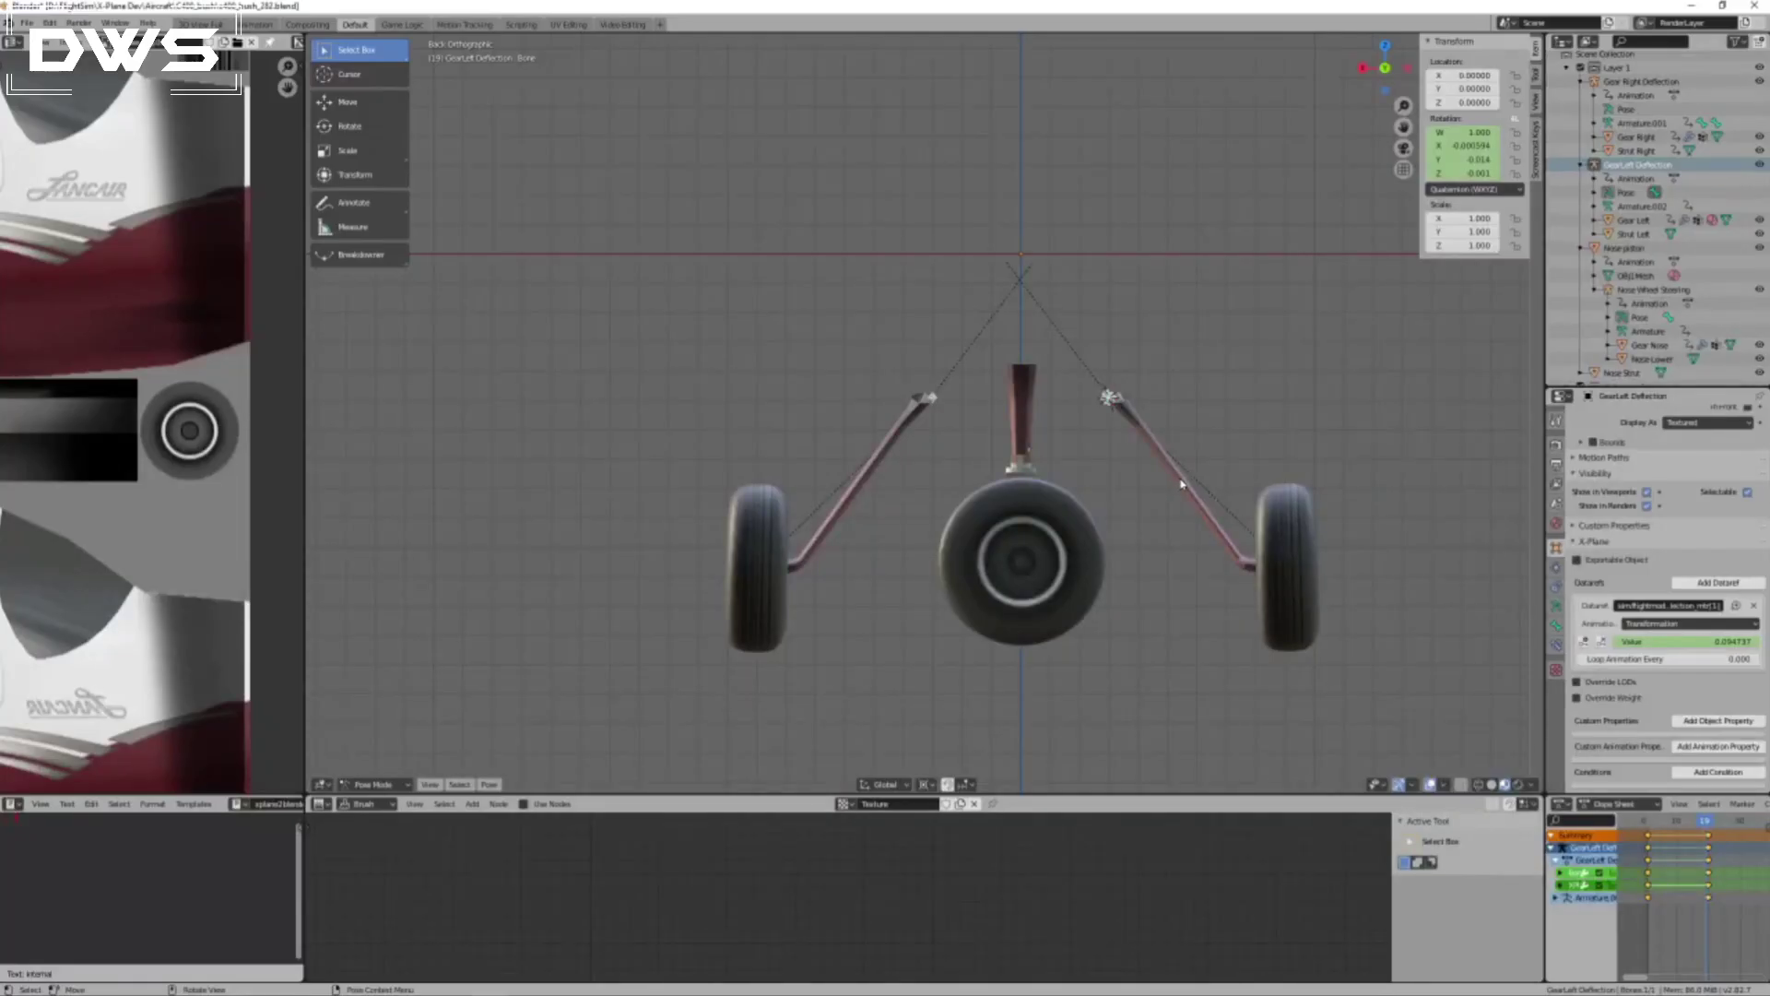
Switch to Blender and compare the dataref values of the right and left gear deflection armatures around the deflected keyframe.
click(1707, 822)
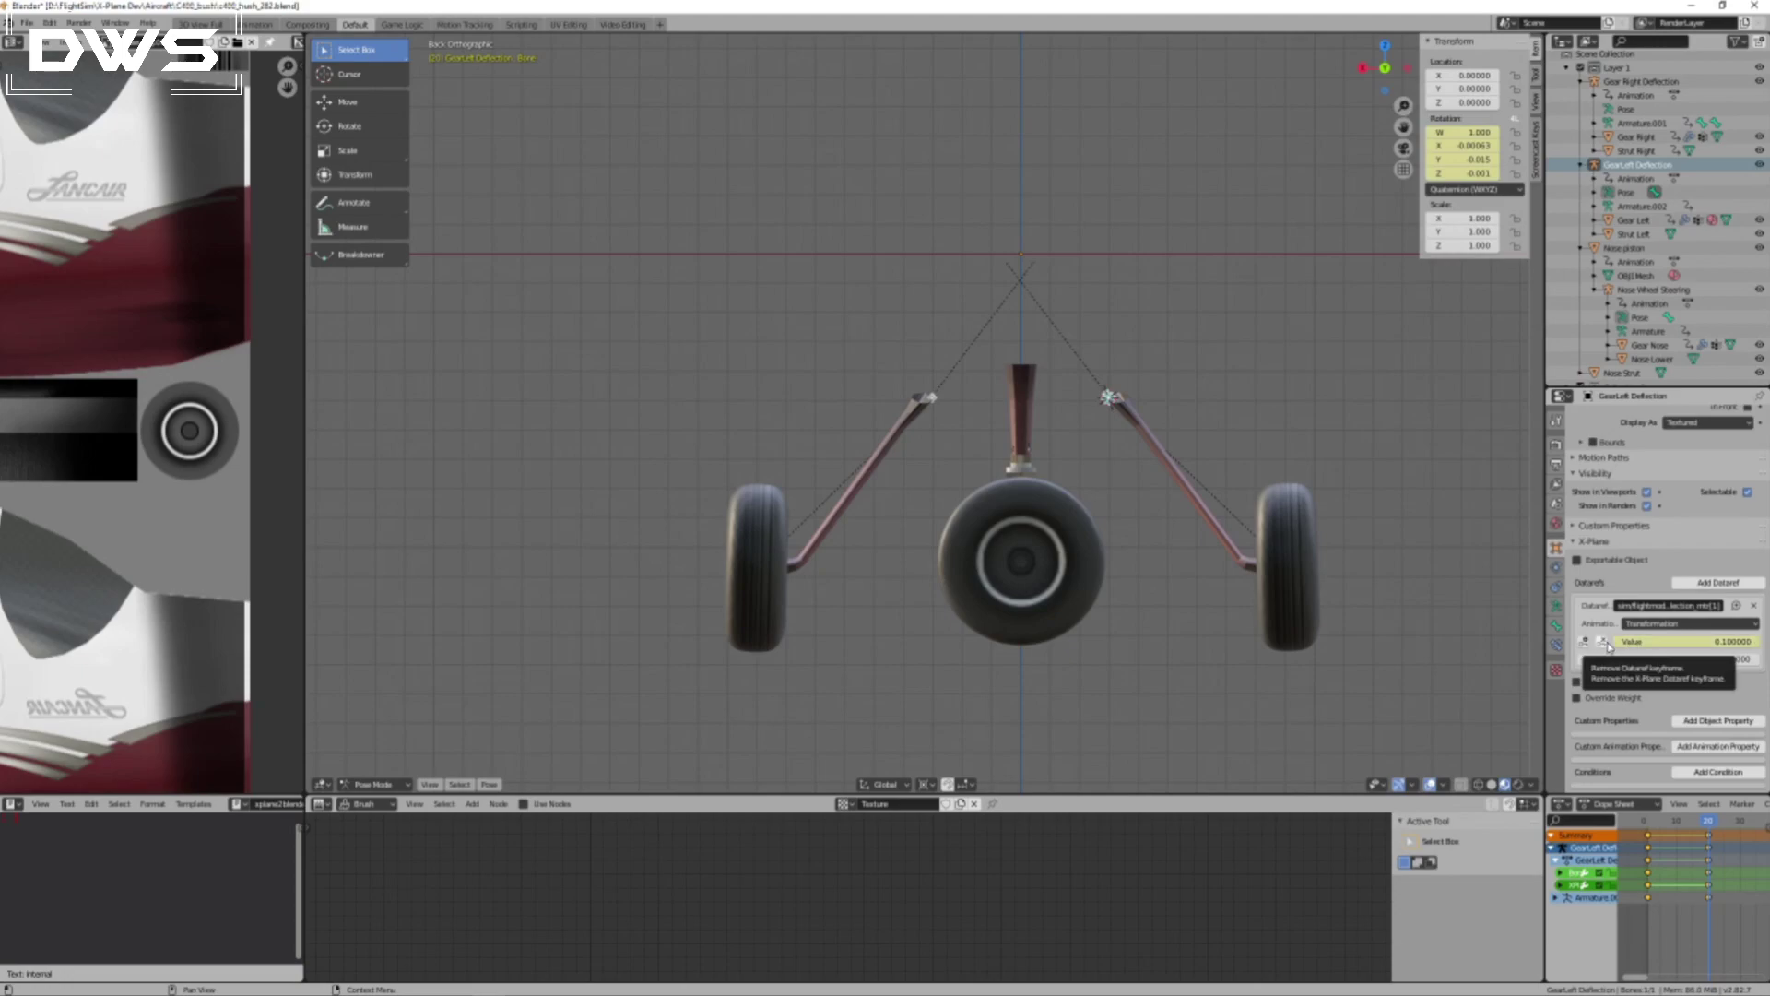
click(933, 400)
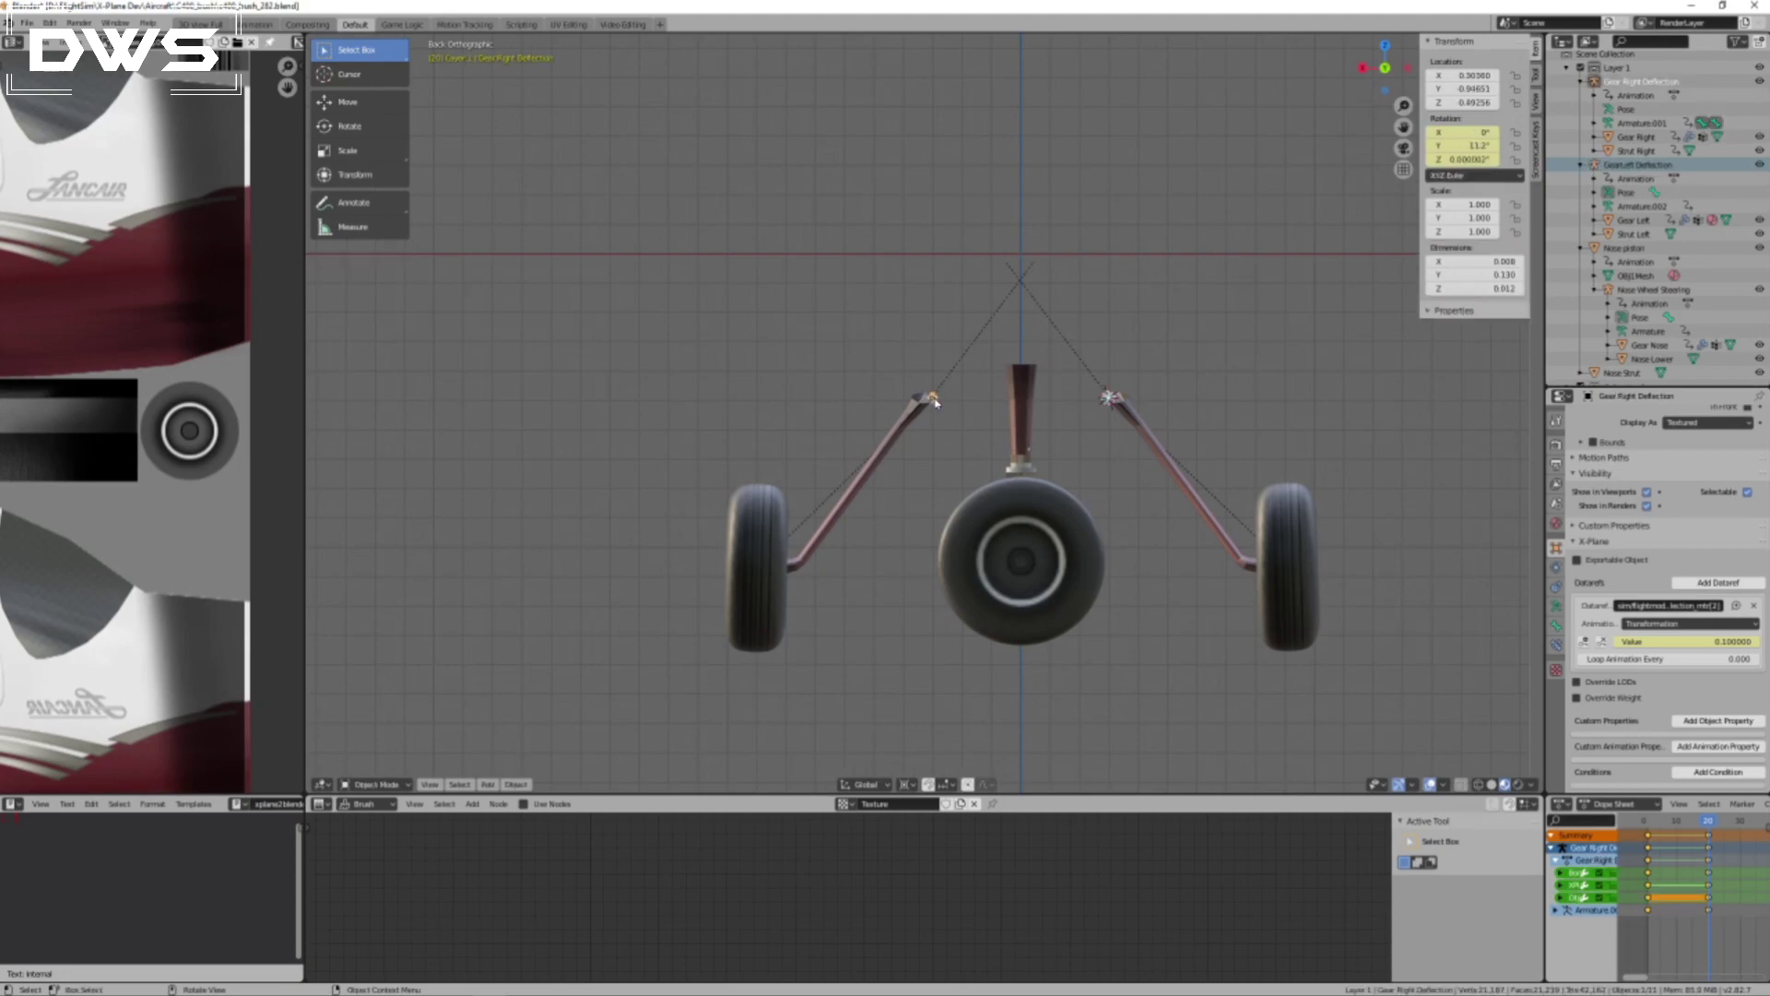
click(1107, 402)
click(1736, 642)
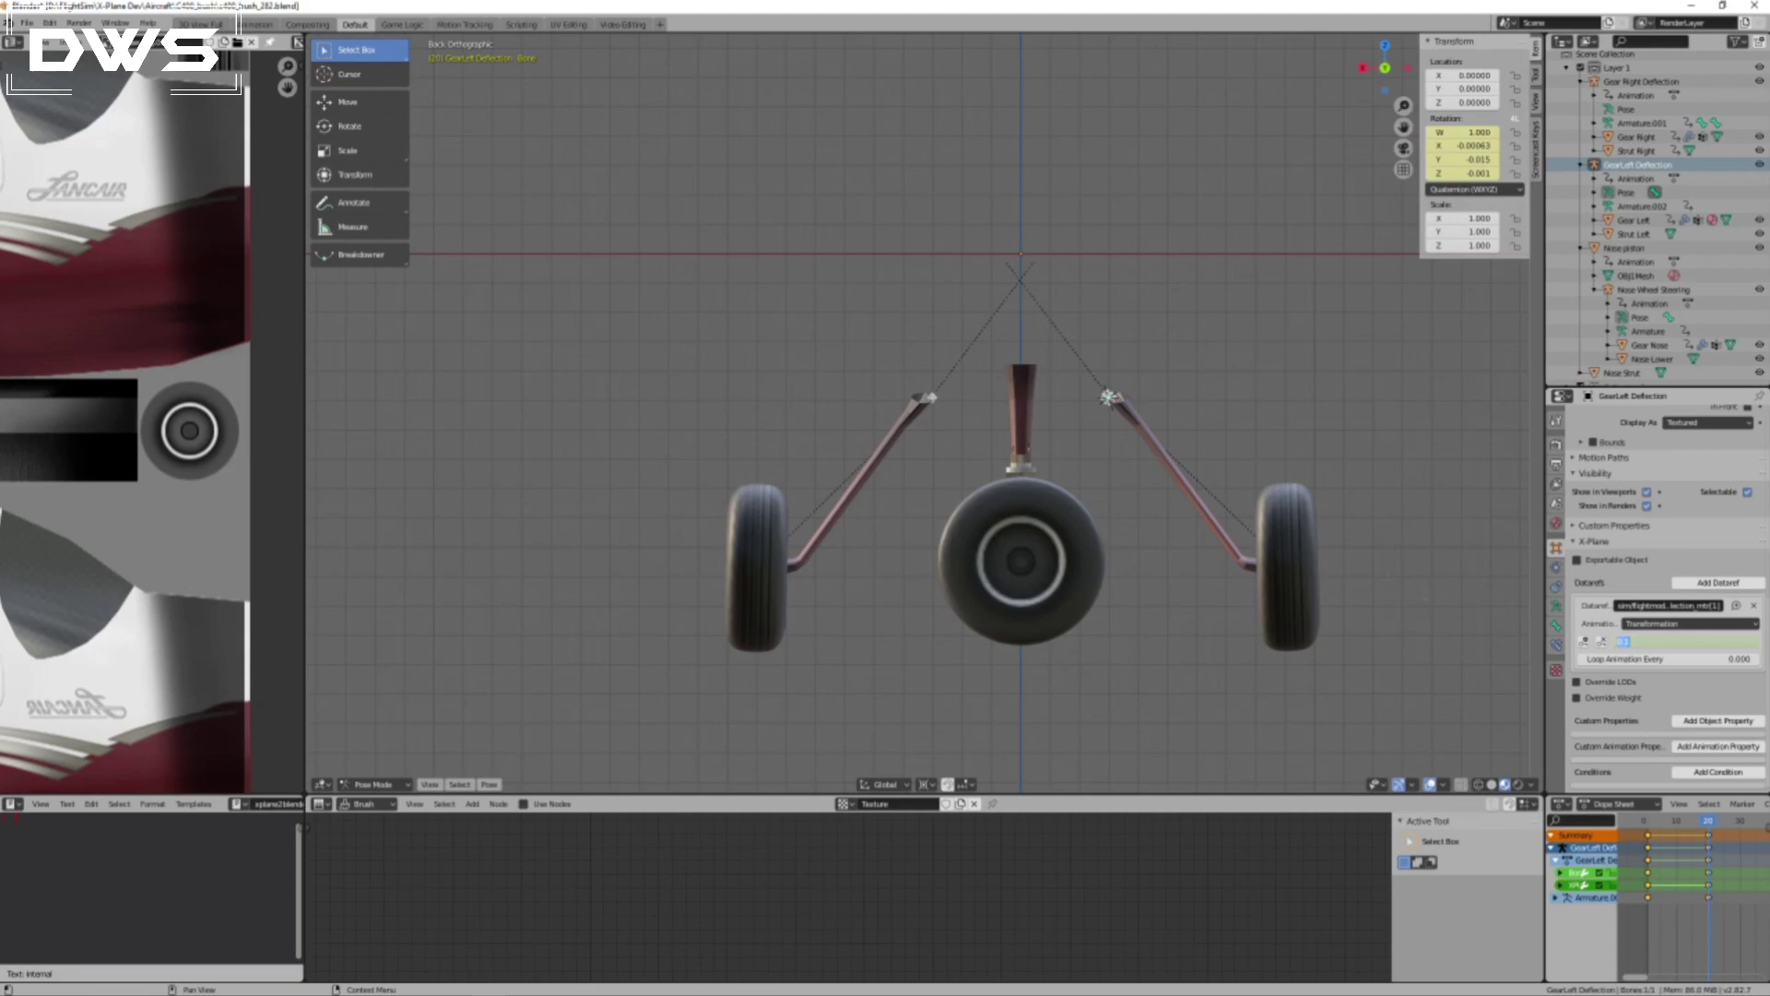
click(1178, 400)
click(1179, 400)
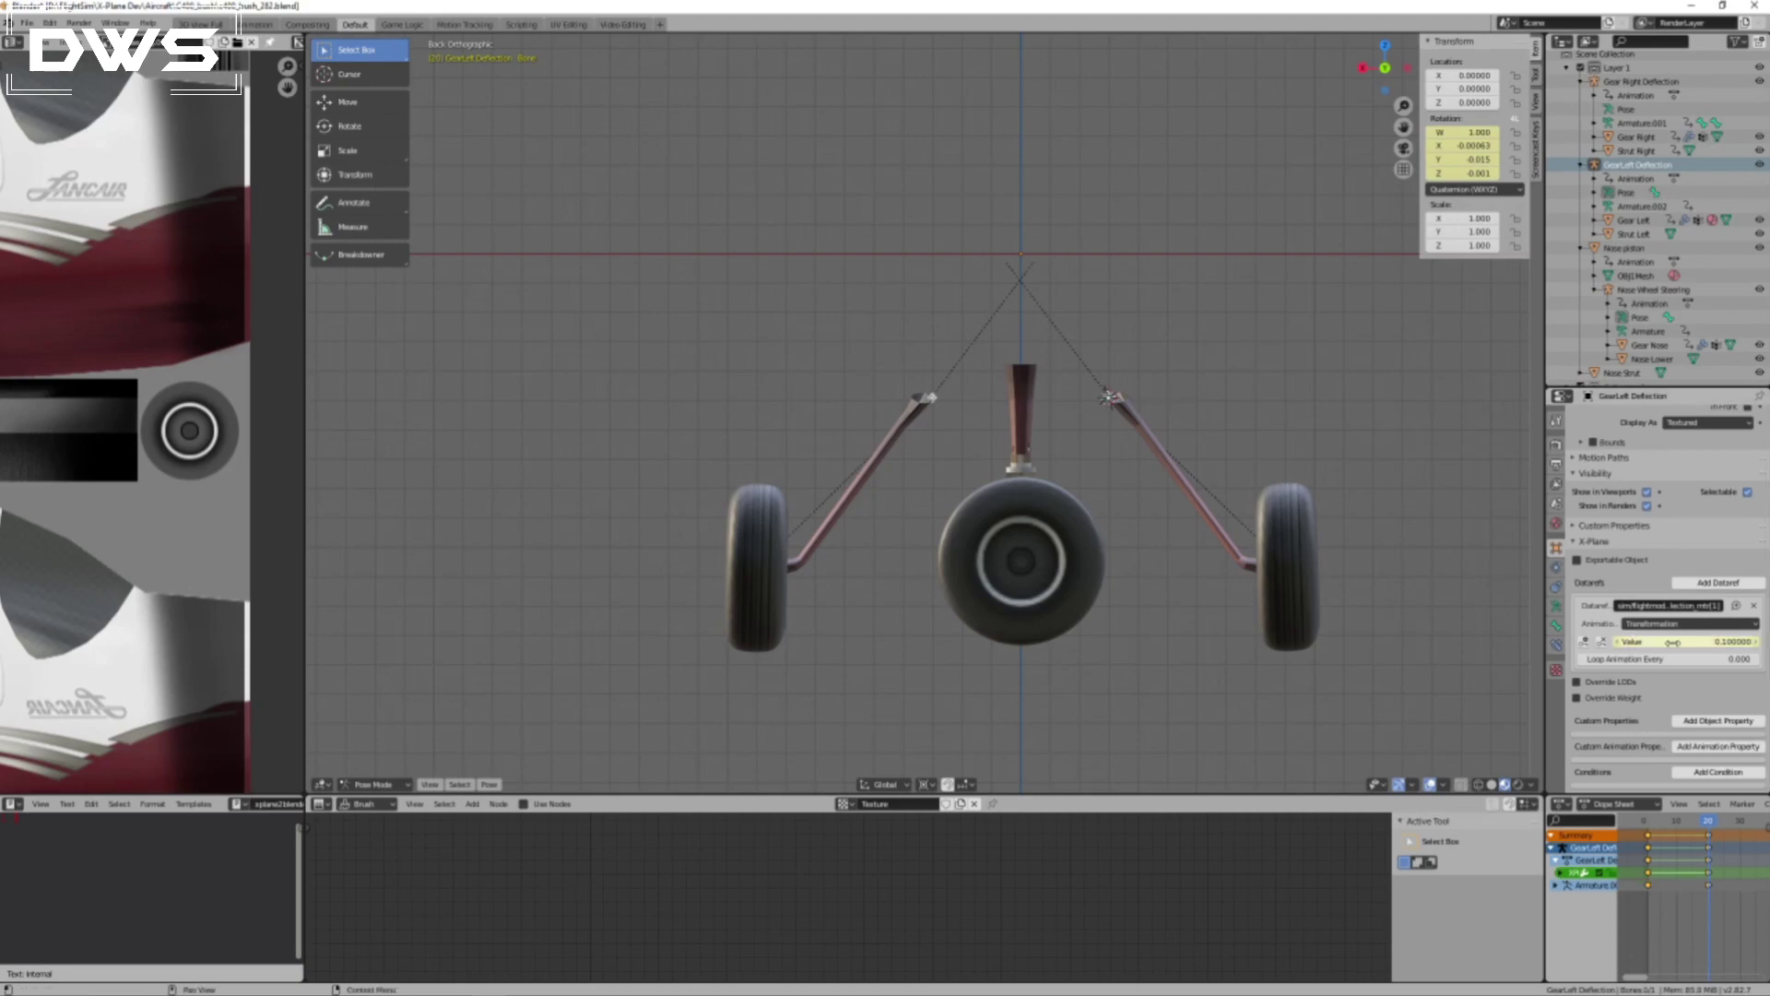
mouse_move(1709, 824)
mouse_down()
mouse_move(1652, 822)
mouse_move(1710, 835)
mouse_up()
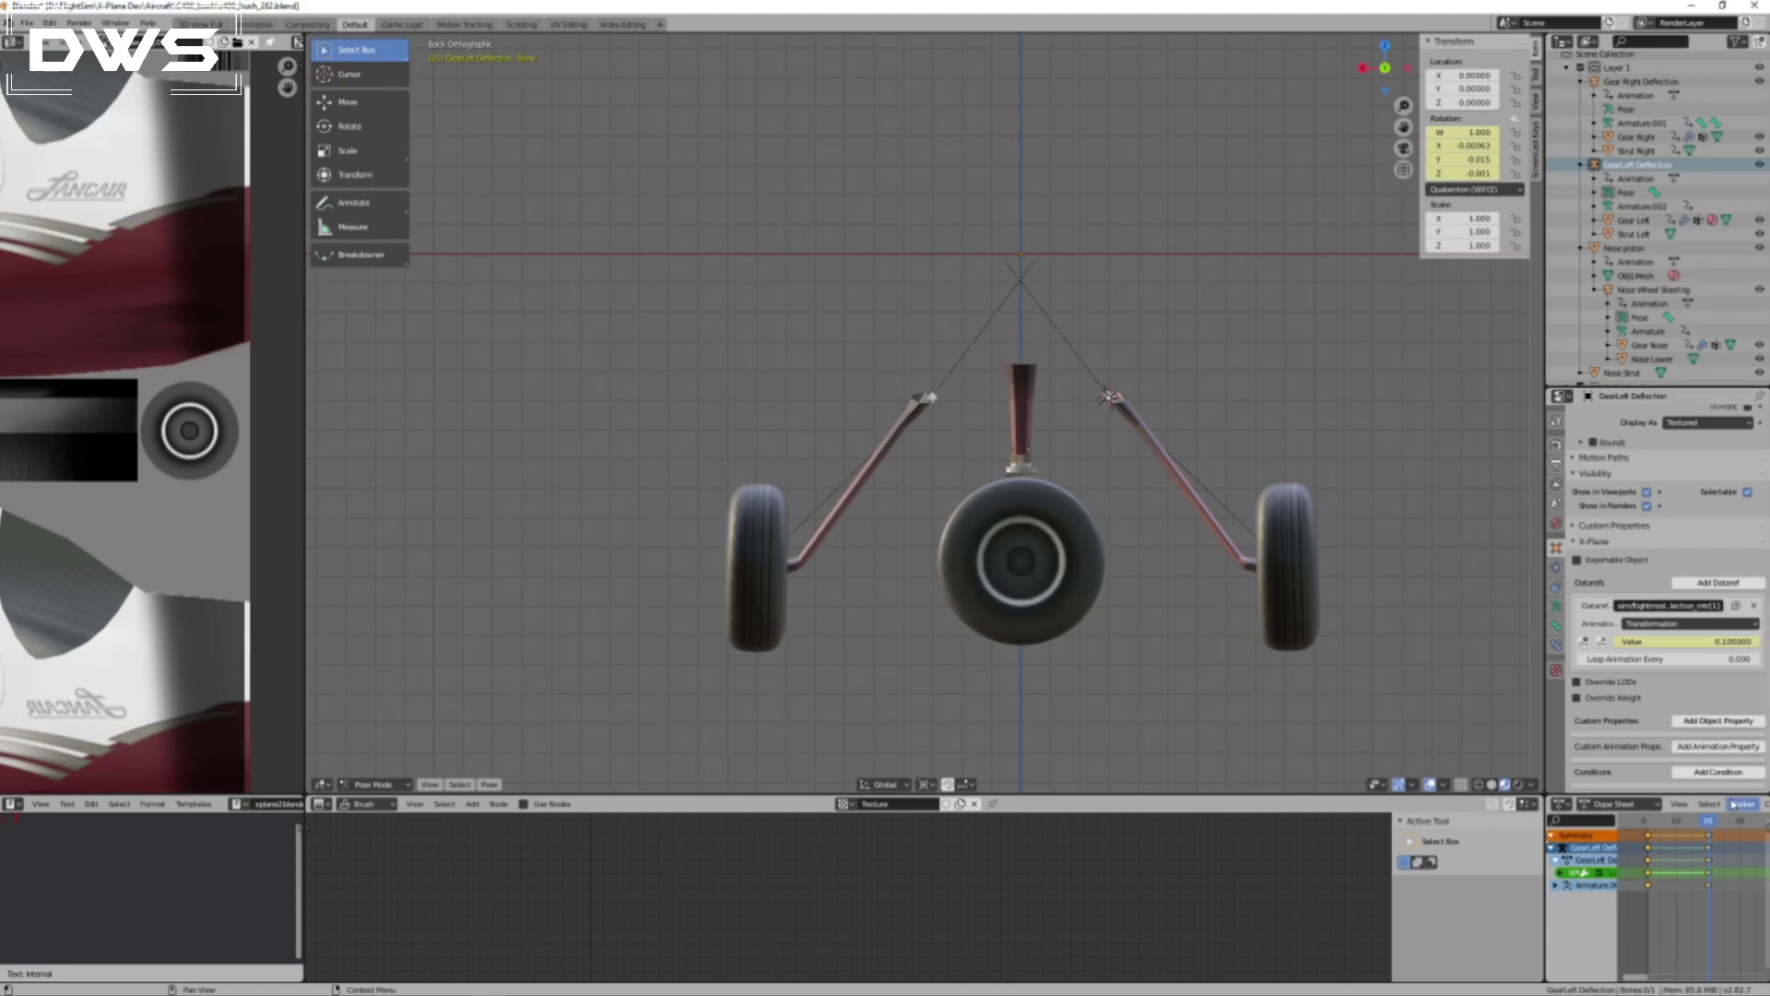
mouse_move(1711, 827)
mouse_down()
mouse_move(1649, 823)
mouse_move(1707, 826)
mouse_up()
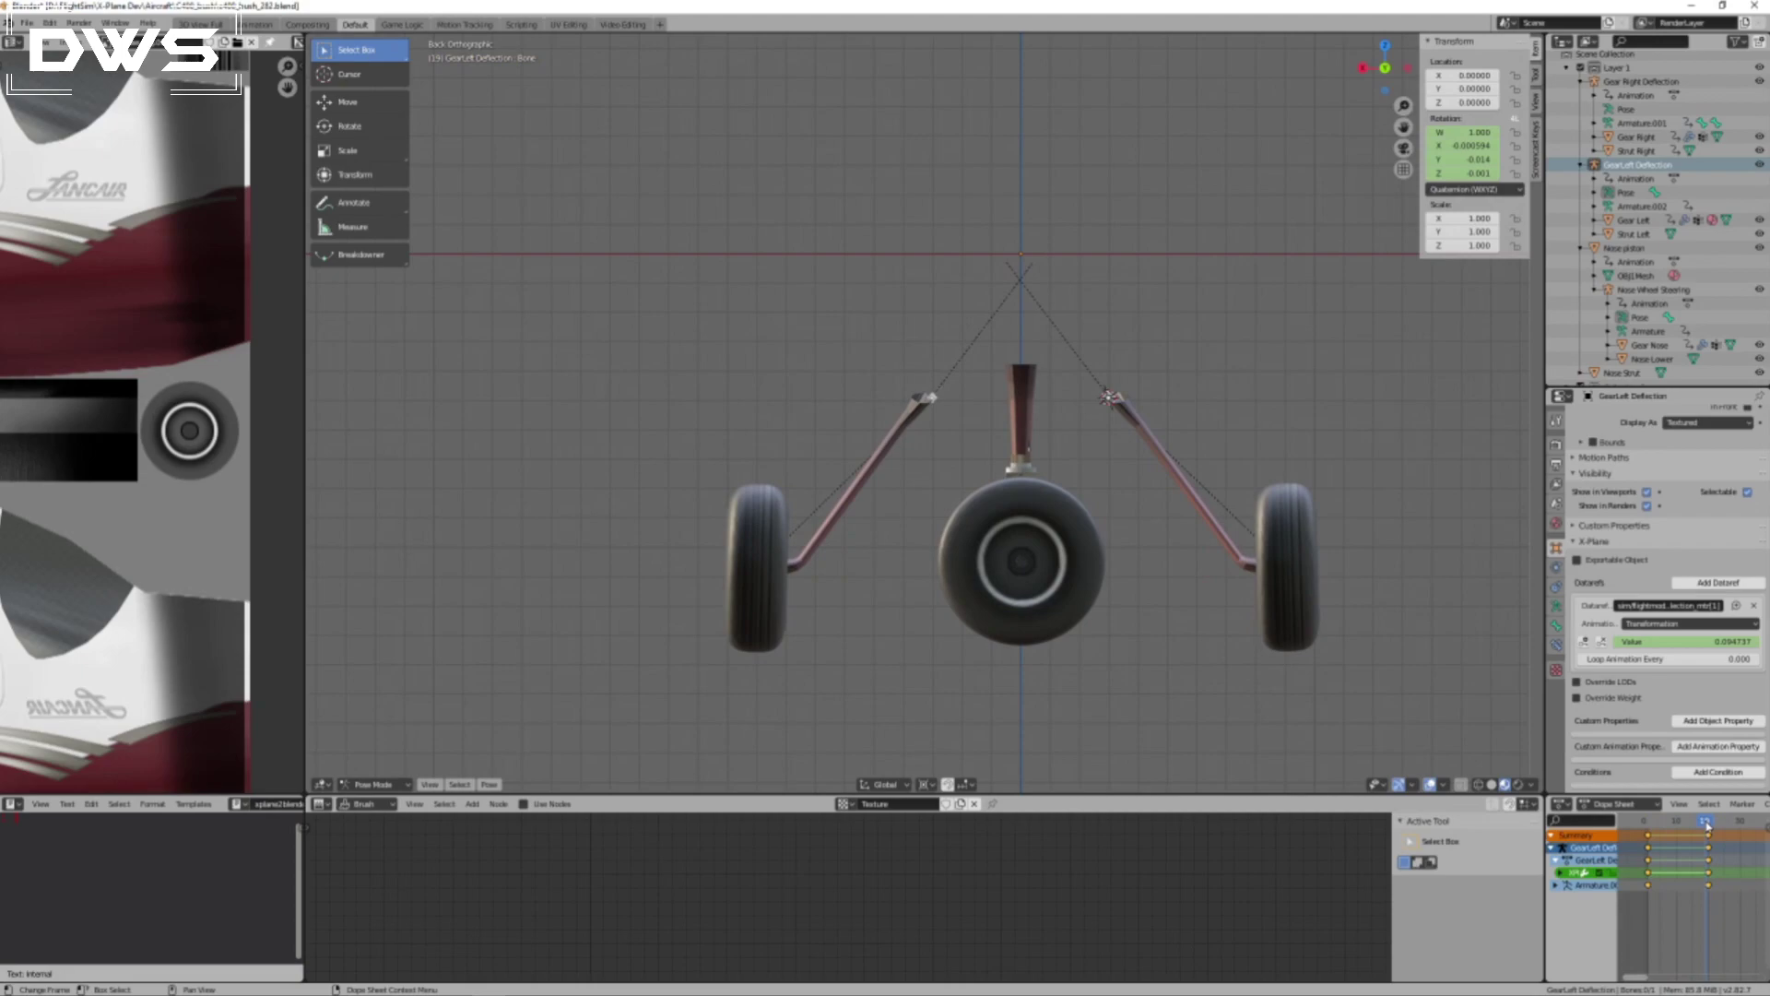
drag(1707, 825, 1711, 827)
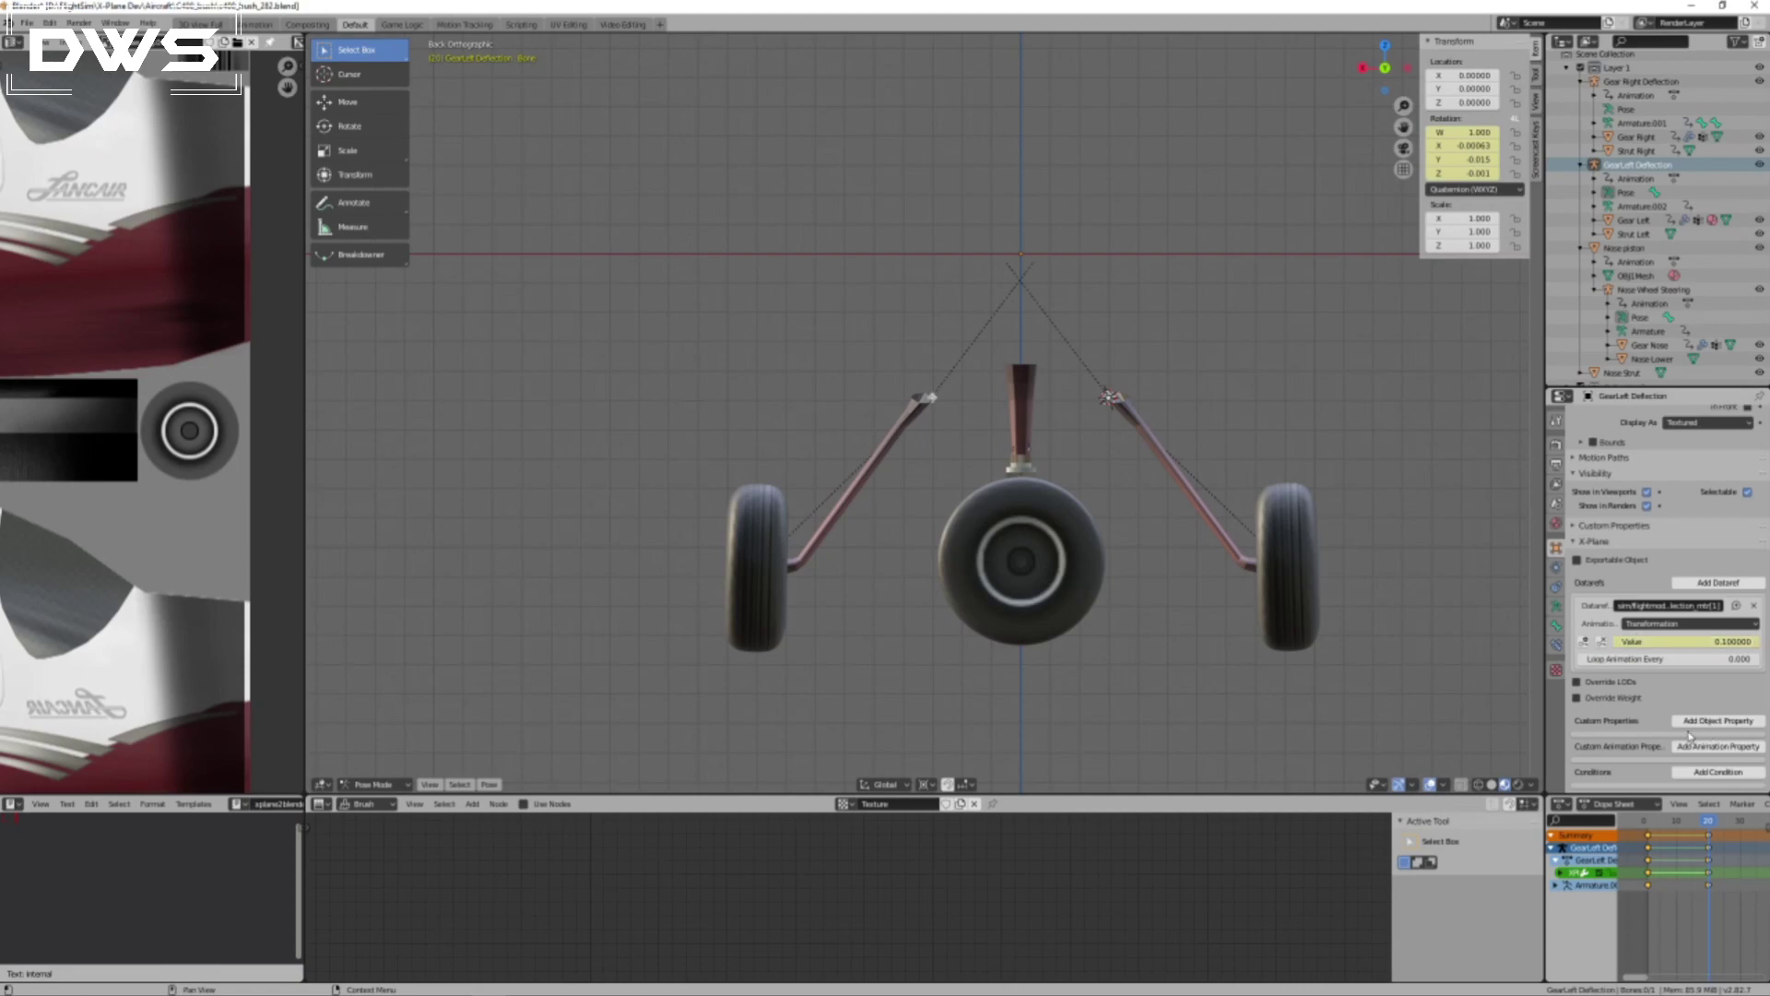
Replace the left gear deflection's dataref keyframe at frame 20 with one of value 0.068.
click(1109, 400)
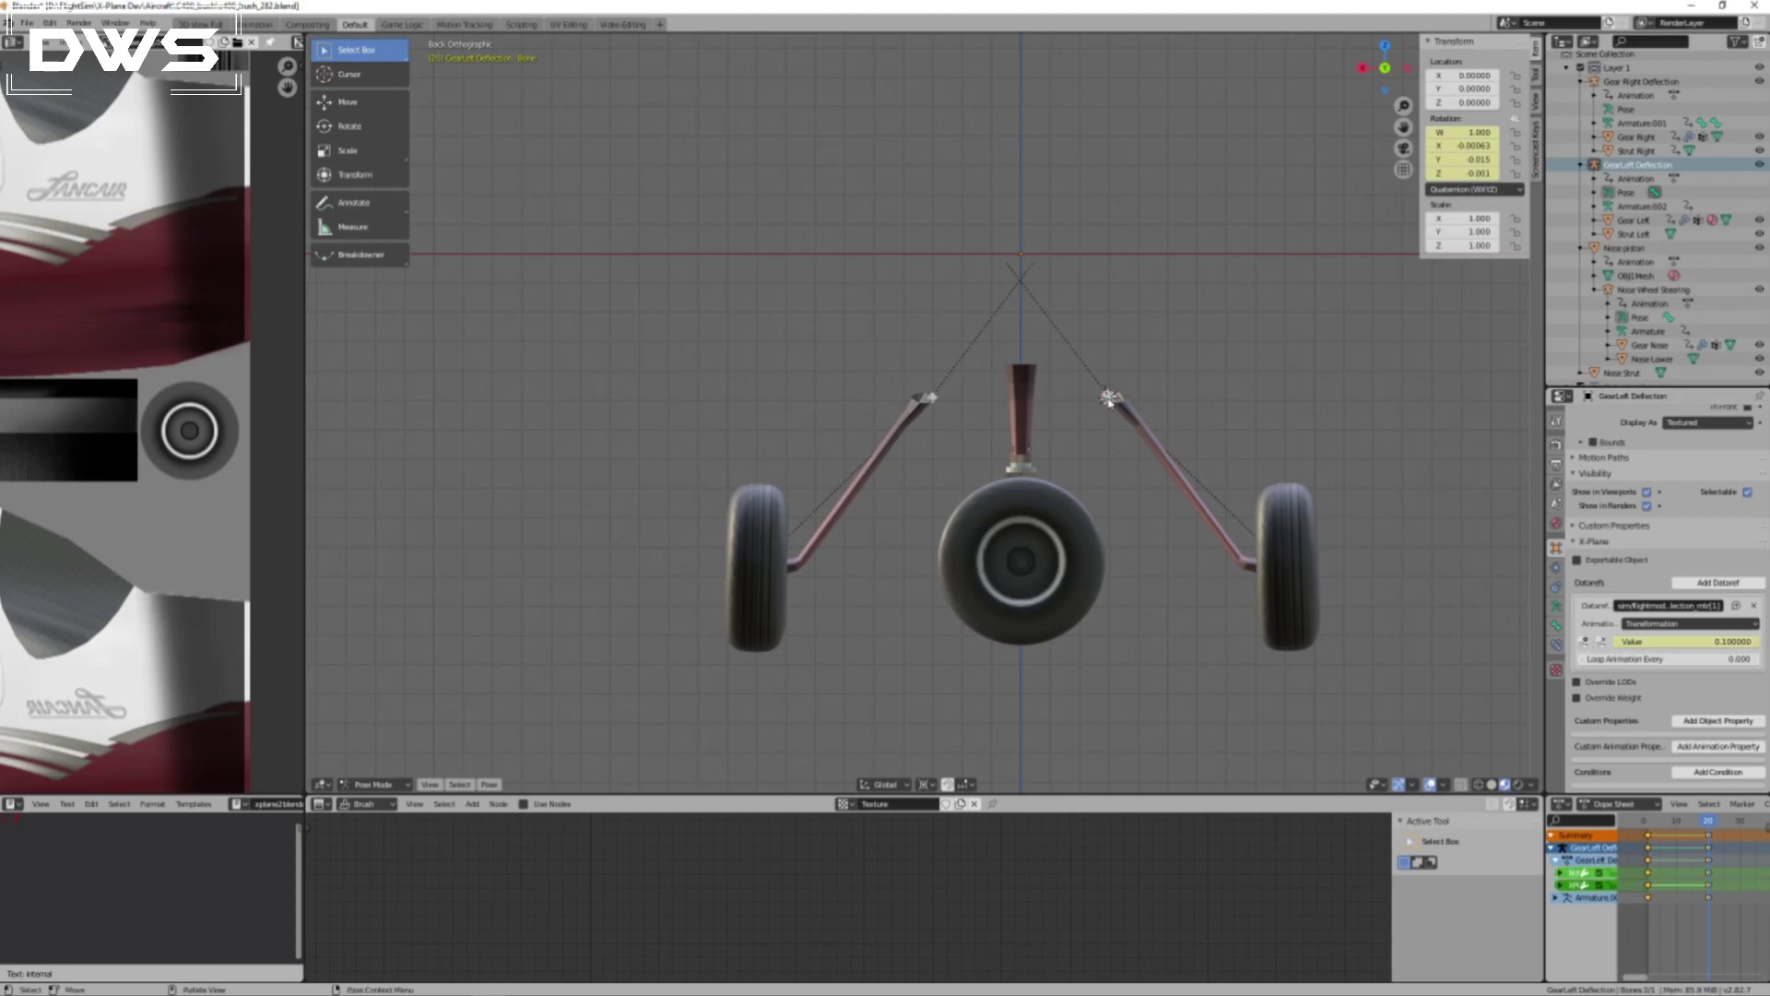
click(1601, 646)
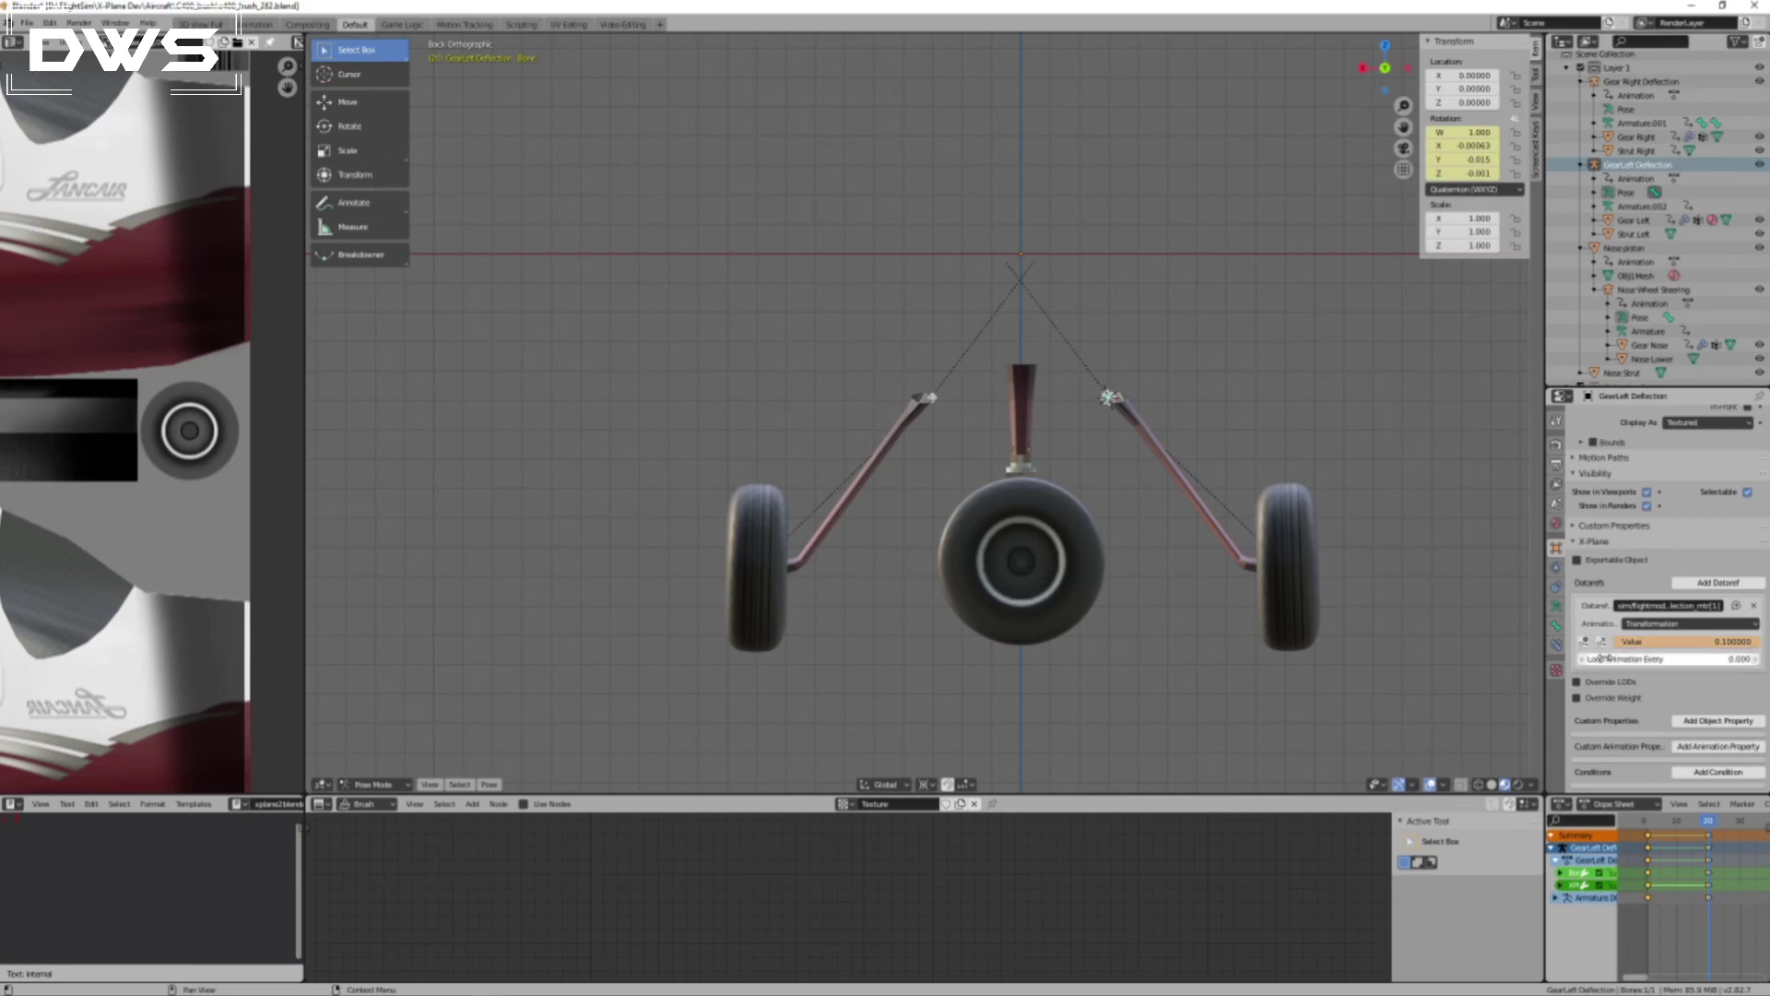
mouse_move(1710, 824)
mouse_down()
mouse_move(1647, 823)
mouse_move(1710, 822)
mouse_up()
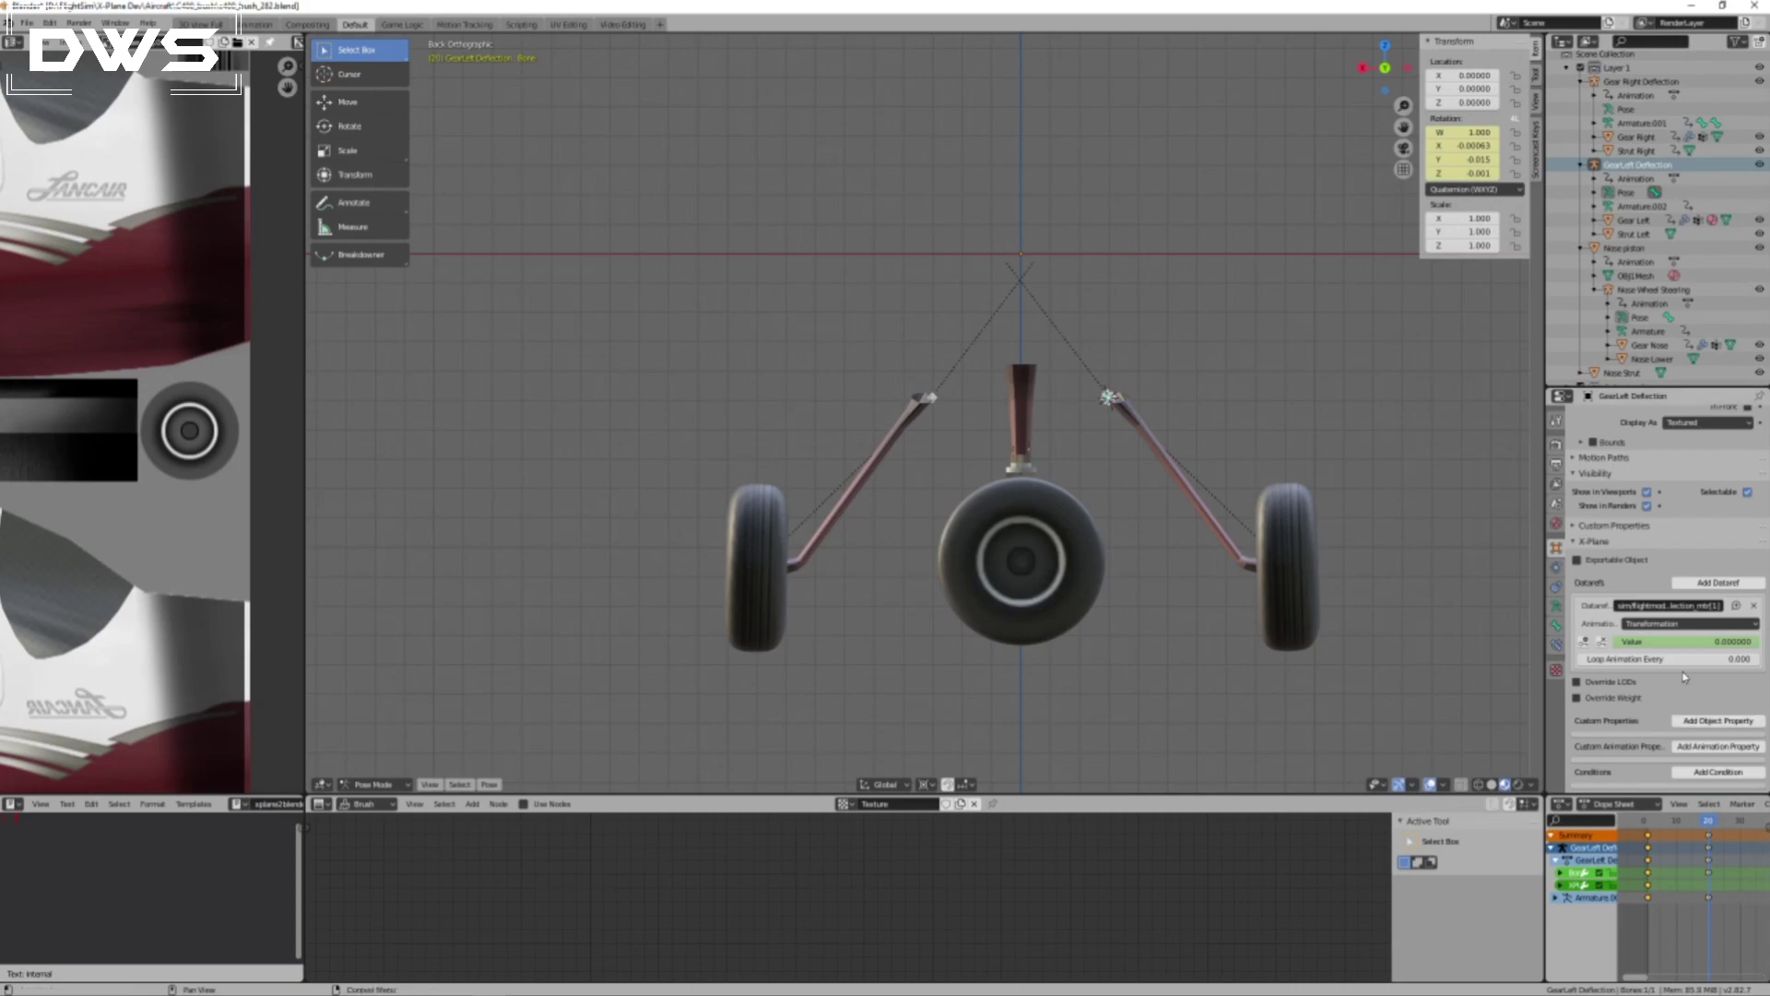
click(1720, 643)
click(1584, 642)
click(1584, 643)
mouse_move(1711, 826)
mouse_down()
mouse_move(1642, 829)
mouse_move(1710, 836)
mouse_up()
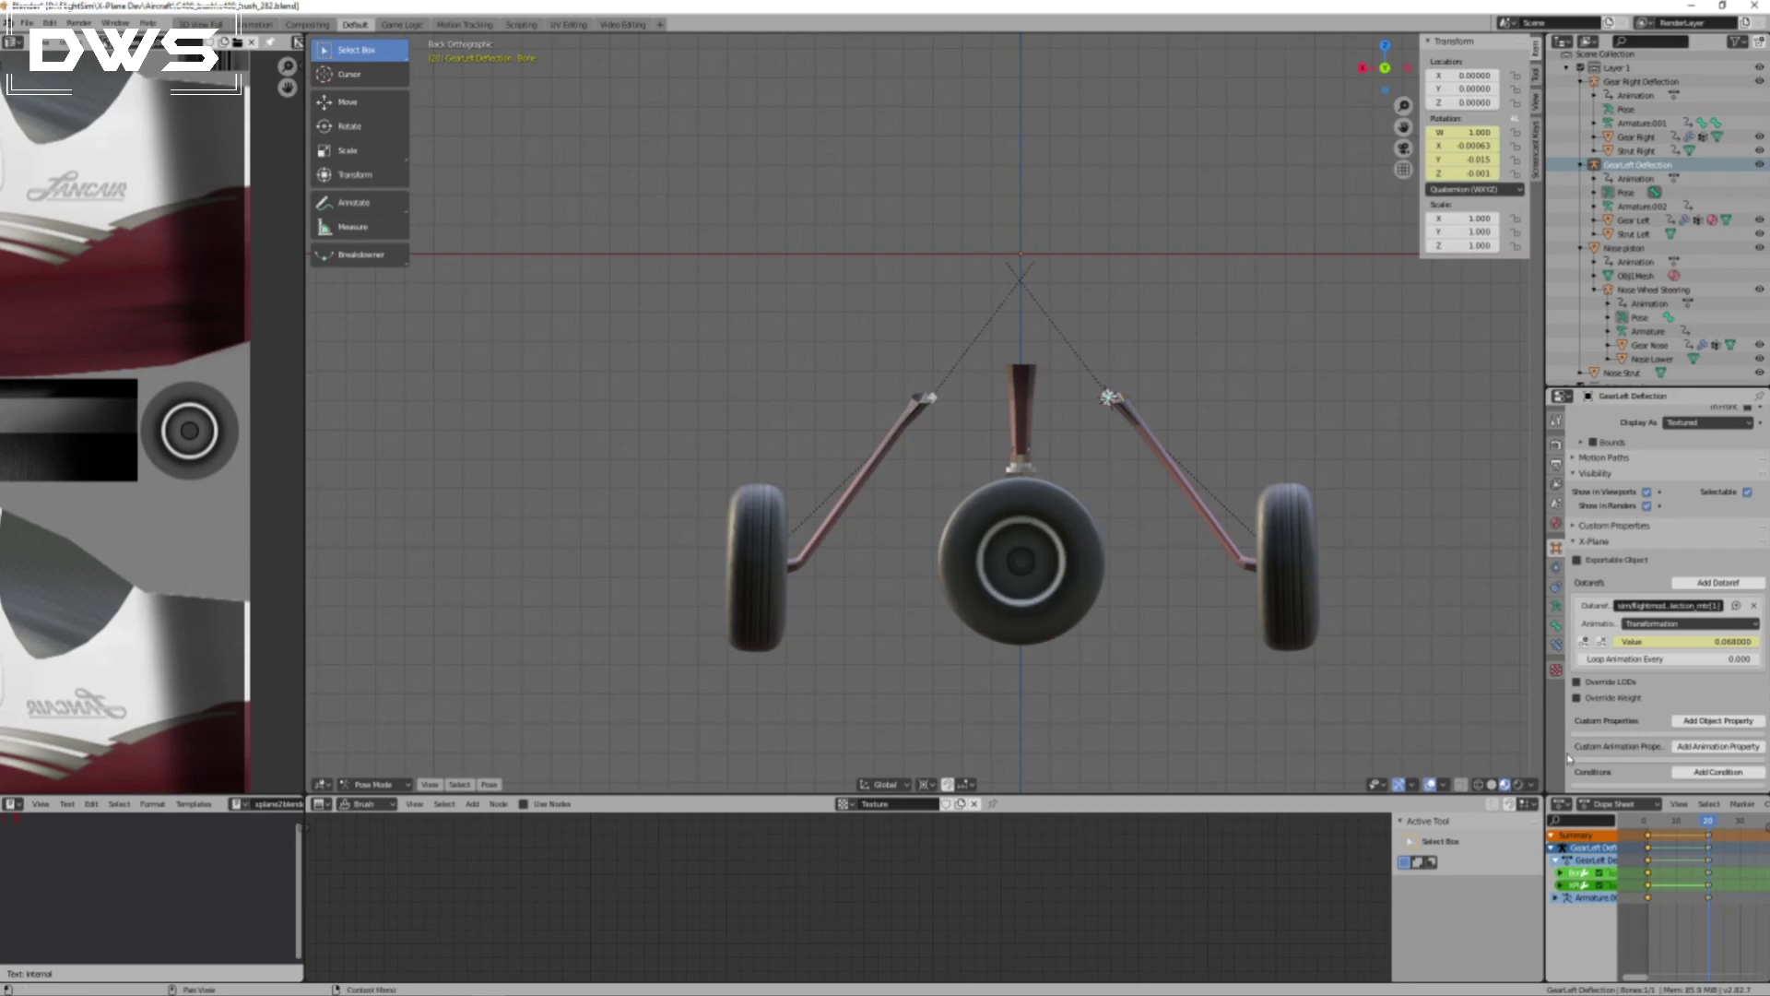
Replace the right gear deflection's dataref keyframe at frame 20 with one of value 0.068.
key(ctrl+Tab)
click(933, 399)
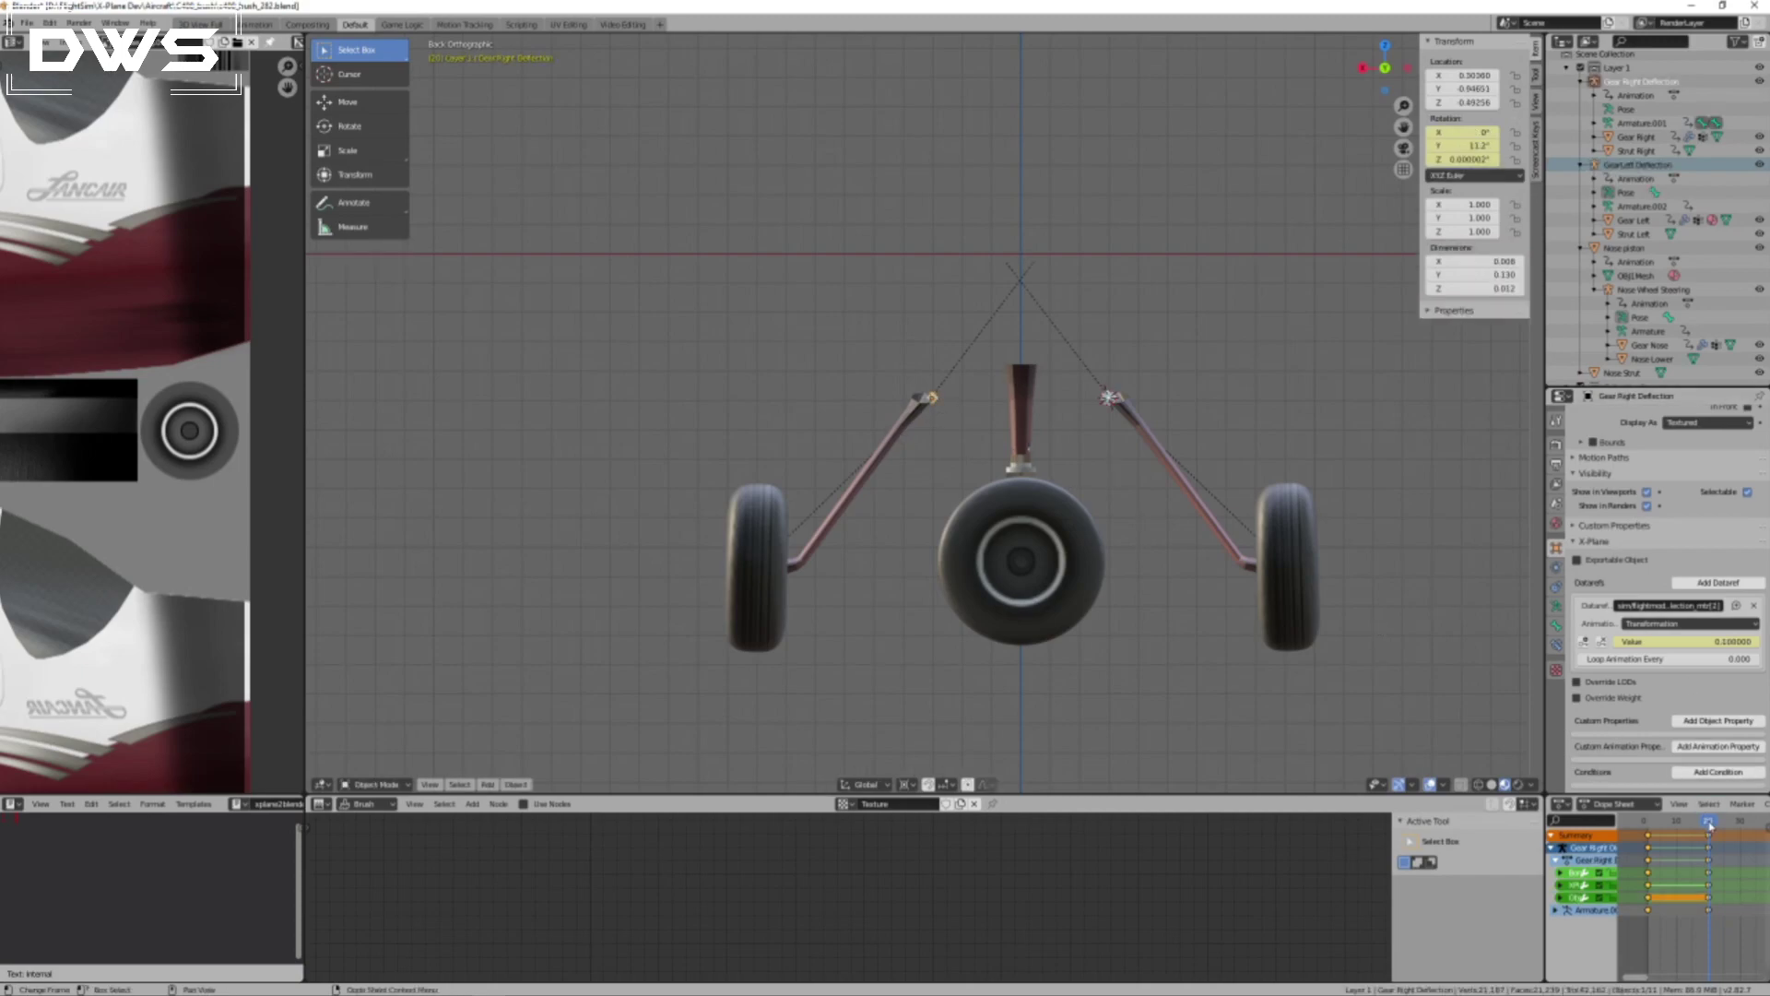
click(1604, 643)
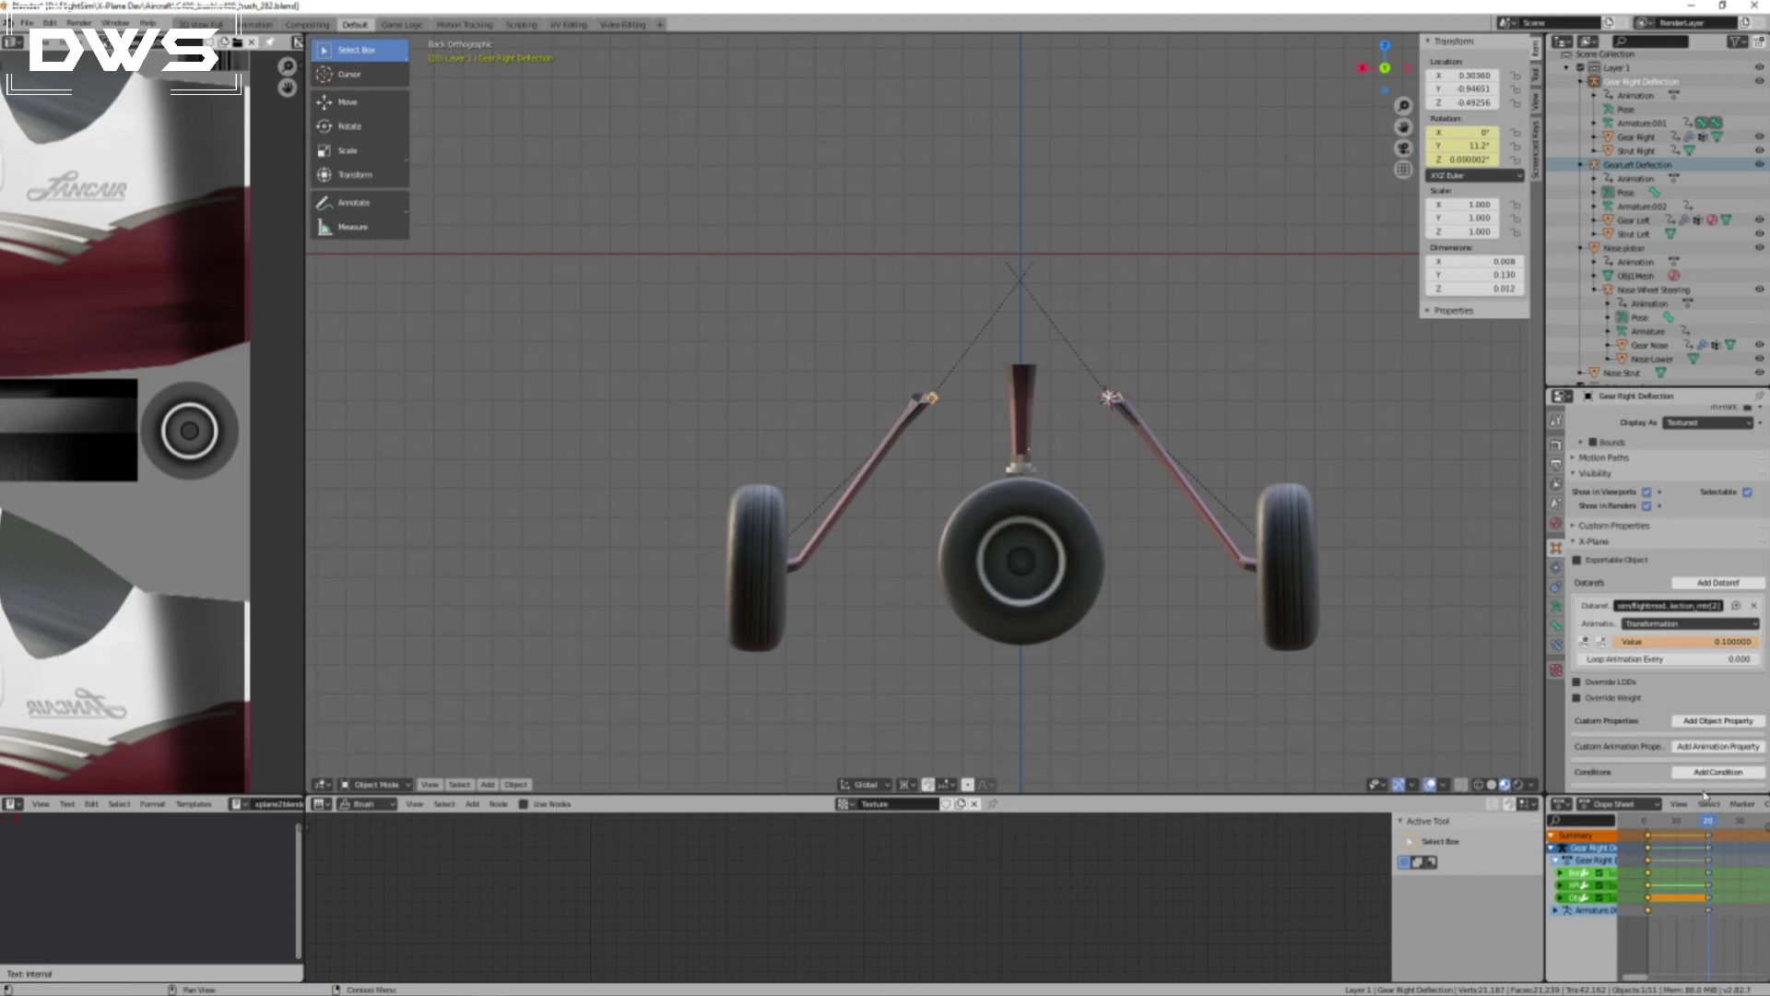
mouse_move(1709, 824)
mouse_down()
mouse_move(1660, 824)
mouse_move(1709, 826)
mouse_up()
click(1698, 643)
key(BackSpace)
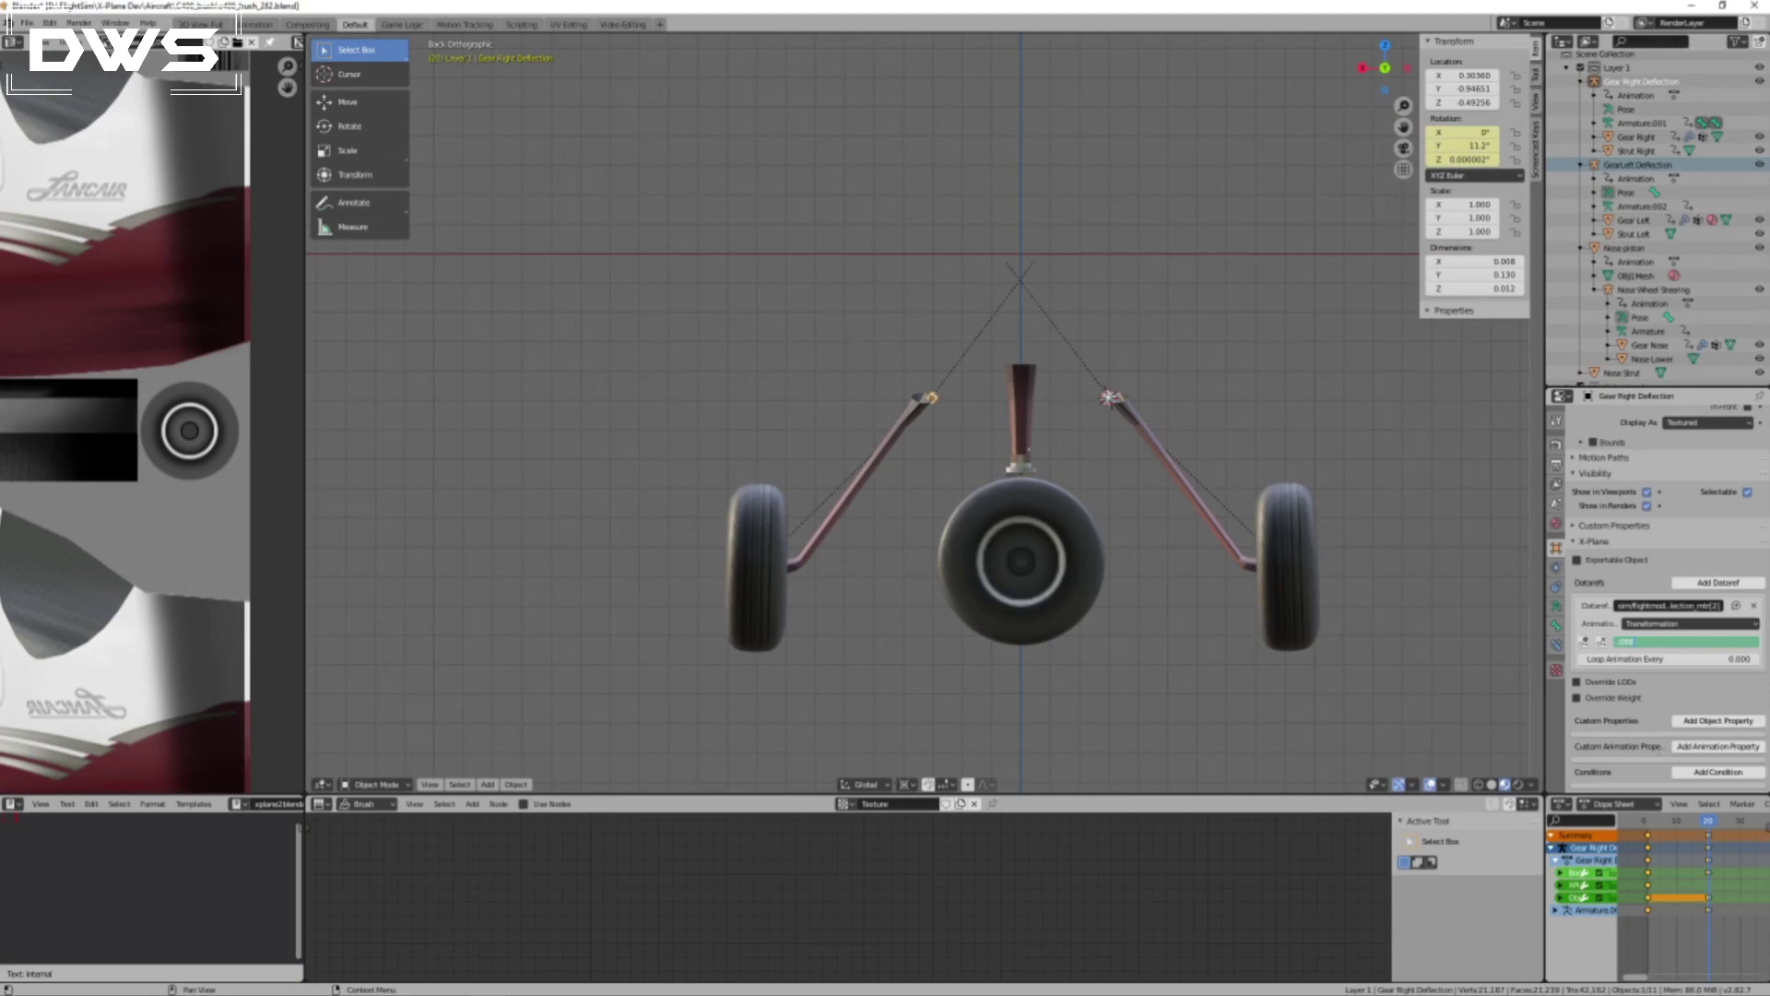
key(Return)
click(1584, 642)
mouse_move(1713, 823)
mouse_down()
mouse_move(1650, 823)
mouse_move(1709, 827)
mouse_up()
scroll(1509, 542, up, 4)
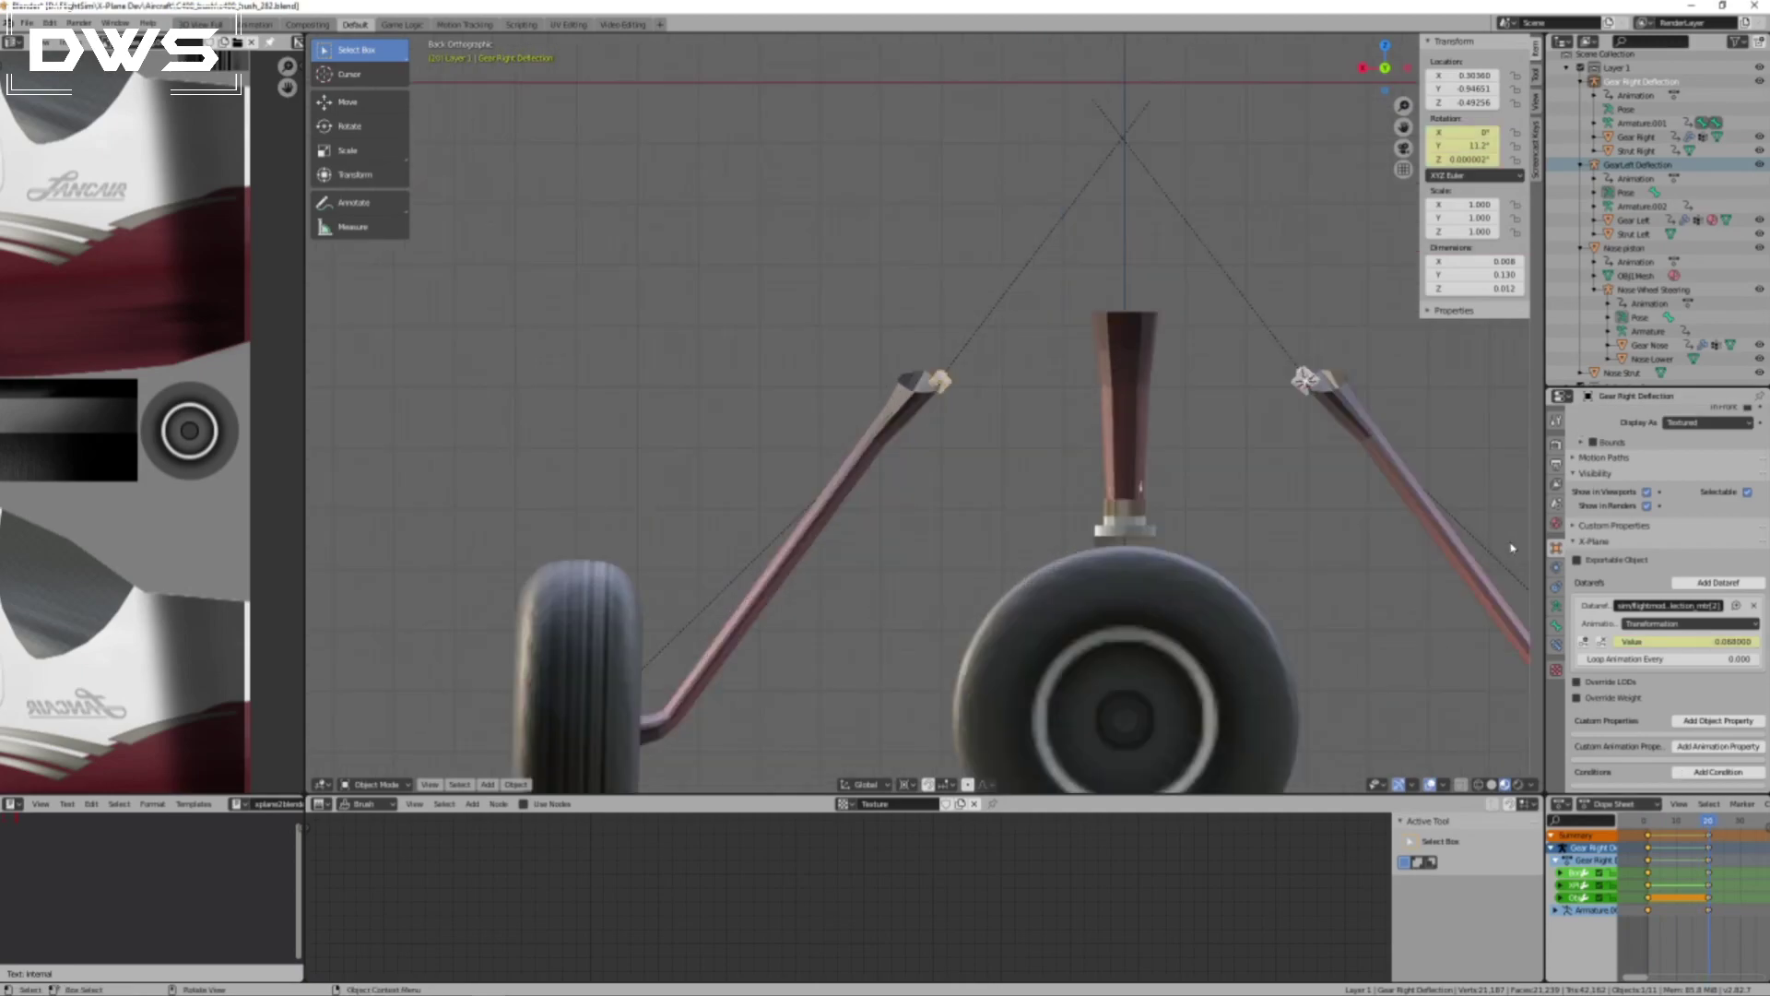
scroll(1504, 532, down, 5)
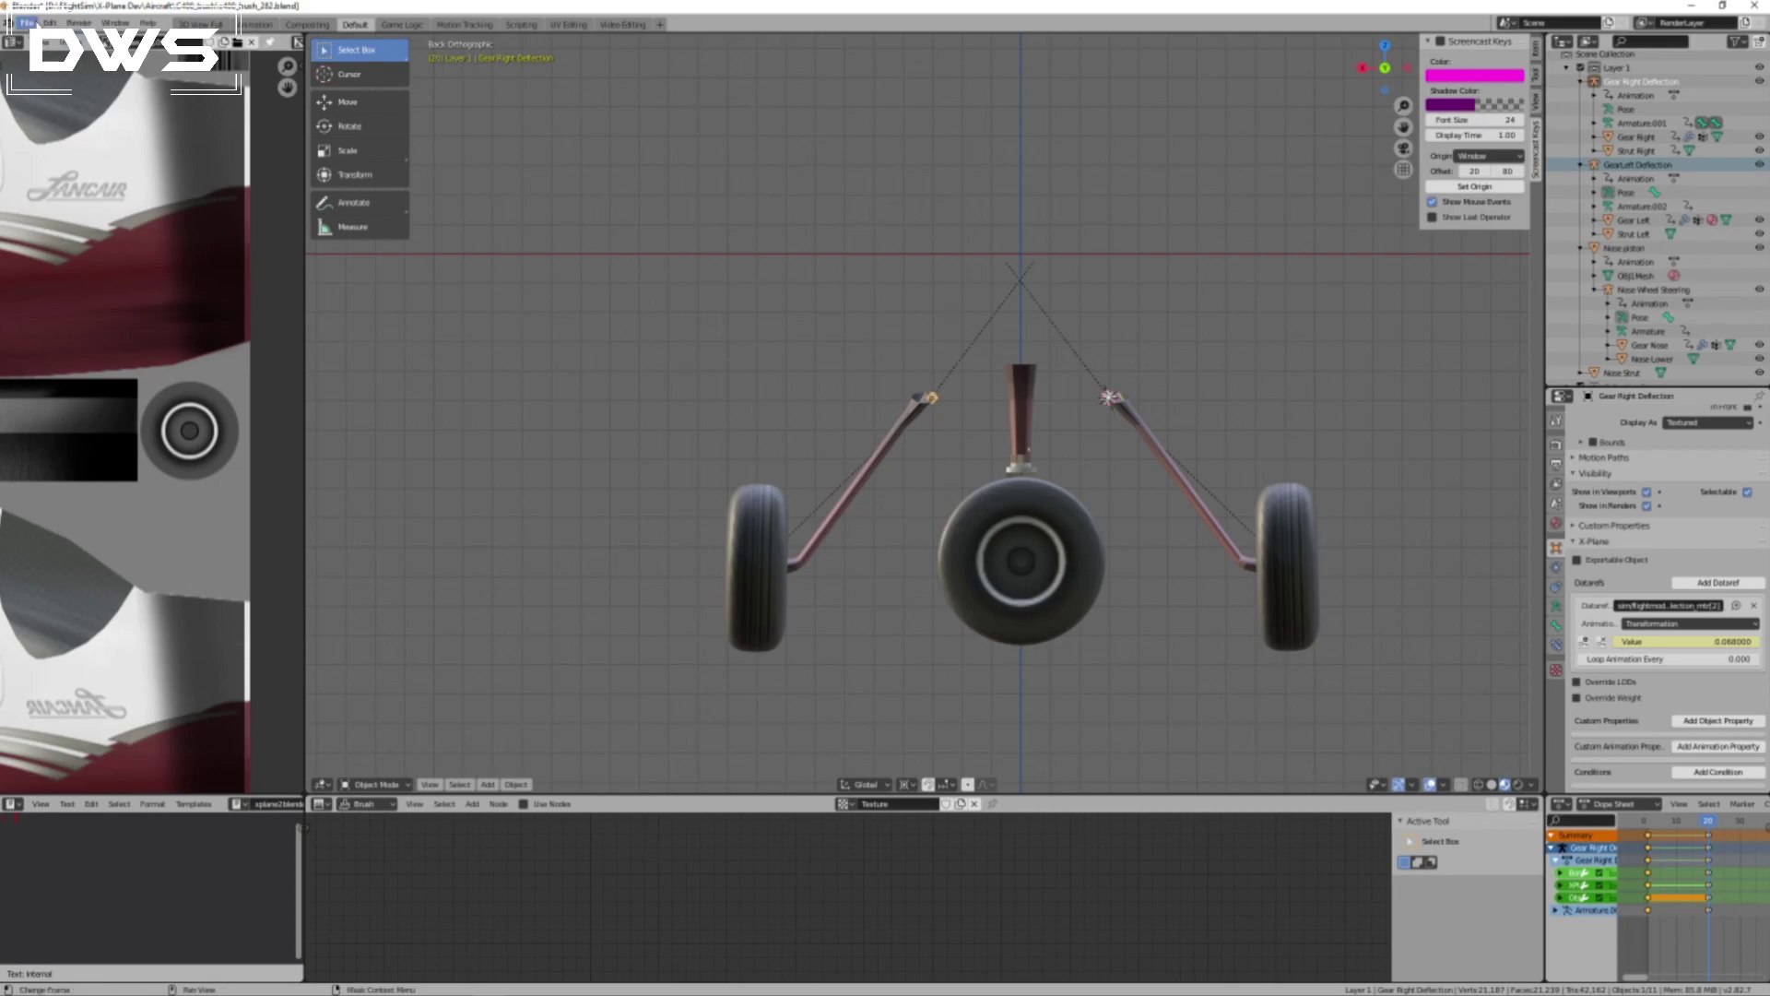
Save the Blender file and export the gear_bush OBJ from the scene's X-Plane settings.
click(27, 22)
scroll(1623, 507, up, 6)
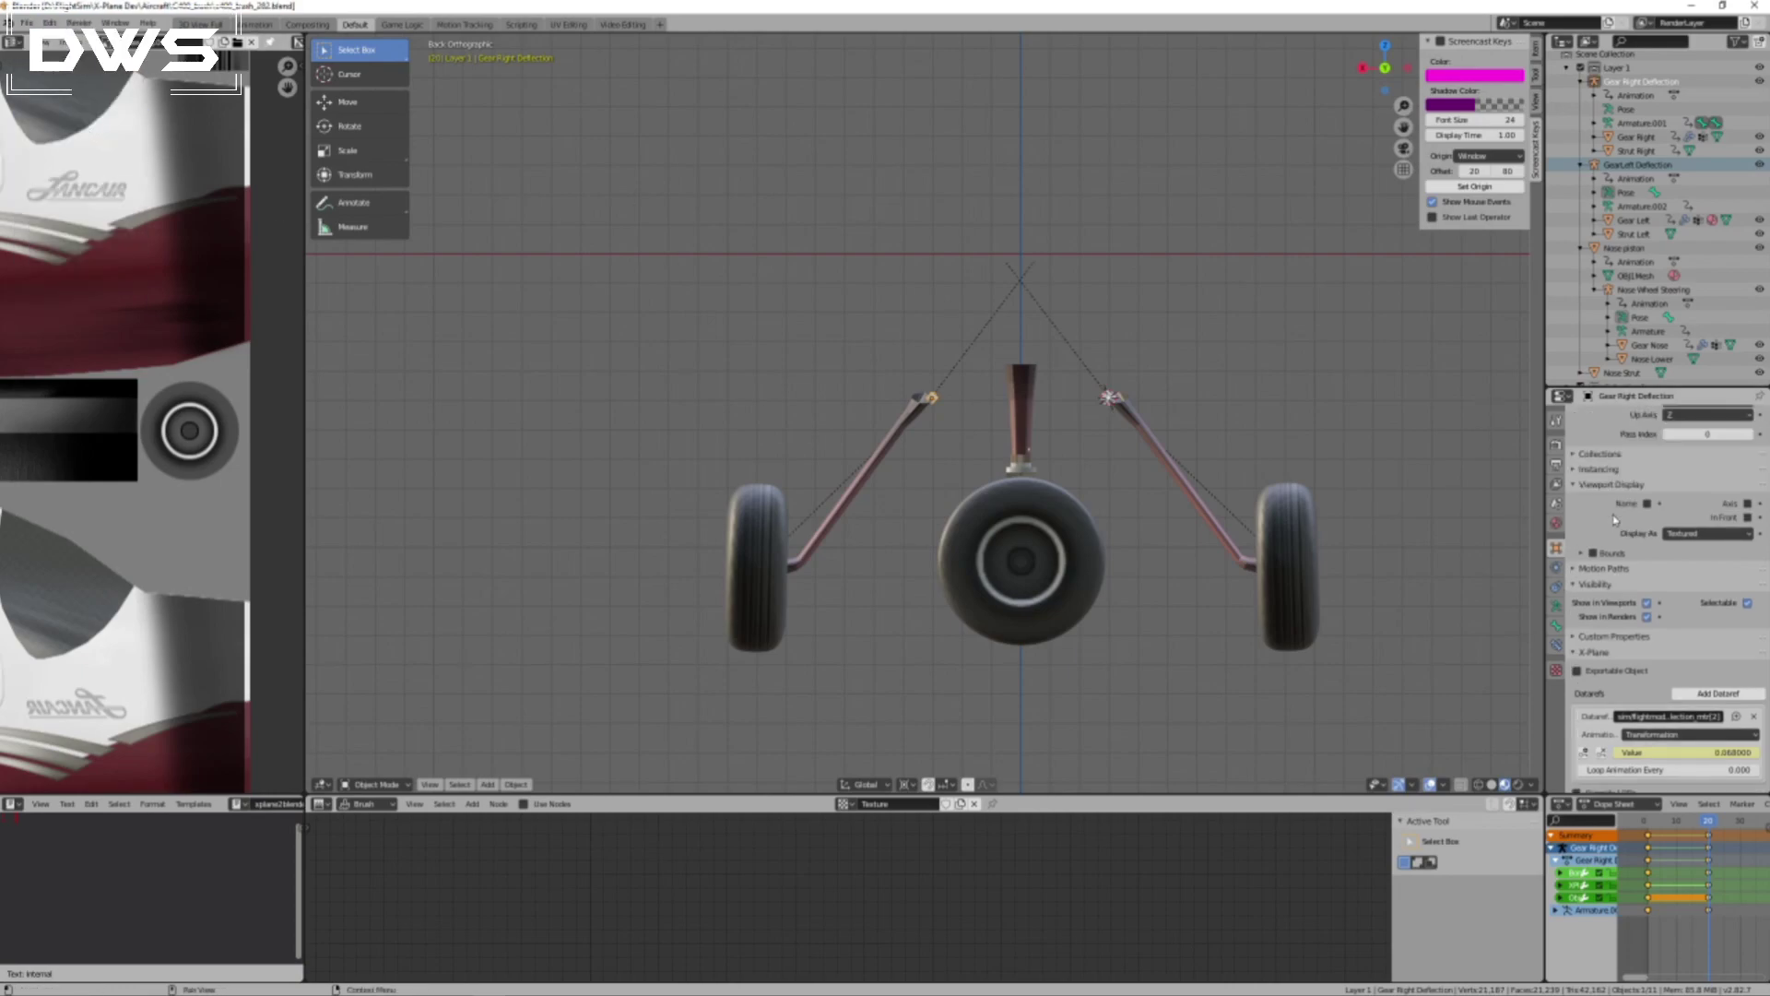
click(1556, 503)
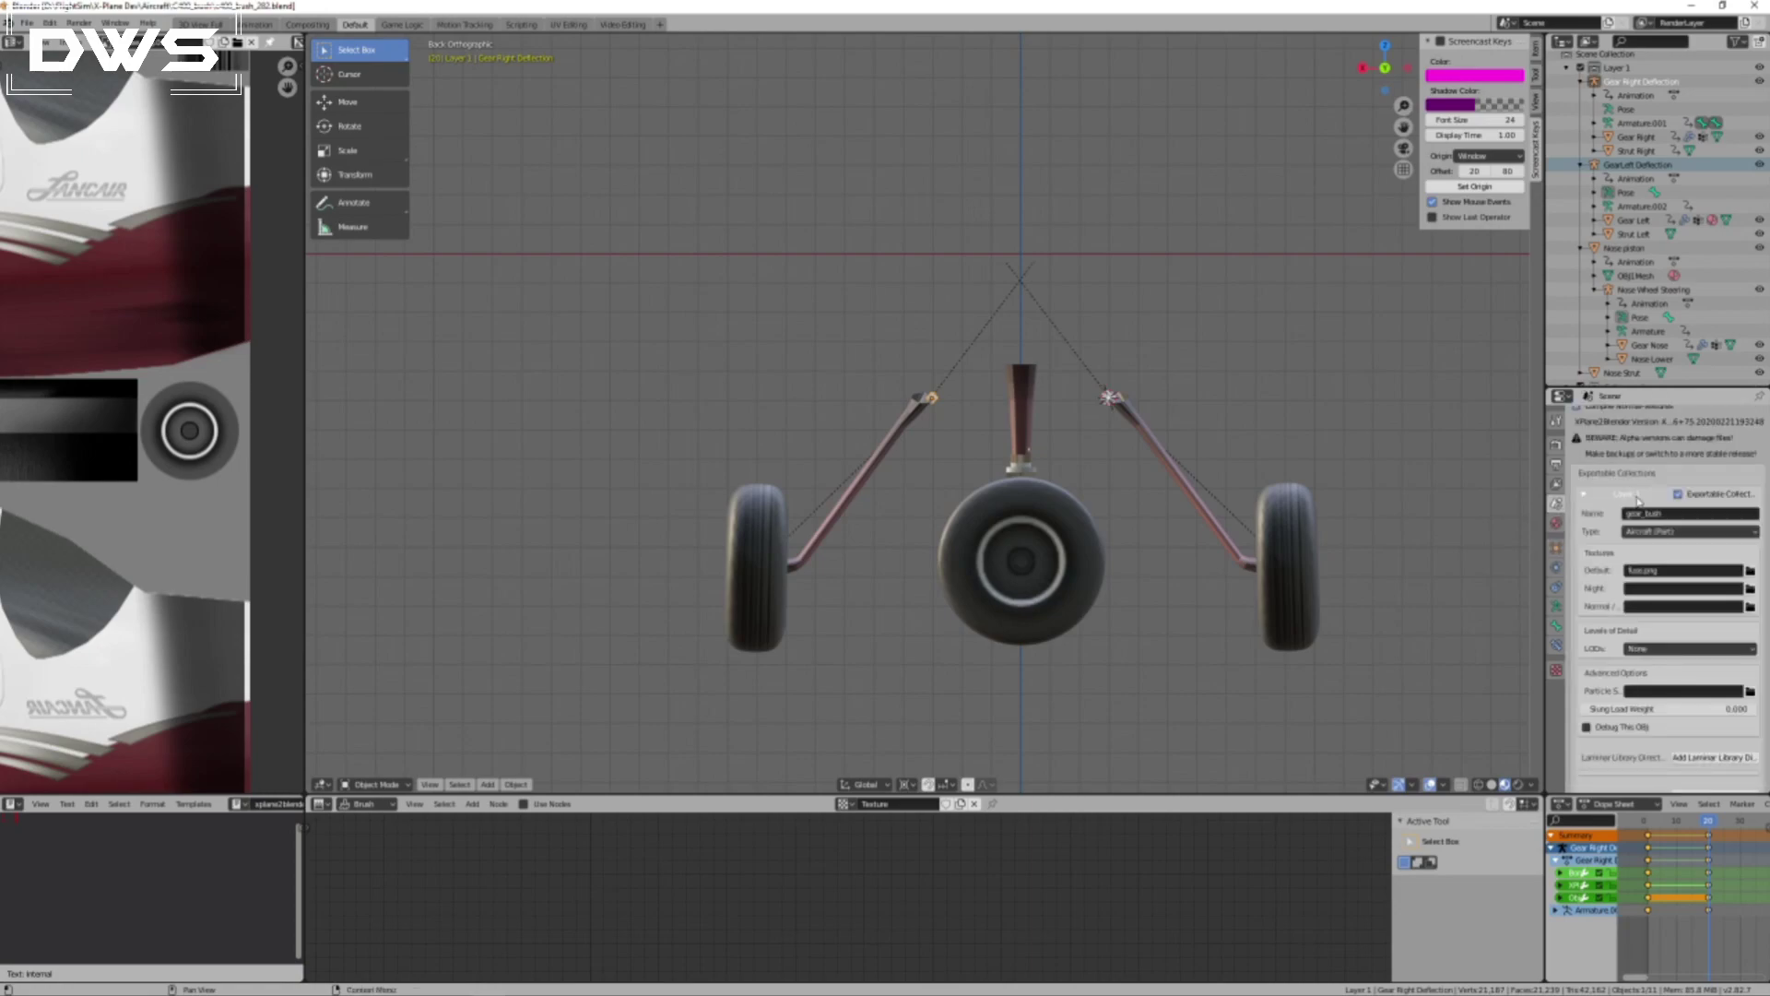
click(1651, 513)
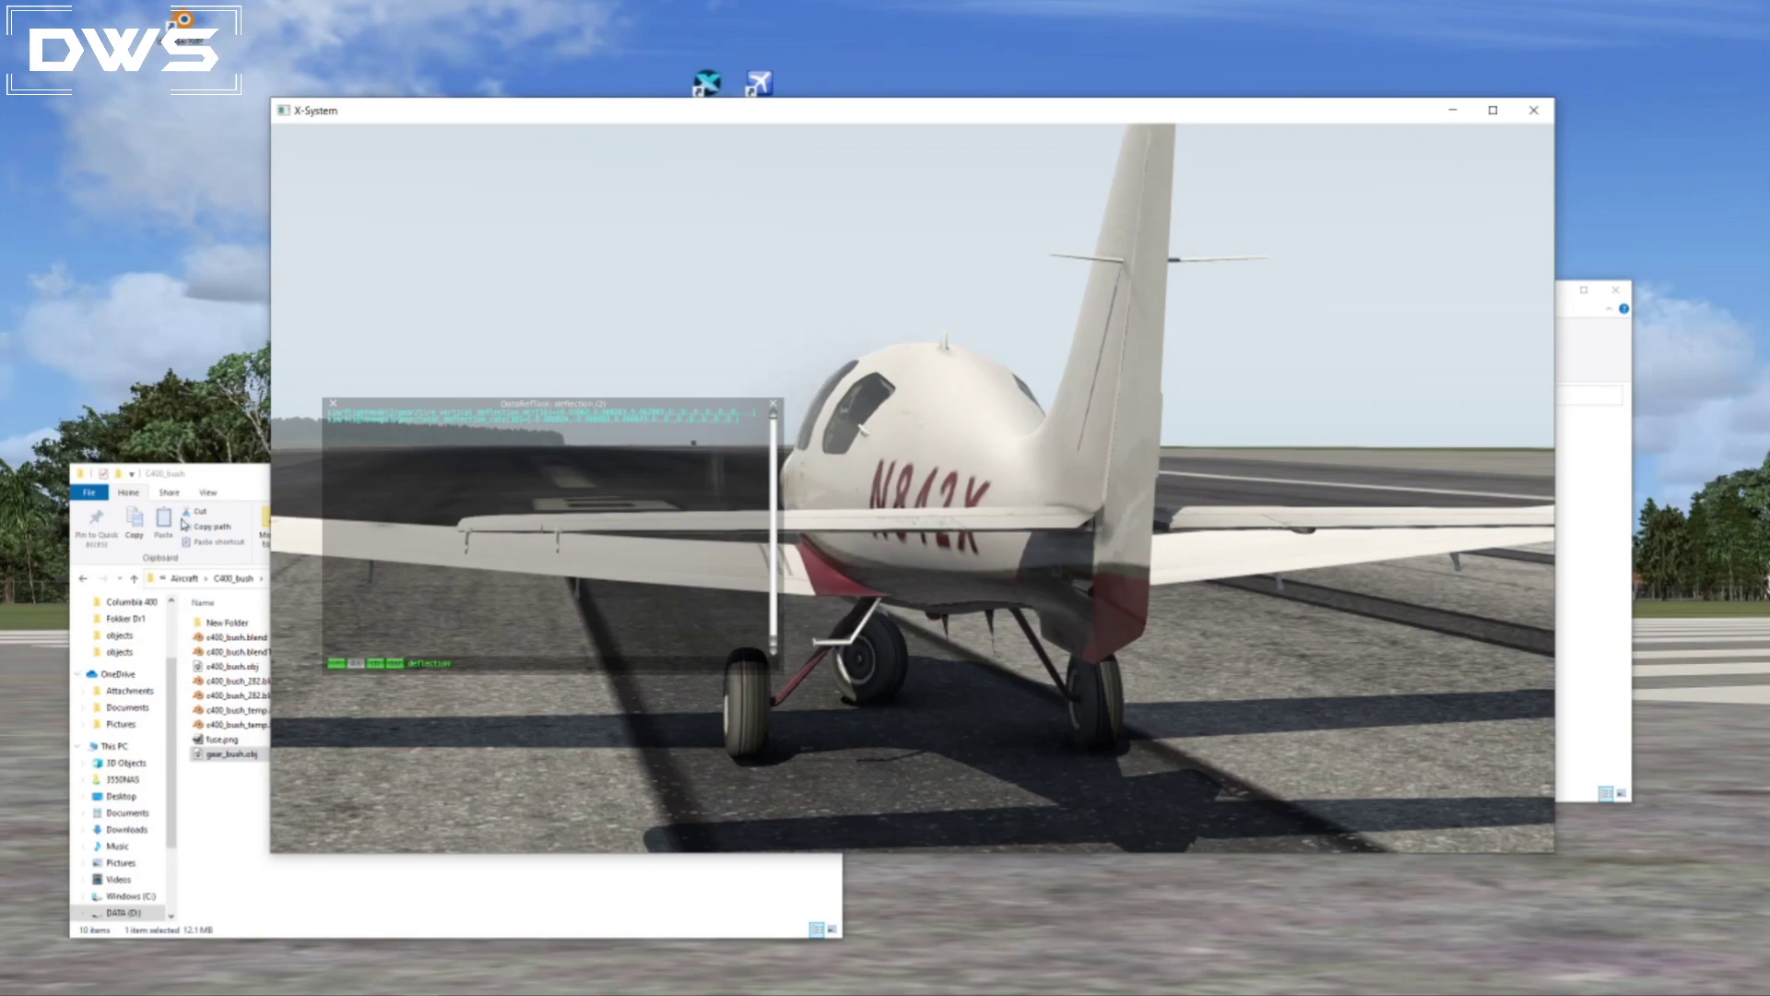
Copy the exported gear_bush.obj from the C400_bush folder into the Columbia 400 objects folder, overwriting the existing file.
click(213, 477)
click(1608, 602)
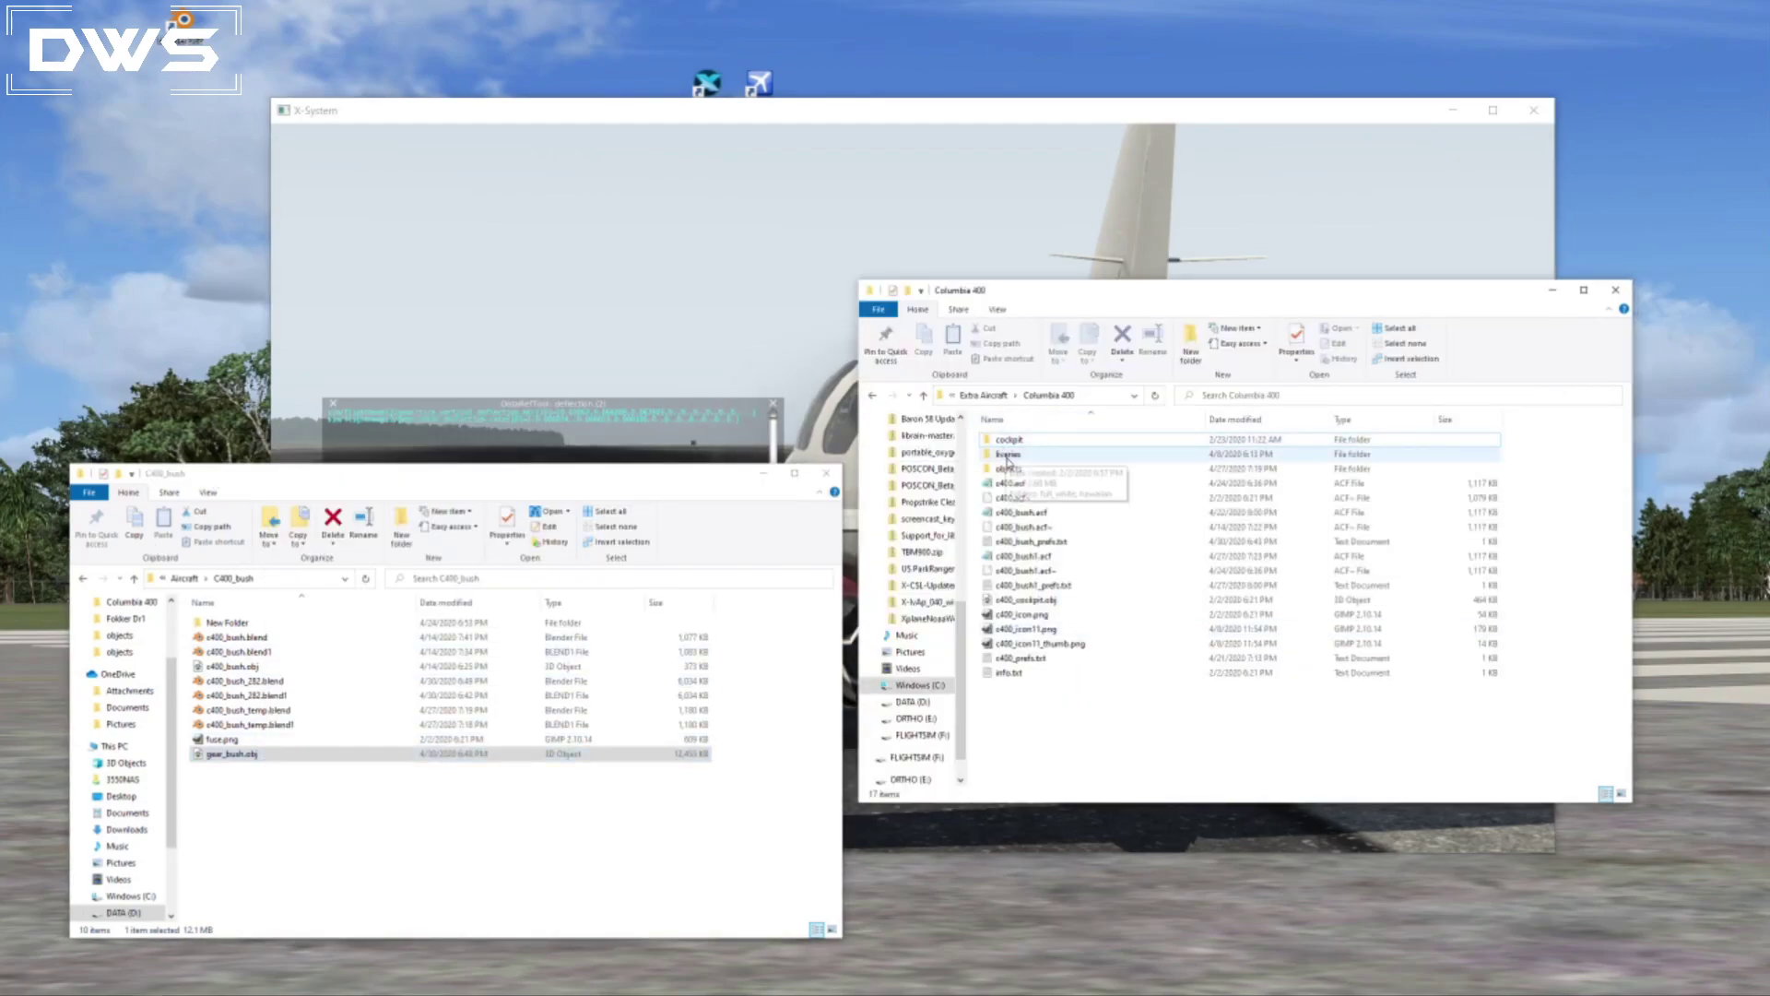
double_click(1007, 469)
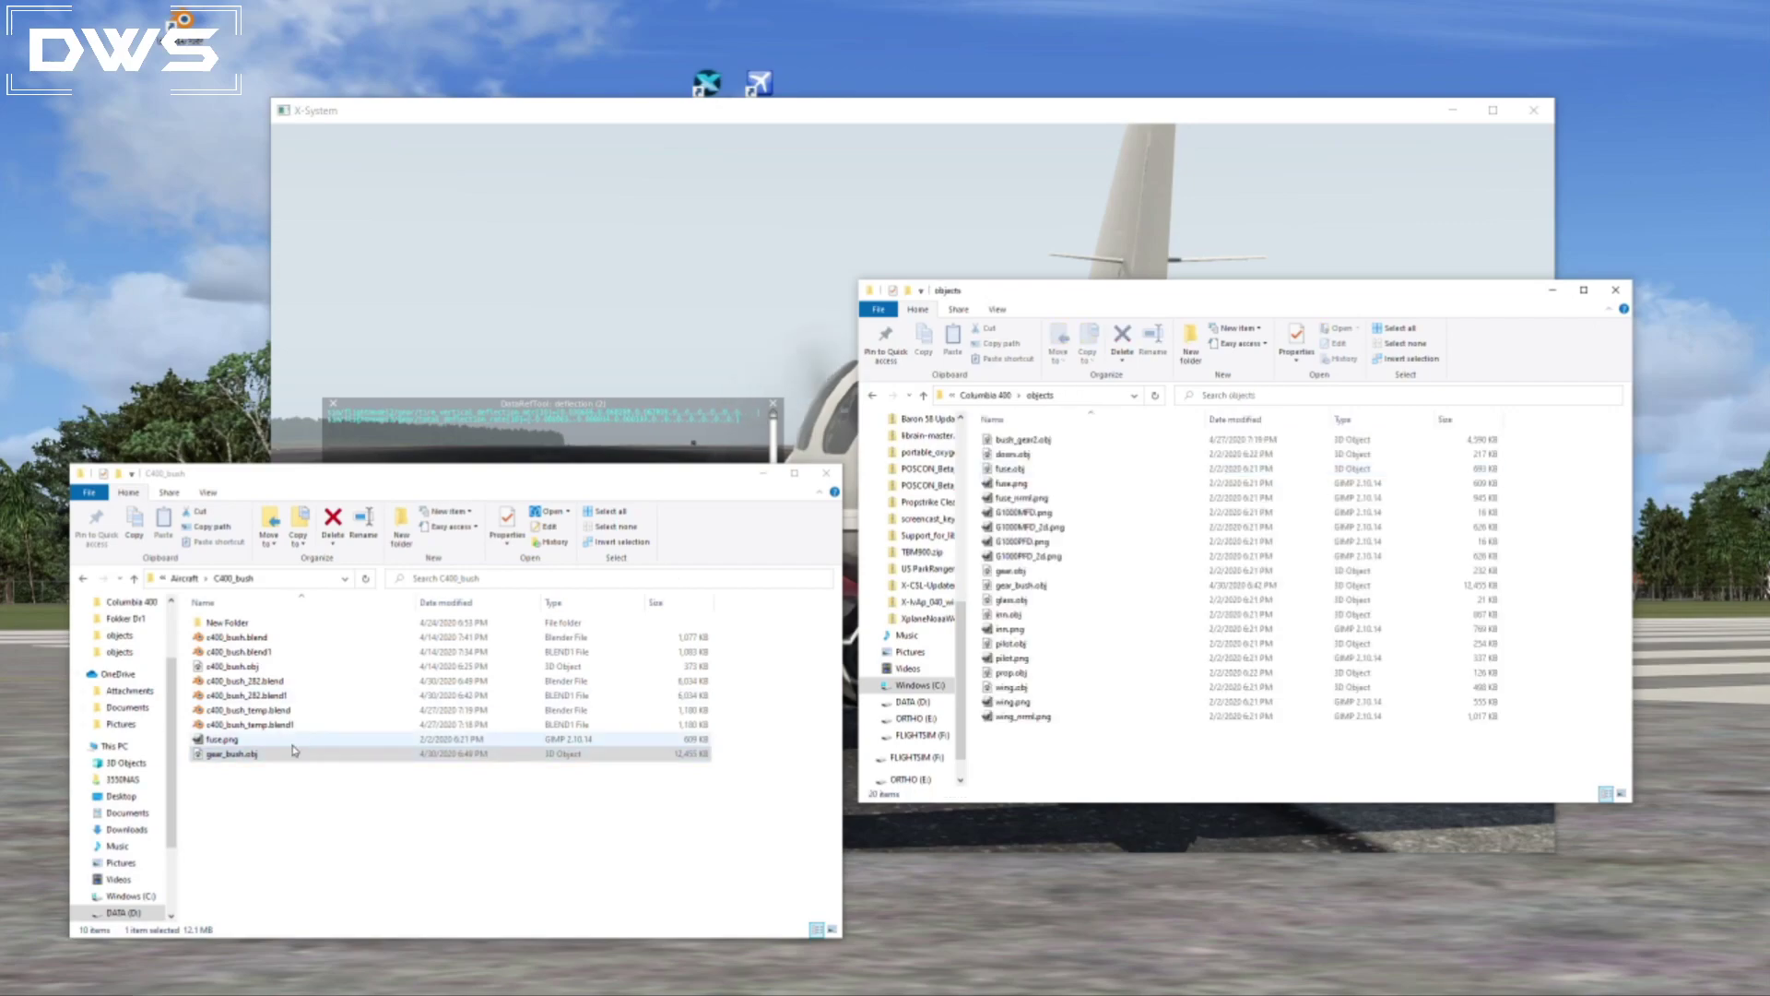
drag(294, 749, 1148, 754)
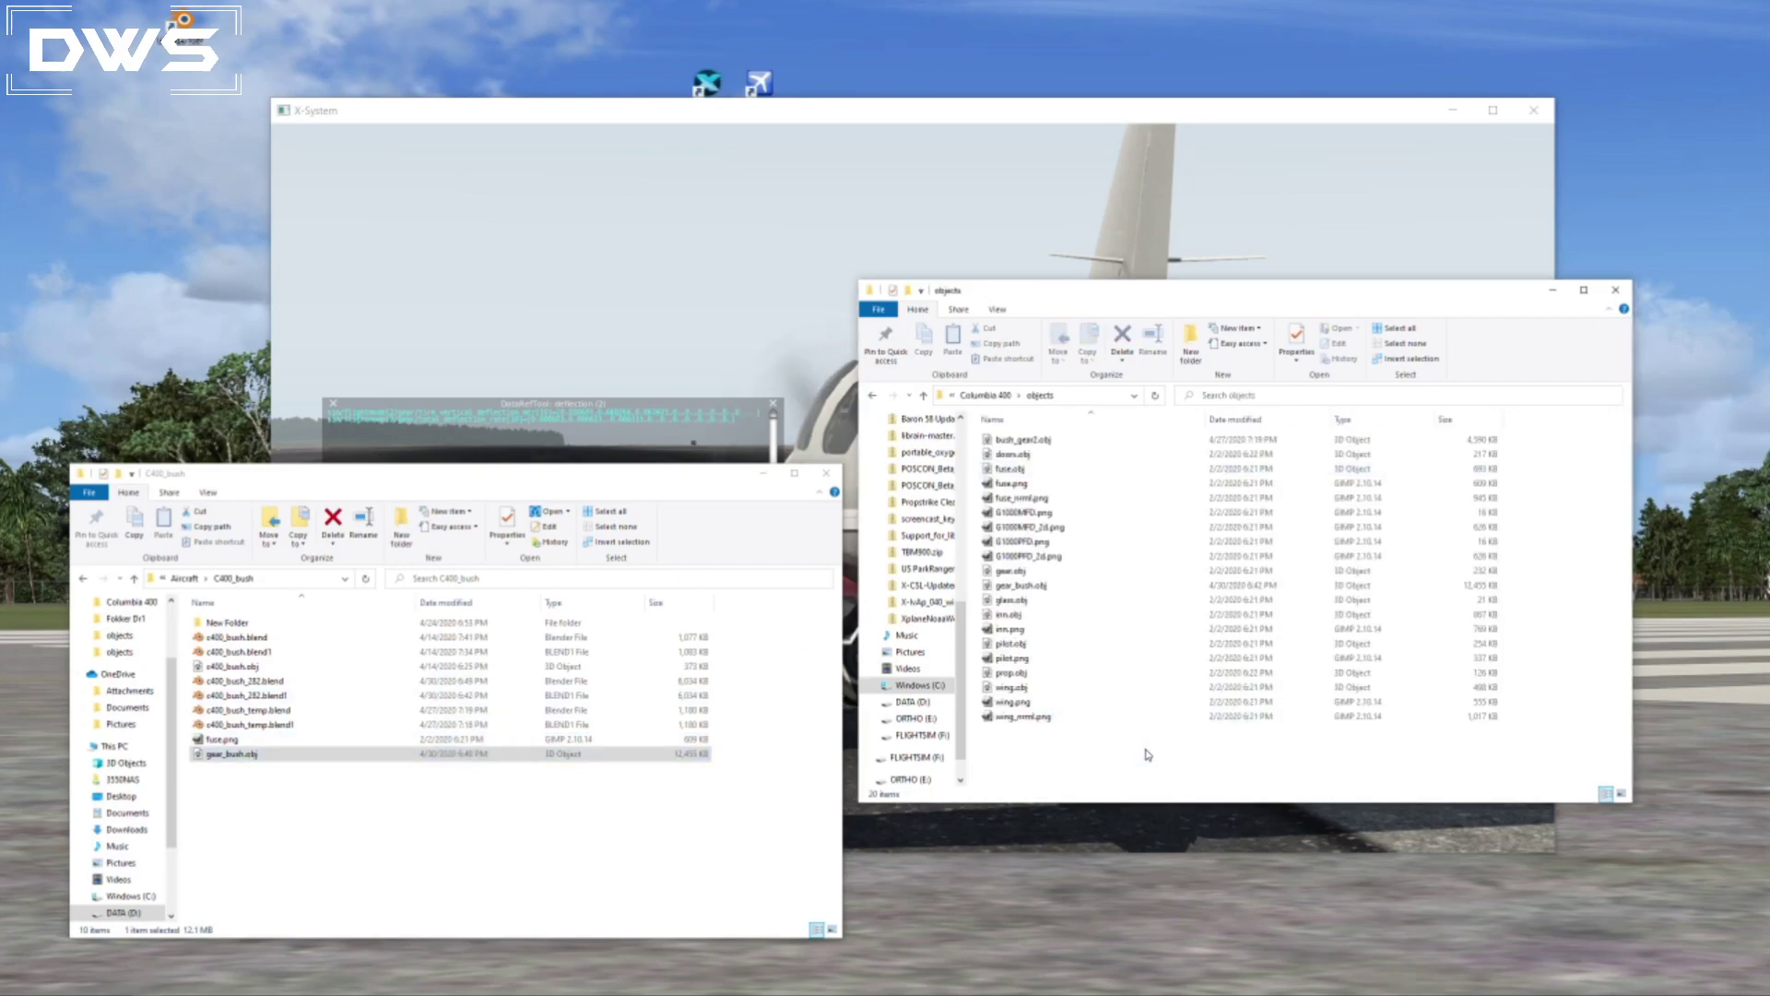
click(872, 393)
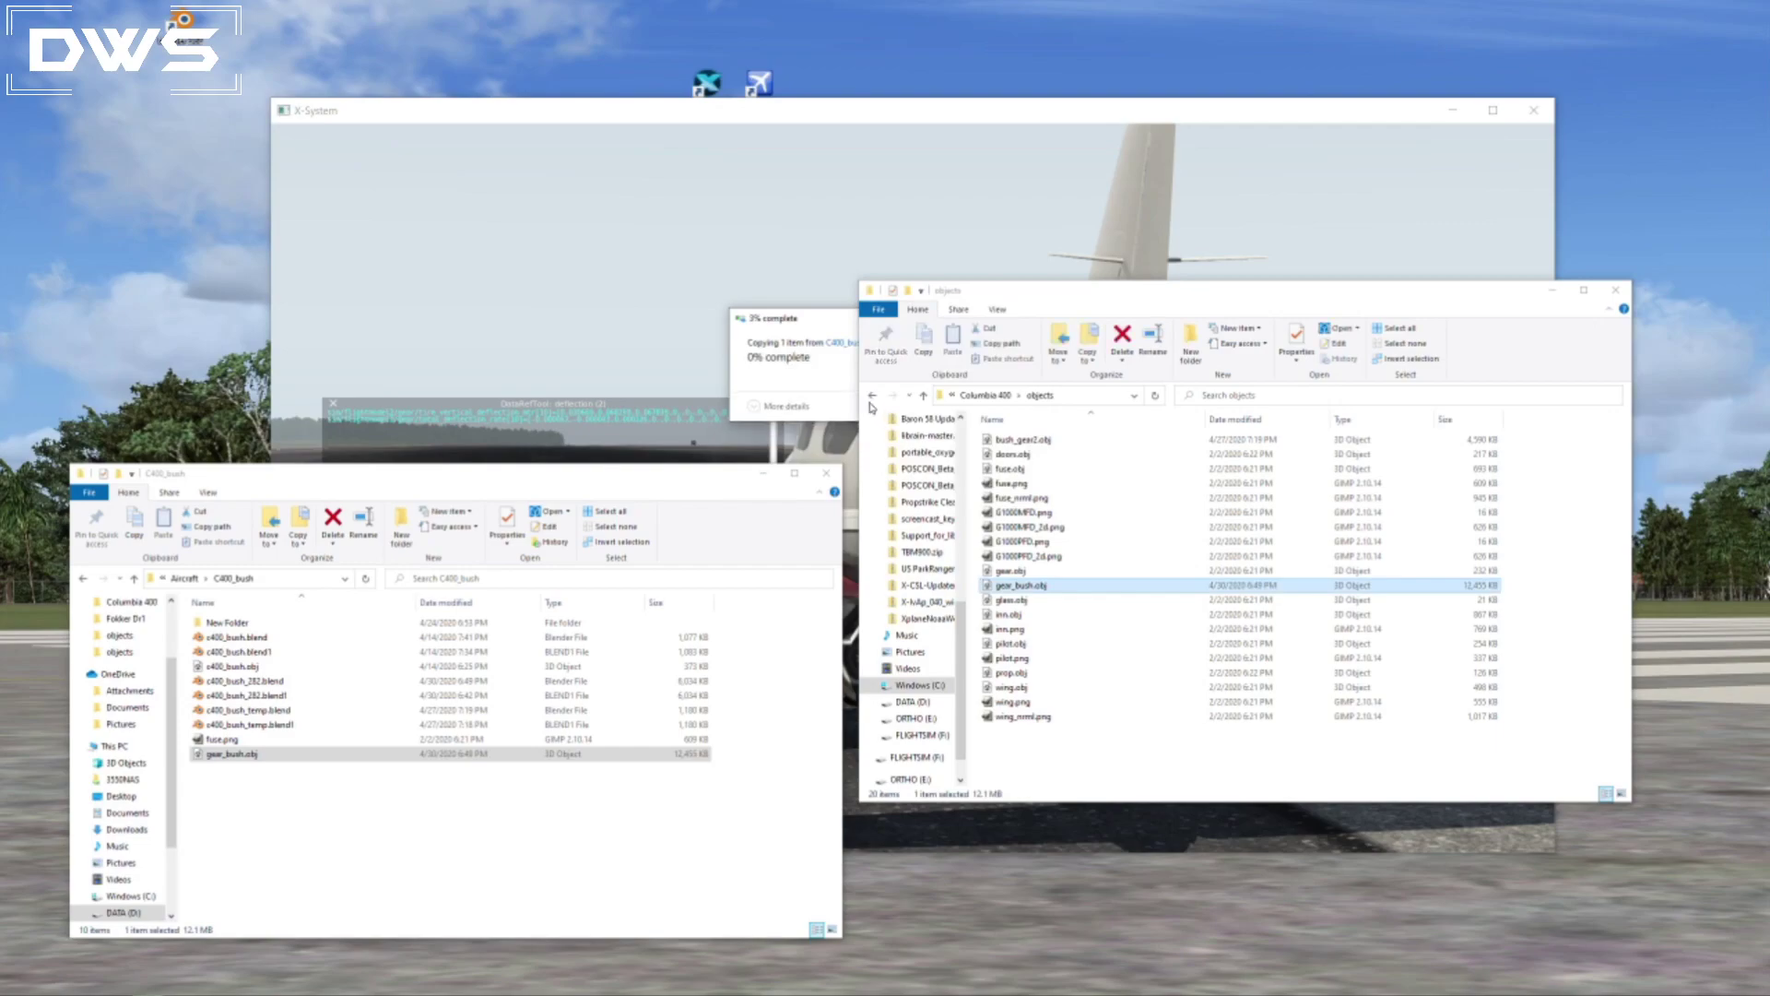
Switch to X-Plane and reload the current aircraft with the updated gear object.
click(496, 145)
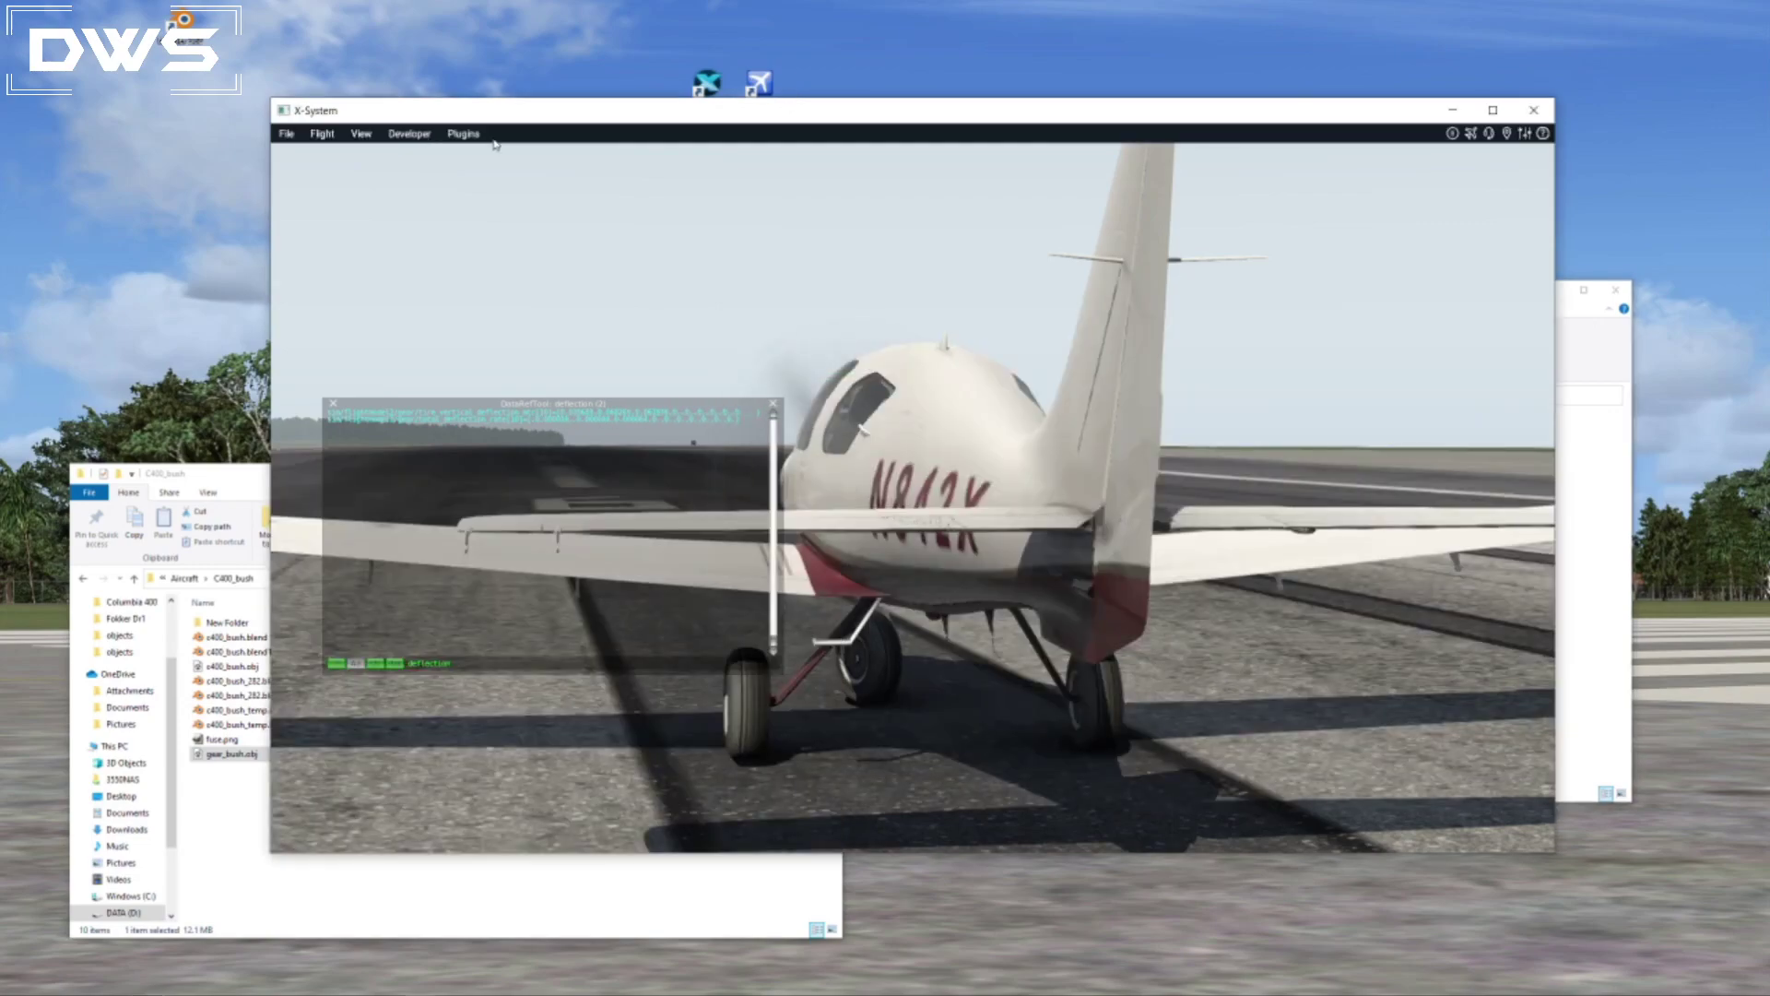
click(411, 135)
click(411, 170)
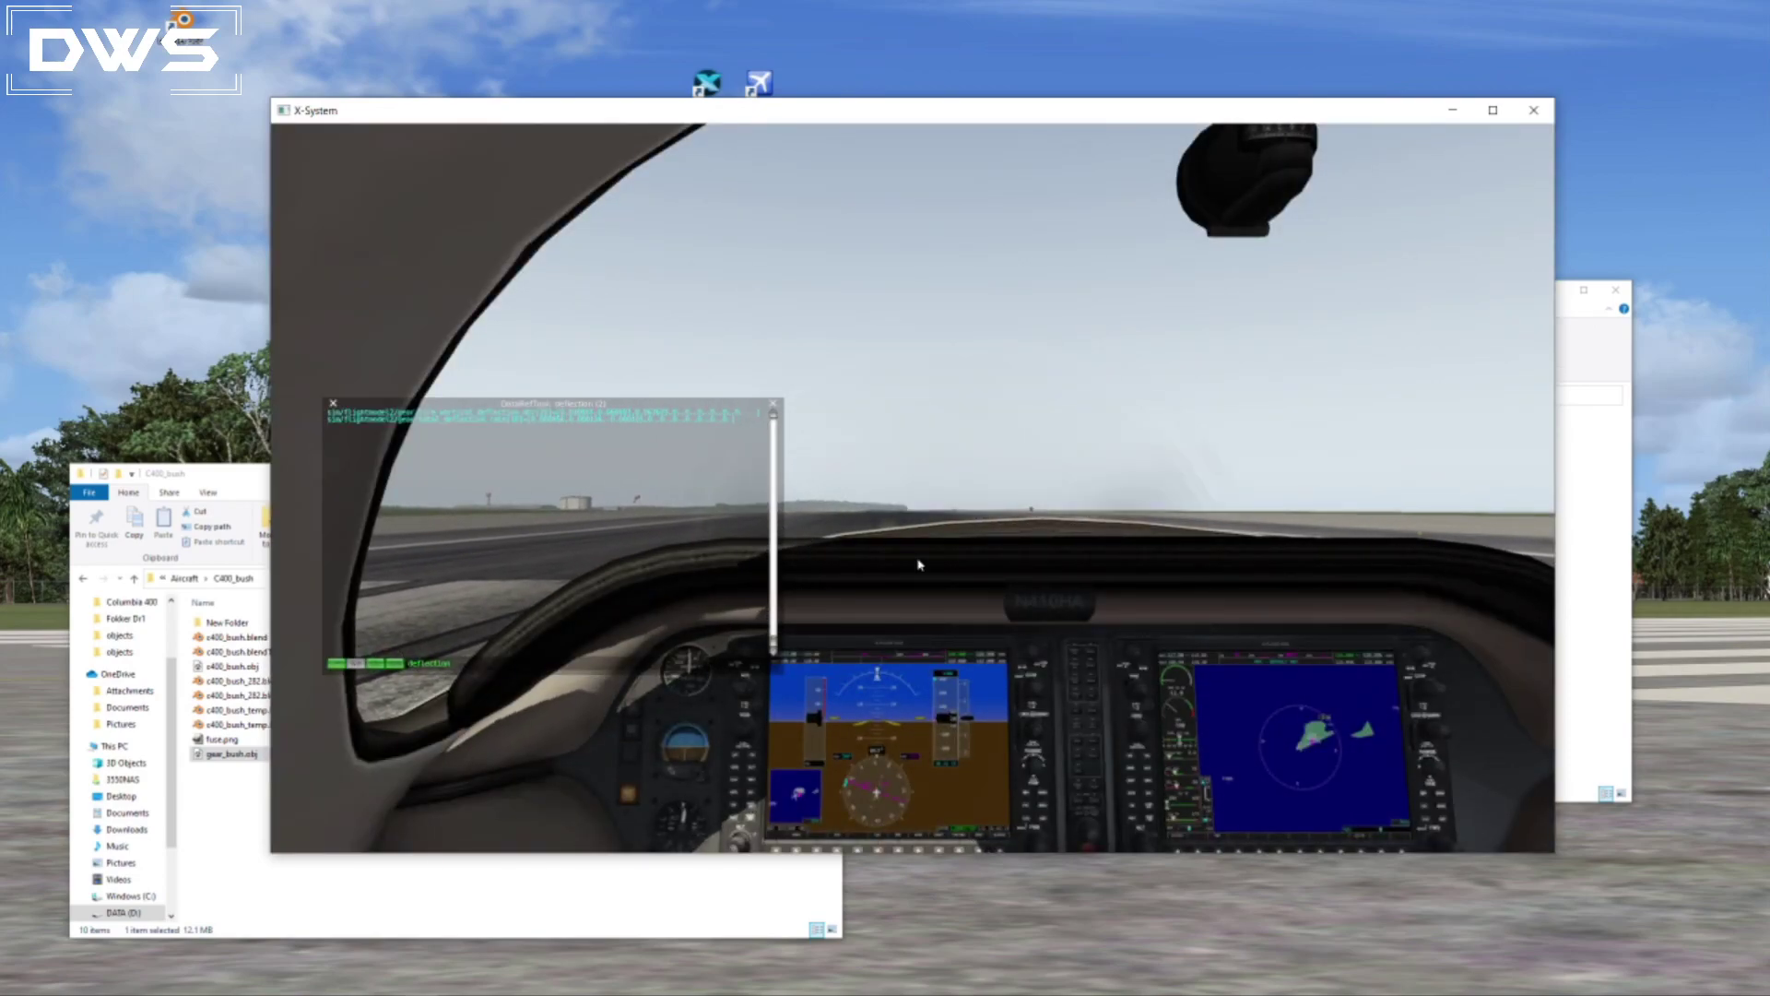
Examine the landing gear's deflection and wheel contact with the ground from behind and both sides in an external view.
key(shift+4)
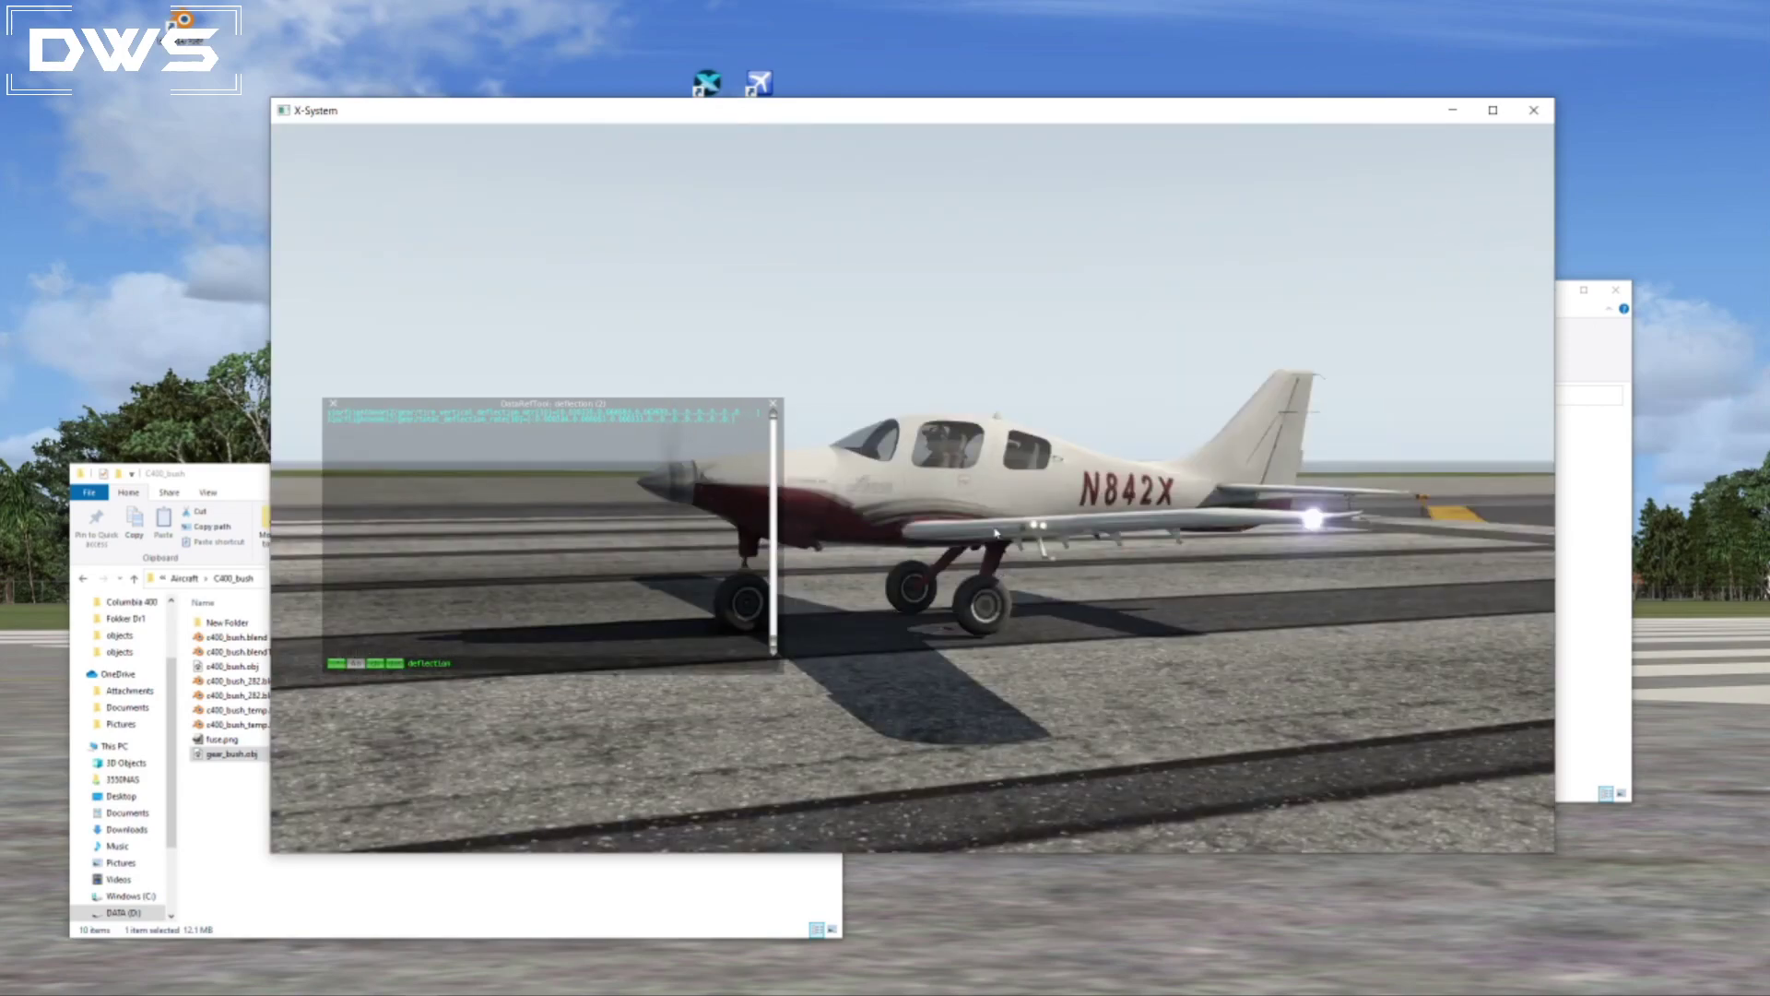
right_drag(1111, 818, 590, 696)
scroll(814, 652, up, 4)
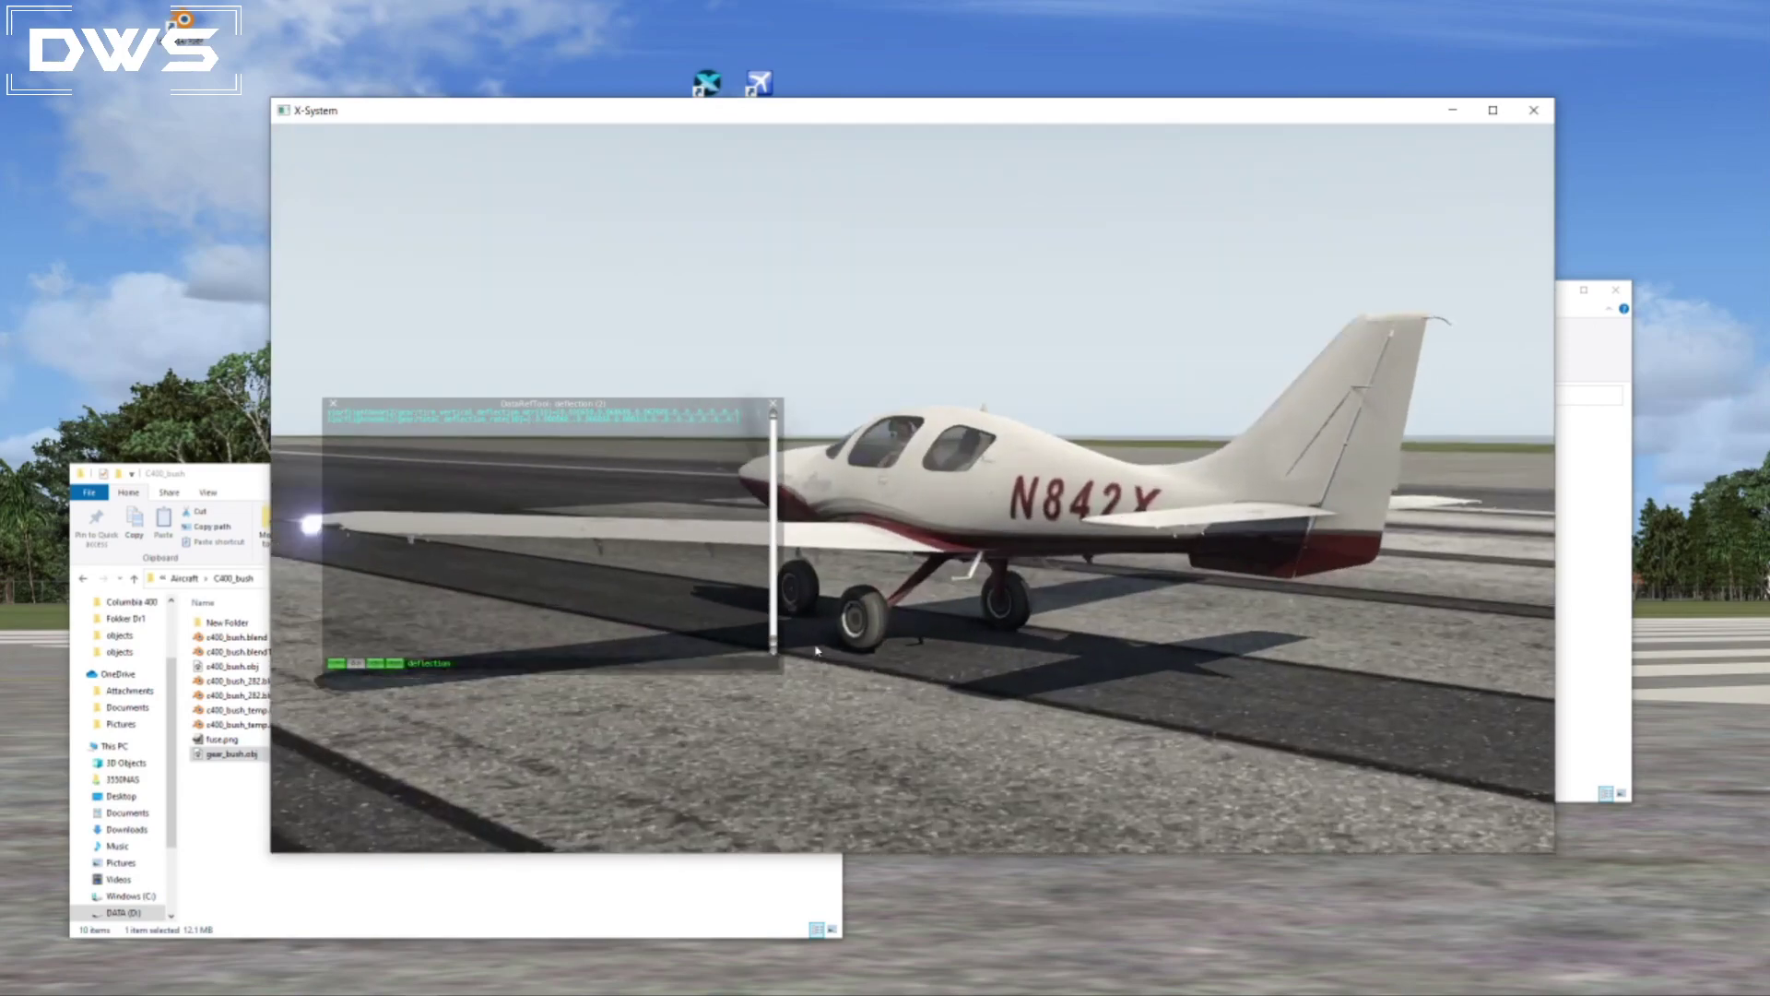
right_drag(964, 711, 1327, 657)
right_drag(1102, 696, 1245, 687)
scroll(1062, 792, up, 3)
right_drag(1062, 793, 1466, 735)
mouse_move(1240, 776)
right_down()
mouse_move(1347, 767)
mouse_move(1158, 802)
mouse_move(678, 802)
right_up()
mouse_move(1411, 800)
right_down()
mouse_move(816, 820)
mouse_move(927, 795)
right_up()
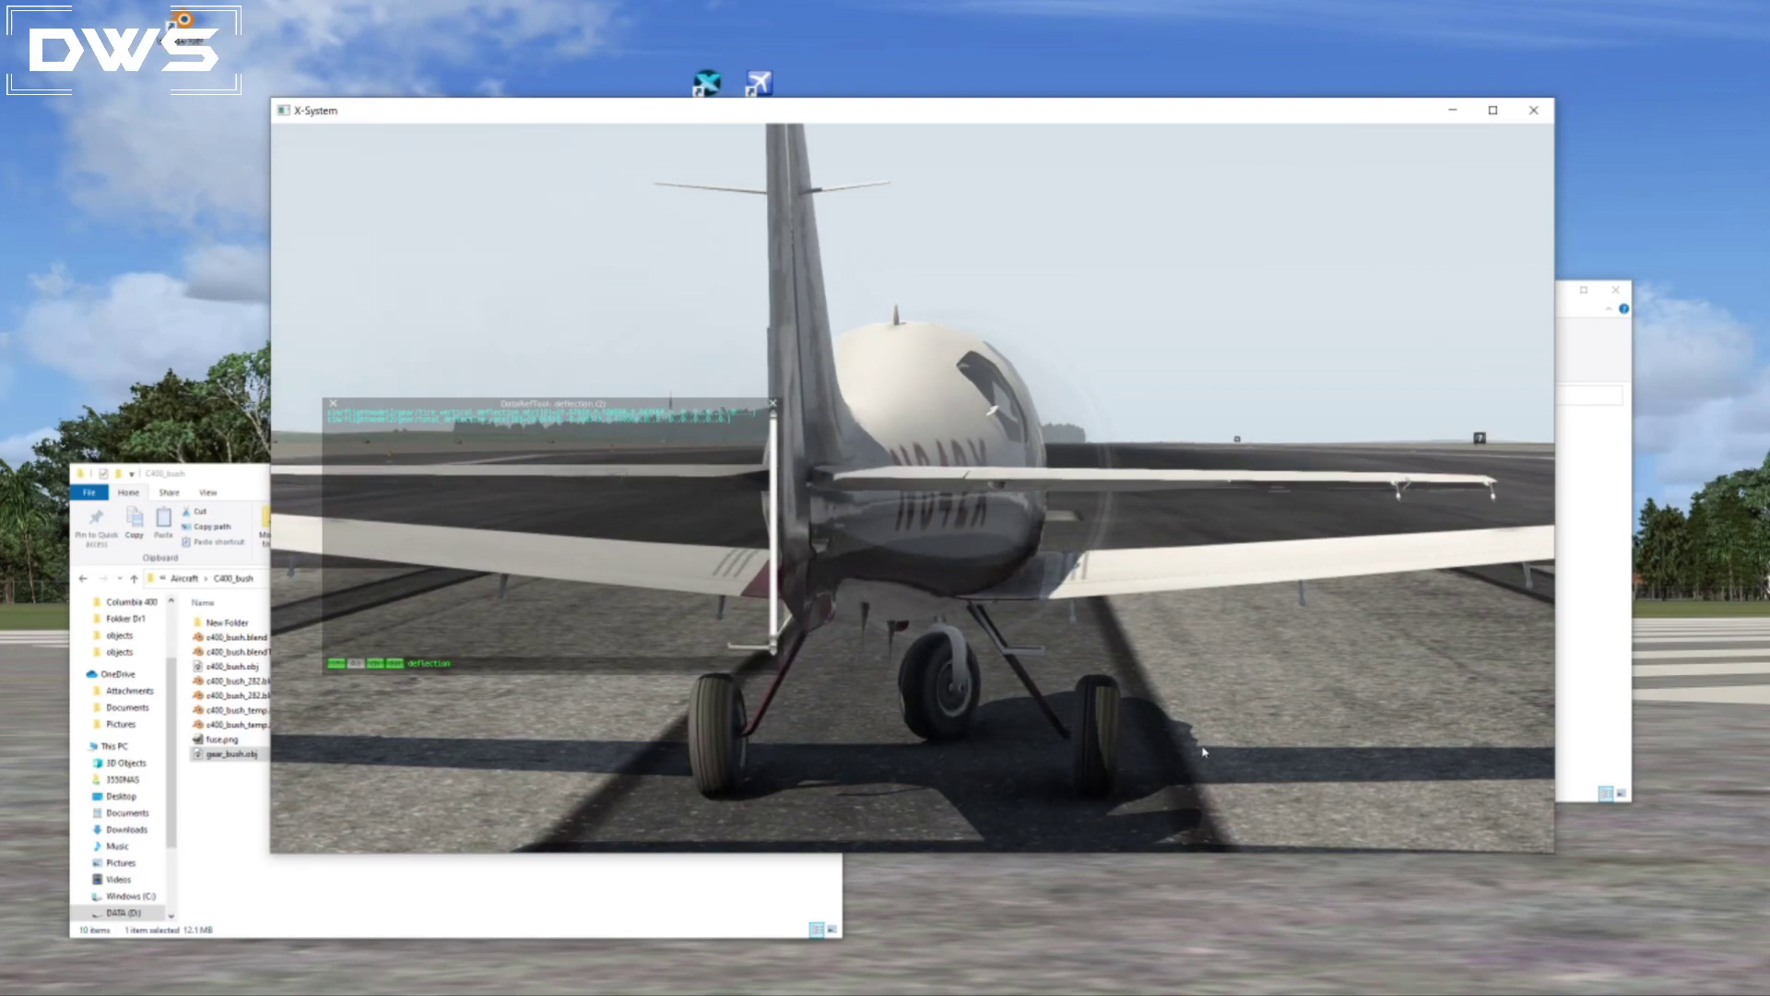
key(Right)
key(Right)
right_drag(1188, 772, 793, 779)
right_drag(1083, 794, 711, 775)
right_drag(1023, 794, 738, 794)
right_drag(1079, 791, 953, 772)
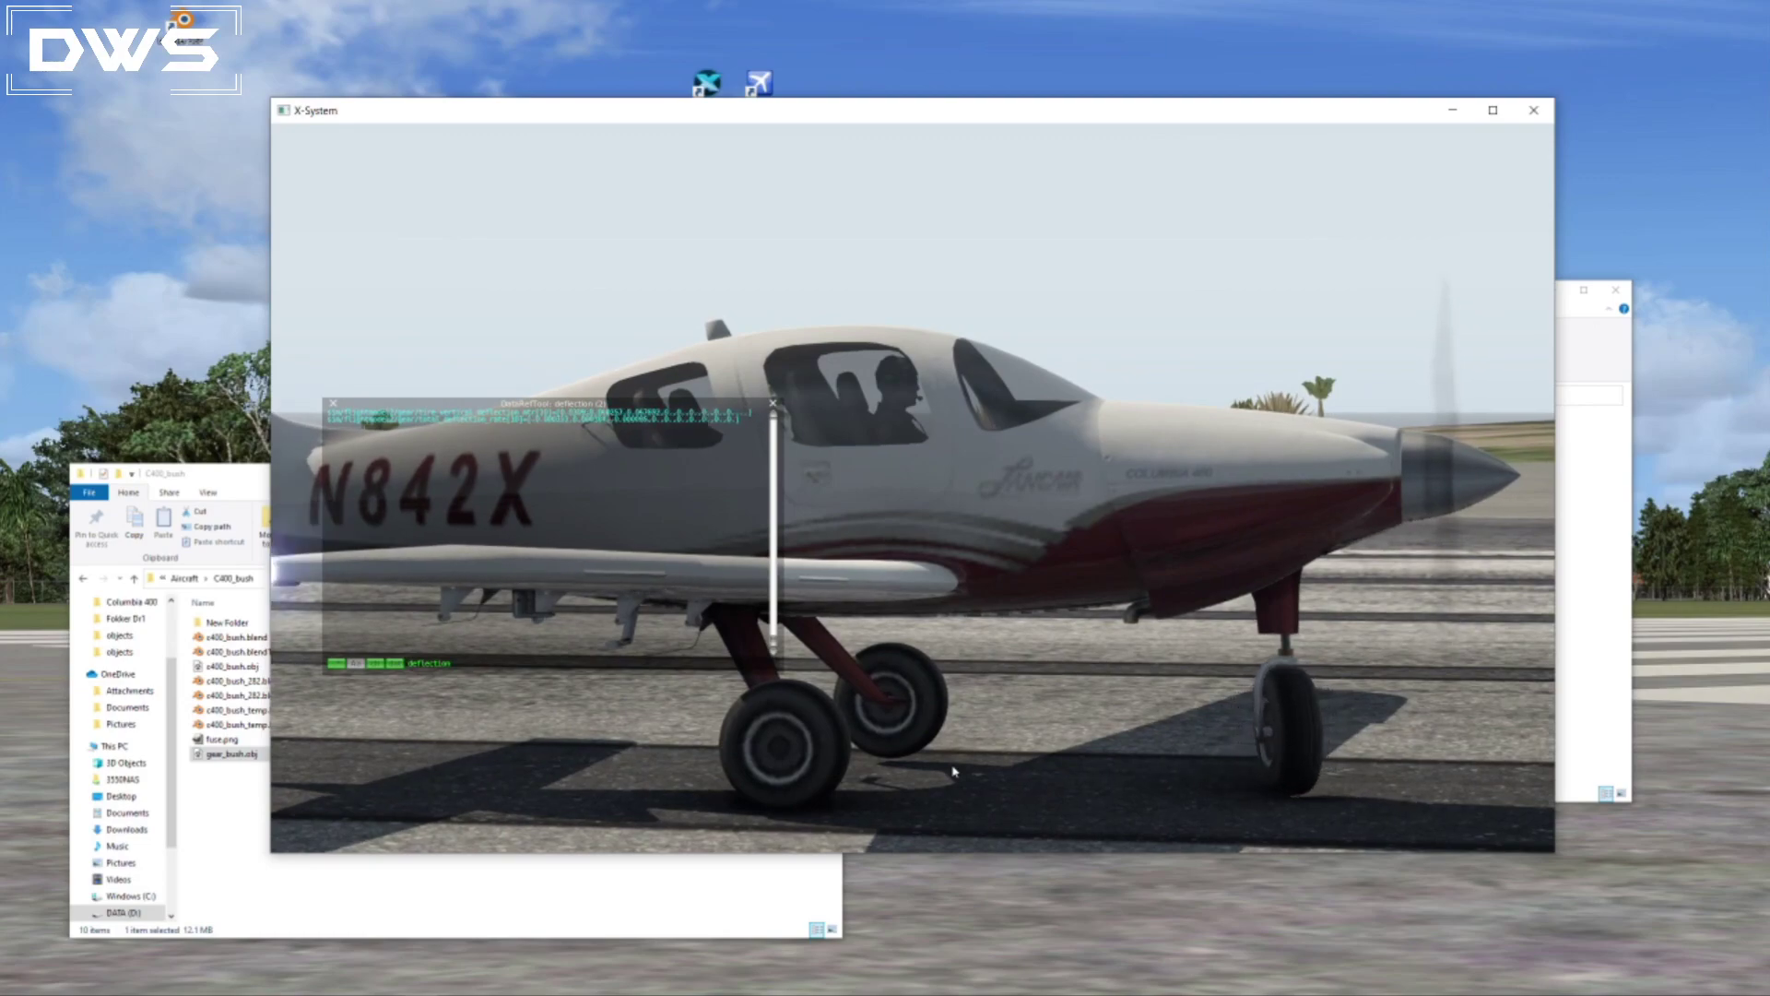
Switch to Blender and rotate the left gear deflection bone about 0.5° in the back view.
key(alt+Tab)
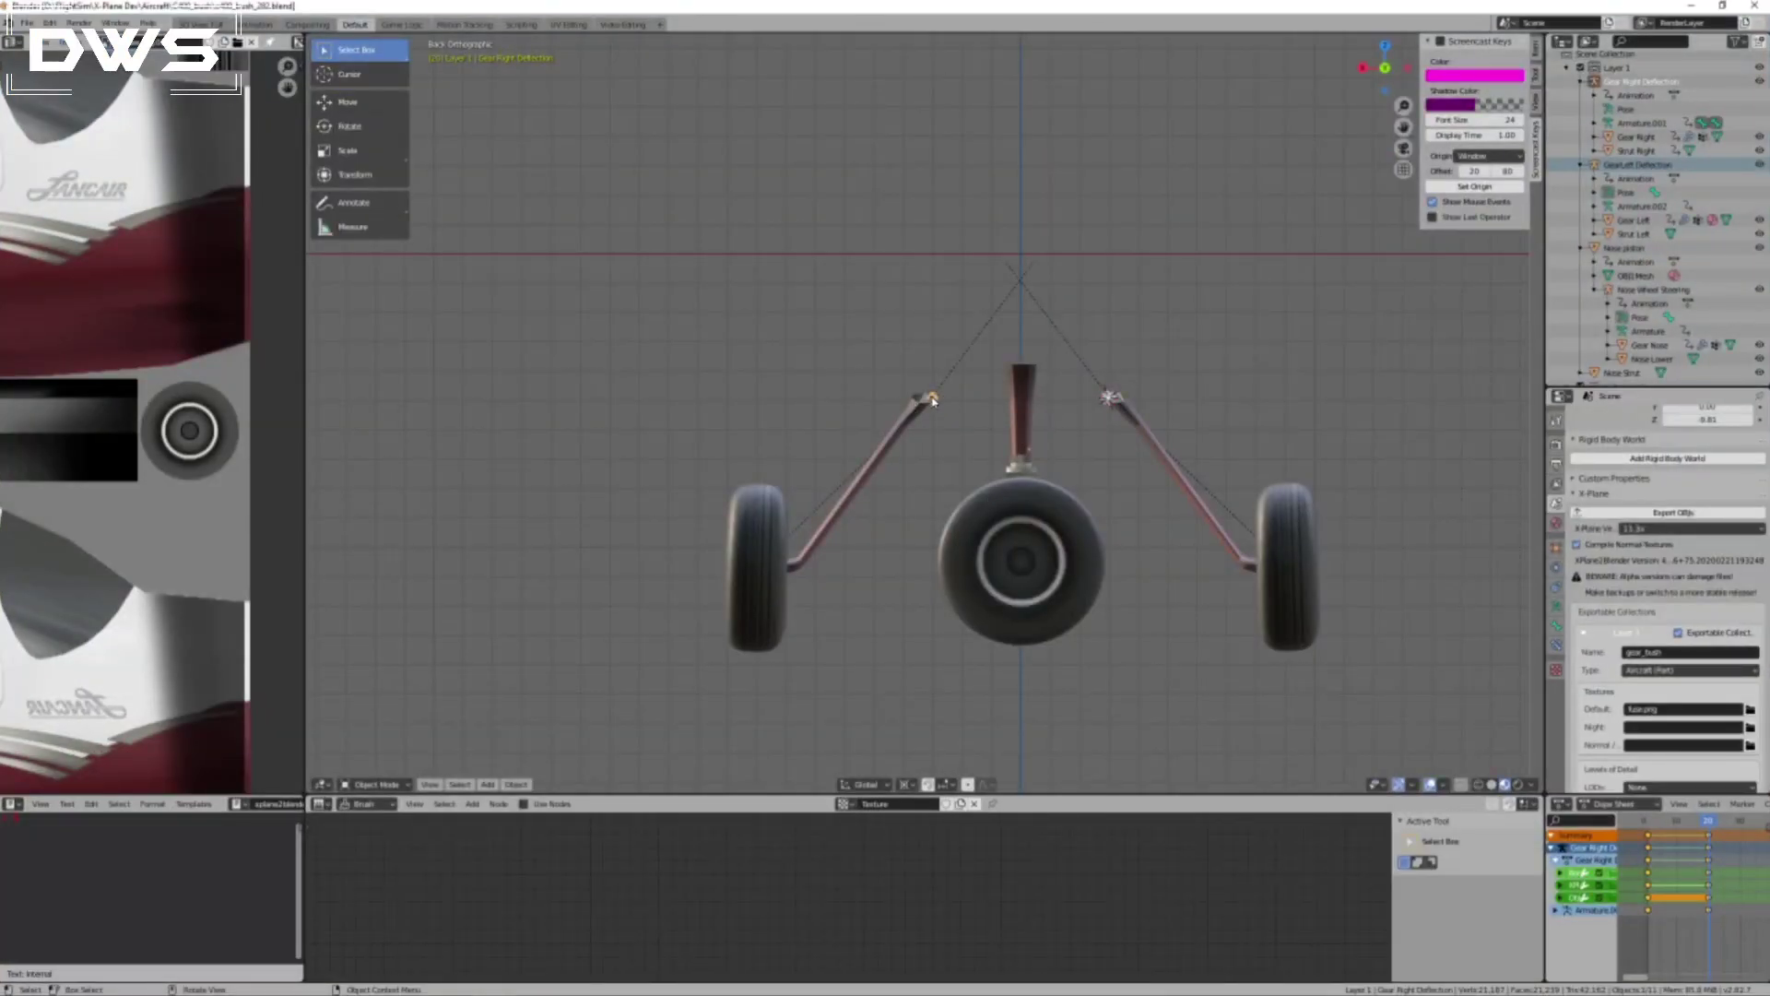
click(1106, 396)
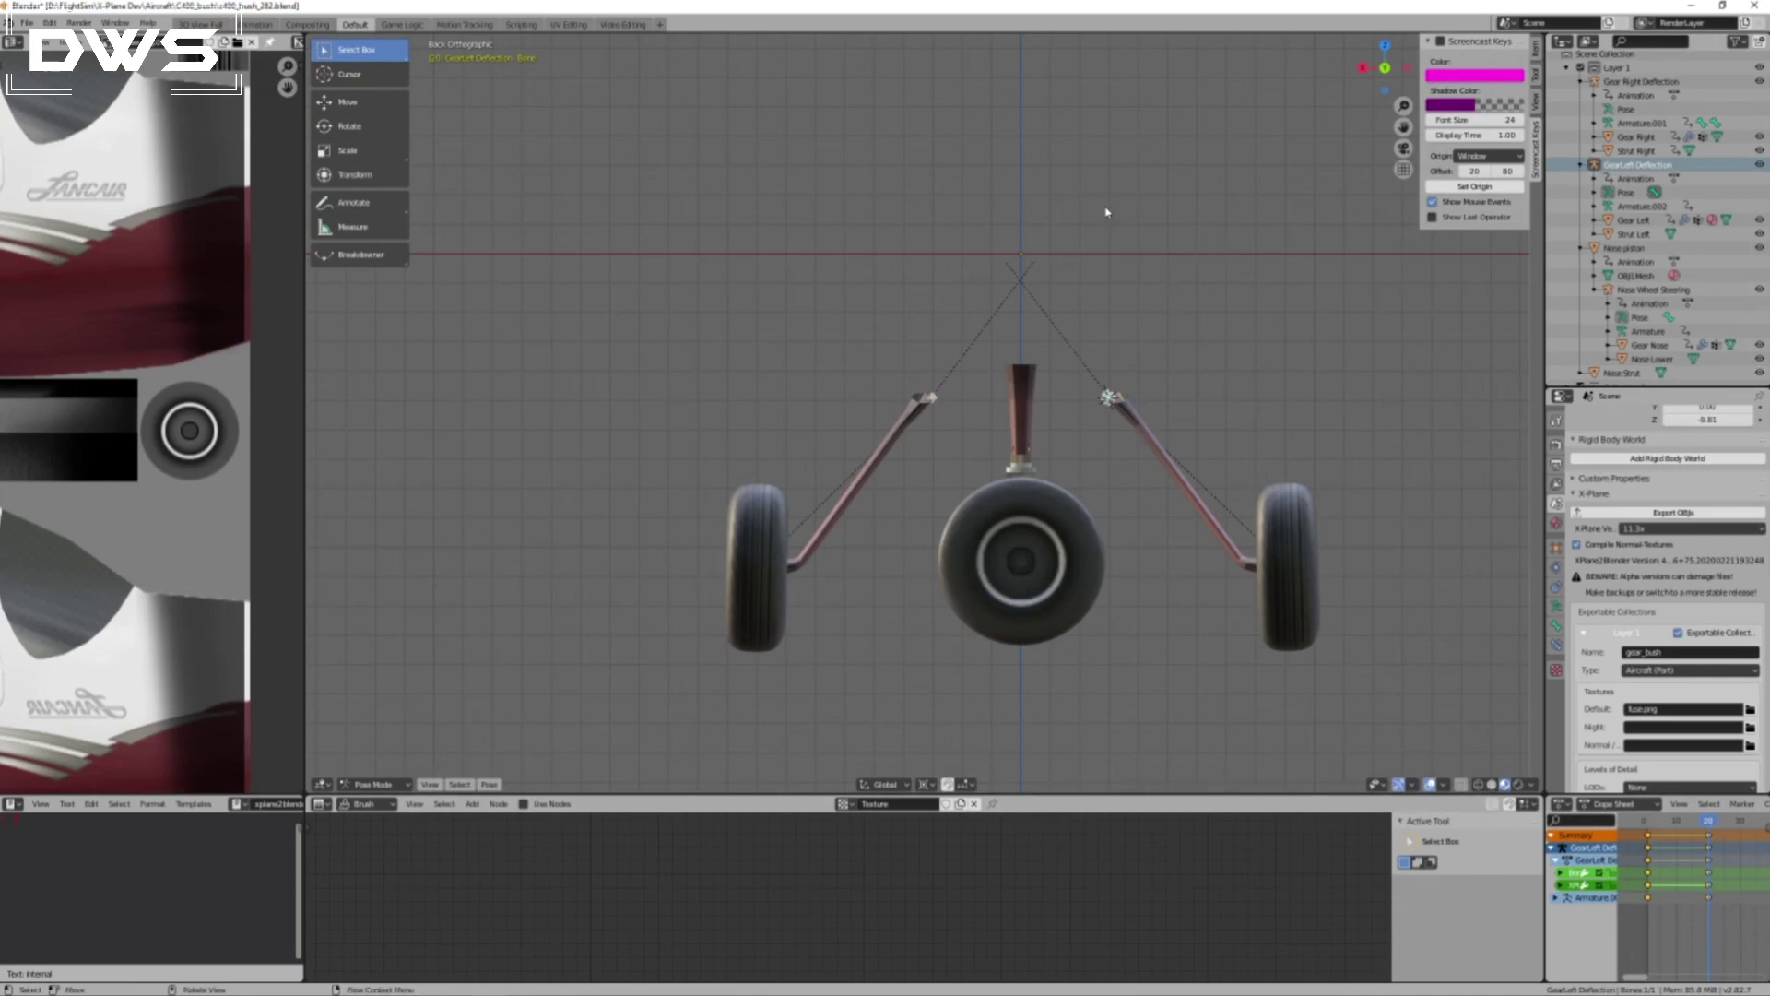
key(r)
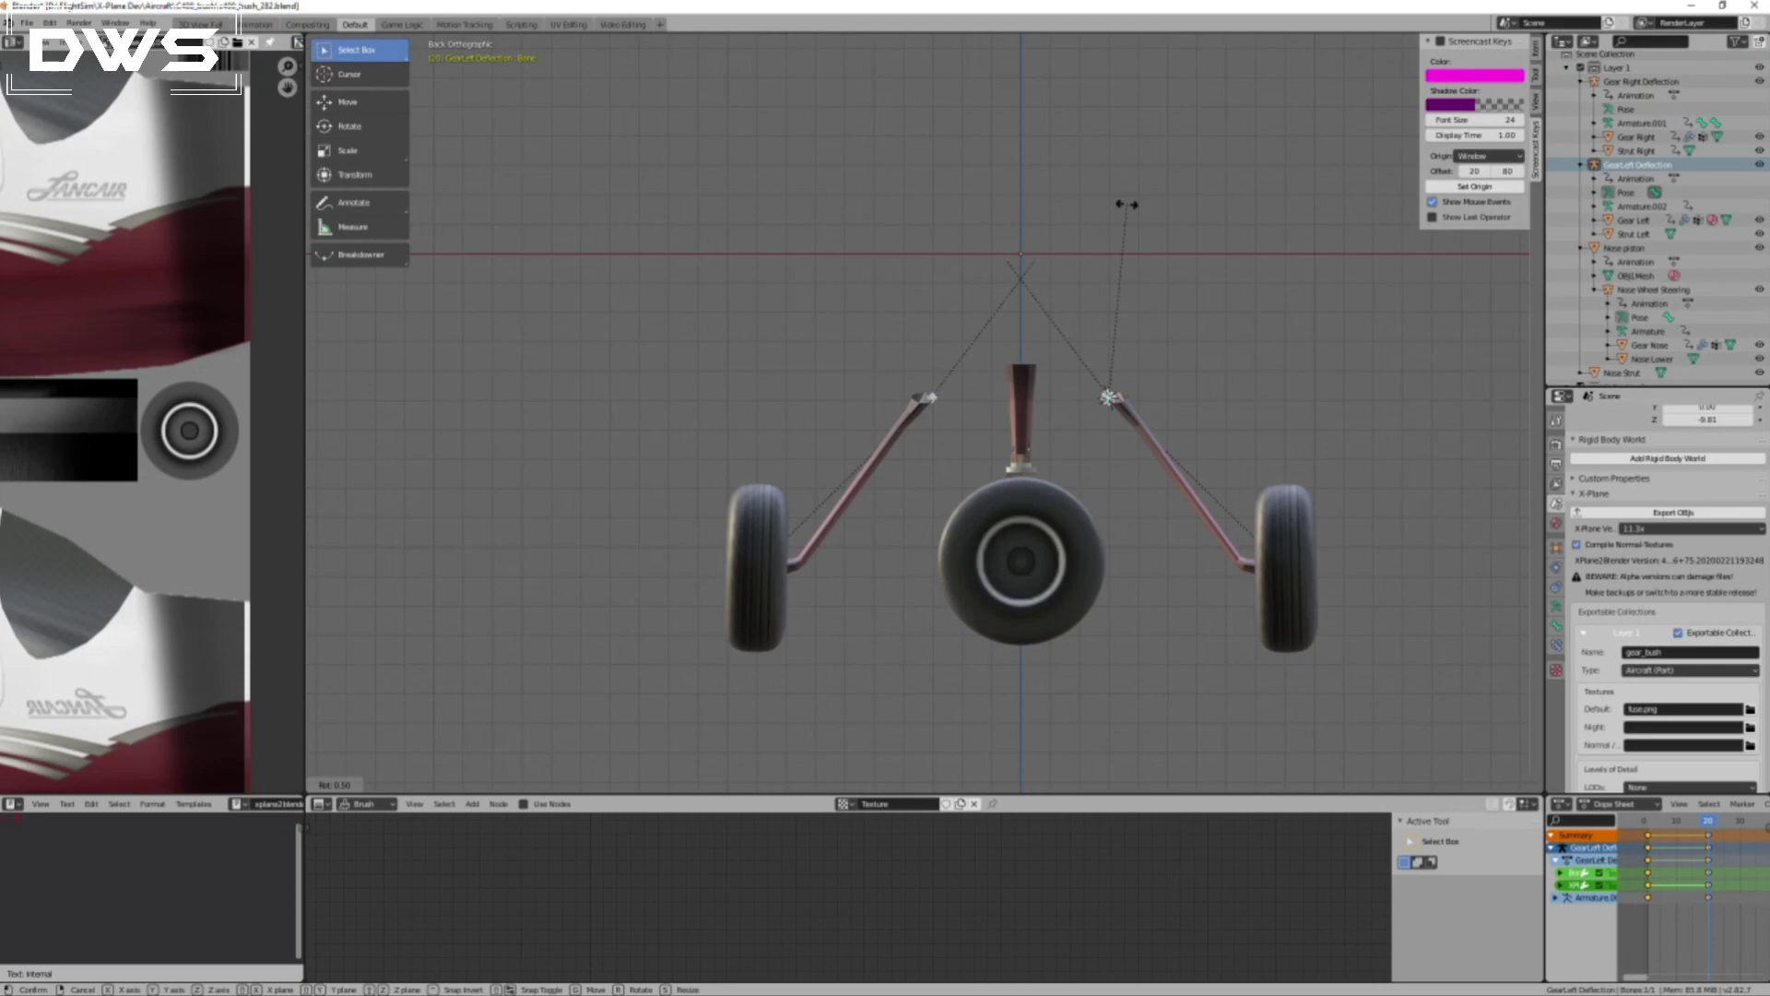
click(1127, 204)
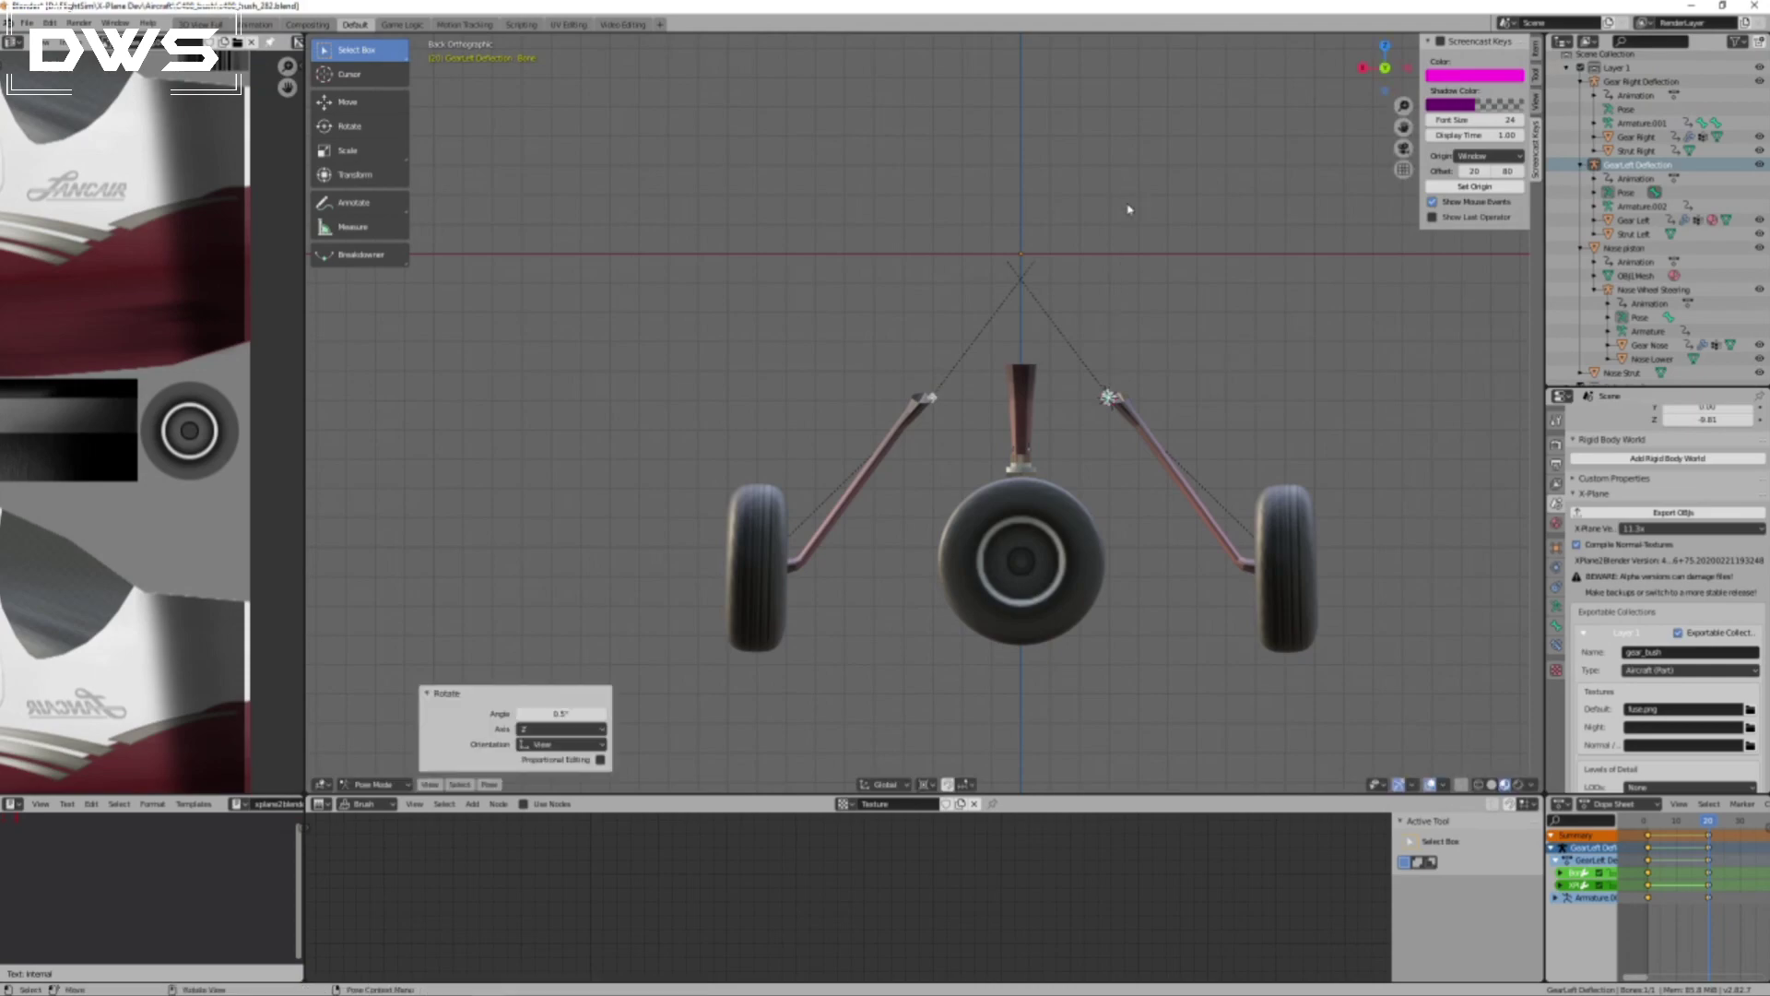
Snap the 3D cursor to the right gear deflection armature and rotate the armature about -0.257°, plus a further -1.41°.
key(ctrl+Tab)
click(933, 398)
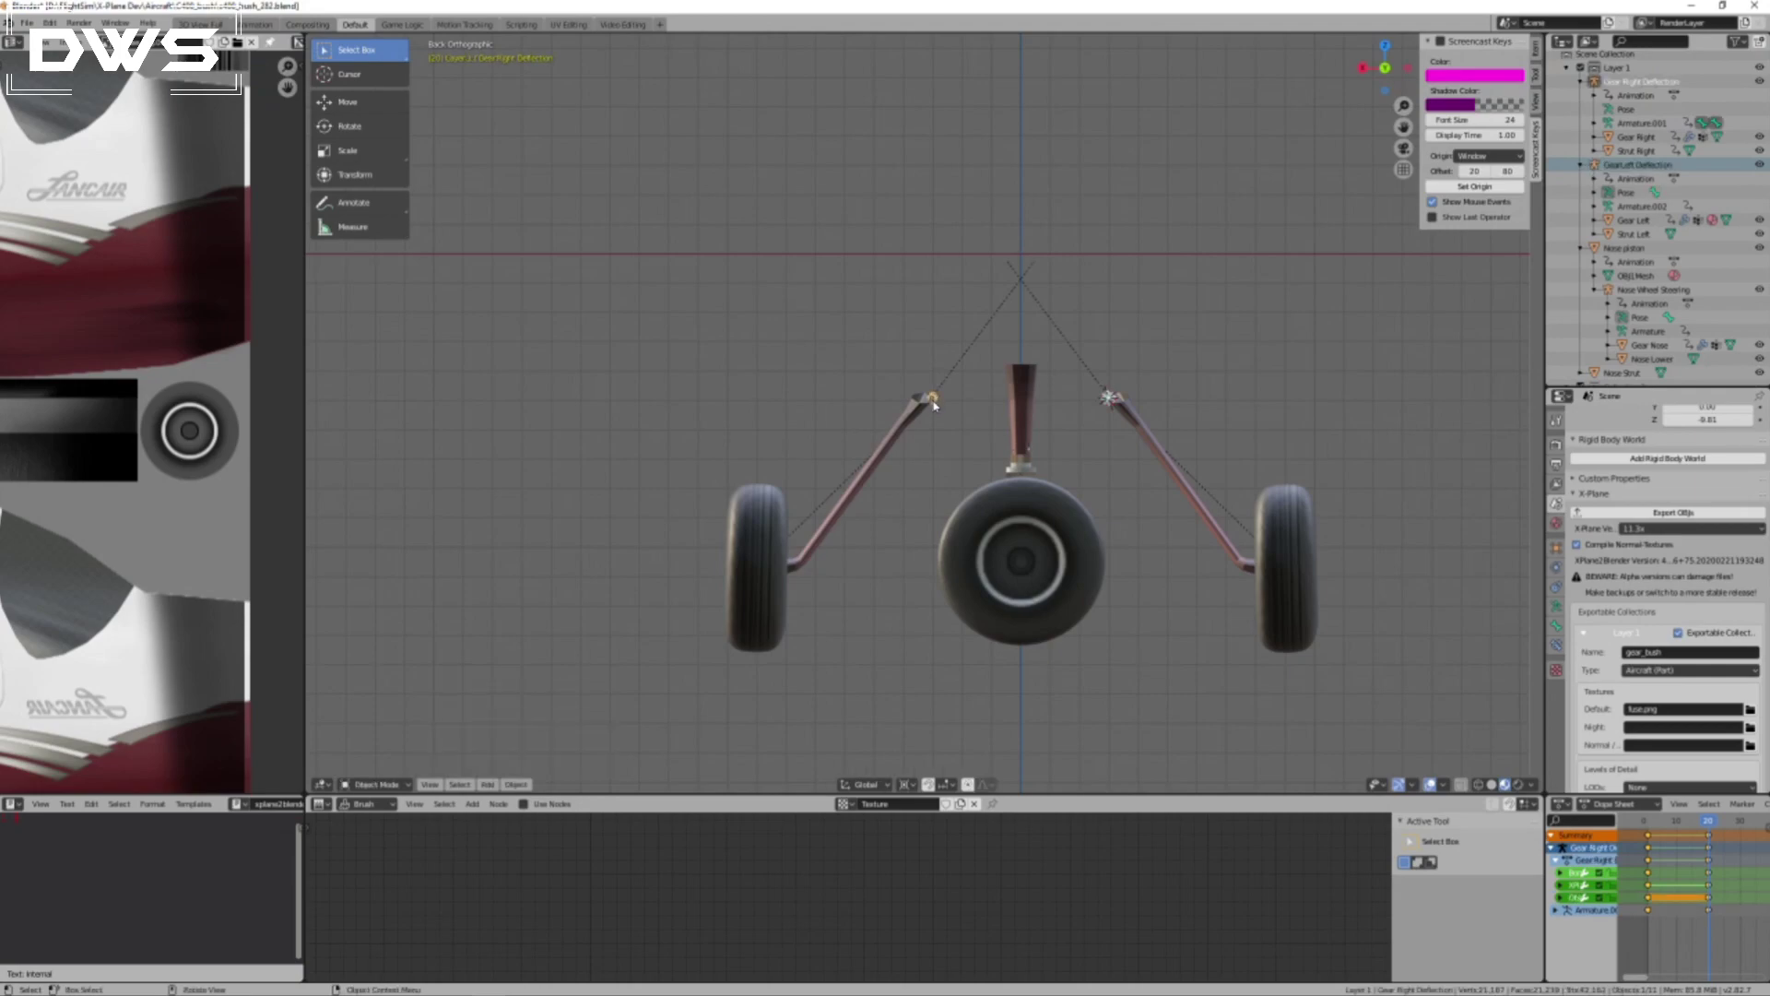
key(shift+s)
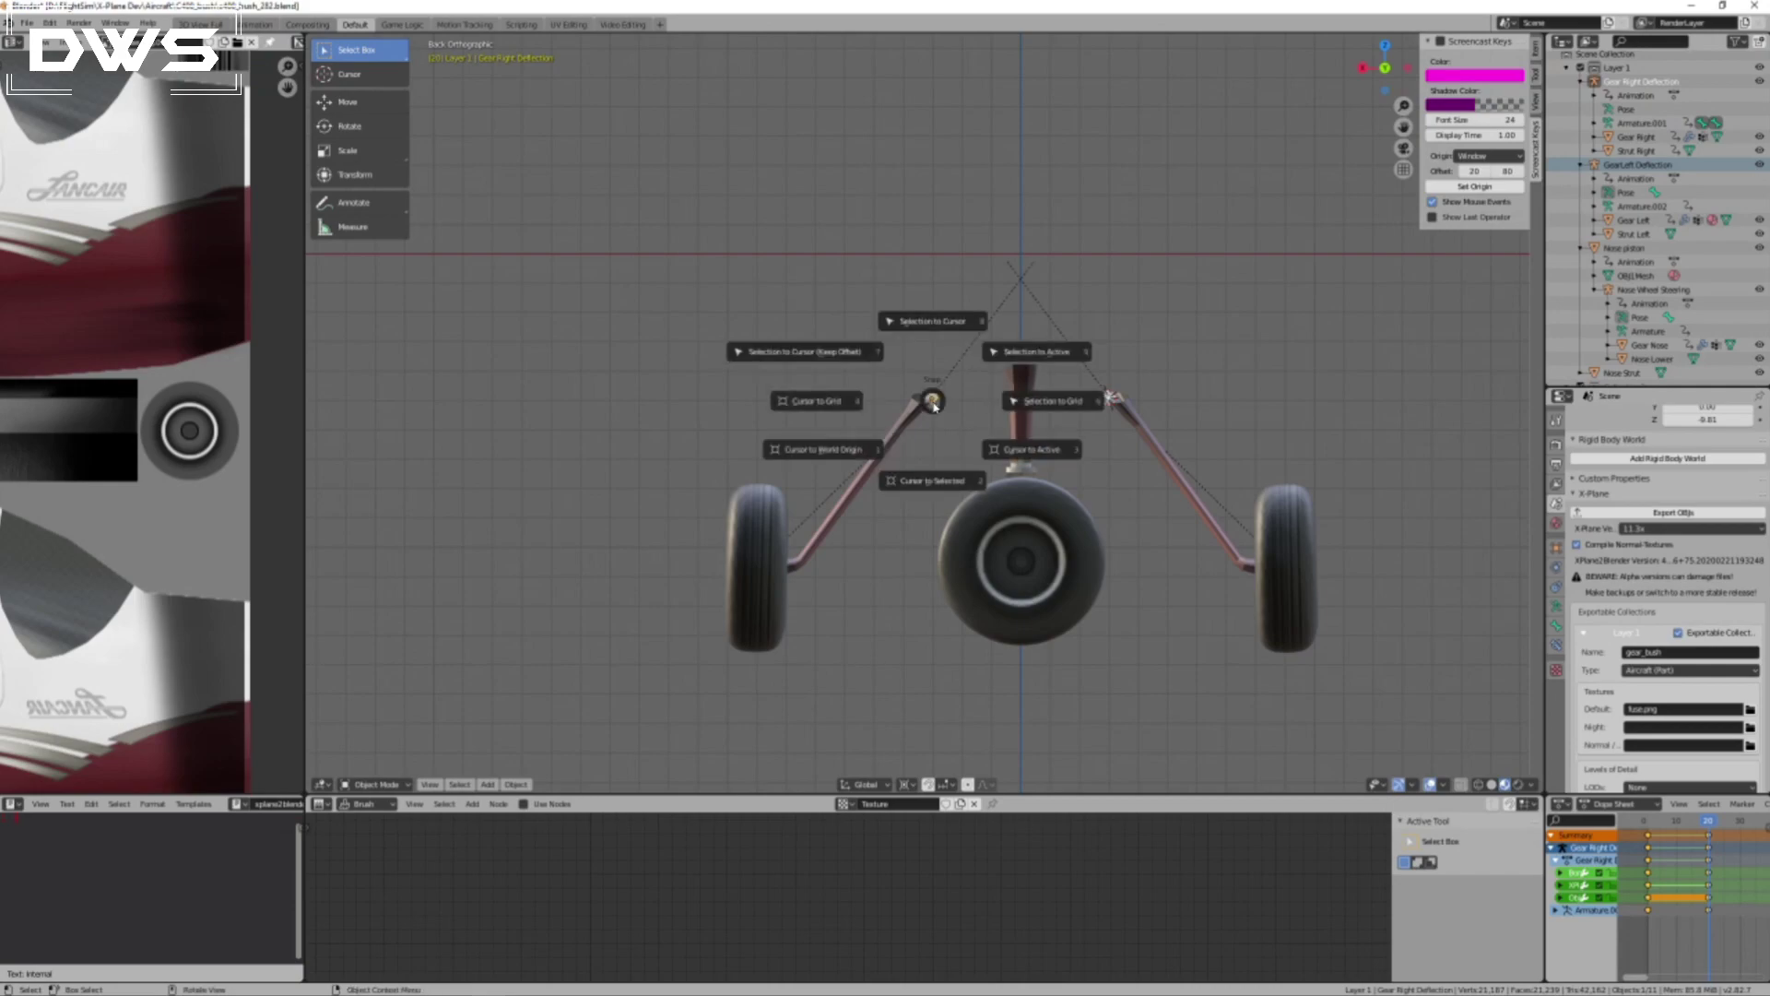
click(1025, 455)
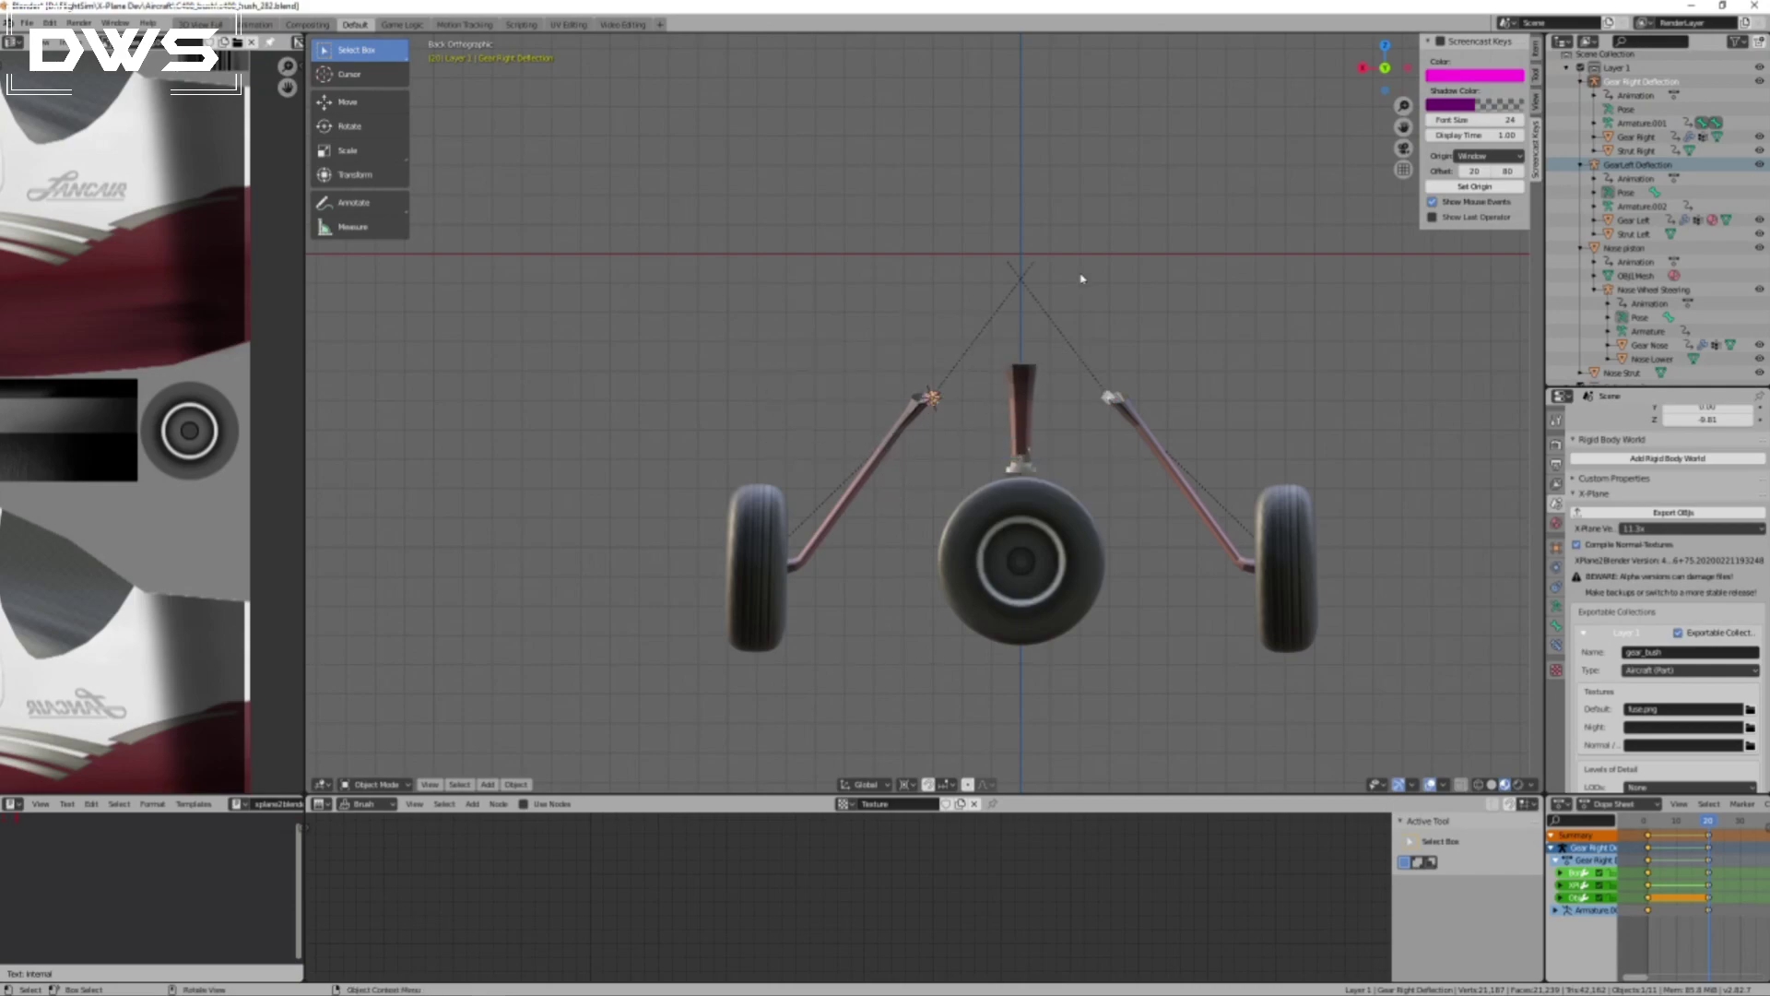
key(r)
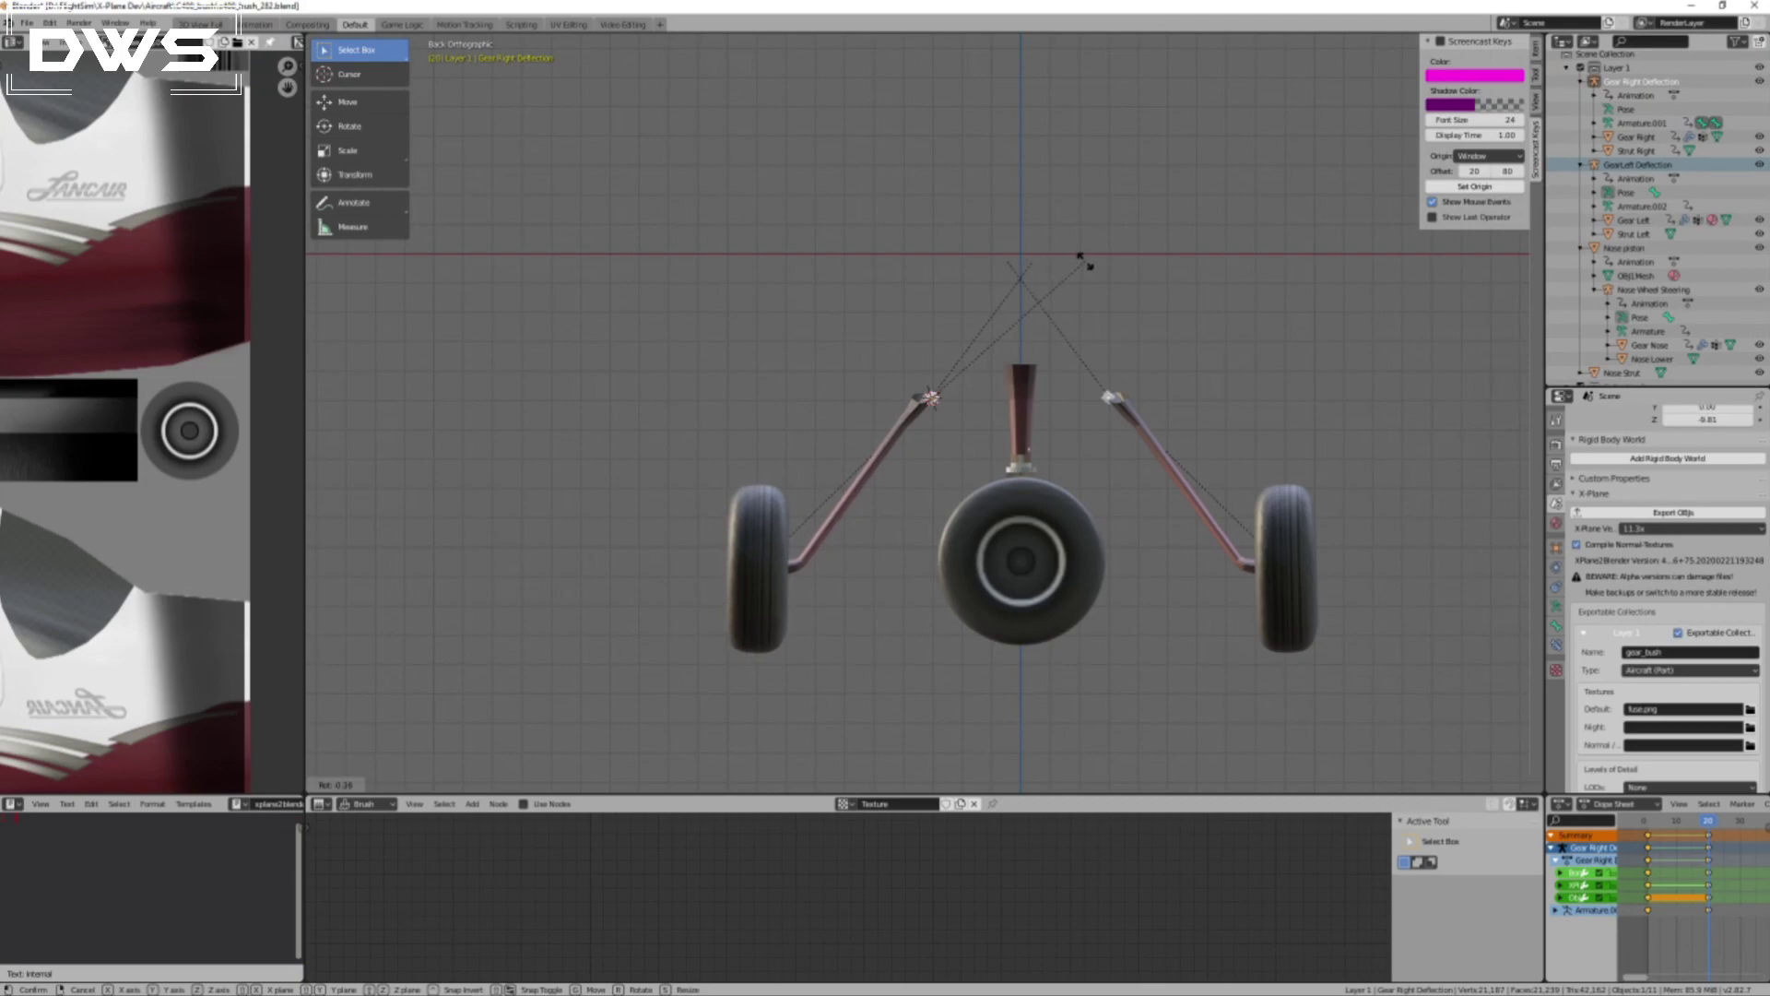
click(1085, 261)
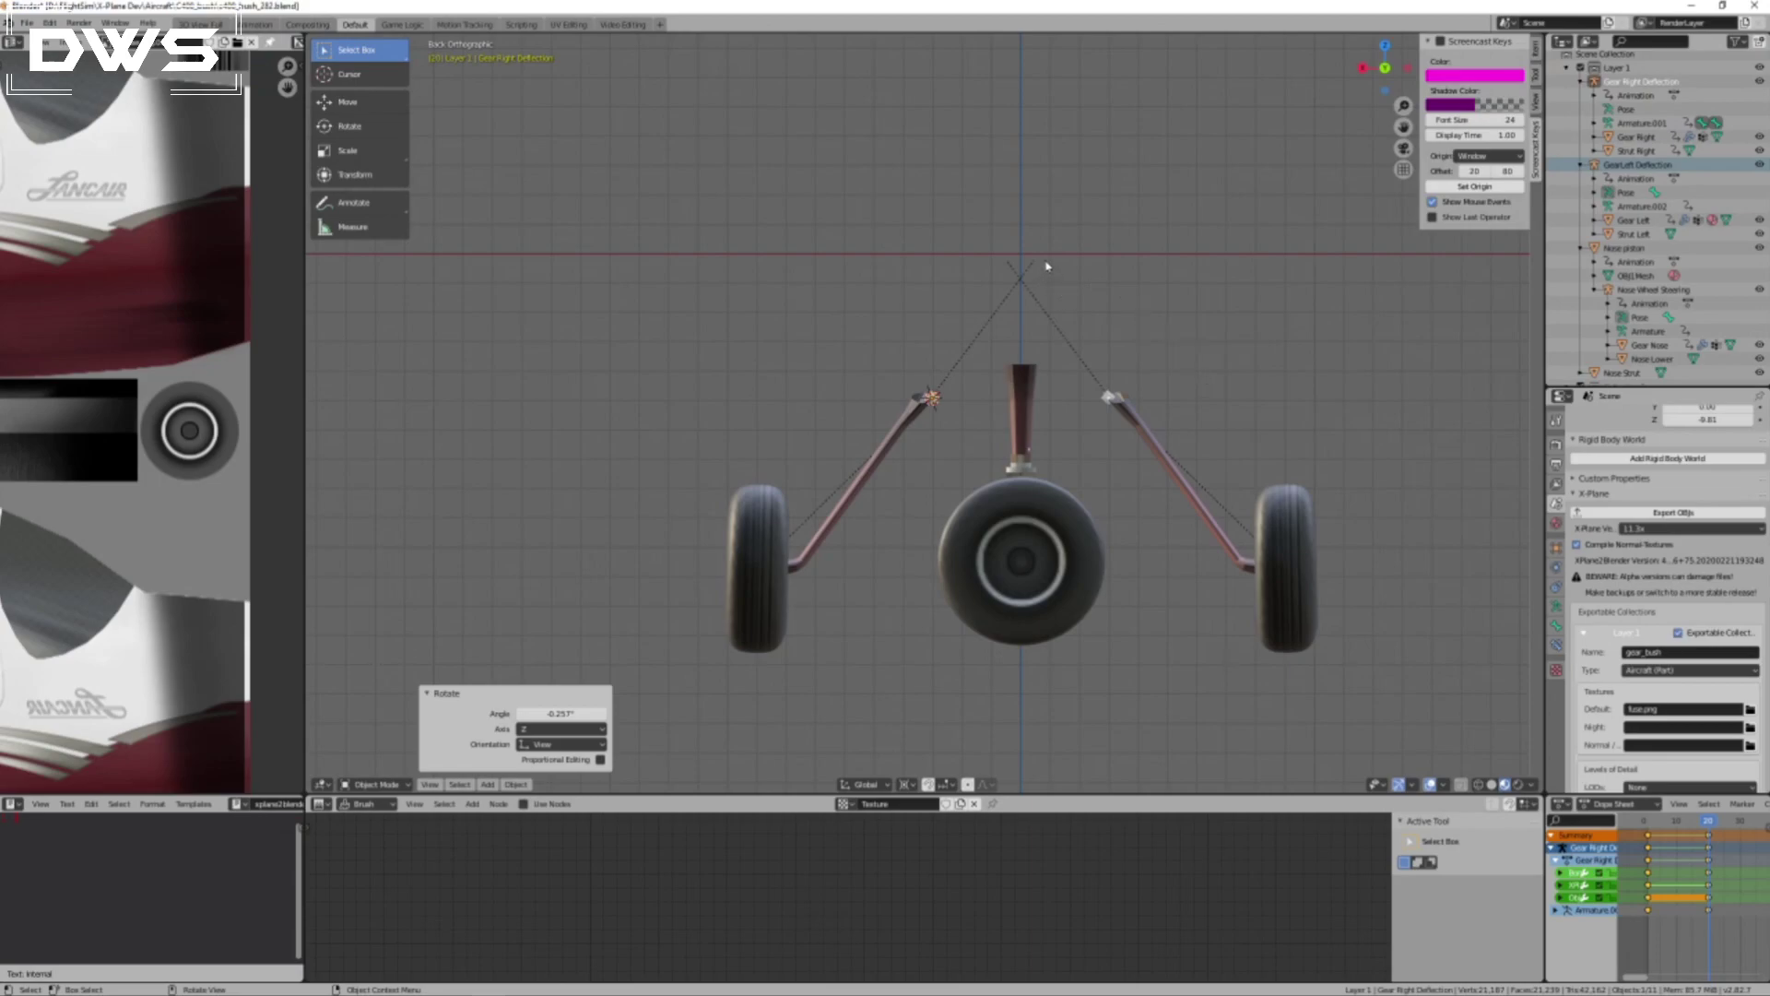
key(r)
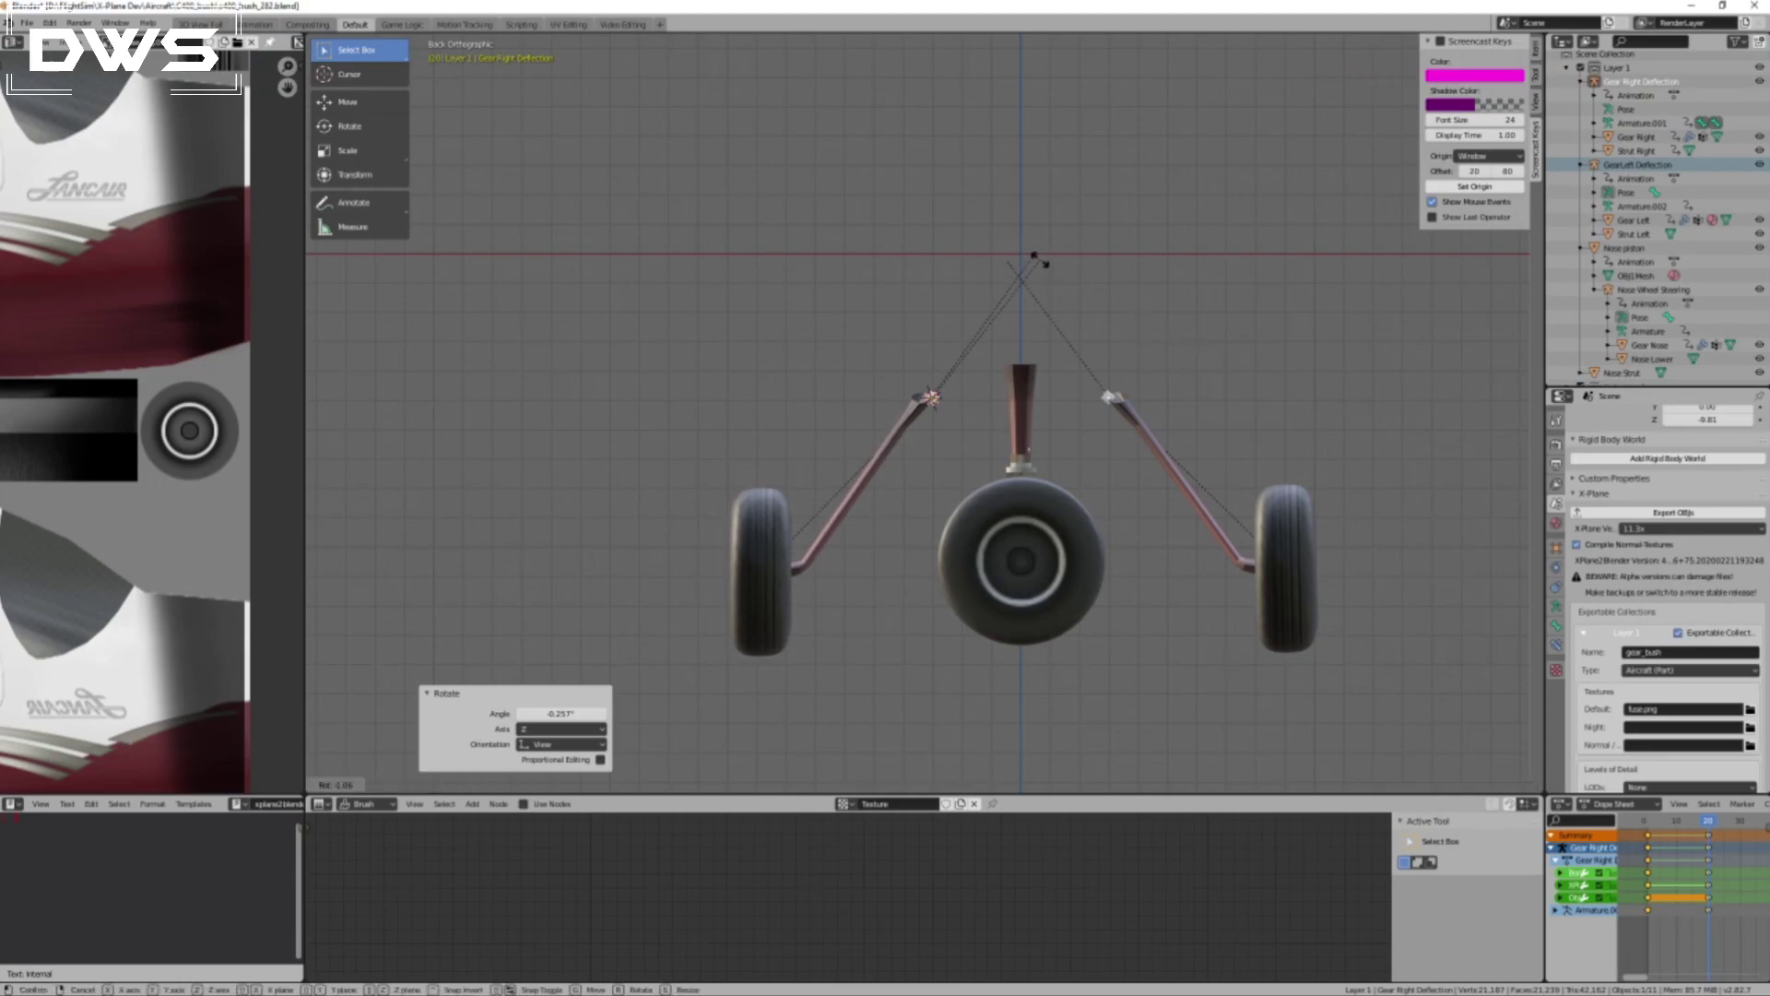
click(1040, 264)
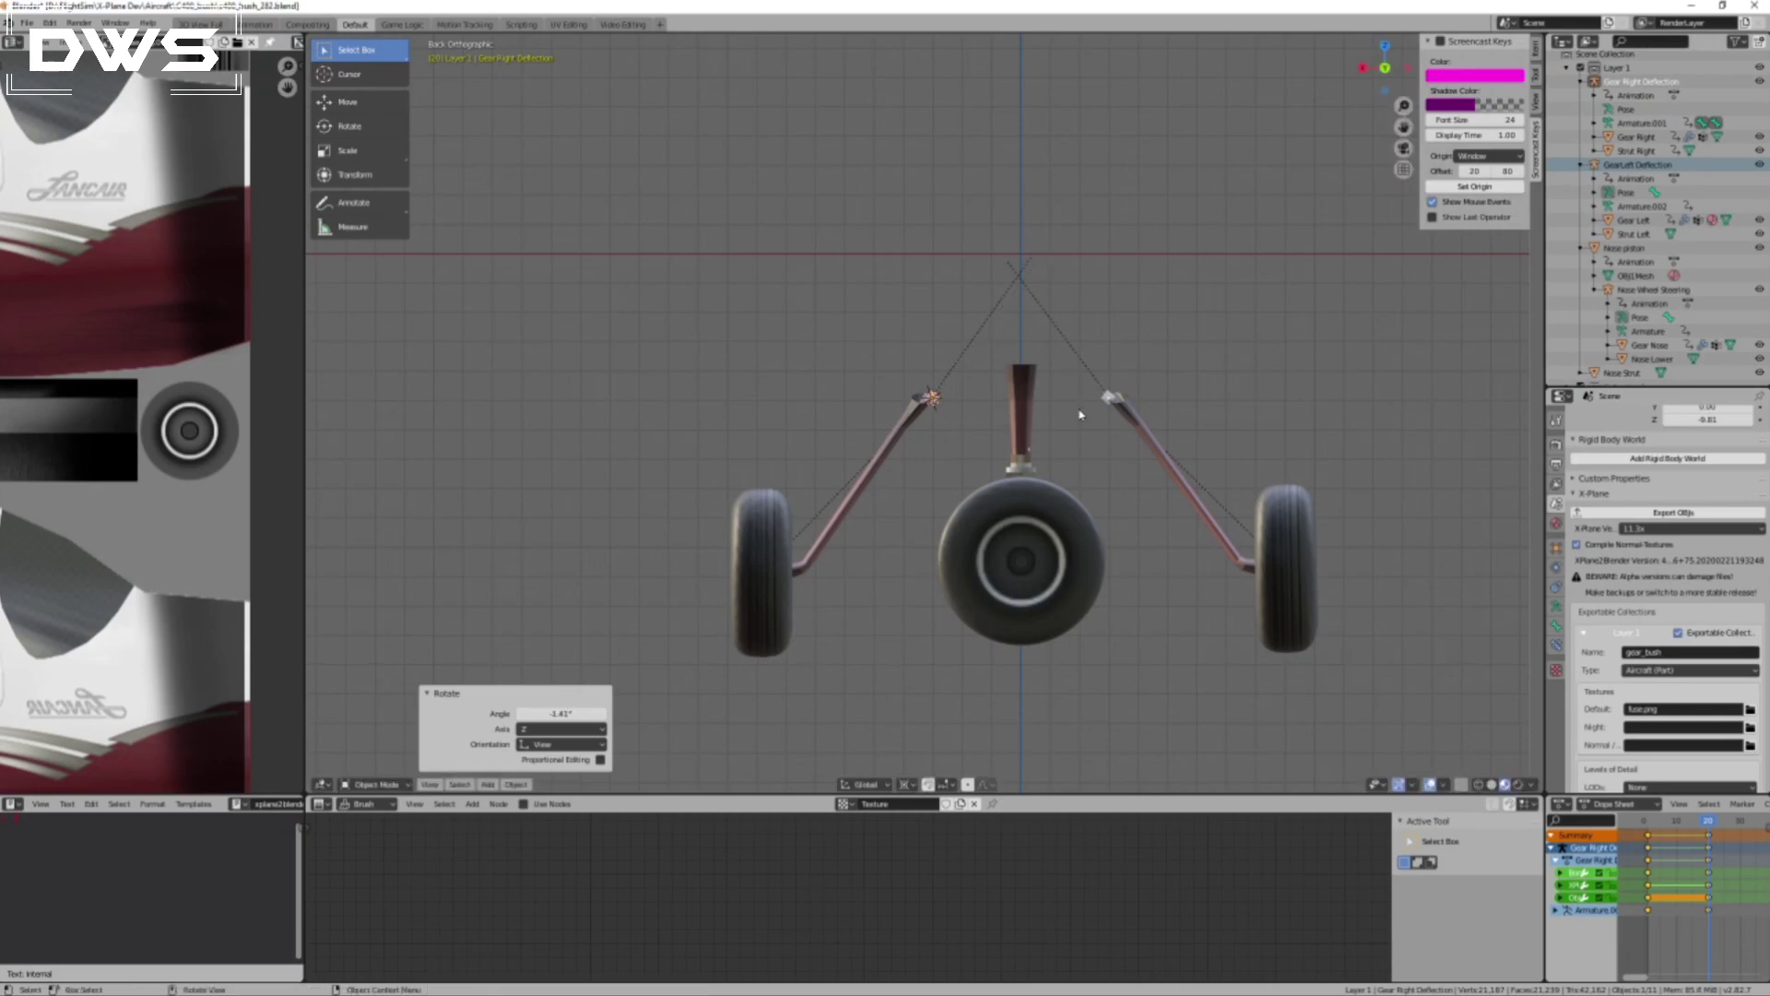
Try rotating the left gear deflection bone about 0.785° in Pose Mode, and undo that rotation.
click(1109, 398)
key(ctrl+Tab)
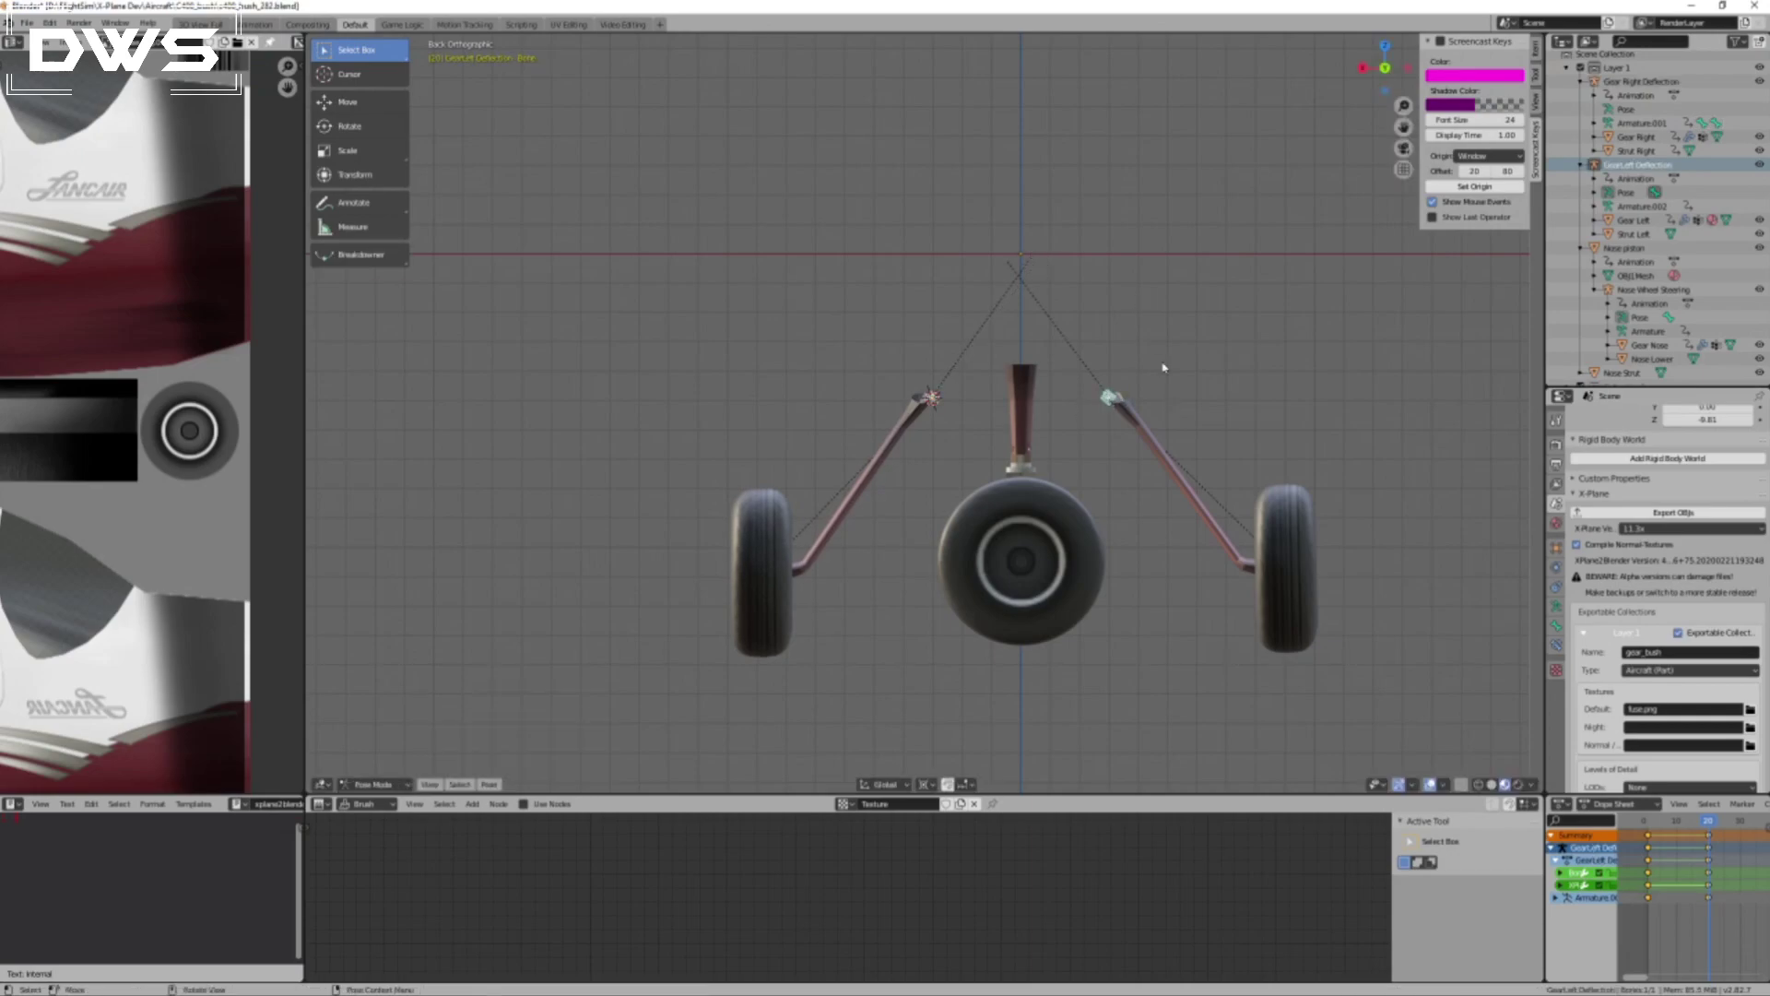
key(r)
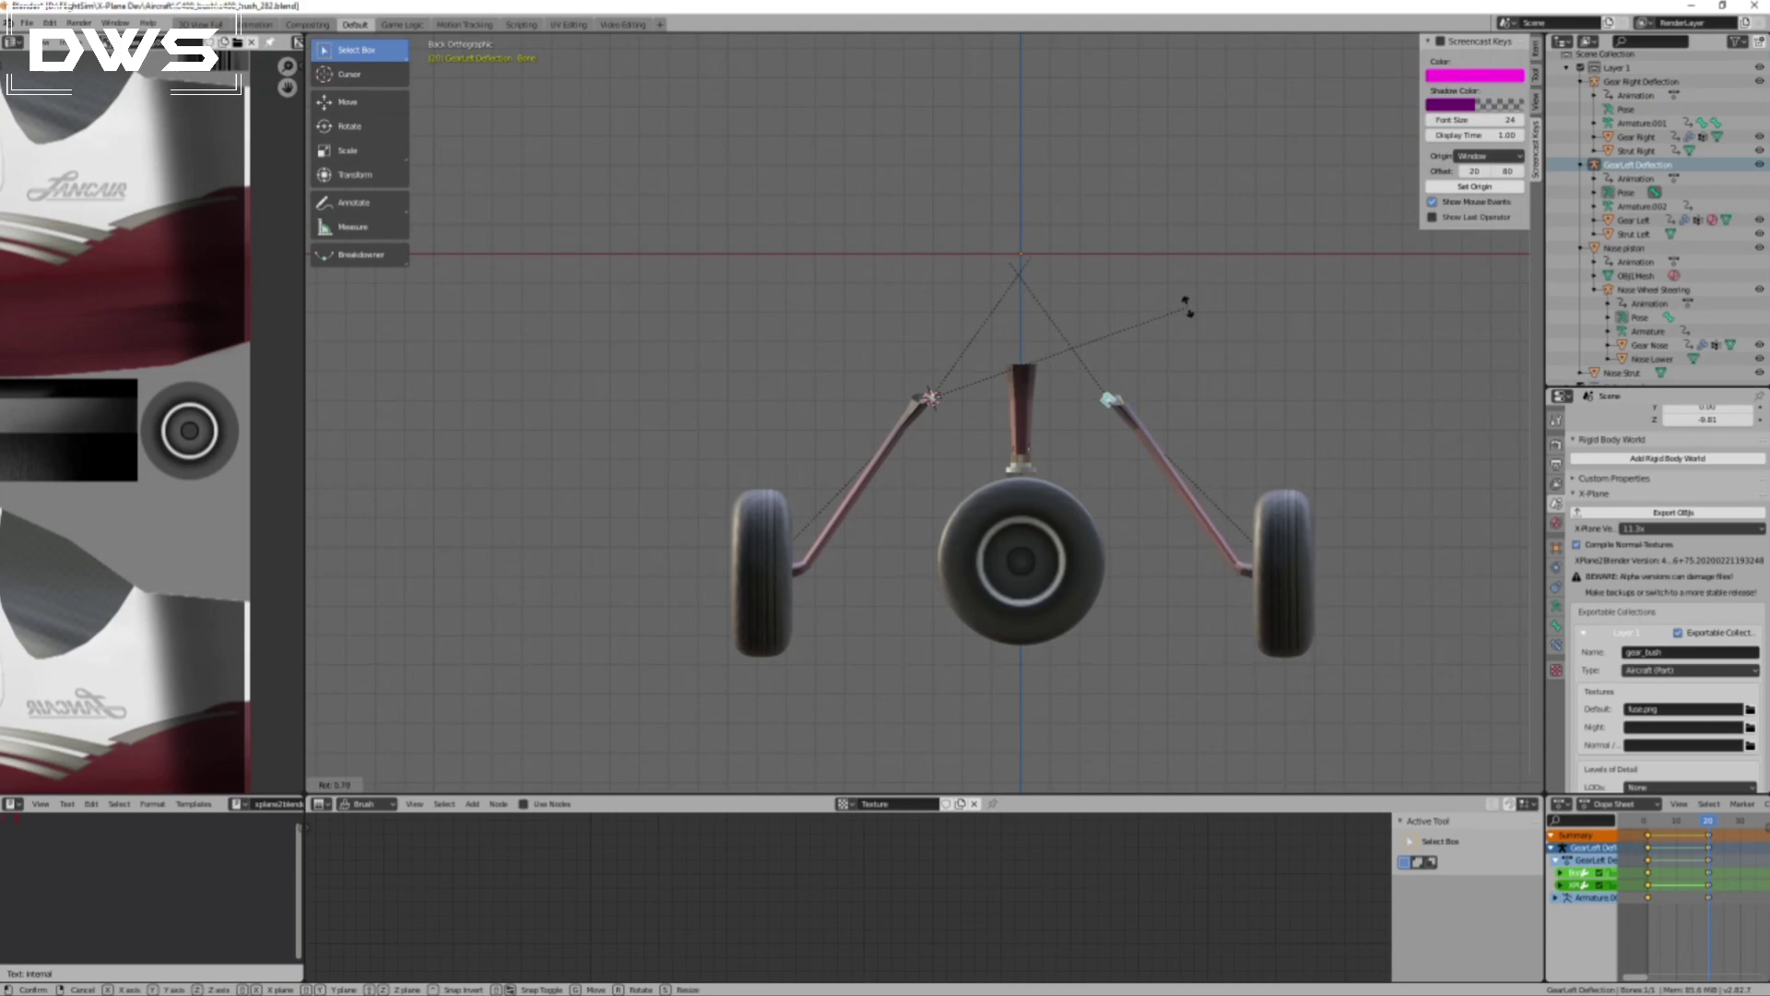
click(1187, 306)
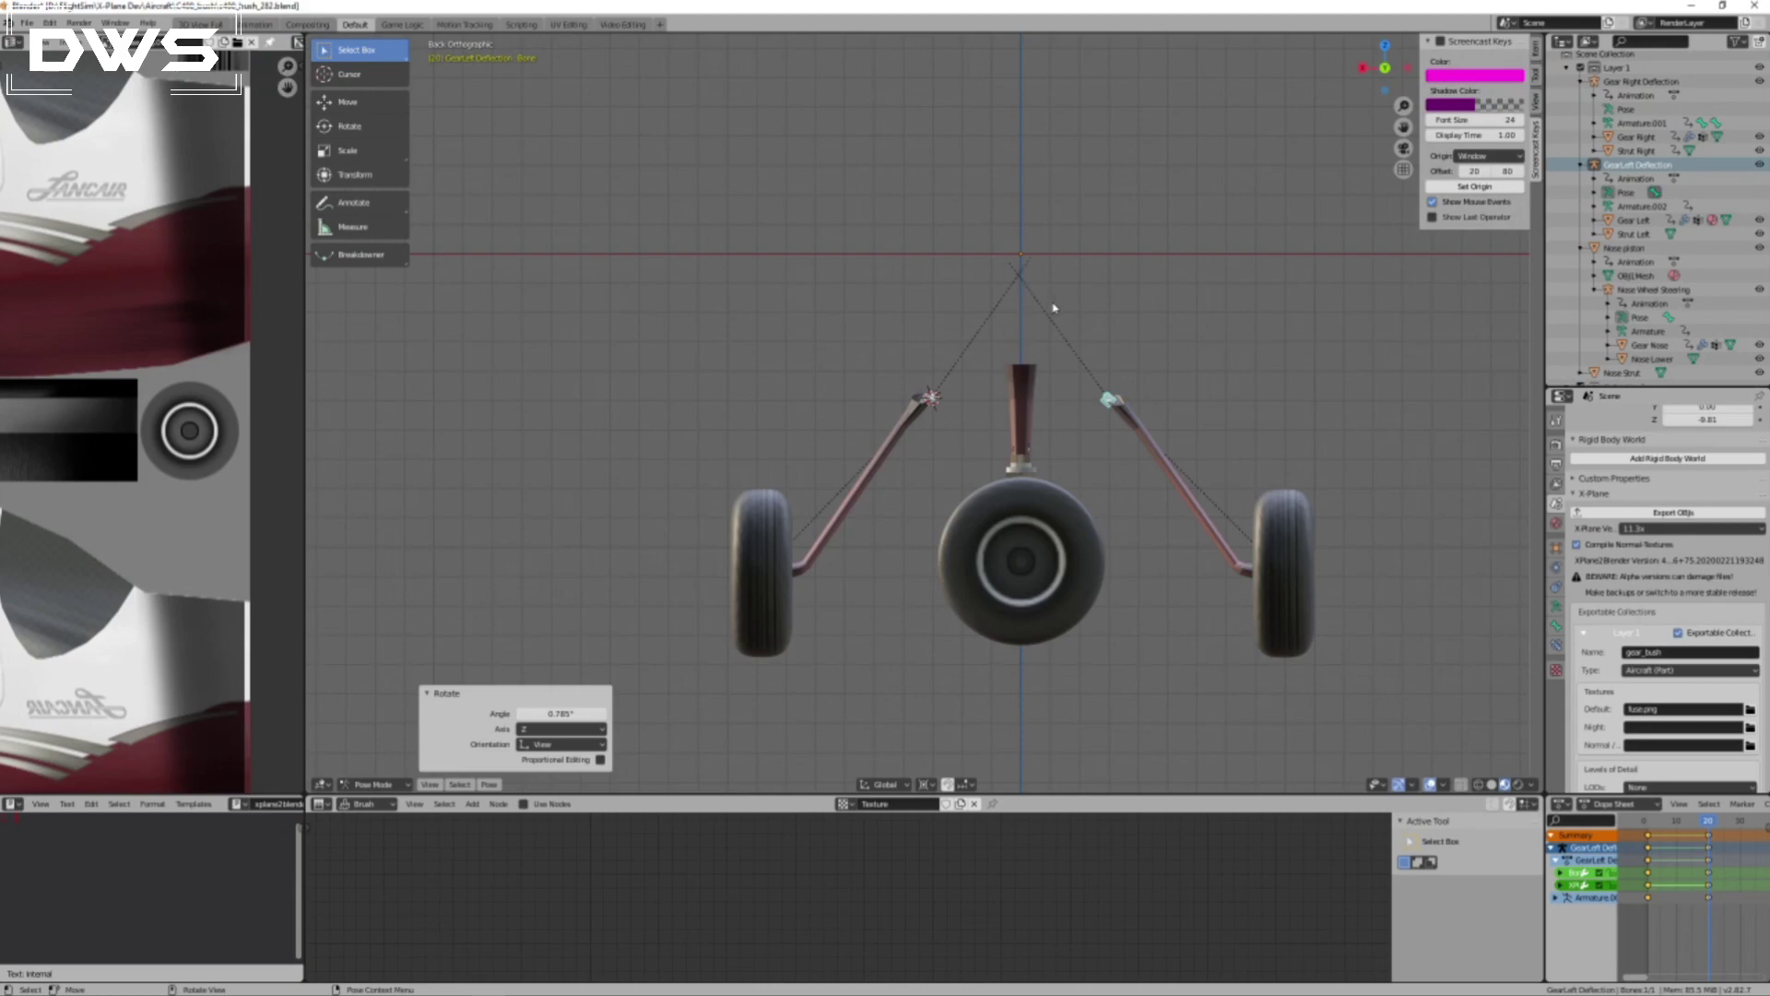
key(ctrl+z)
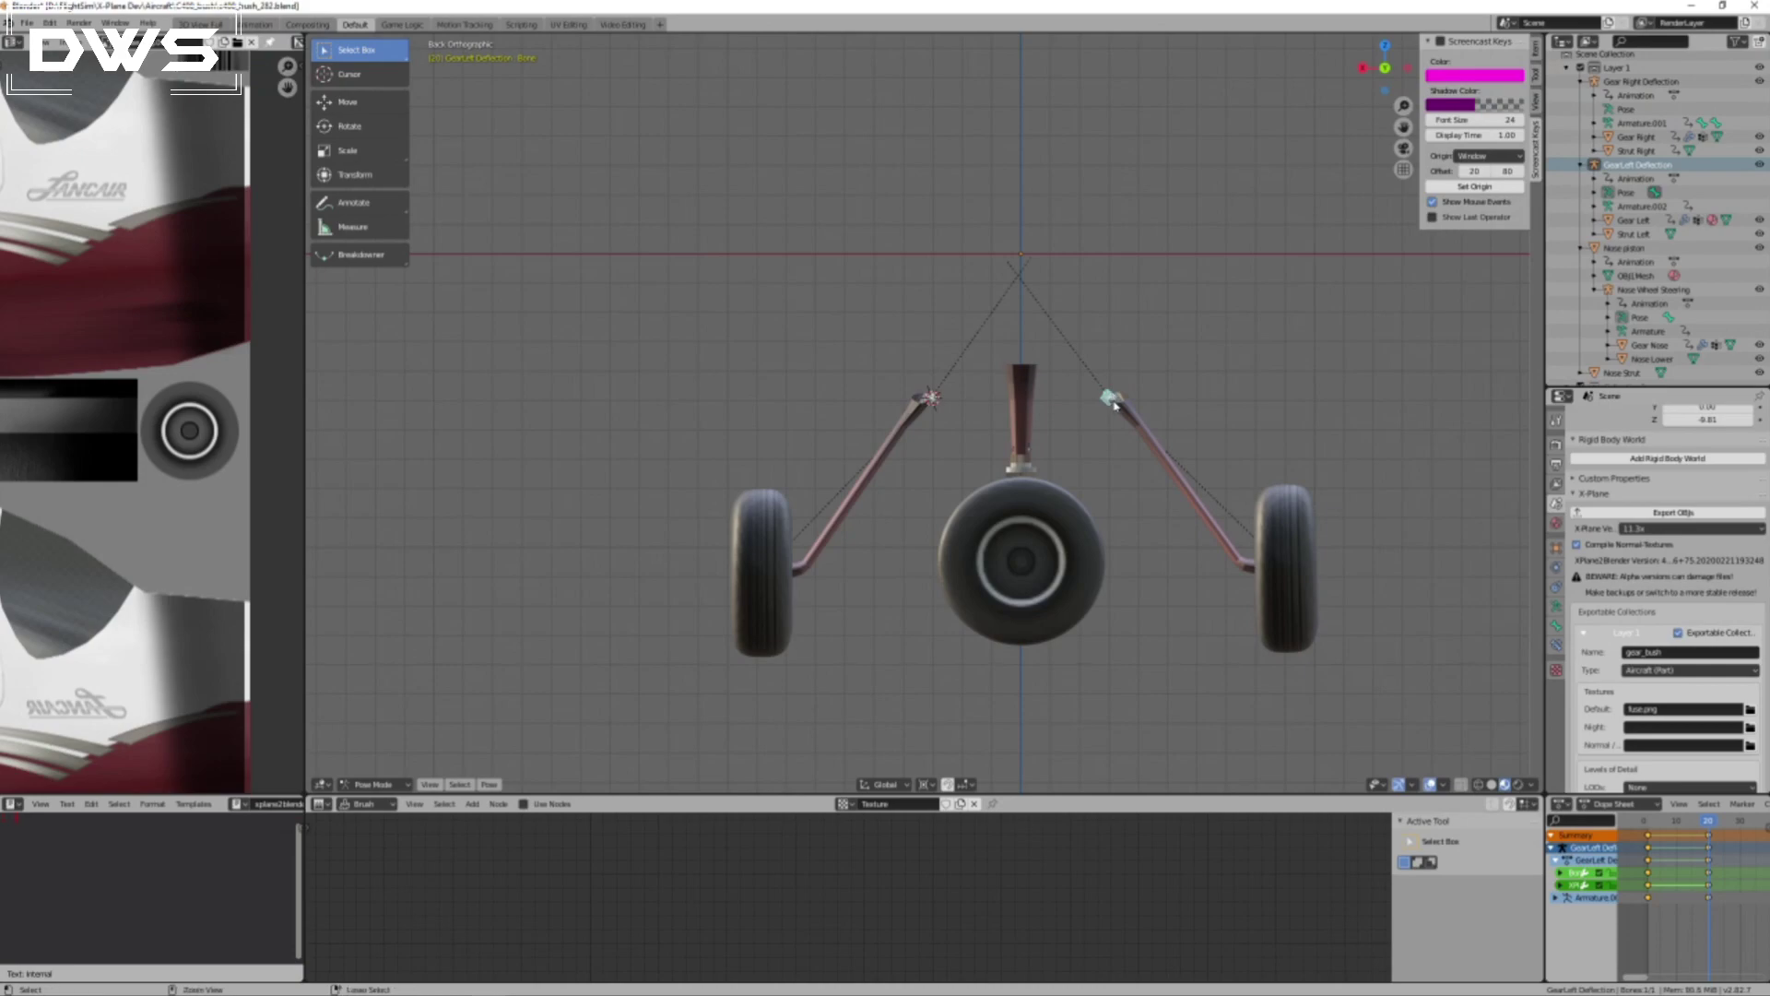
Snap the 3D cursor to the left gear deflection bone and rotate the bone about 1.21°.
key(shift+s)
key(r)
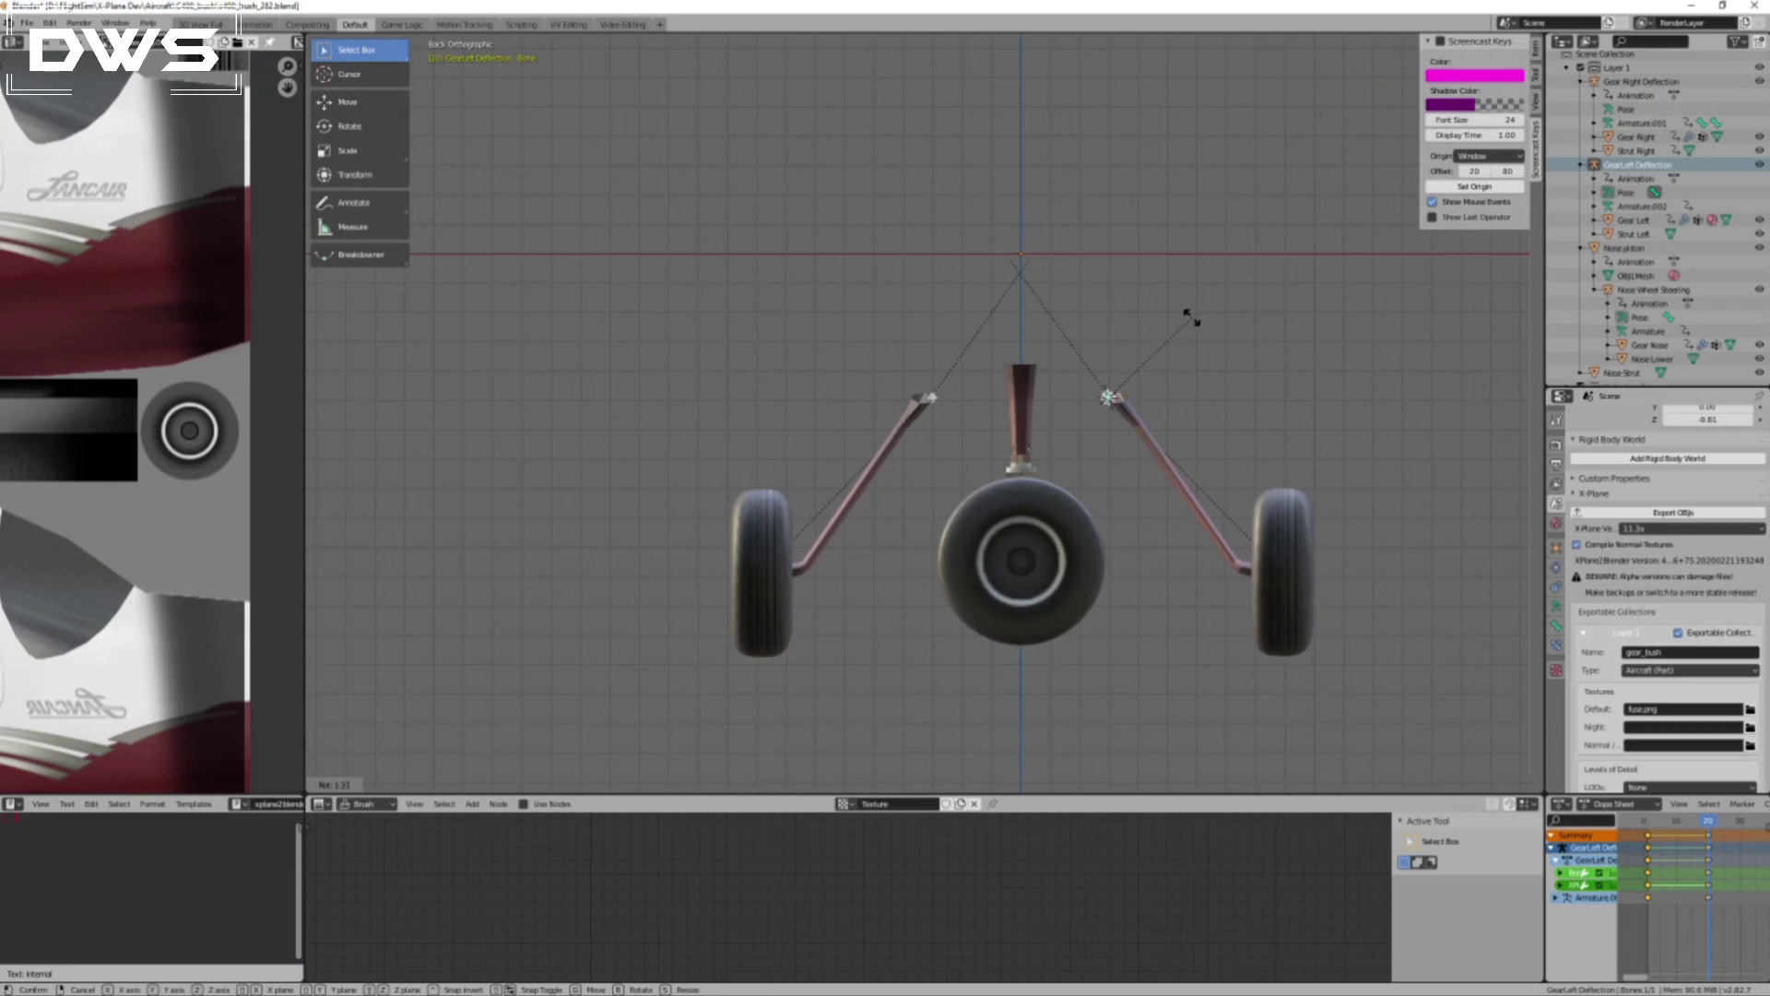
click(1194, 322)
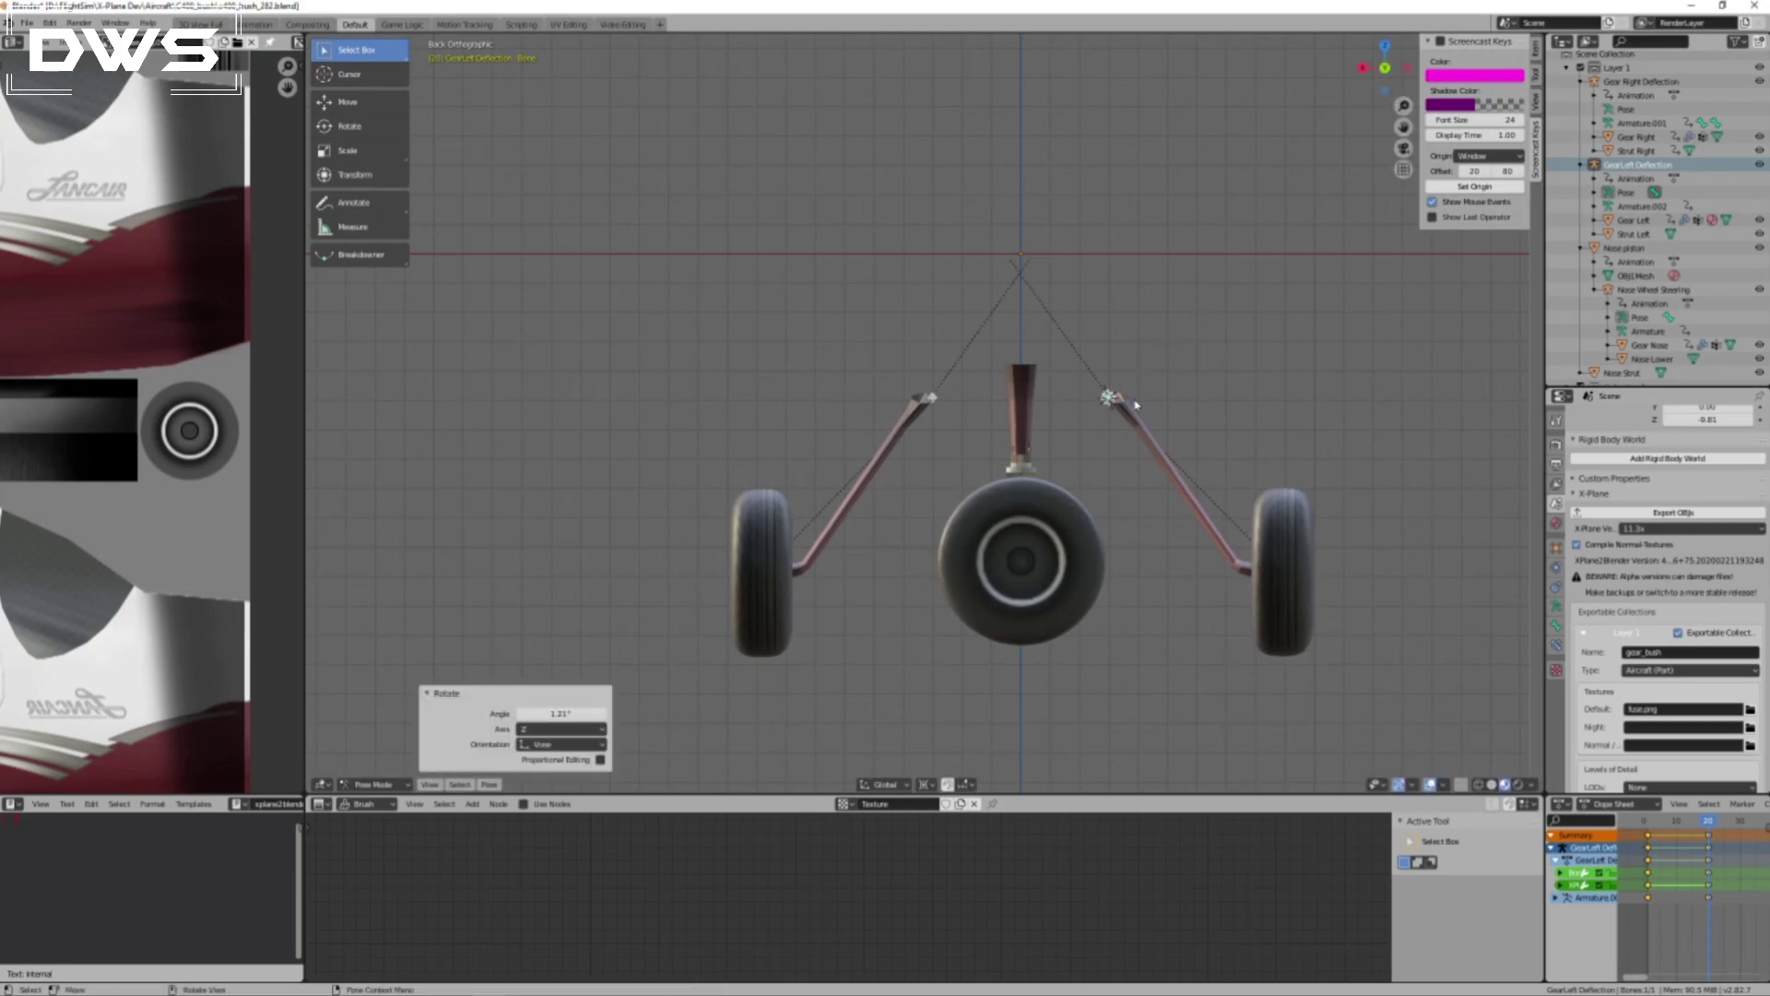
Insert a Rotation keyframe for the rotated left gear deflection bone at frame 20.
scroll(1116, 405, up, 4)
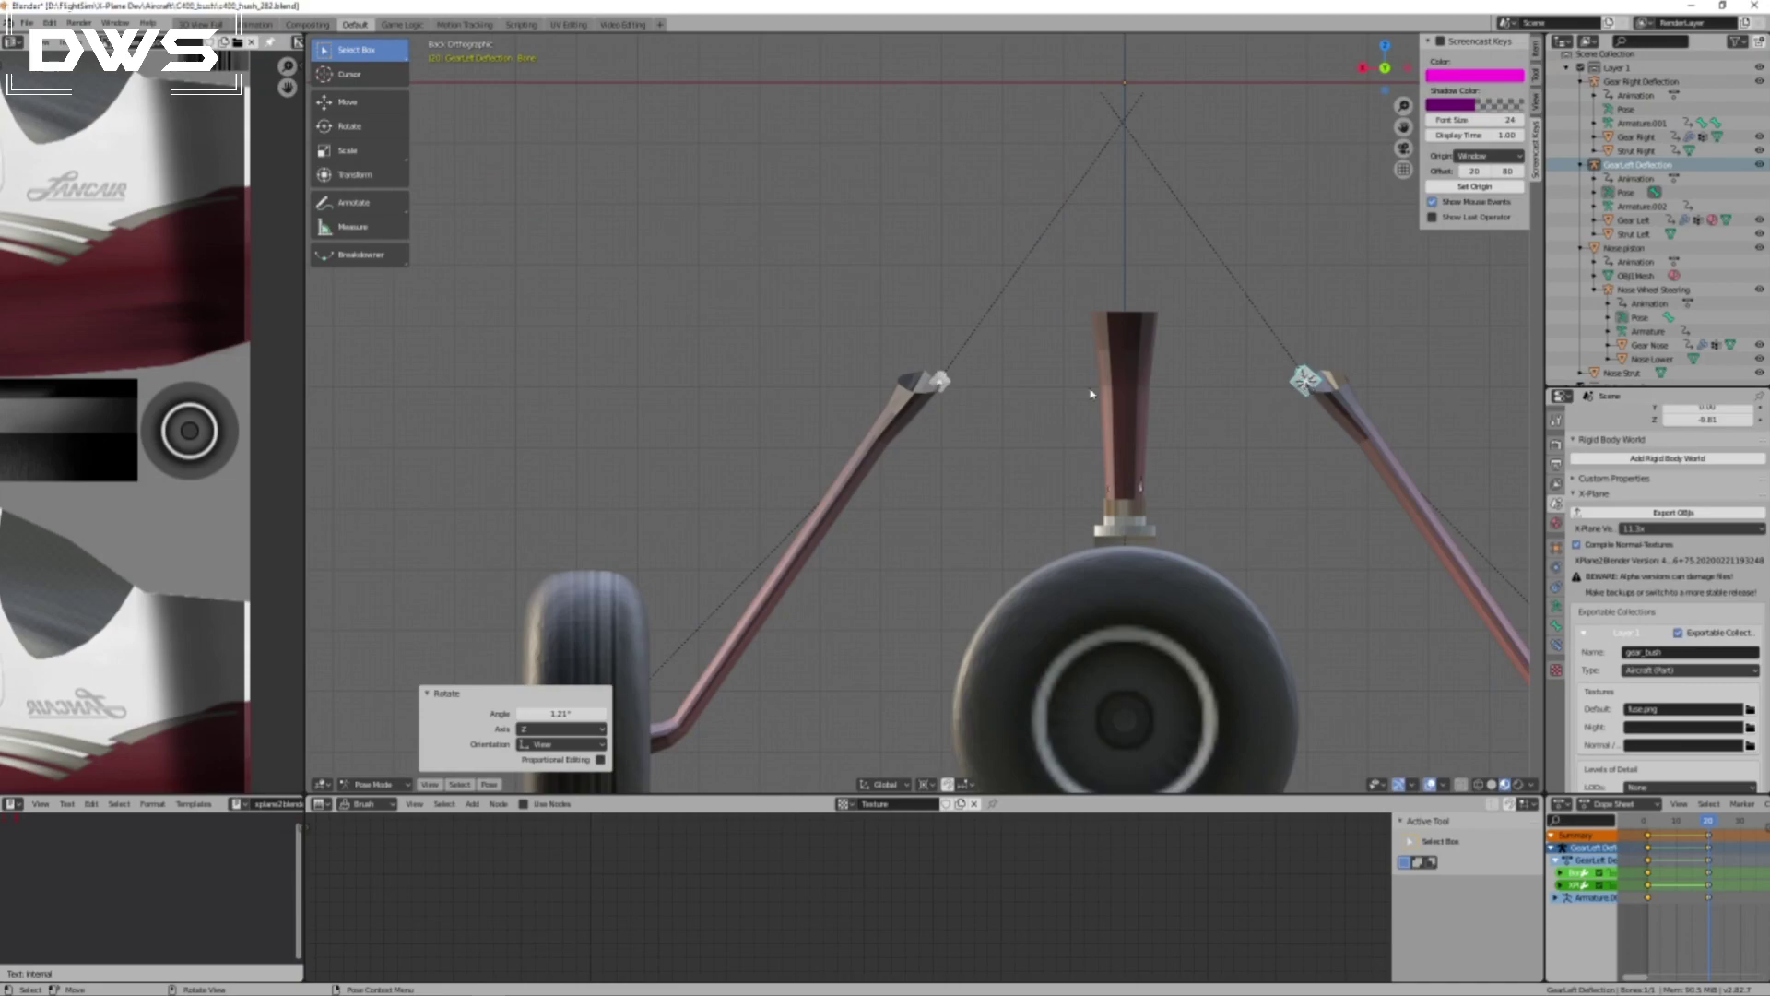
scroll(1222, 461, down, 5)
scroll(1226, 488, up, 2)
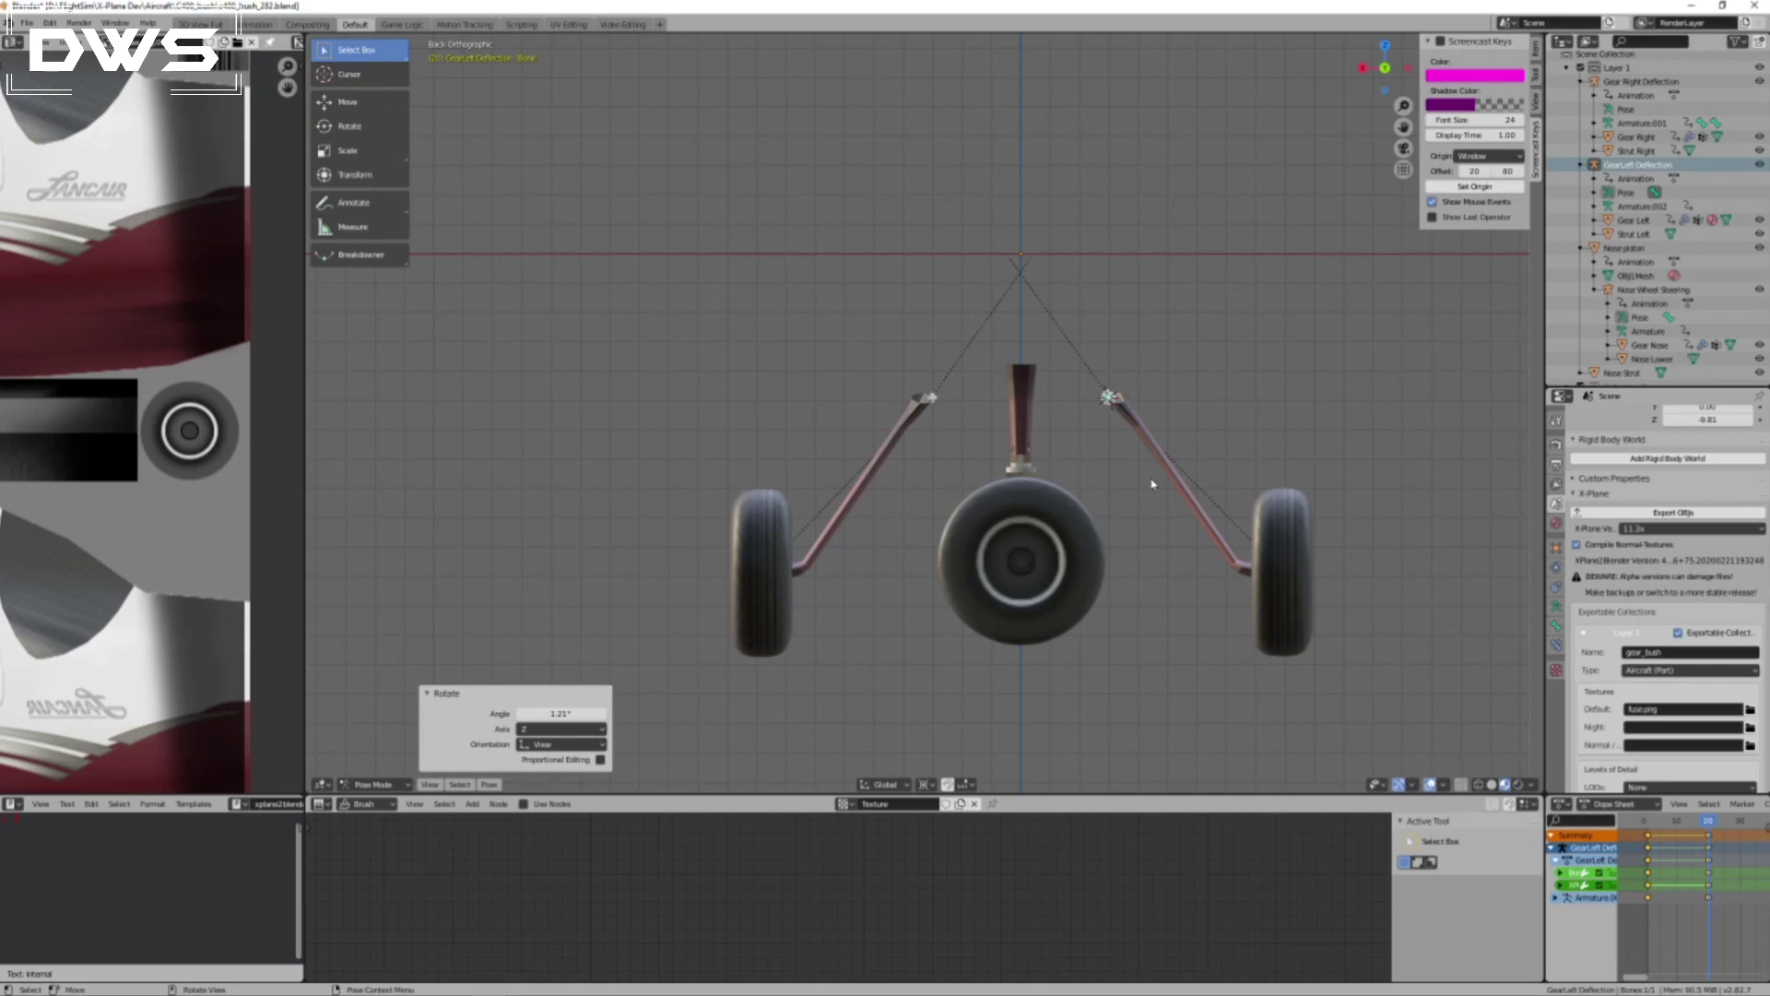
key(i)
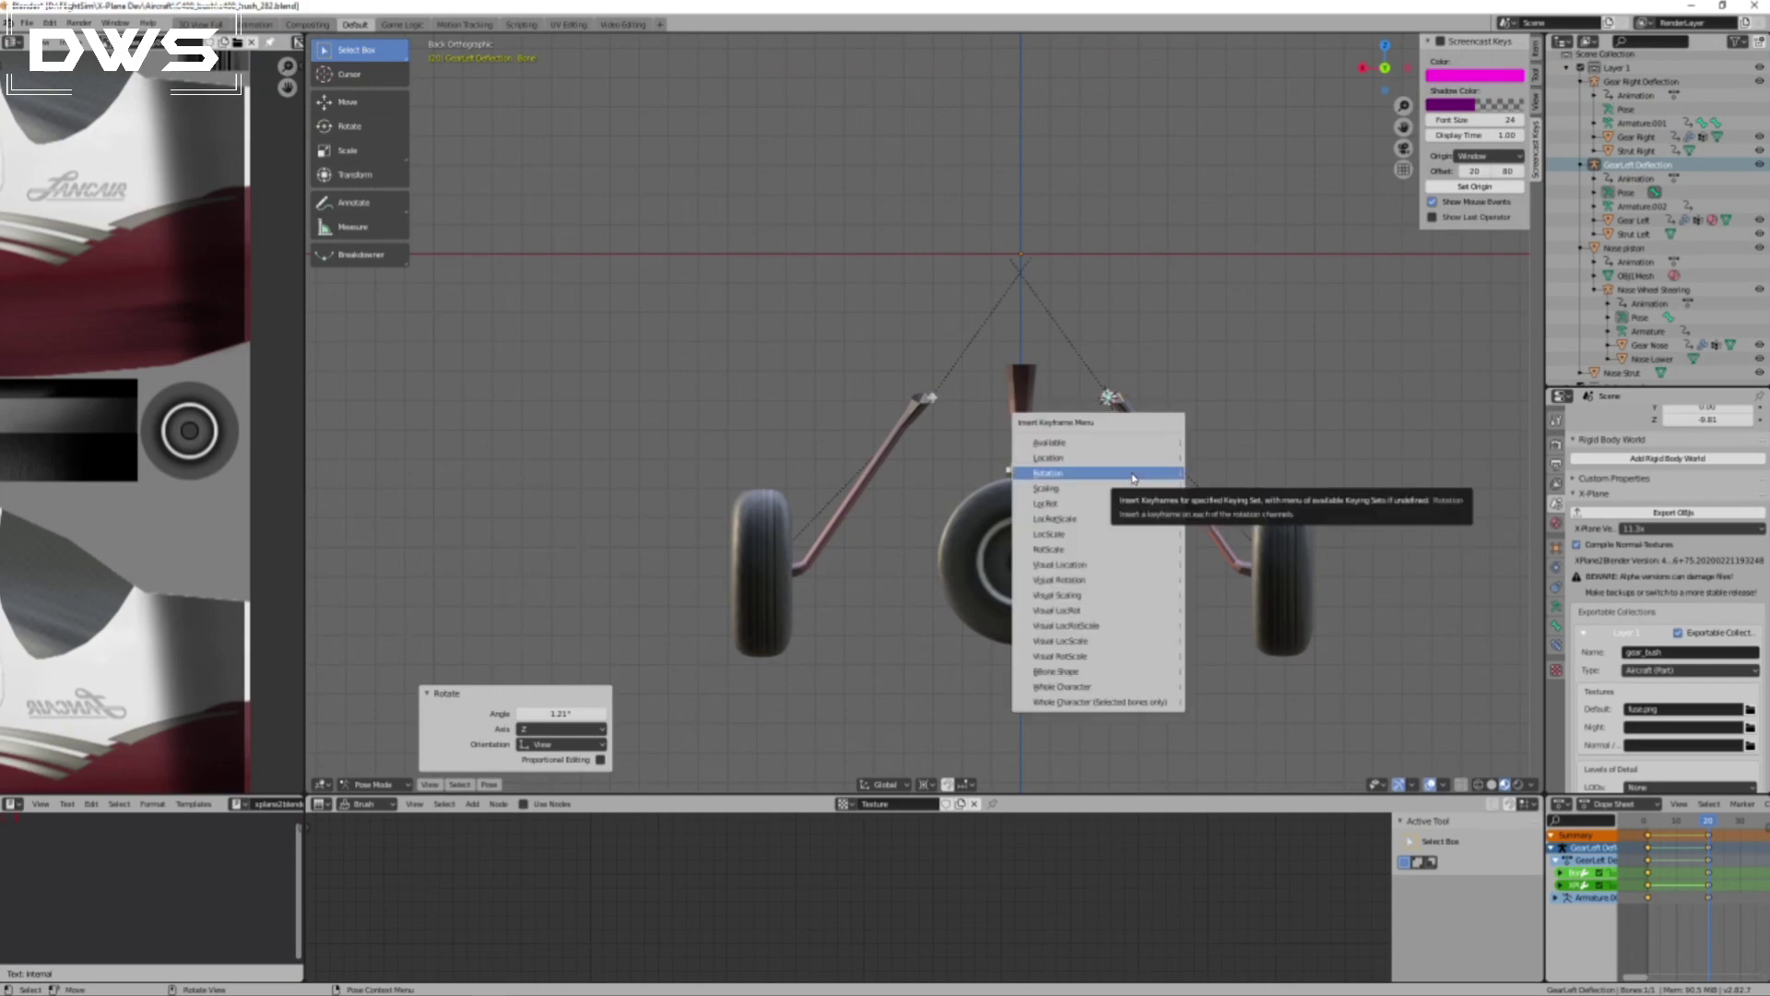
click(1134, 478)
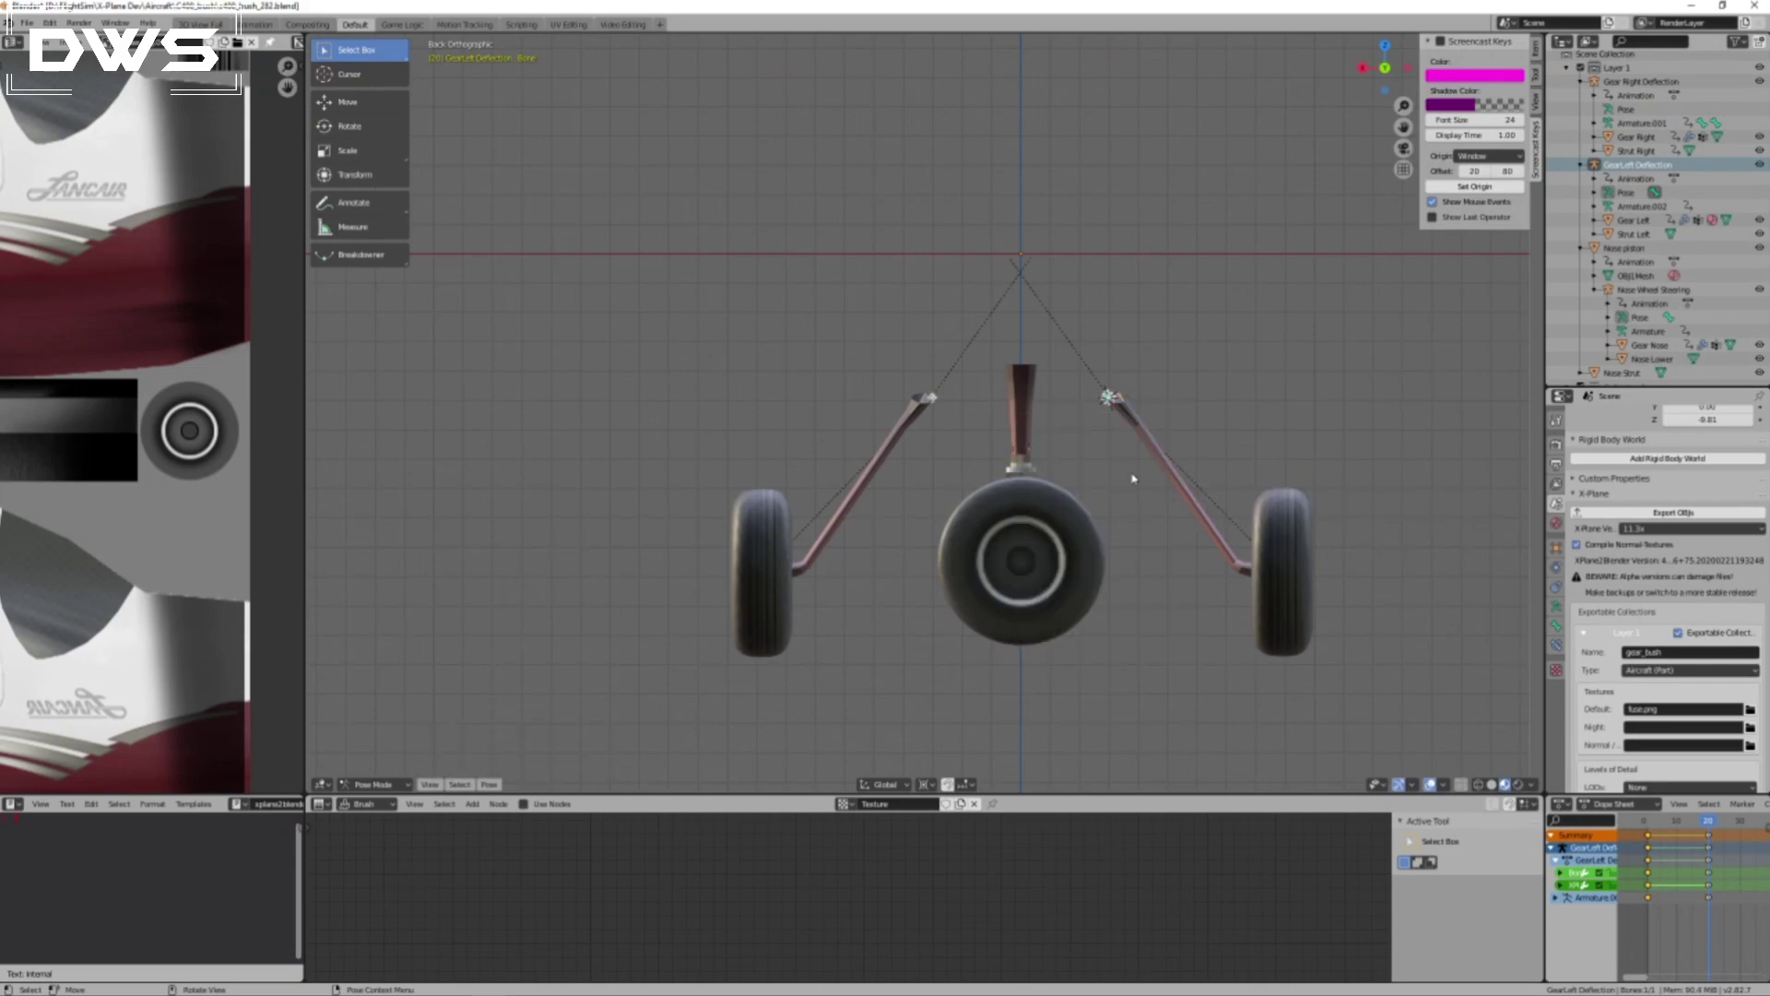
Select the right gear deflection armature and snap the 3D cursor to it.
click(933, 402)
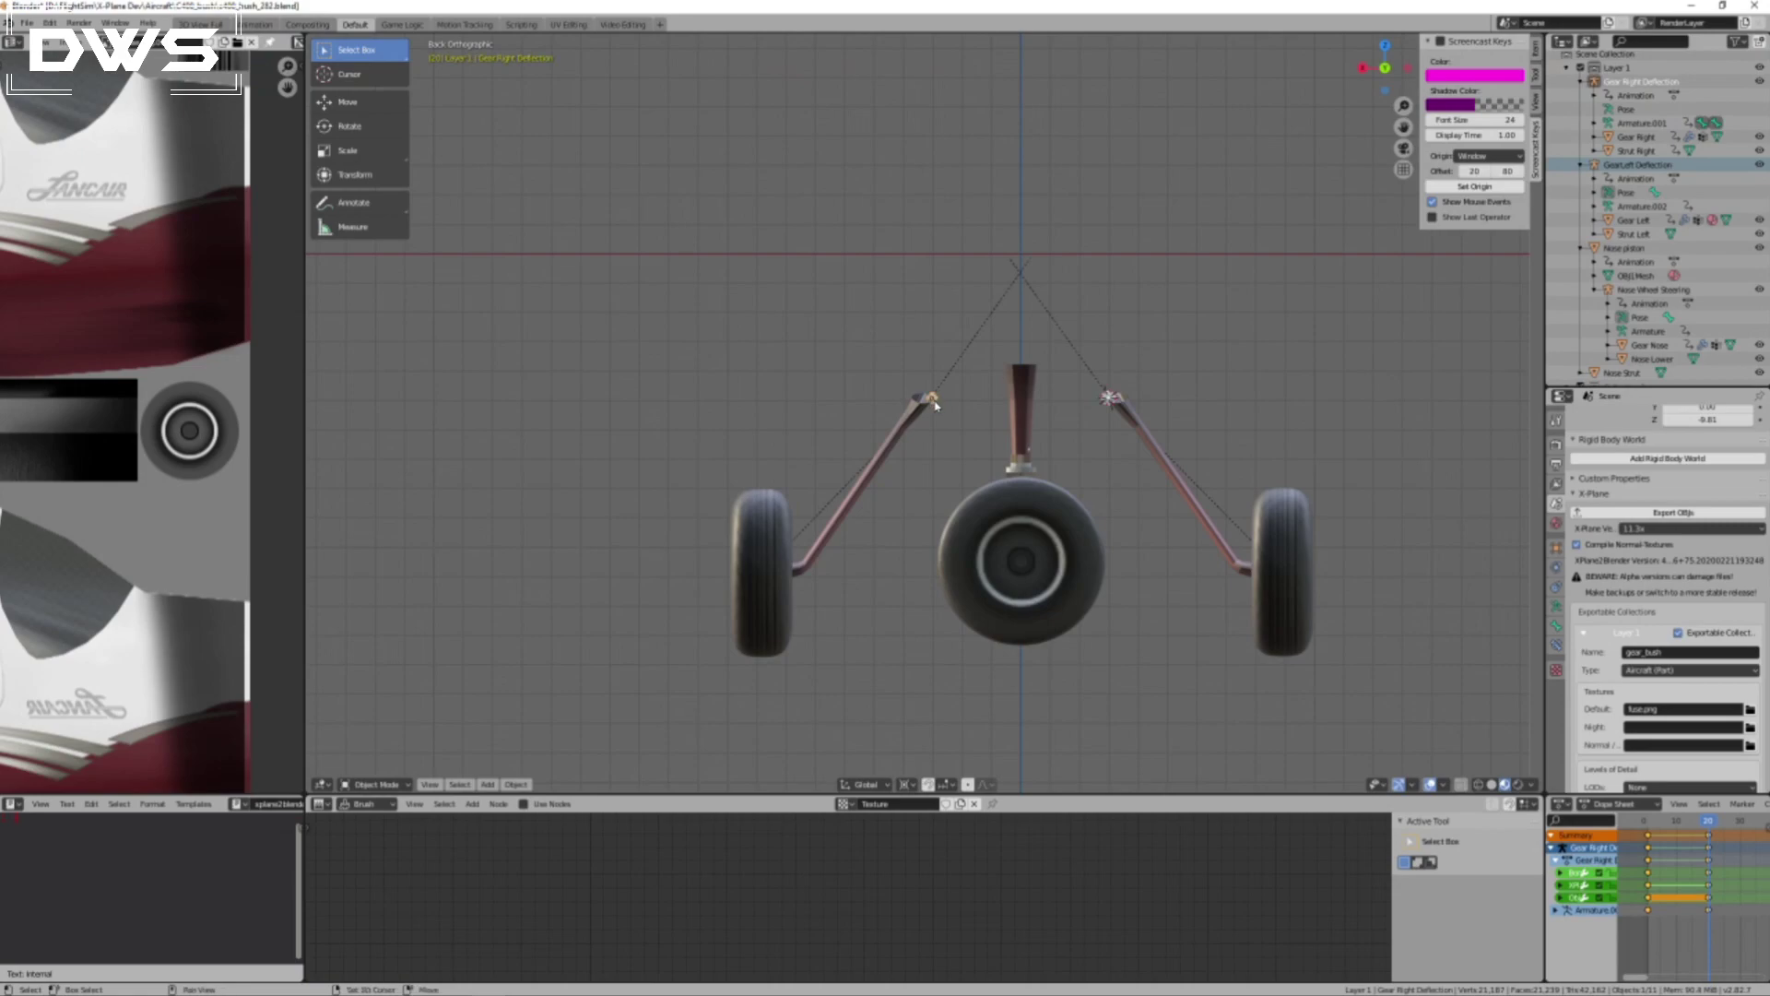
key(shift+s)
click(1017, 450)
right_click(1121, 389)
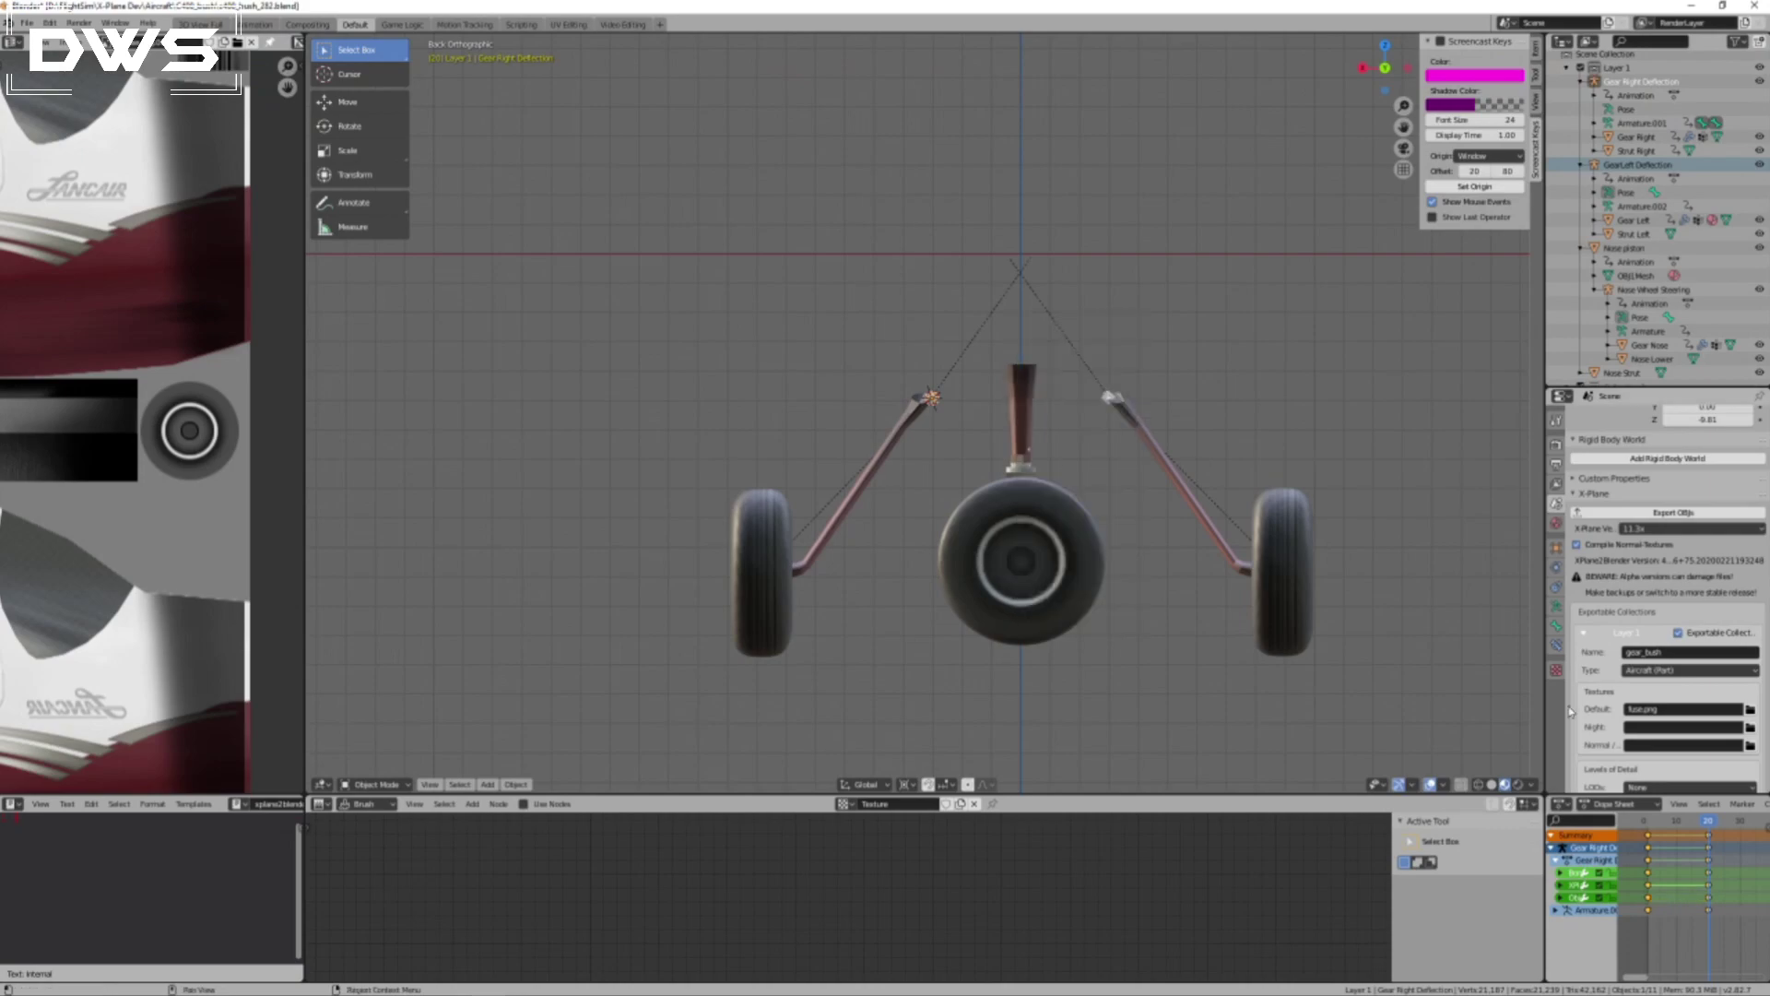
mouse_move(1709, 821)
mouse_down()
mouse_move(1630, 824)
mouse_move(1709, 826)
mouse_up()
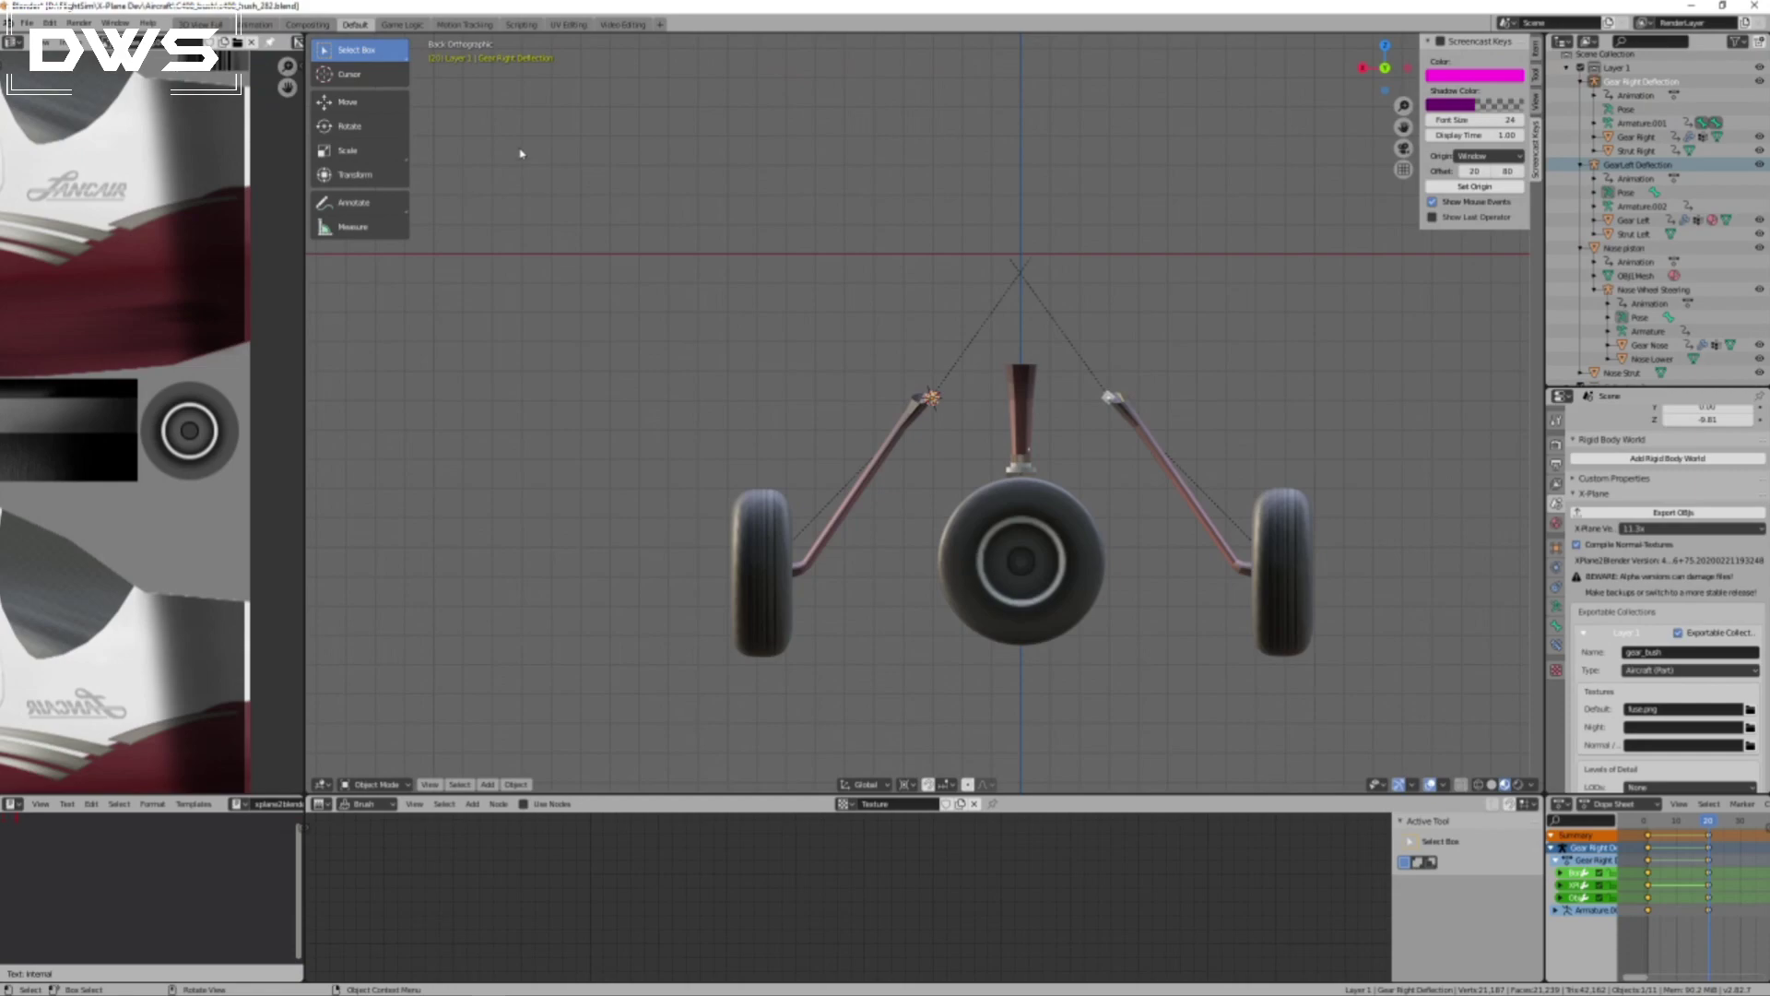
Save the blend file and export the gear_bush object with the X-Plane exporter.
click(26, 22)
click(44, 114)
click(1621, 512)
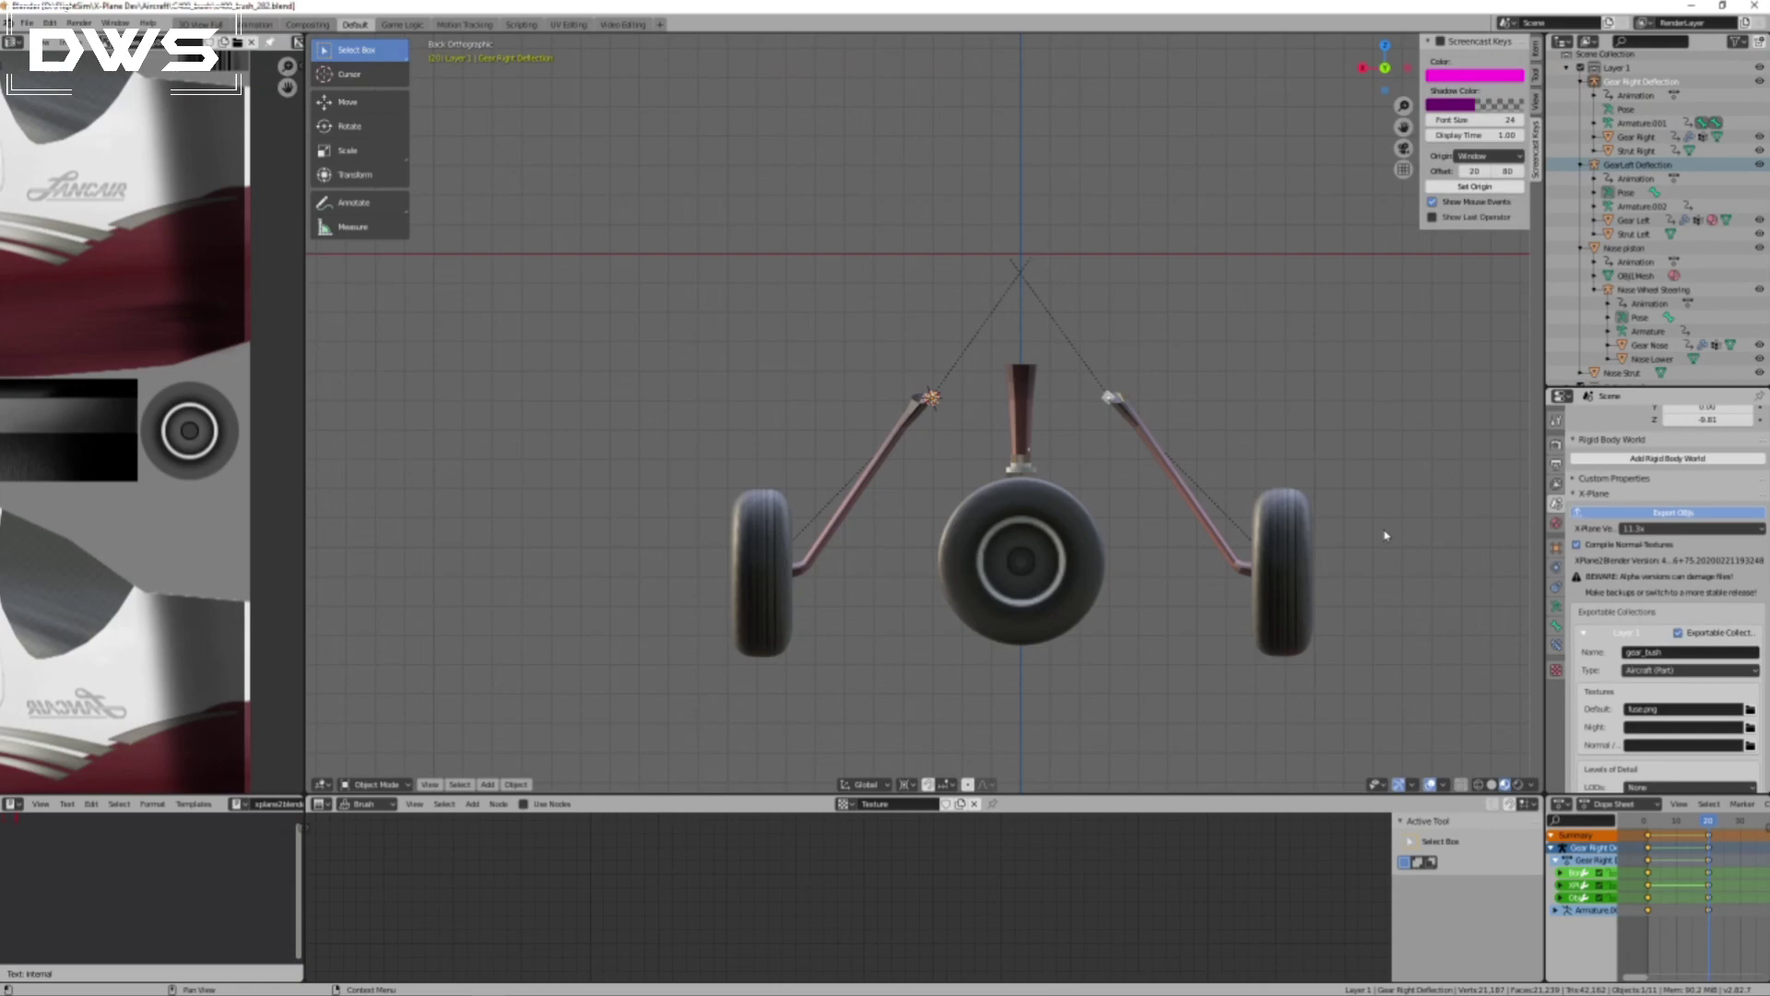
Copy gear_bush.obj from the C400_bush folder into the Columbia 400 objects folder, replacing the existing file.
click(1695, 5)
mouse_move(402, 138)
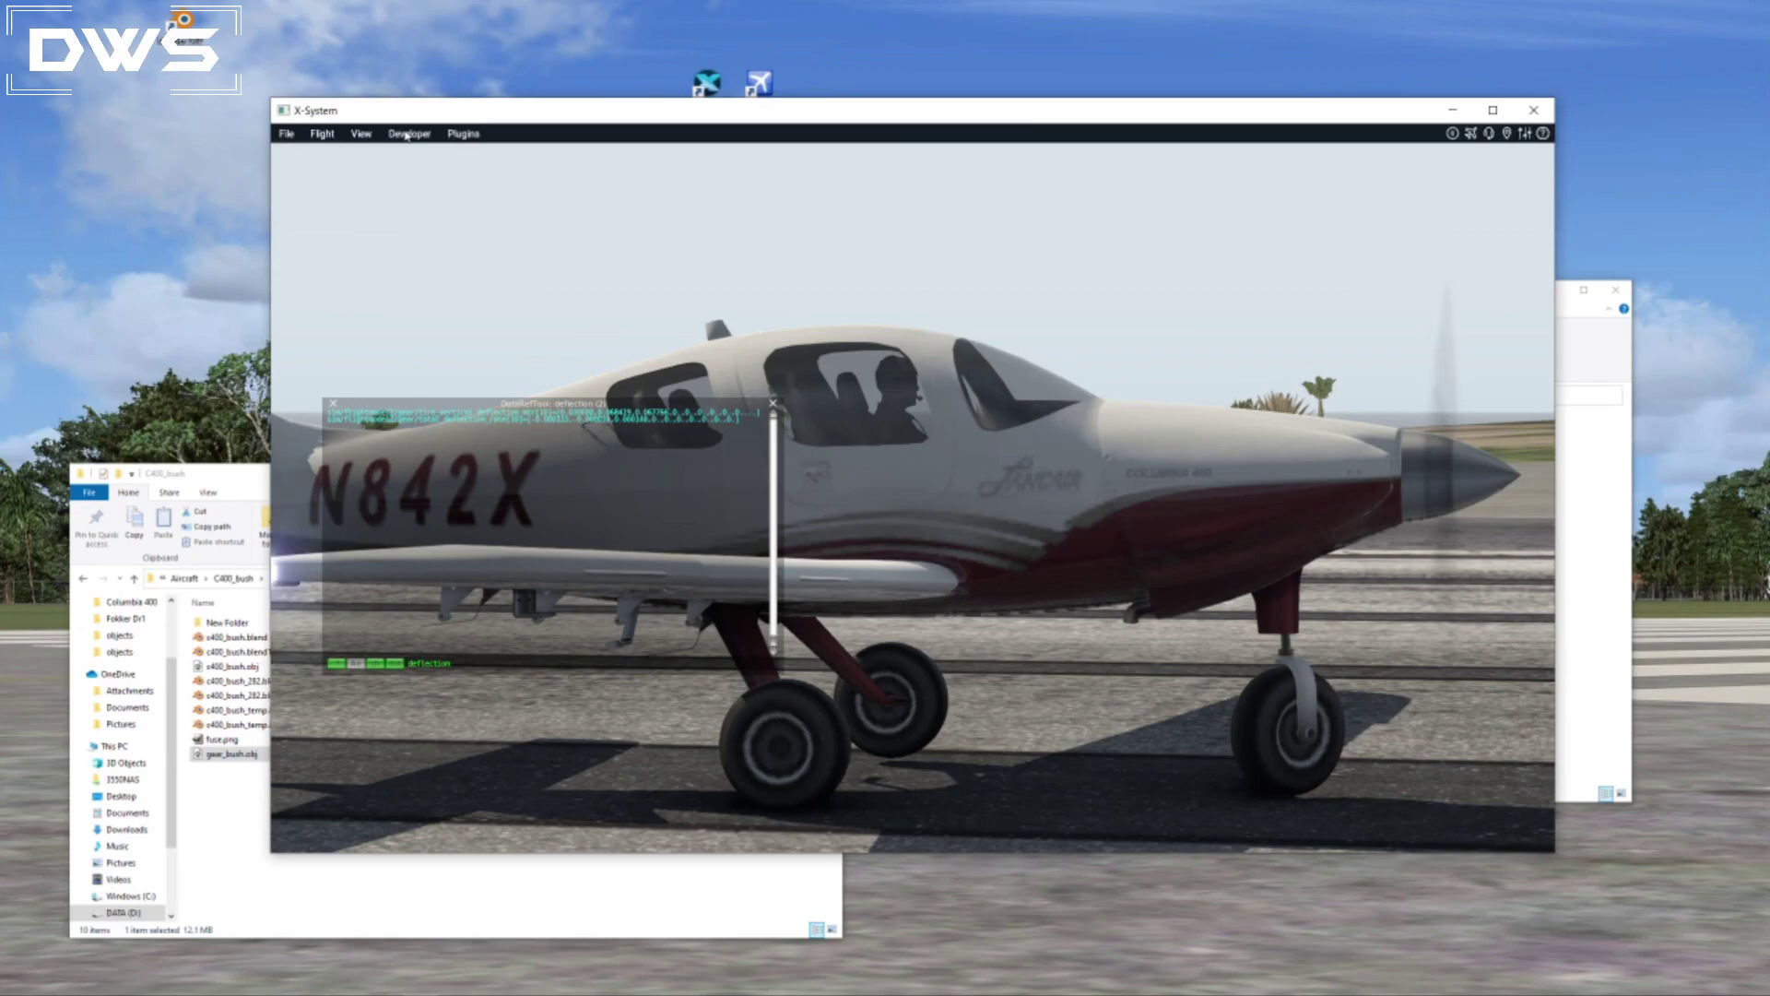
click(216, 474)
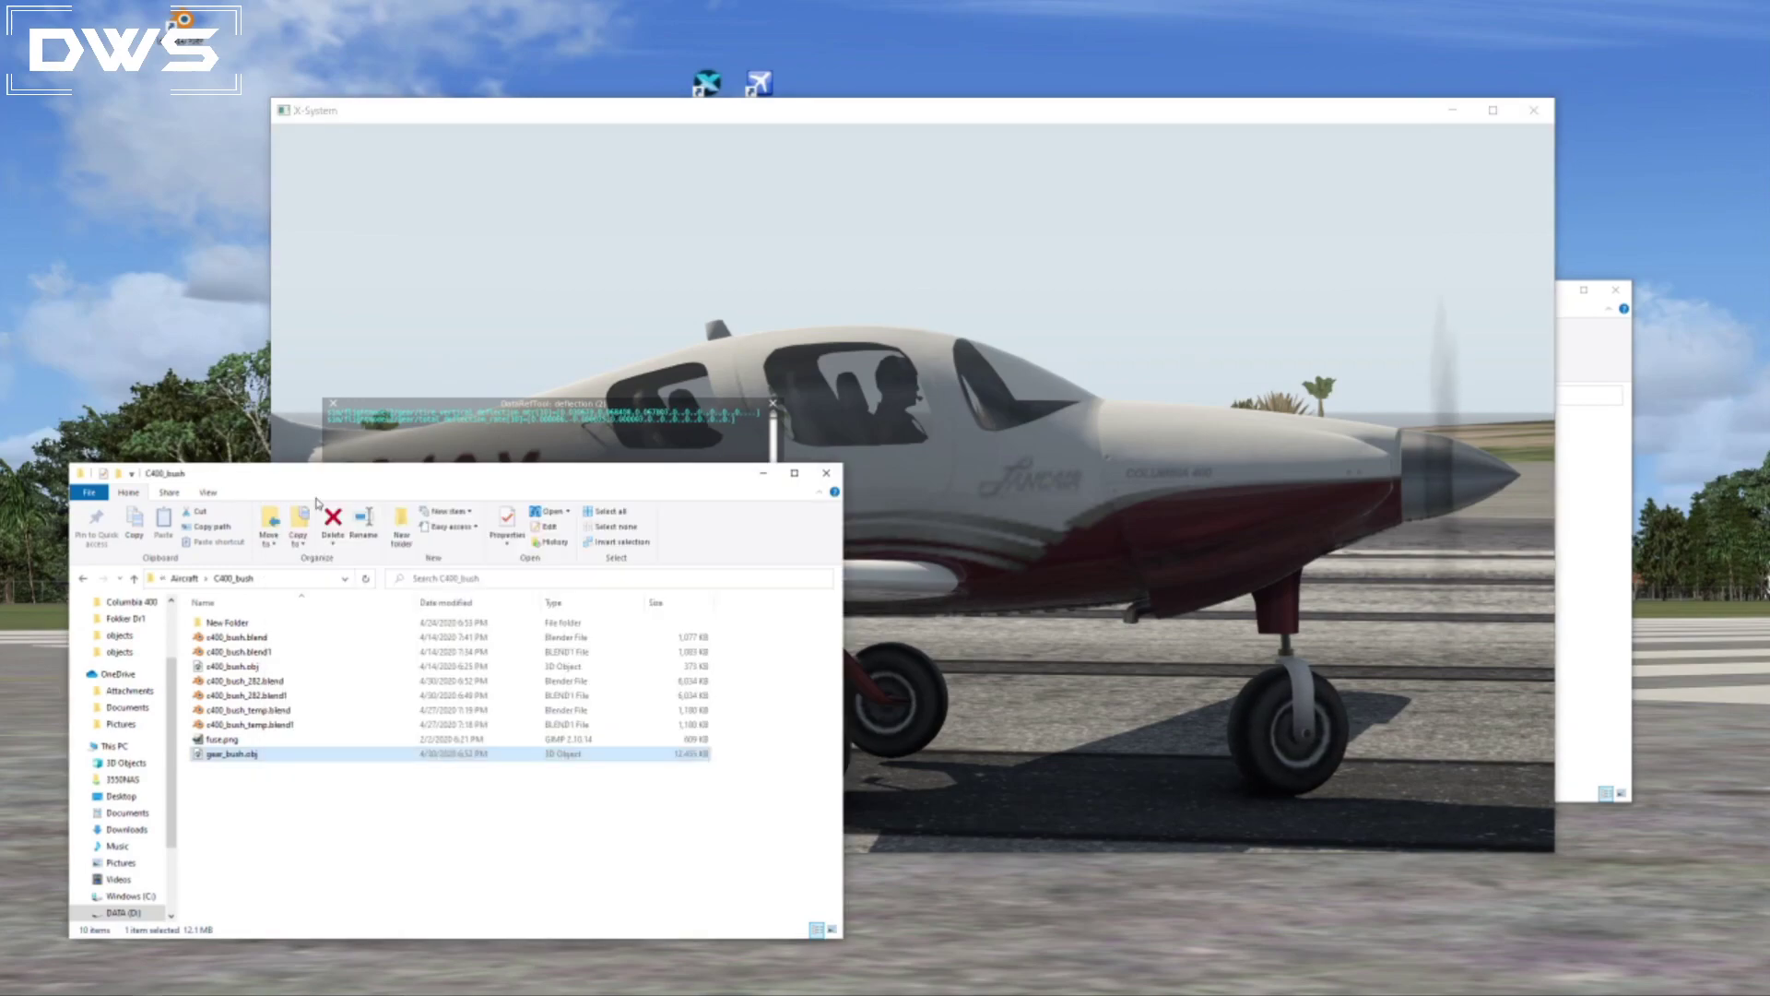
click(1589, 325)
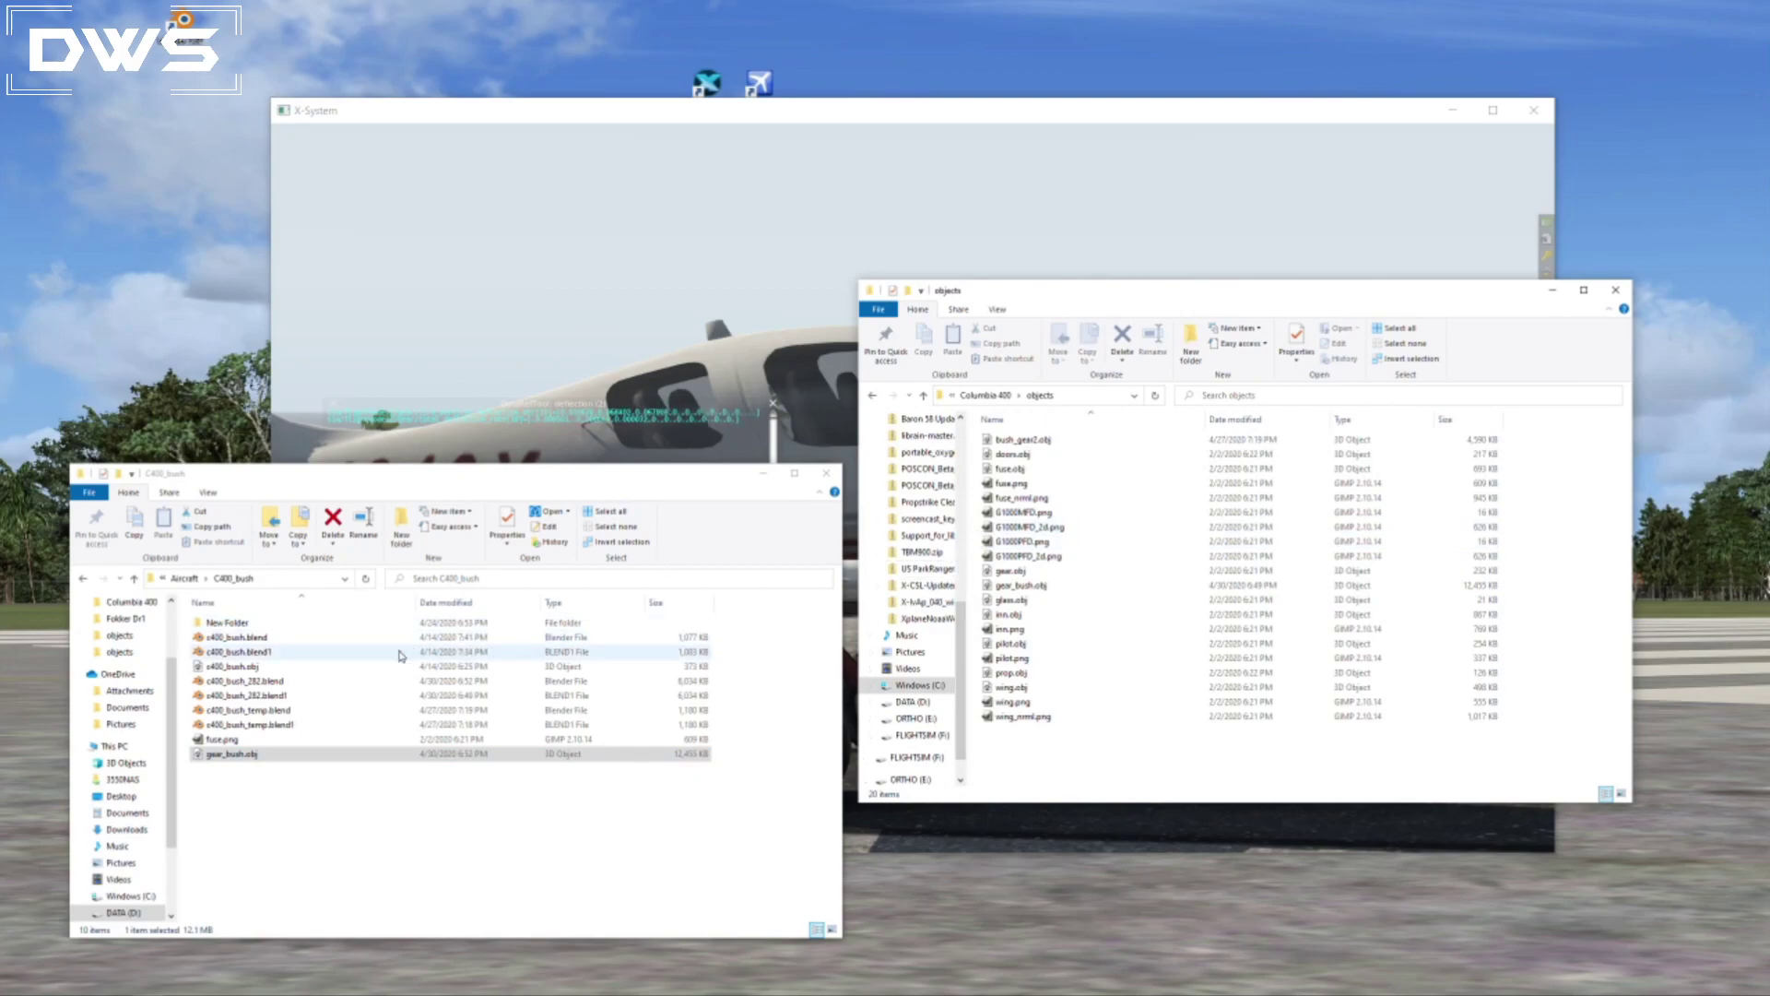
drag(238, 754, 1215, 775)
click(857, 393)
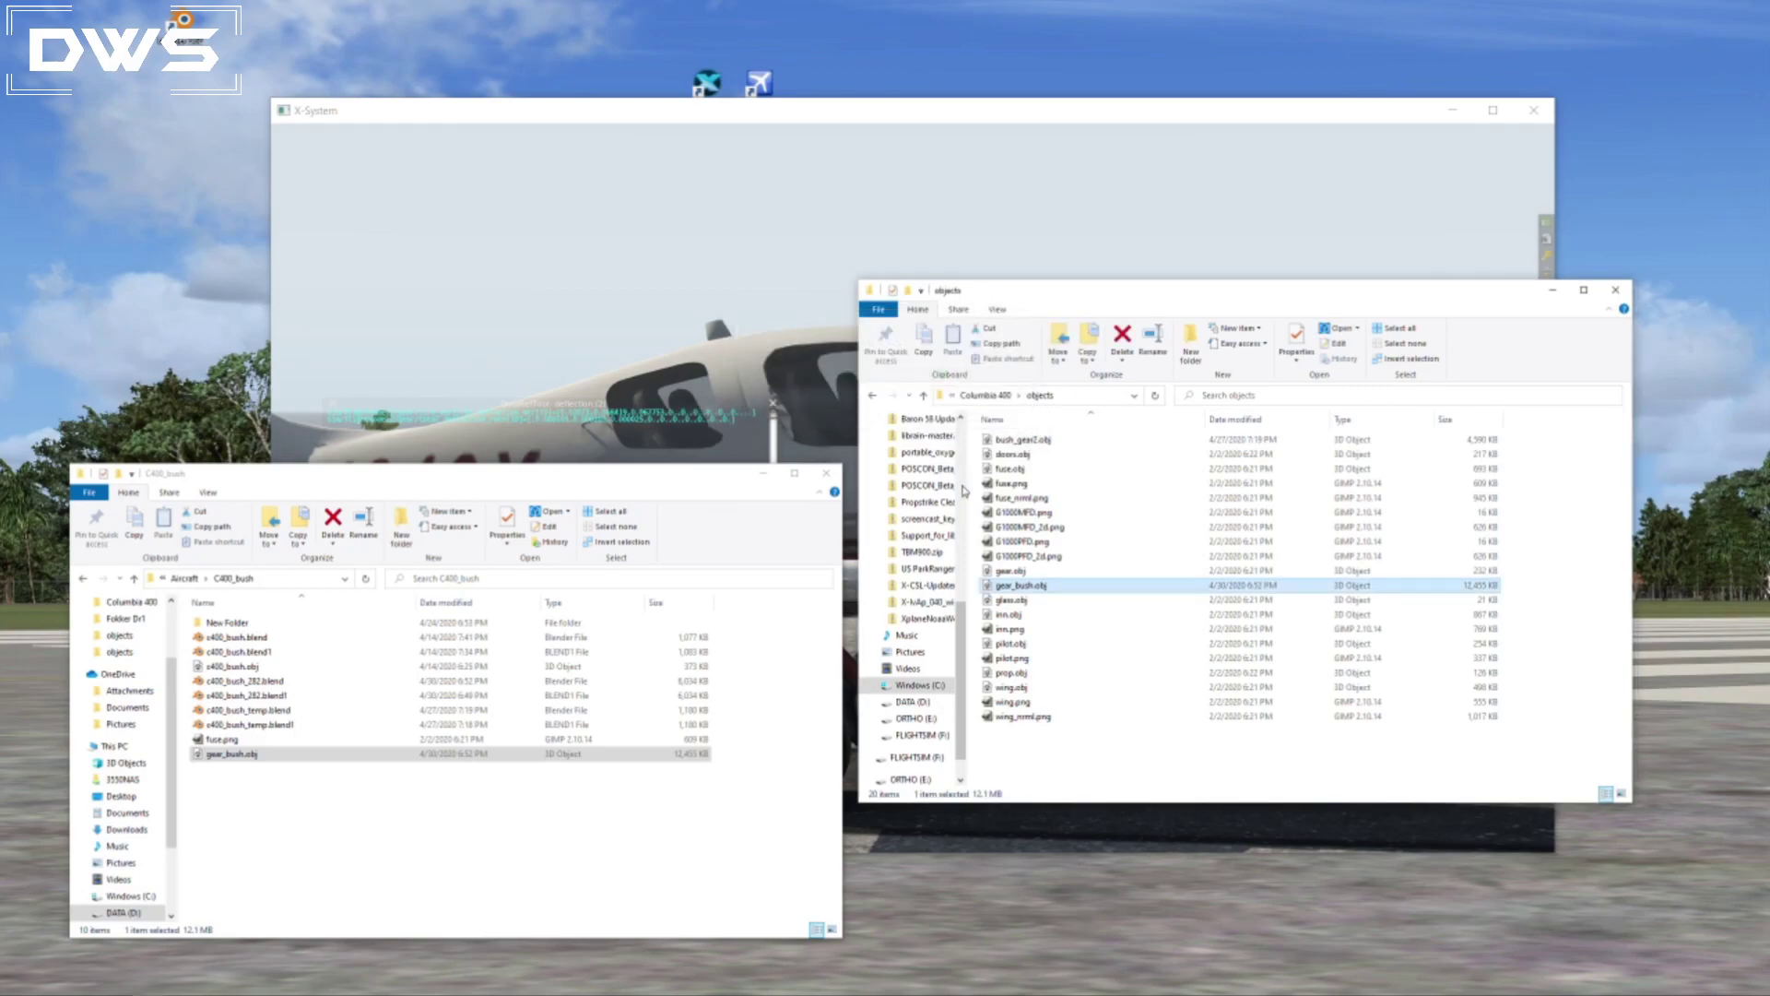
Switch to X-Plane, reload the current aircraft and show it in the external view.
click(797, 127)
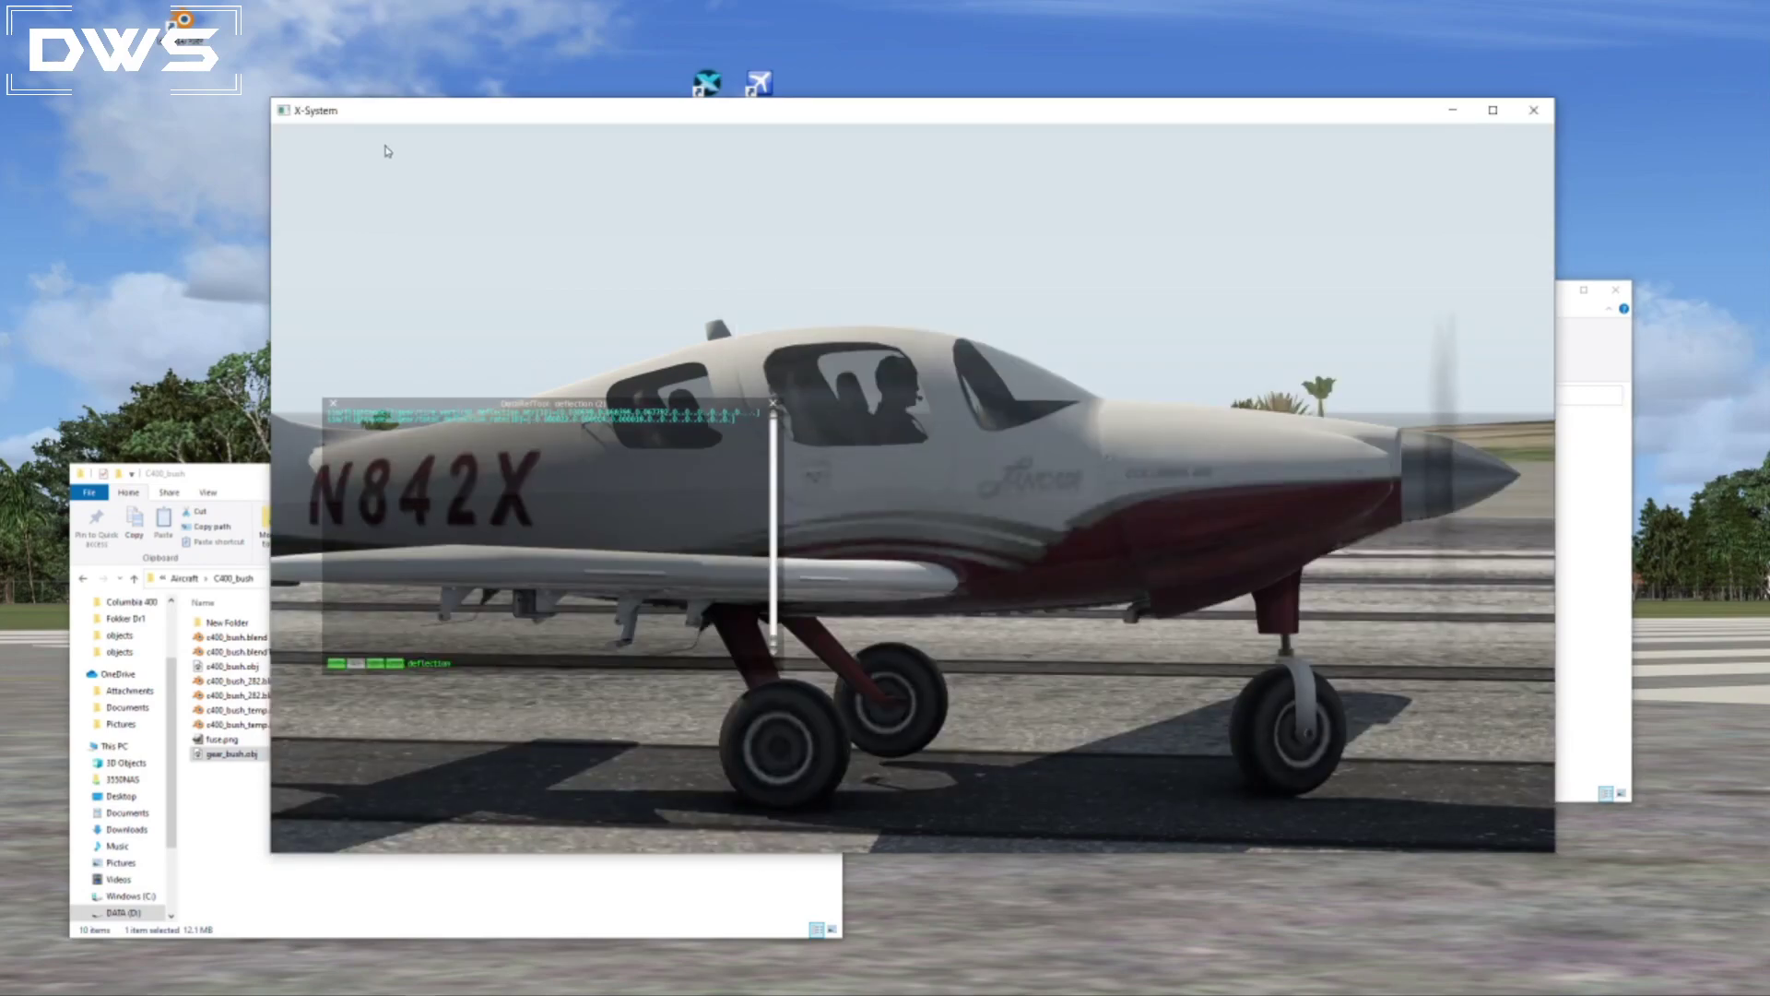
click(409, 134)
click(423, 166)
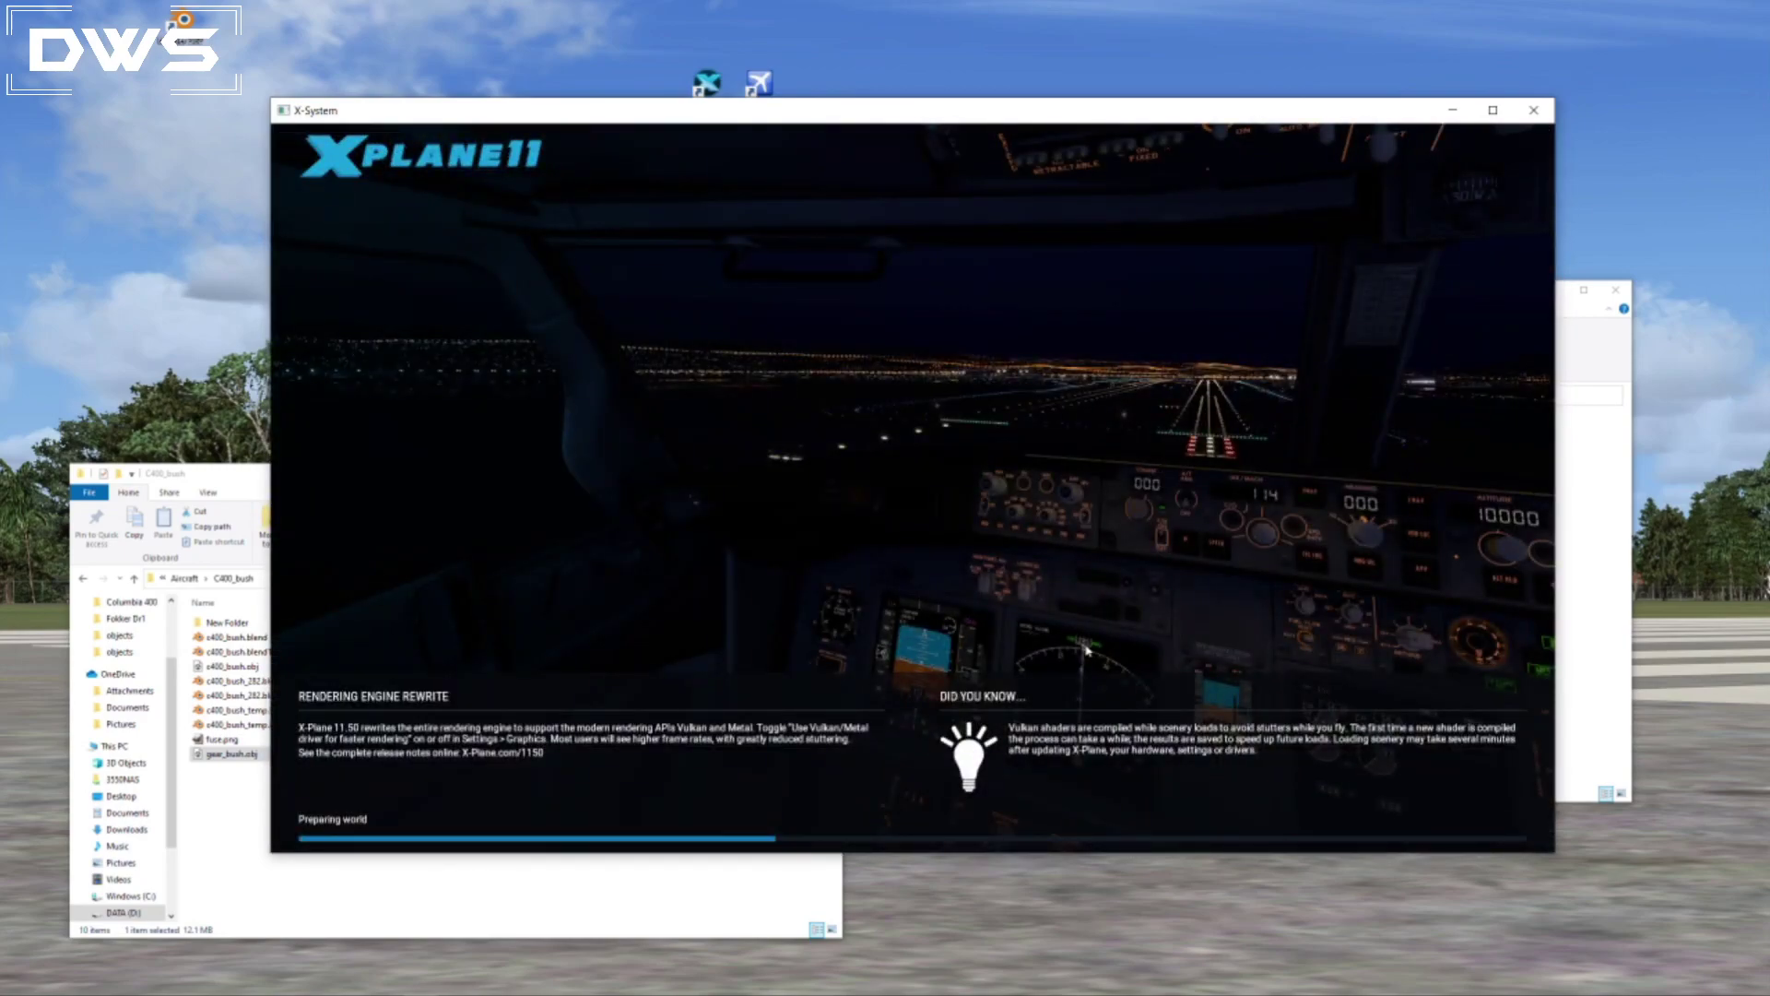
key(shift+4)
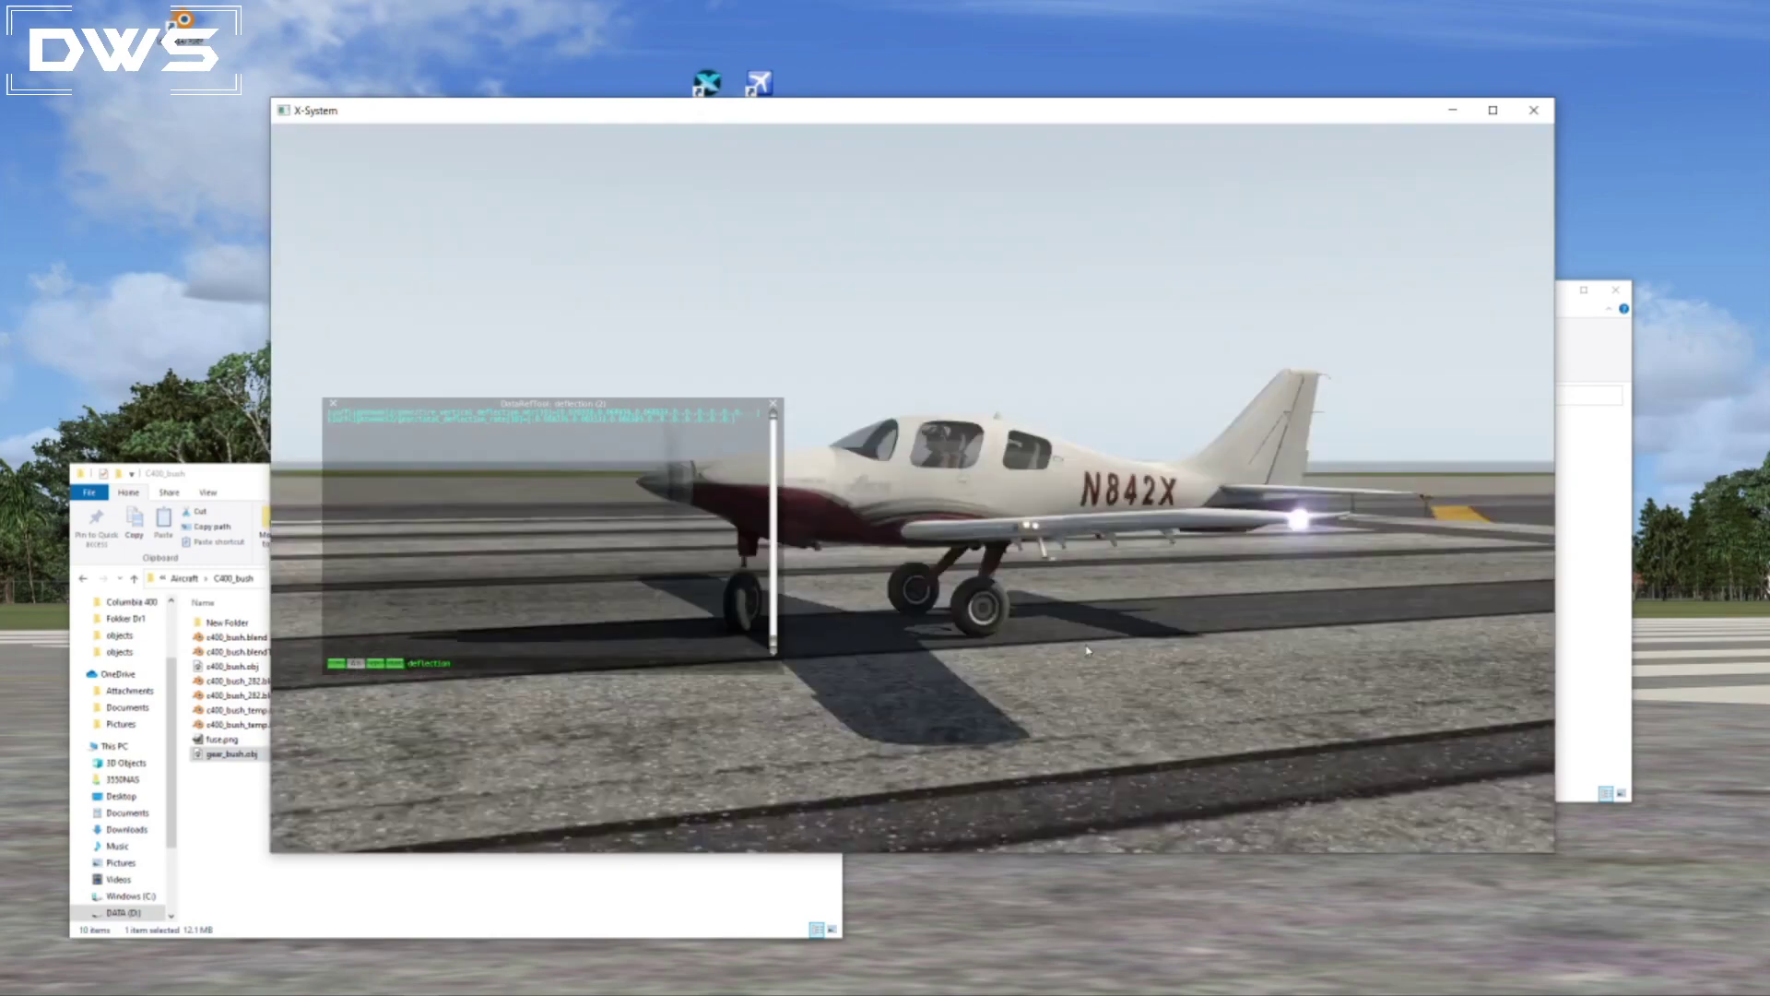
Examine from the side and from behind how the Lancair's main and nose wheels meet the runway.
right_drag(1082, 794, 942, 633)
scroll(942, 632, up, 2)
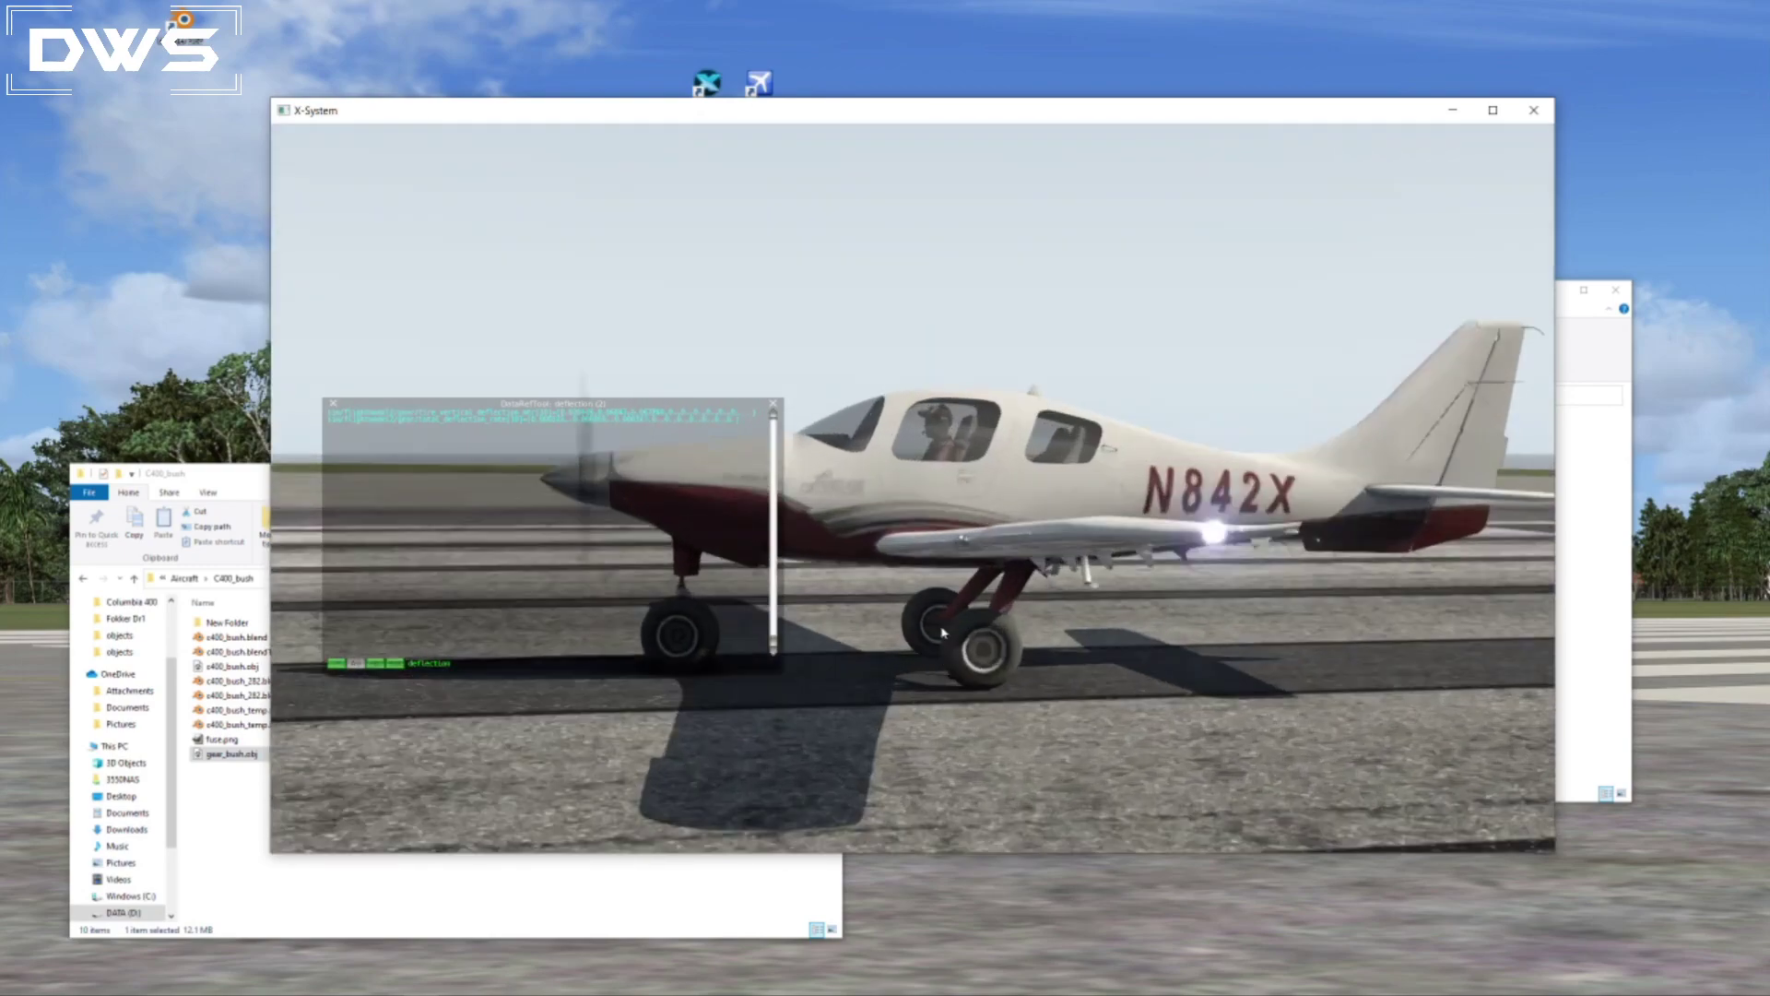
scroll(942, 633, up, 3)
scroll(1123, 787, down, 1)
right_drag(1122, 786, 853, 763)
mouse_move(1306, 782)
right_down()
mouse_move(897, 765)
mouse_move(1266, 733)
mouse_move(949, 741)
mouse_move(1067, 752)
mouse_move(1099, 731)
right_up()
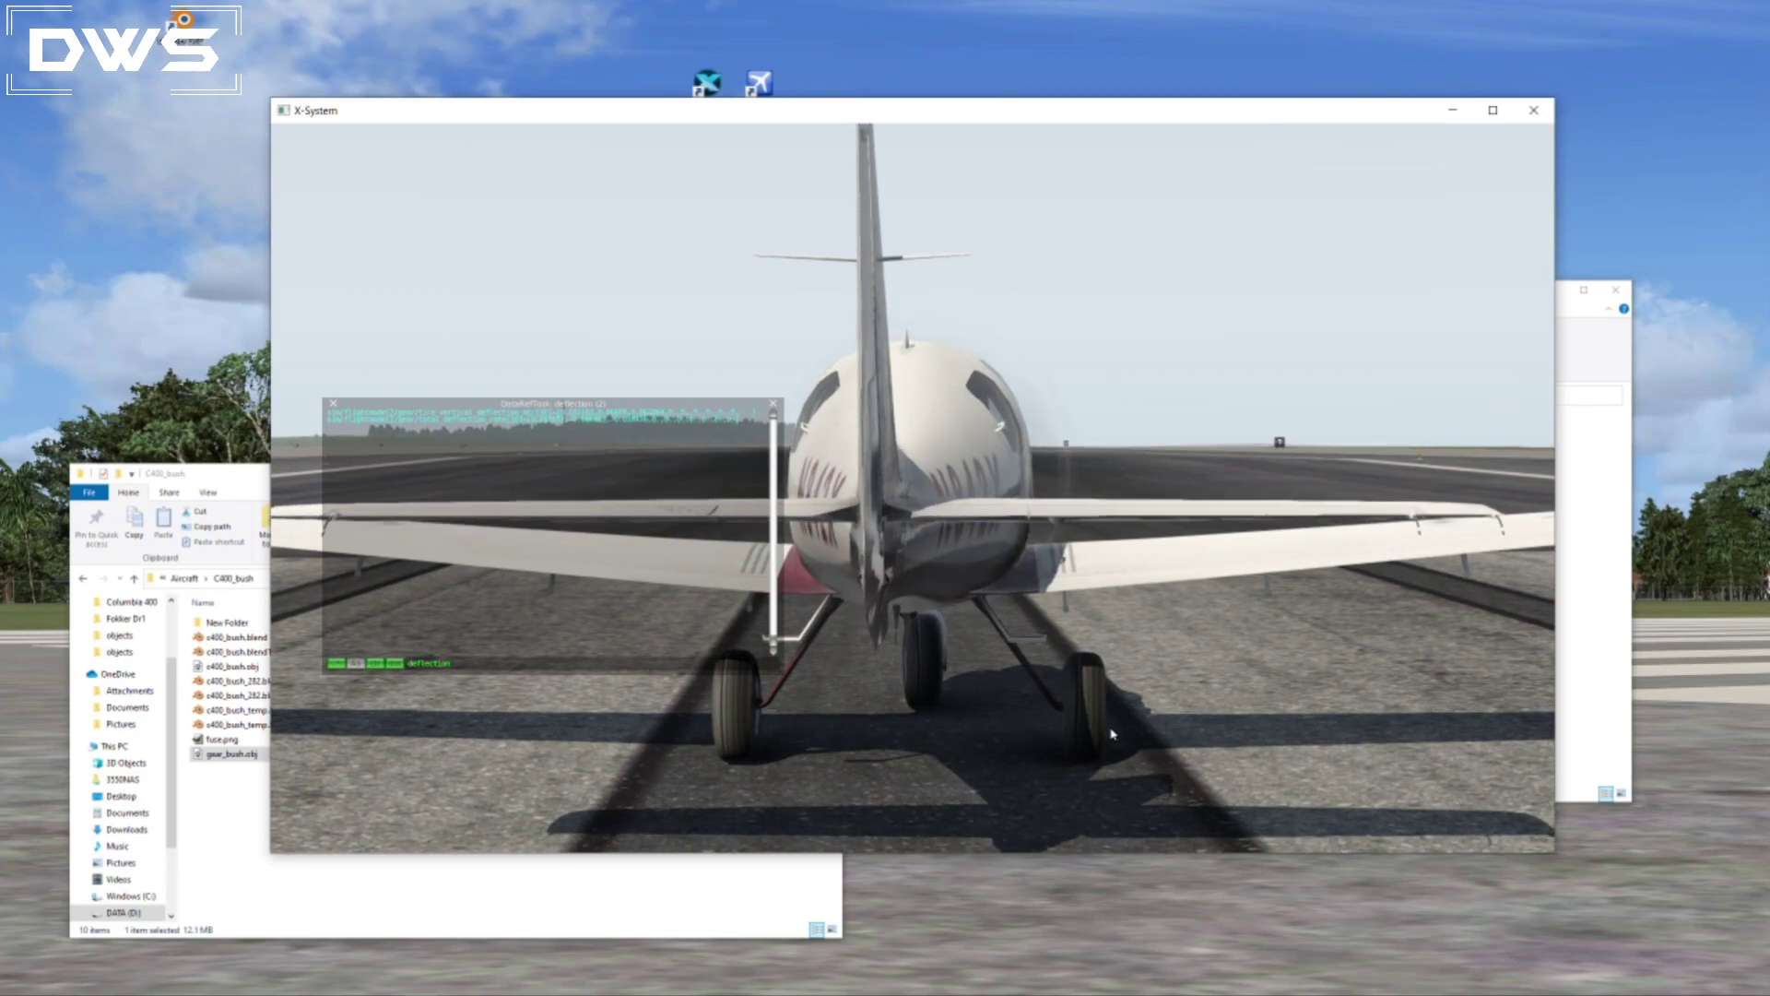
right_drag(1111, 733, 684, 764)
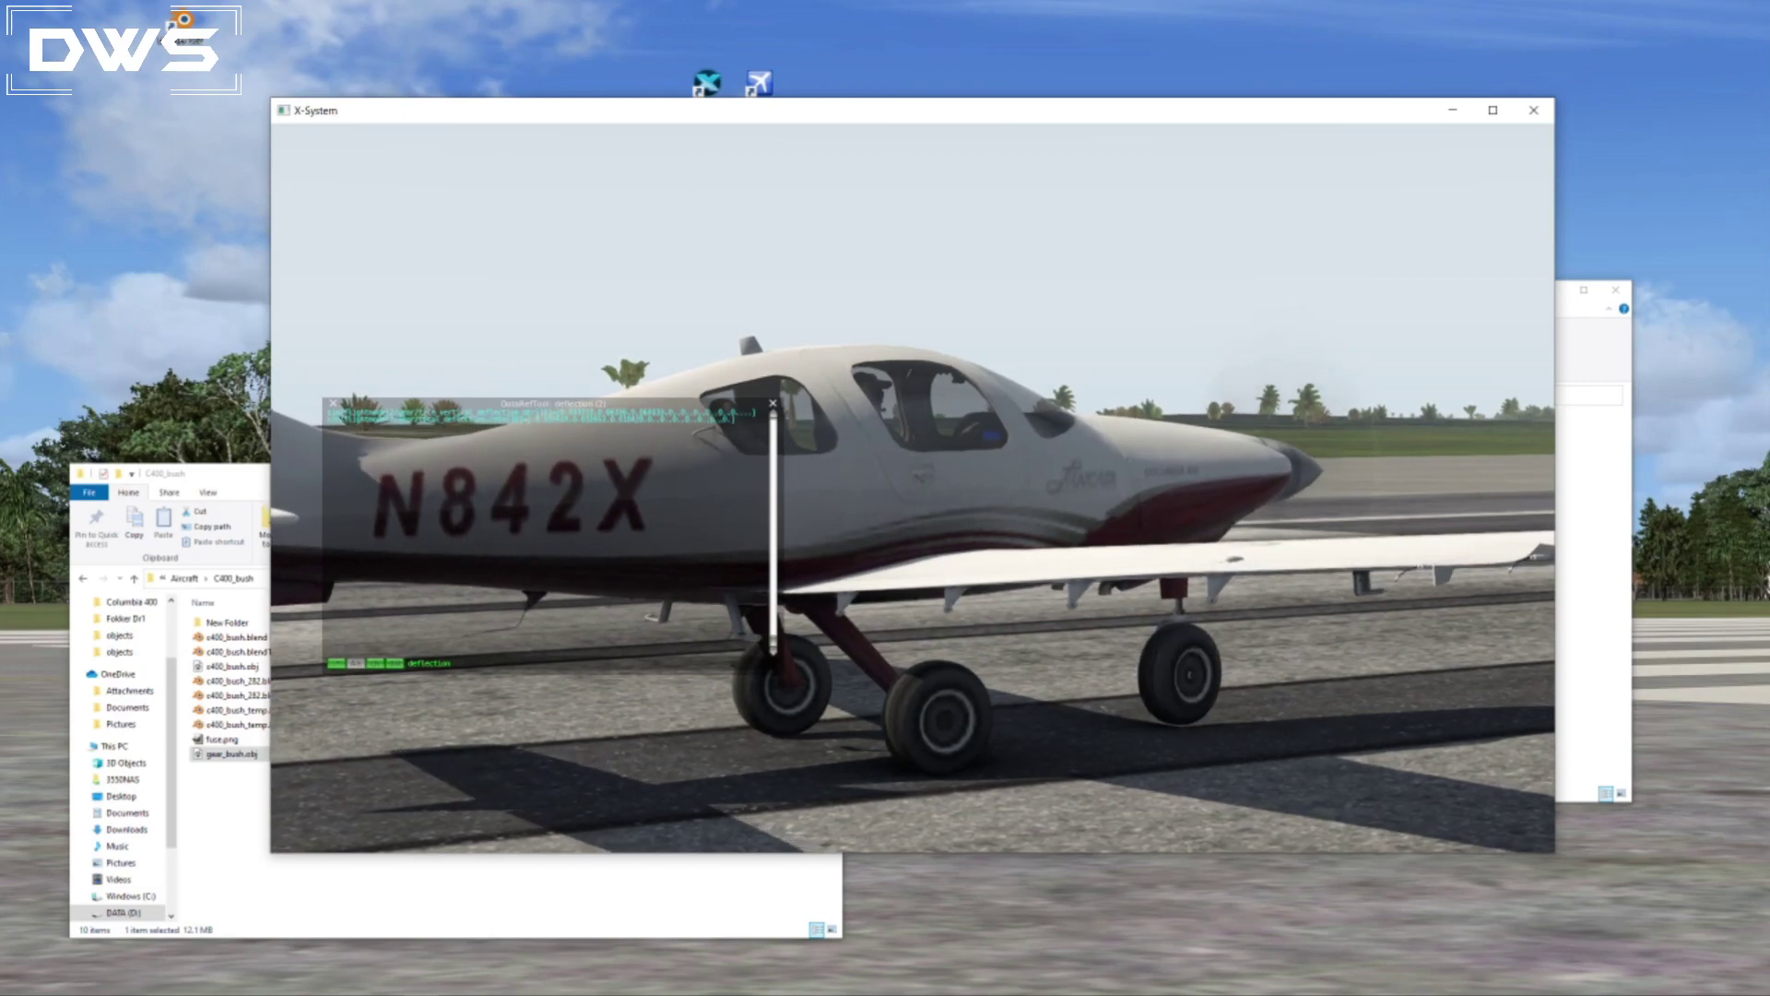
Leave Plane Maker for Blender, select the nose piston and show the gear in the back orthographic view.
click(1667, 606)
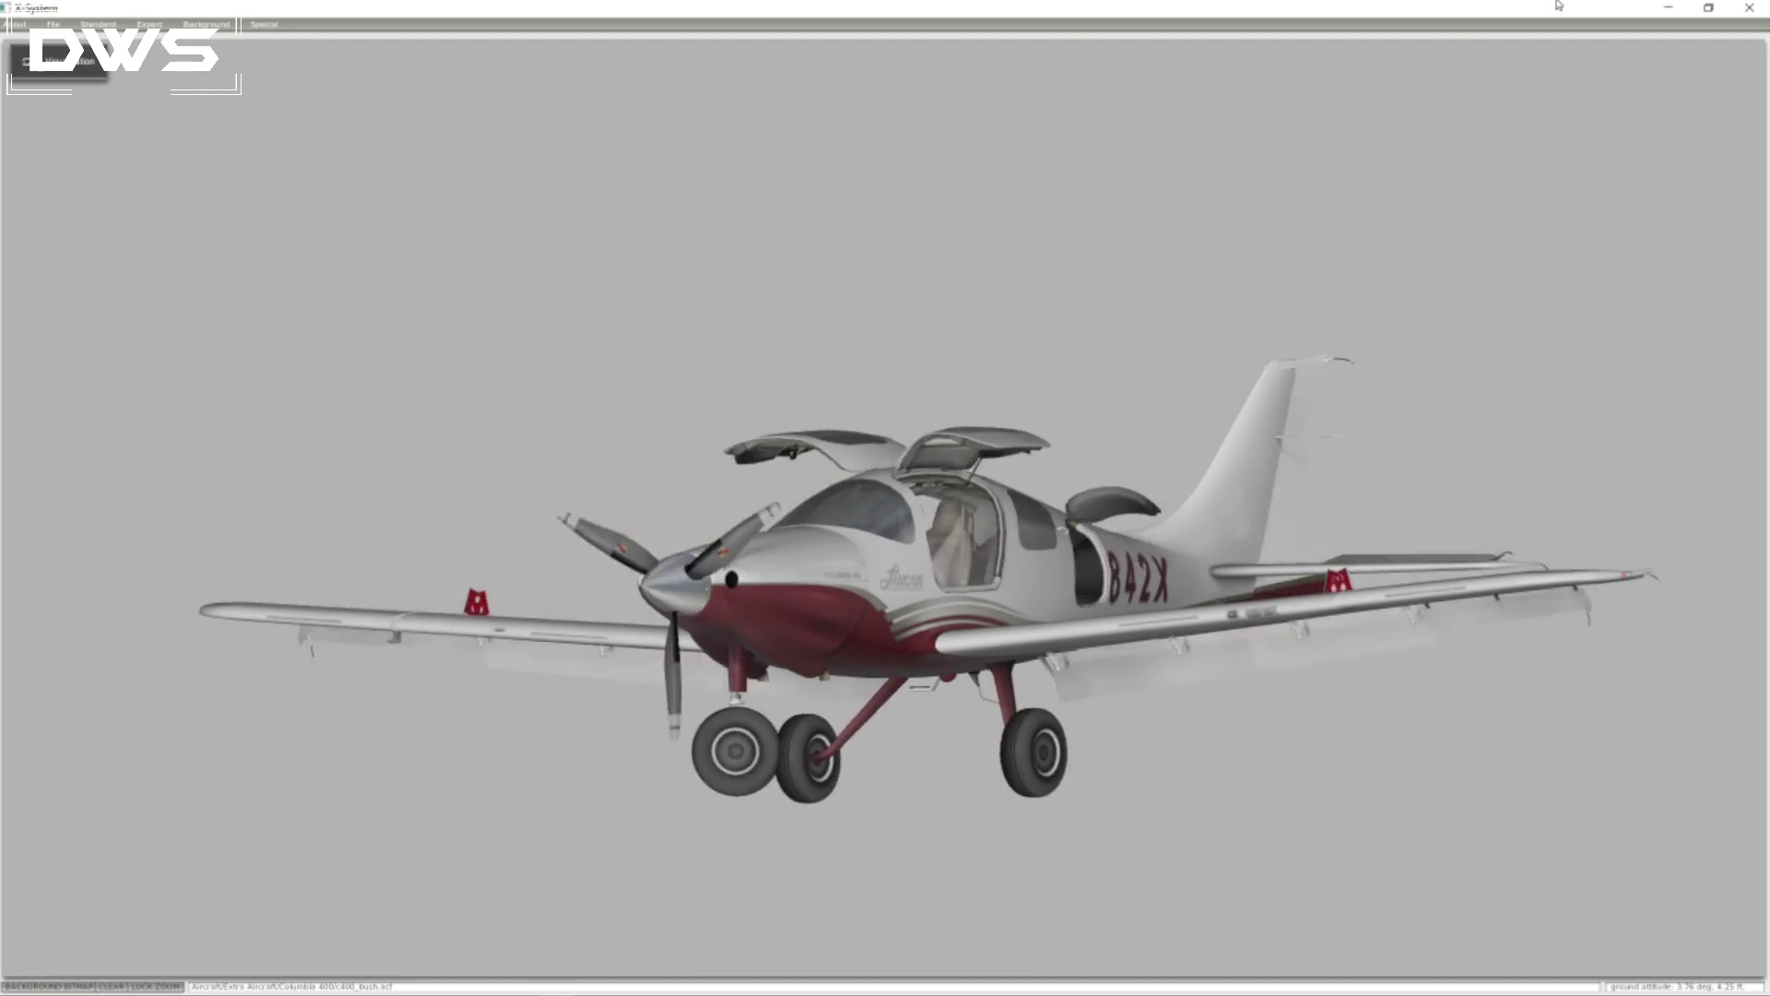
click(1667, 11)
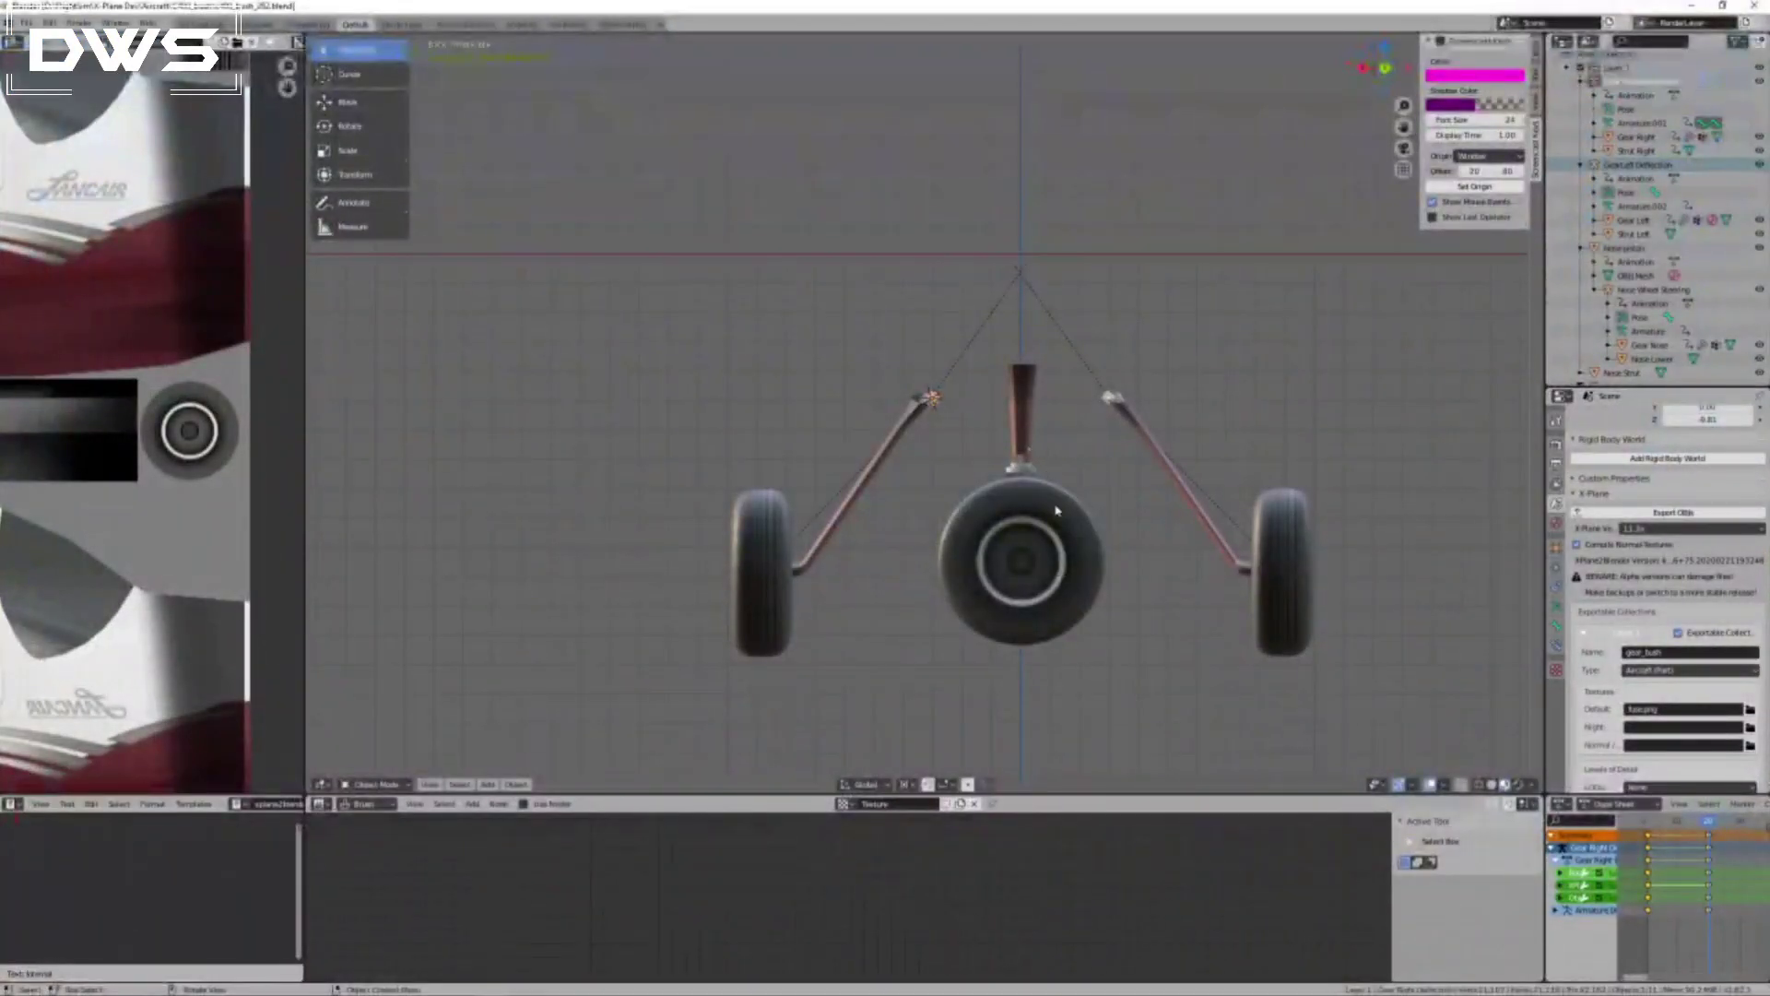
click(1024, 468)
middle_drag(1129, 510, 1121, 517)
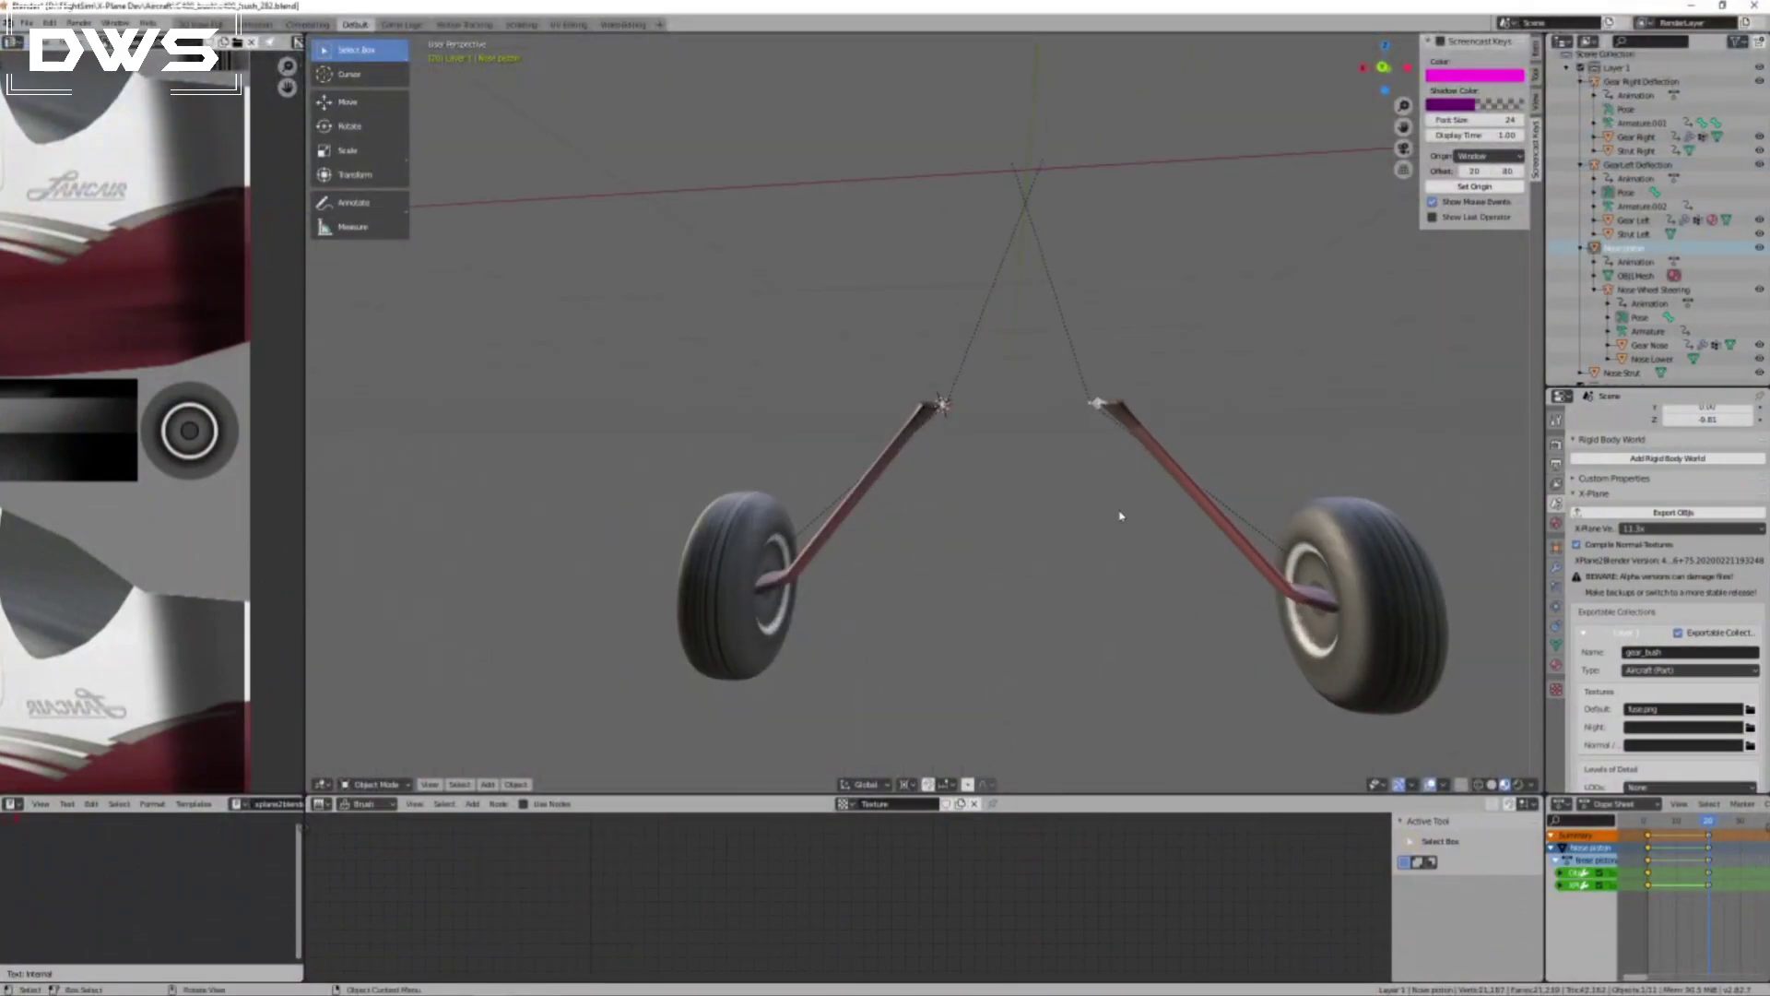
key(KP_3)
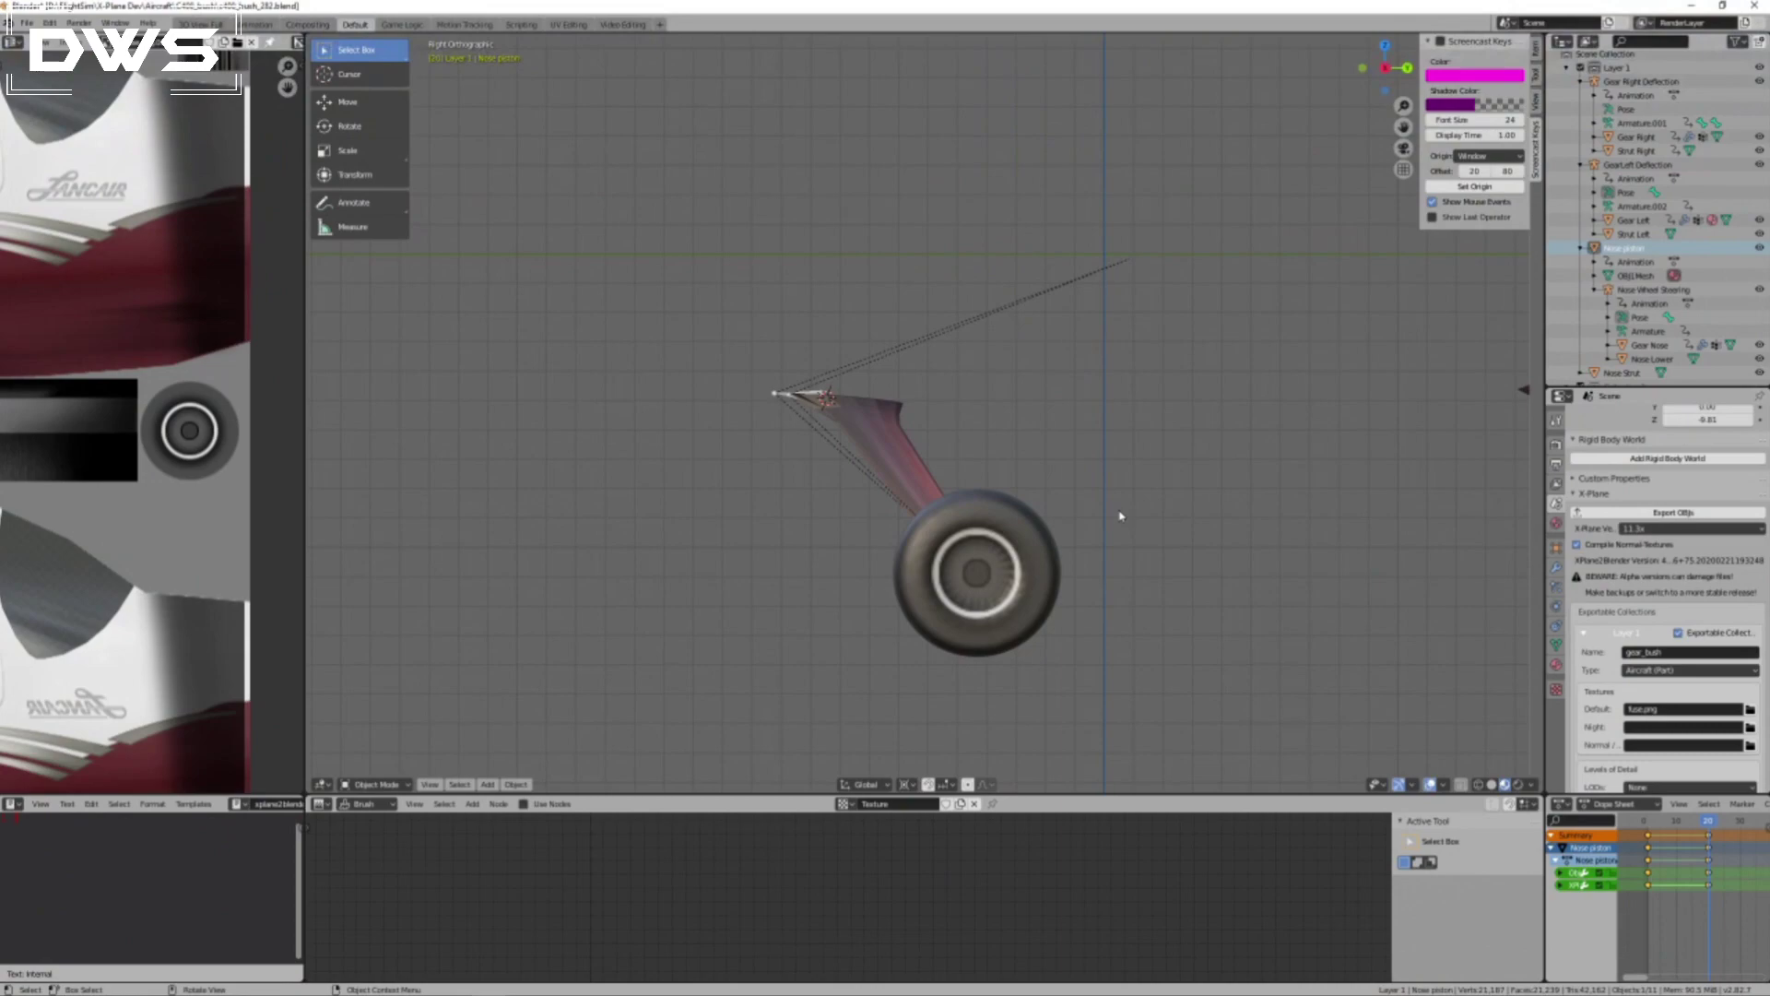
key(ctrl+KP_1)
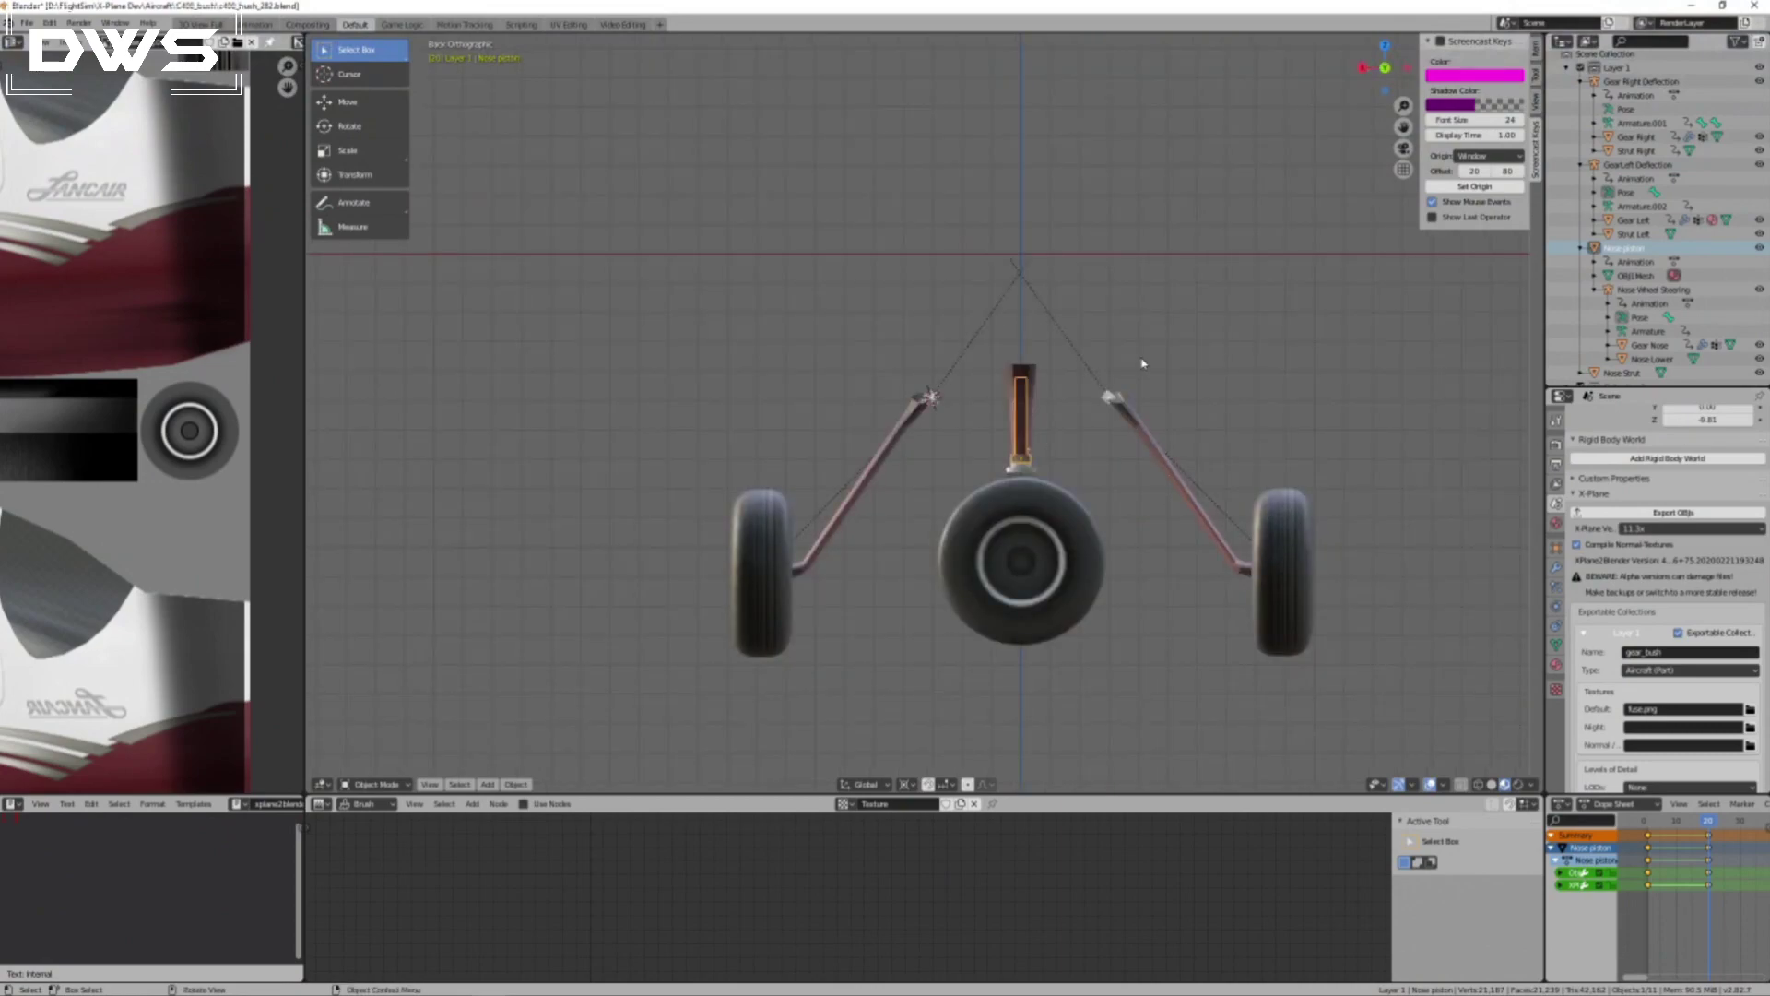
Try lowering the nose piston about 0.014 along the global Z axis at frame 20.
key(g)
key(z)
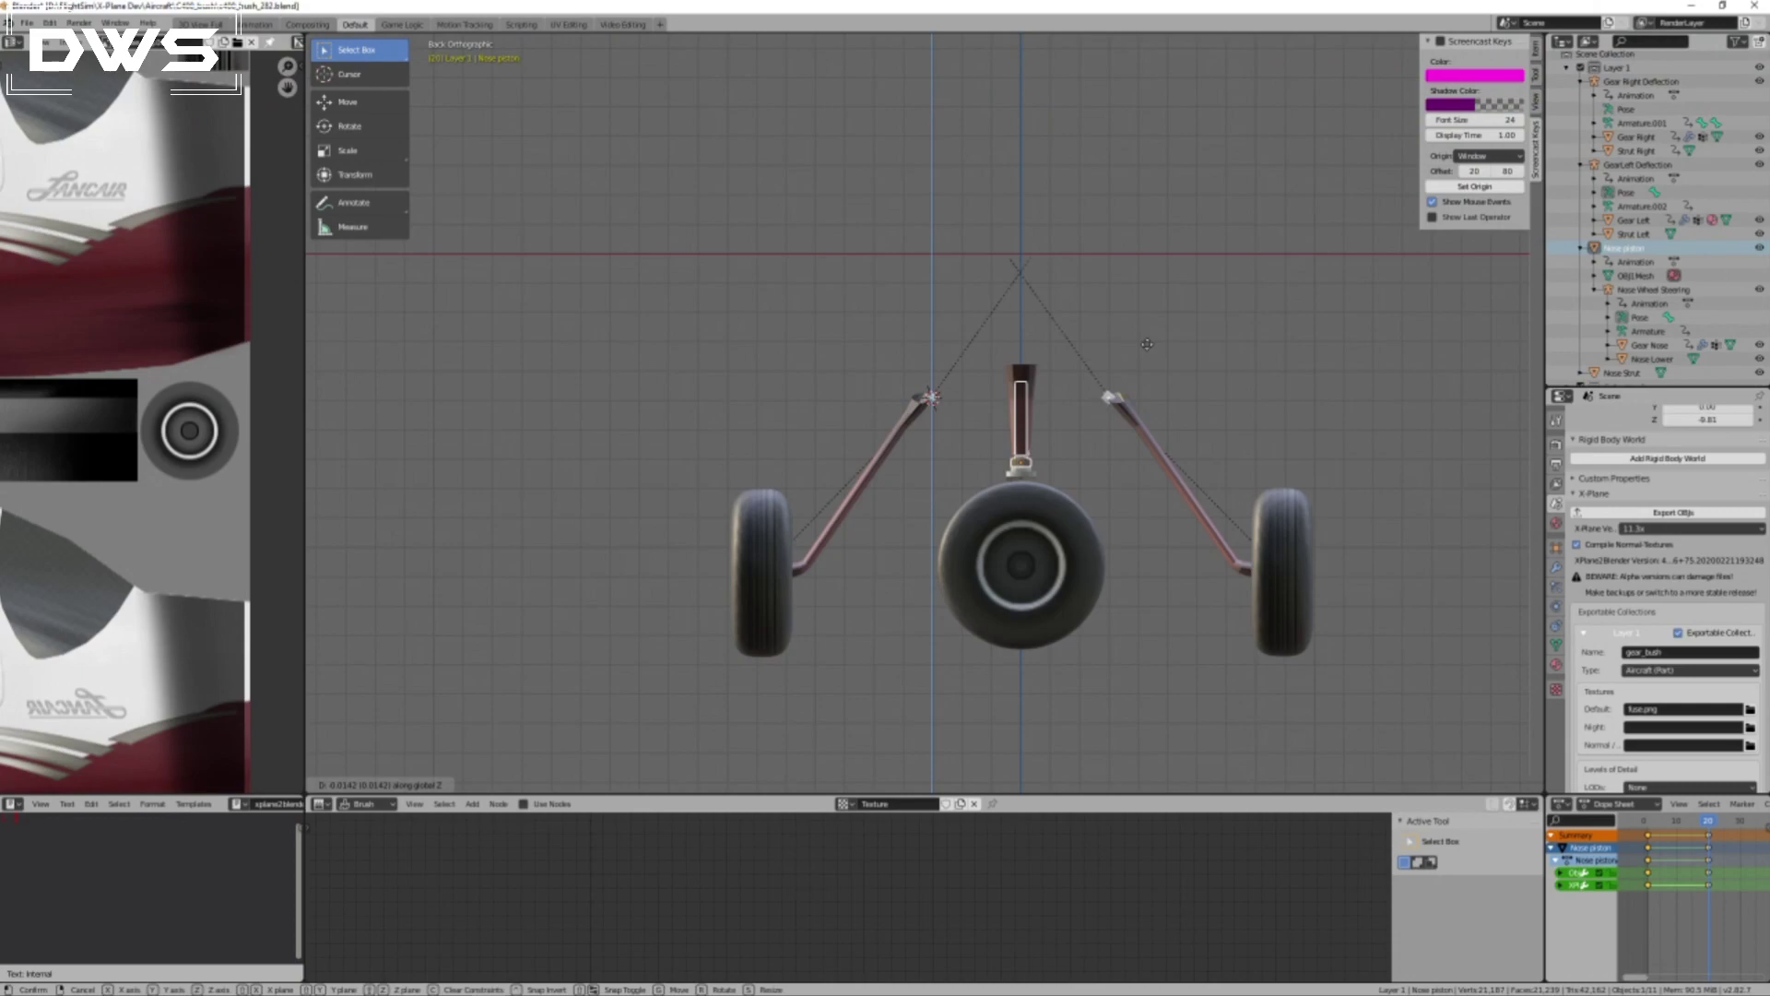
click(1147, 344)
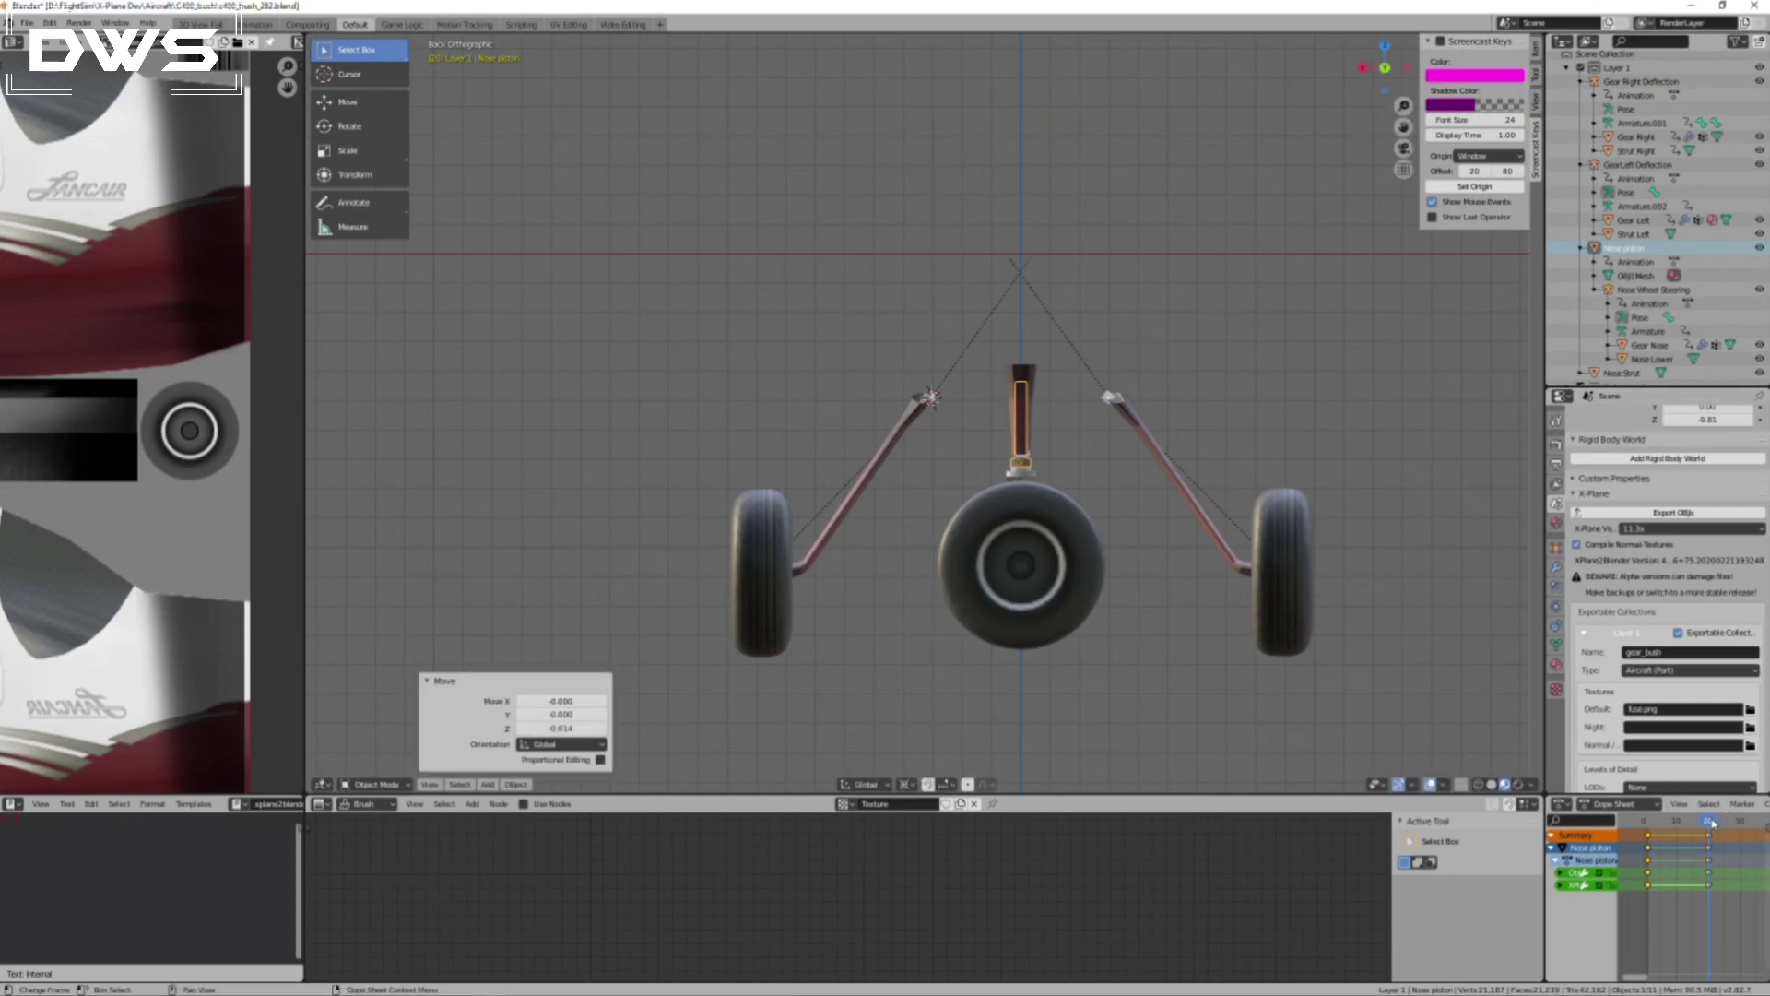
At the first keyframe, lower the nose piston about 0.014 along global Z and insert a Location keyframe.
drag(1709, 822, 1648, 835)
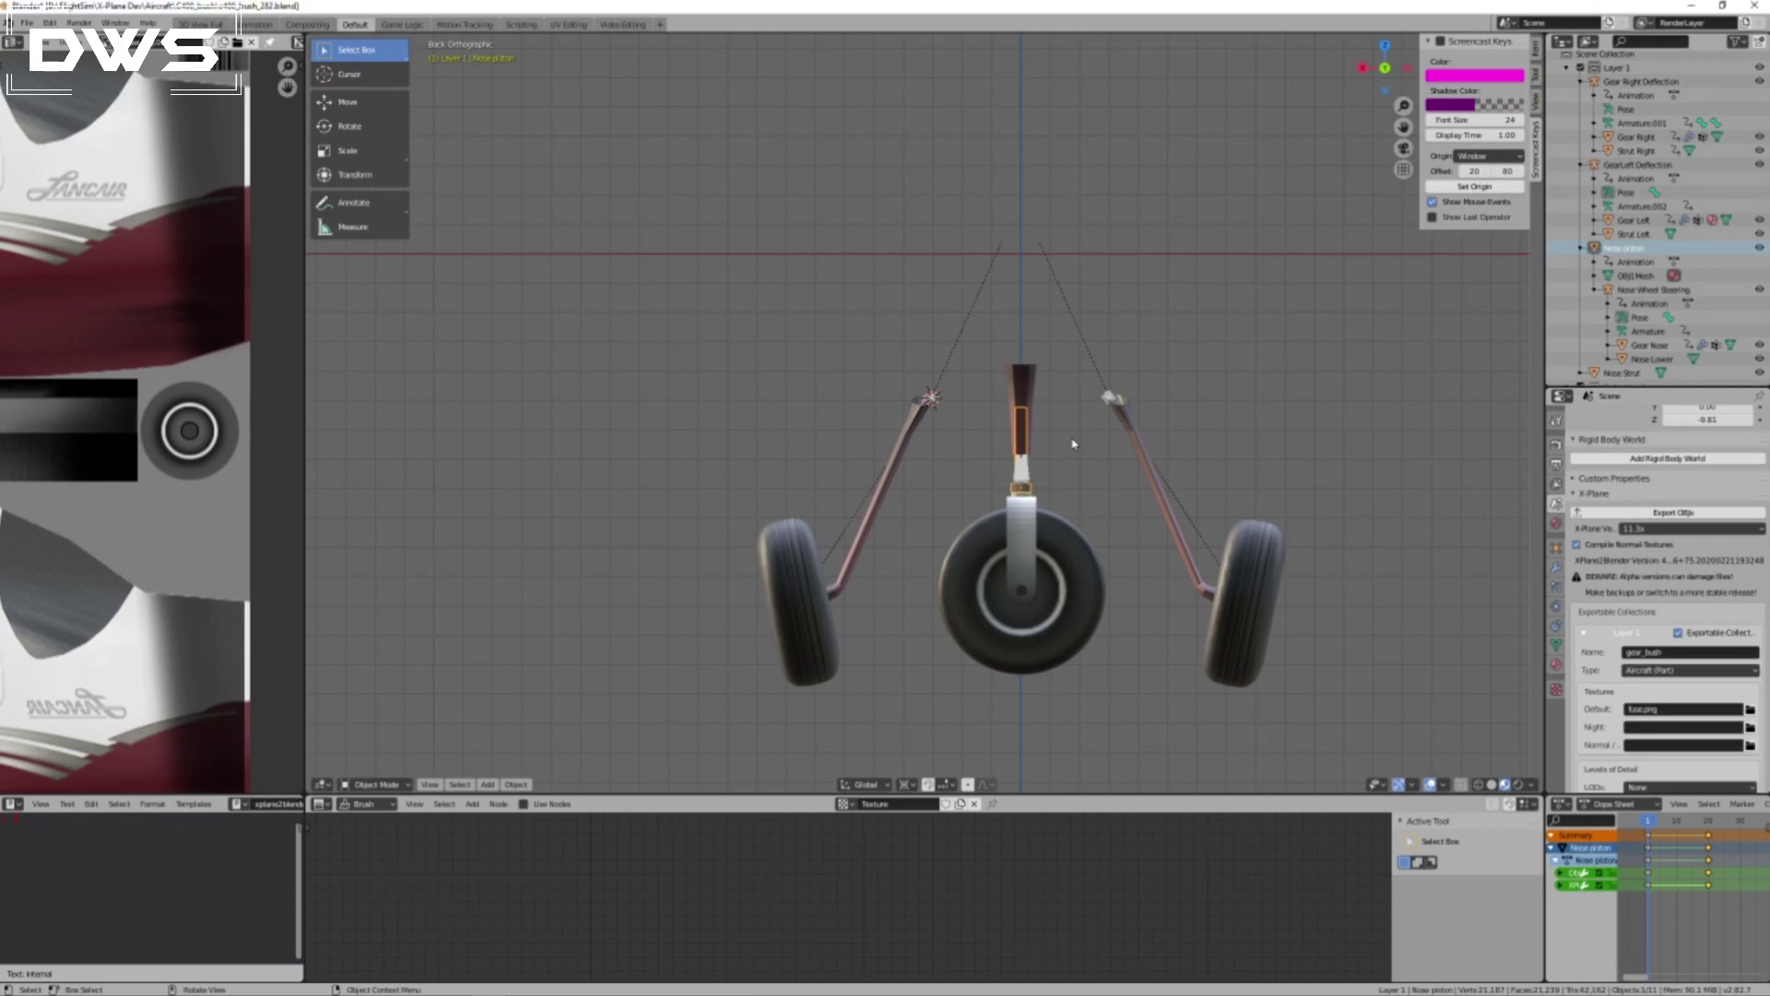
key(g)
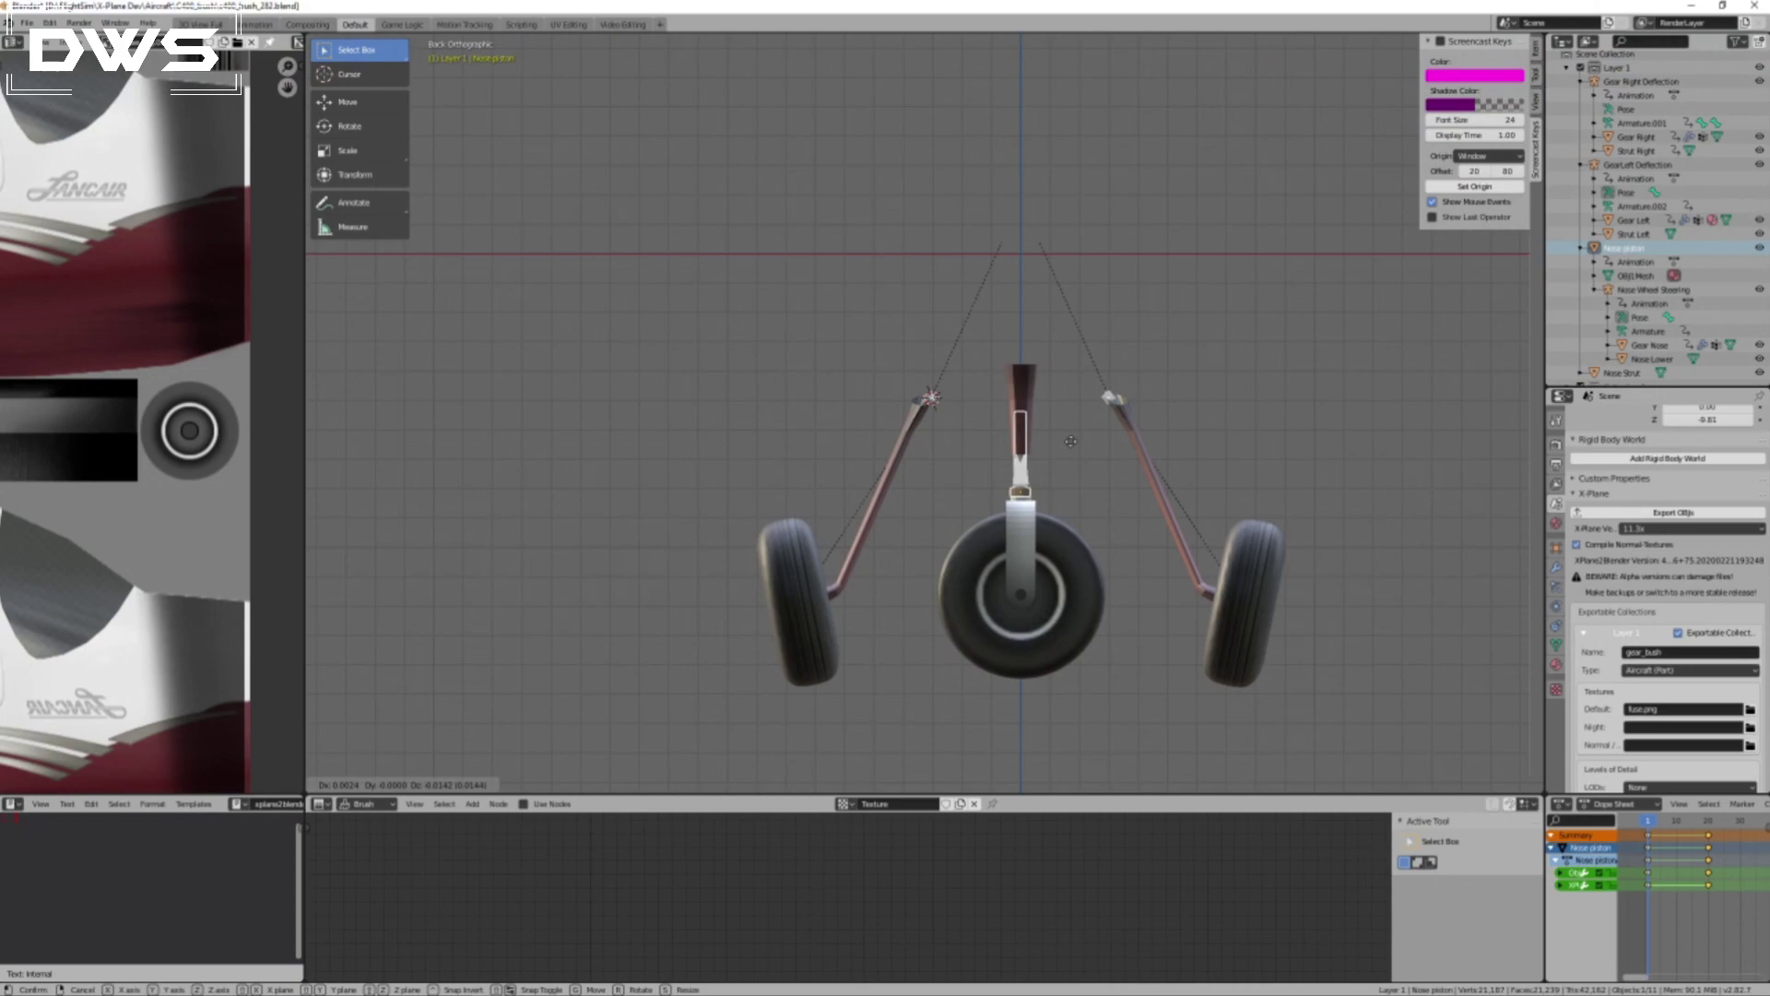
key(z)
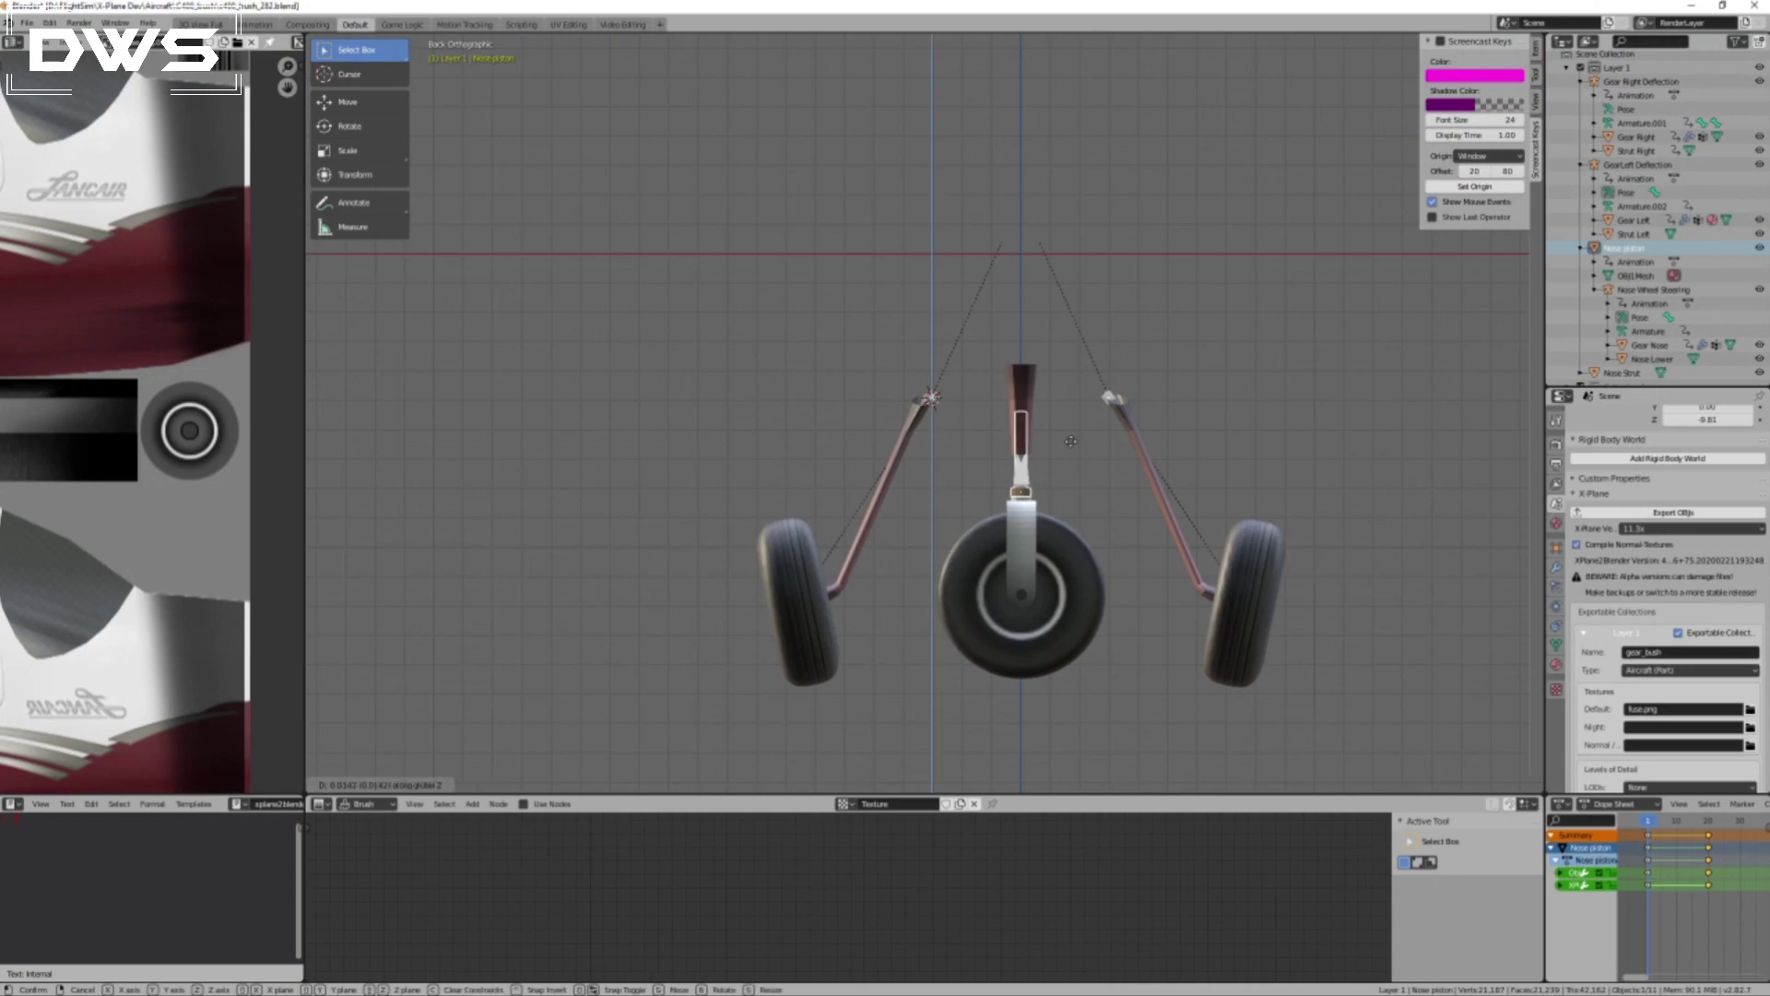
click(1071, 444)
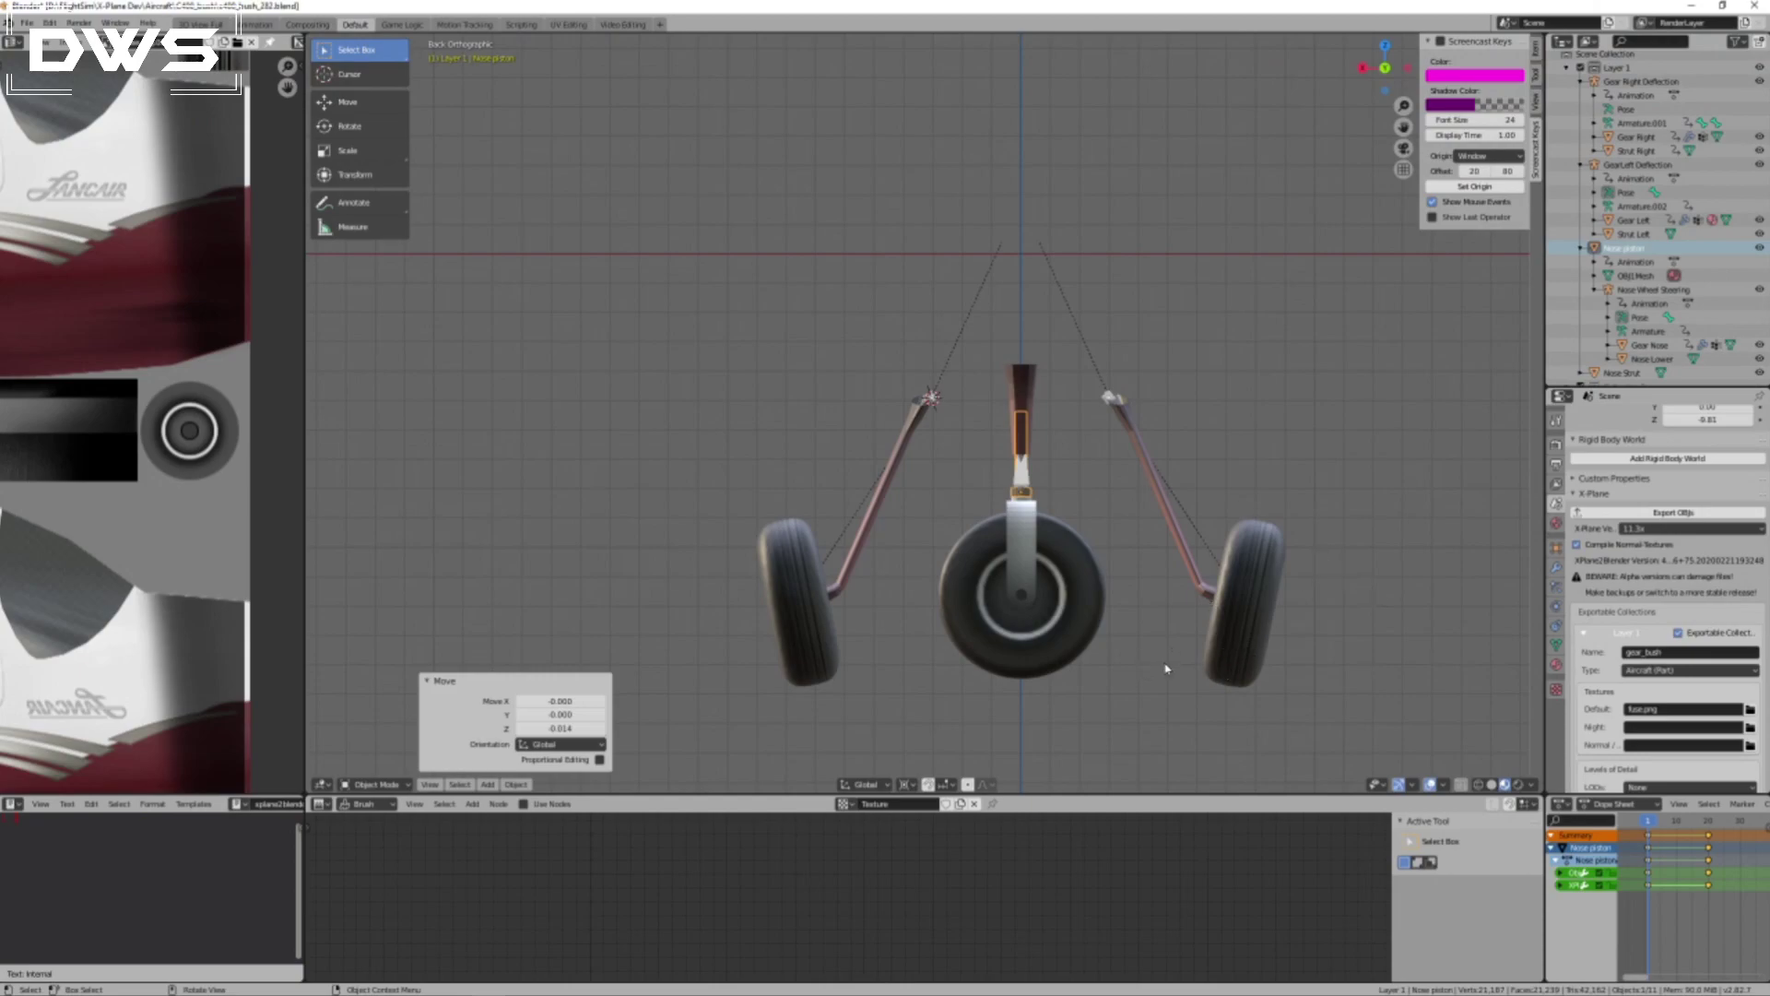
click(531, 785)
key(i)
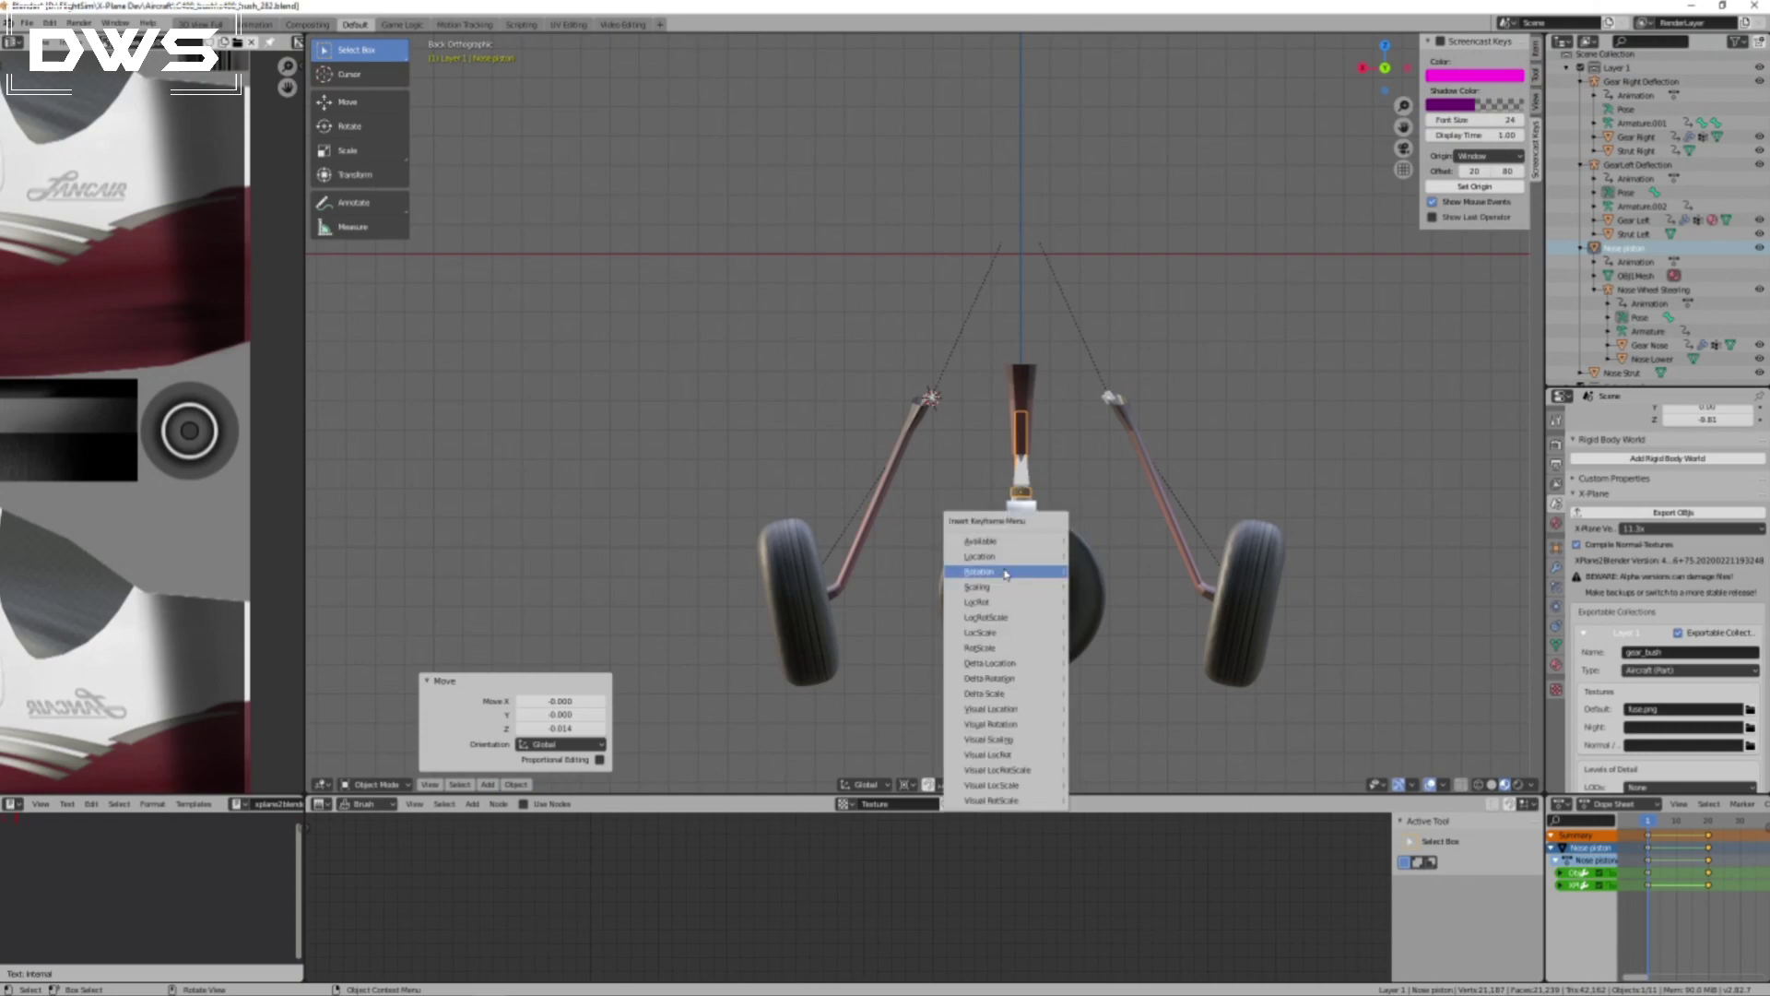
click(1003, 560)
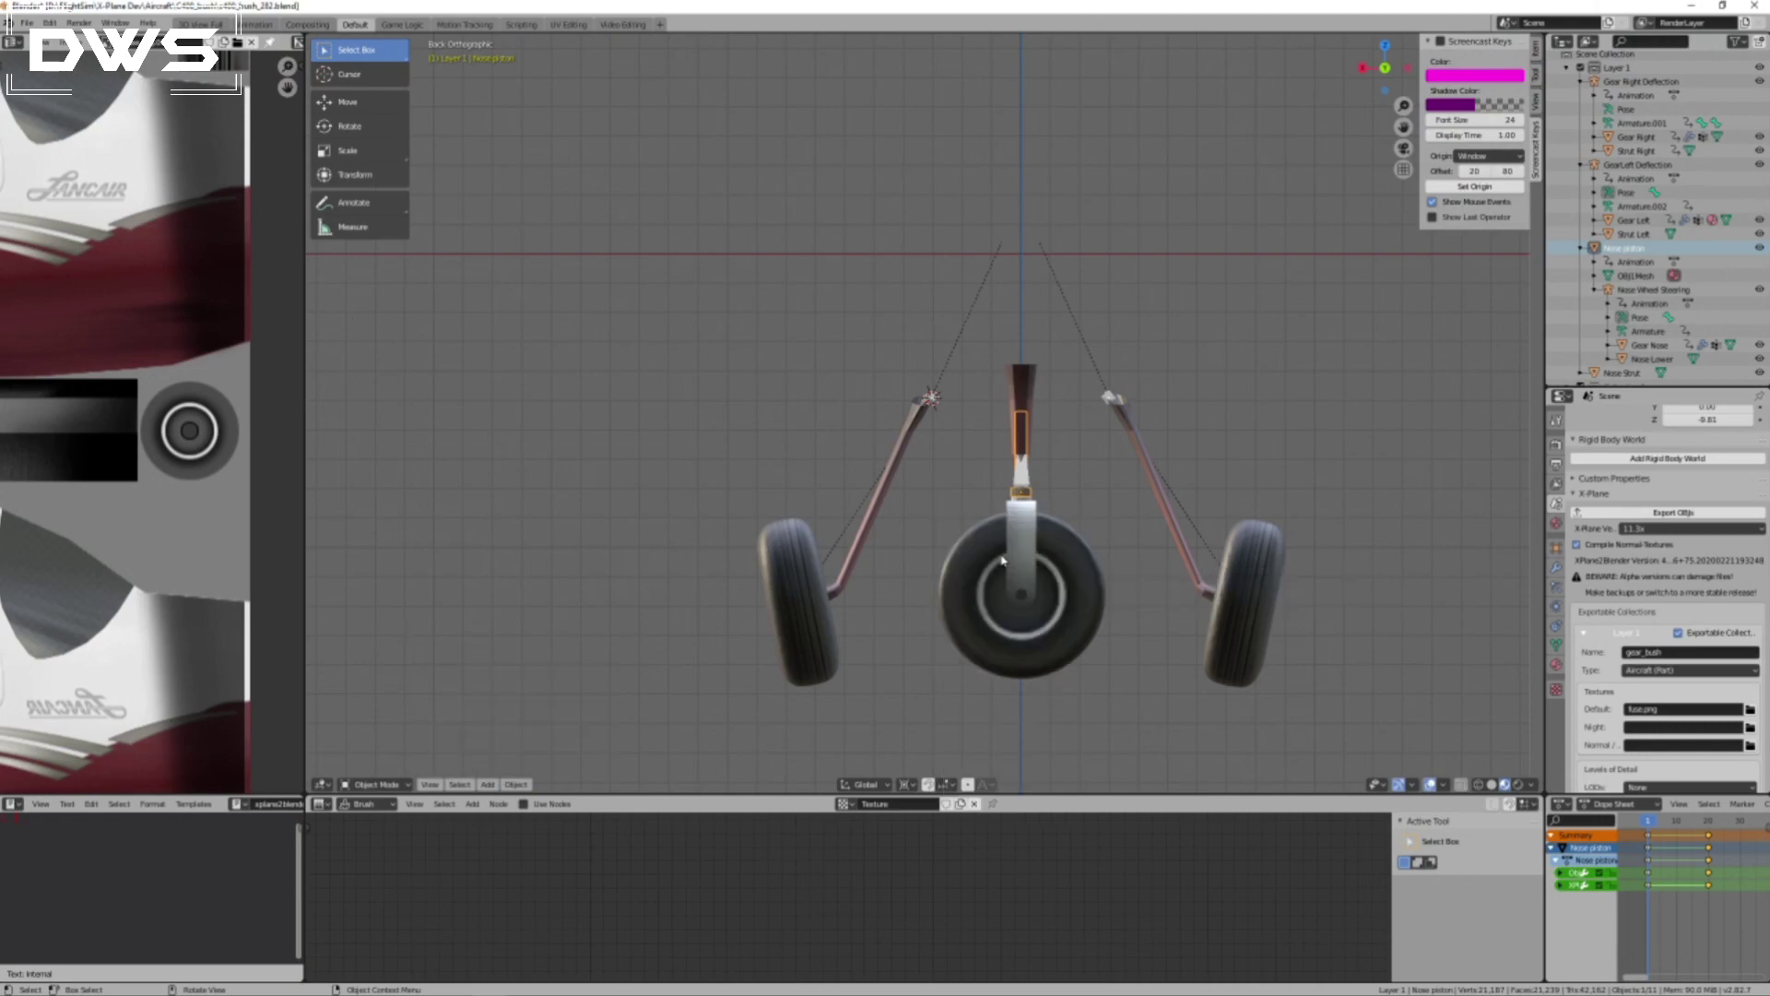
At frame 20, lower the nose piston about 0.024 along global Z and compare the bottoms of the wheels.
drag(1651, 822, 1709, 827)
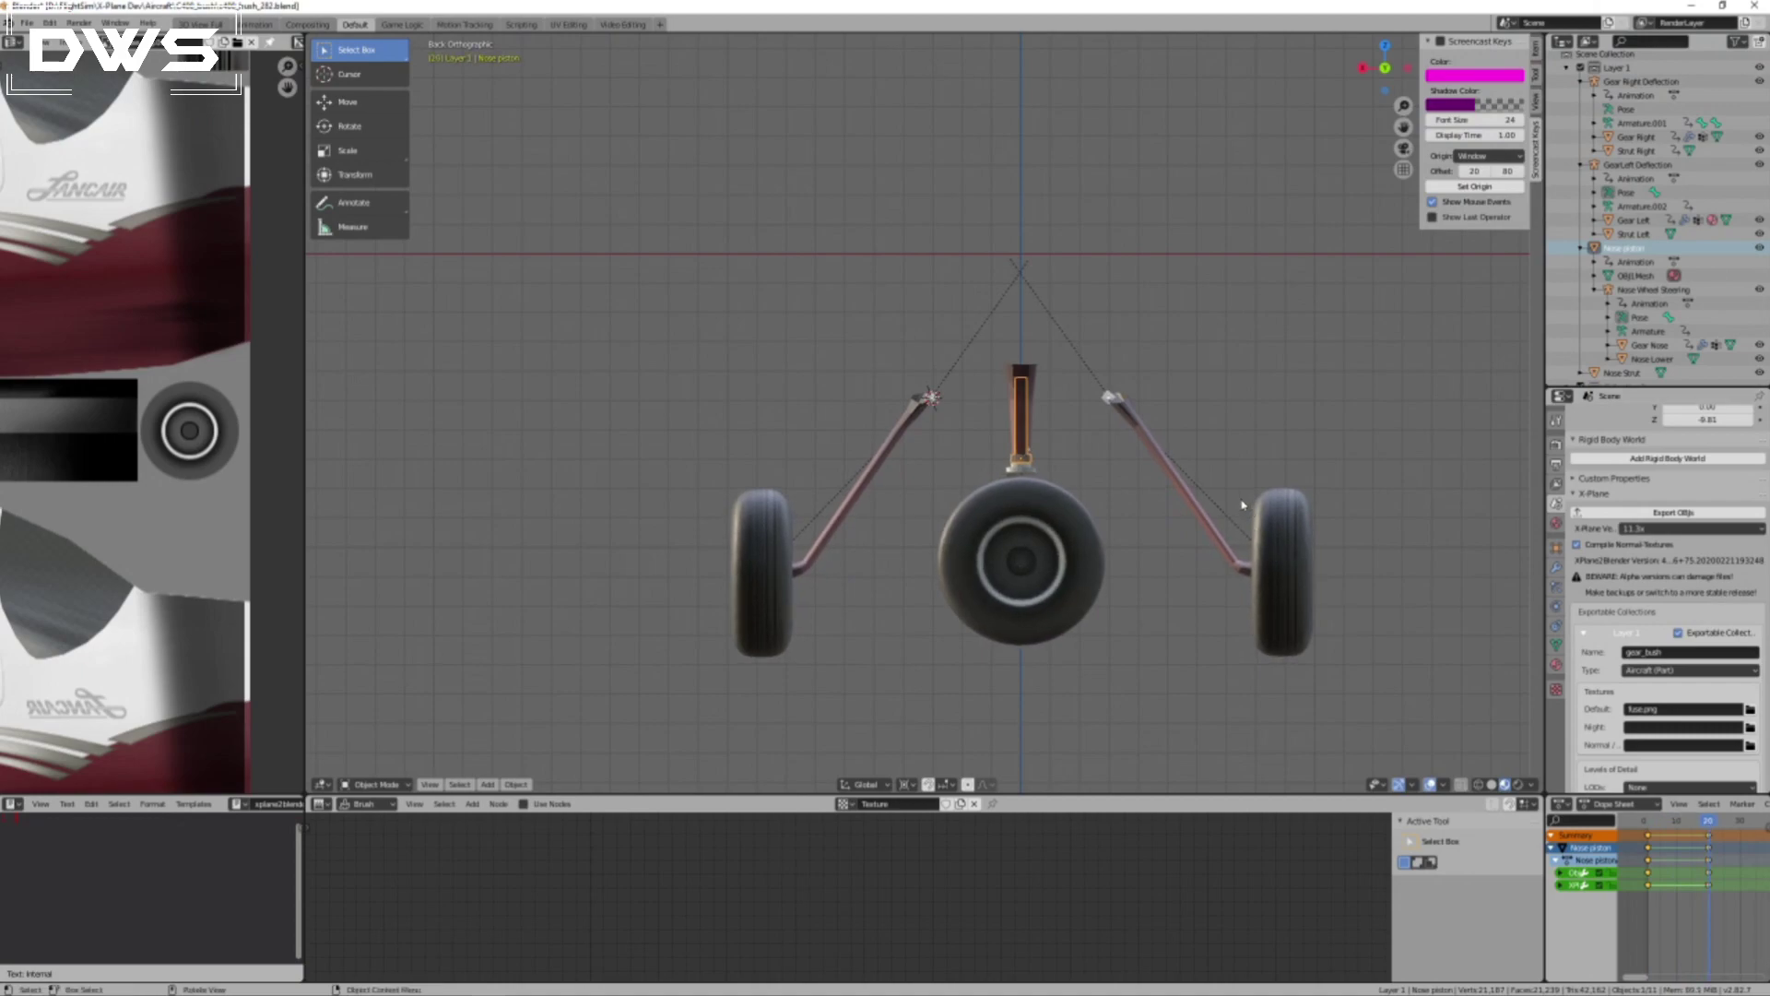
key(g)
key(z)
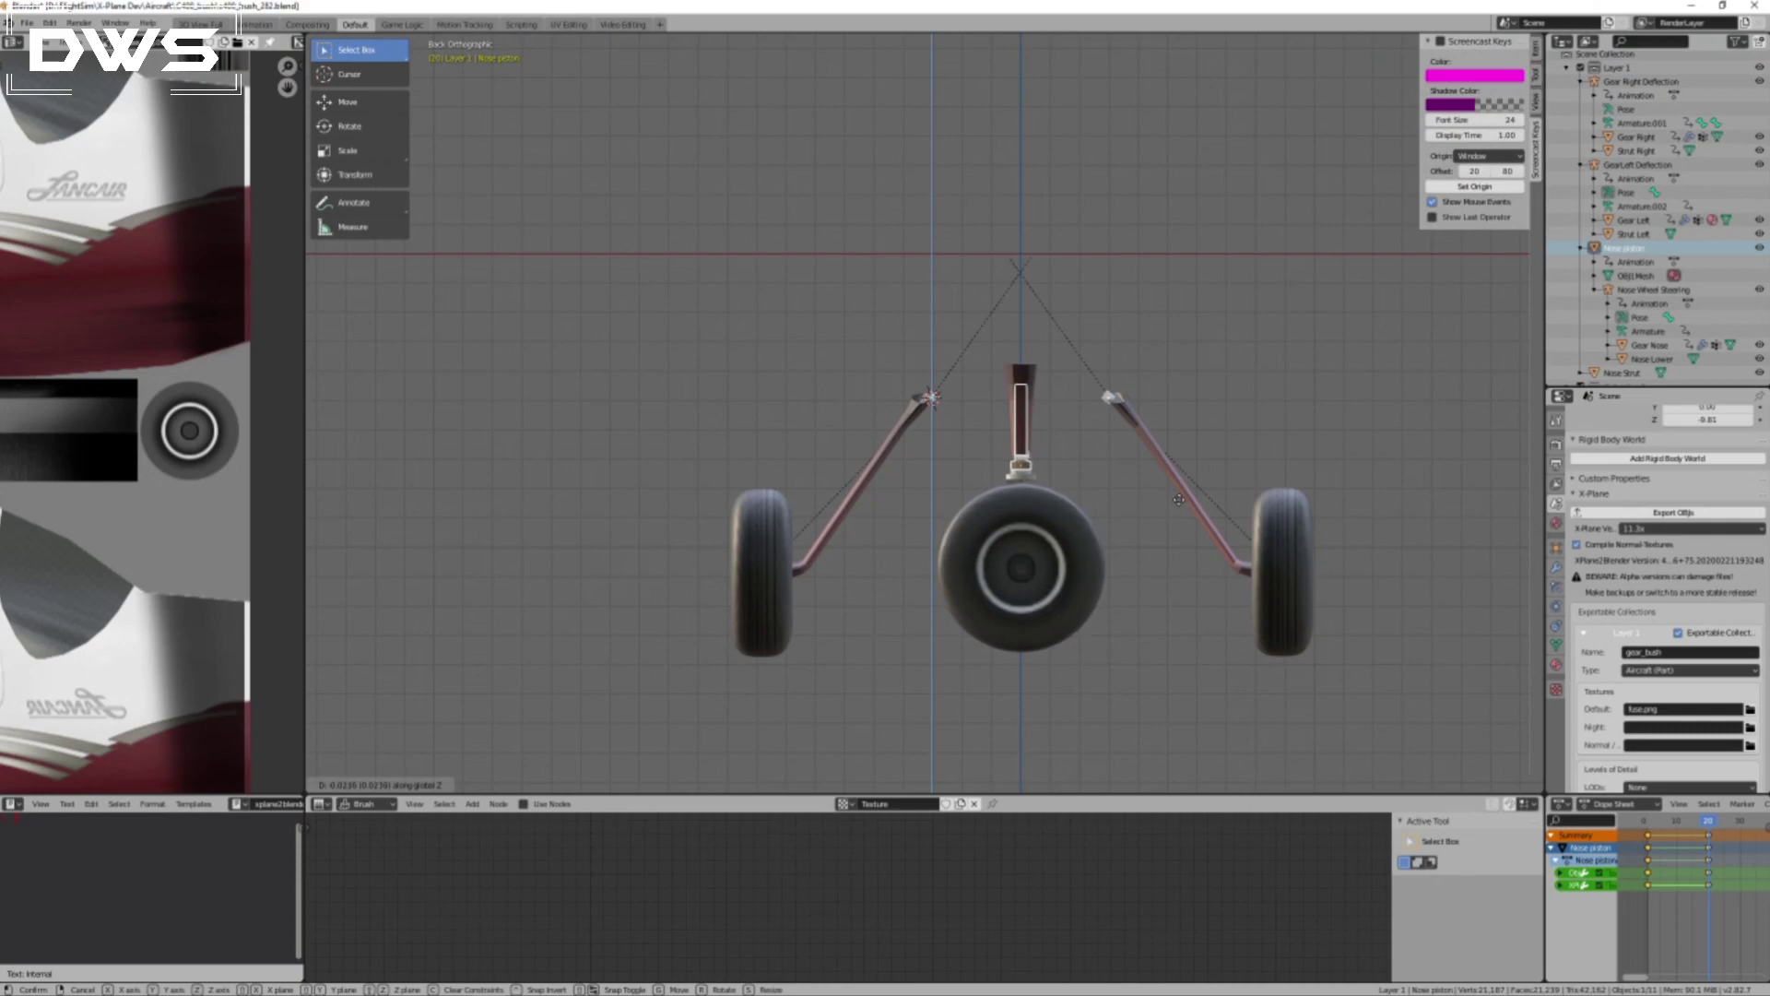
click(1179, 499)
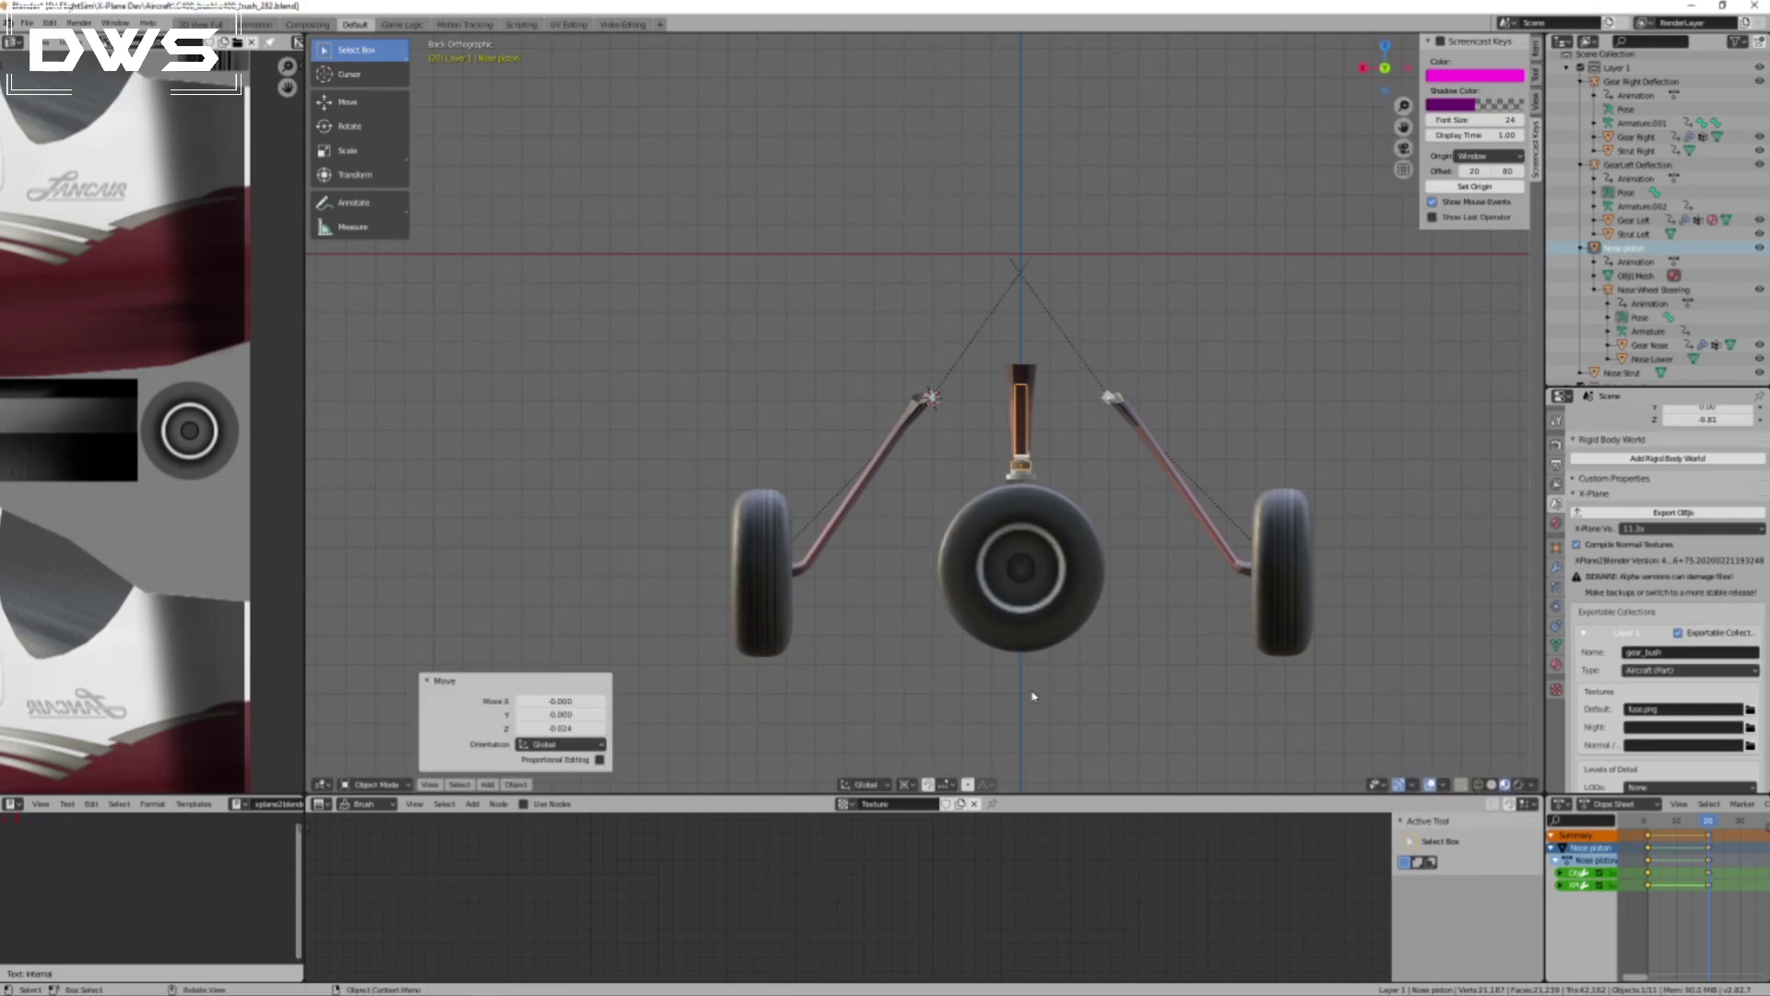
scroll(1045, 704, up, 3)
shift+middle_drag(1233, 621, 1081, 240)
scroll(1080, 357, up, 1)
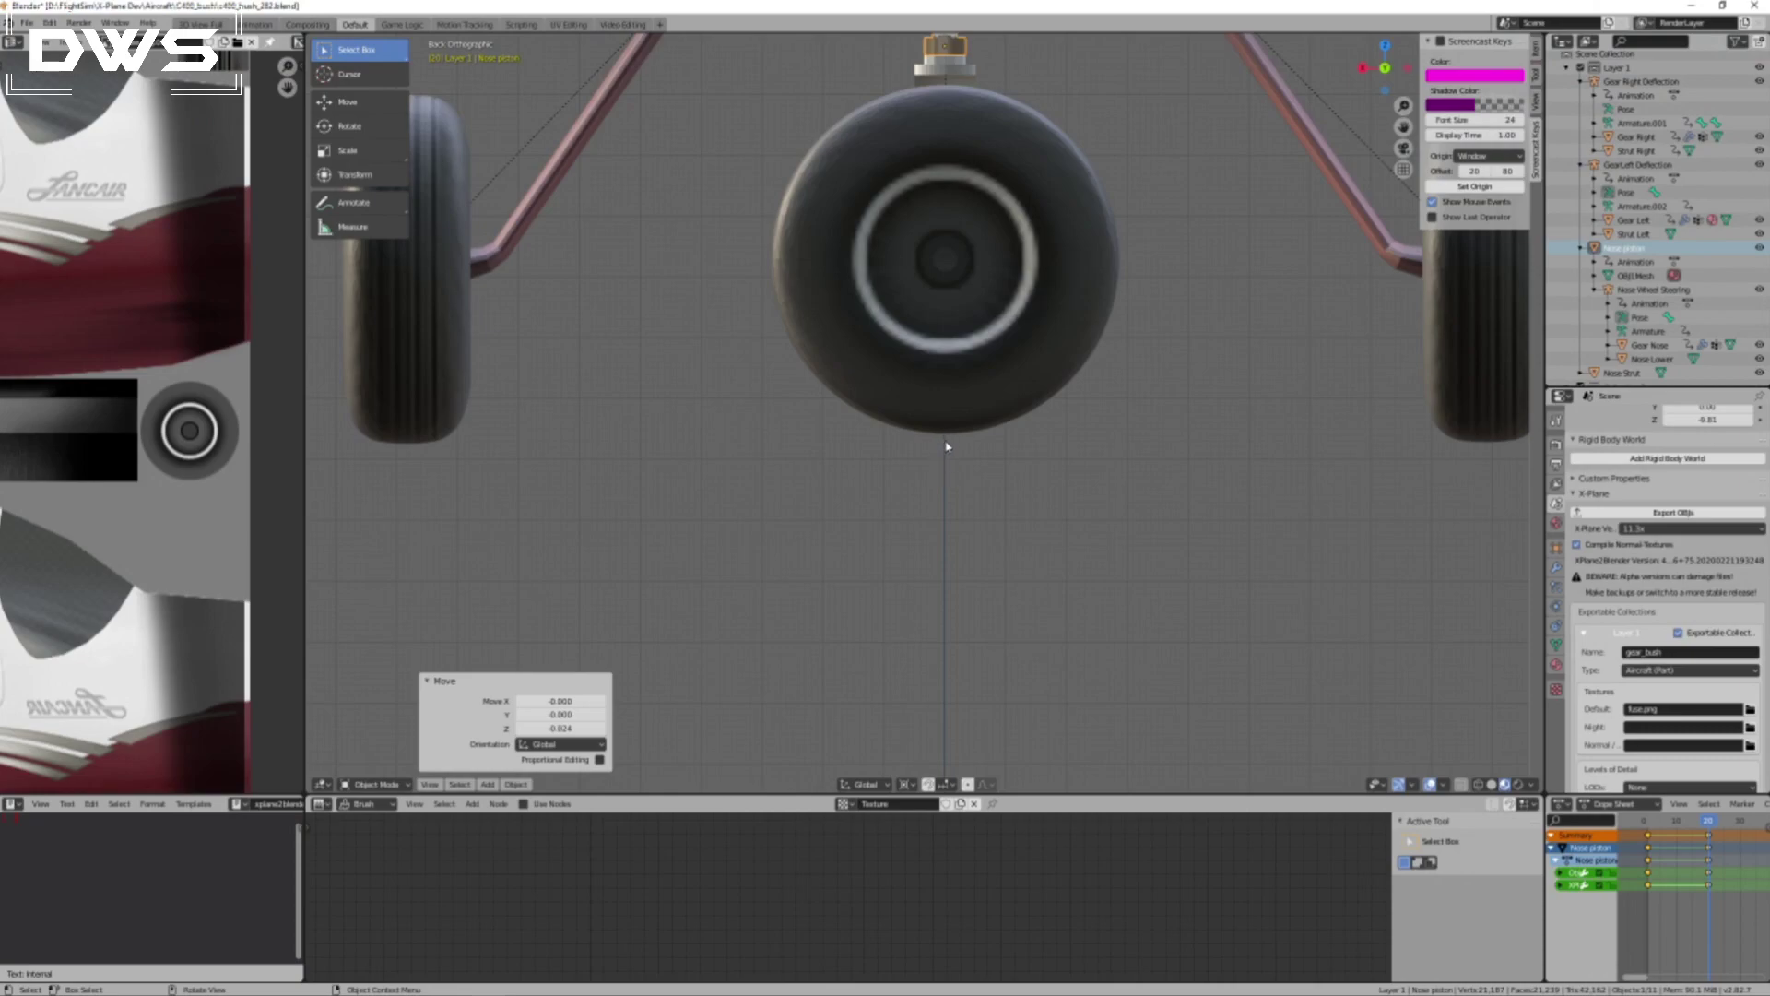
At frame 20, lower the nose piston about 0.027 along global Z and insert a Location keyframe.
mouse_move(1712, 822)
mouse_down()
mouse_move(1691, 823)
mouse_move(1711, 828)
mouse_up()
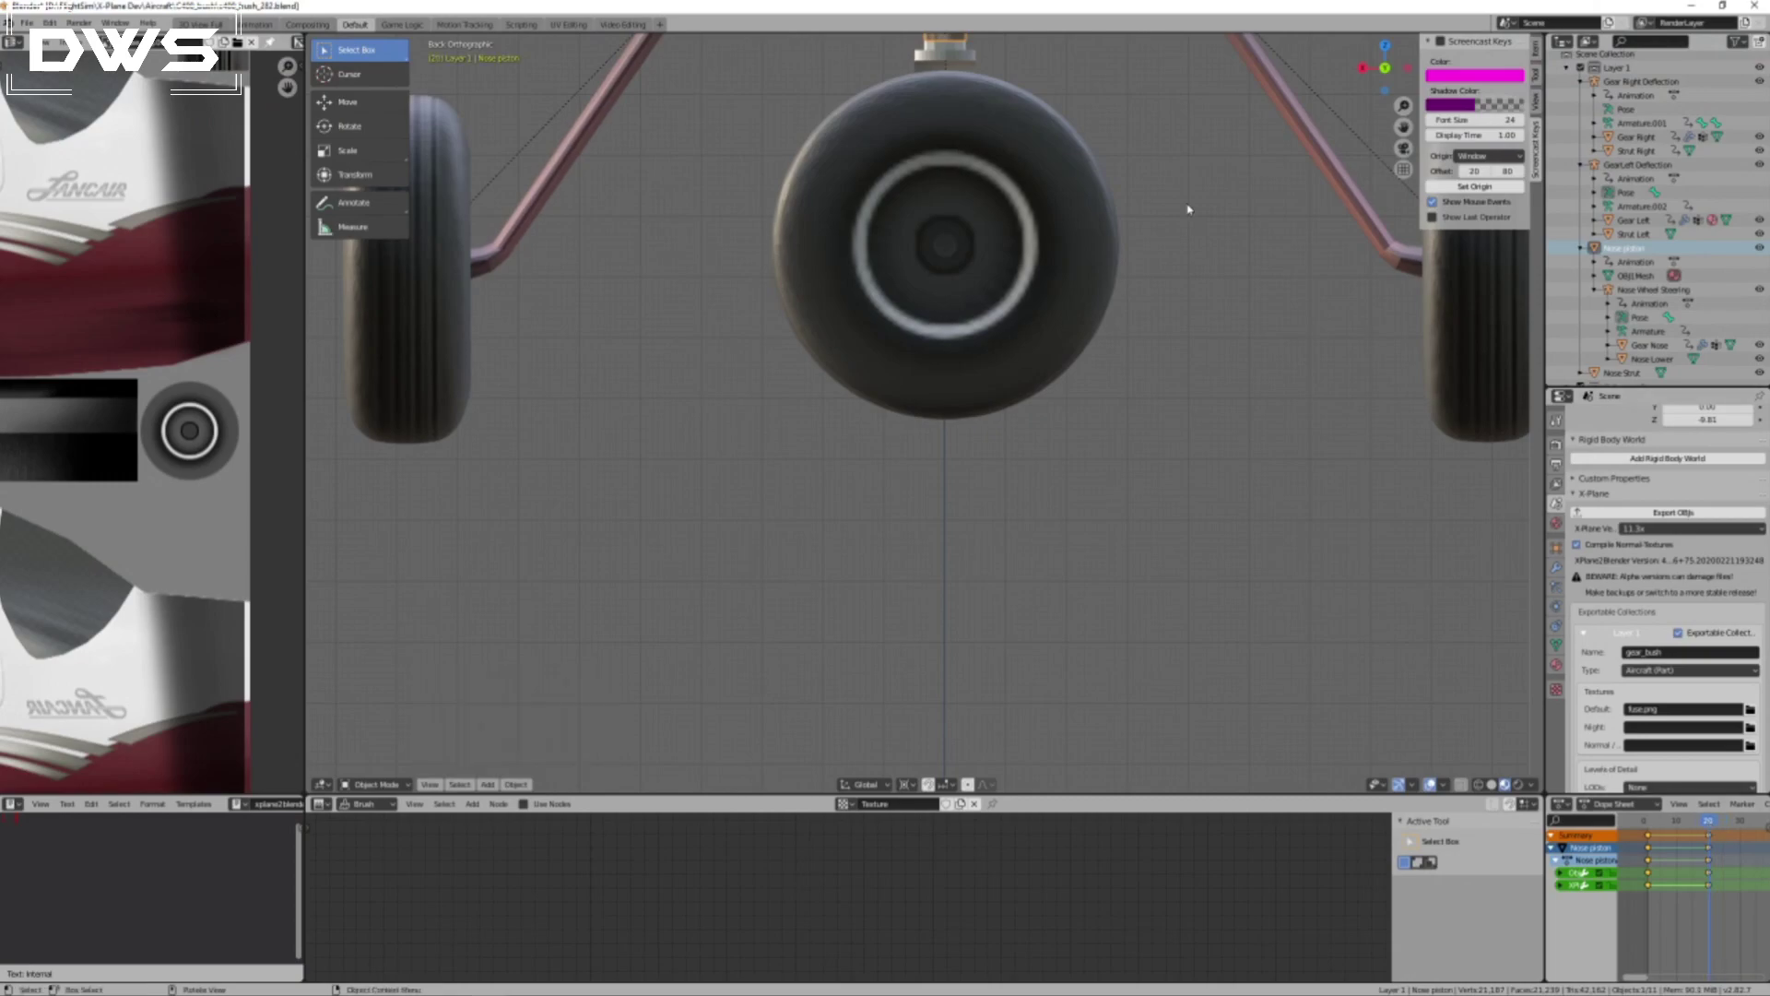
key(g)
key(z)
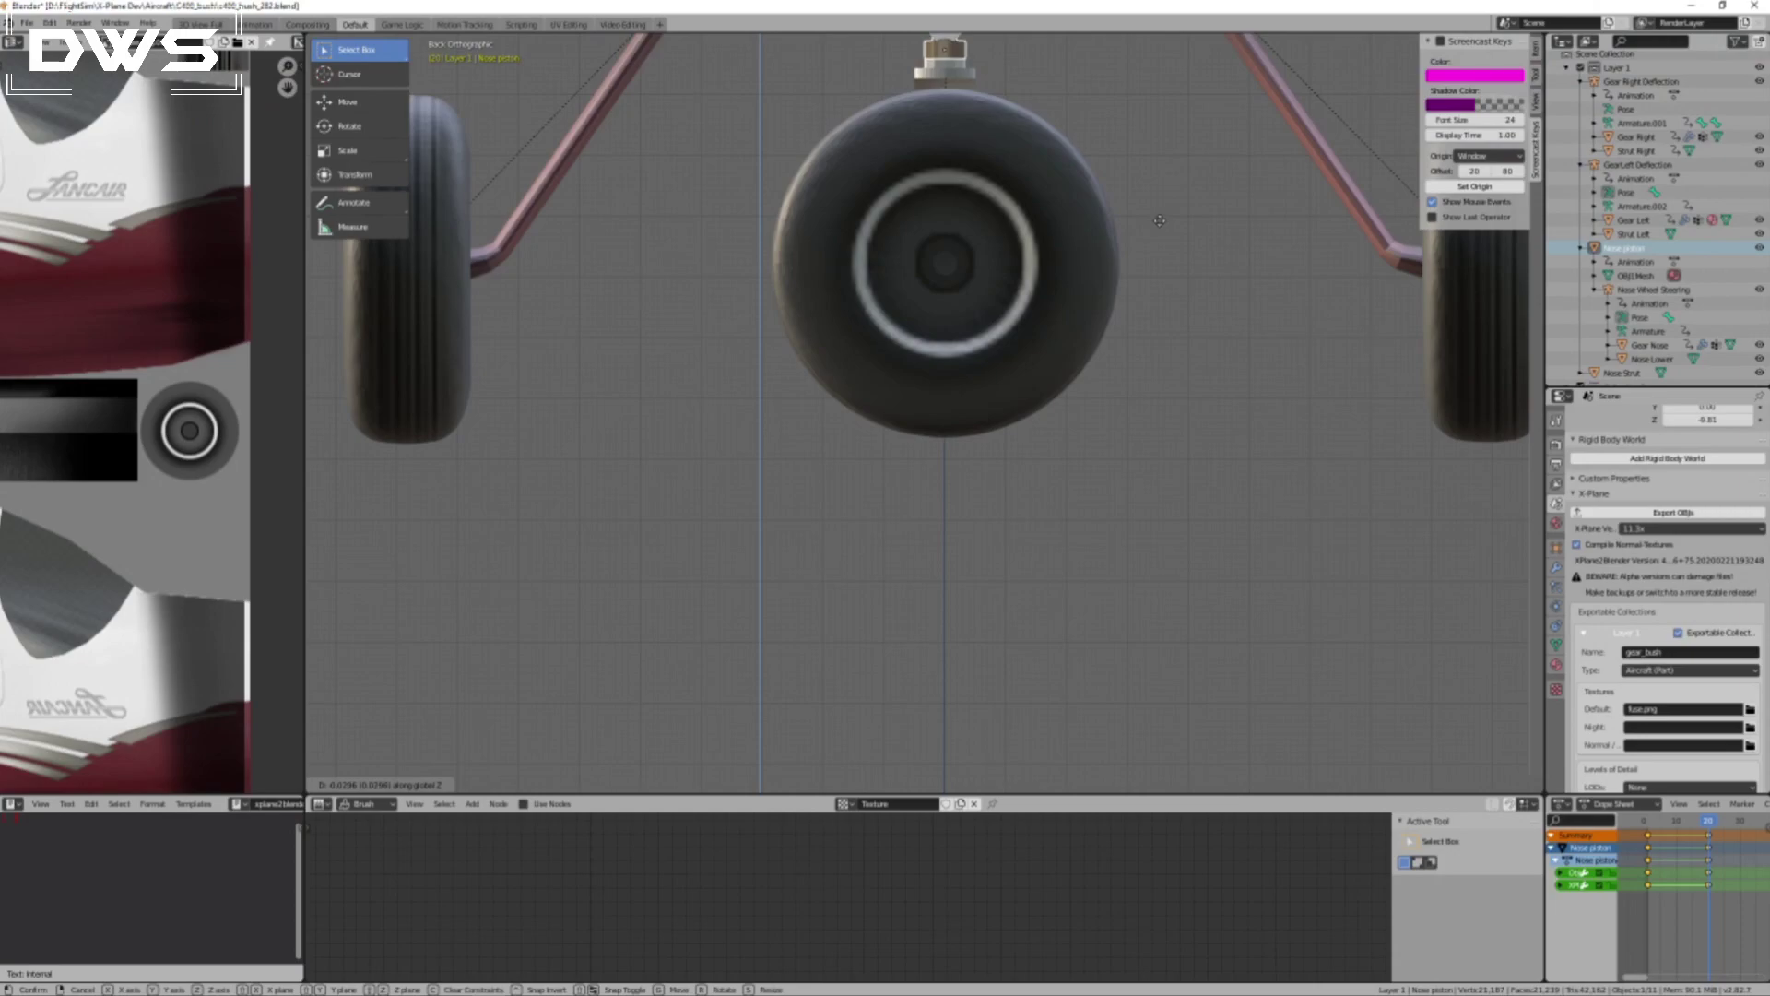
click(1159, 218)
key(i)
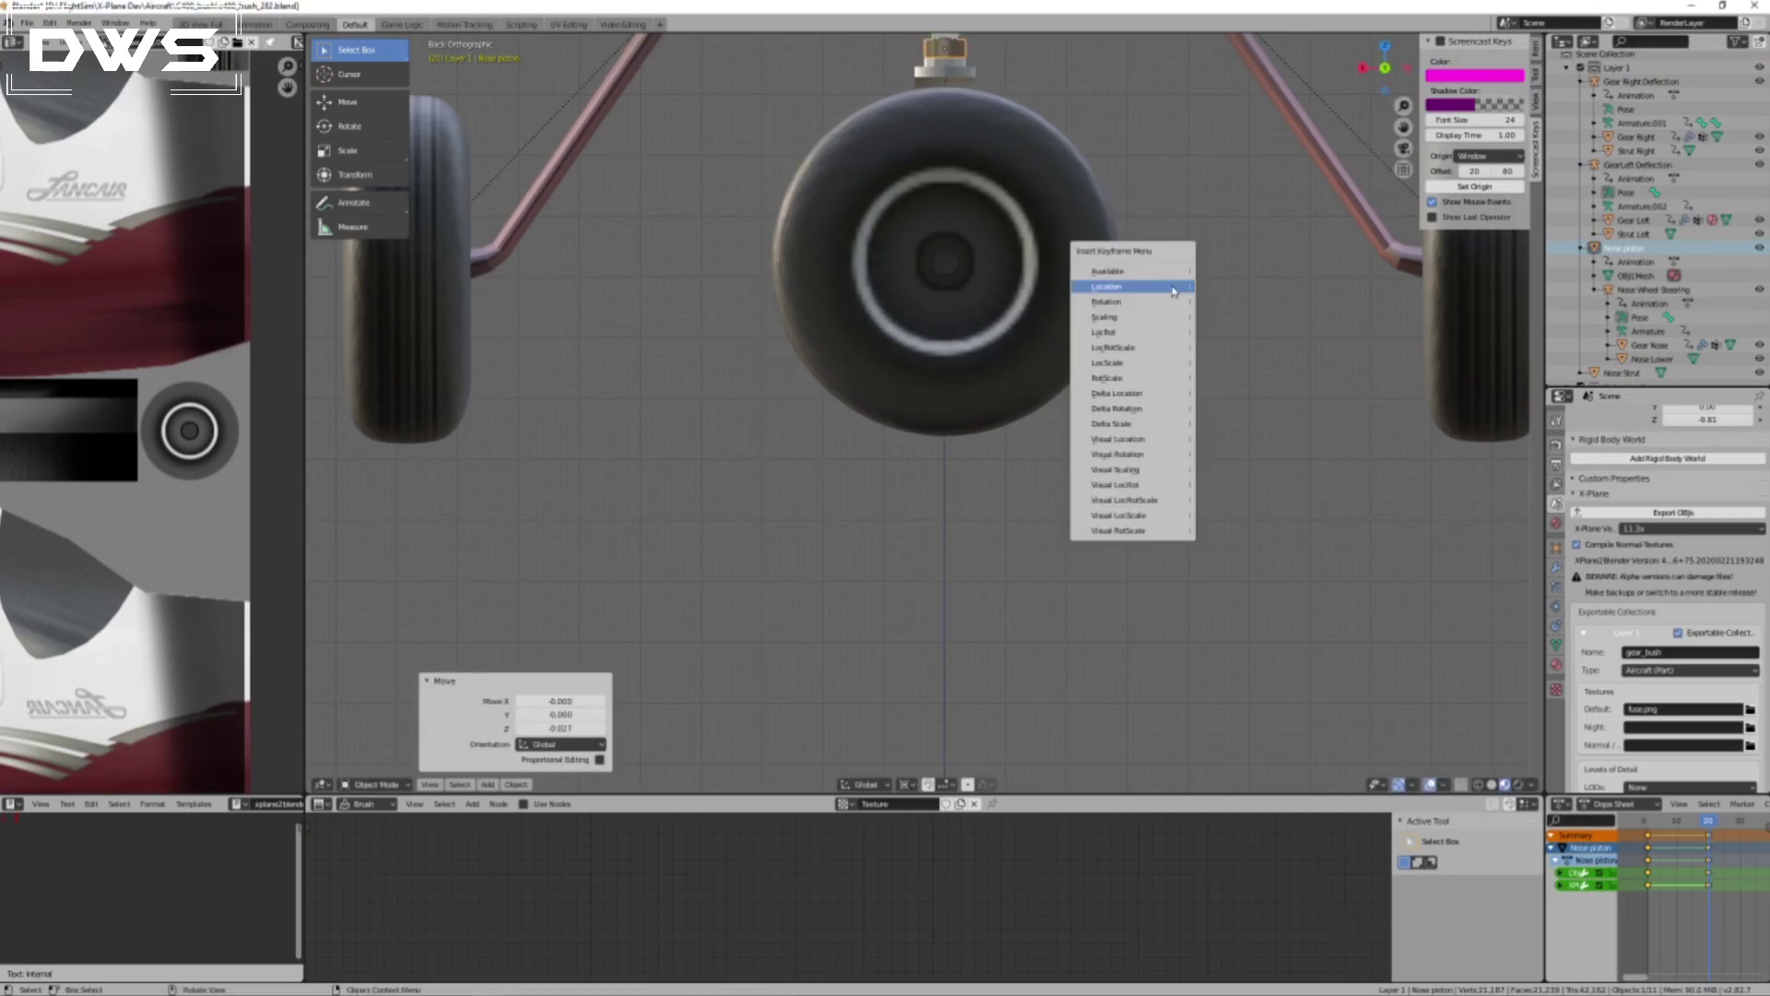
click(1167, 287)
At the first keyframe, lower the nose piston slightly, insert a Location keyframe and scrub the timeline to compare the wheels.
click(1700, 822)
drag(1699, 823, 1650, 828)
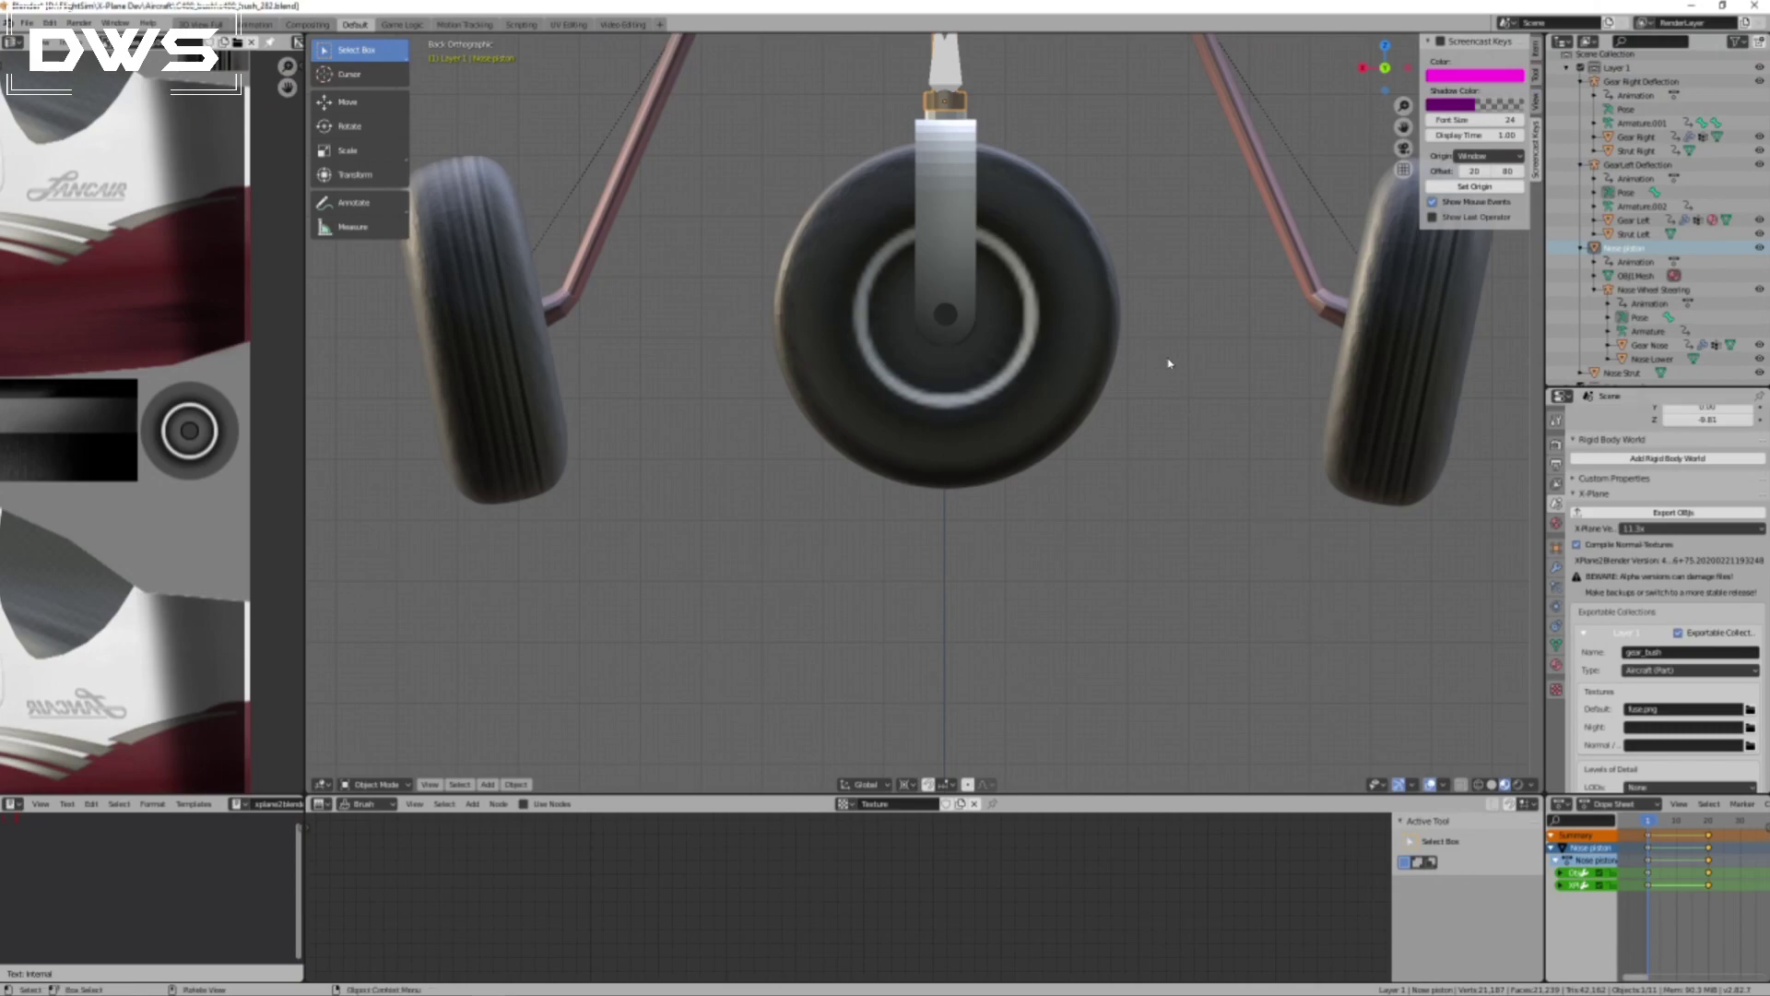
key(g)
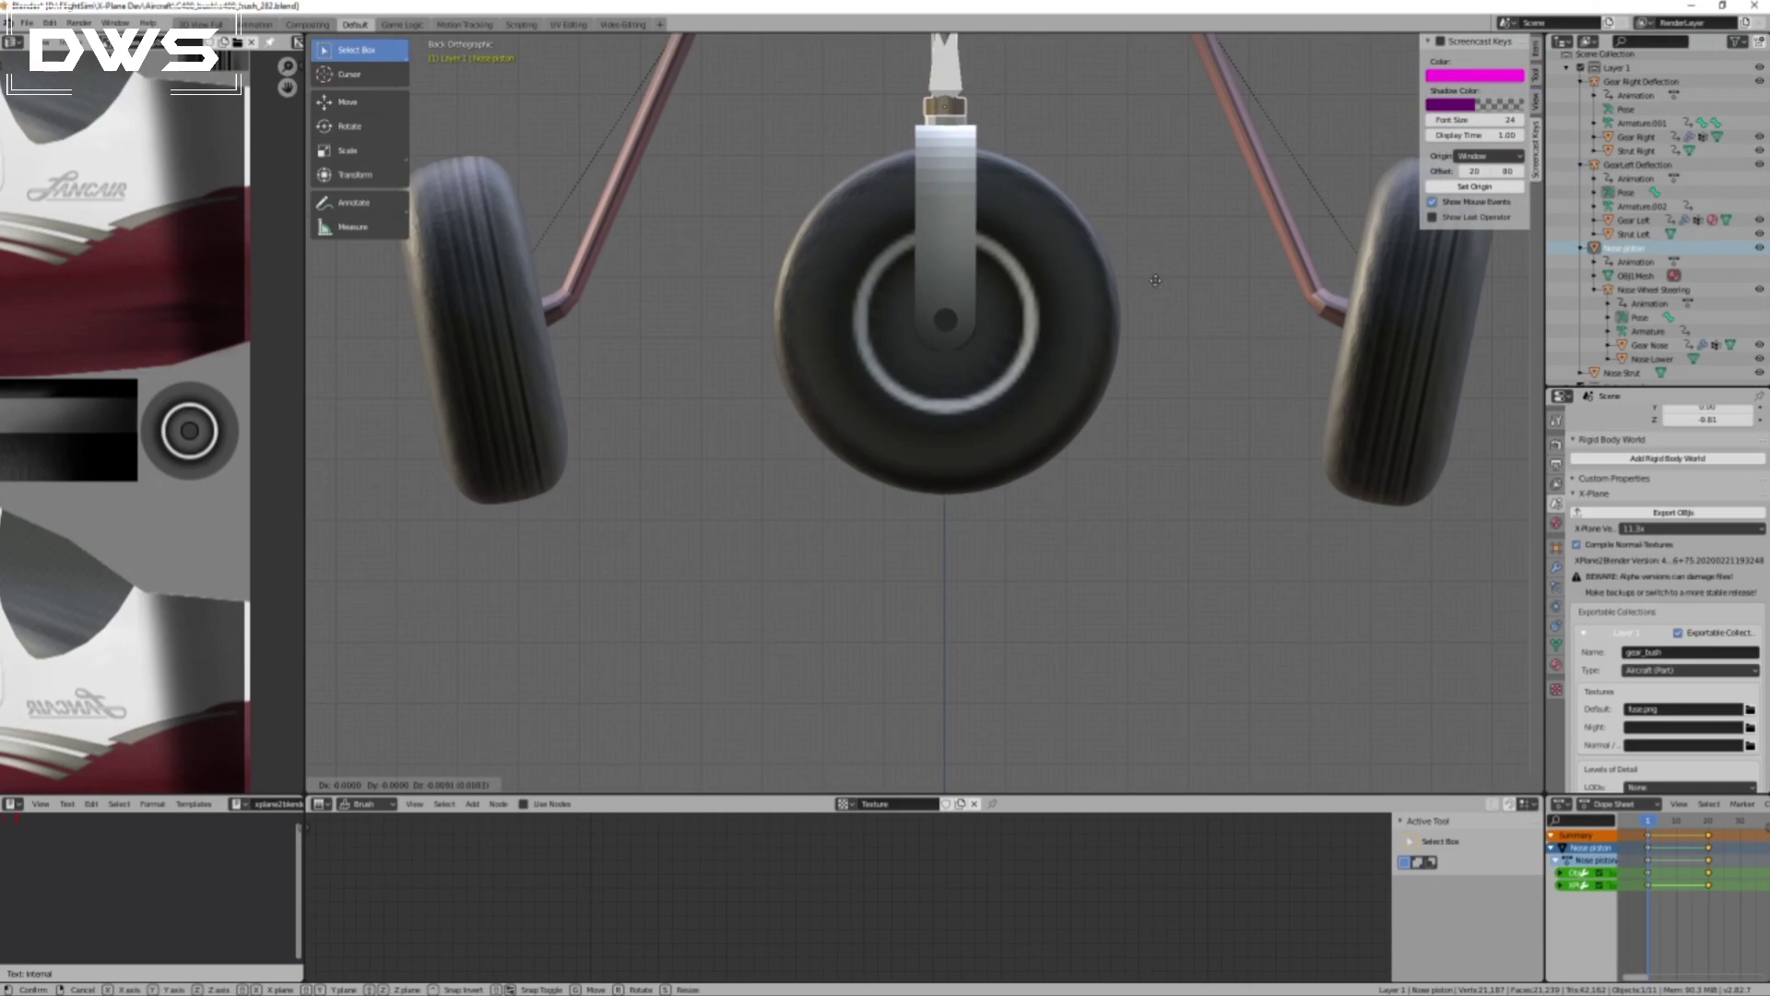
click(1156, 279)
right_click(1183, 381)
click(1181, 379)
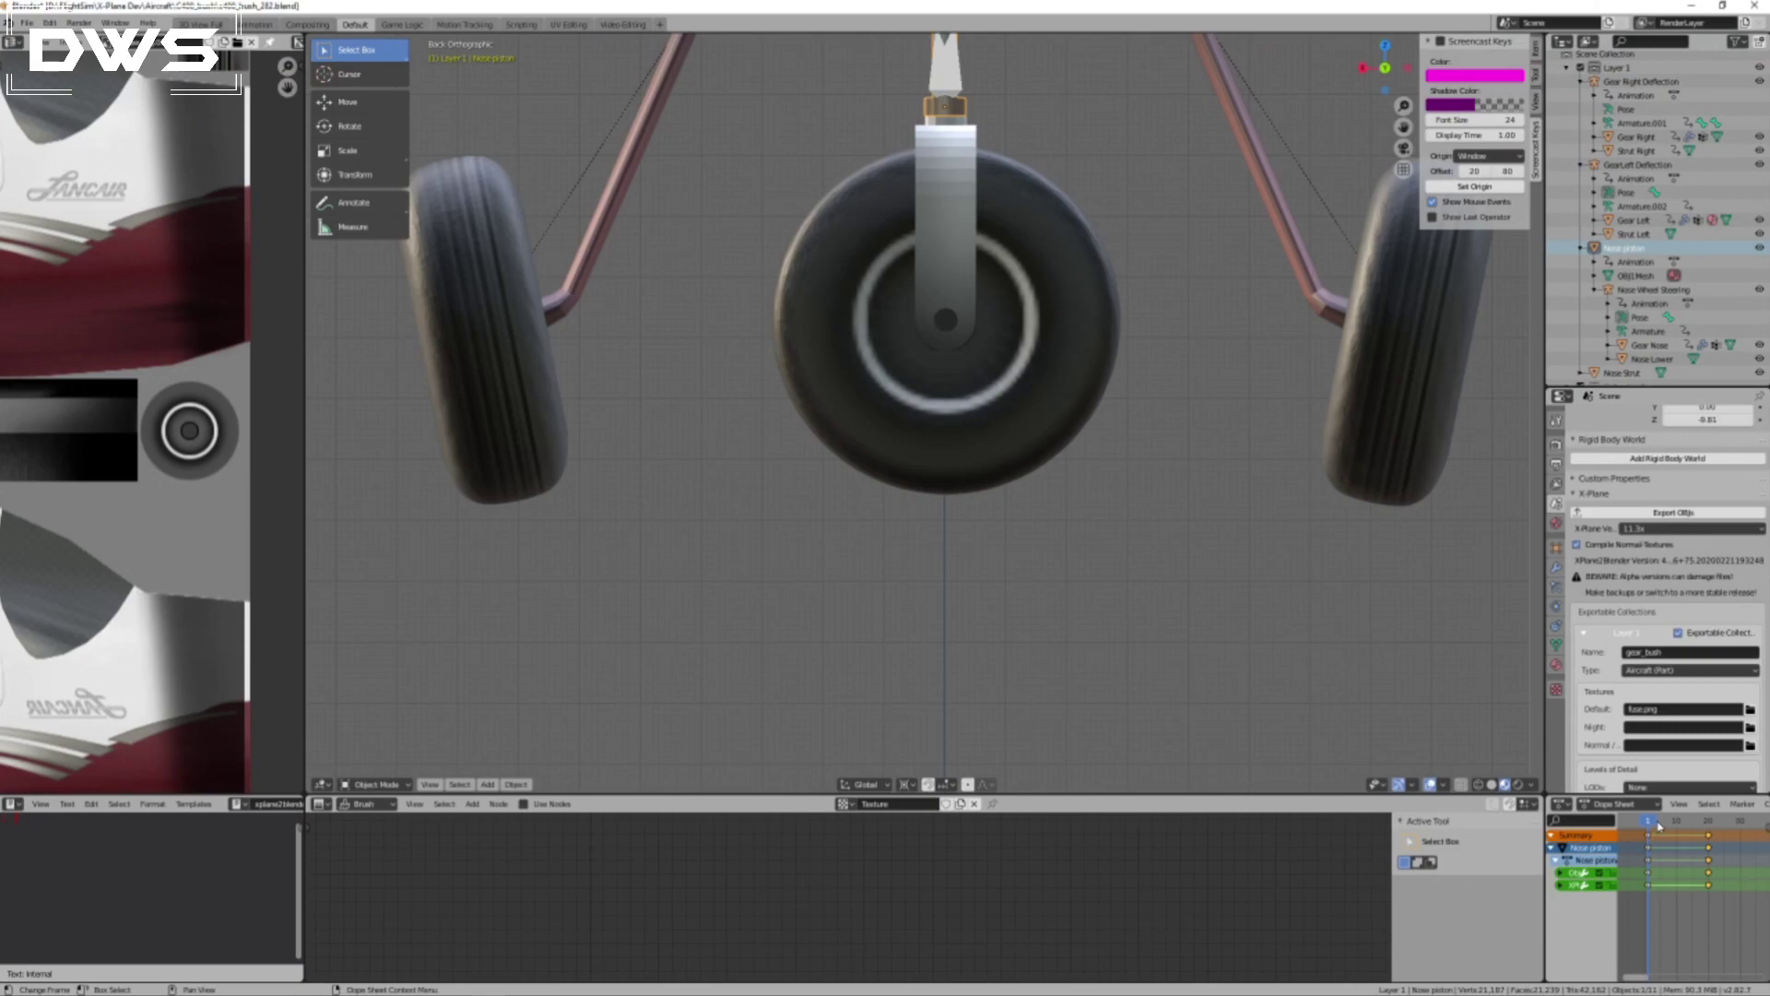
drag(1650, 820, 1695, 825)
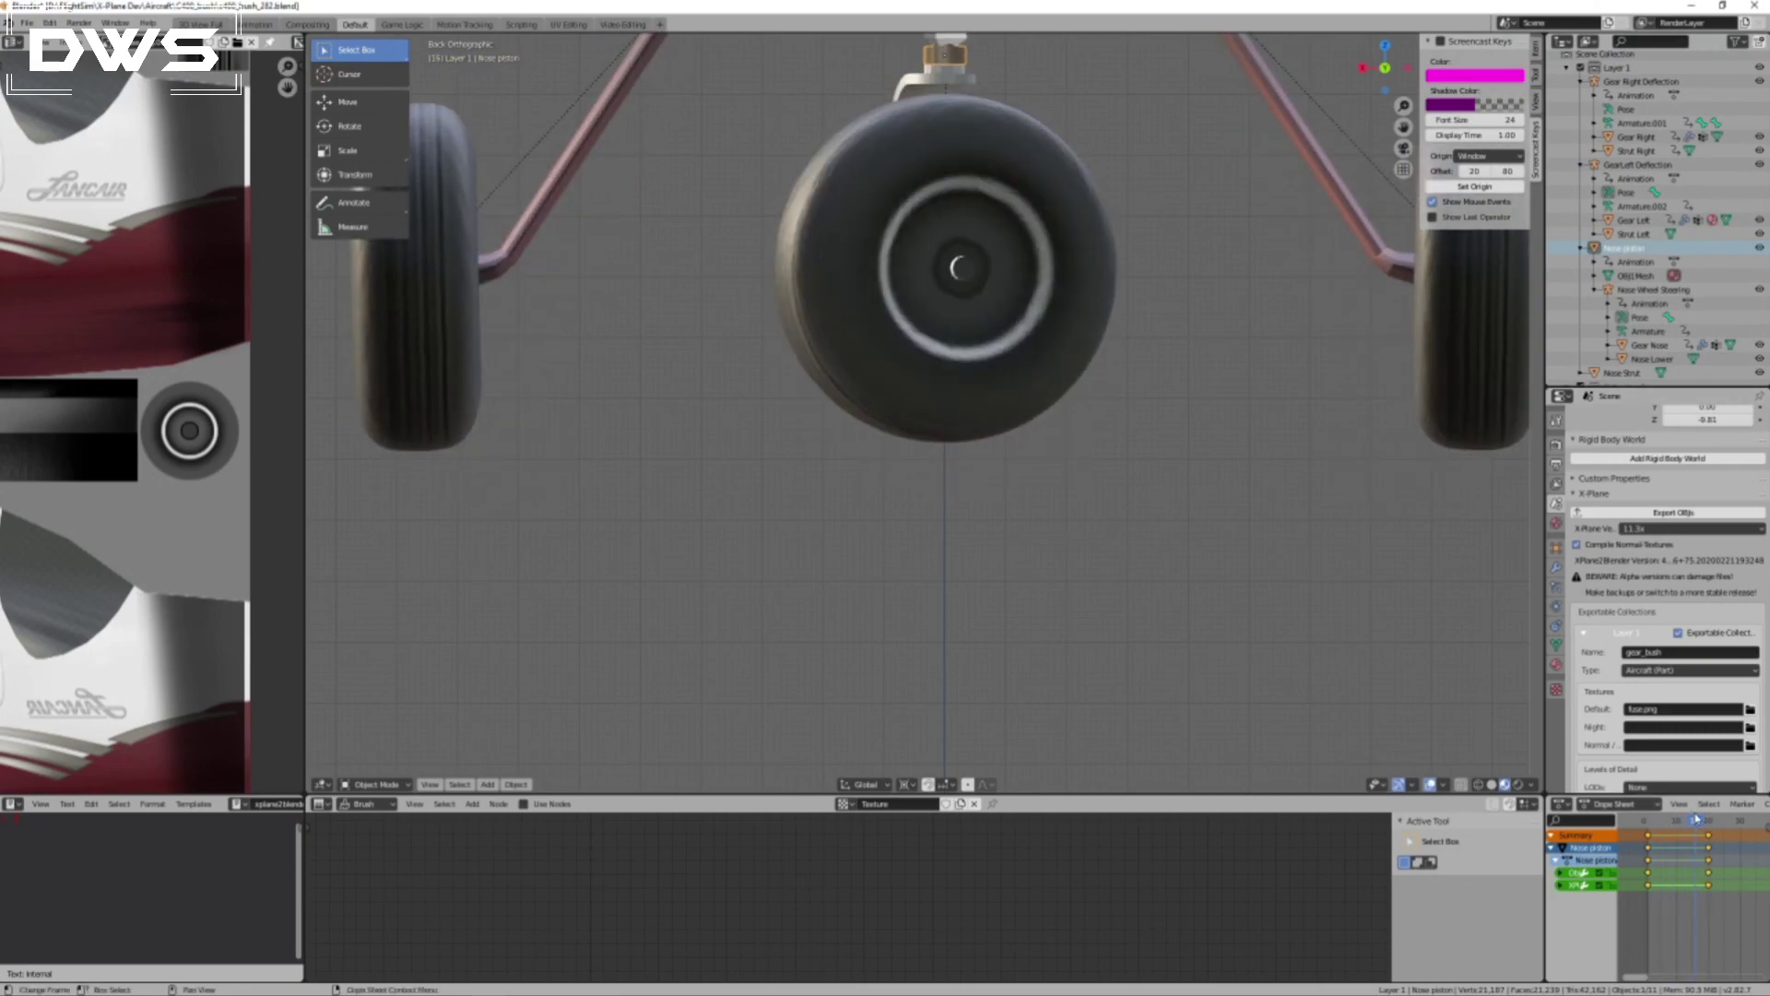
drag(1700, 823, 1650, 826)
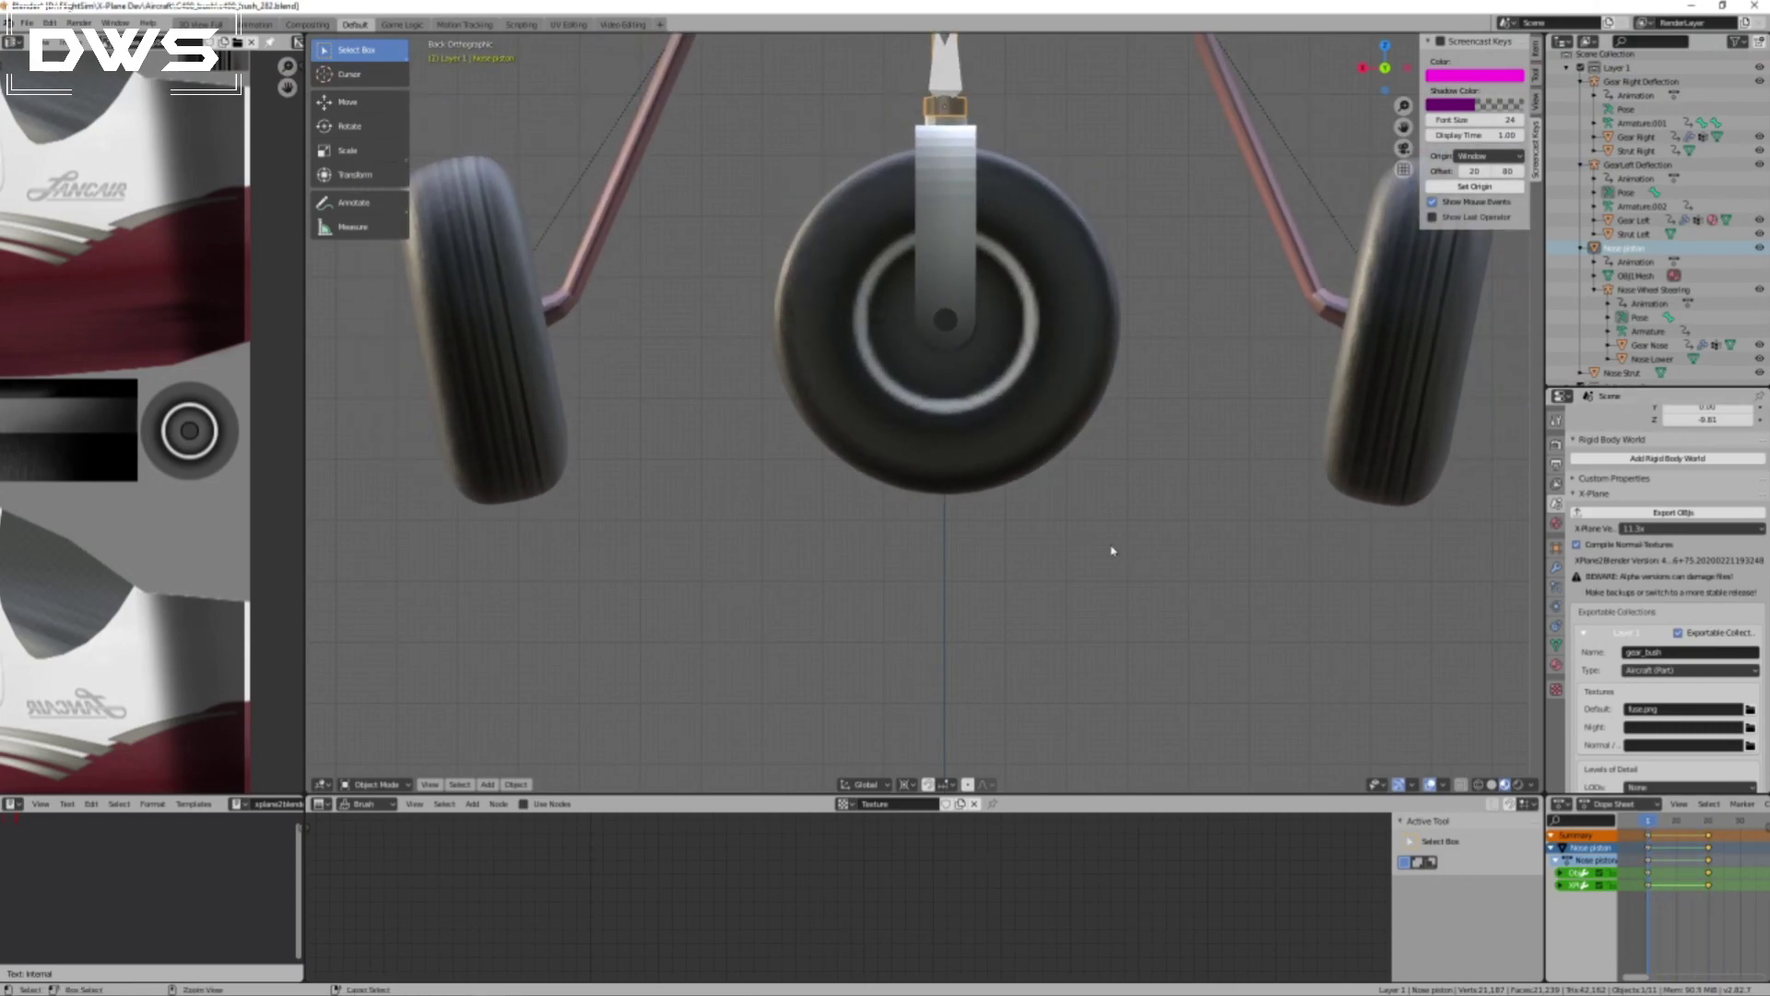
Save the Blender file and export the gear OBJ for X-Plane.
scroll(1060, 526, down, 4)
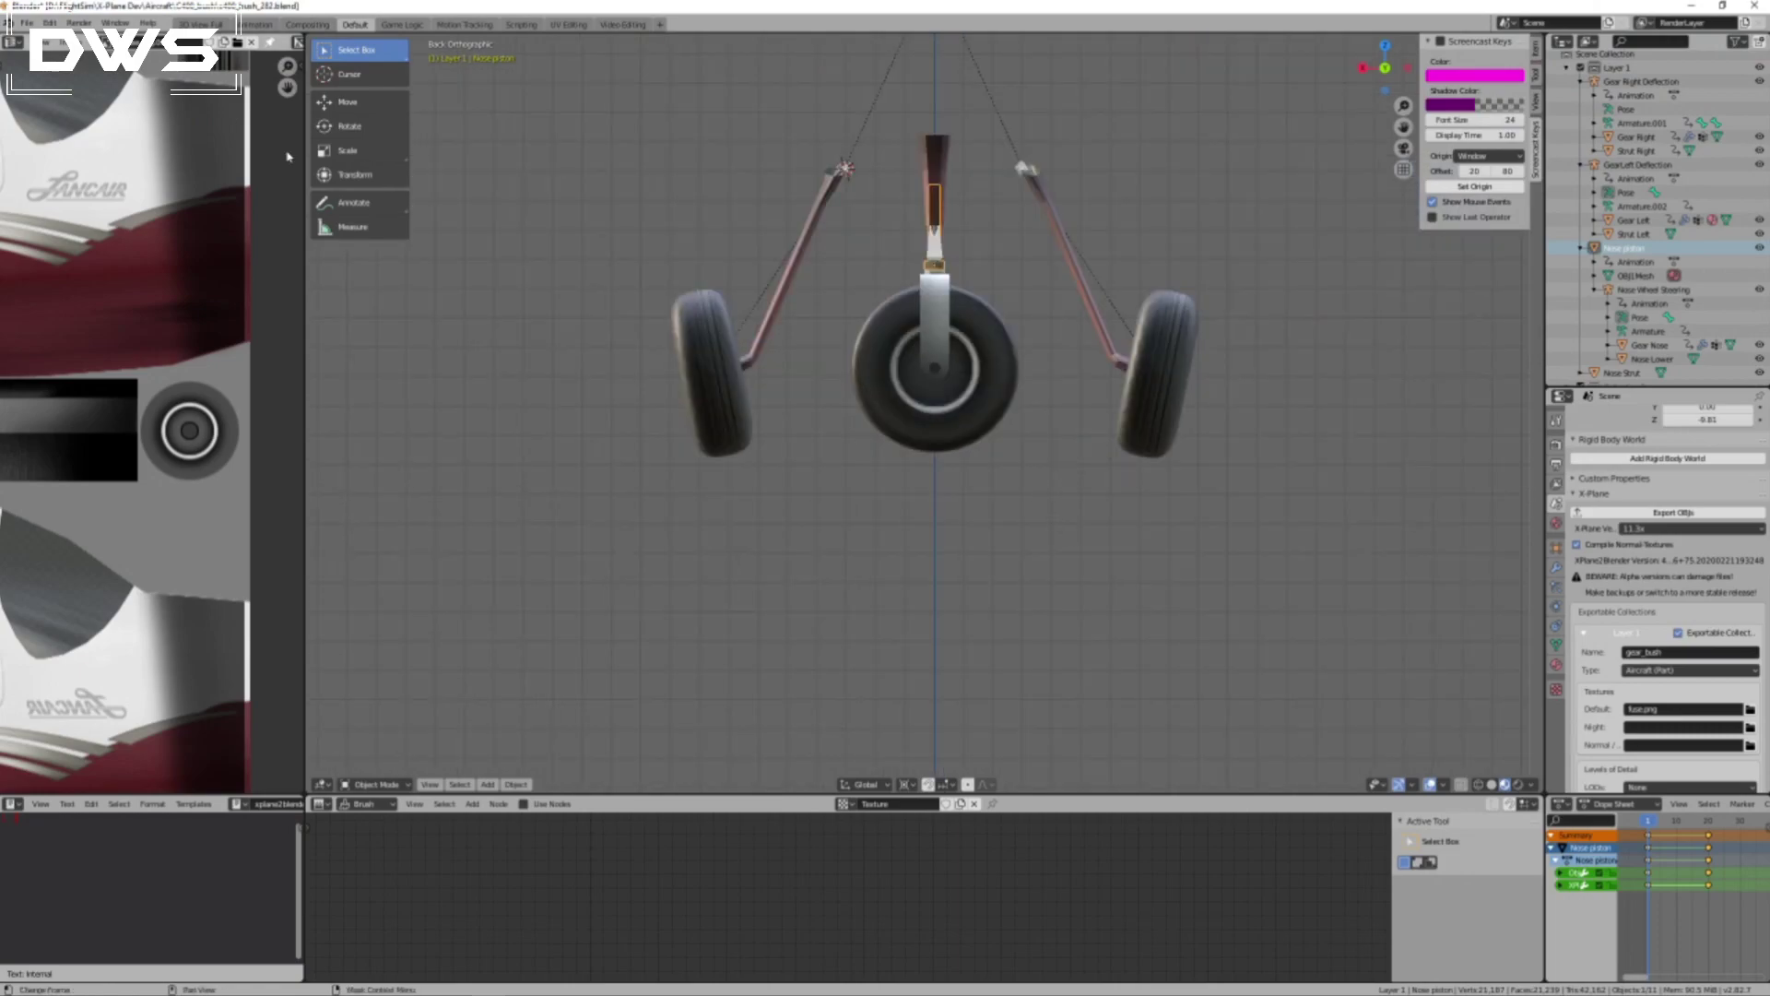
key(ctrl+s)
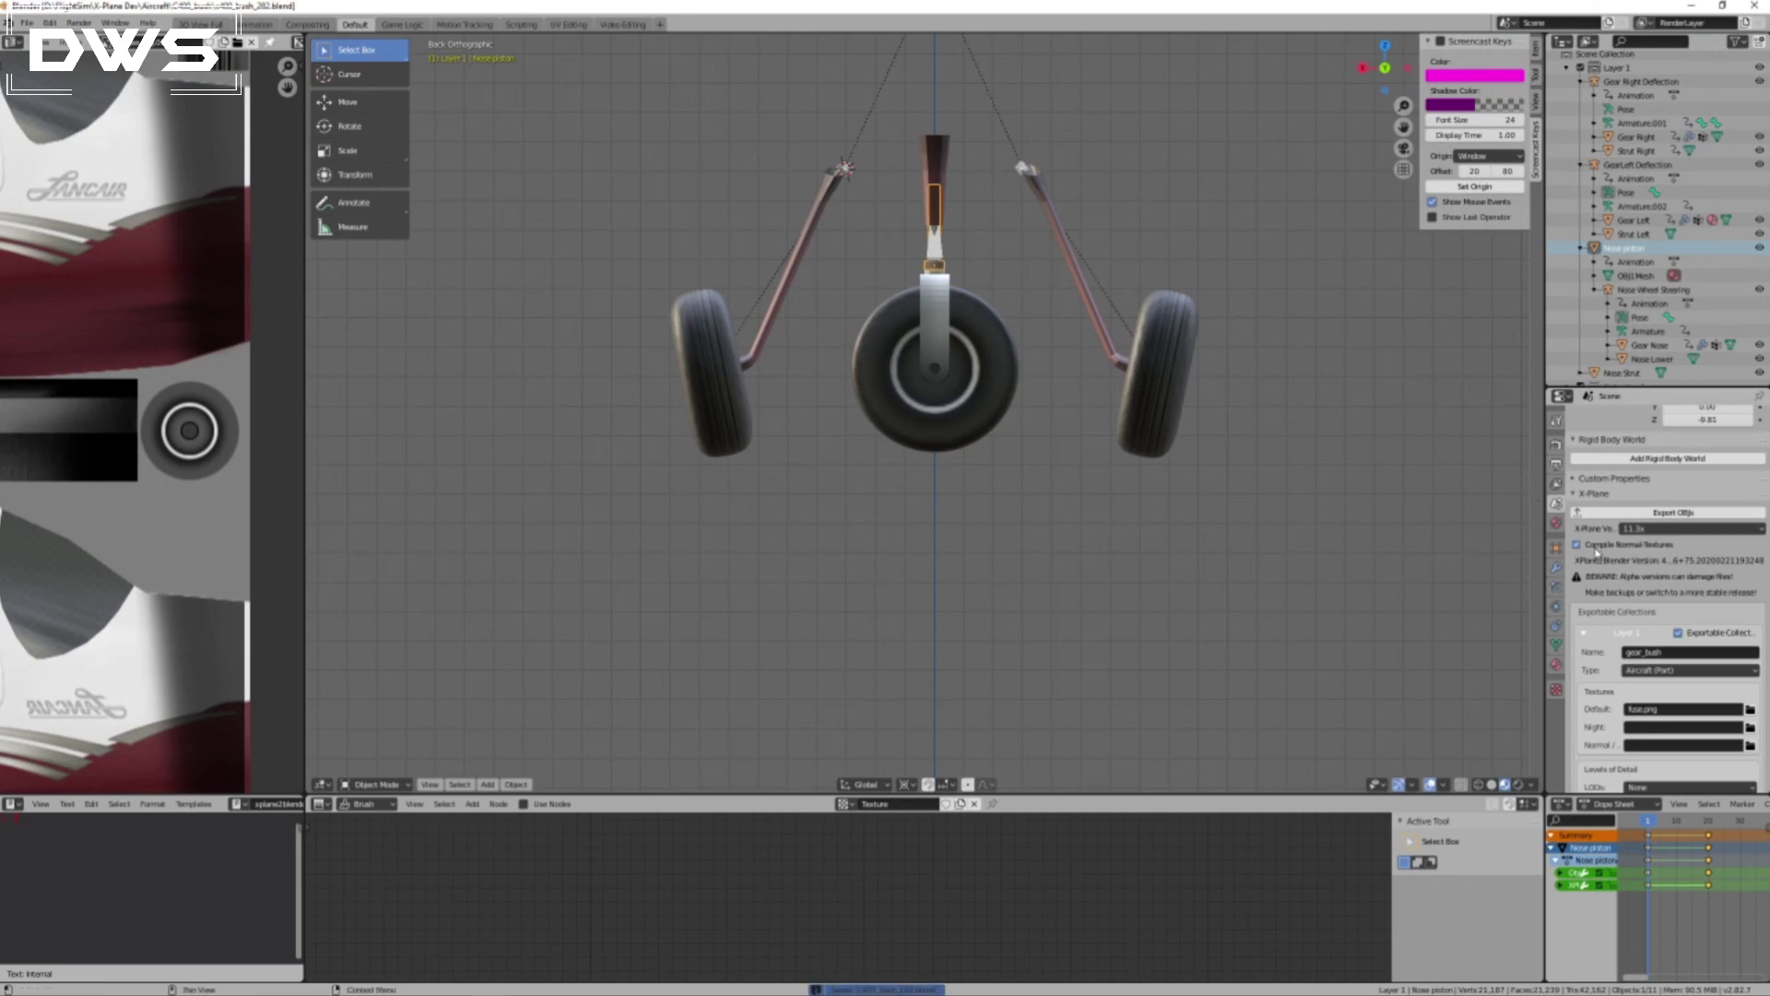
click(1647, 510)
Copy gear_bush.obj from the C400_bush folder into the Columbia 400 objects folder, replacing the existing file.
click(1691, 5)
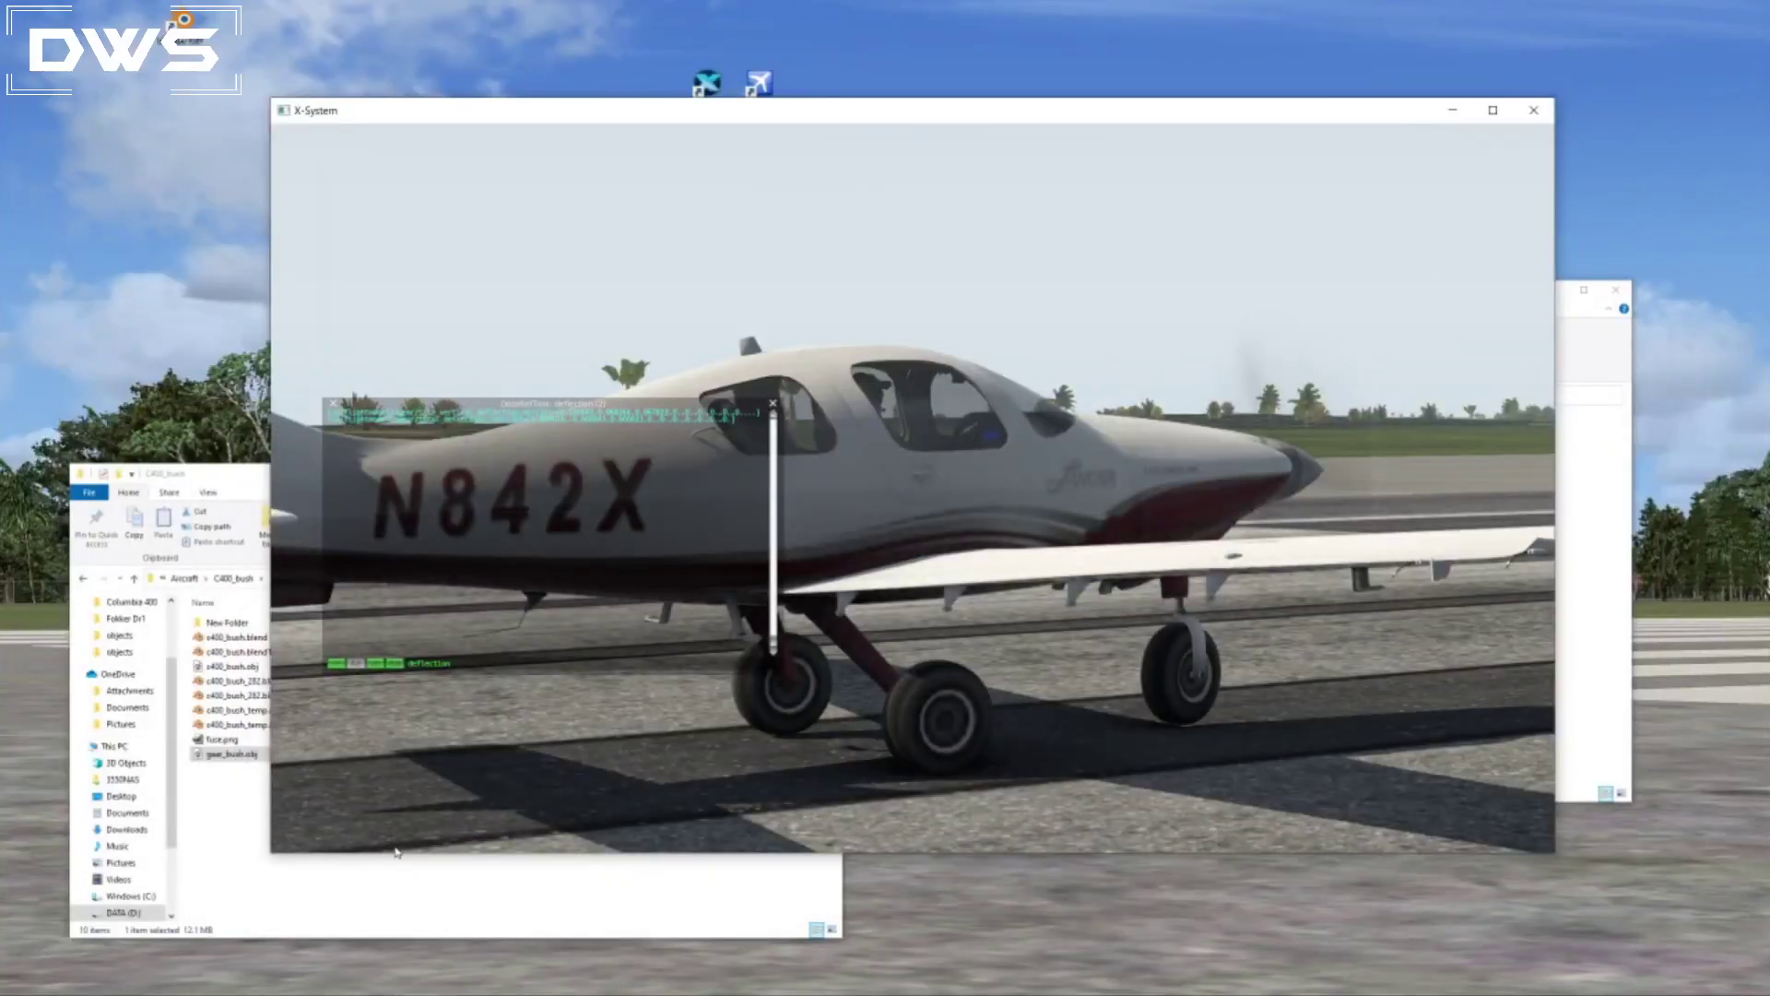
click(1601, 732)
click(604, 898)
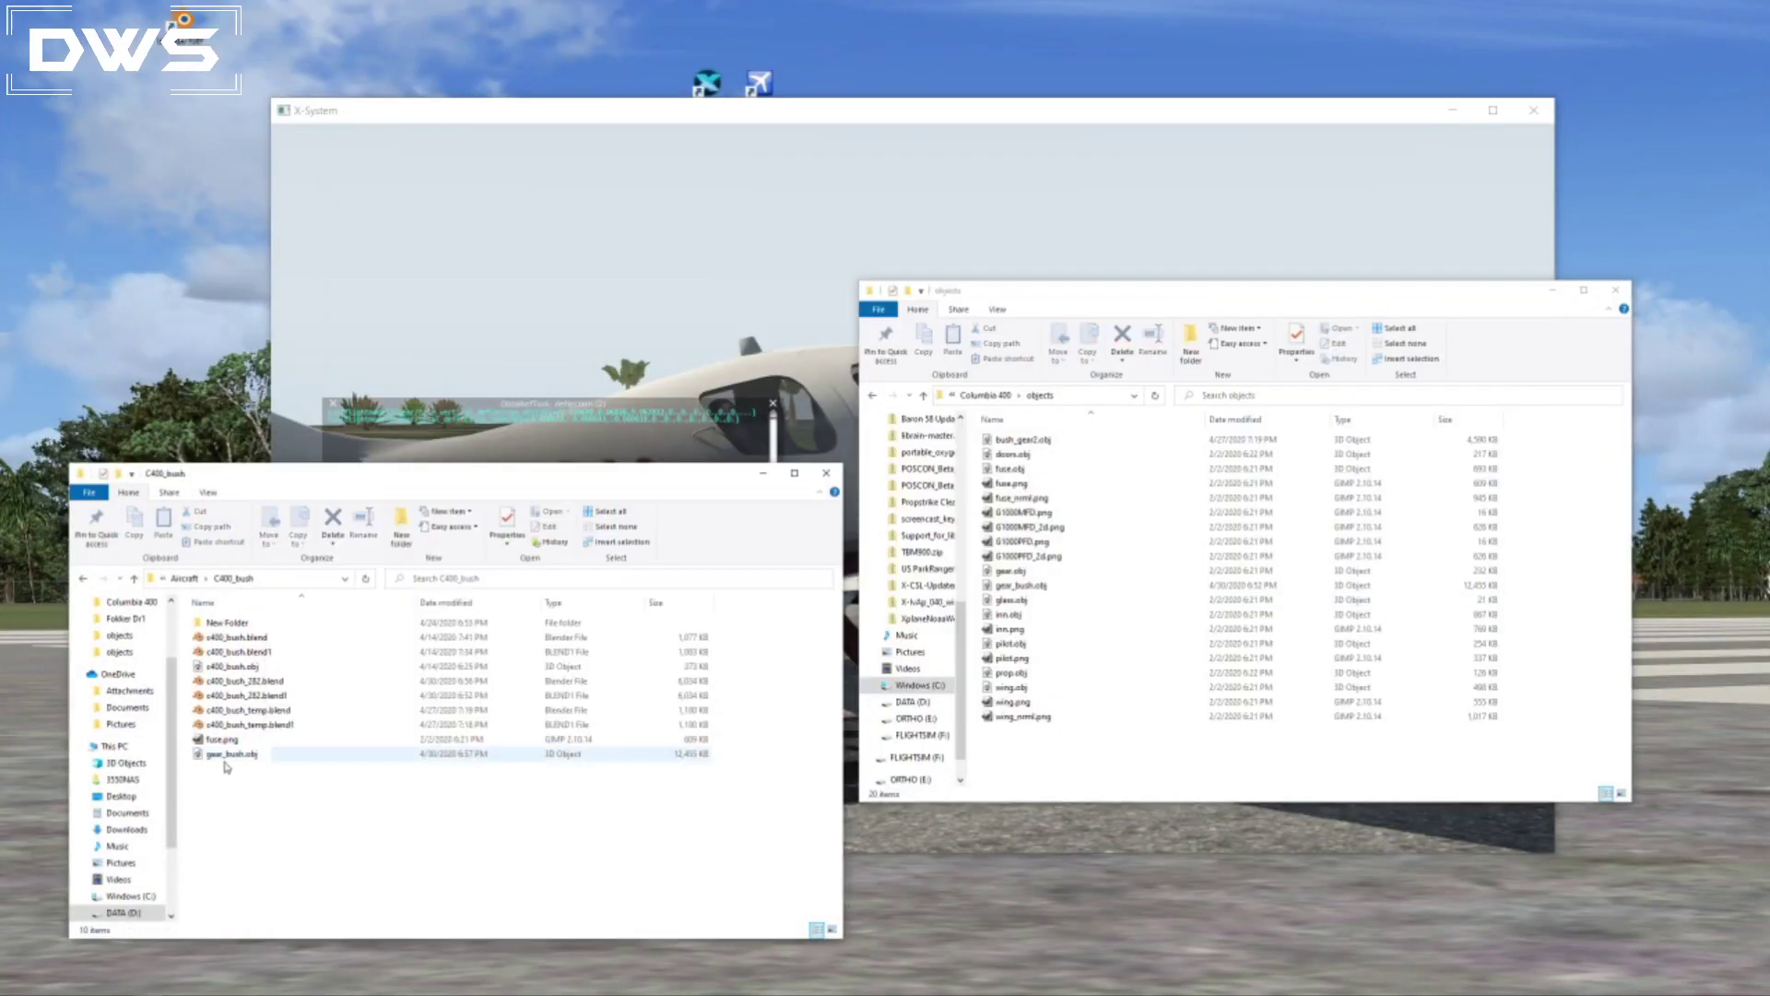
drag(276, 754, 1395, 762)
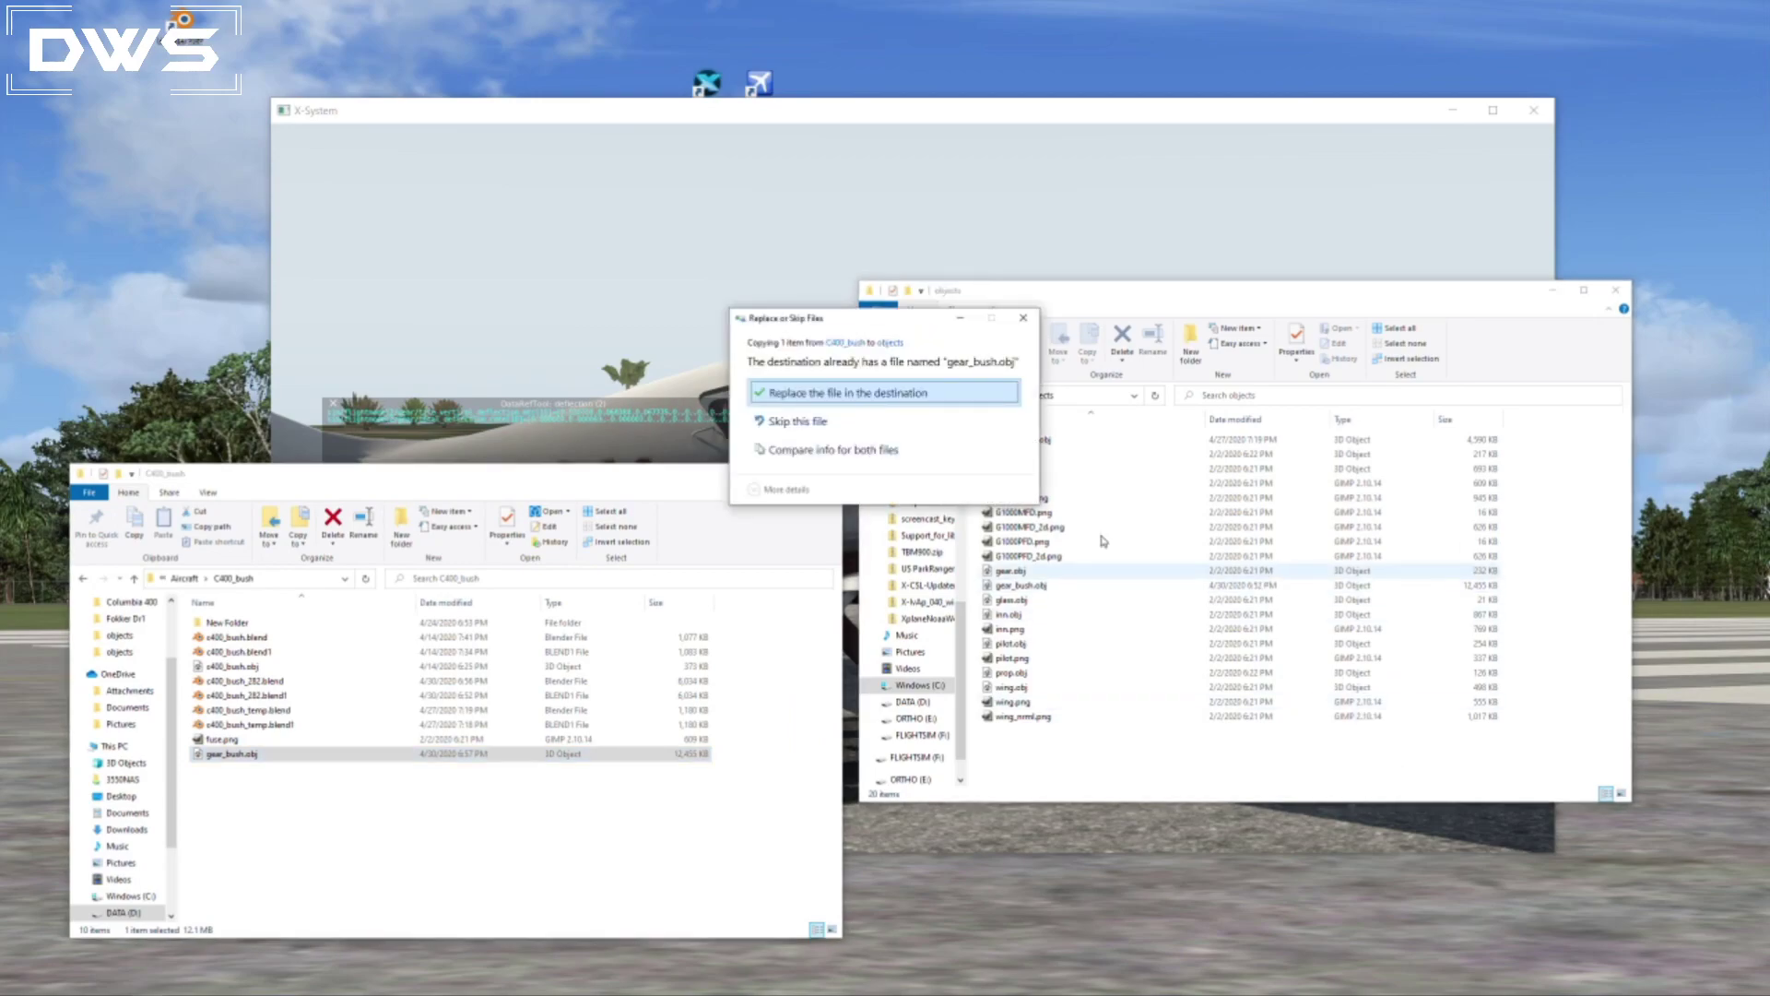
click(830, 393)
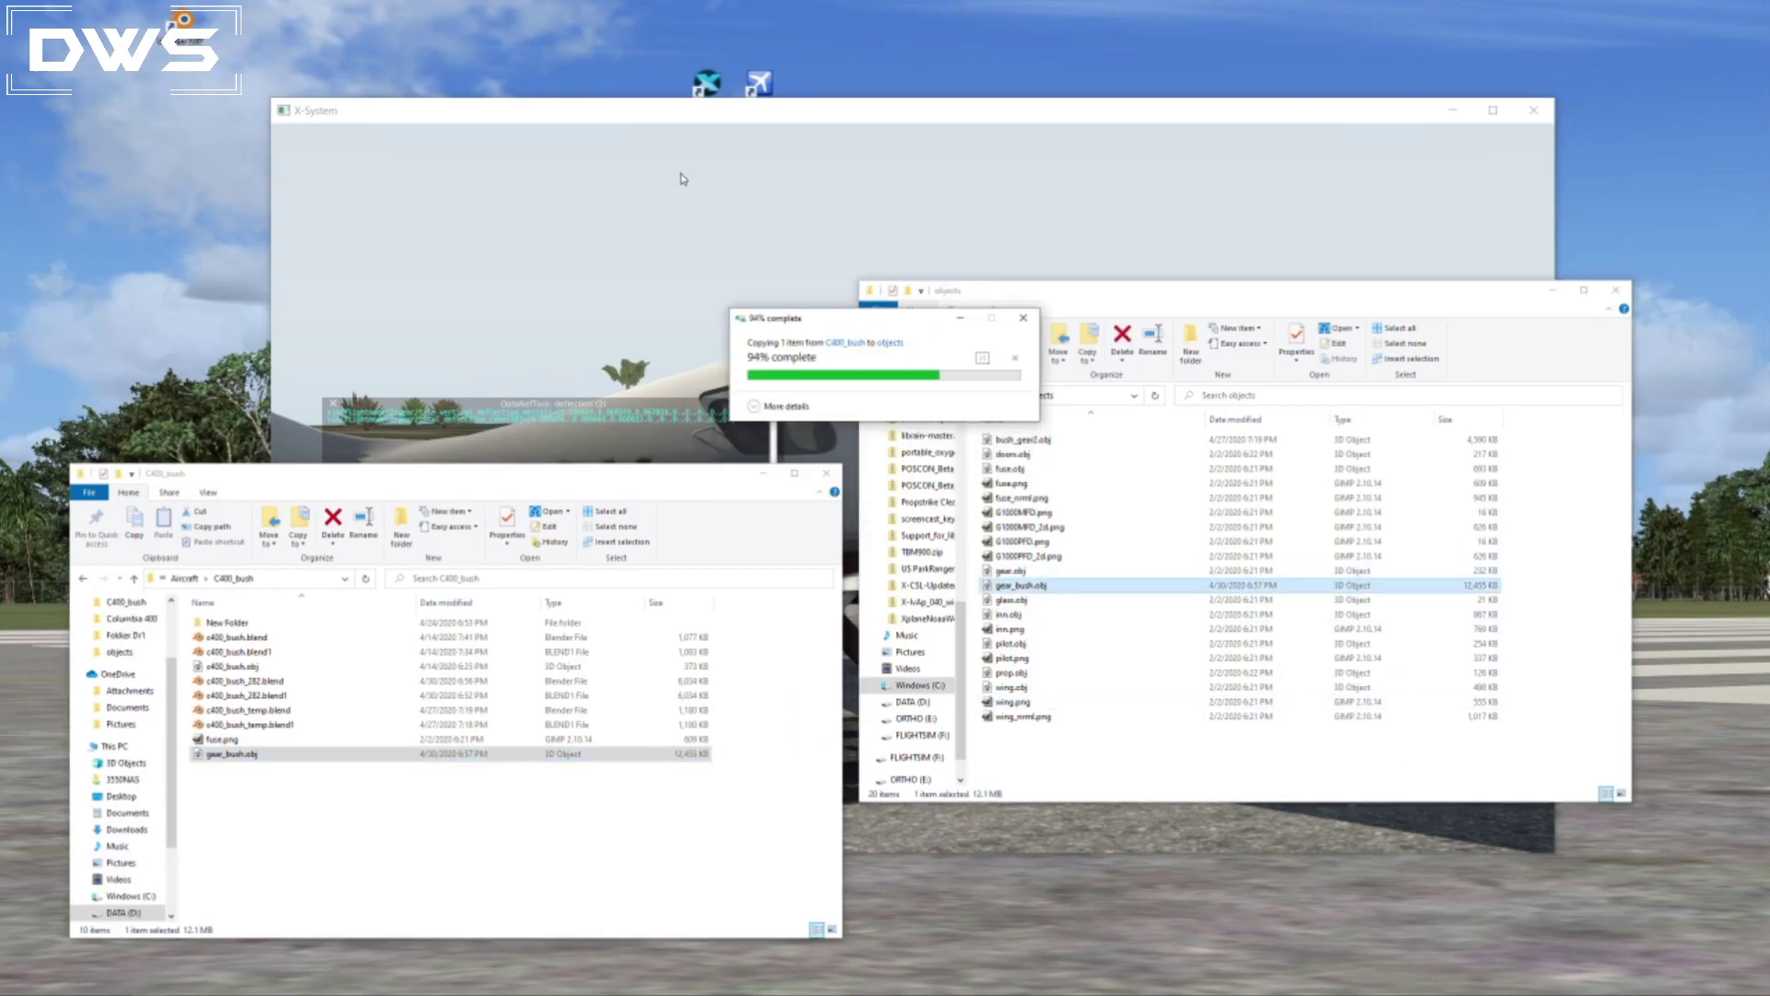
Switch to X-Plane, reload the current aircraft and art, and inspect the landing gear on the runway from outside.
click(430, 136)
click(428, 132)
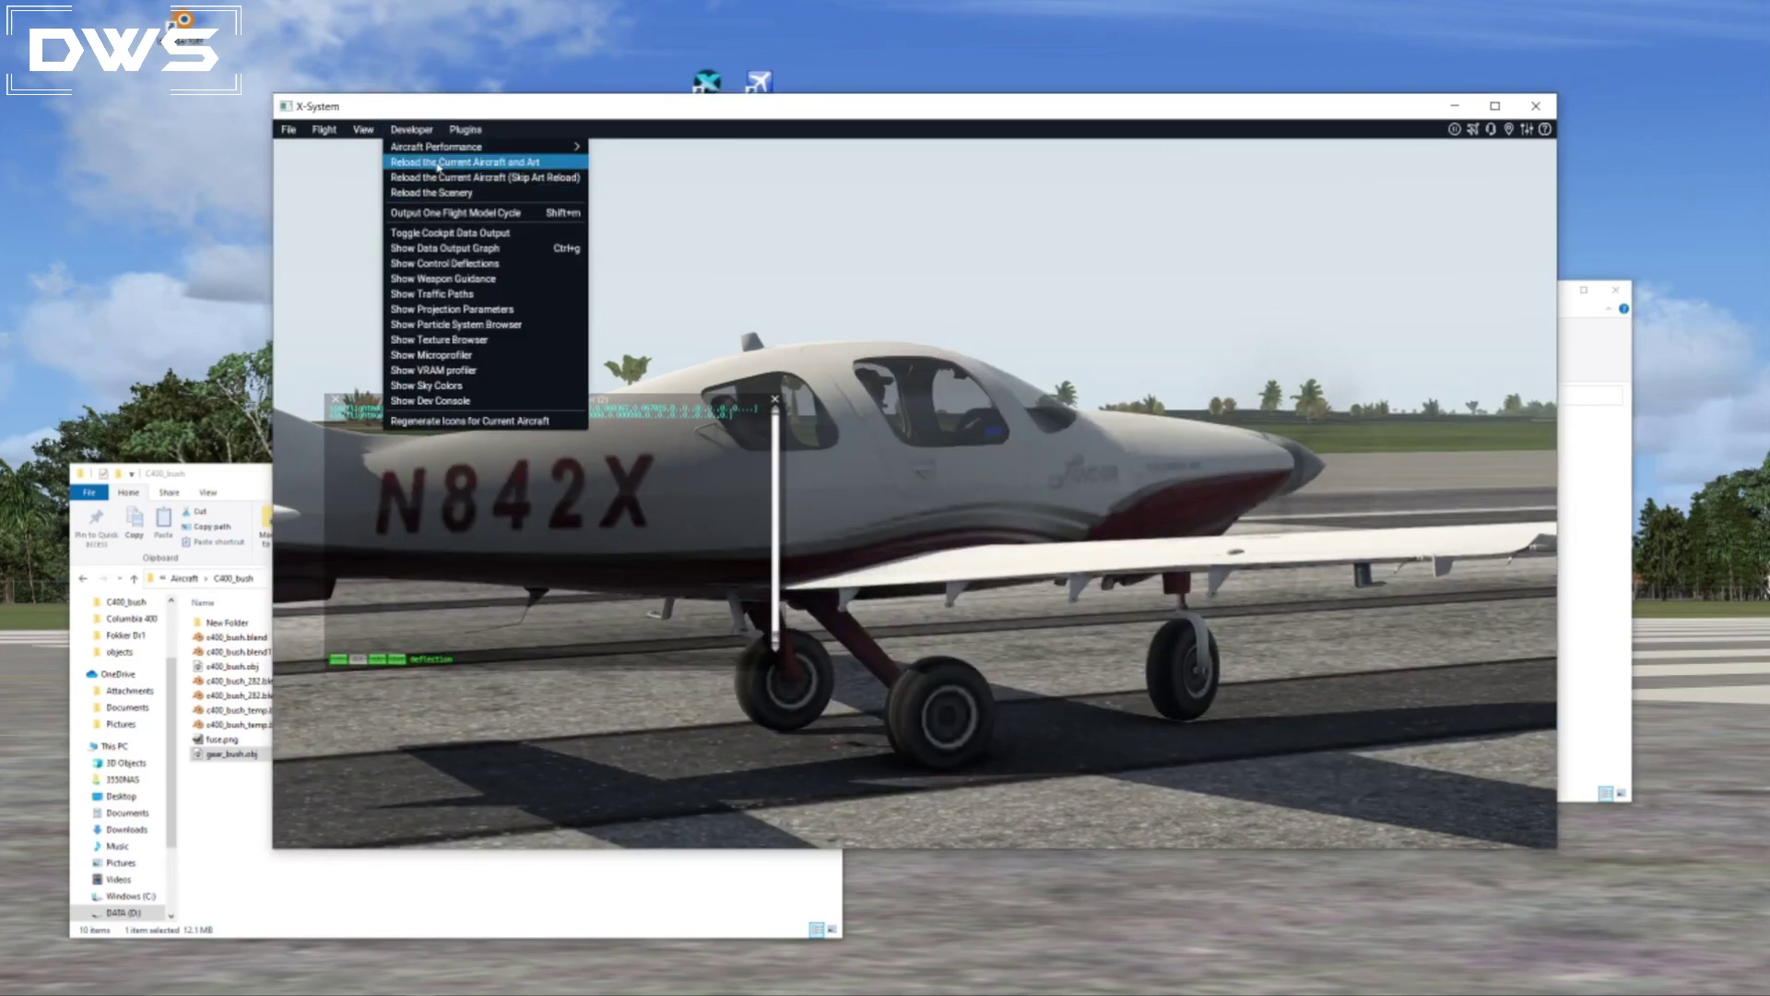
click(439, 162)
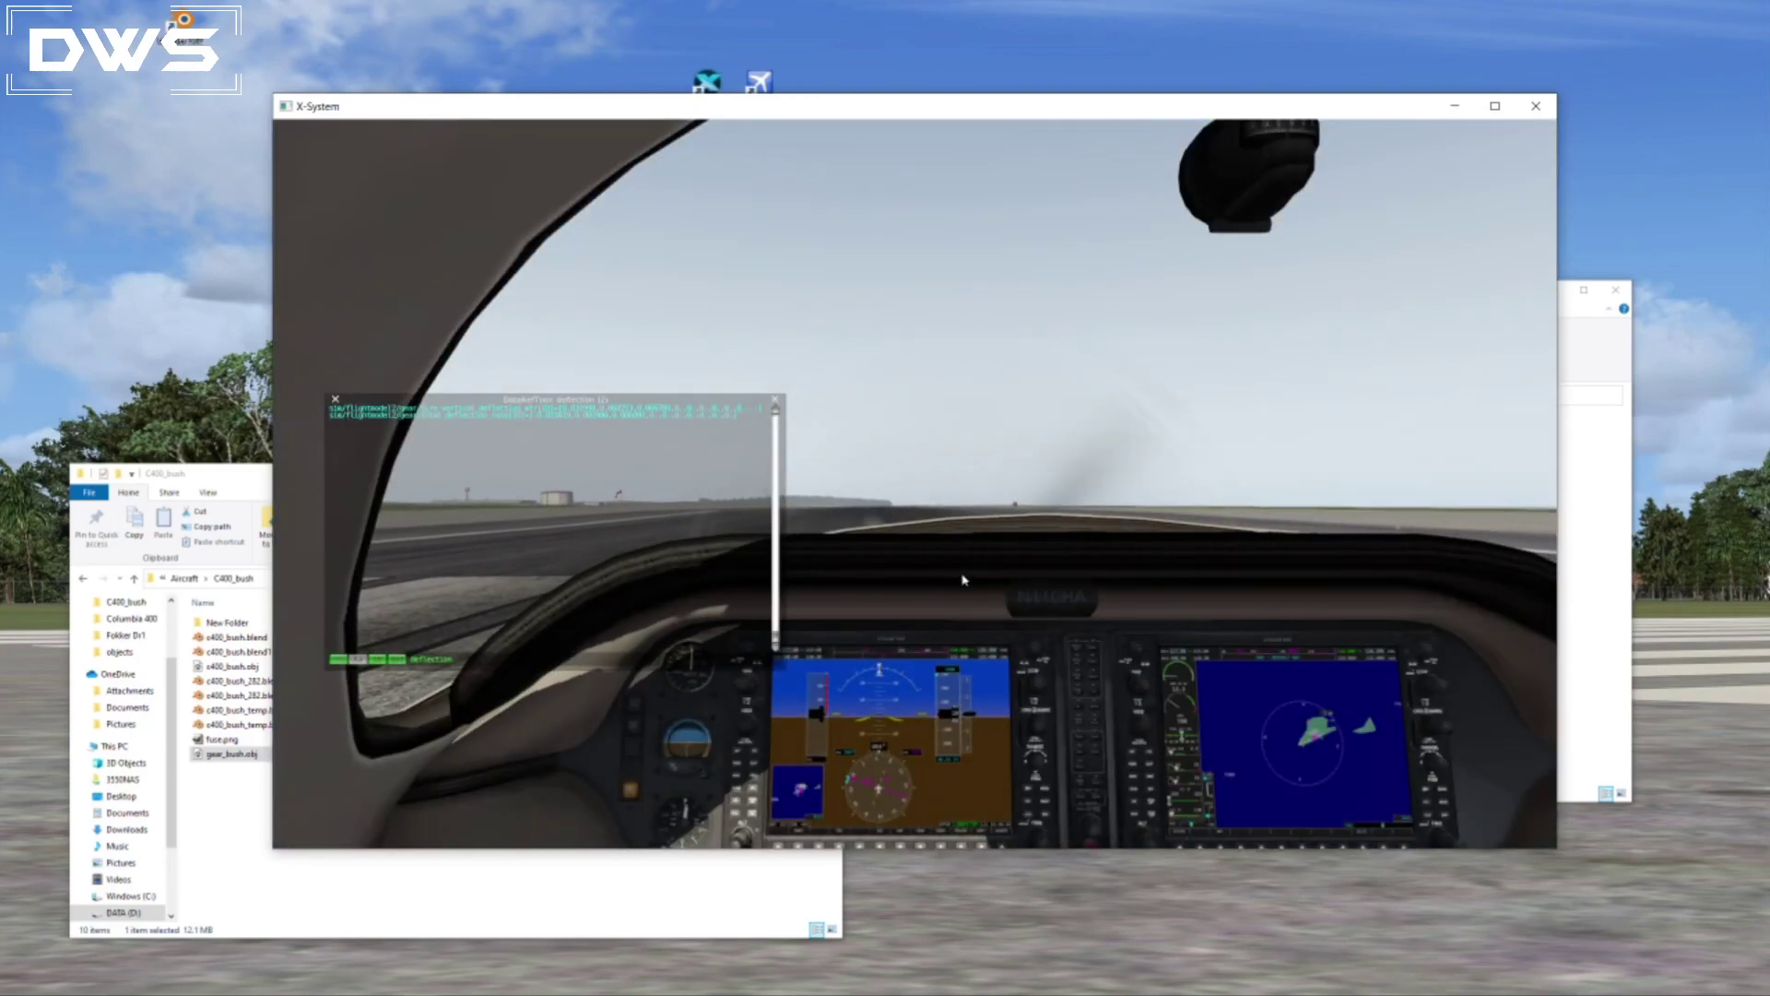
key(shift+4)
right_drag(1175, 656, 643, 680)
right_drag(959, 671, 714, 669)
right_drag(1088, 669, 992, 672)
scroll(1177, 747, up, 4)
right_drag(1178, 747, 1158, 658)
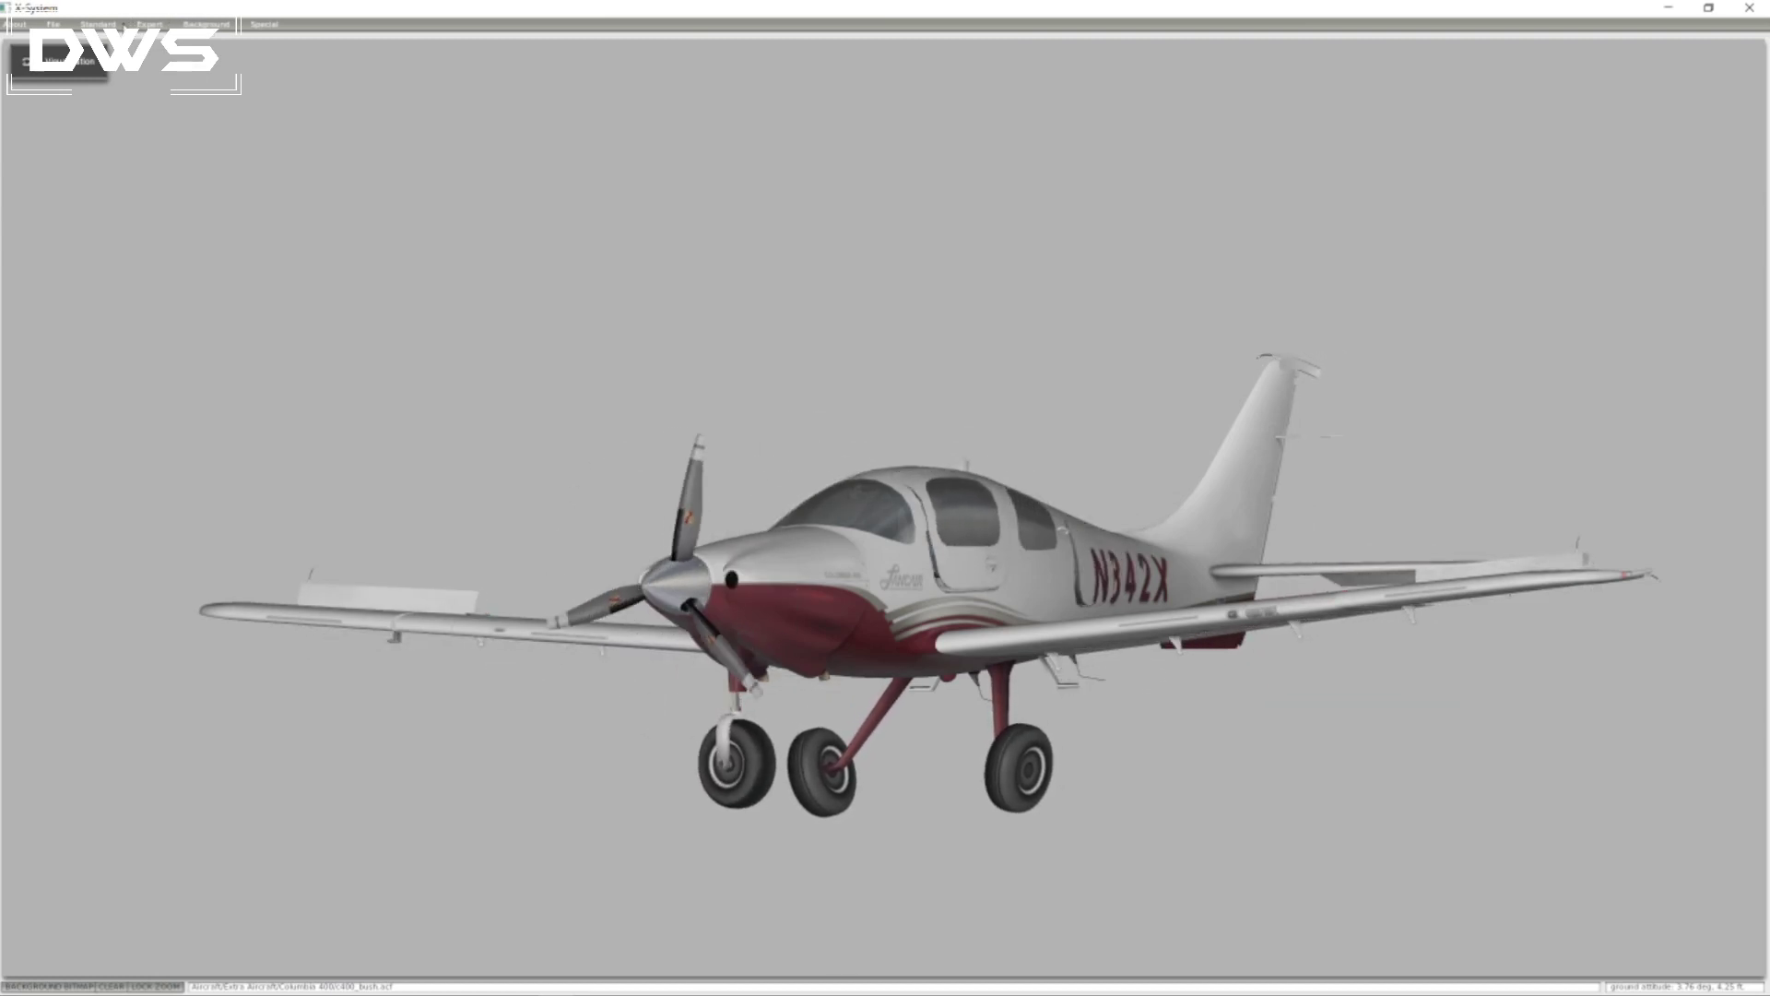
In Plane Maker's landing gear settings, set the nose wheel steering angle to 40 degrees.
click(103, 25)
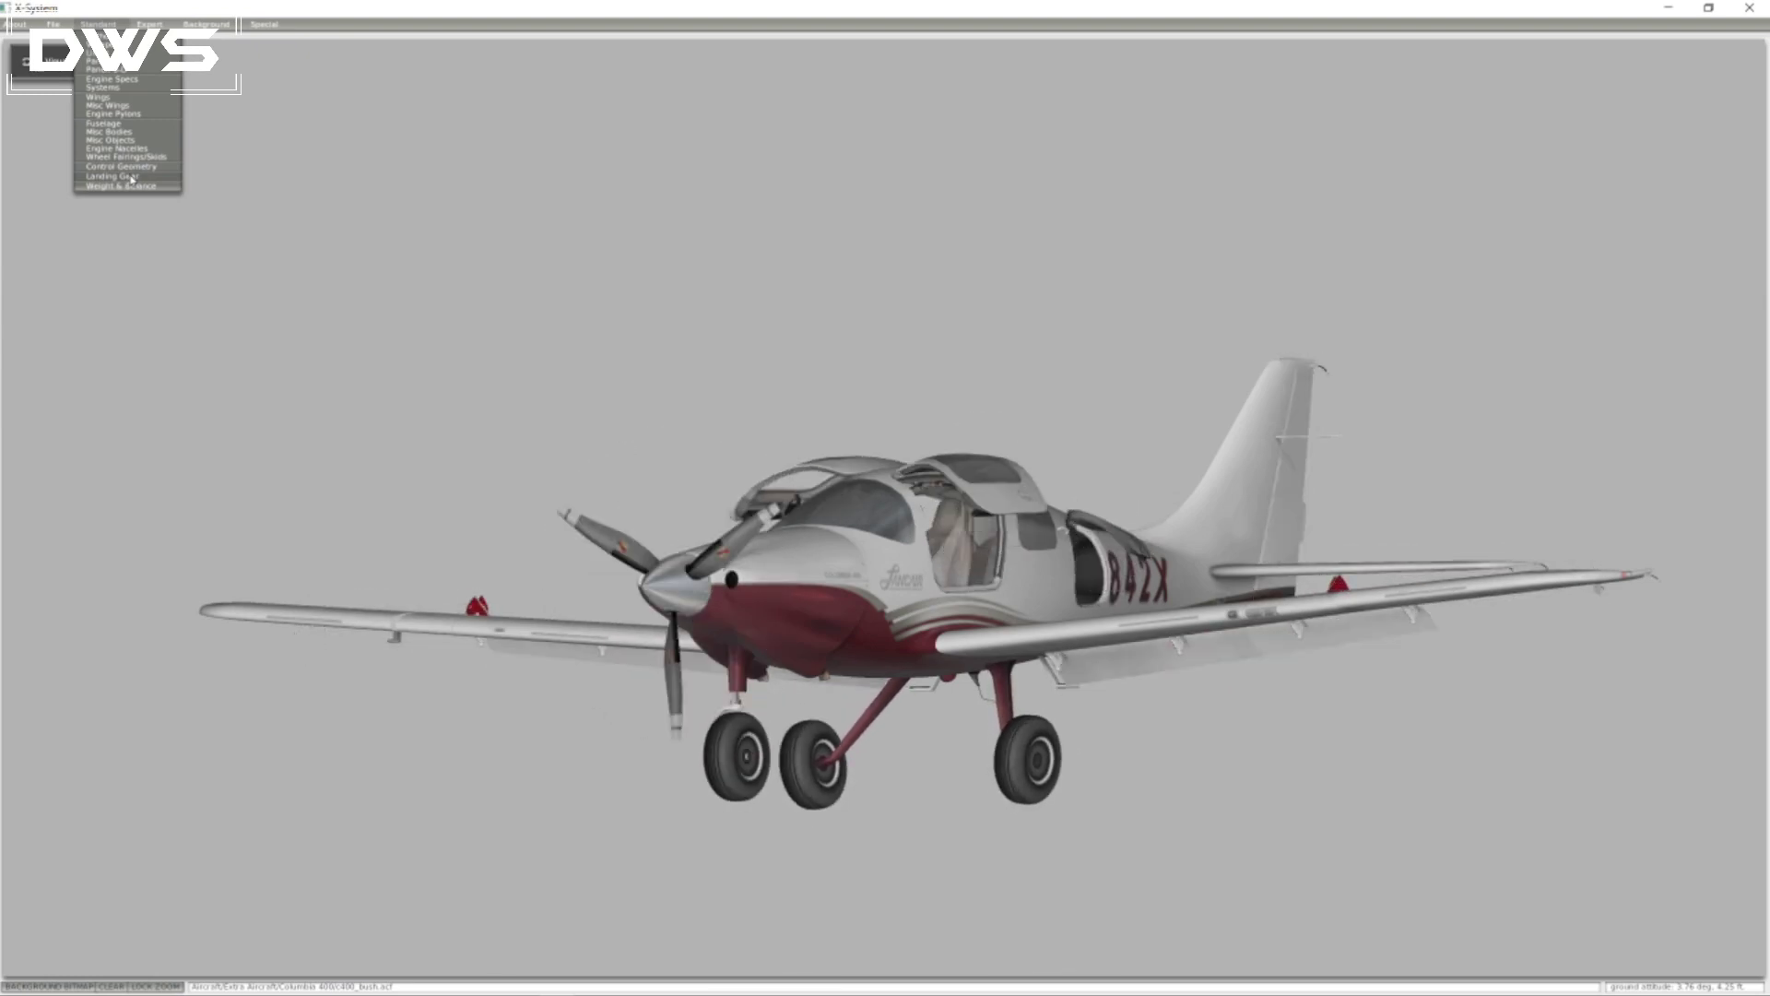
click(132, 178)
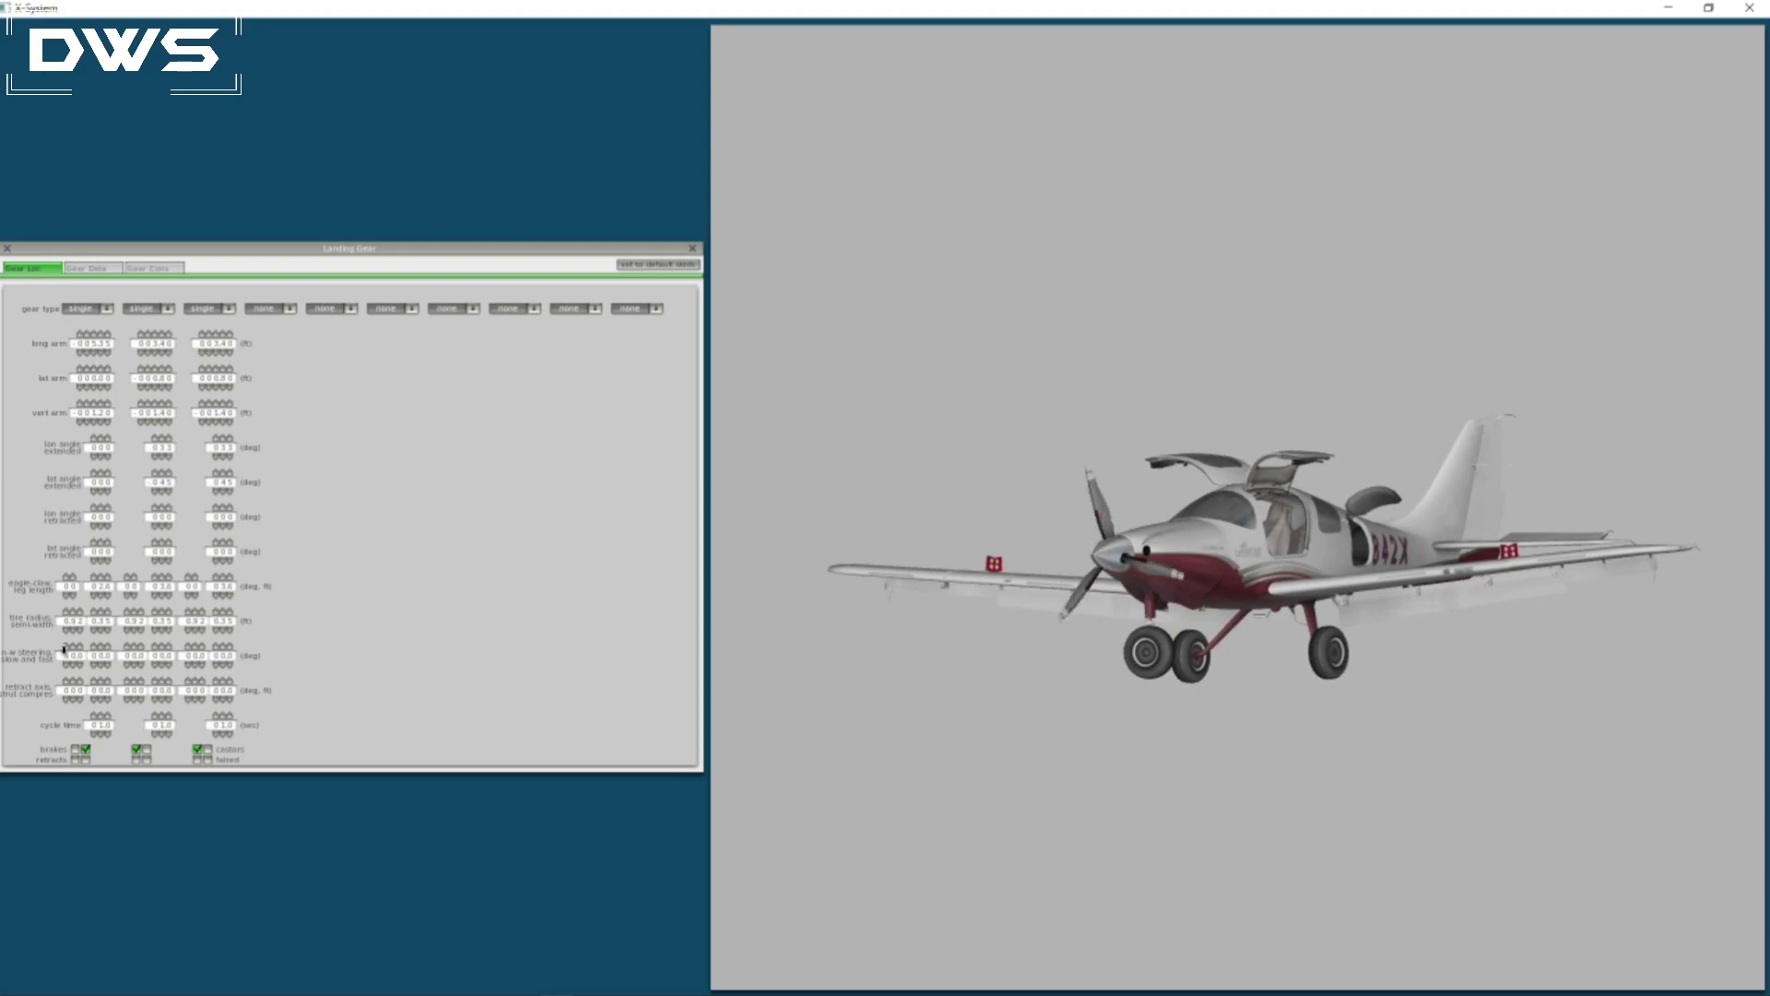
click(66, 663)
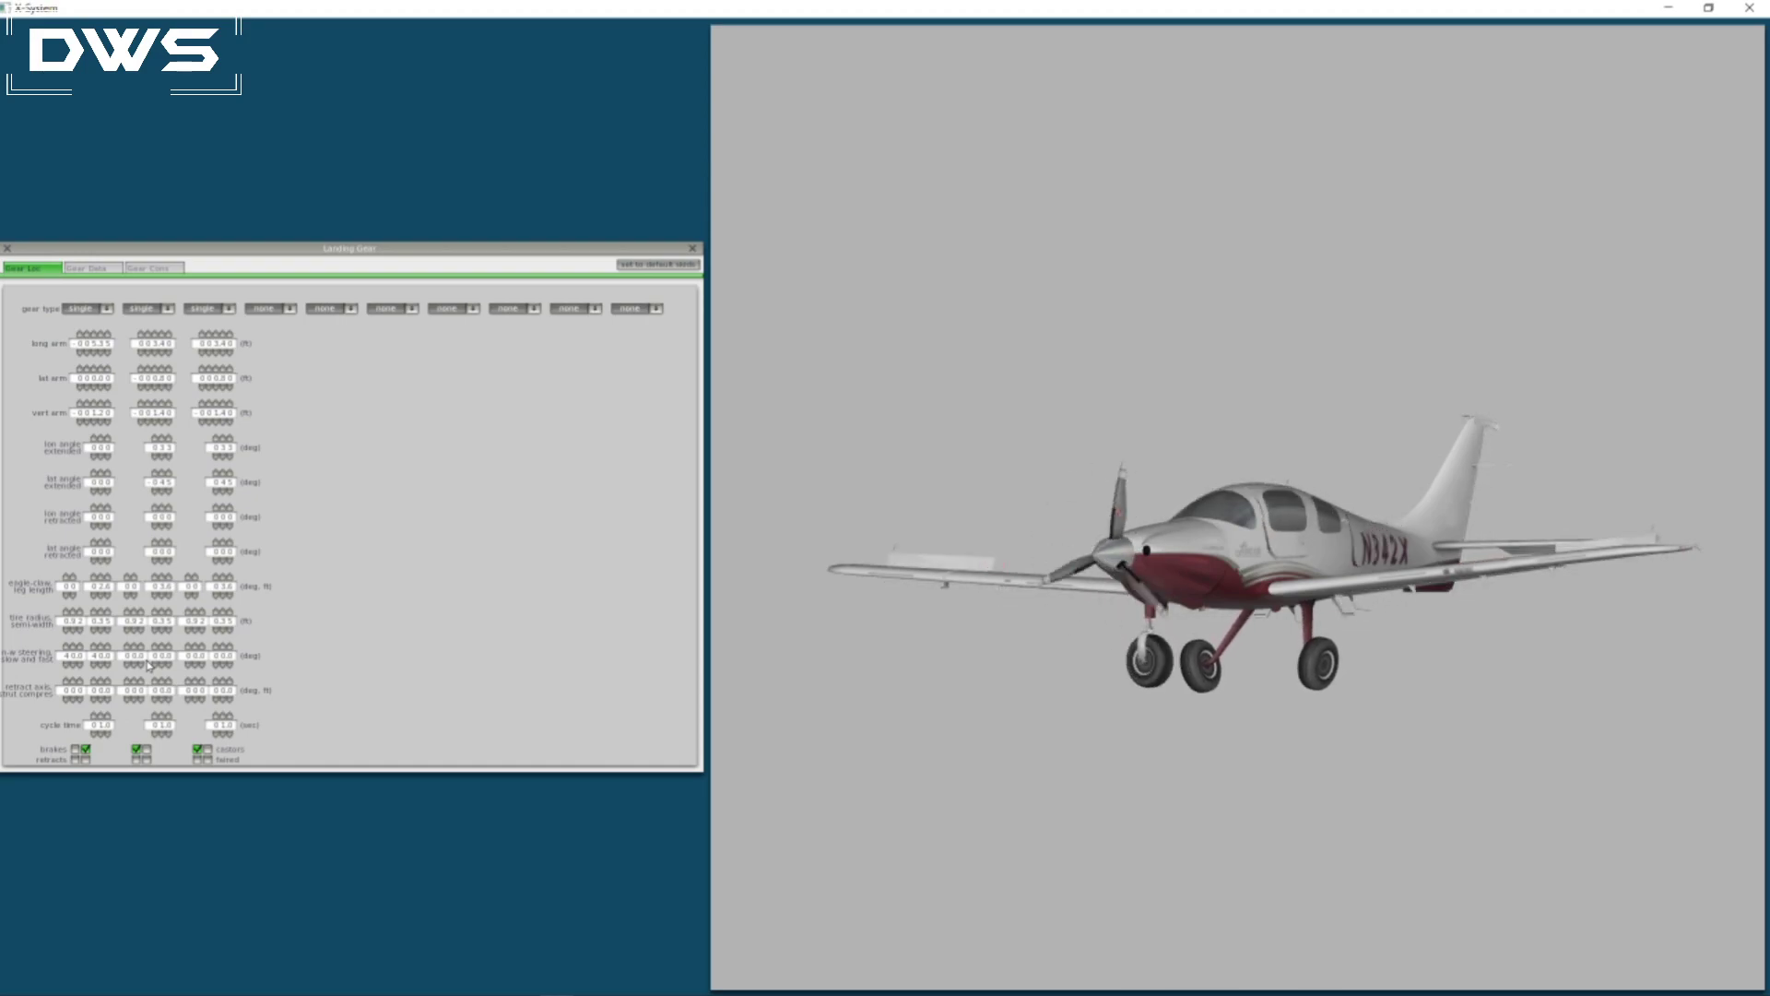
Raise the castor limit in the nosewheel steering data, close the landing gear settings and save the aircraft.
click(155, 269)
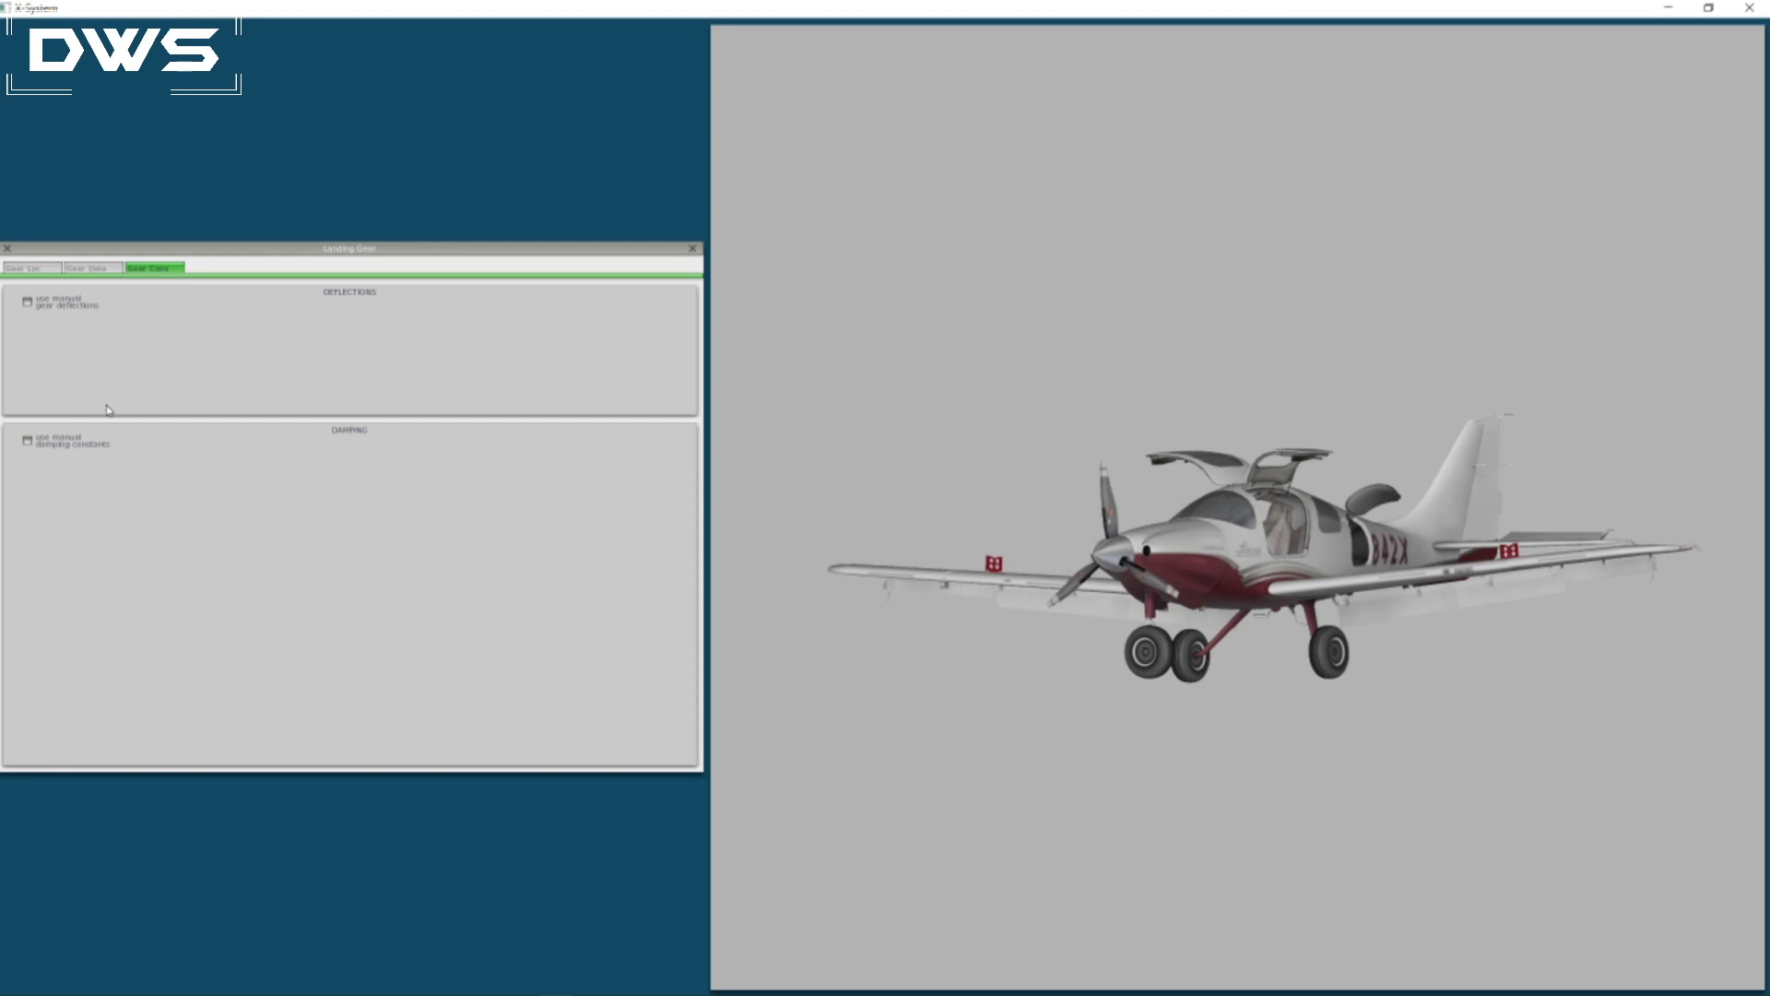
click(92, 269)
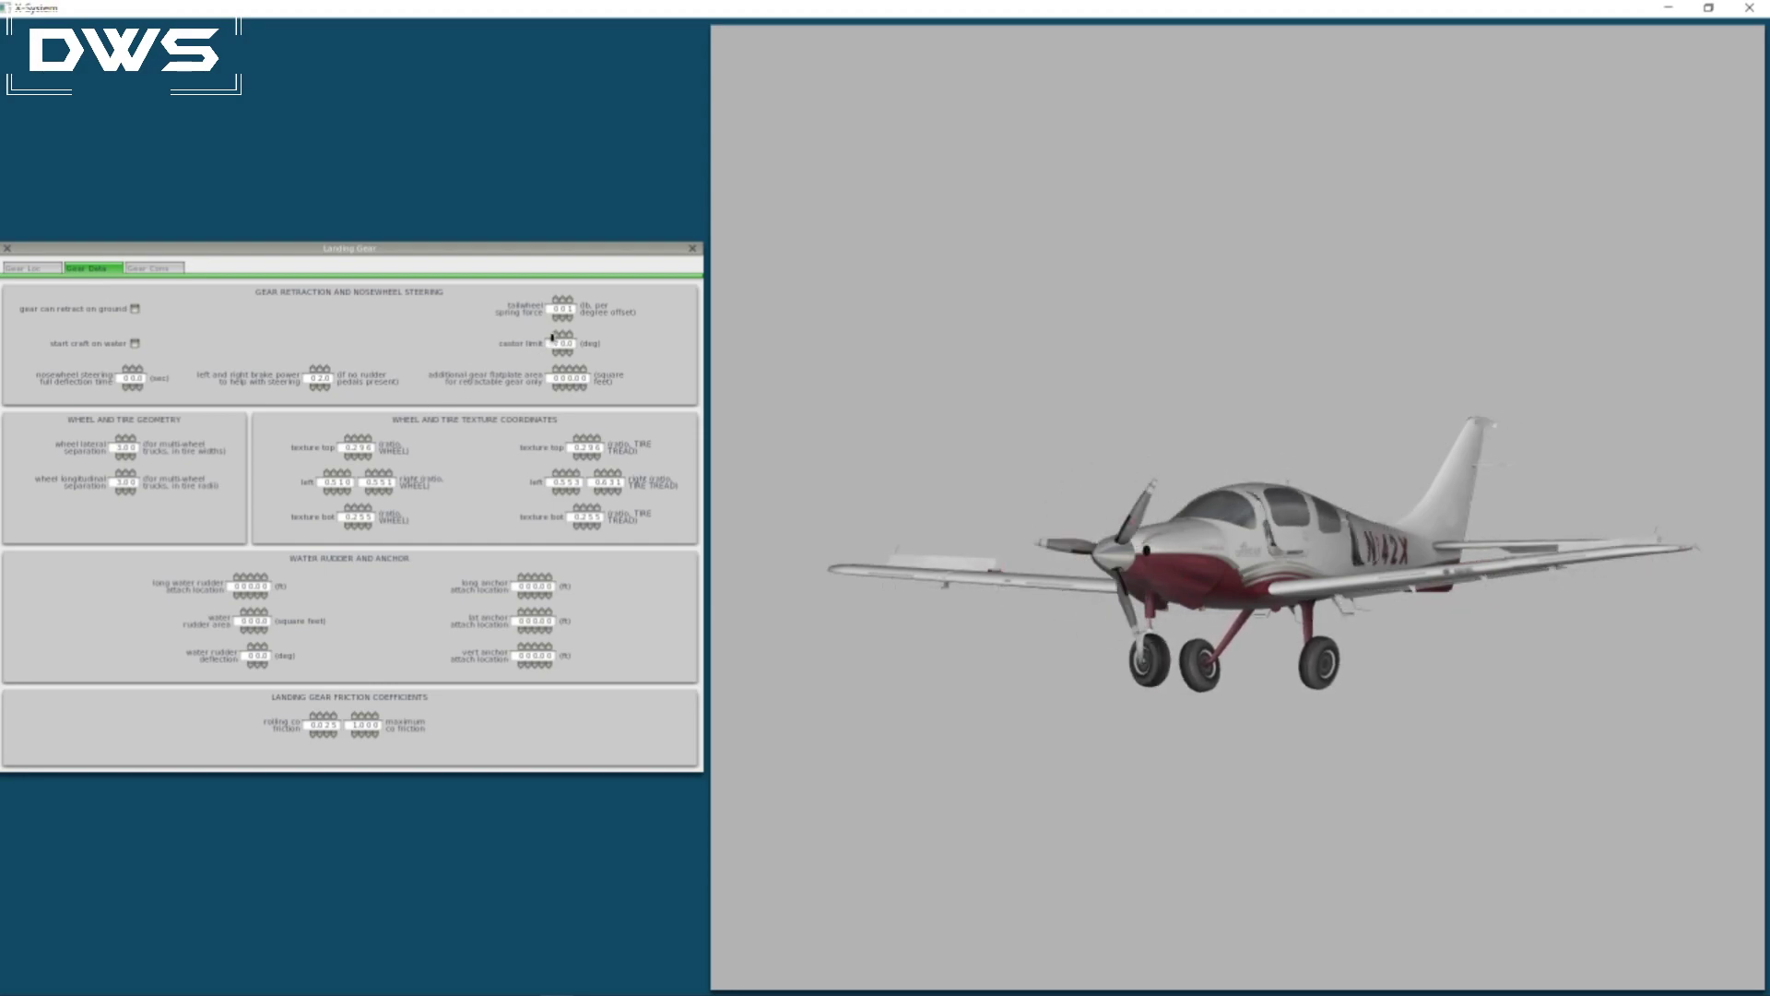
click(553, 336)
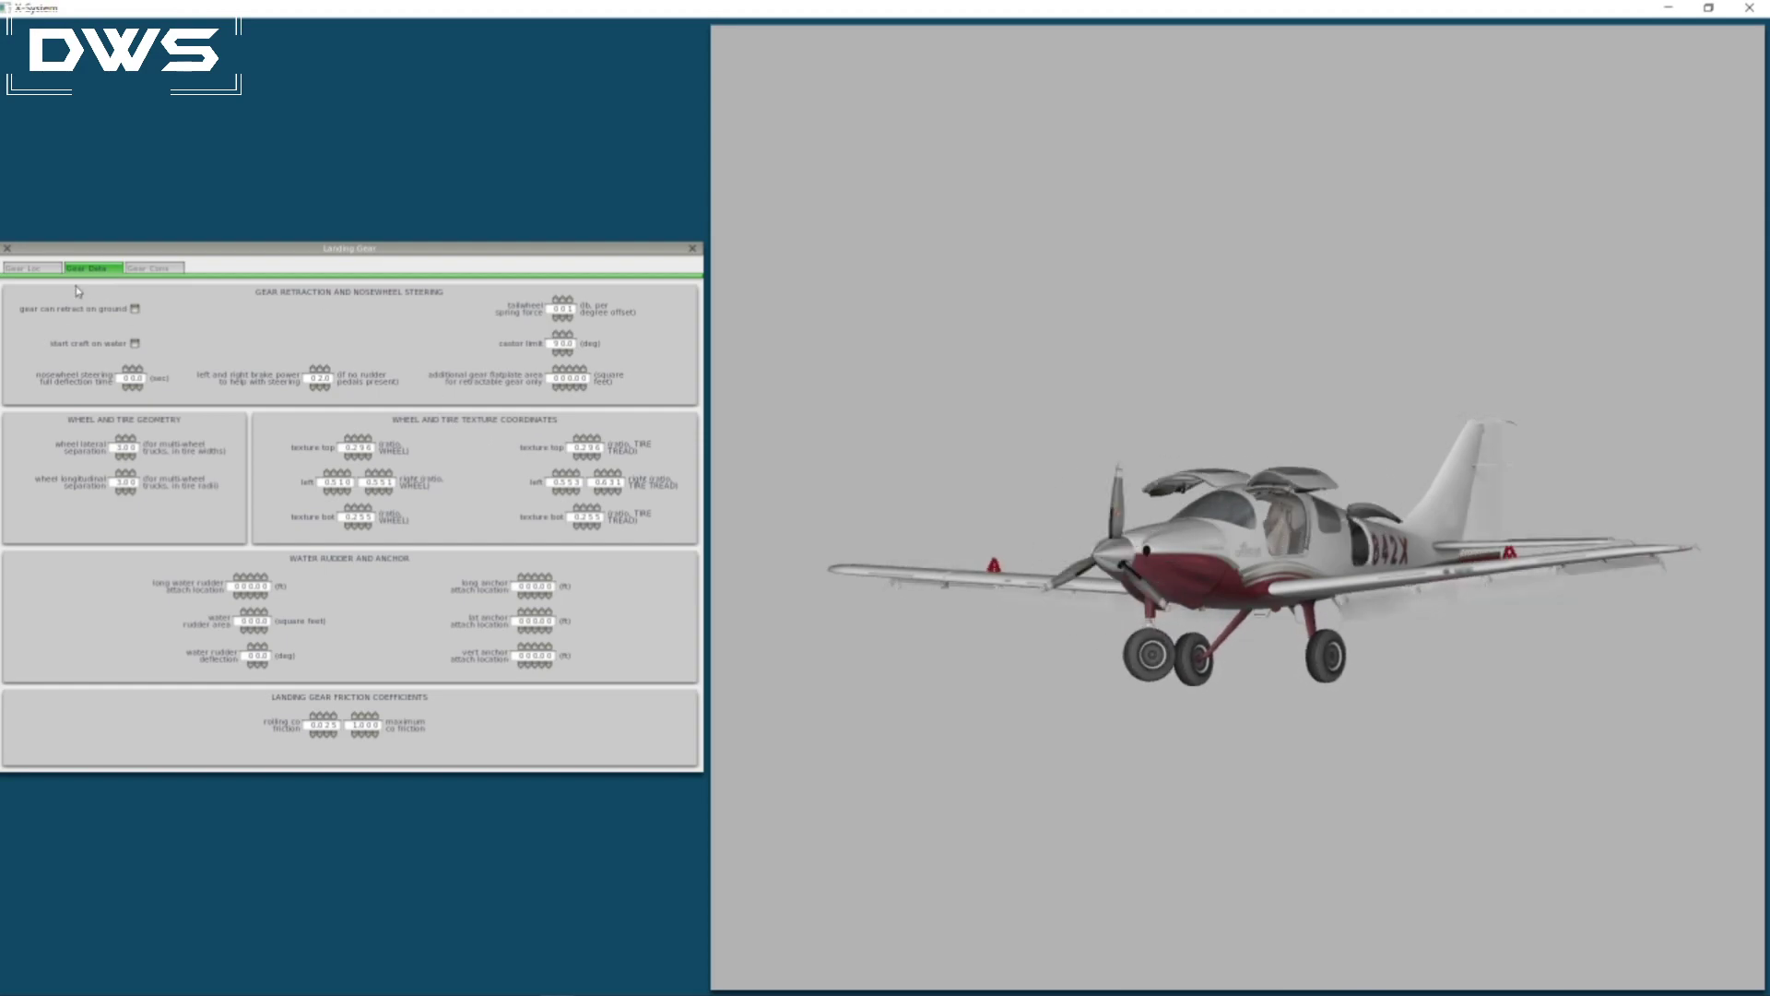
click(22, 270)
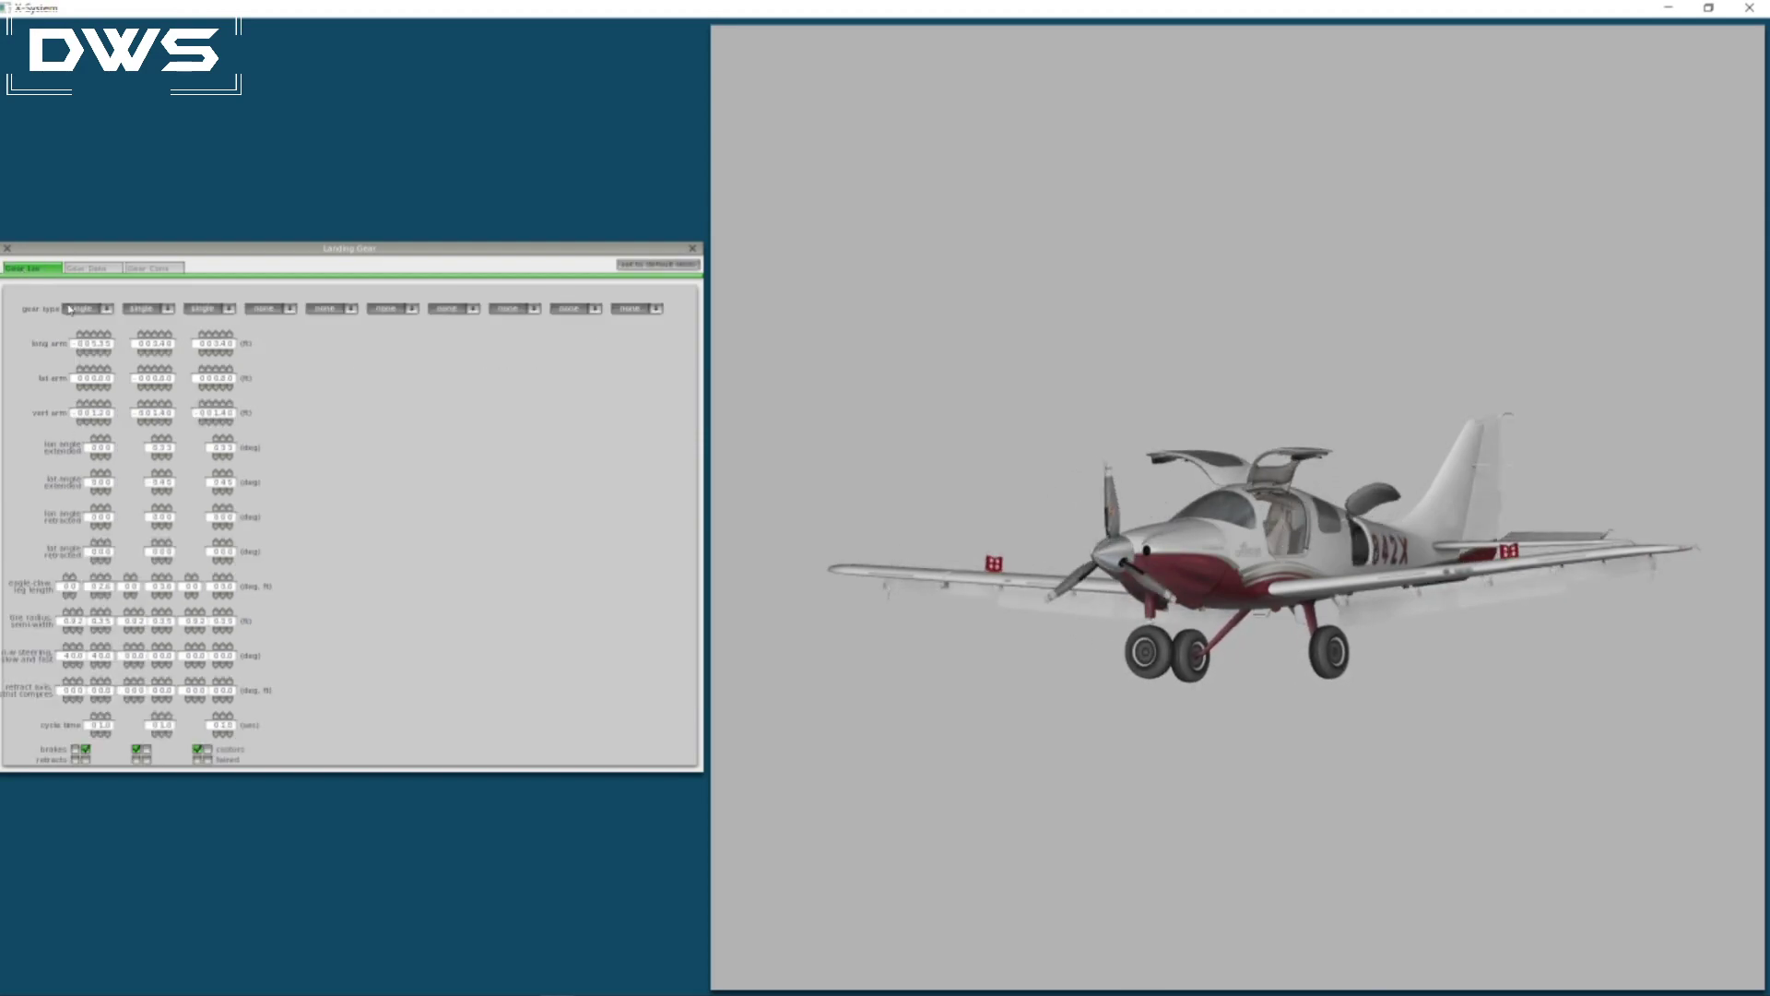
click(9, 249)
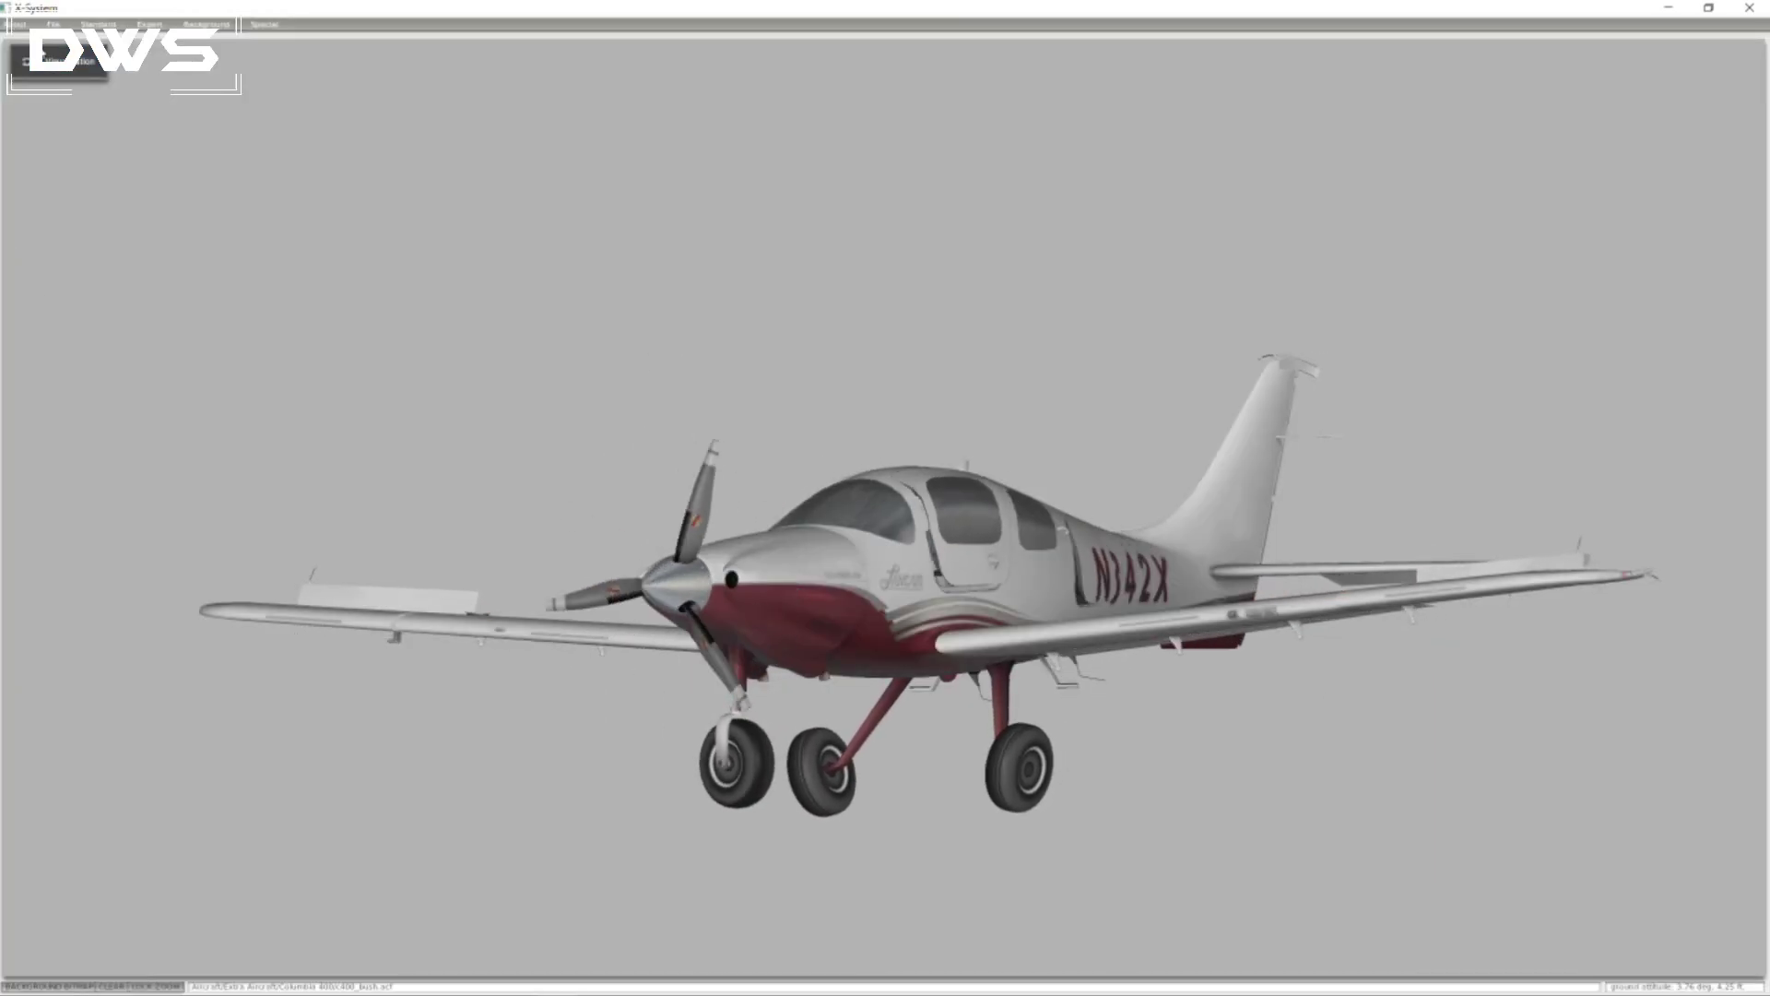
click(53, 24)
click(64, 54)
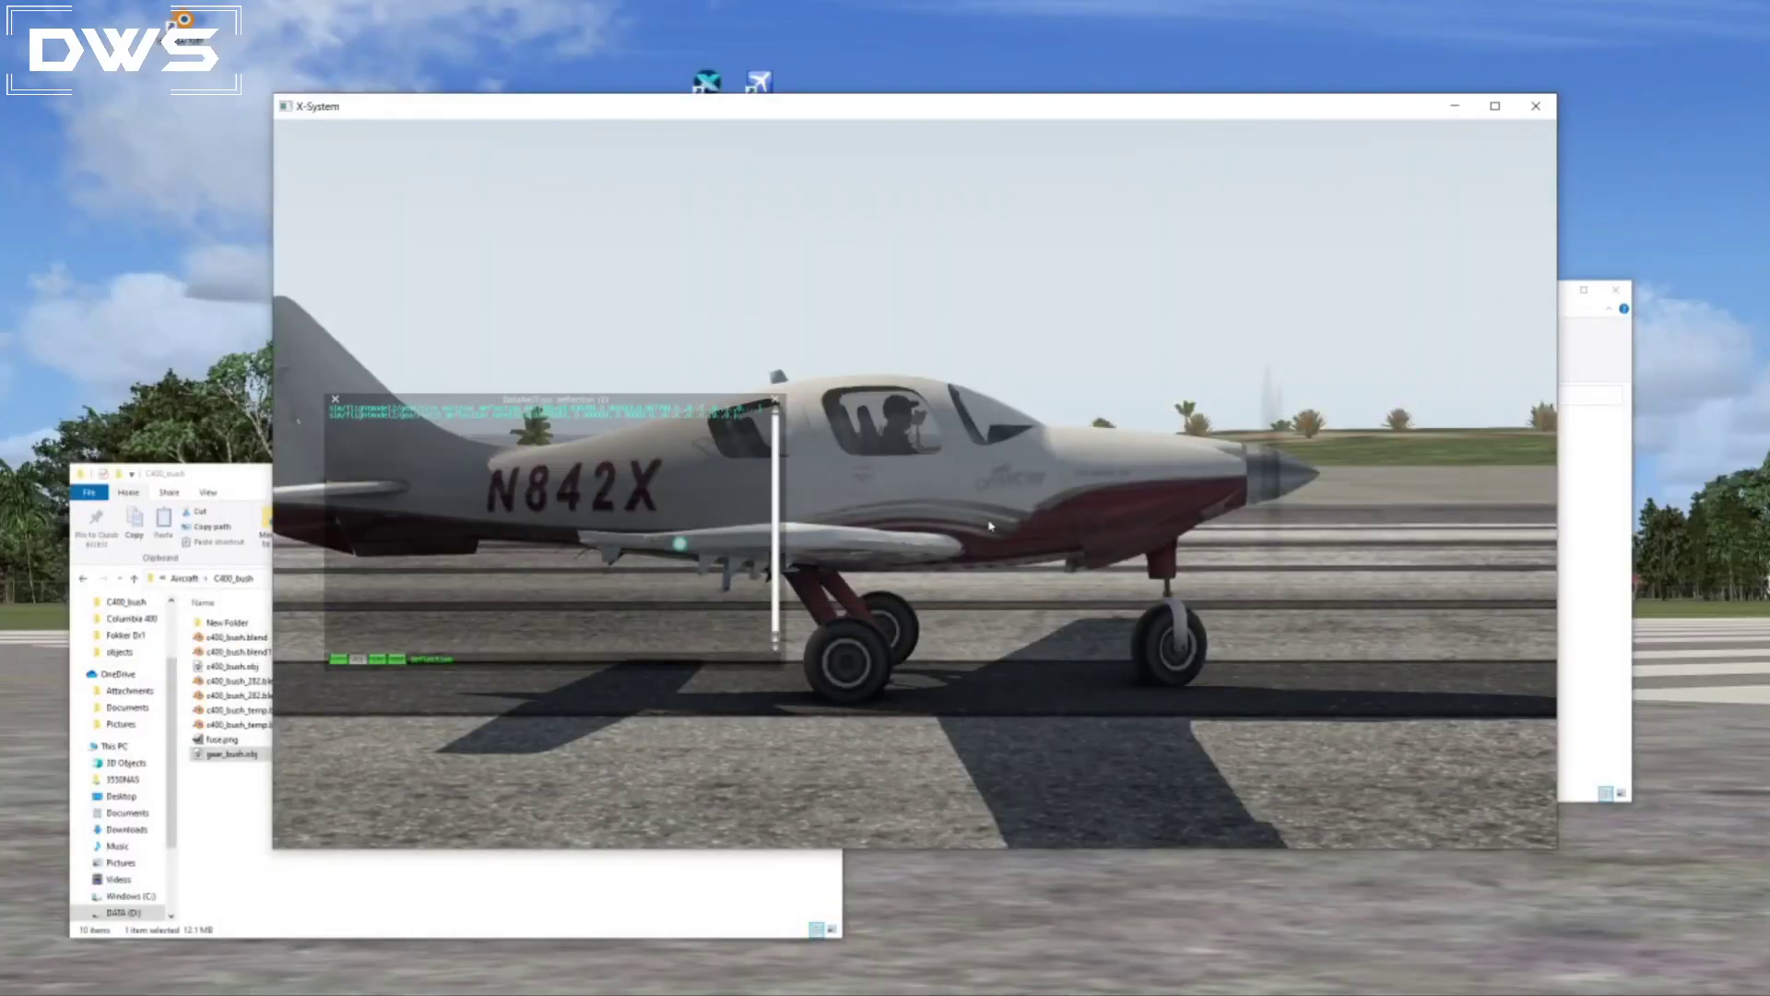
Return to X-Plane, reload the aircraft with its art, and view the gear from outside around the plane.
click(324, 131)
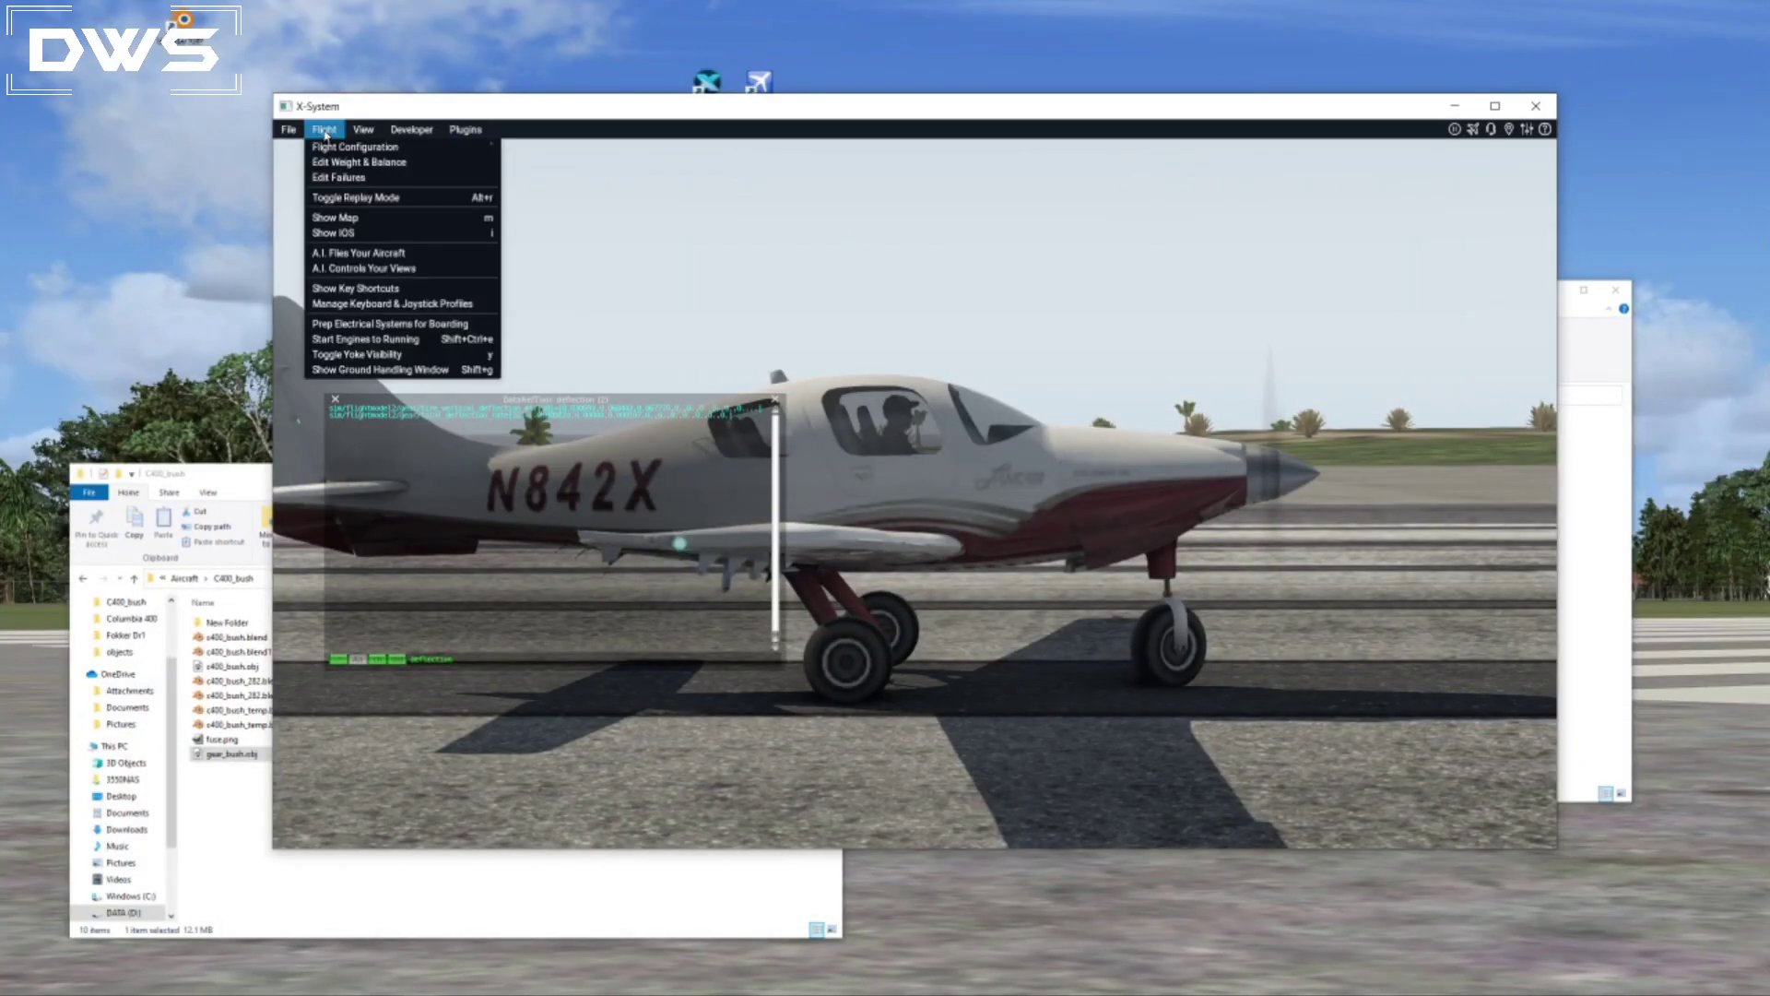
click(433, 163)
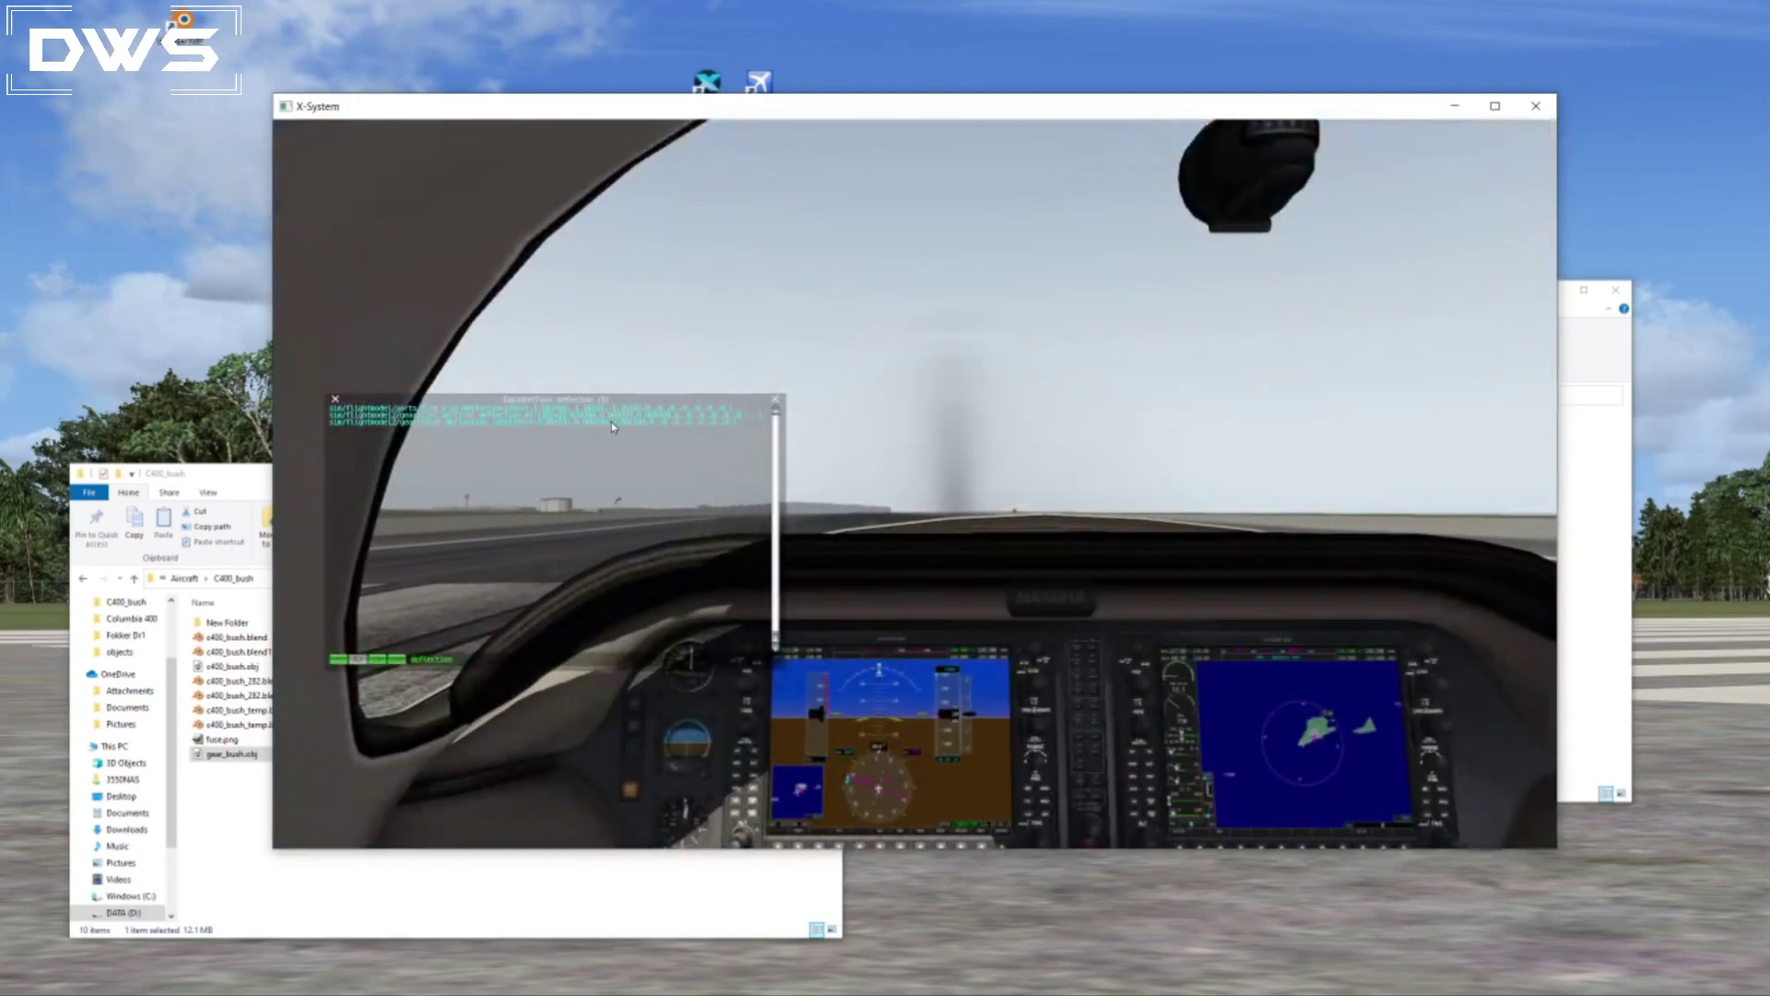
key(shift+8)
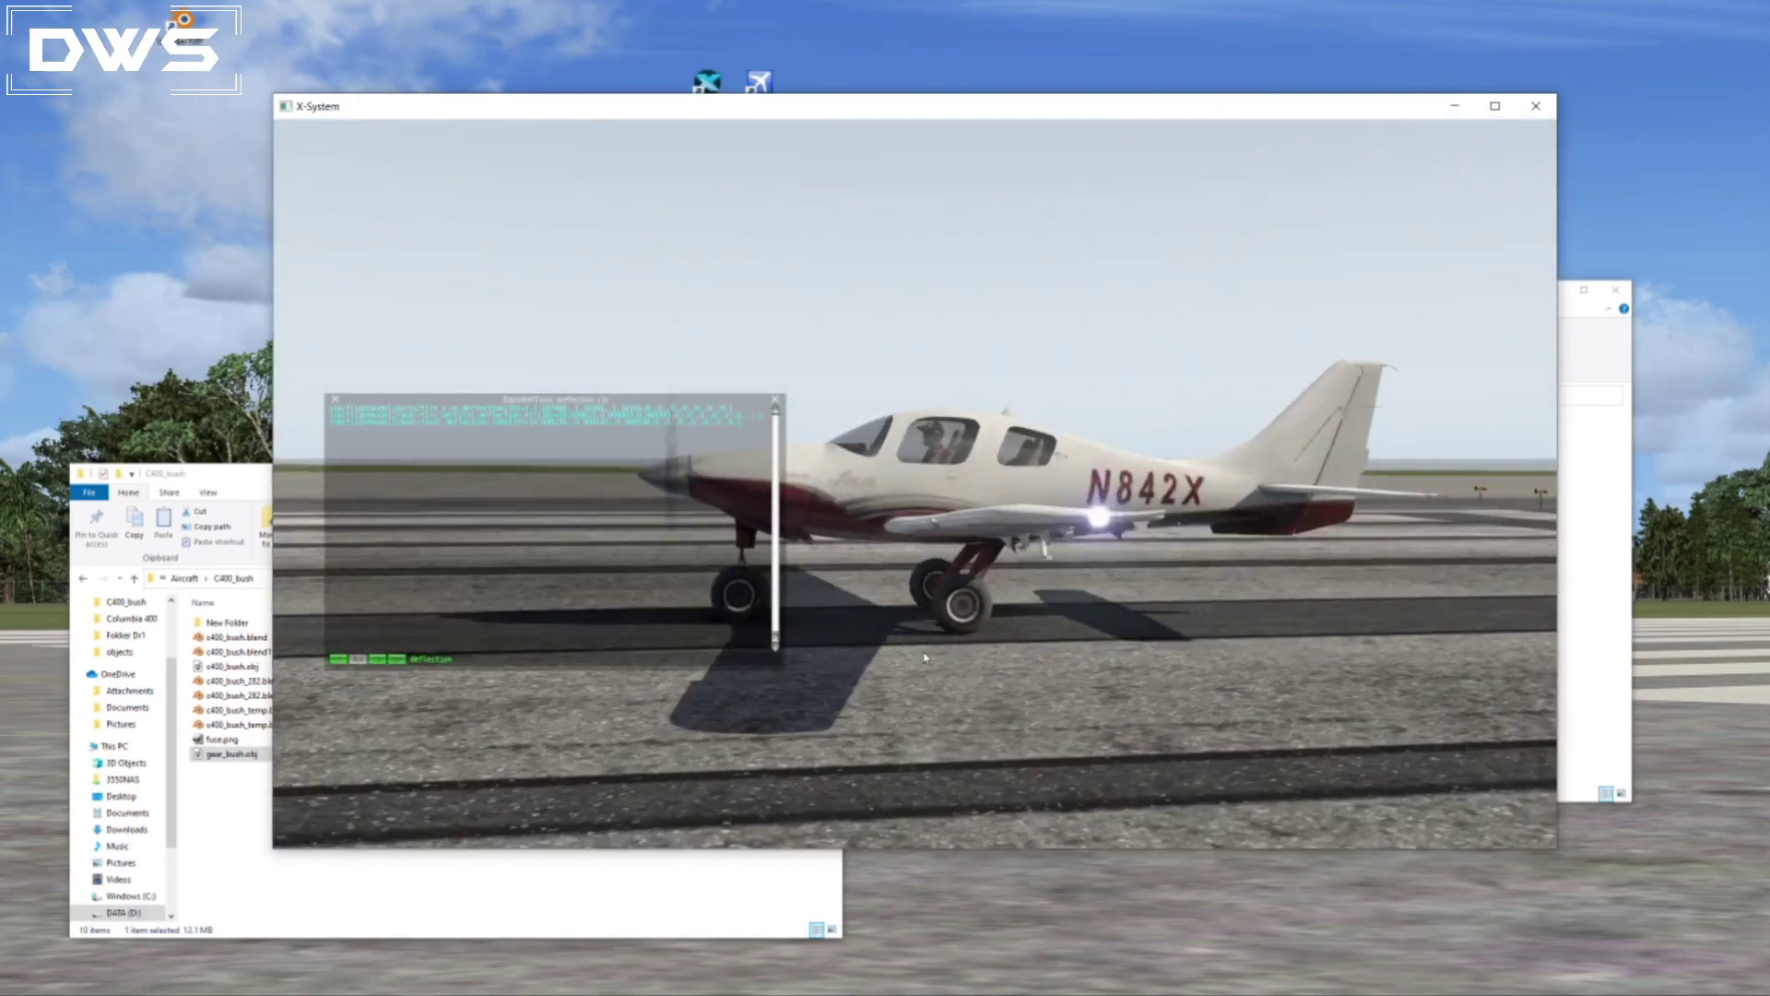
right_drag(806, 676, 1237, 651)
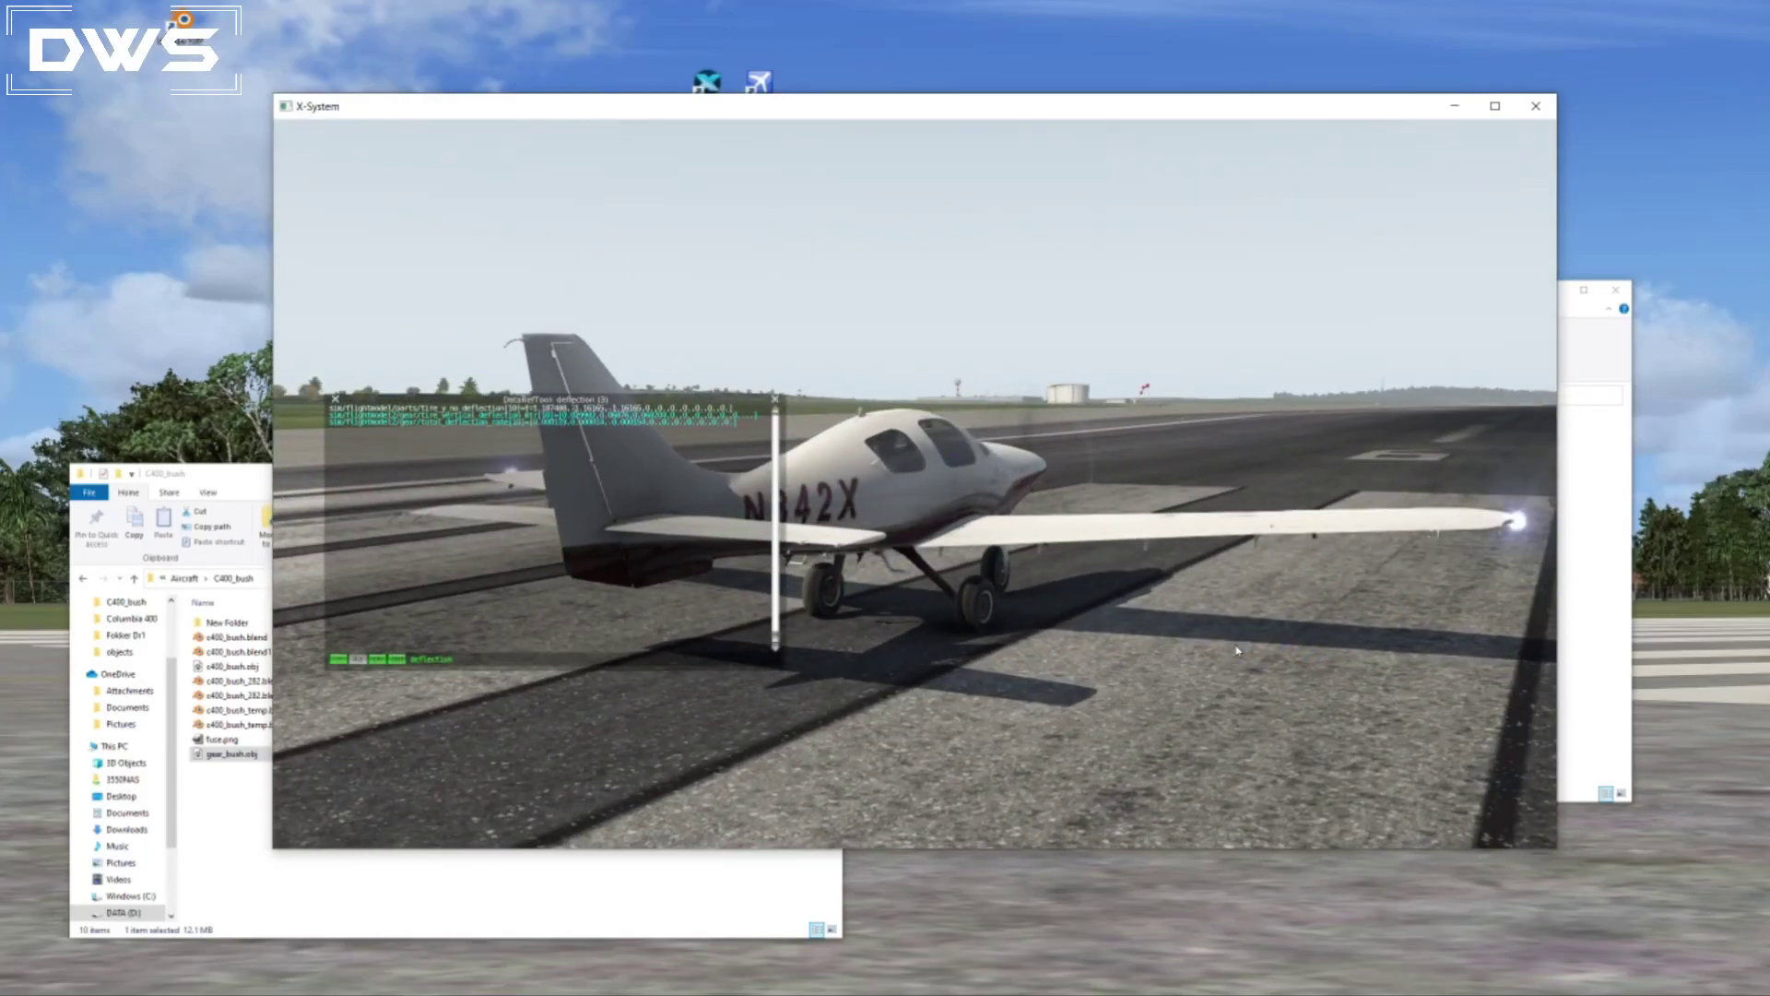
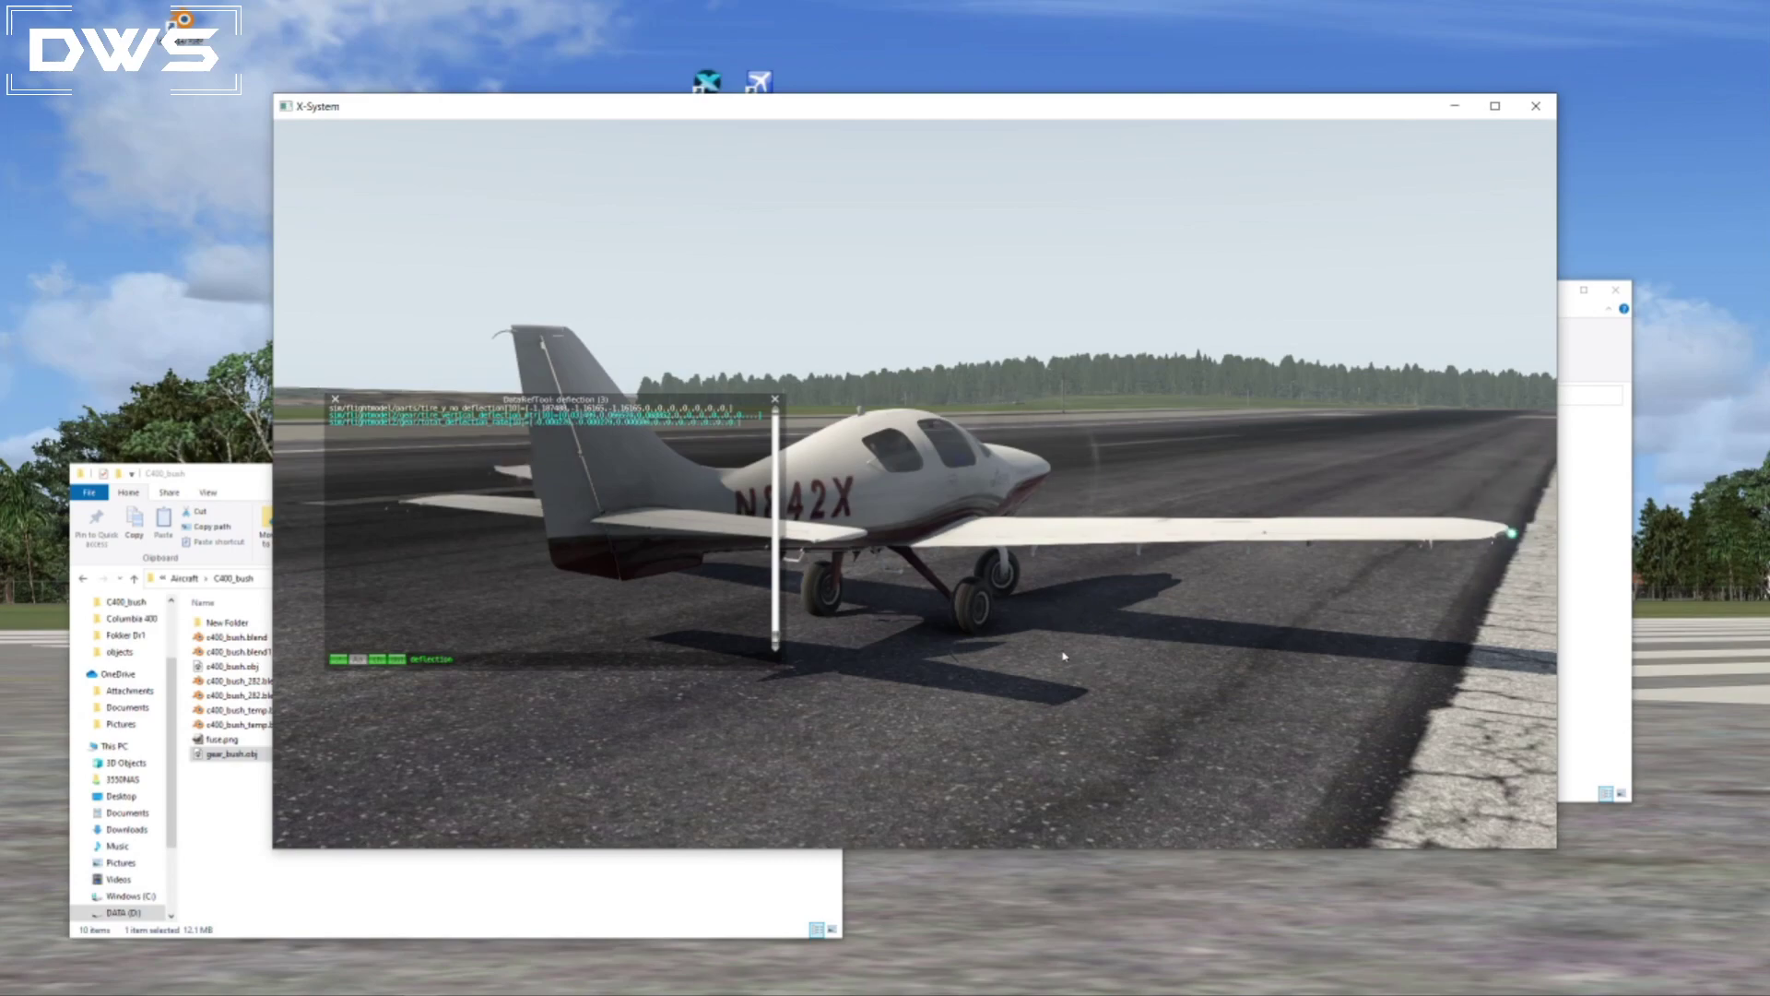
key(XF86AudioLowerVolume)
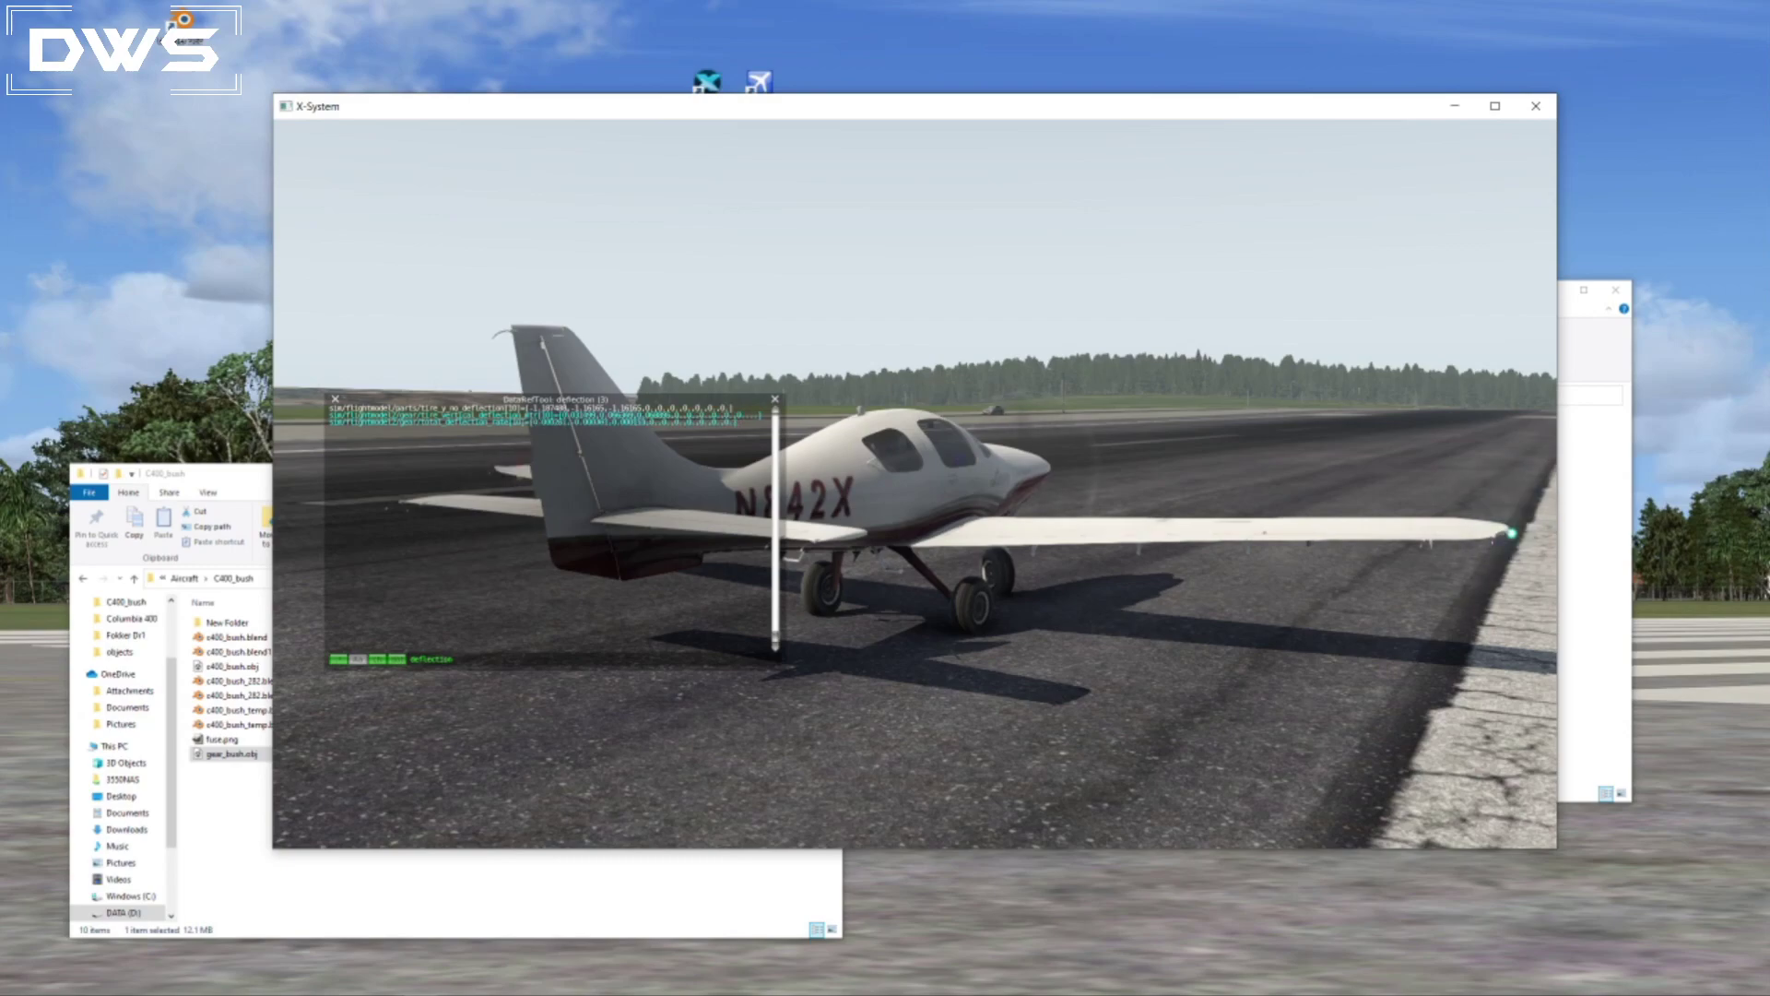
right_drag(1485, 431, 1279, 641)
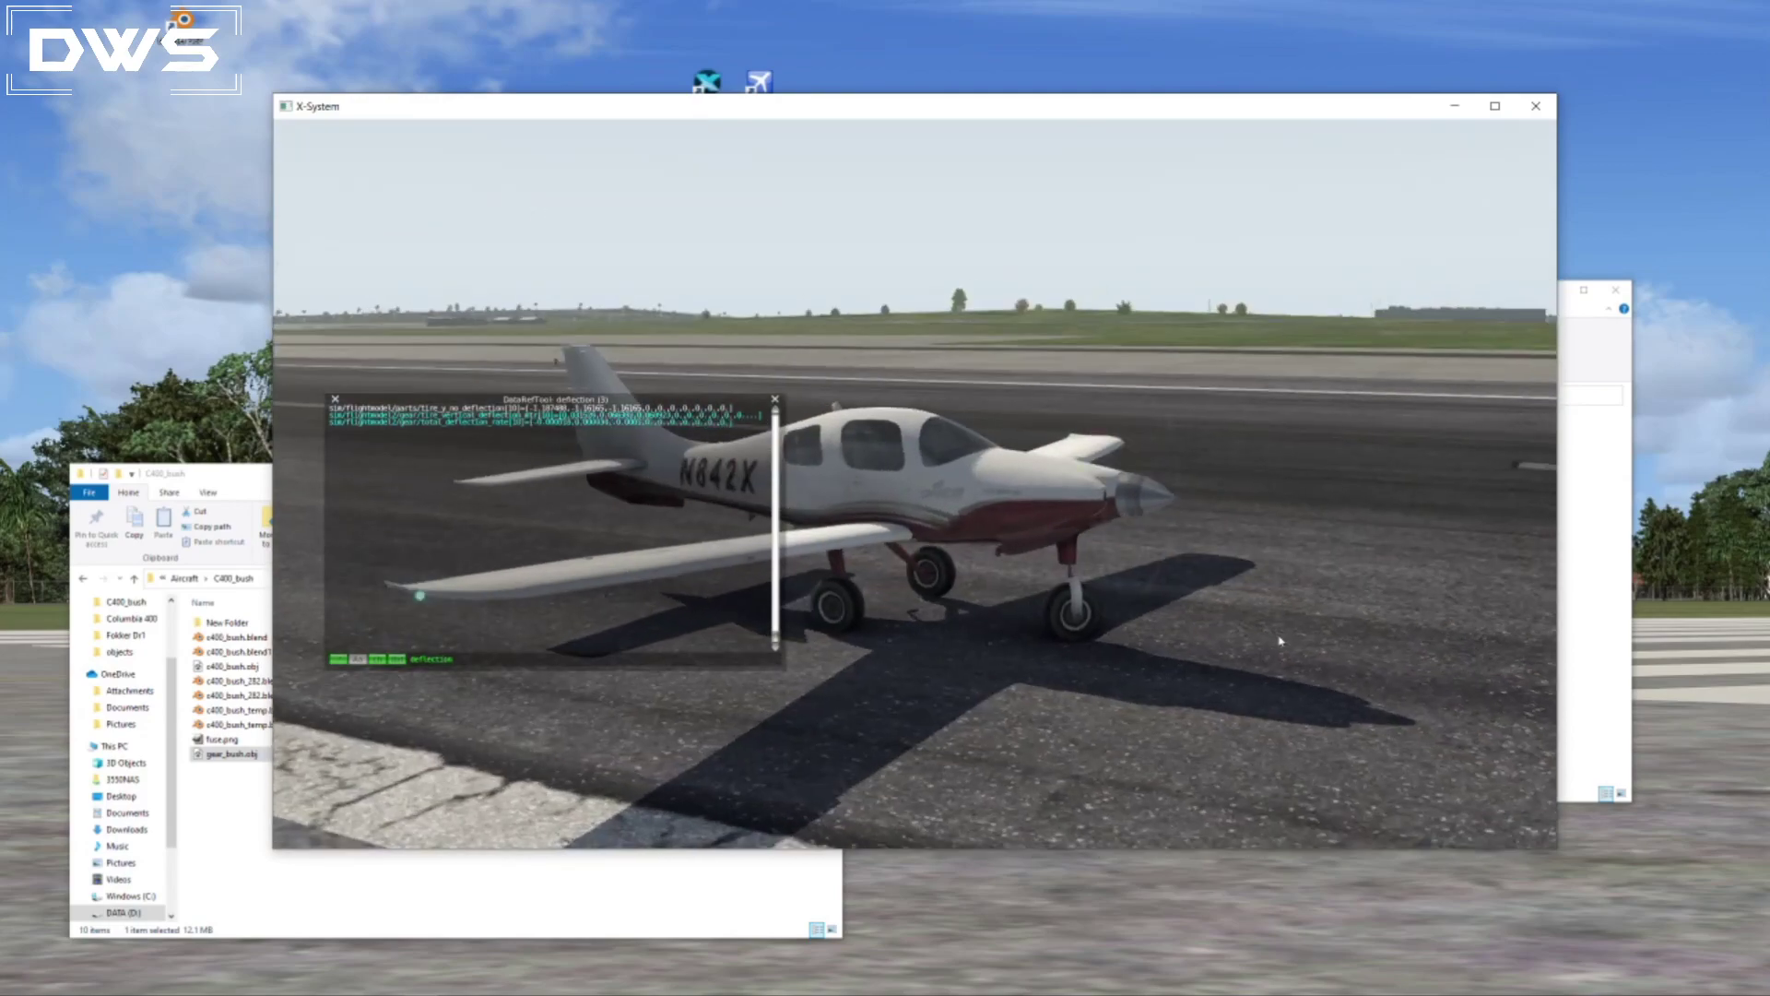